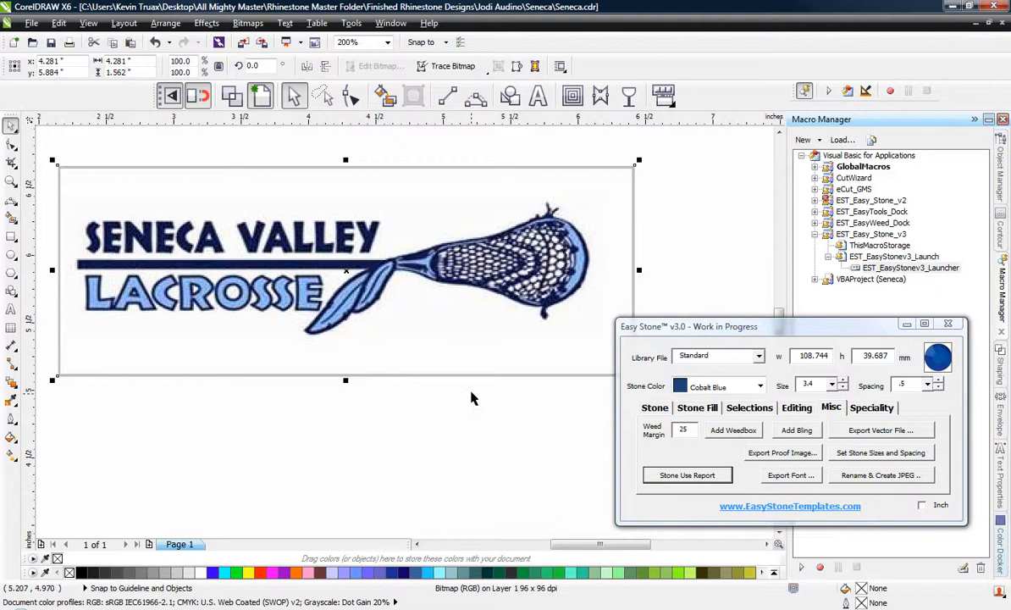
Examine the pixel quality of the logo bitmap around the lacrosse stick's neck and netting, and view the whole image.
scroll(467, 271, up, 2)
scroll(468, 271, up, 2)
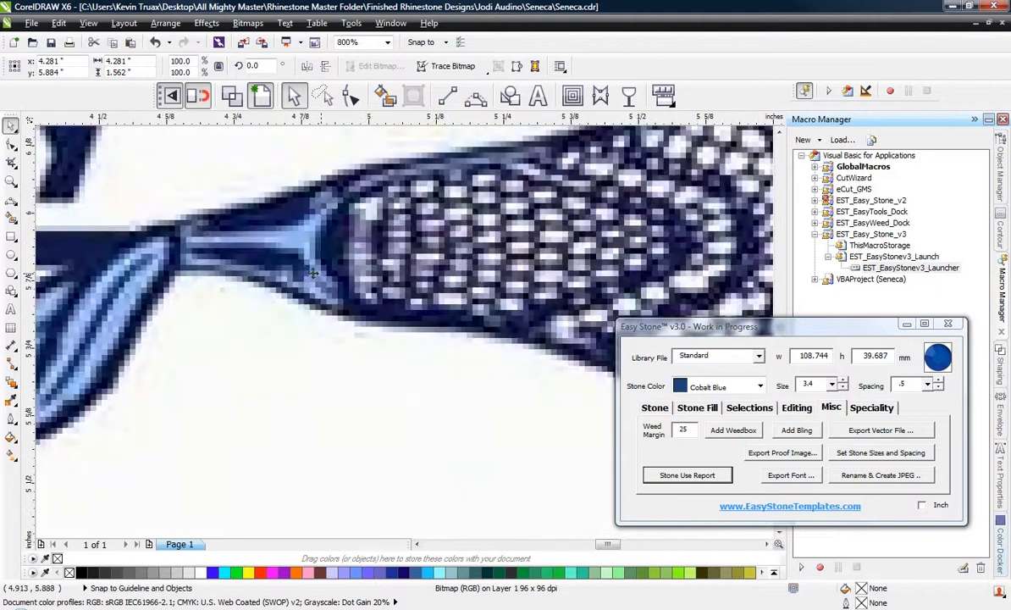
scroll(263, 188, up, 2)
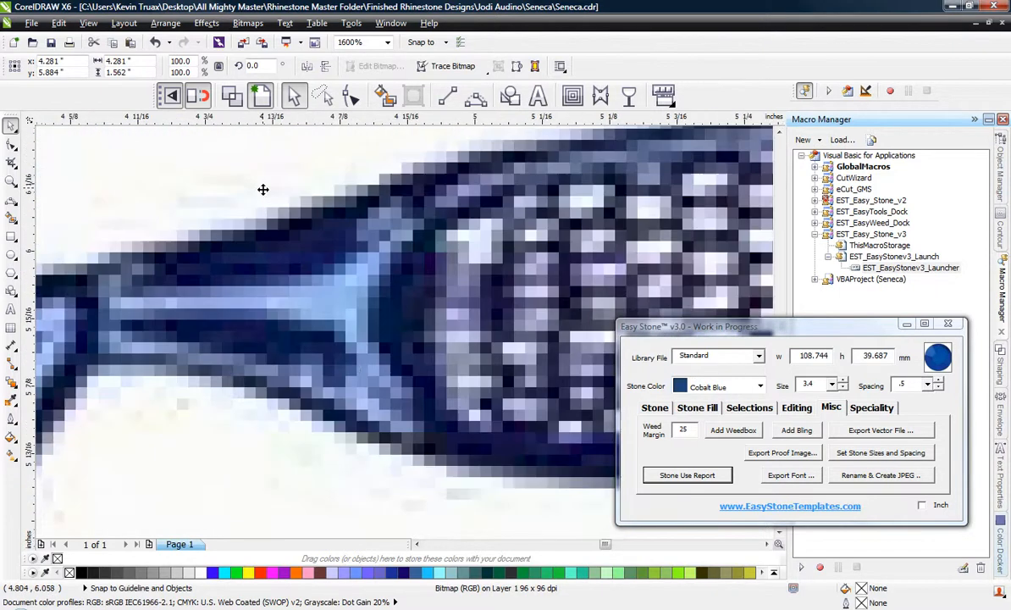
scroll(459, 288, down, 4)
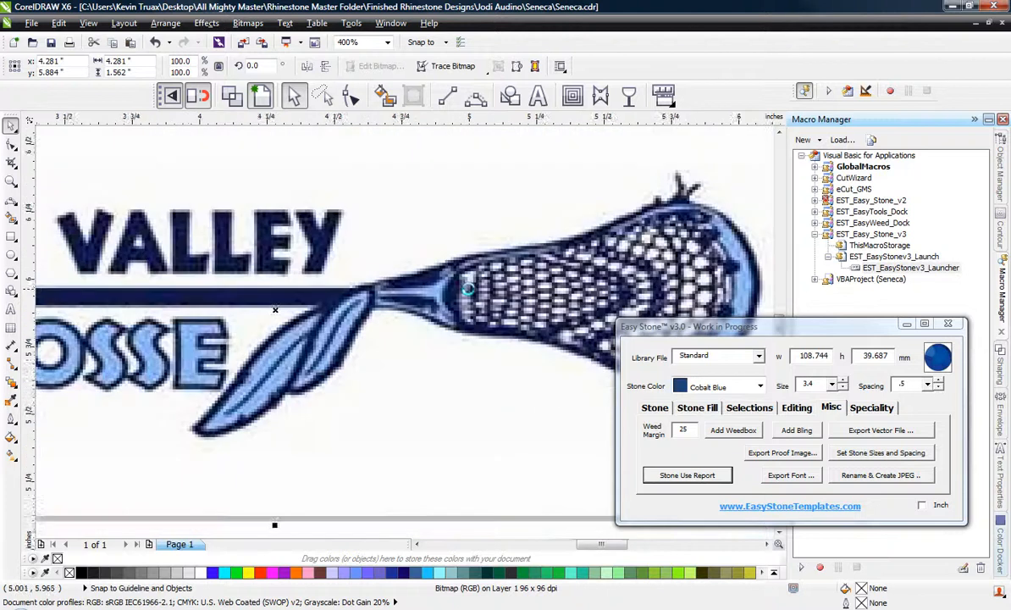
scroll(469, 384, down, 2)
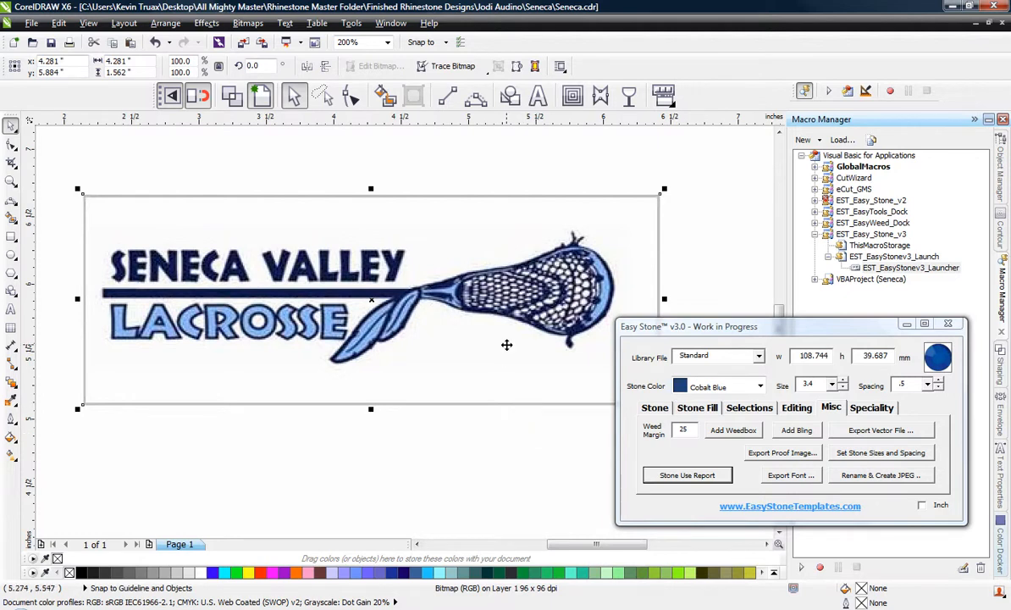
click(487, 431)
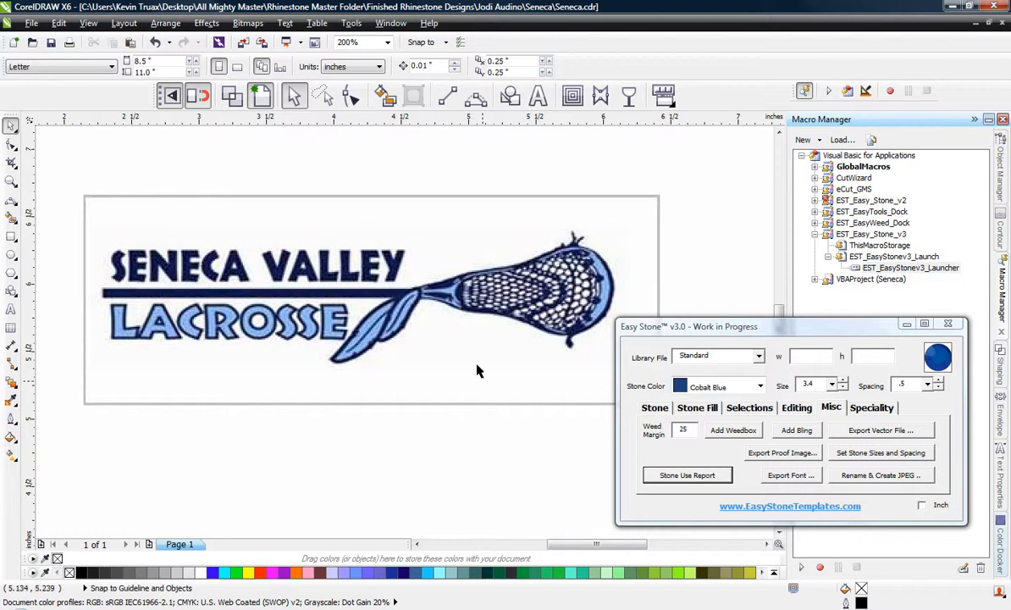
click(470, 328)
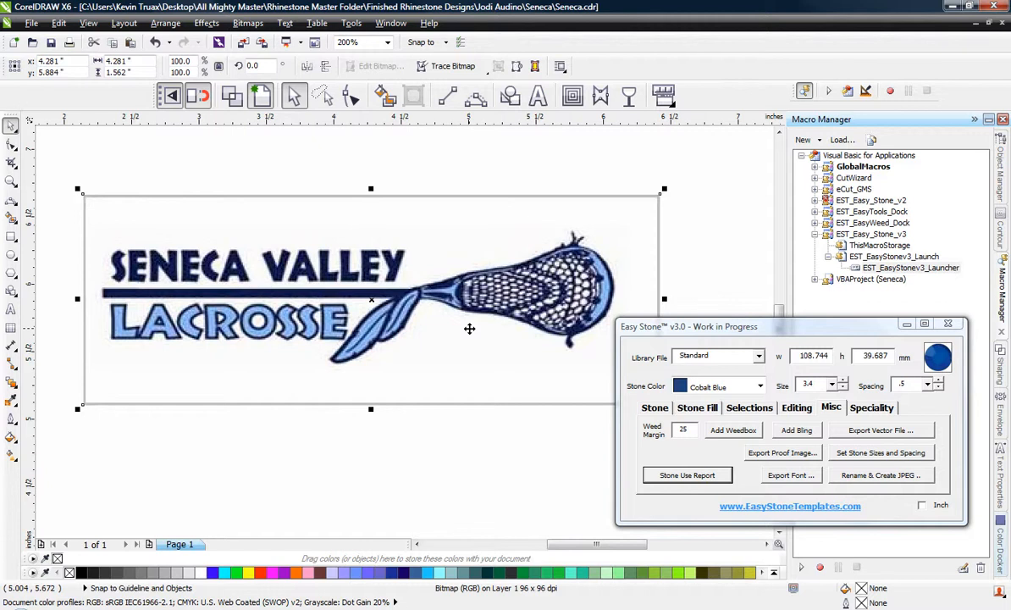
click(501, 463)
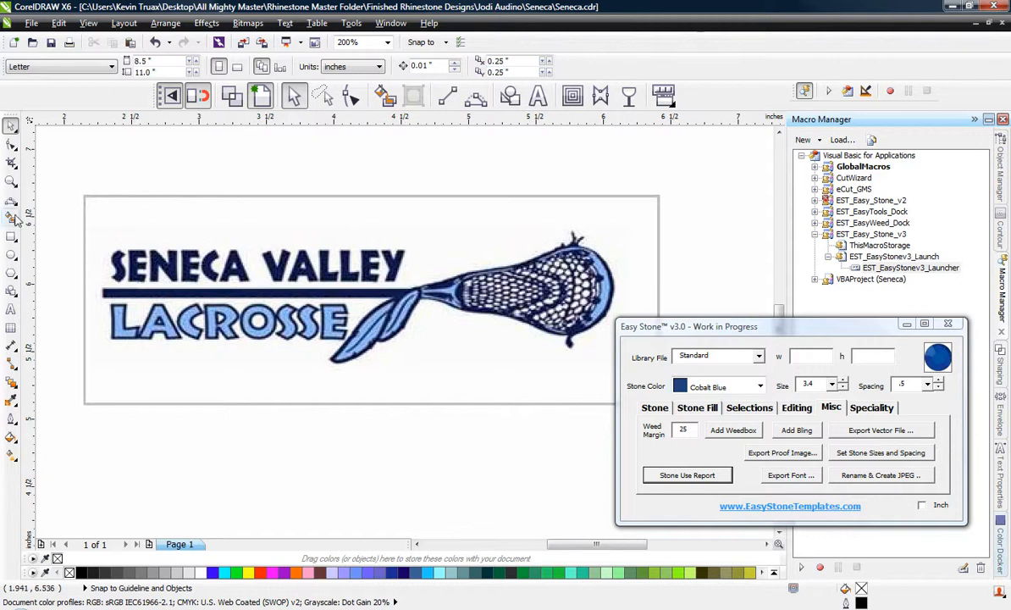
Crop the logo bitmap close around its artwork, to about 3.83 by 1.15 inches.
click(11, 162)
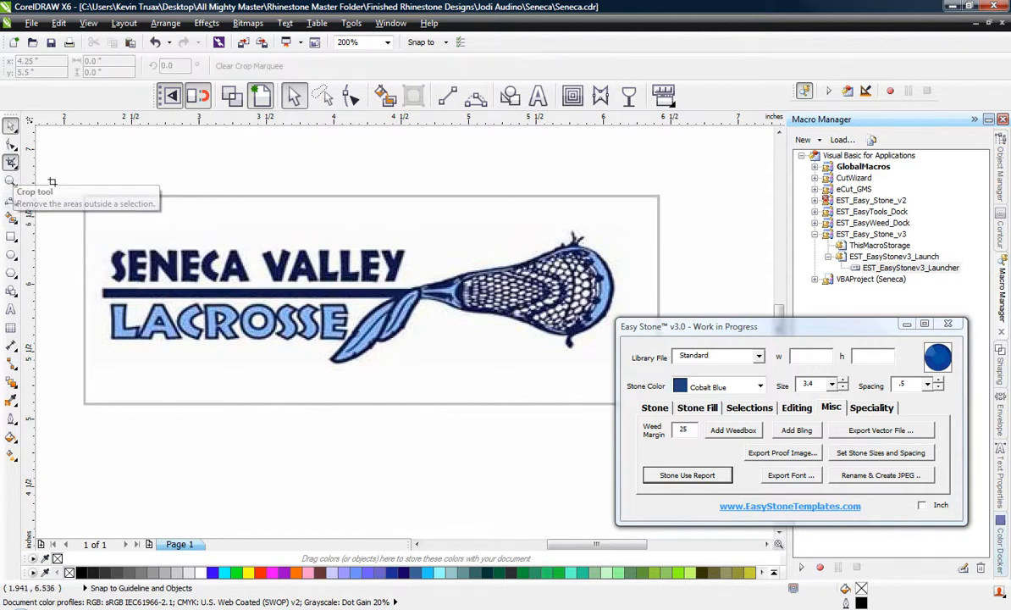
drag(102, 220, 617, 373)
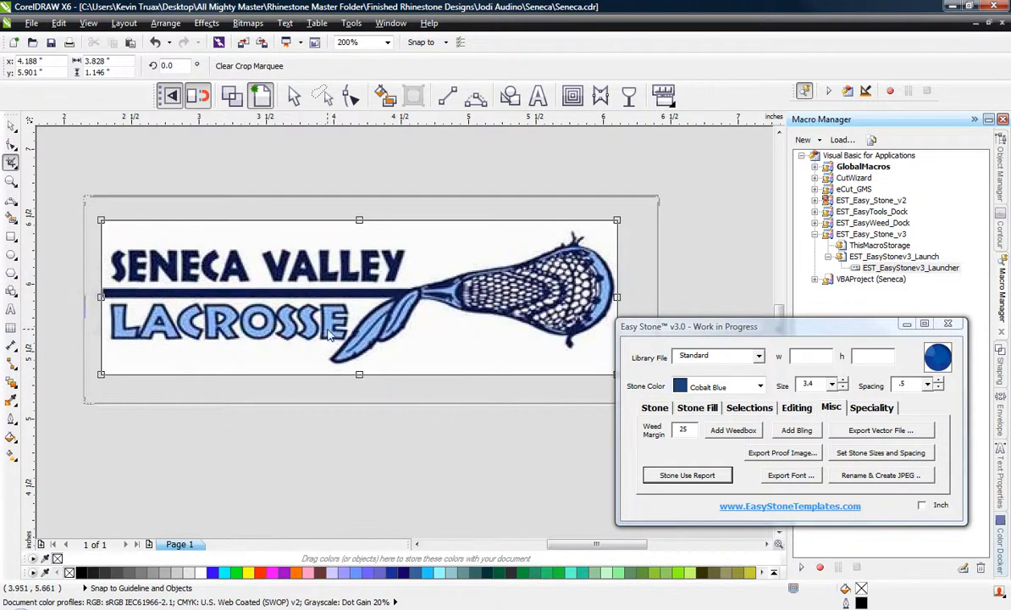
double_click(306, 310)
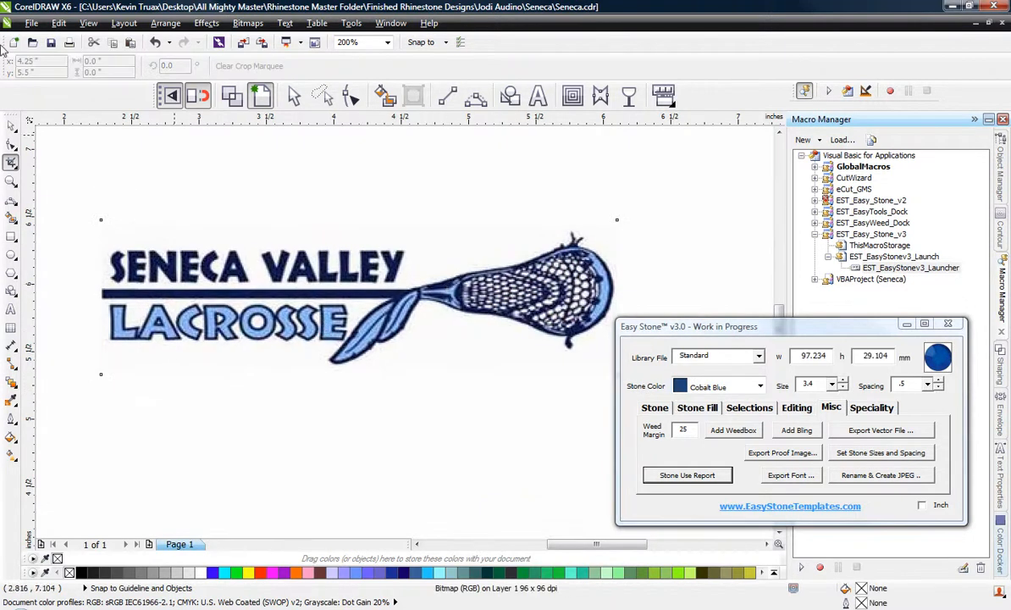
Scale the cropped logo to 12 inches wide and move it up to the upper part of the page.
click(11, 126)
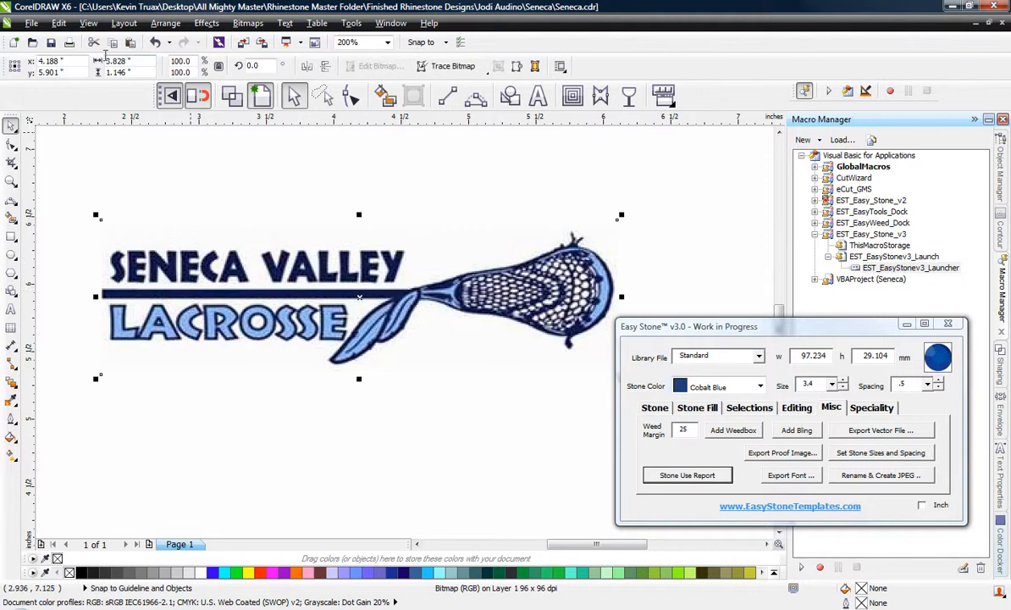
drag(132, 59, 74, 62)
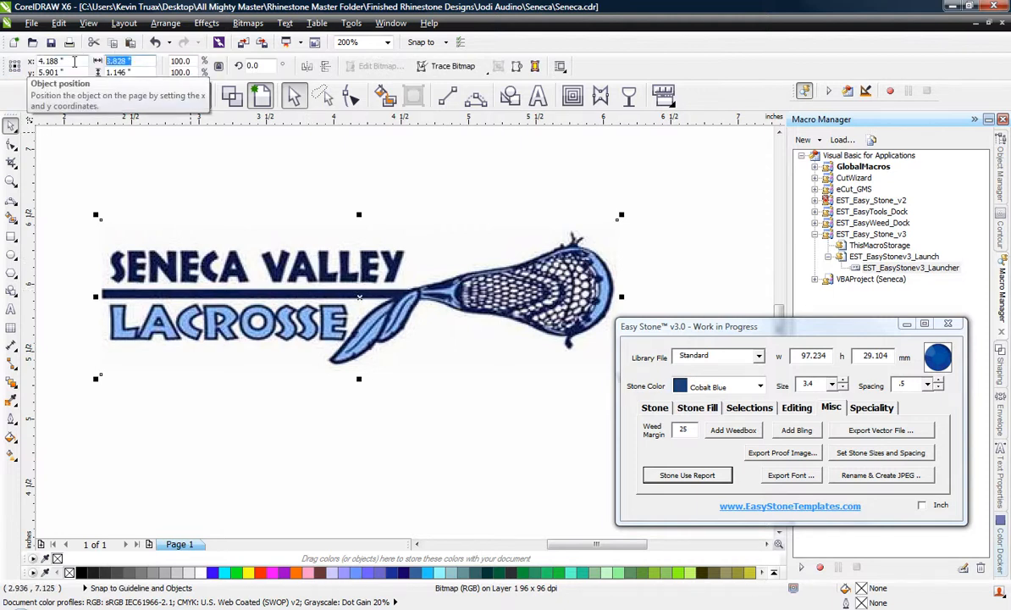
text(12)
key(Return)
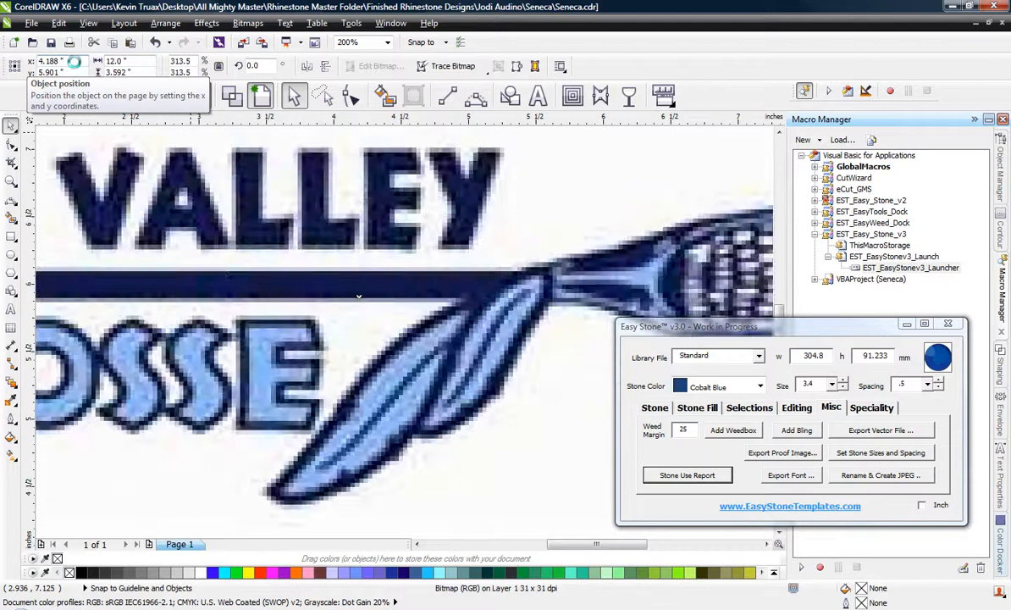
scroll(361, 313, down, 3)
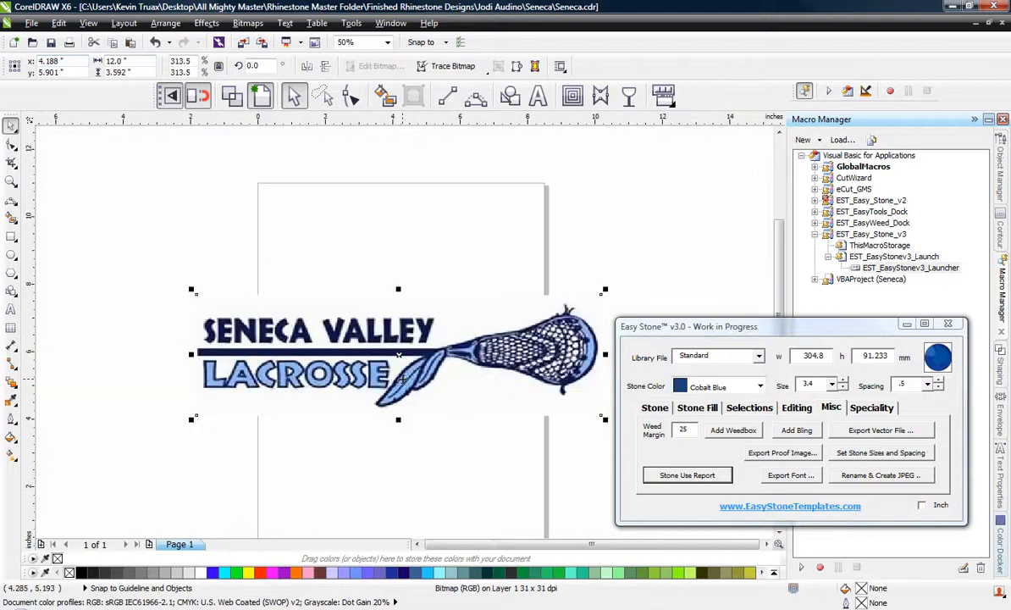
drag(376, 353, 406, 266)
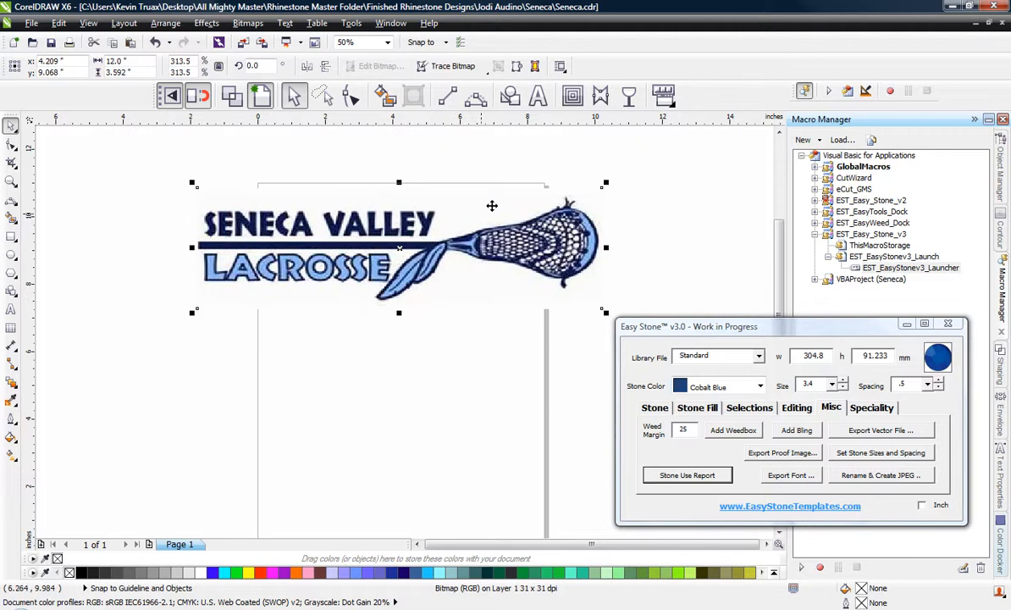
Apply a uniform transparency of 90 to the logo bitmap so it can serve as a faint tracing guide.
scroll(491, 203, up, 1)
scroll(491, 203, down, 1)
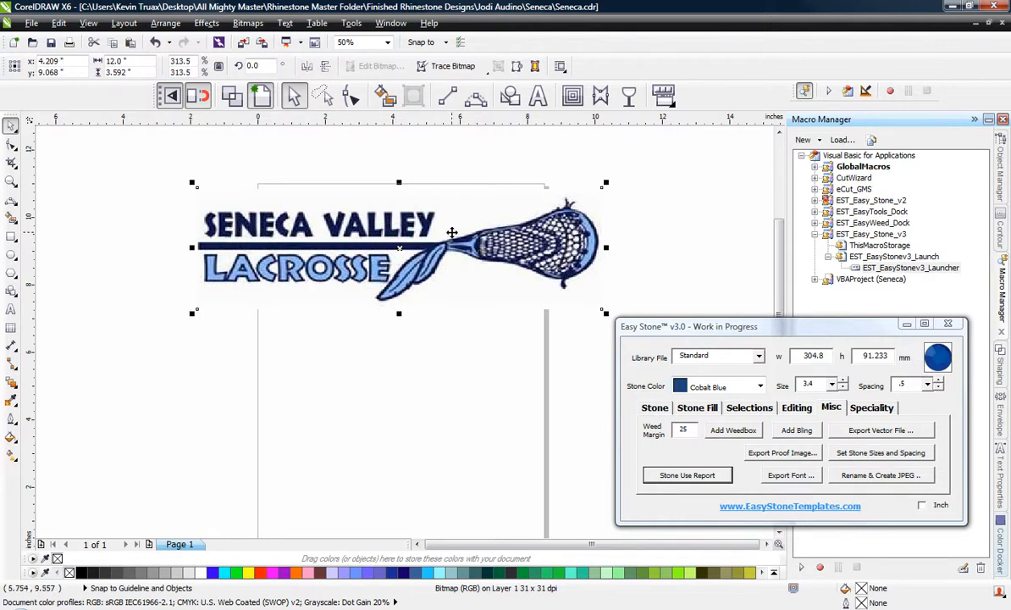
click(472, 337)
click(569, 237)
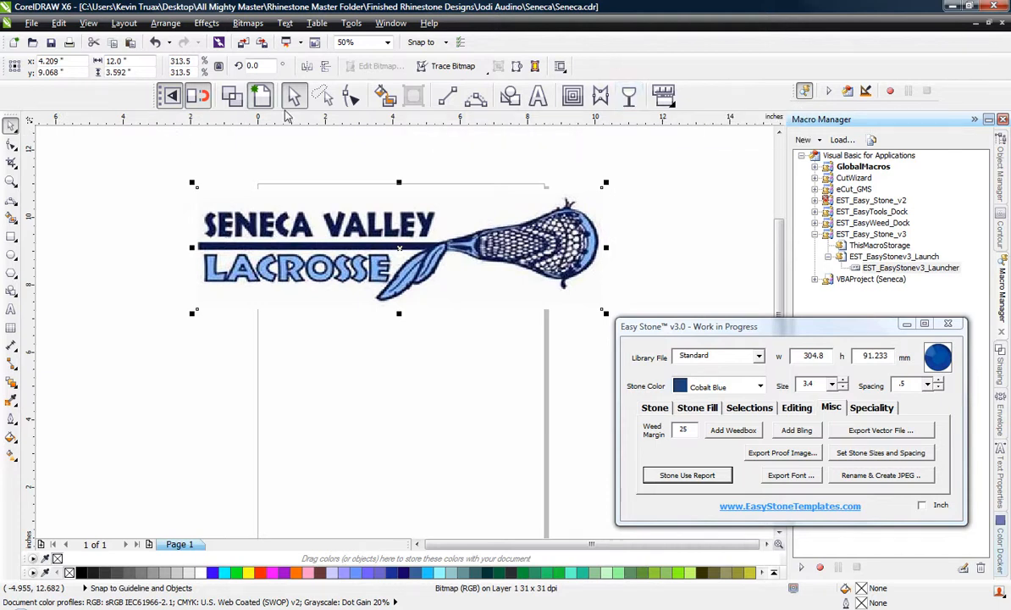
click(629, 96)
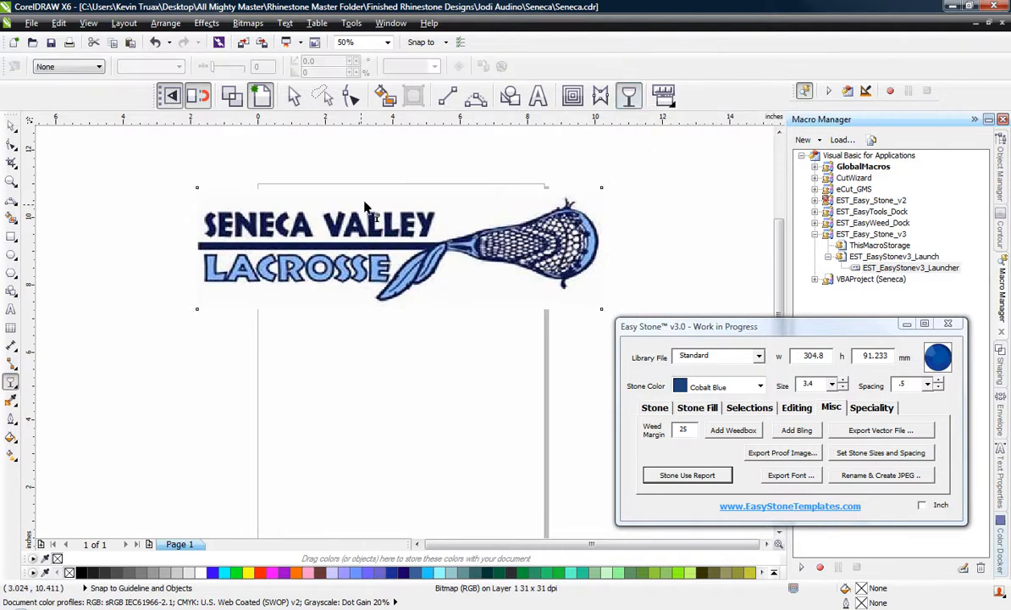
click(85, 68)
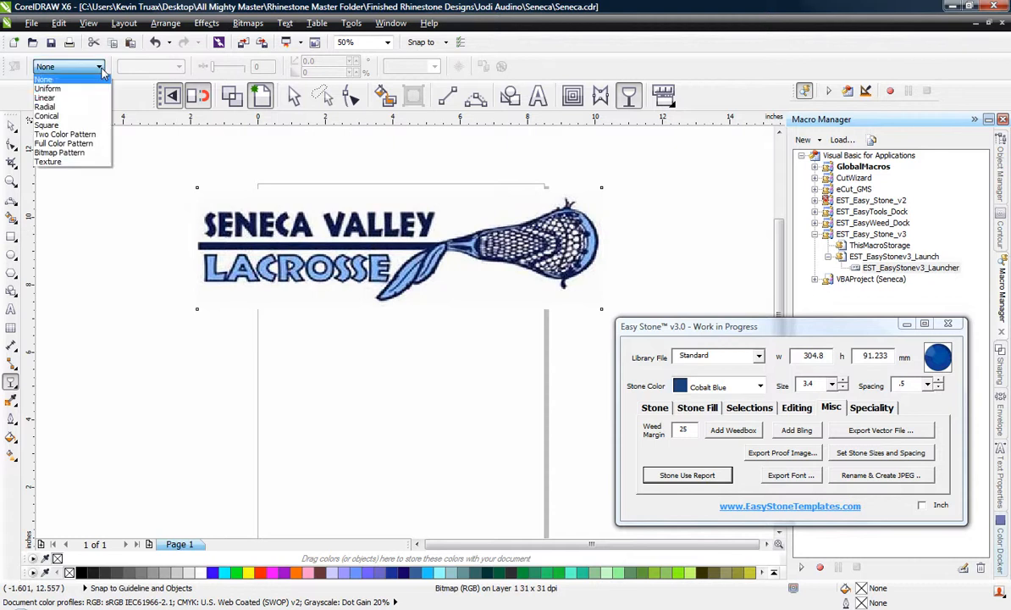
click(84, 89)
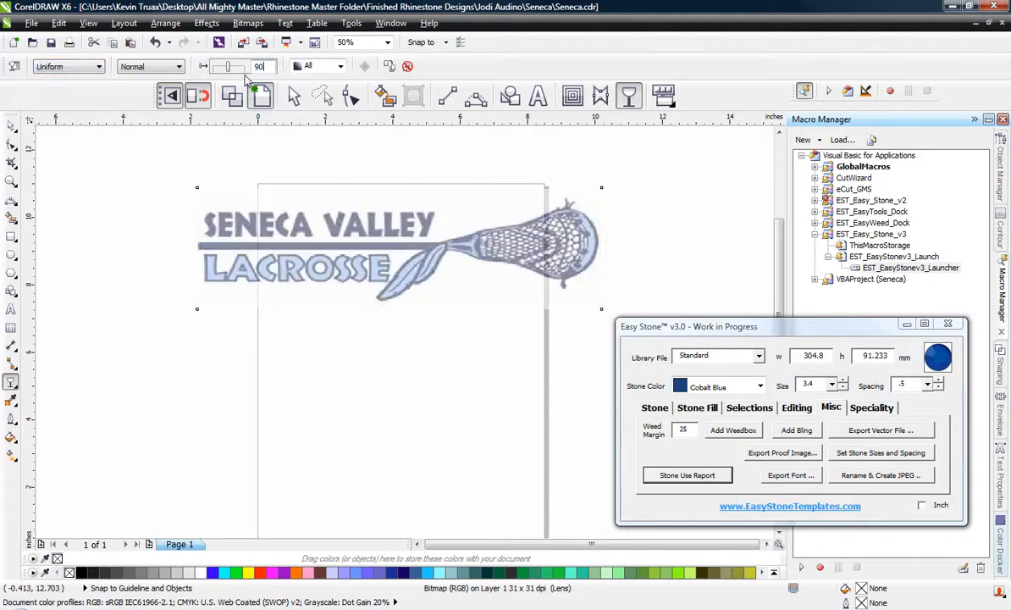
drag(245, 77, 243, 75)
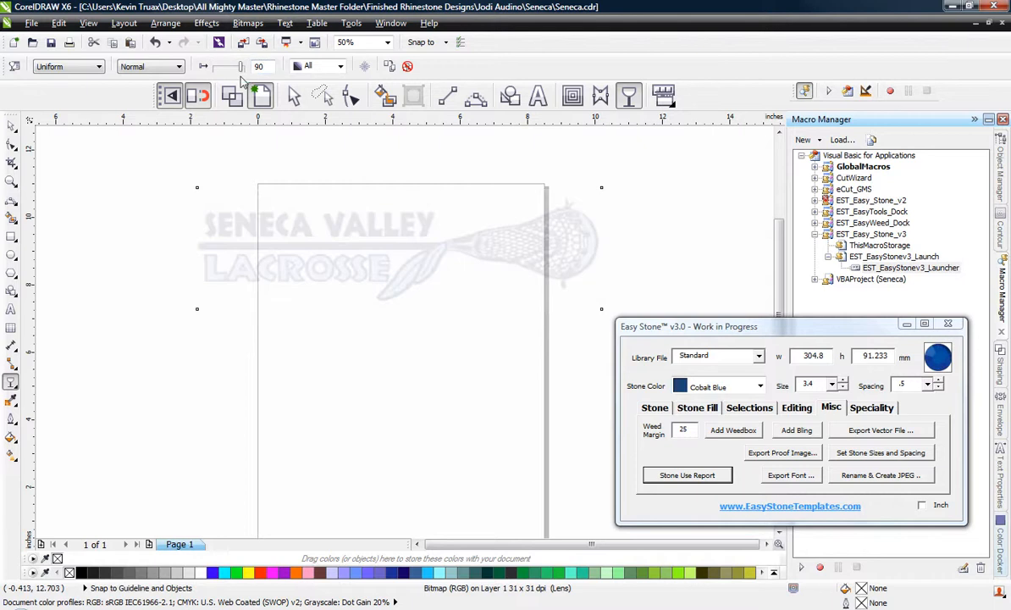
click(11, 125)
click(110, 199)
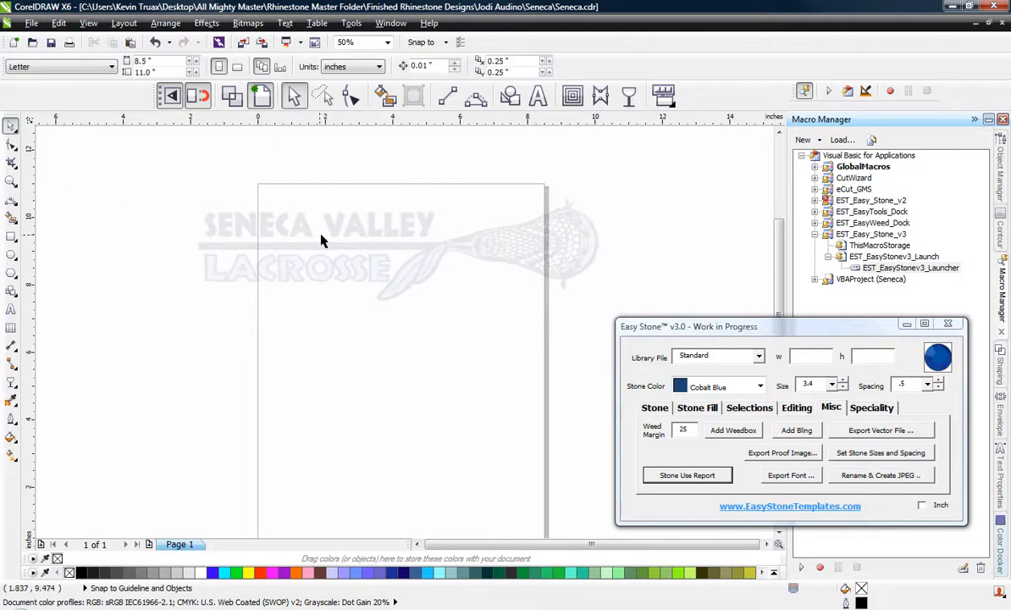
Lock the faded logo bitmap in place and clear the selection.
click(338, 227)
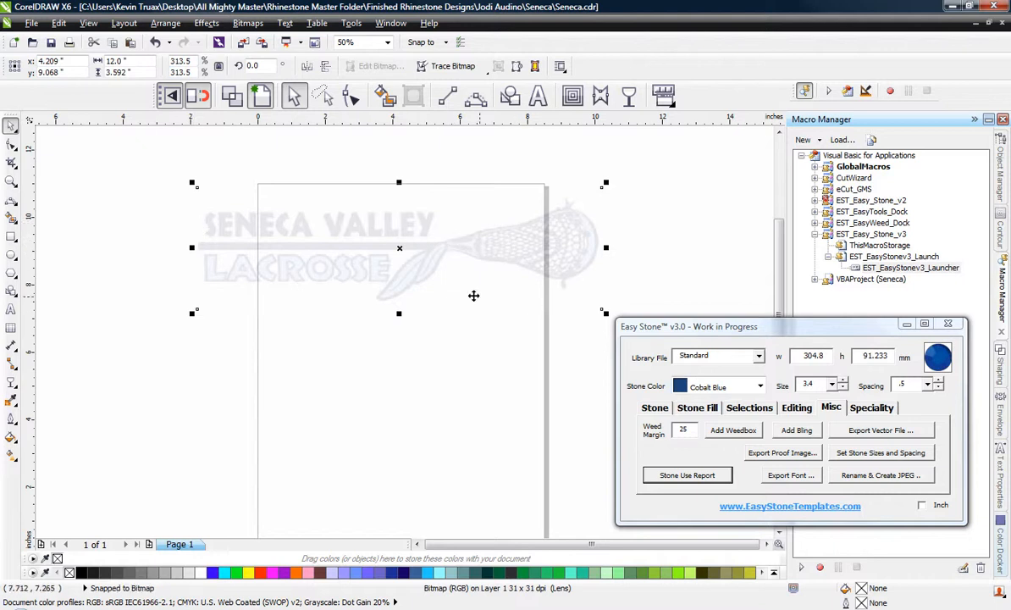
right_click(442, 248)
click(483, 210)
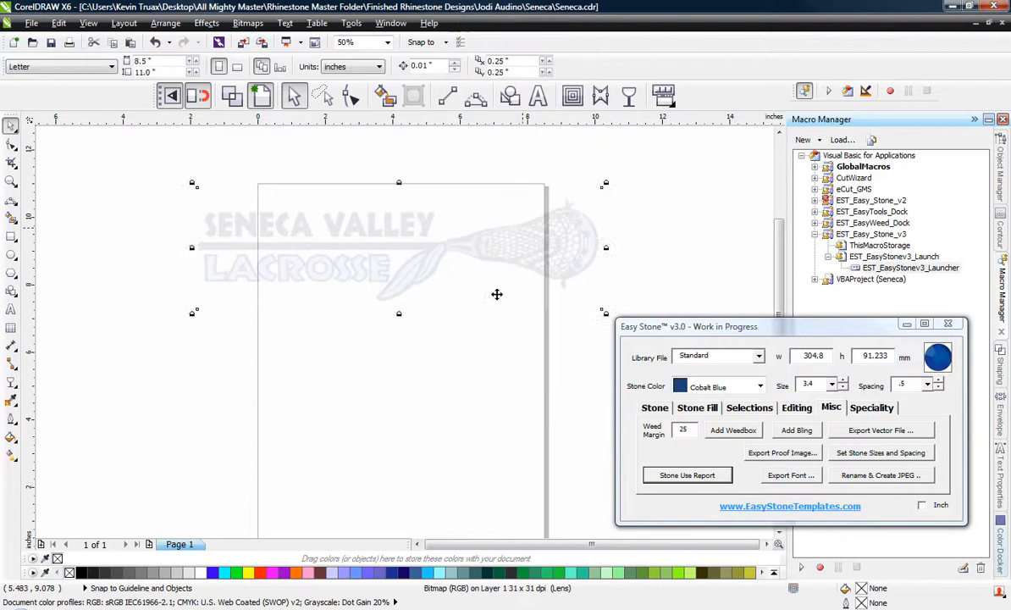
key(Escape)
Trace the upper outer edge of the large feather with a 3-point curve, about 0.84 inch wide and 0.5 inch high.
scroll(578, 205, up, 2)
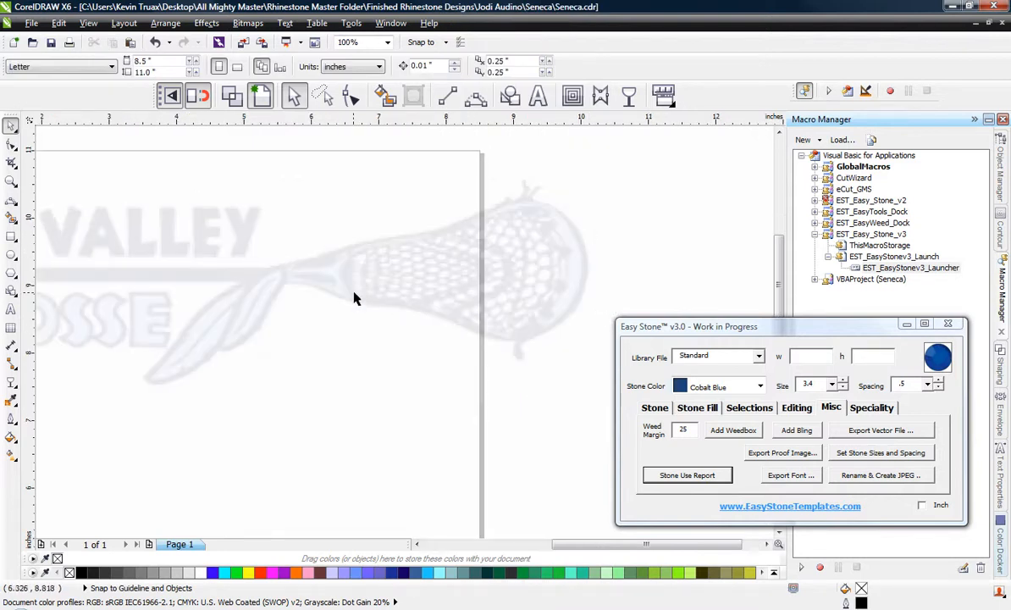
scroll(354, 298, down, 1)
scroll(301, 322, up, 1)
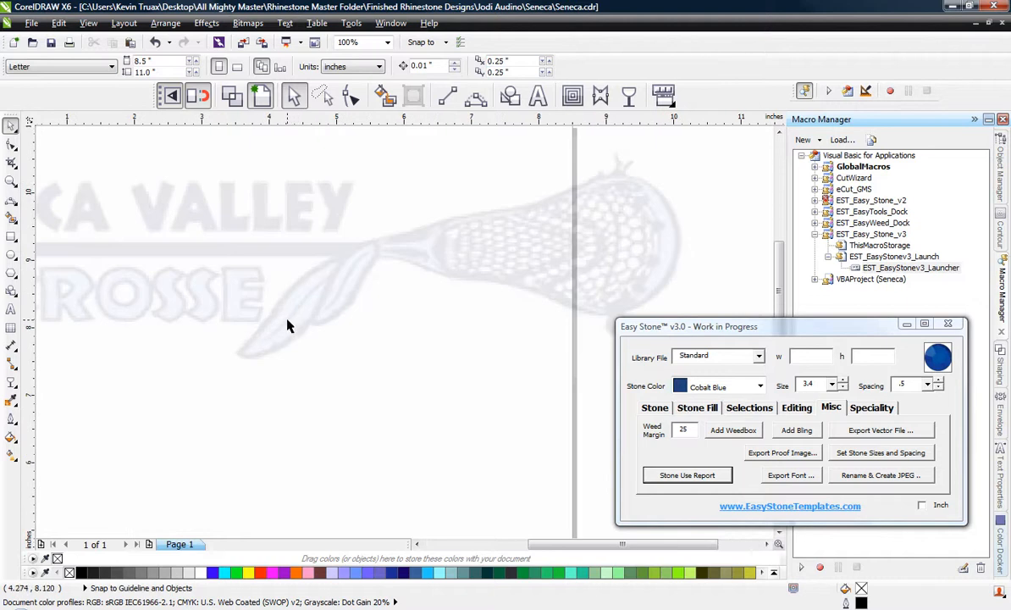
scroll(236, 328, up, 1)
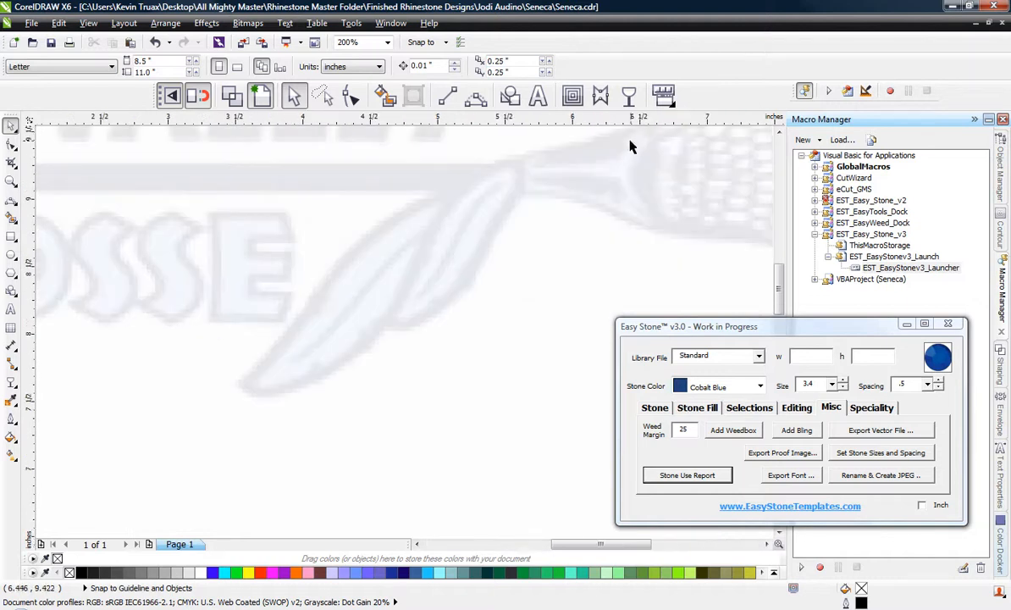
click(475, 95)
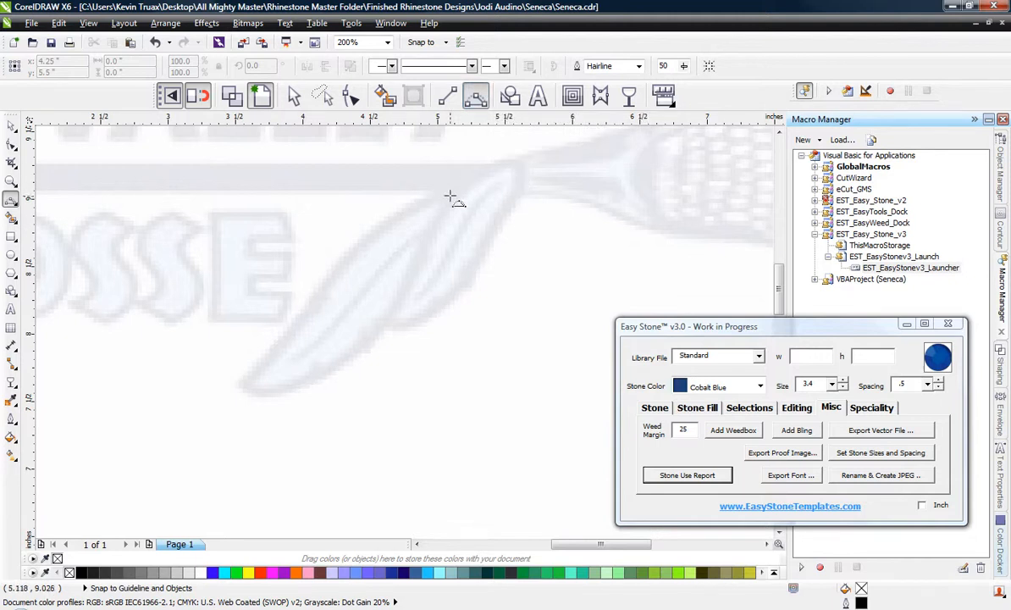
drag(450, 196, 339, 266)
click(388, 216)
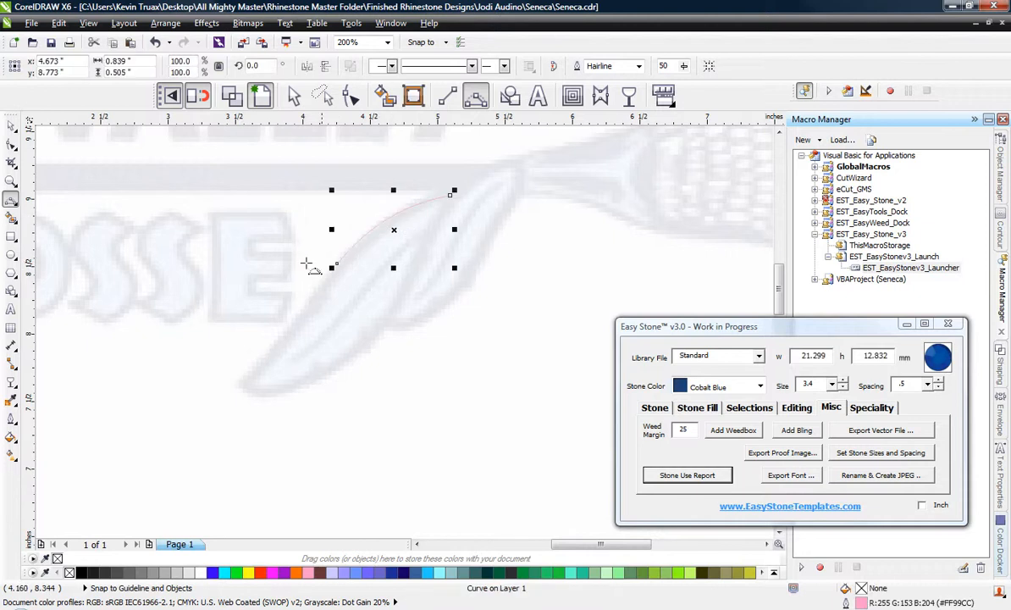
Continue the outline from the curve's lower end to the feather's tip with a 3-point curve spanning about 1.14 inches.
scroll(226, 339, up, 2)
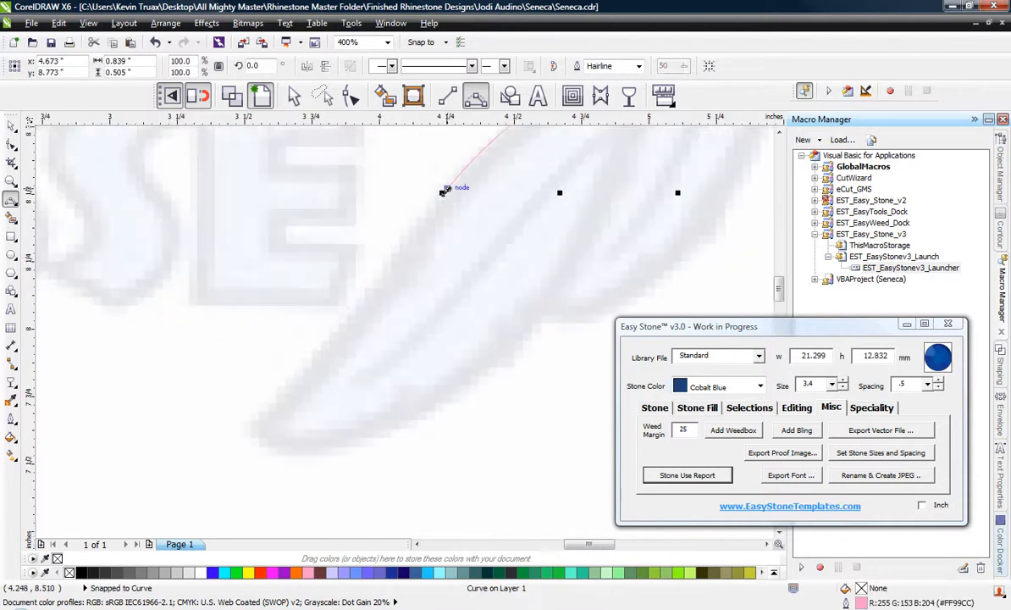
drag(446, 190, 258, 427)
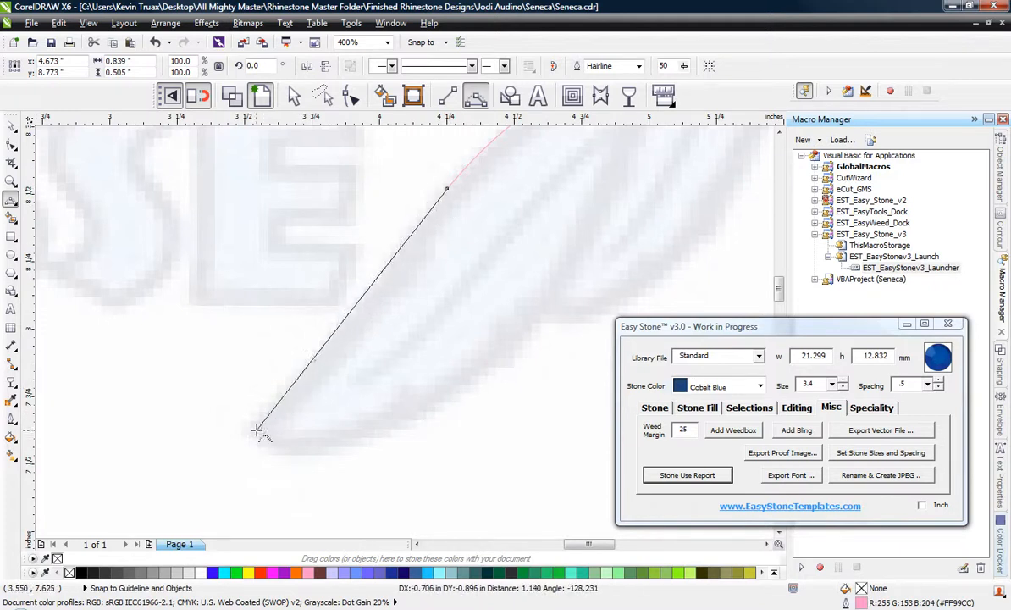
click(360, 291)
scroll(195, 298, down, 2)
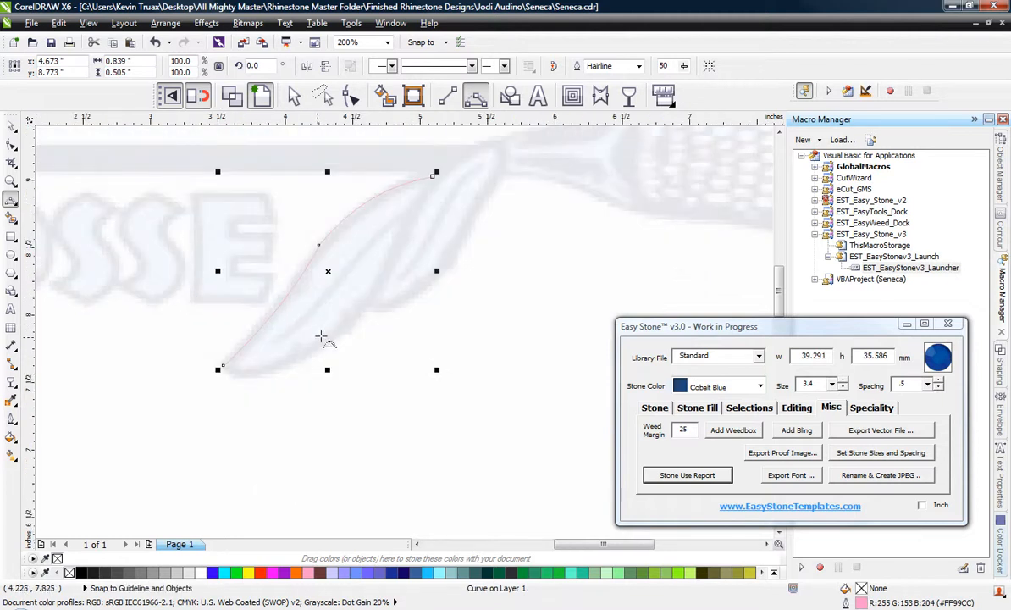
Trace the feather's lower edge from its tip to the notch beside the smaller feather with a 3-point curve spanning about 1.15 inches.
scroll(326, 332, up, 2)
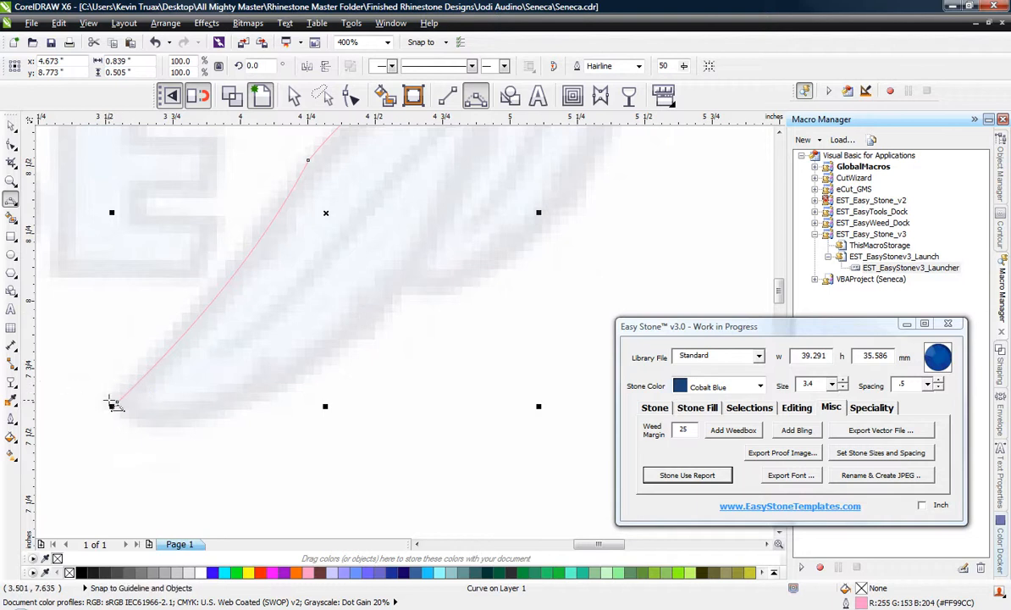
click(117, 402)
drag(429, 289, 400, 274)
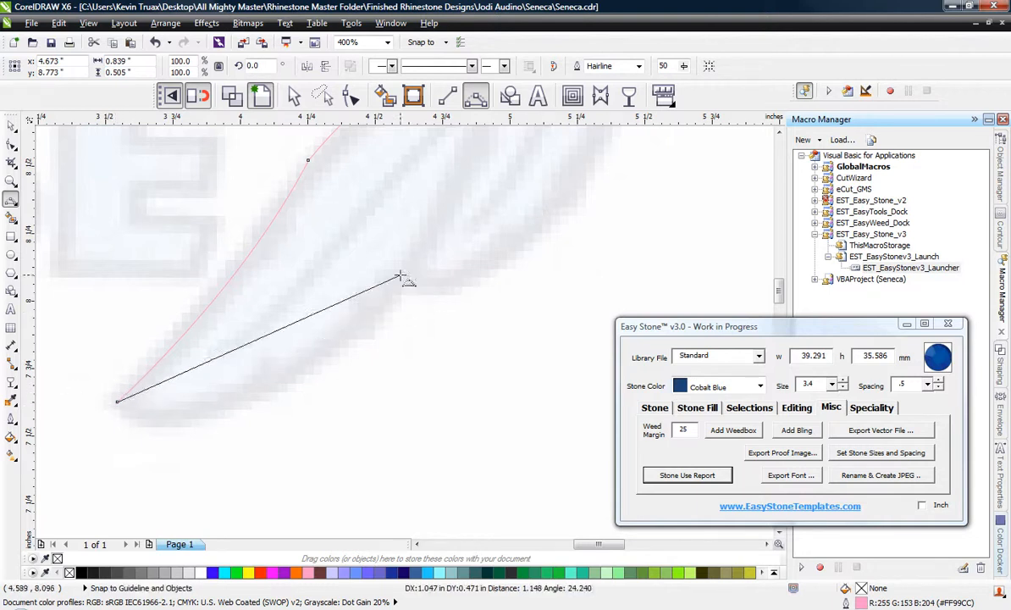
click(210, 414)
scroll(210, 414, down, 2)
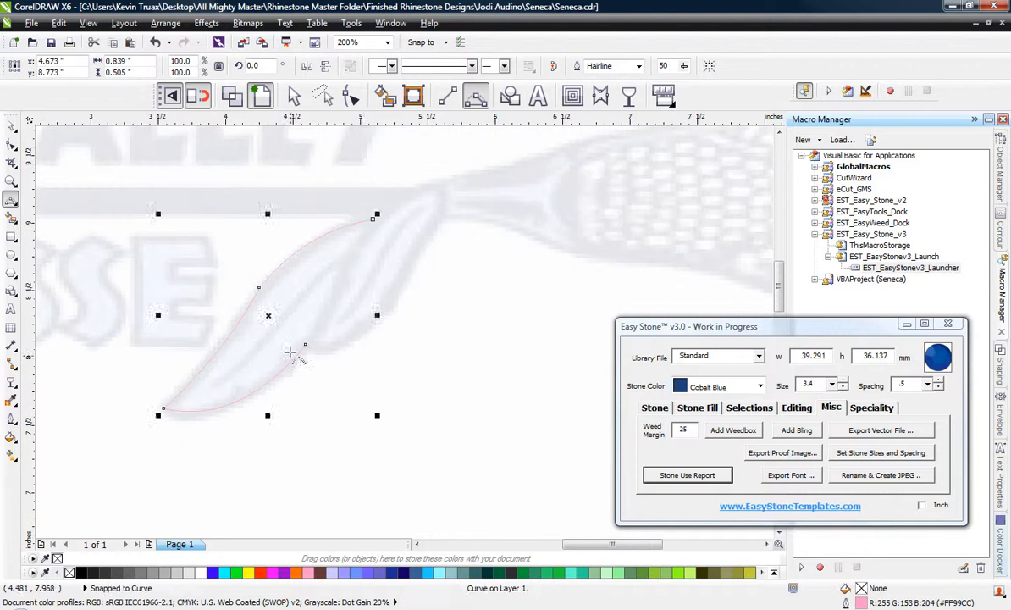
Close the large feather from the notch up to its upper end with a 3-point curve spanning about 1.05 inches.
click(305, 343)
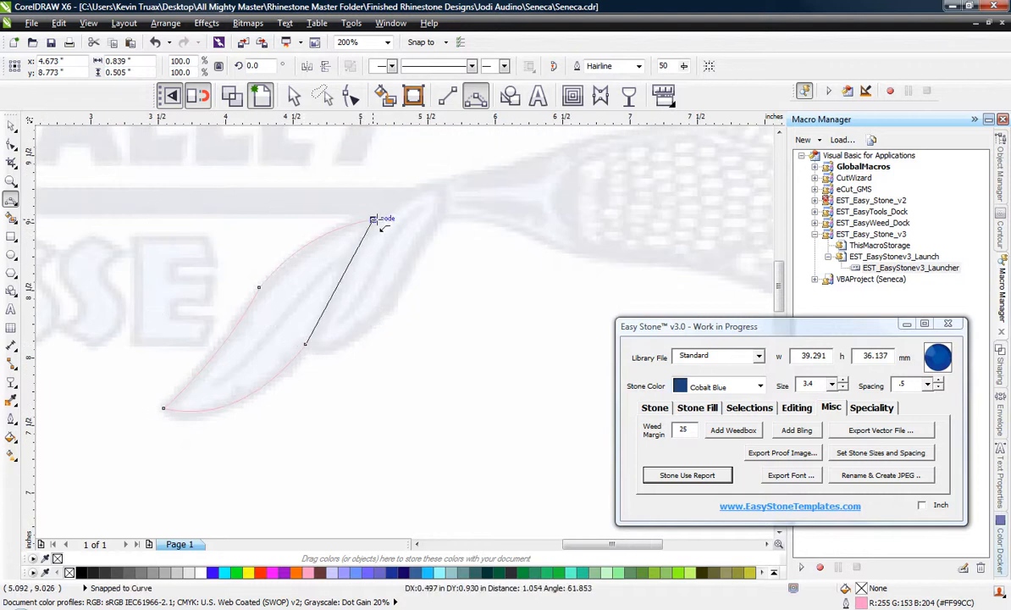
drag(360, 241, 343, 278)
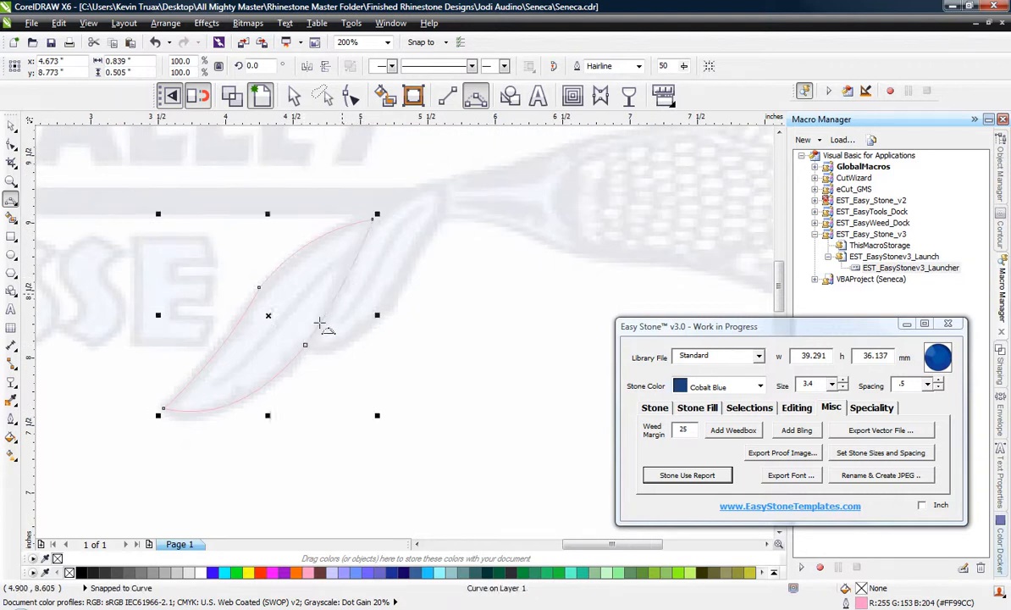
Trace the smaller feather from the notch along its lower edge, around its upper end and back to the large feather with 3-point curves.
drag(306, 345, 438, 225)
click(343, 345)
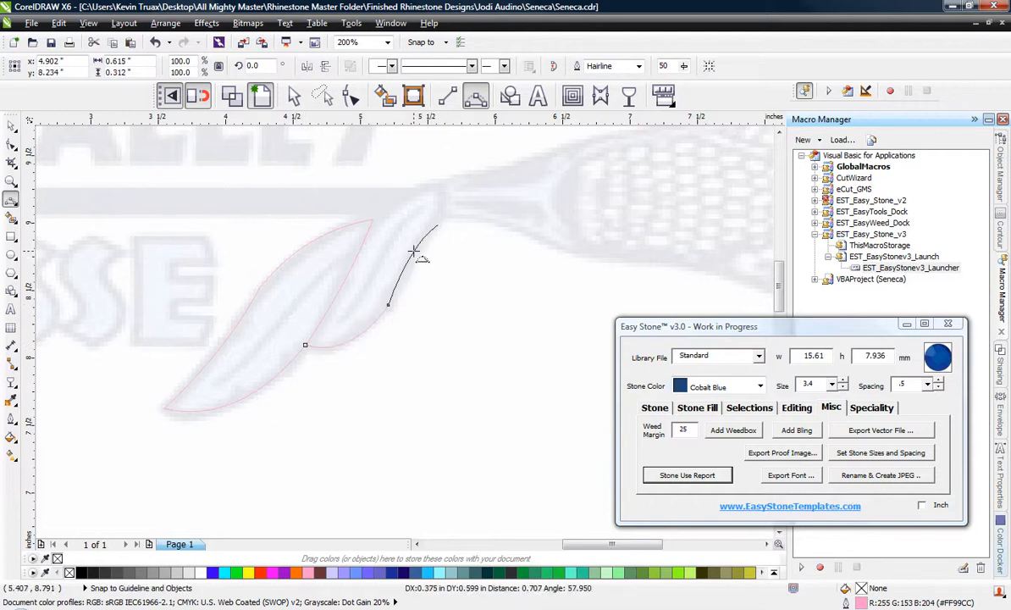
click(415, 254)
scroll(442, 178, up, 1)
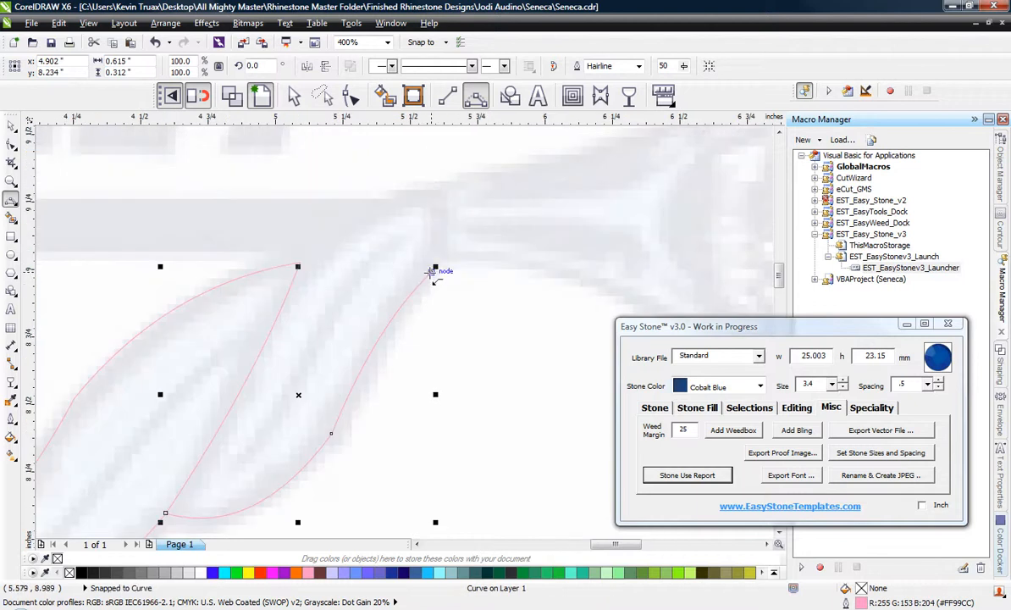
drag(433, 270, 299, 261)
click(440, 233)
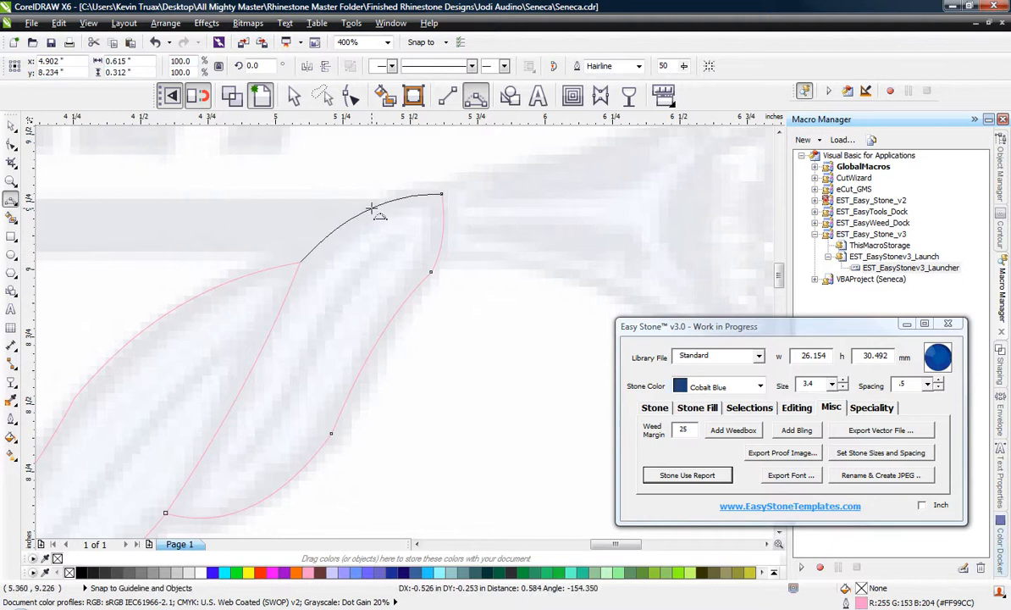
click(398, 216)
scroll(445, 208, down, 1)
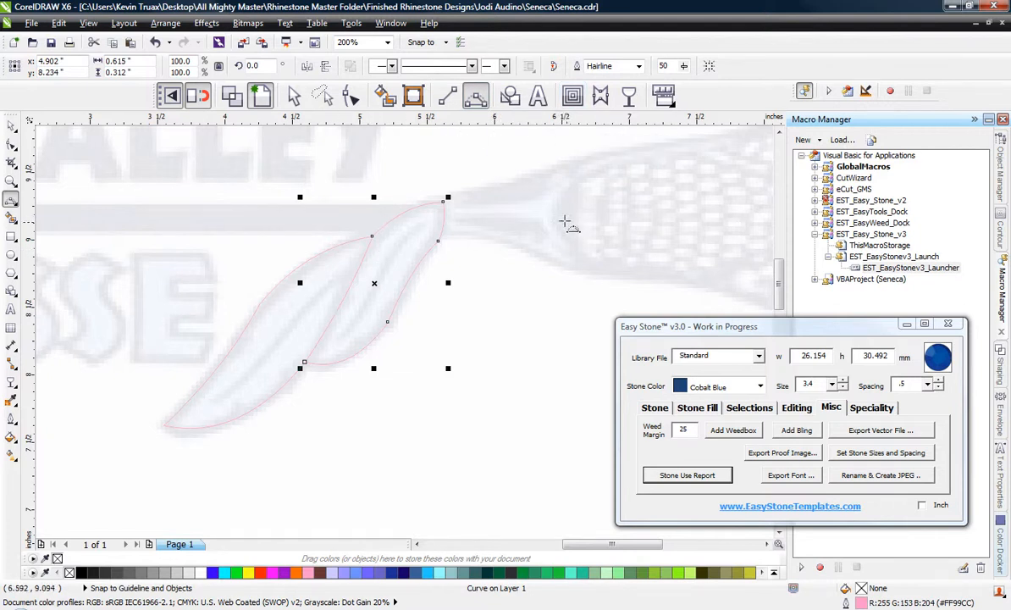
Trace the upper edge of the stick's throat from the small feather with a 3-point curve about 0.89 inch wide and 0.27 inch high.
scroll(297, 196, down, 3)
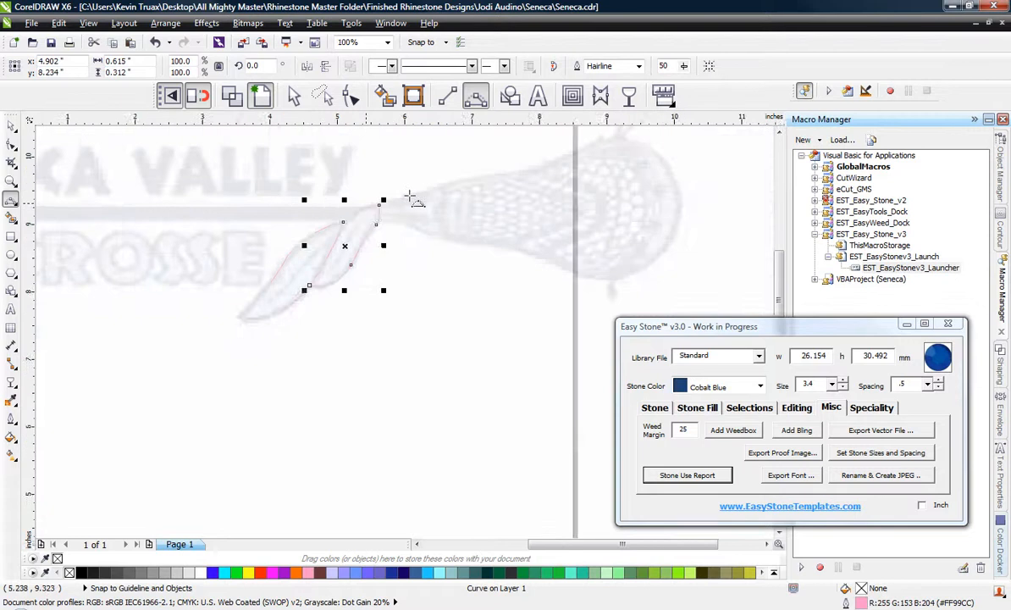
scroll(406, 144, up, 3)
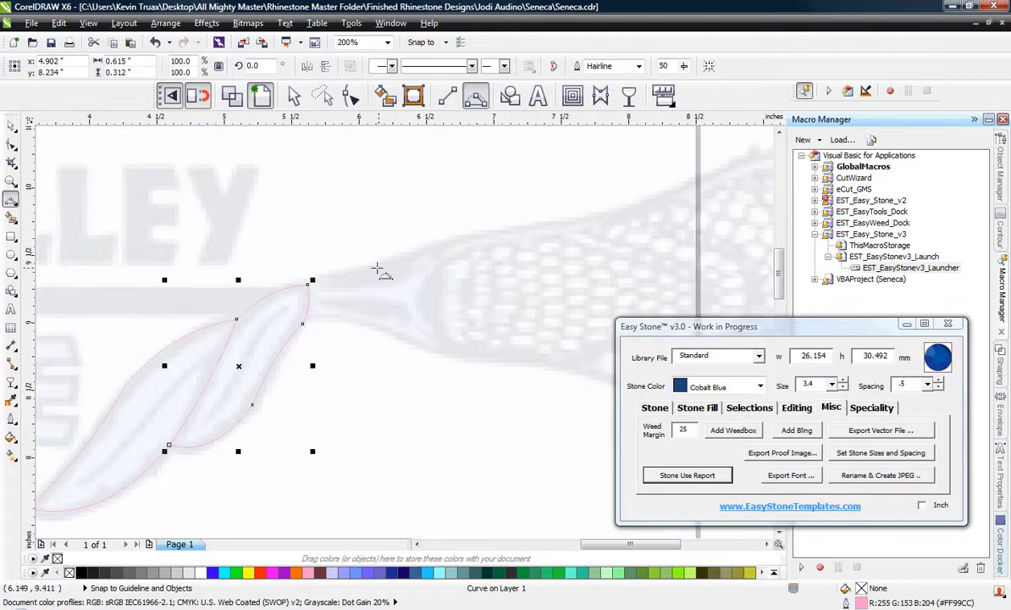
scroll(376, 268, up, 2)
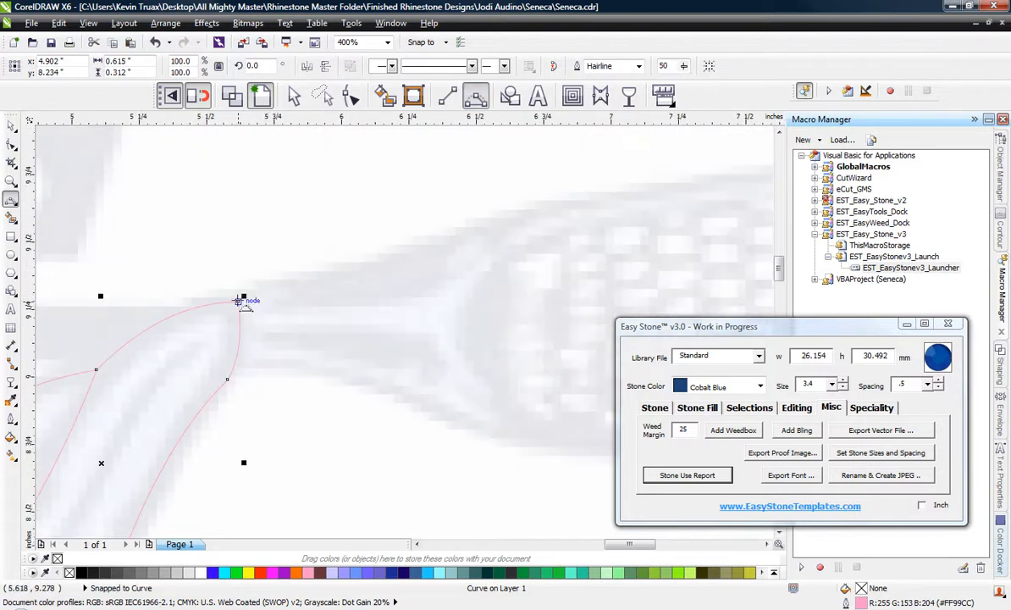
drag(238, 300, 476, 229)
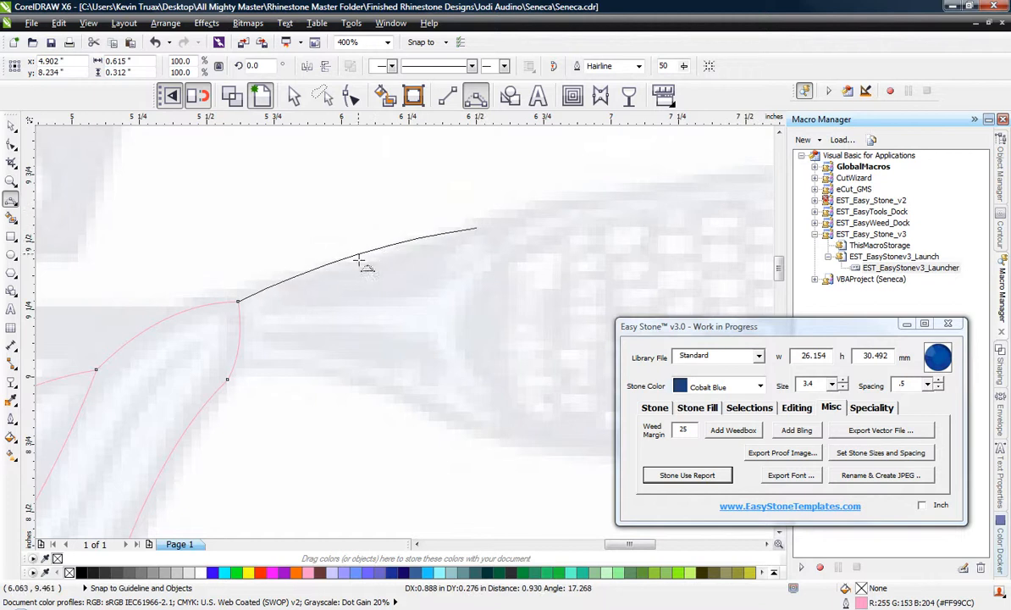
click(364, 268)
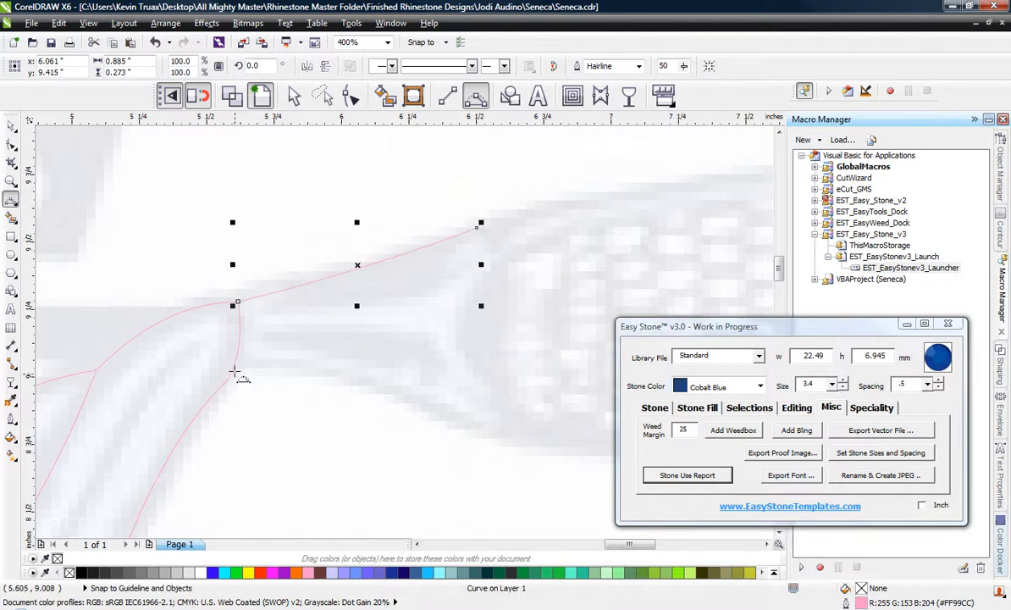
Trace the throat's lower edge with a 3-point curve about 0.93 inch wide, and continue it under the start of the mesh with another curve.
drag(233, 366, 486, 428)
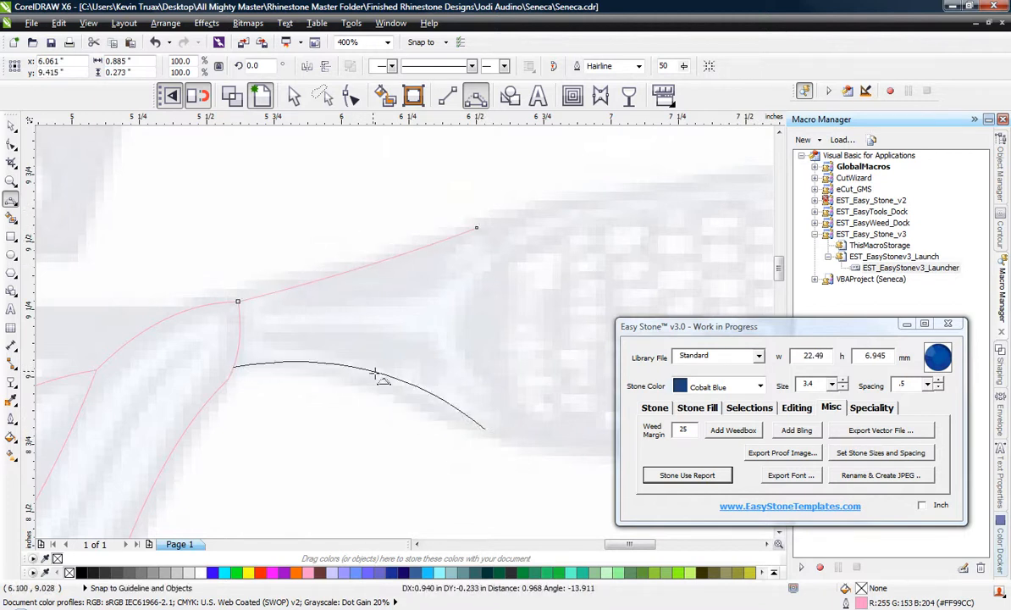
click(370, 383)
scroll(199, 320, down, 1)
scroll(405, 390, up, 1)
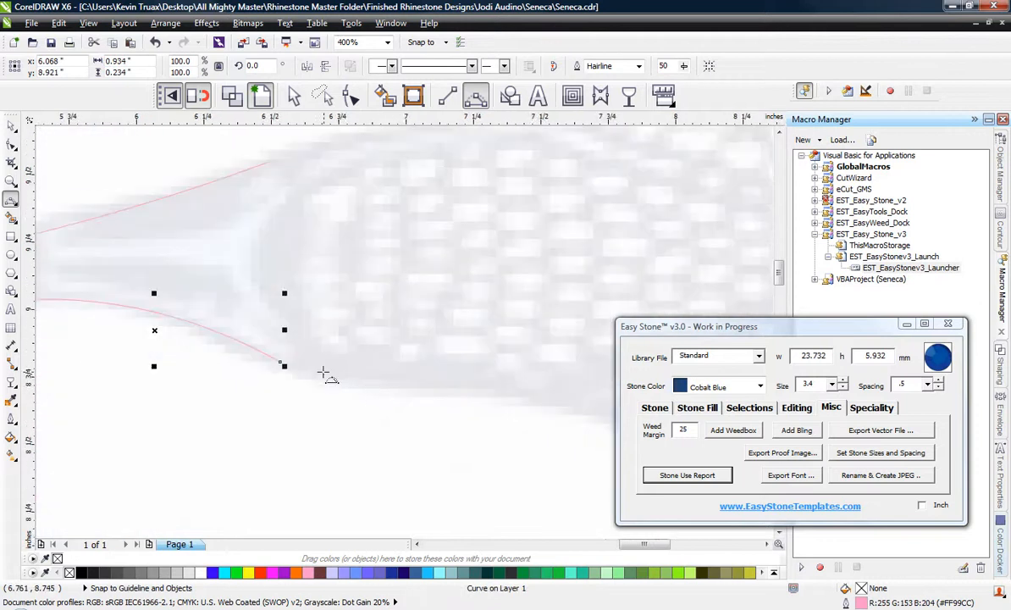
drag(285, 365, 476, 388)
click(356, 384)
Continue the lower outline of the stick head with two 3-point curves, the second spanning about 1.14 inches around the bottom bulge.
scroll(172, 307, down, 1)
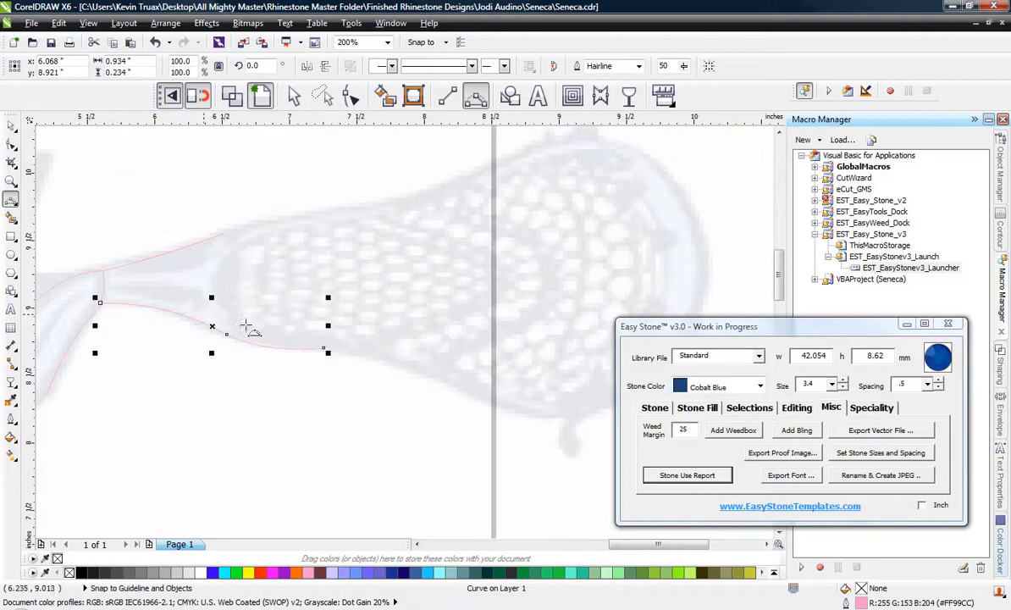
drag(330, 349, 473, 397)
click(391, 360)
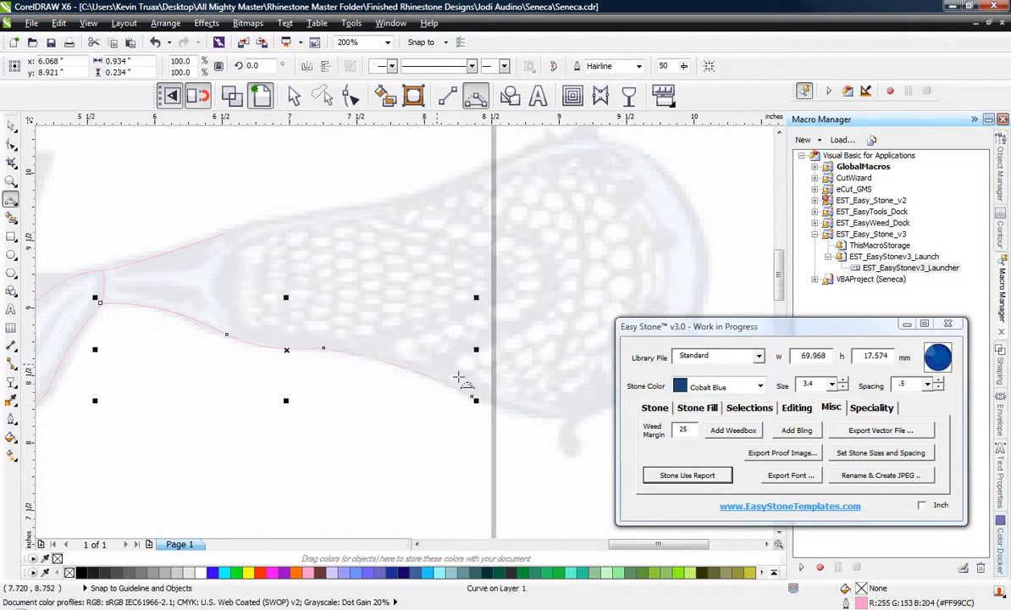
scroll(271, 338, down, 1)
scroll(407, 372, up, 2)
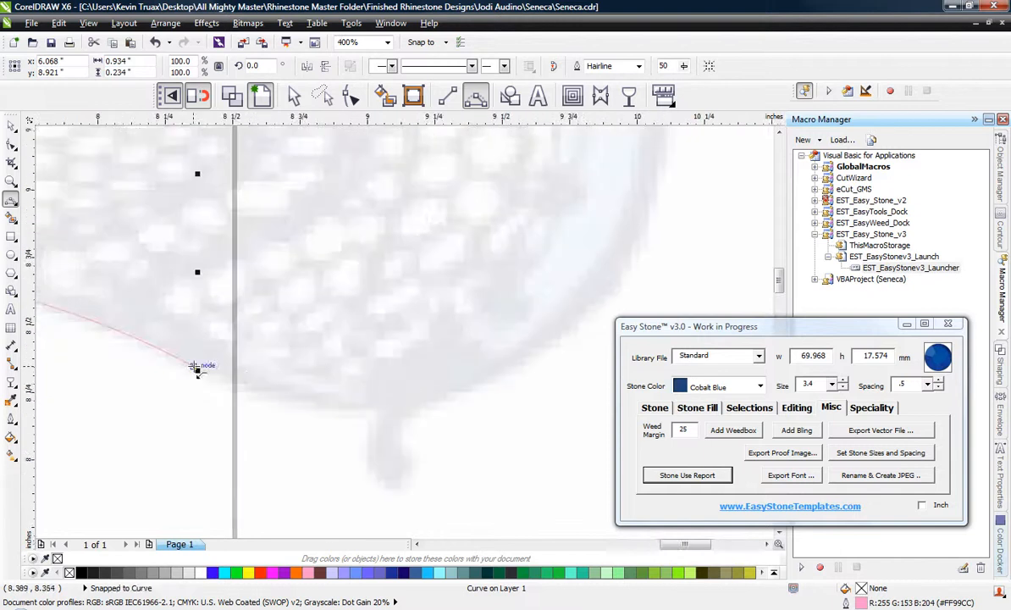
drag(193, 365, 495, 366)
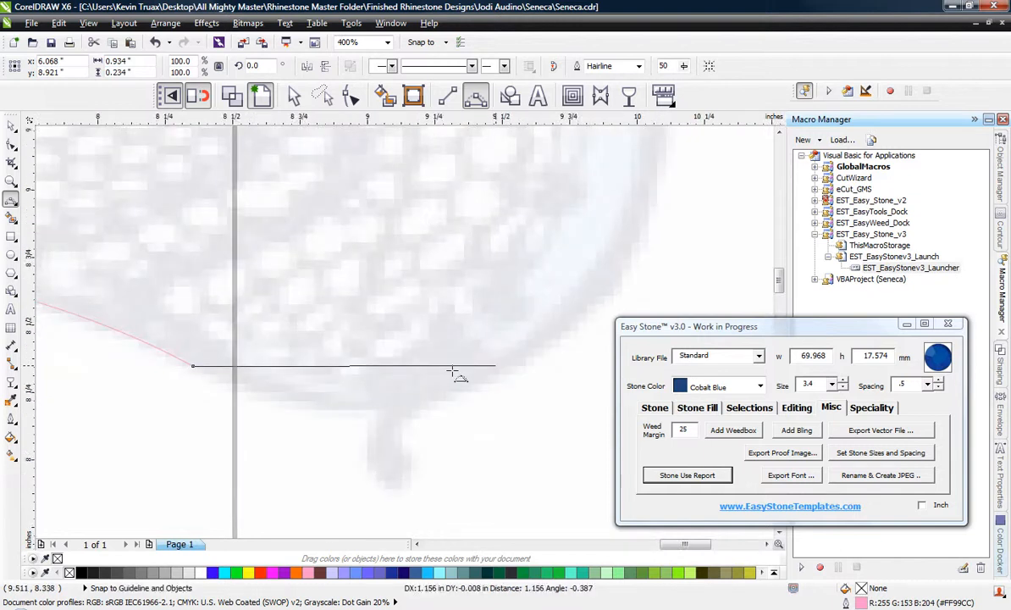
click(363, 406)
Trace the rounded far end of the stick head upward with two 3-point curves spanning about 1.26 and 0.88 inches.
scroll(381, 414, down, 1)
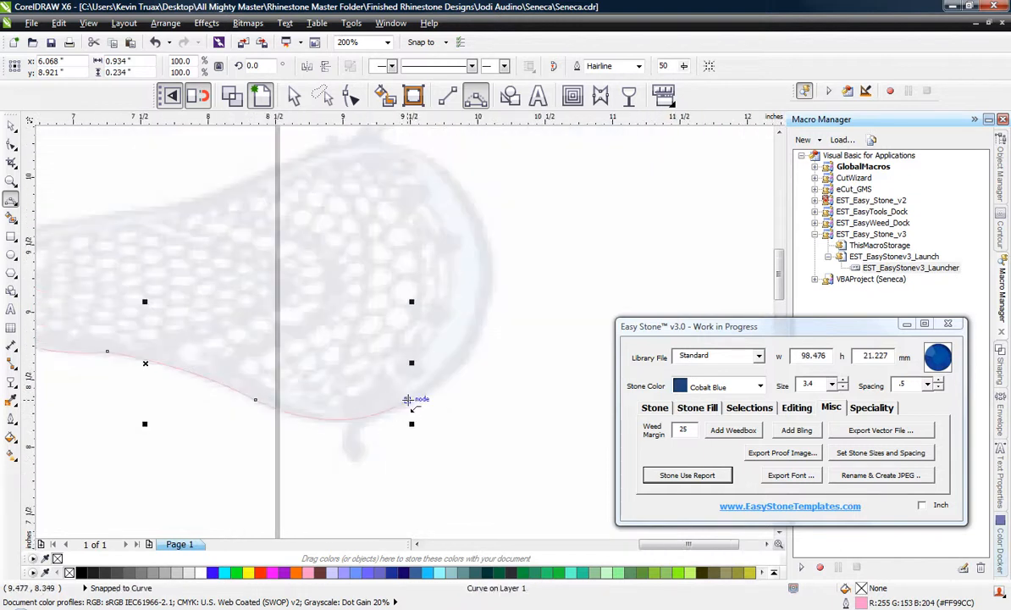
drag(408, 399, 490, 253)
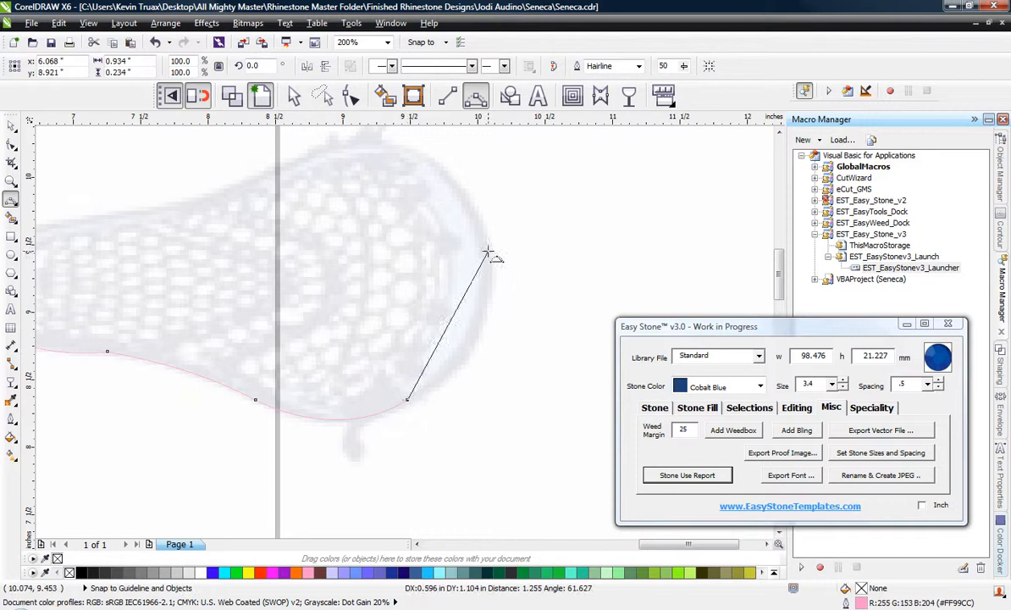
click(477, 343)
scroll(462, 238, down, 1)
scroll(509, 332, up, 1)
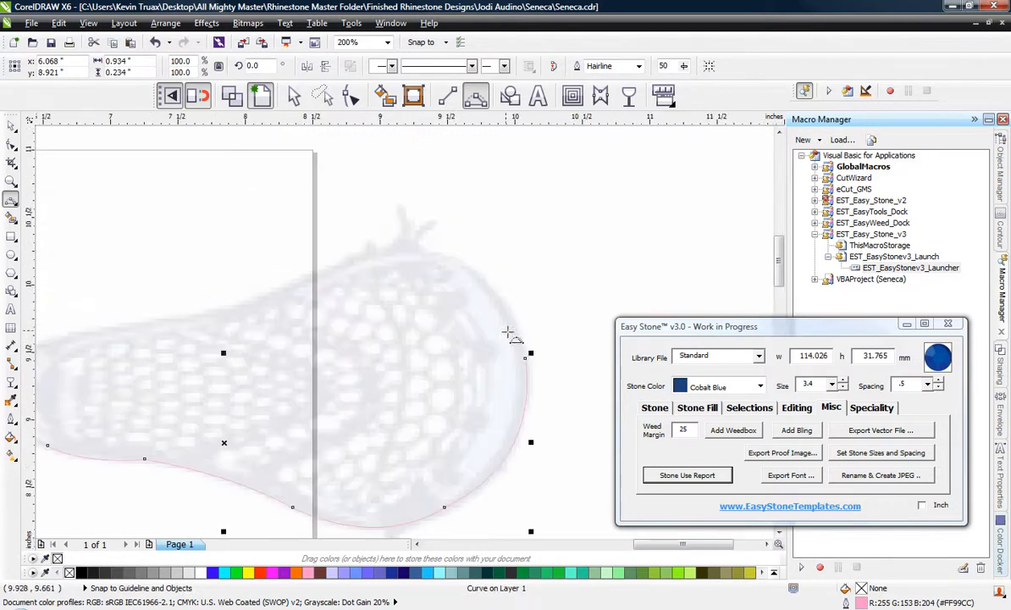
drag(531, 356, 457, 262)
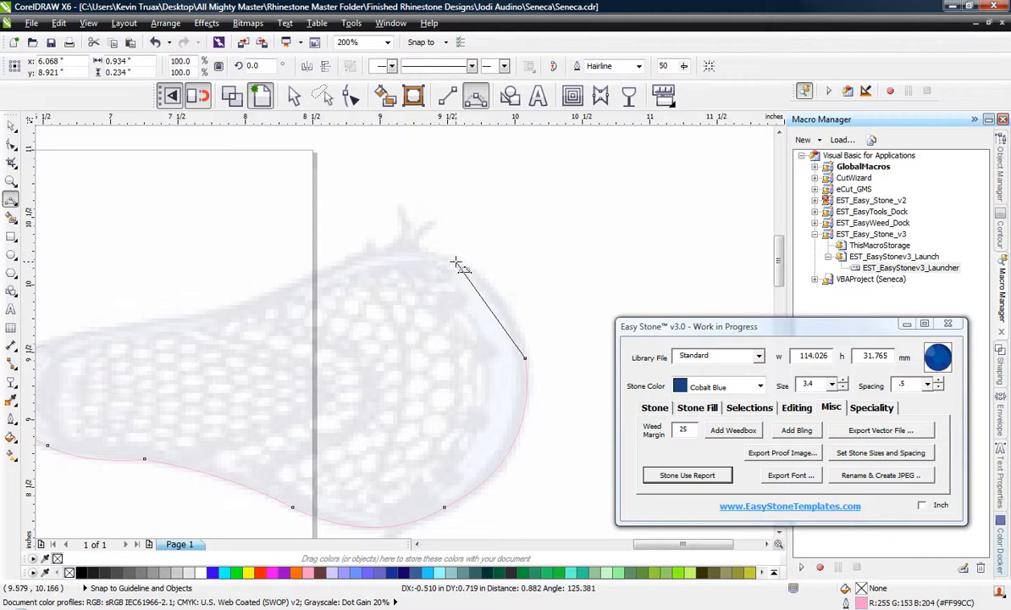
click(510, 301)
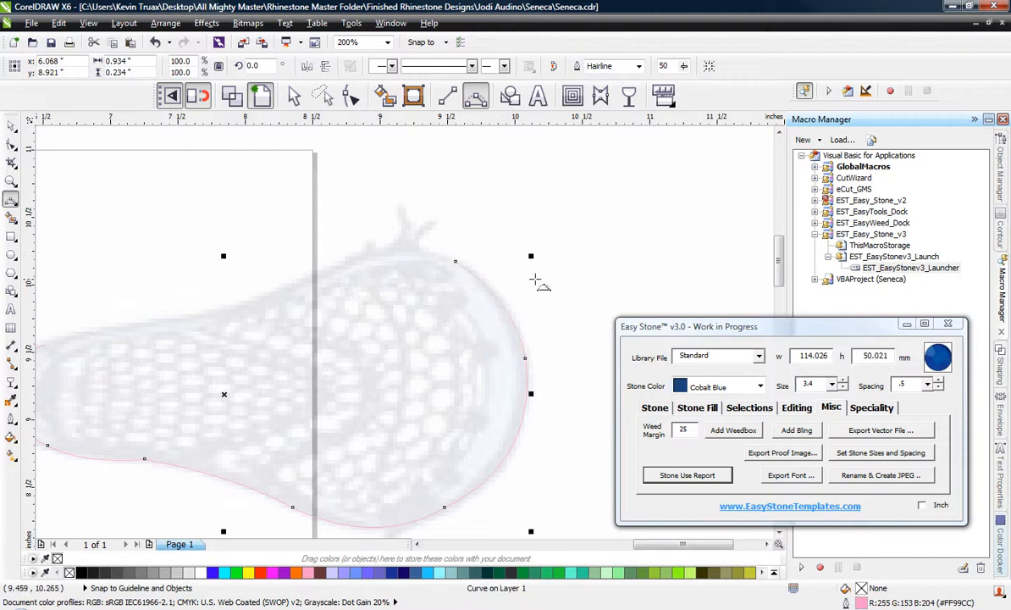
Trace the upper crest of the stick head back to the page edge with a 3-point curve spanning about 1.05 inches.
scroll(525, 282, down, 1)
scroll(525, 282, up, 1)
scroll(478, 264, up, 1)
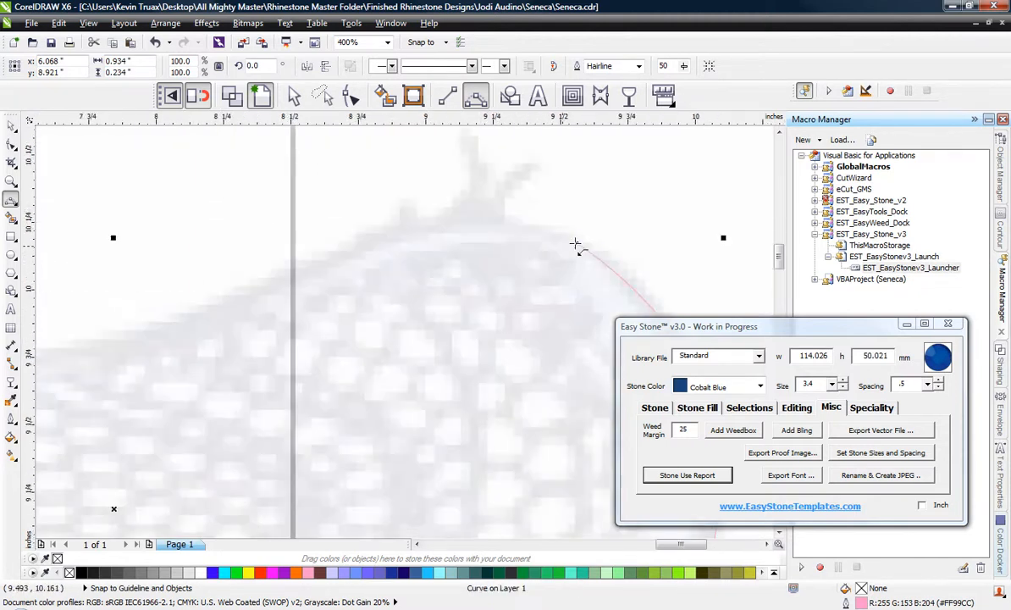
drag(577, 243, 294, 273)
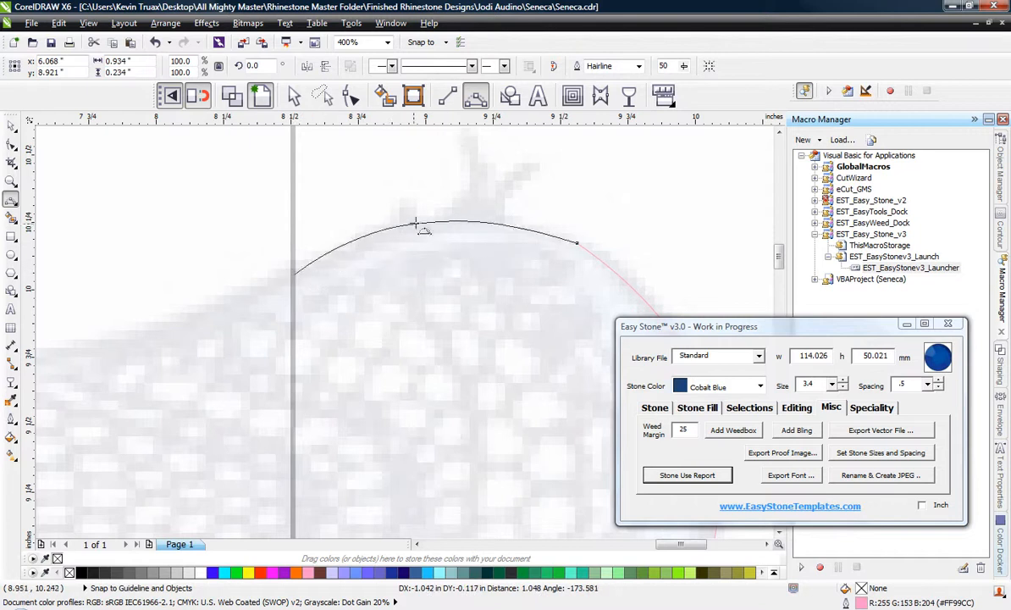
click(444, 222)
Complete the head's upper edge back to the throat curve with two 3-point curves, the second spanning about 0.89 inch.
scroll(452, 244, down, 2)
scroll(439, 261, up, 2)
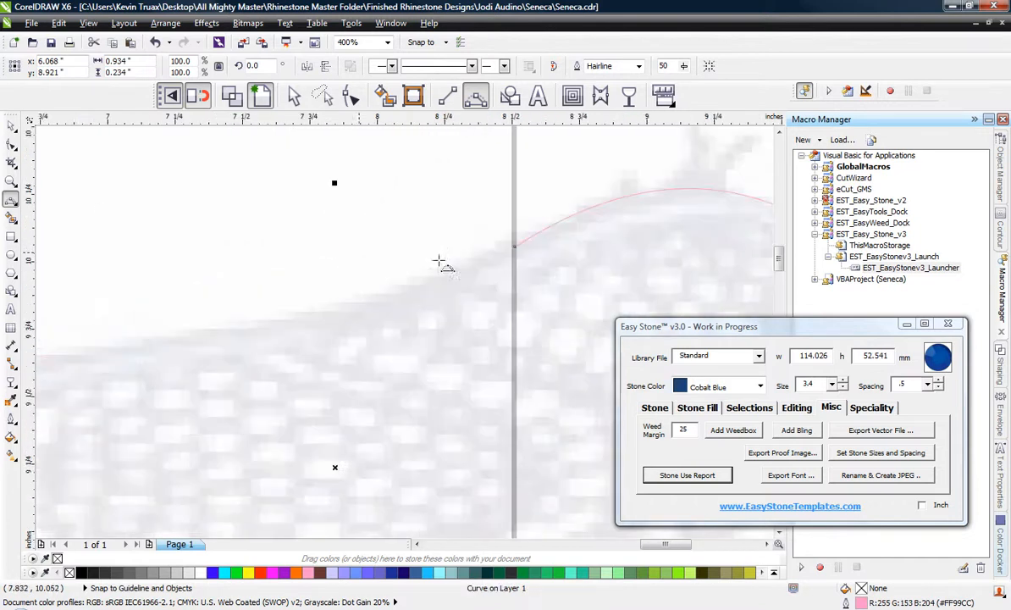
drag(515, 248, 209, 333)
click(384, 303)
scroll(332, 301, down, 2)
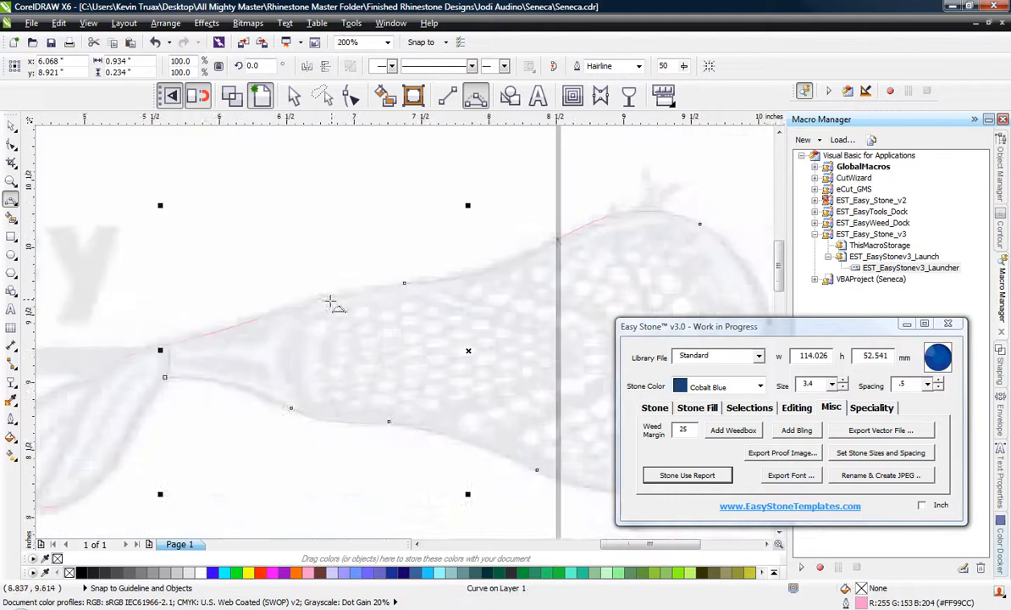
scroll(317, 307, up, 2)
drag(495, 263, 260, 309)
click(373, 275)
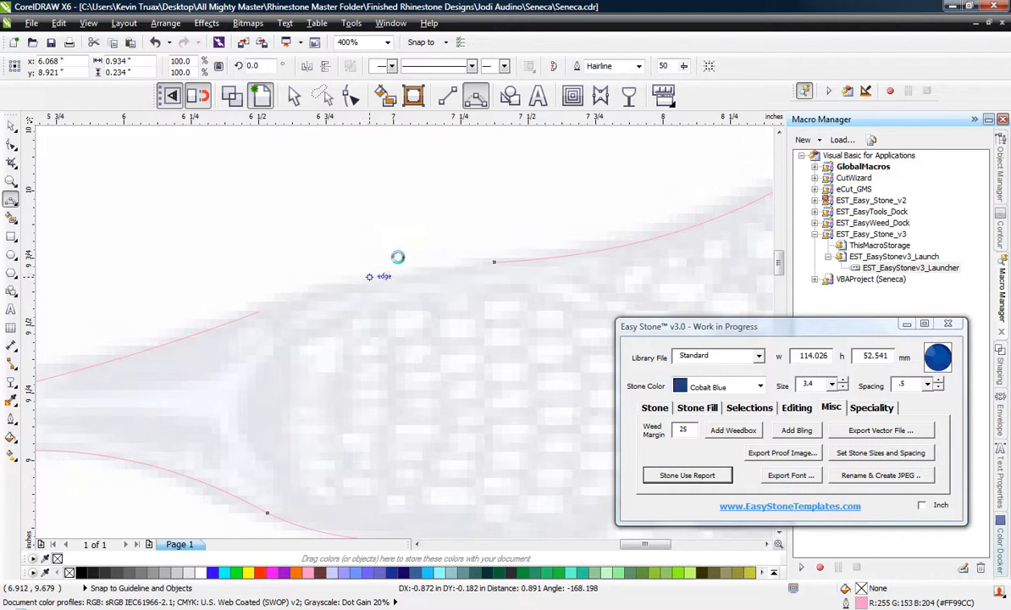
Draw a 3-point curve across the head where the throat meets the mesh, about 0.14 inch wide and 0.84 inch high.
scroll(423, 241, down, 1)
scroll(310, 272, down, 1)
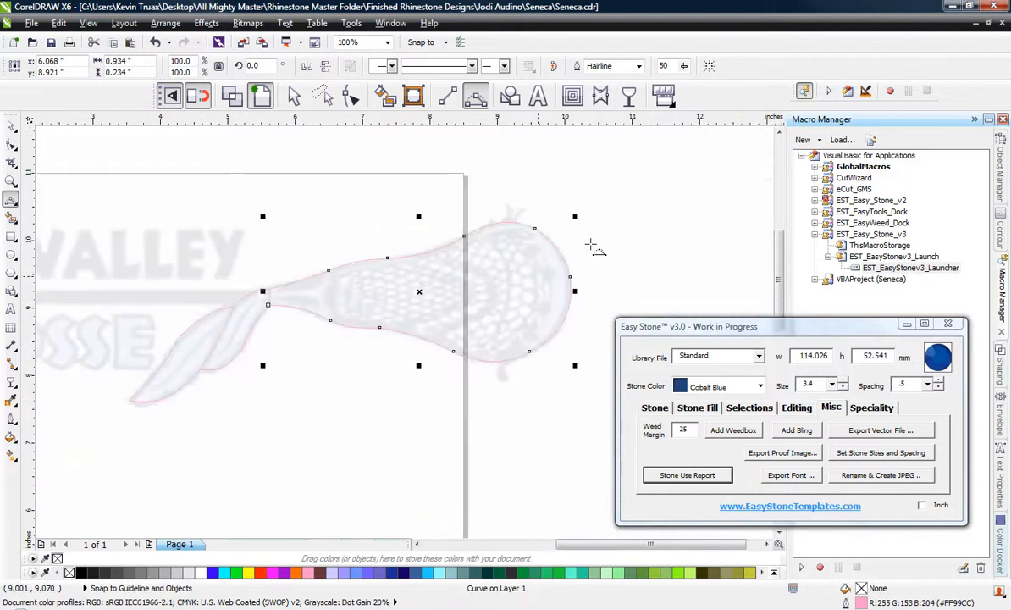
scroll(297, 305, up, 1)
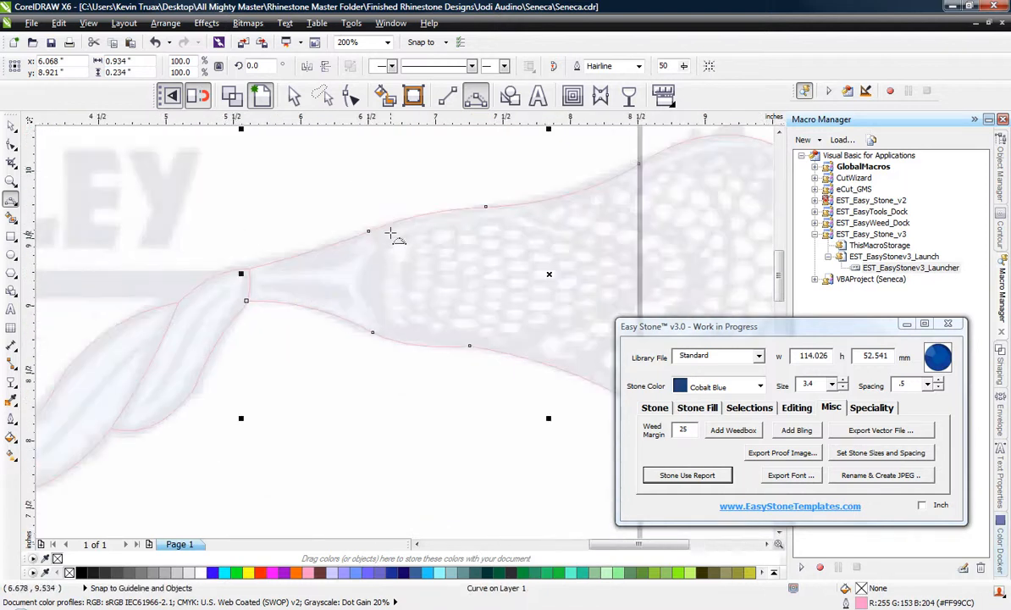
drag(387, 229, 388, 338)
click(367, 286)
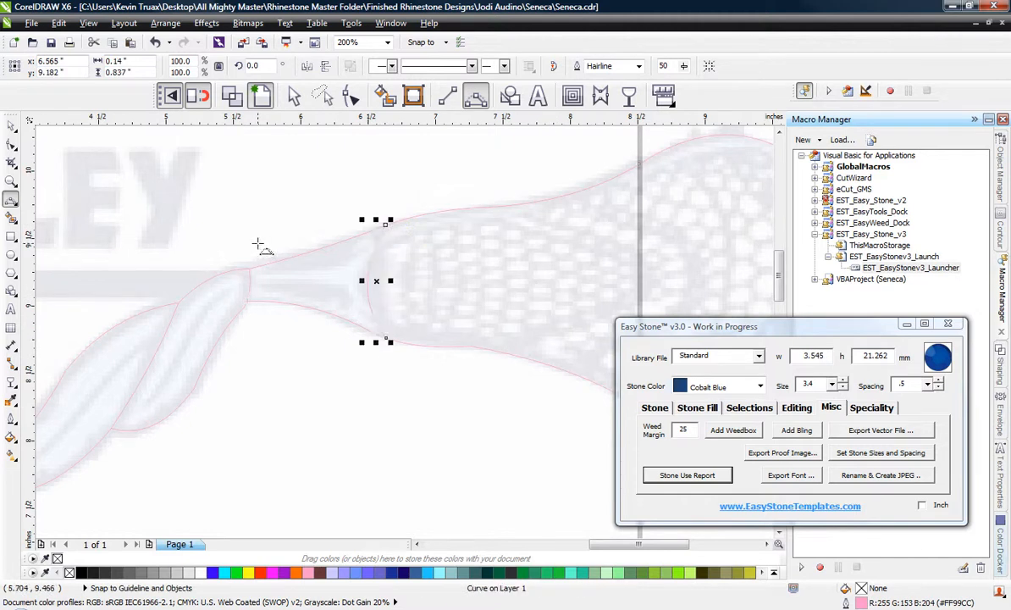
Draw a U-shaped line of connected curves inside the mesh, about 23.5 mm wide and 21.7 mm high.
scroll(259, 244, down, 1)
scroll(444, 270, up, 1)
scroll(441, 273, down, 1)
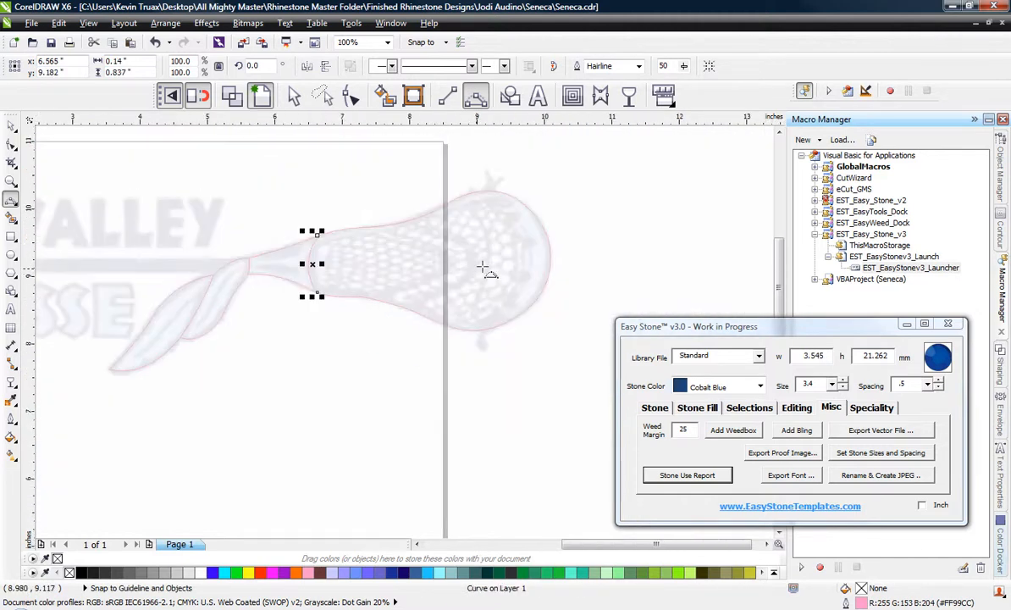
scroll(509, 248, up, 1)
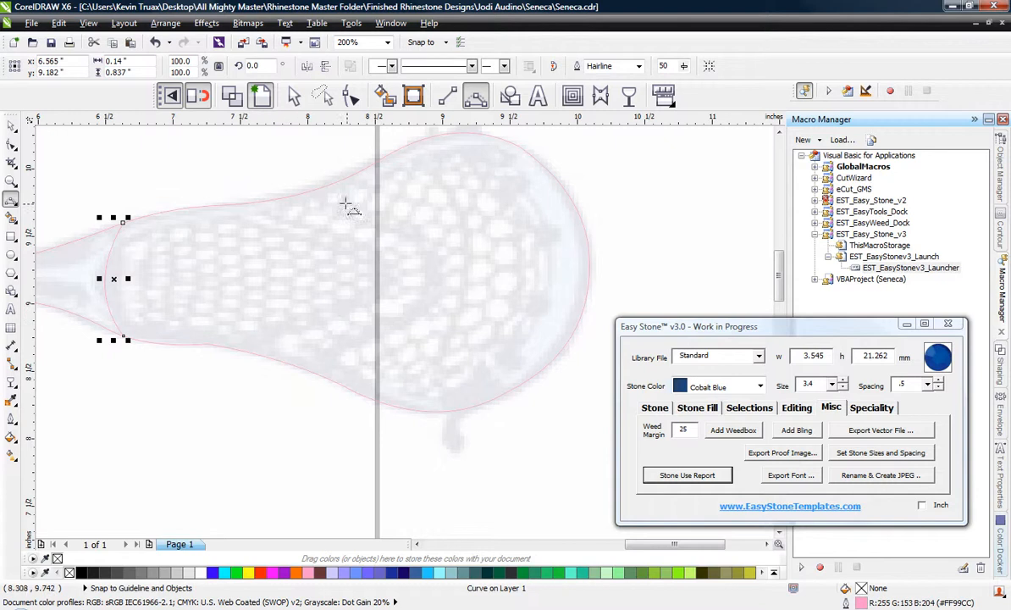
mouse_move(279, 218)
mouse_down()
mouse_move(367, 254)
mouse_move(363, 298)
mouse_move(384, 275)
mouse_move(365, 299)
mouse_move(259, 333)
mouse_move(316, 316)
mouse_up()
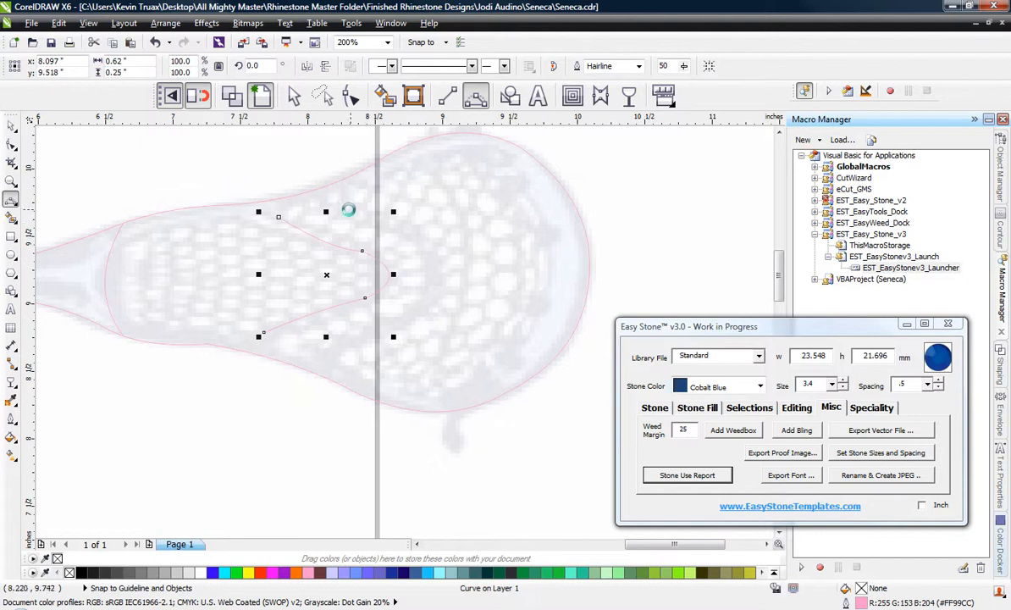
Add a second U-shaped line around the first inside the mesh, about 19.6 mm wide and 26.1 mm high.
drag(339, 208, 422, 283)
mouse_move(419, 236)
mouse_down()
mouse_move(429, 303)
mouse_move(325, 347)
mouse_up()
click(380, 321)
scroll(407, 322, down, 2)
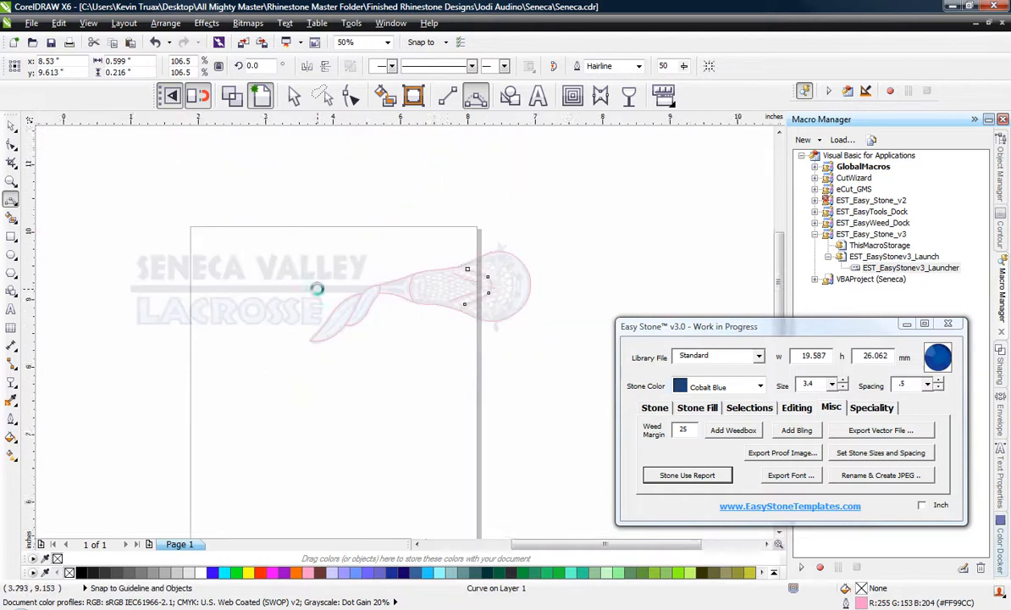
scroll(316, 287, up, 1)
scroll(312, 282, down, 1)
scroll(444, 281, up, 1)
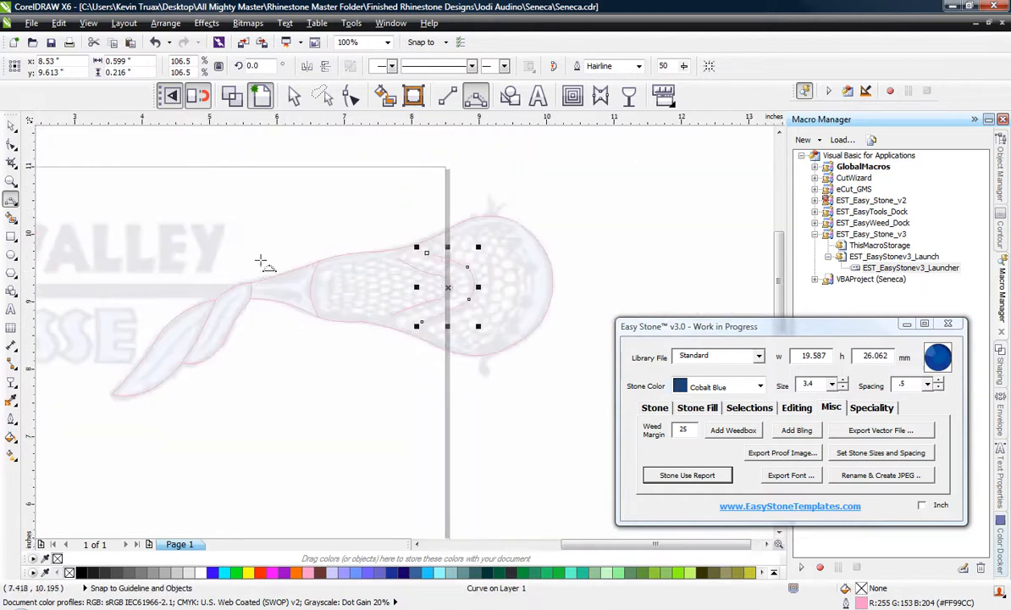
Select all seven traced curves and add Cobalt Blue stones along them with size 3.4 and spacing .5.
click(10, 124)
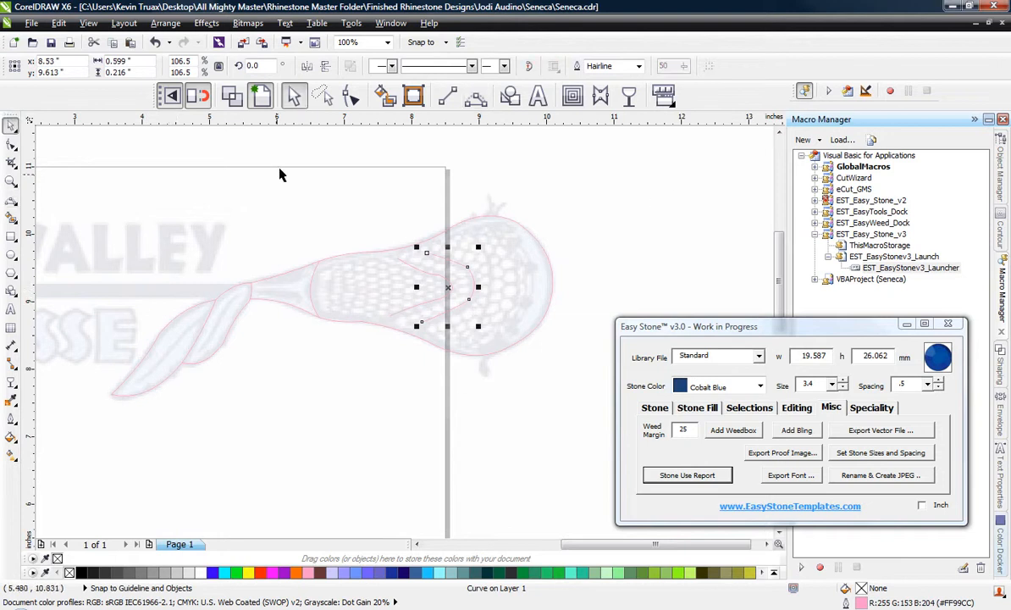
click(289, 182)
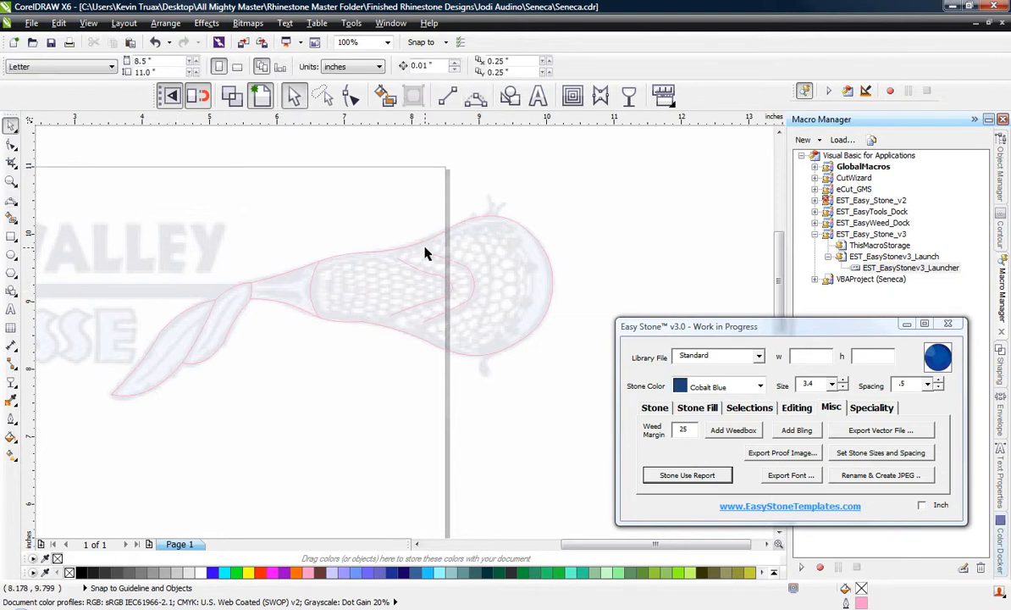
drag(612, 195, 50, 461)
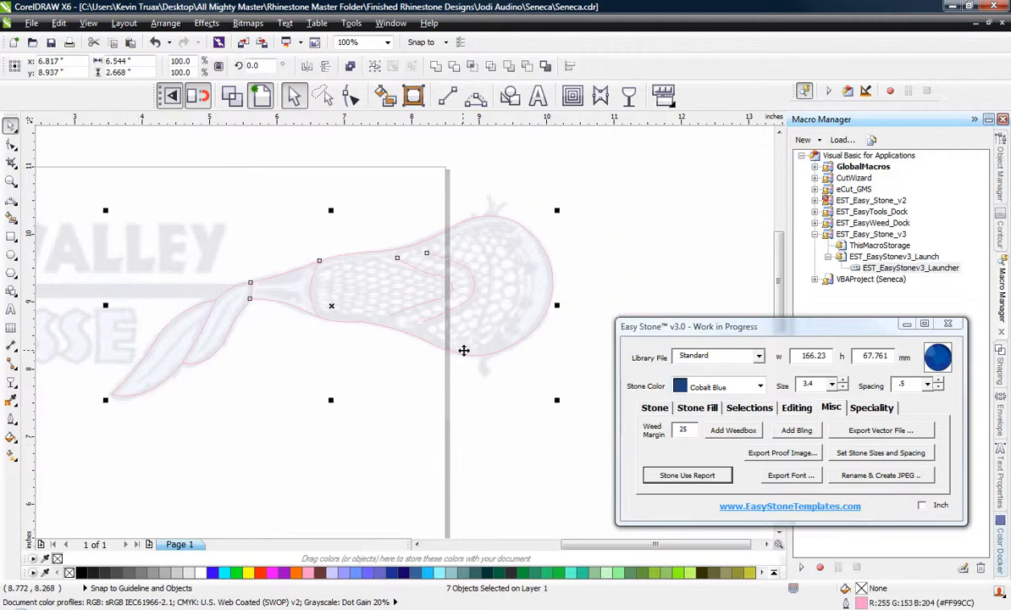
click(655, 407)
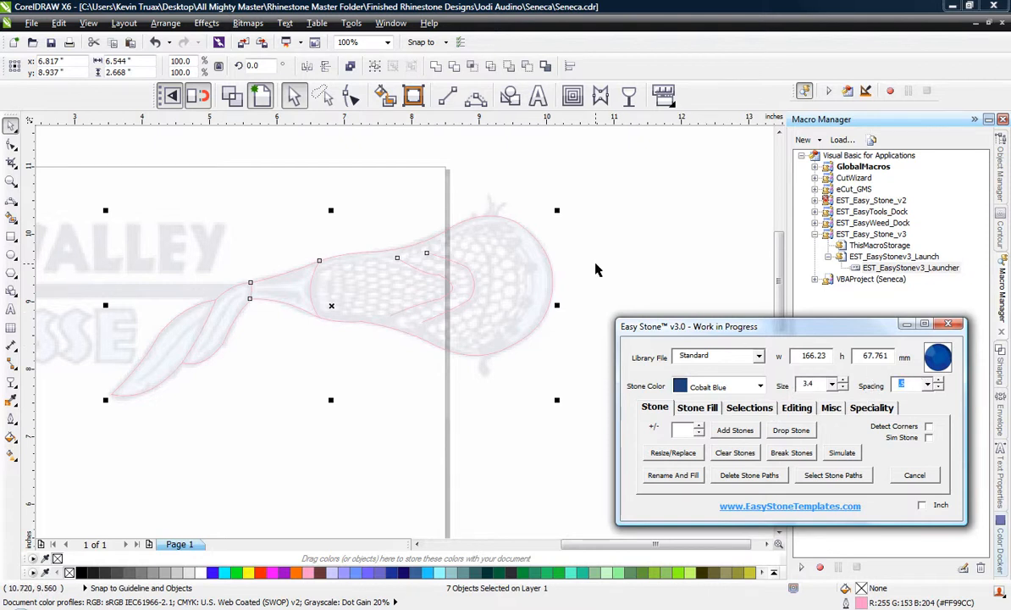
click(734, 431)
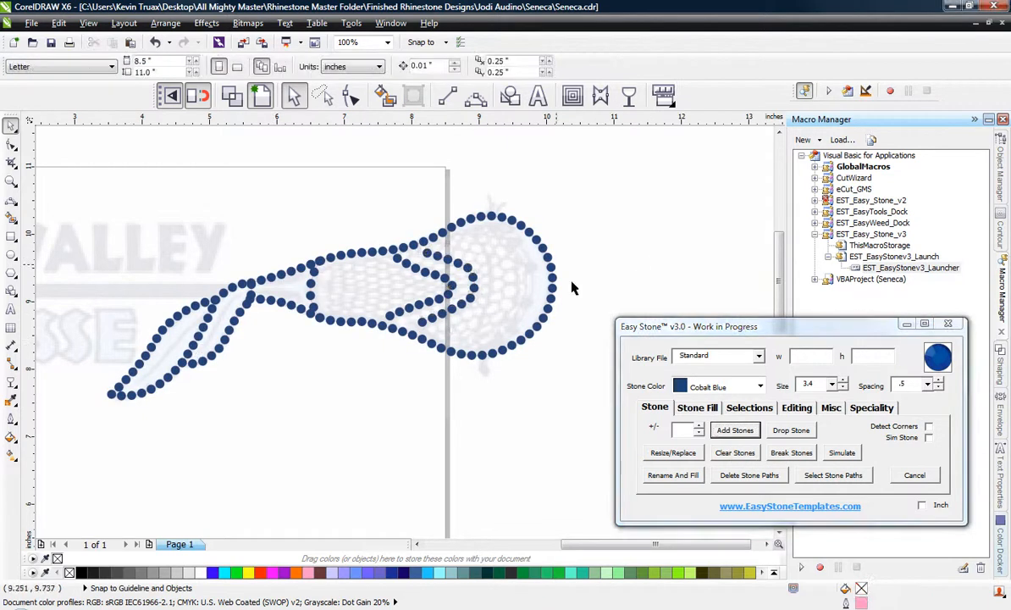
Delete the stone paths beneath the whole stoned lacrosse stick and feather design.
scroll(460, 321, down, 1)
scroll(389, 329, up, 1)
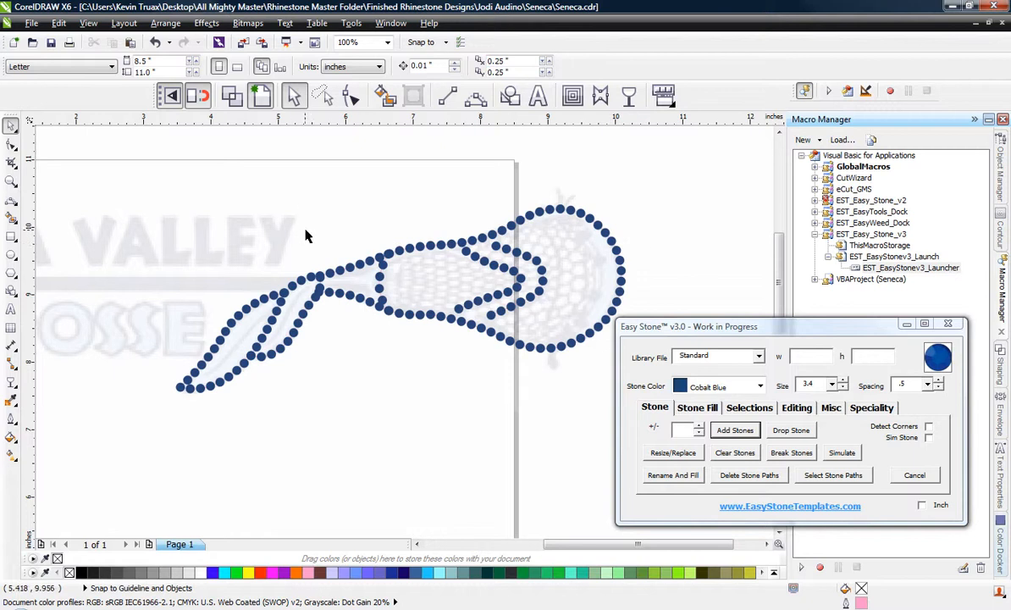
scroll(322, 242, down, 1)
drag(227, 181, 555, 356)
scroll(478, 360, up, 2)
scroll(474, 362, up, 2)
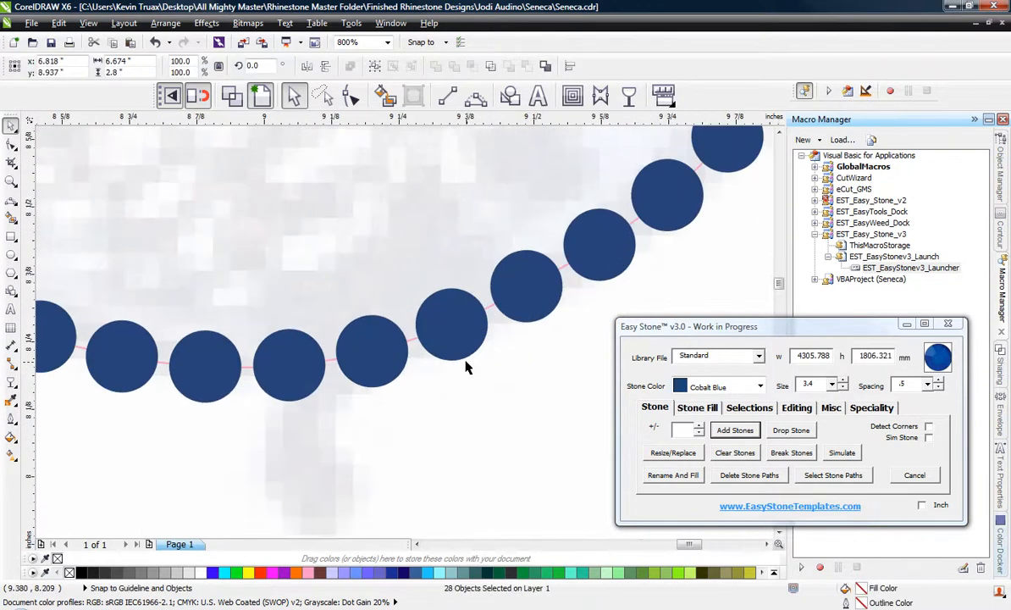
scroll(440, 346, up, 1)
scroll(362, 339, down, 2)
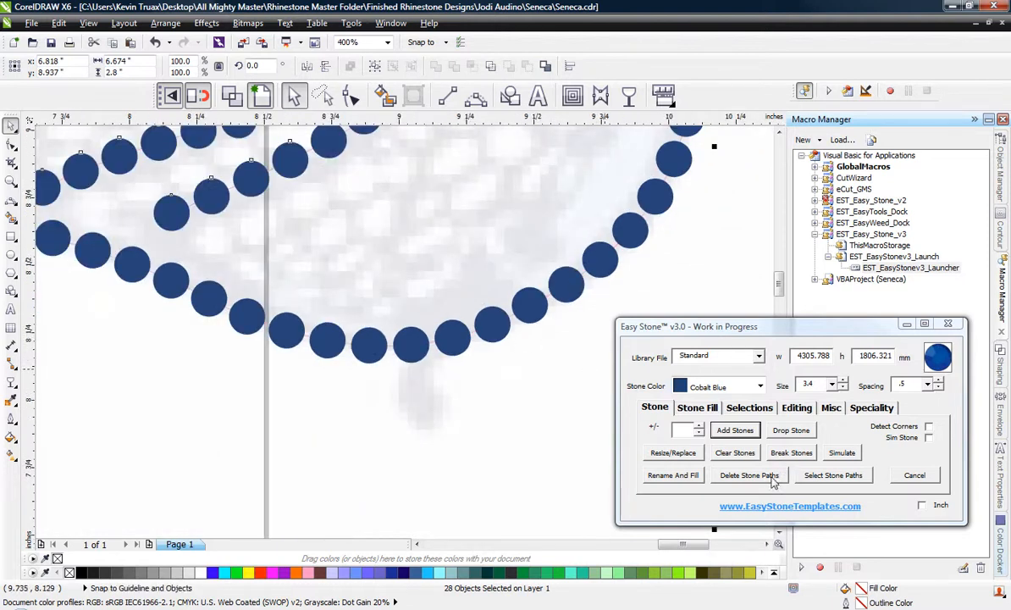
click(771, 476)
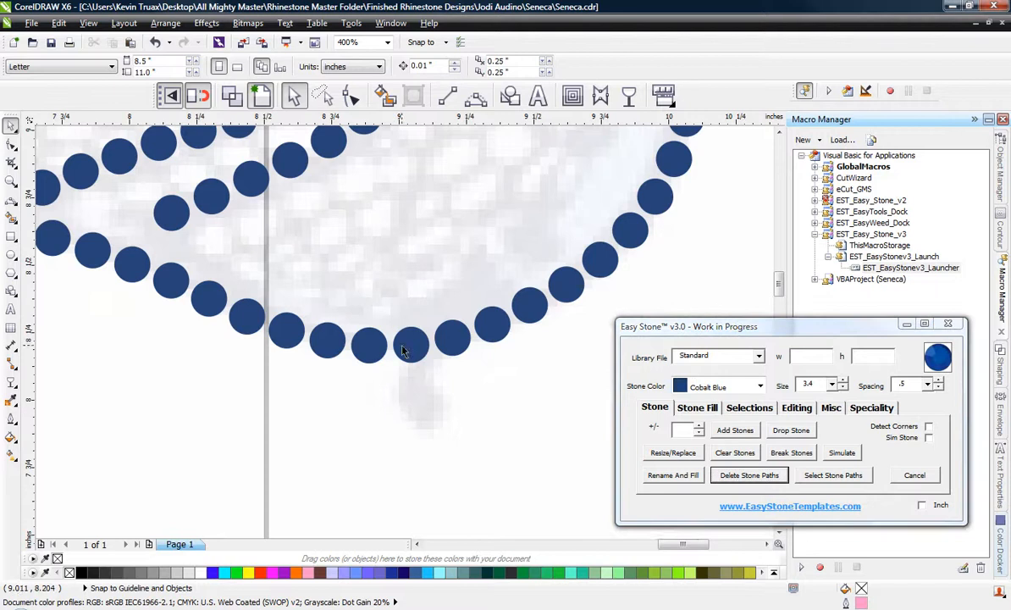
Try moving two stones at the bottom of the head outline downward, and undo both moves.
scroll(405, 345, up, 1)
drag(407, 350, 408, 378)
drag(332, 350, 330, 384)
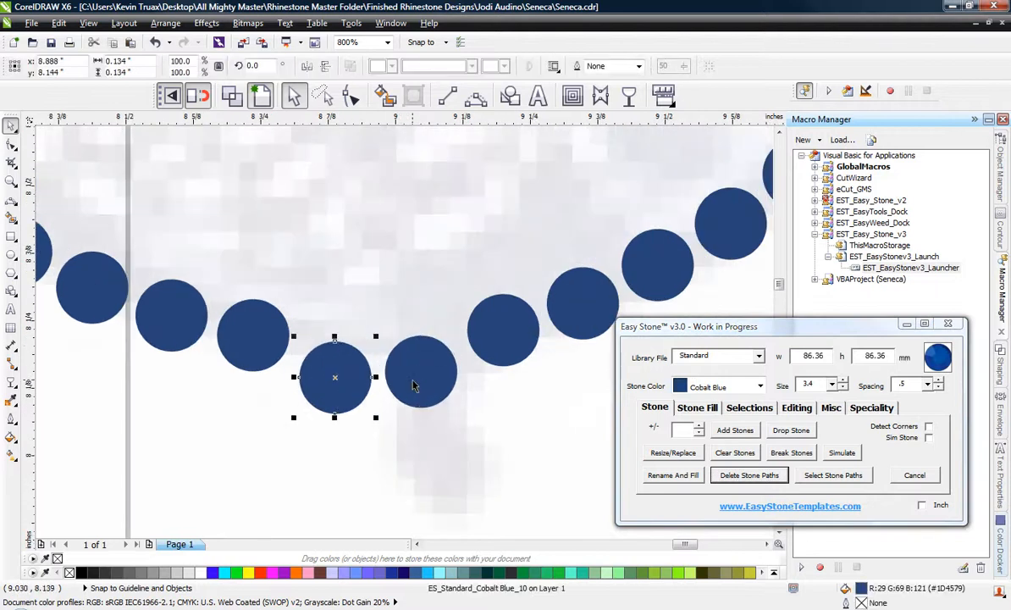
key(ctrl+z)
key(ctrl+z)
click(496, 415)
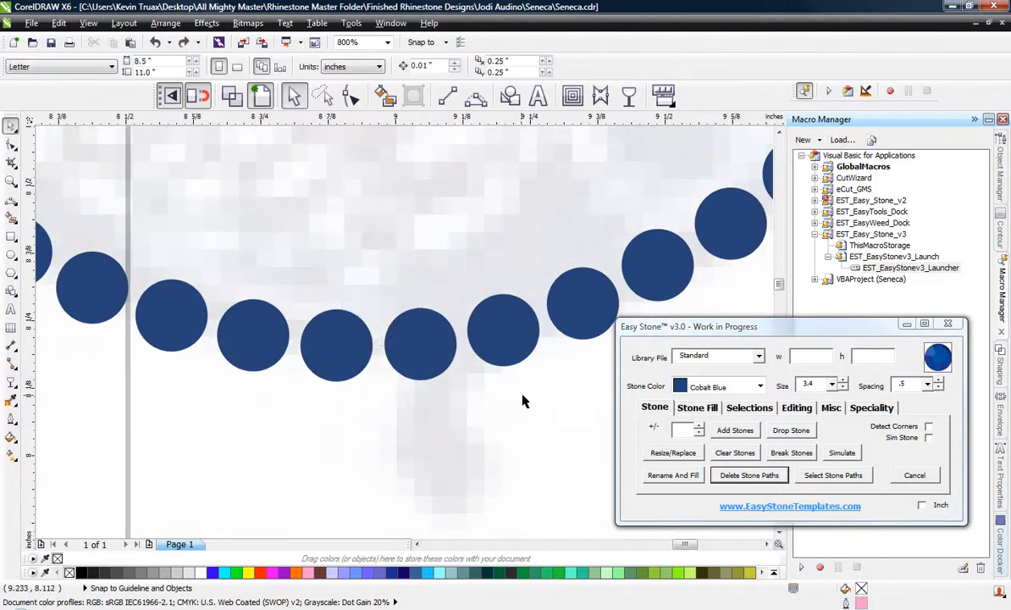
Nudge the two crowded stones beside the feather's tip stone apart.
scroll(501, 377, down, 1)
scroll(491, 366, down, 2)
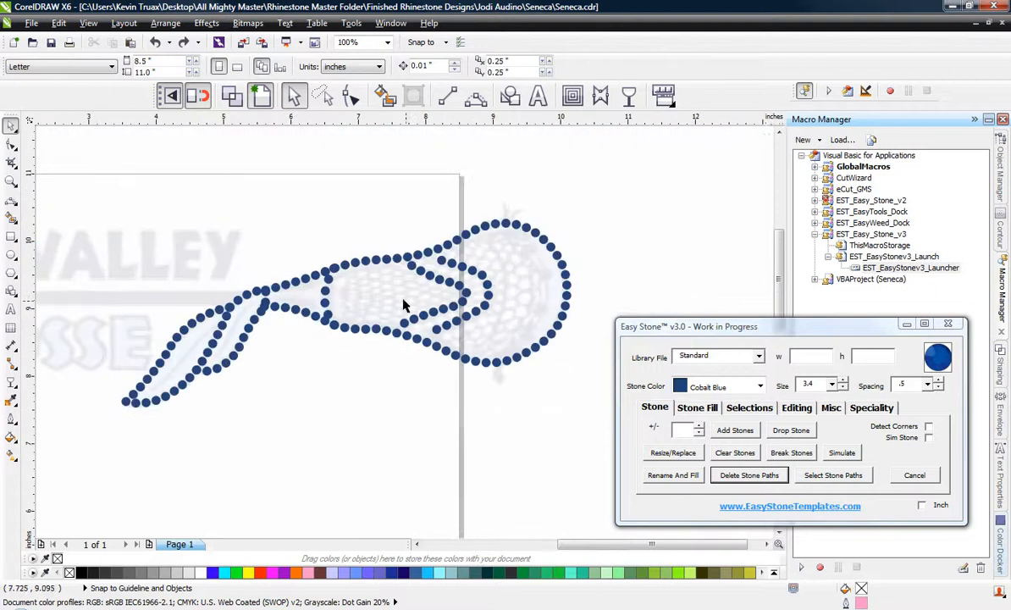
scroll(109, 423, up, 3)
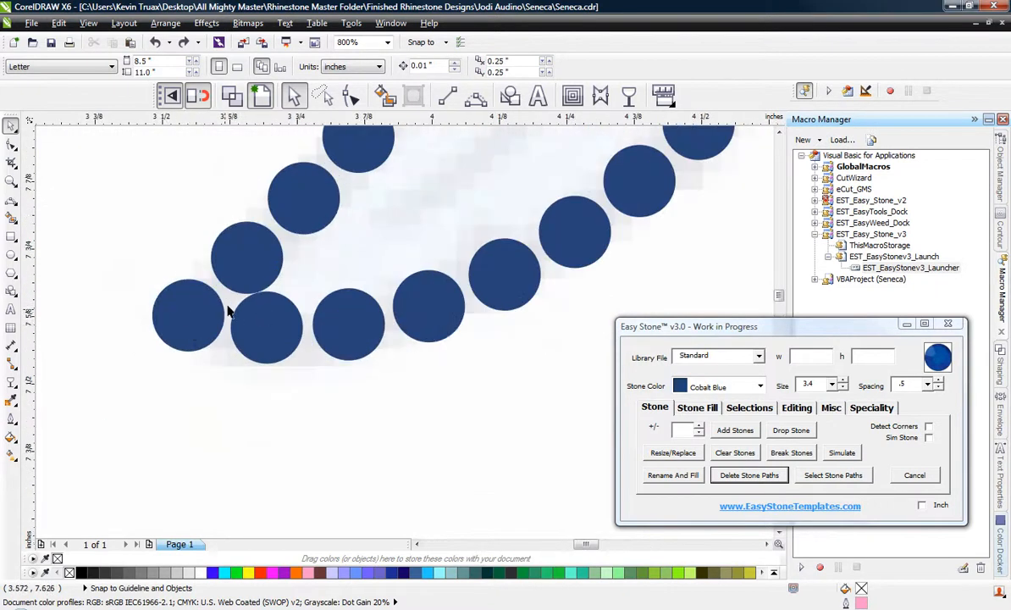
scroll(239, 310, up, 1)
drag(296, 317, 299, 332)
drag(265, 211, 262, 206)
scroll(59, 246, down, 1)
click(229, 413)
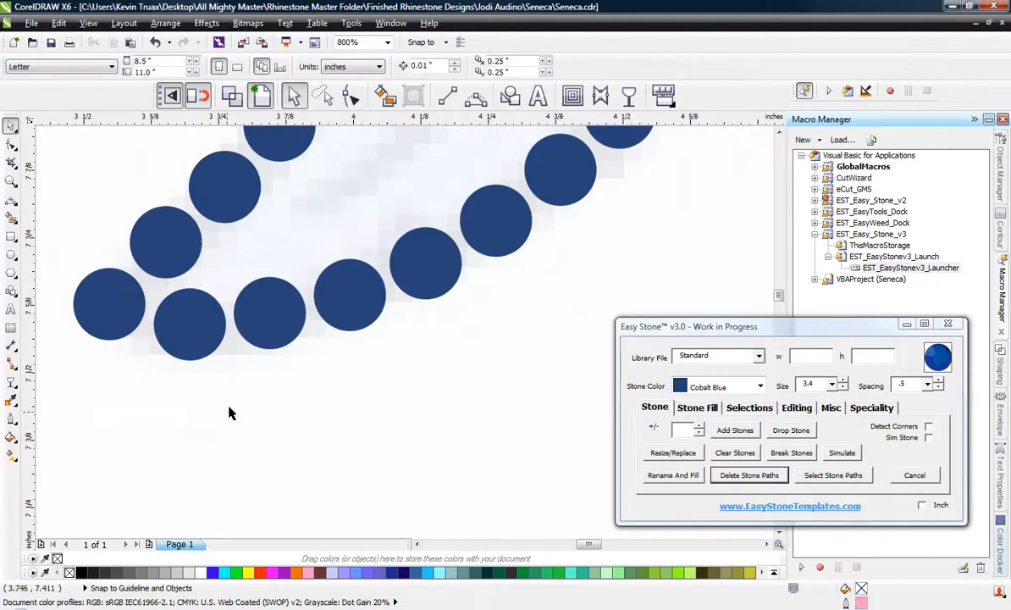
Delete the lower stone next to the feather's tip and move the tip stone inward to close the gap.
scroll(227, 342, down, 1)
scroll(177, 302, up, 1)
click(214, 349)
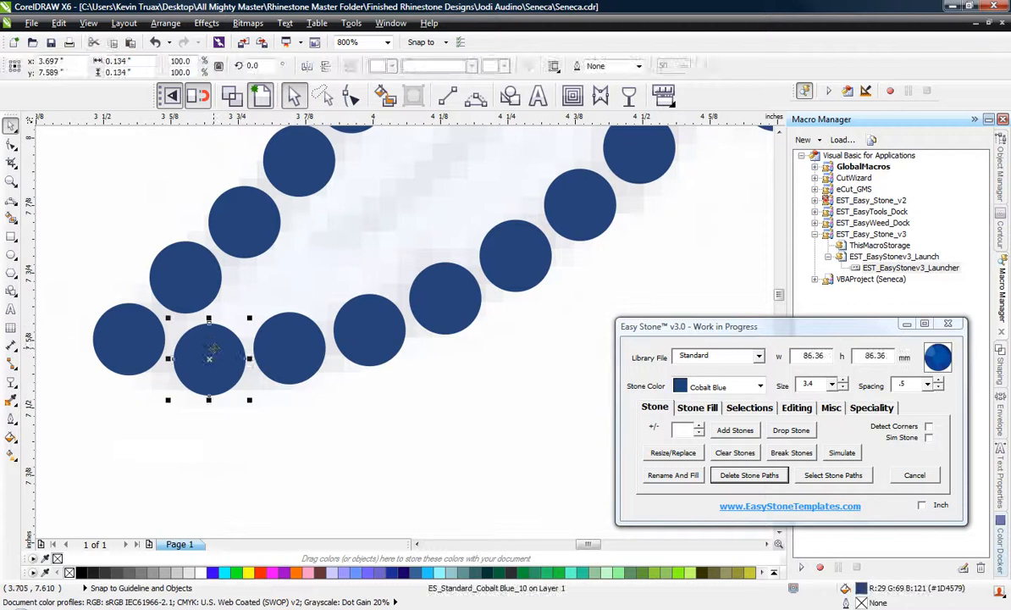
key(Delete)
click(130, 345)
key(Delete)
scroll(193, 283, up, 1)
drag(187, 286, 250, 331)
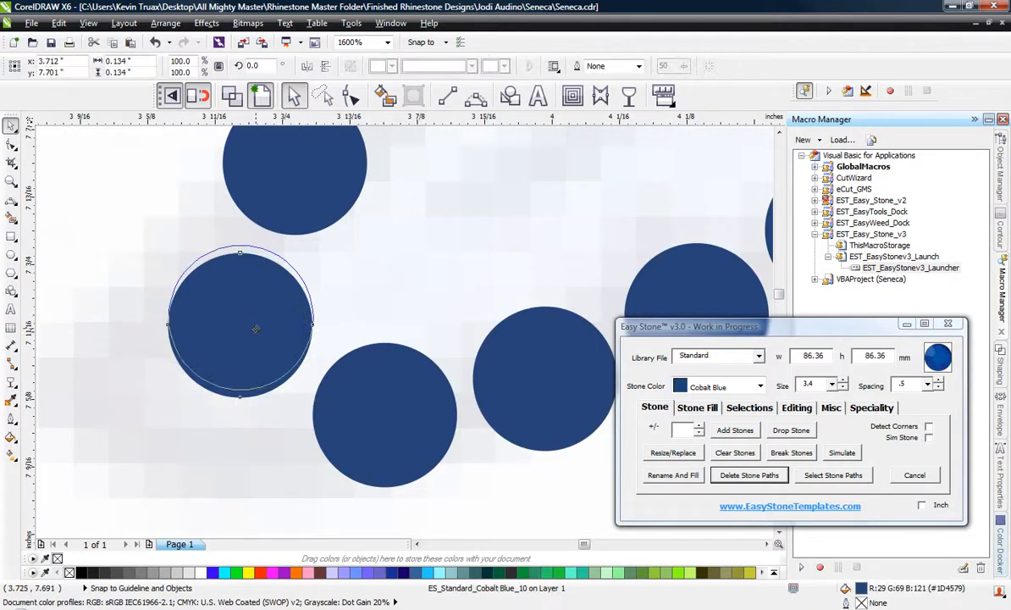
scroll(165, 356, down, 1)
click(140, 357)
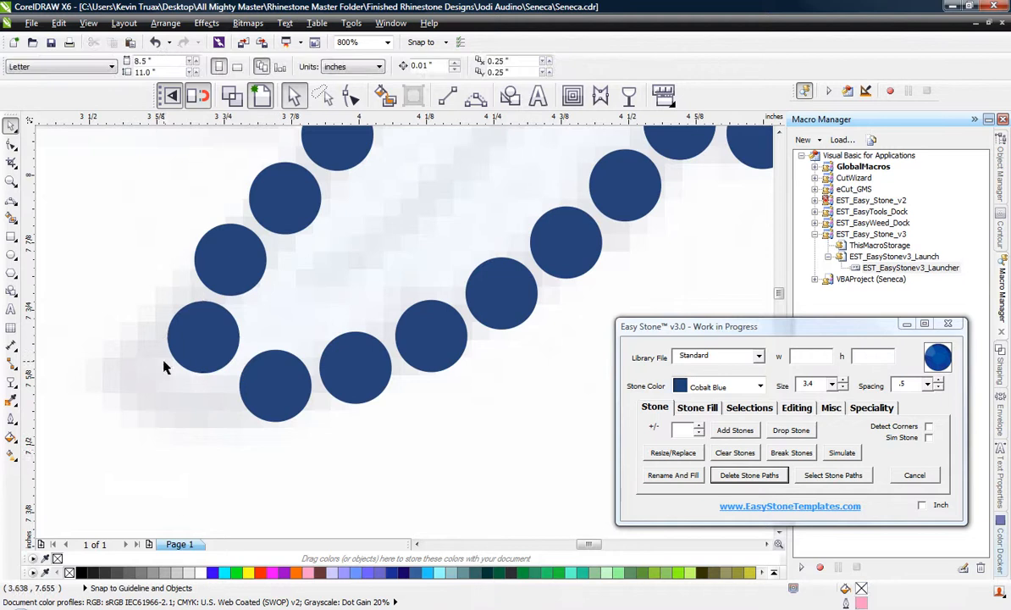
Select all the stones and run a spacing check on them to remove overlapping ones.
scroll(165, 366, down, 2)
scroll(429, 187, up, 3)
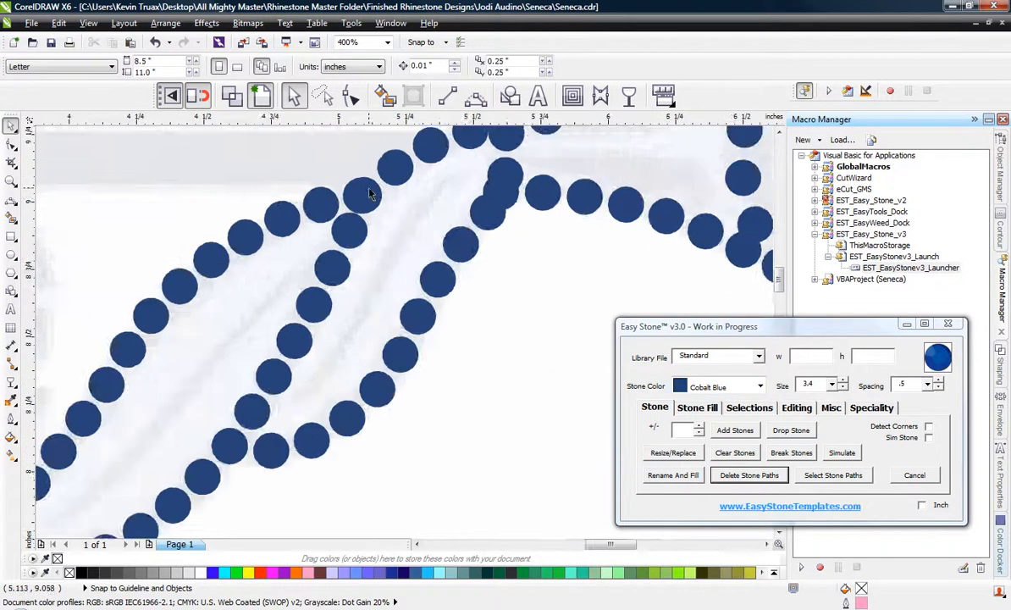
scroll(373, 193, down, 4)
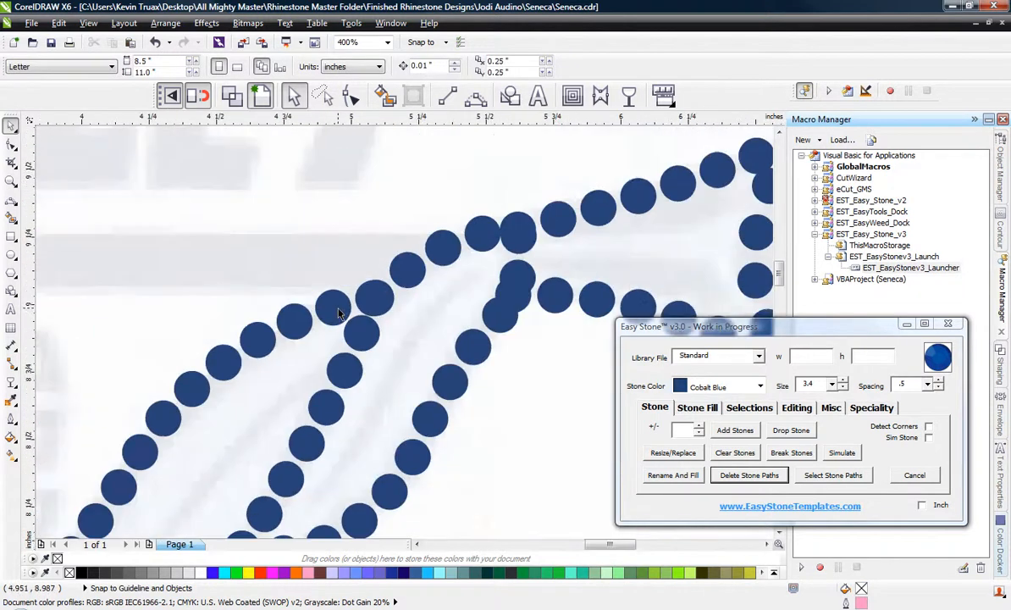
scroll(215, 186, down, 1)
drag(214, 171, 484, 329)
click(798, 408)
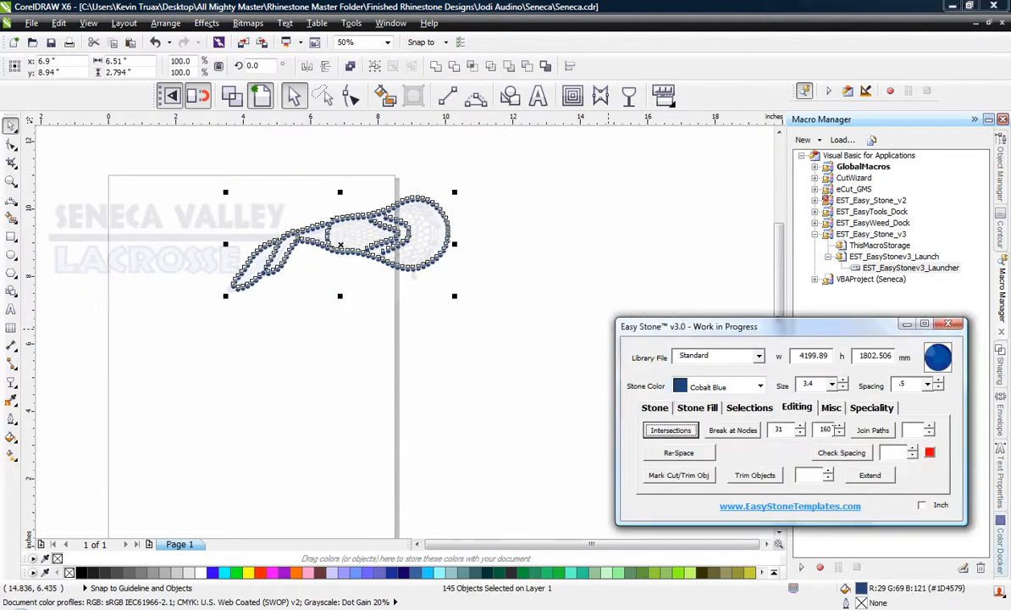
click(852, 455)
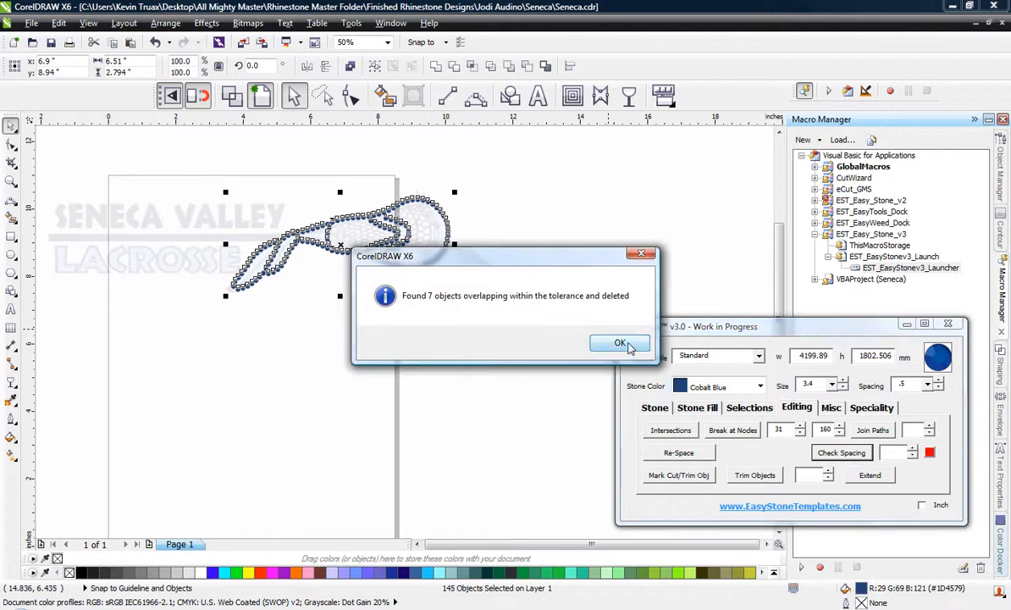
click(621, 344)
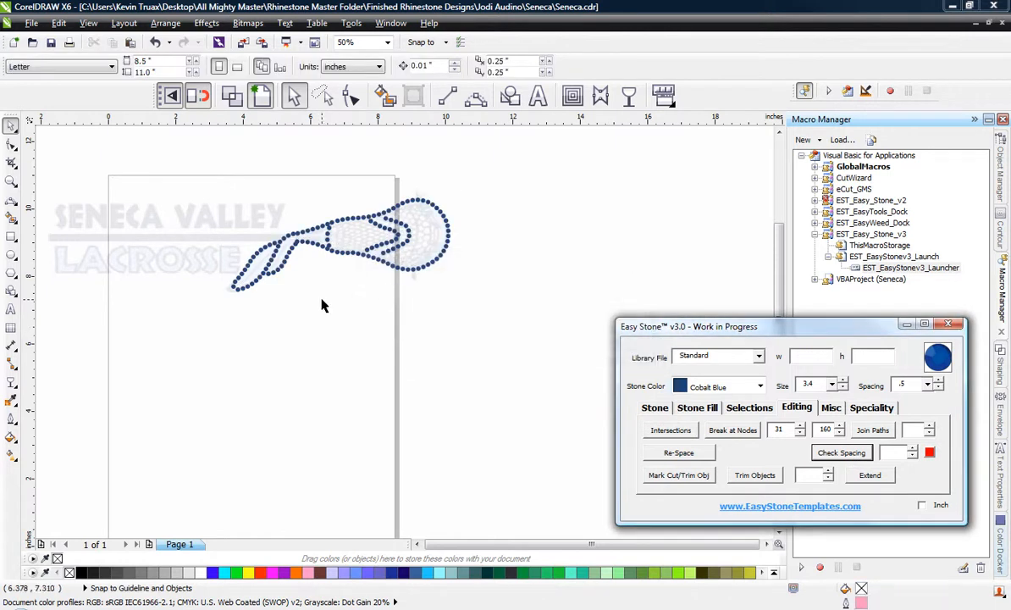
click(286, 333)
Adjust the two stones where the inner feather line meets the upper feather edge so they are evenly spaced.
scroll(264, 279, up, 2)
scroll(286, 206, up, 2)
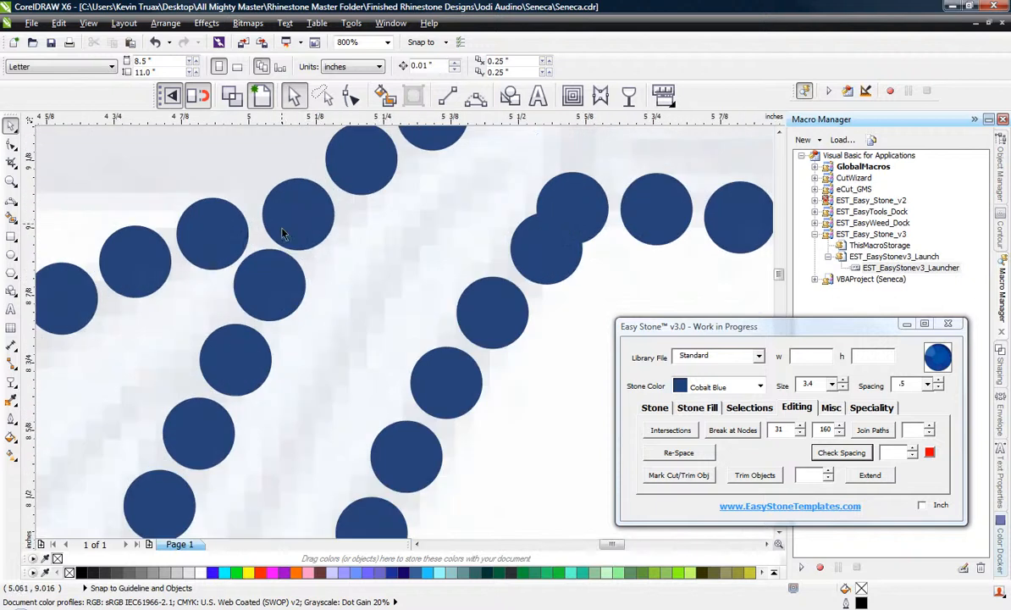
scroll(297, 206, up, 1)
drag(308, 205, 296, 184)
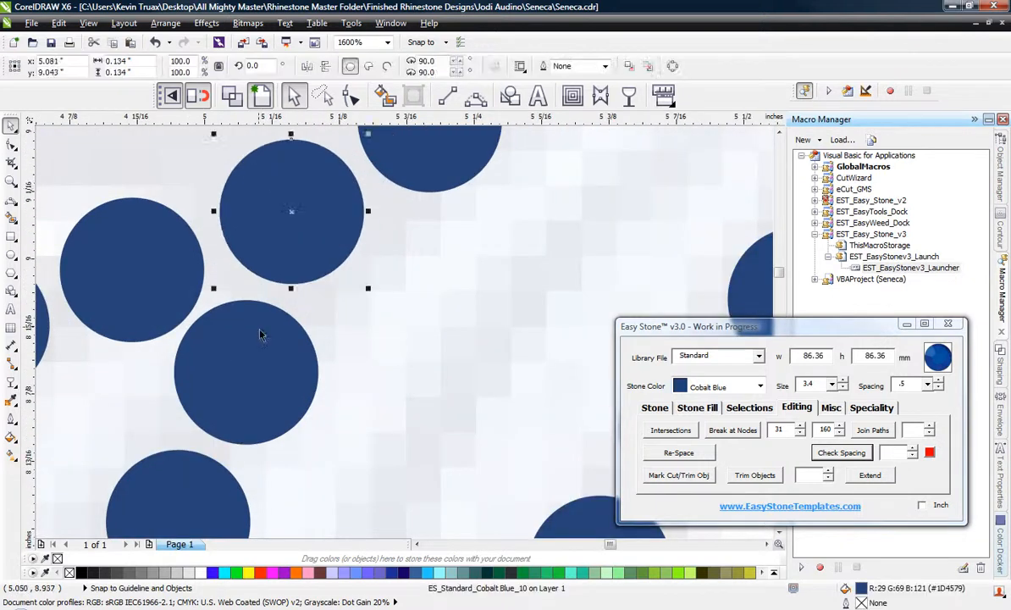
drag(260, 326, 271, 333)
scroll(245, 239, down, 2)
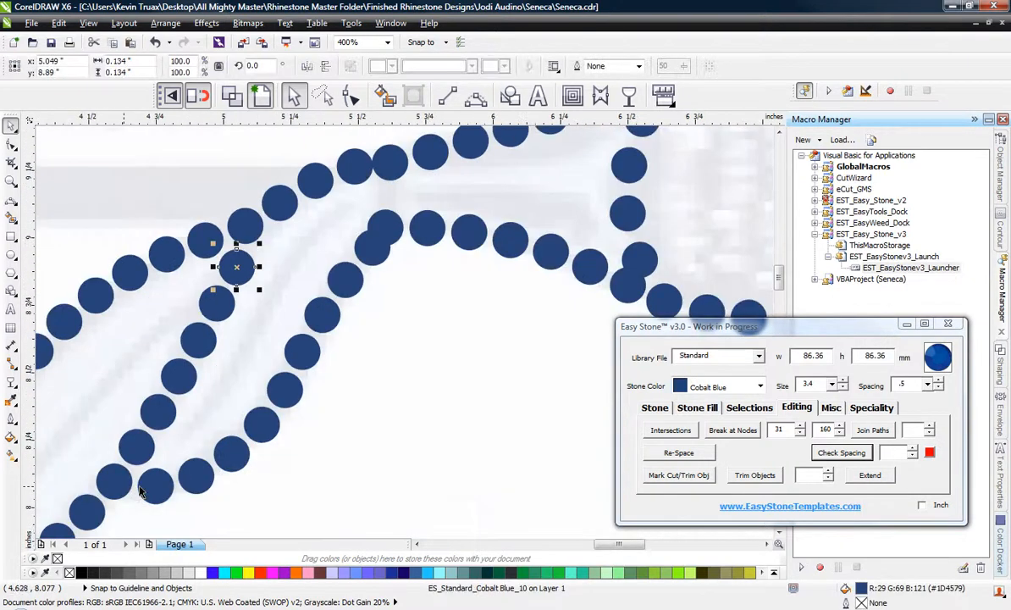
Move the overlapping stone at the corner between the feather and the stick's lower edge slightly upward.
scroll(373, 190, up, 2)
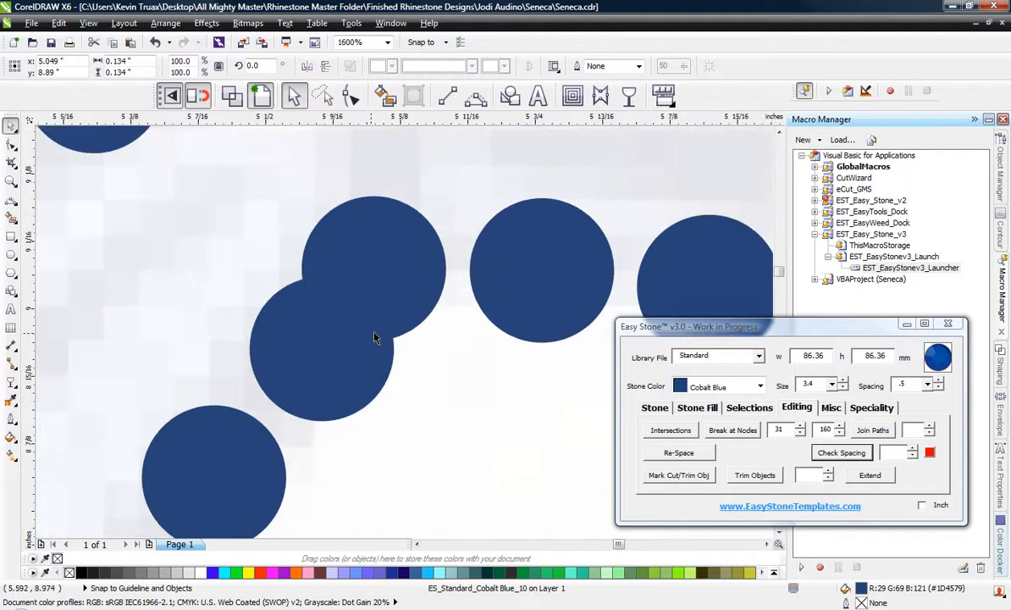
scroll(376, 256, down, 1)
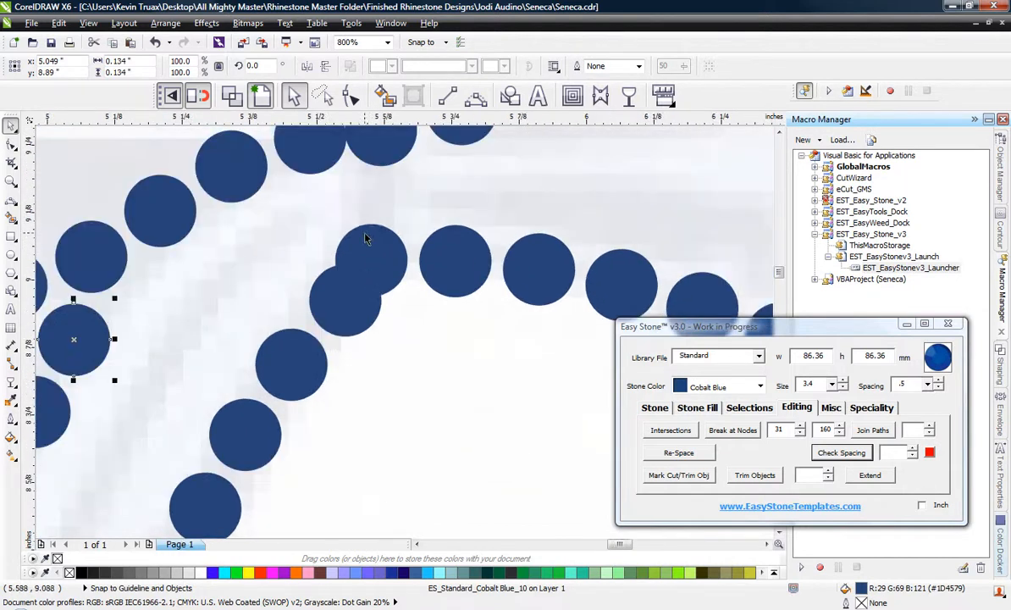
drag(379, 222, 389, 187)
click(377, 343)
Space the two touching stones on the upper edge where the feather joins the stick evenly with their neighbours.
scroll(402, 225, down, 1)
scroll(374, 214, up, 2)
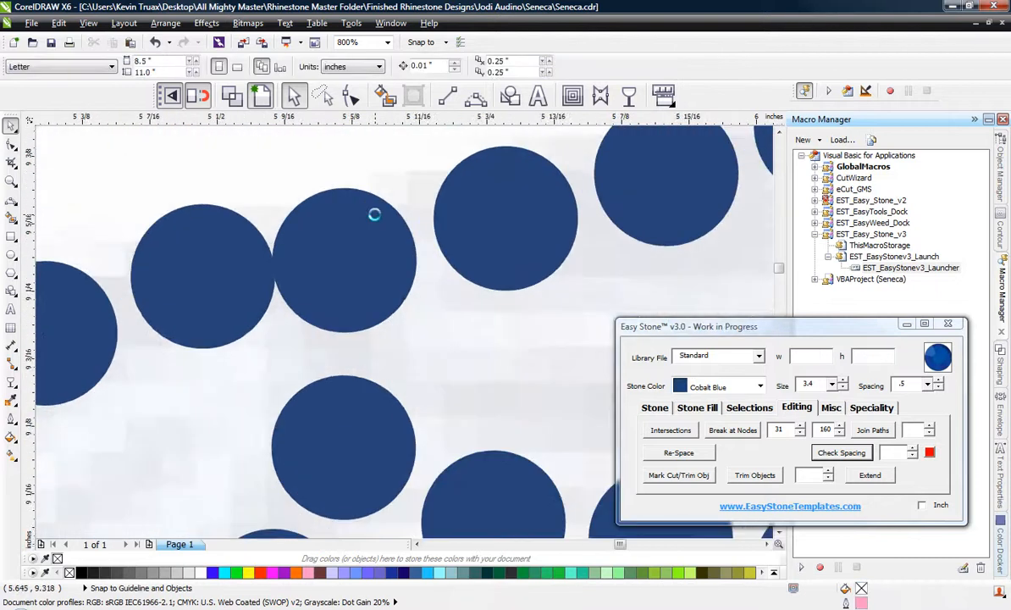
drag(366, 234, 376, 222)
drag(236, 249, 229, 254)
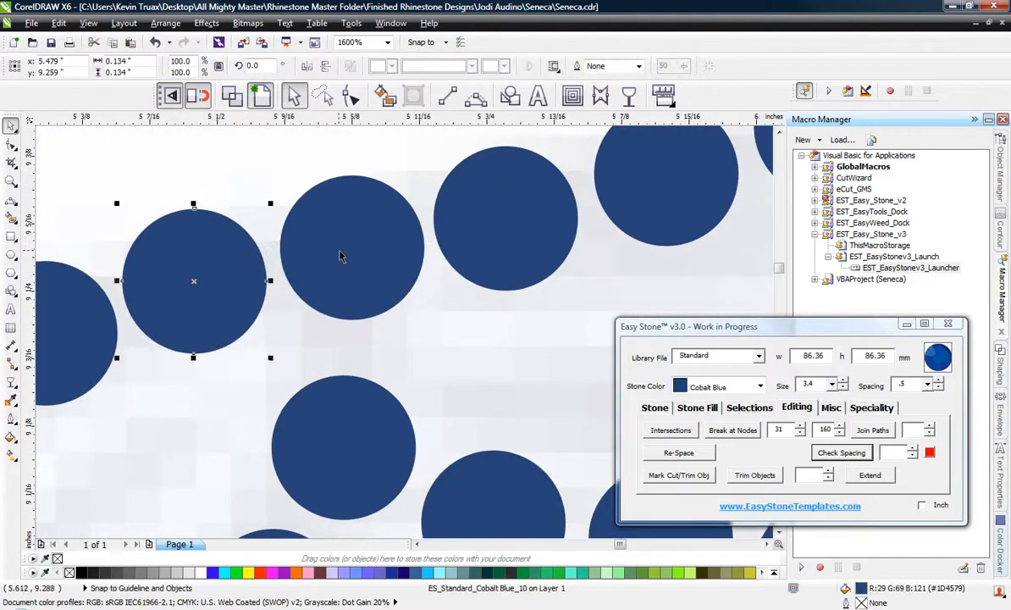
scroll(339, 252, down, 2)
scroll(373, 203, up, 1)
scroll(281, 277, up, 1)
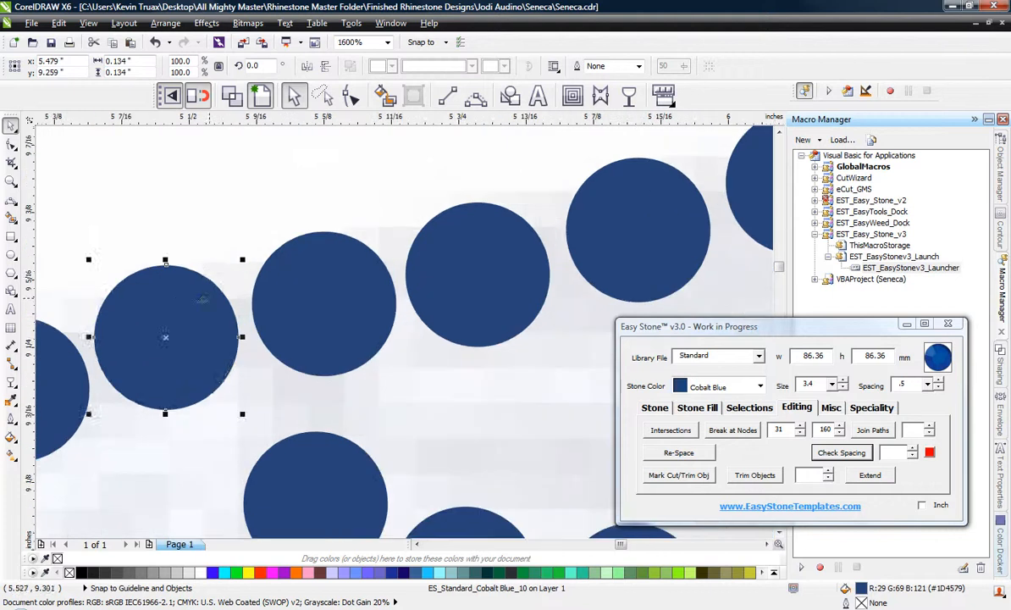
drag(179, 296, 178, 292)
drag(357, 299, 353, 288)
scroll(347, 233, down, 2)
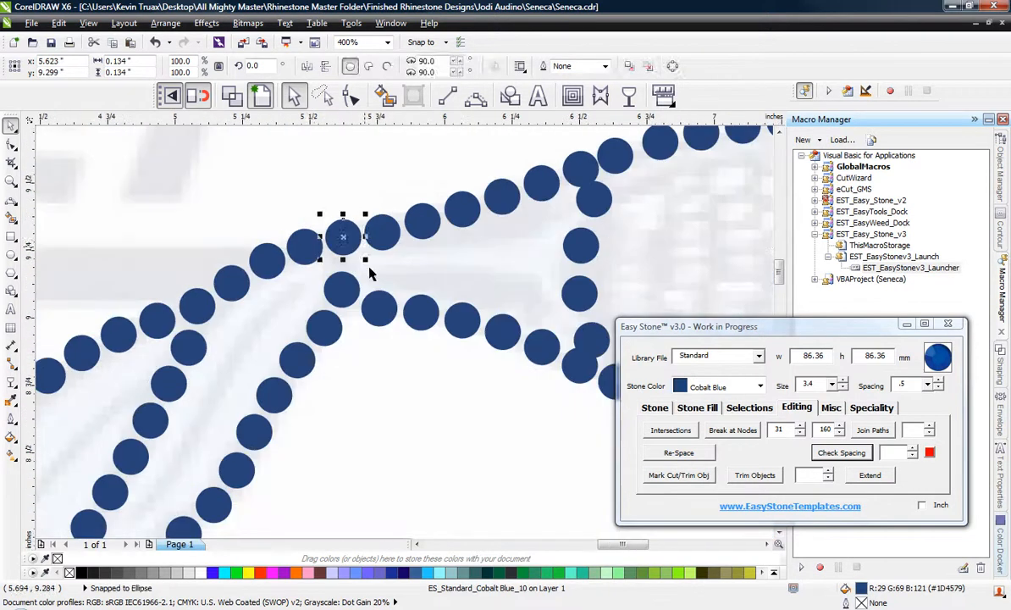
key(Escape)
Move the lower three stones of the short vertical line at the stick head's throat to clear the lower edge and spread them upward.
scroll(318, 245, down, 1)
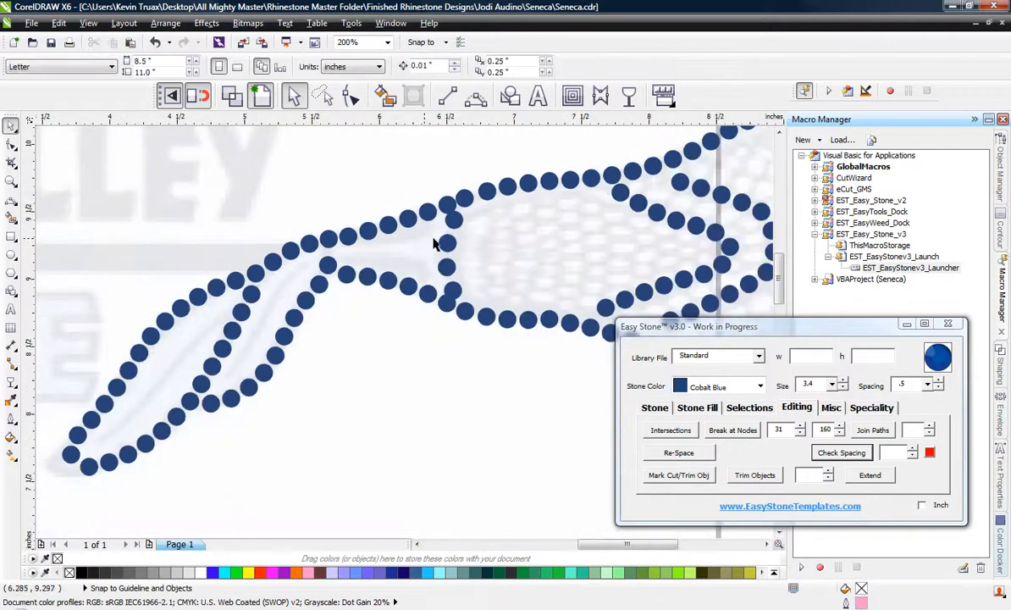
scroll(433, 244, up, 3)
click(430, 288)
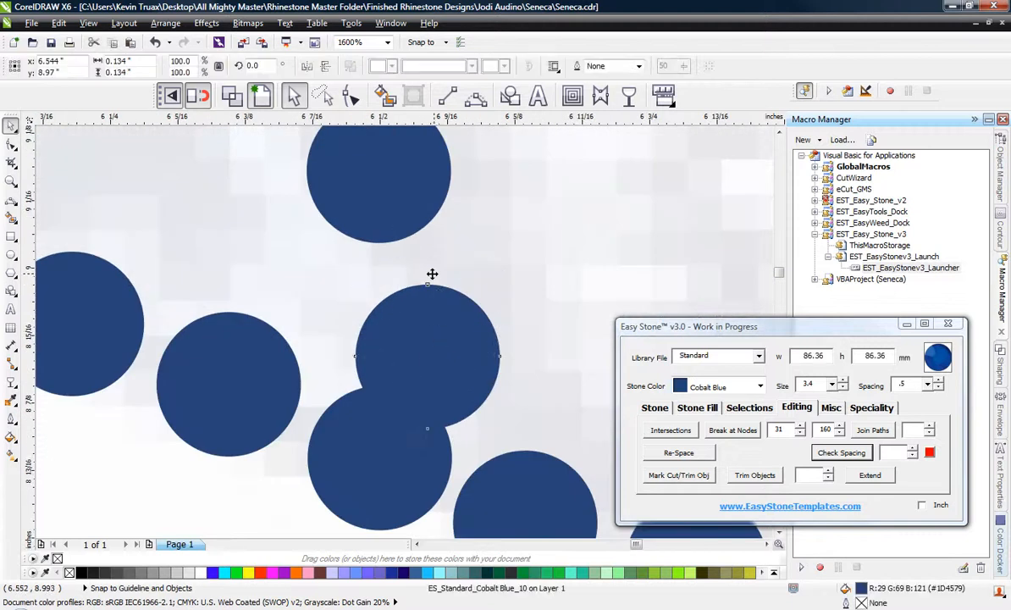
drag(432, 274, 387, 214)
scroll(370, 224, down, 1)
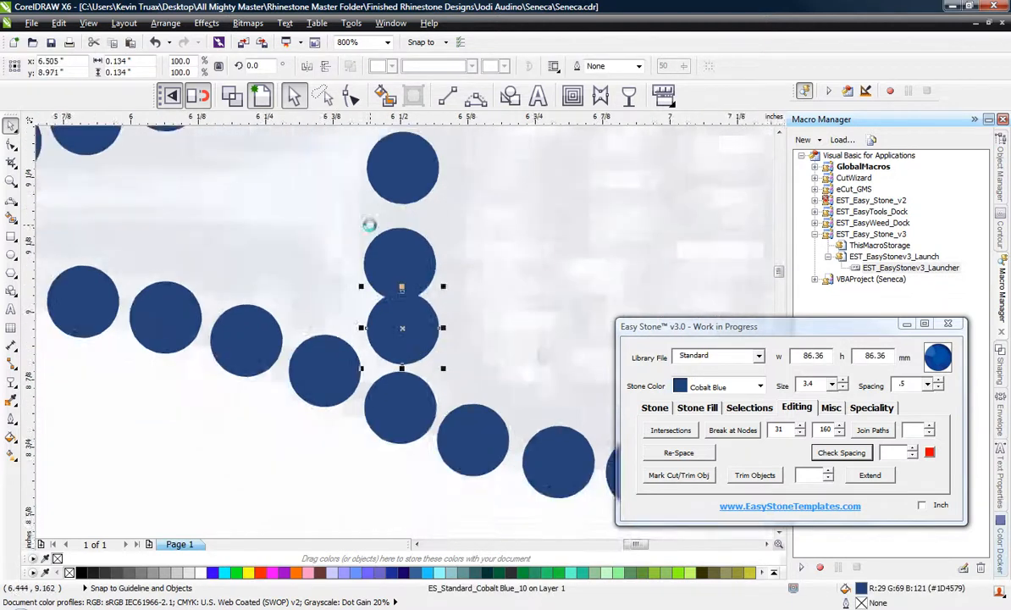
scroll(369, 224, up, 1)
drag(434, 288, 378, 274)
scroll(423, 216, up, 1)
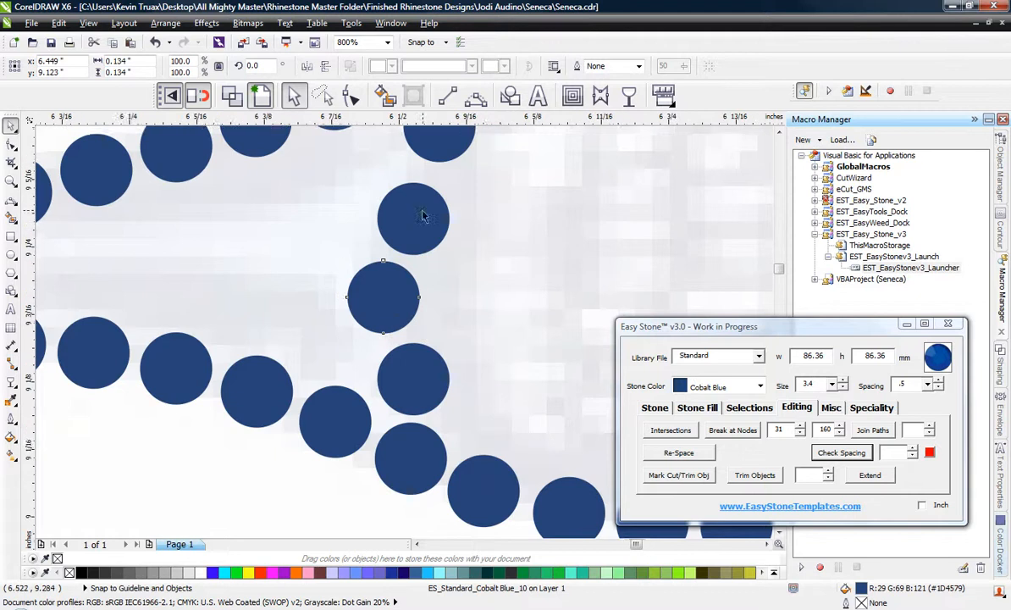
drag(406, 213, 348, 201)
scroll(381, 296, down, 2)
scroll(415, 212, up, 3)
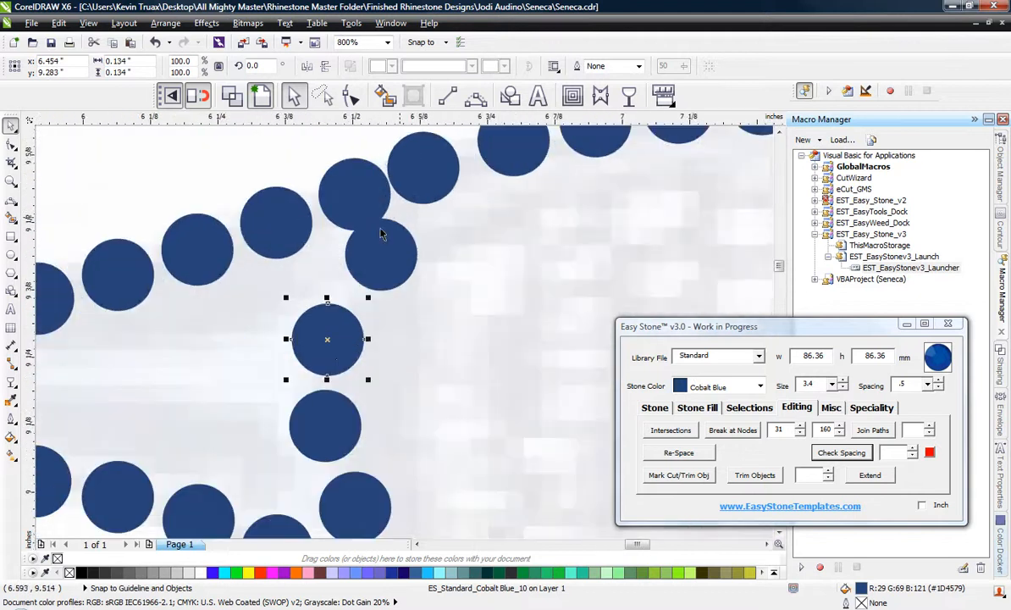
Move the top stone of the throat's vertical line off the upper edge and even out the two middle stones below it.
drag(379, 265, 259, 207)
scroll(284, 207, down, 2)
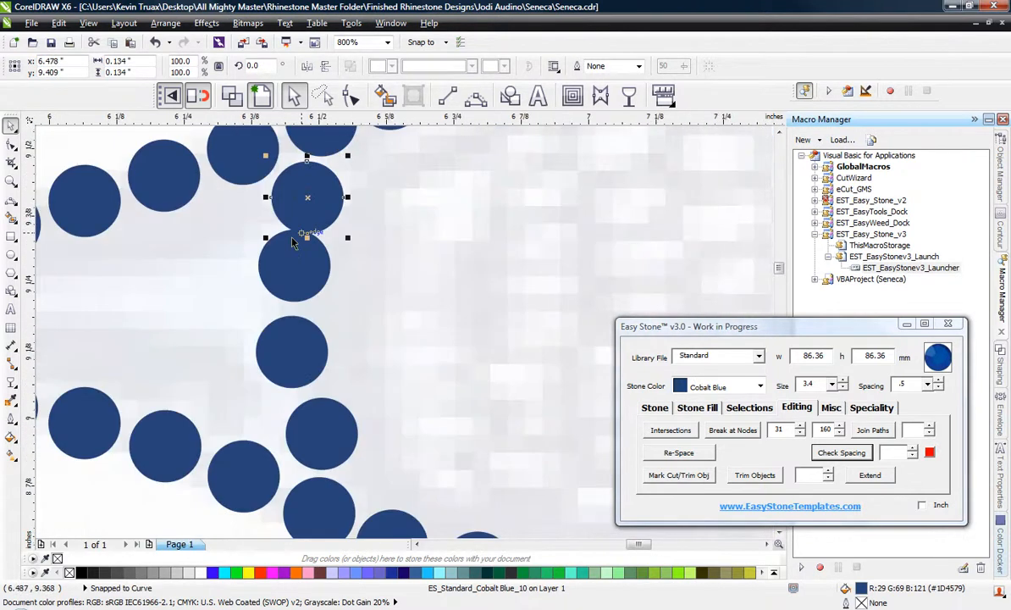
scroll(287, 245, up, 1)
drag(288, 278, 260, 298)
scroll(353, 183, down, 1)
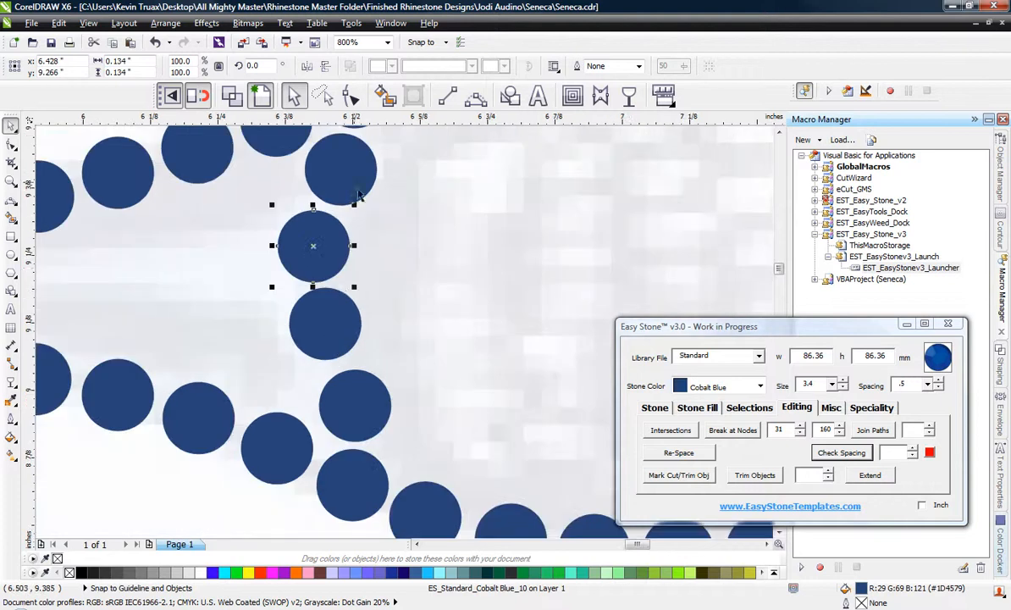
drag(332, 321, 328, 327)
scroll(302, 353, down, 1)
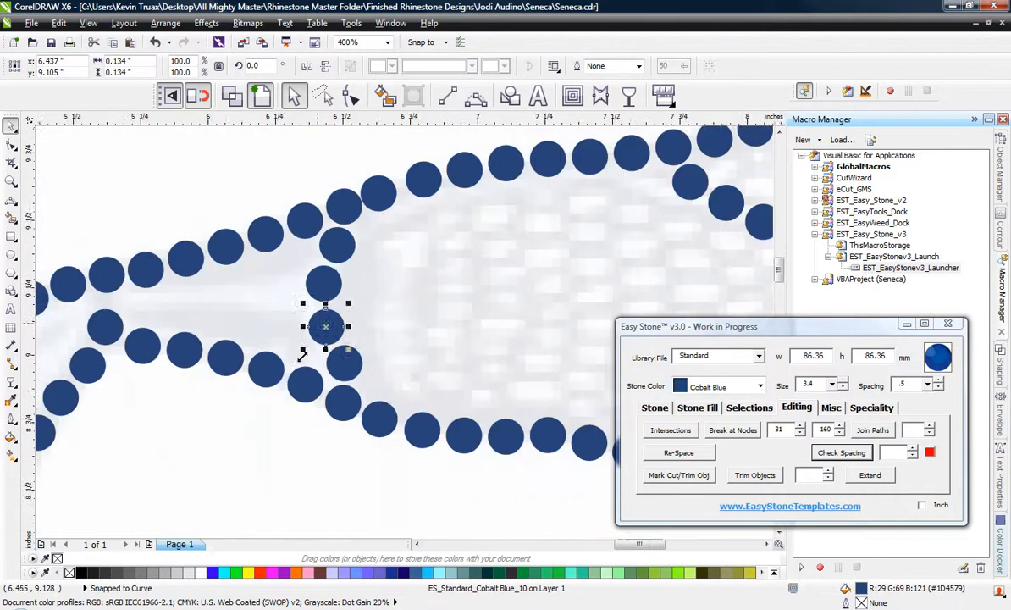
click(325, 488)
Nudge the upper-edge stone just right of the throat's vertical line up and right to even its spacing.
scroll(422, 166, up, 2)
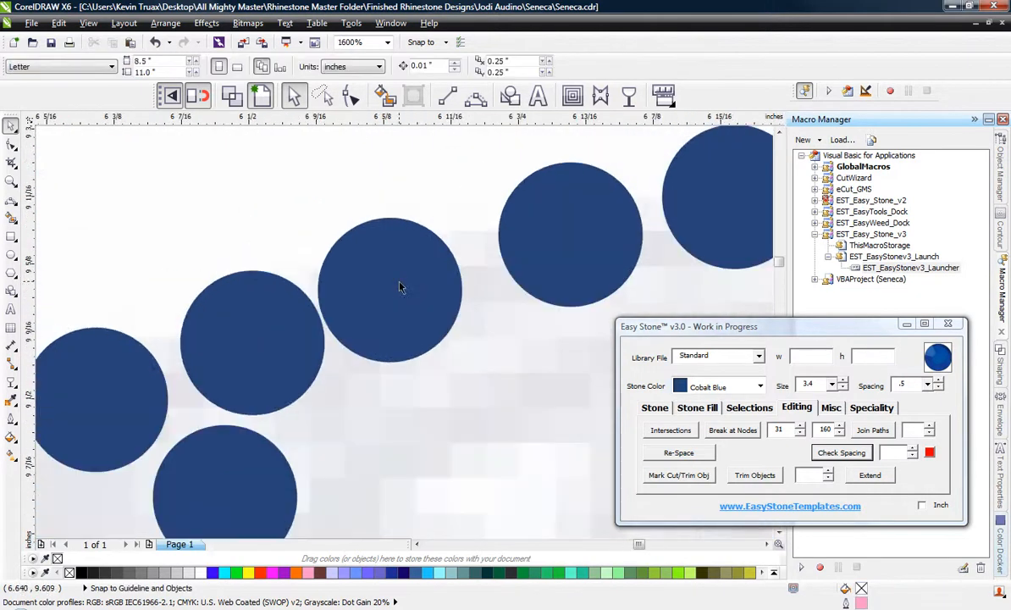
drag(400, 285, 408, 269)
scroll(307, 179, down, 2)
click(205, 213)
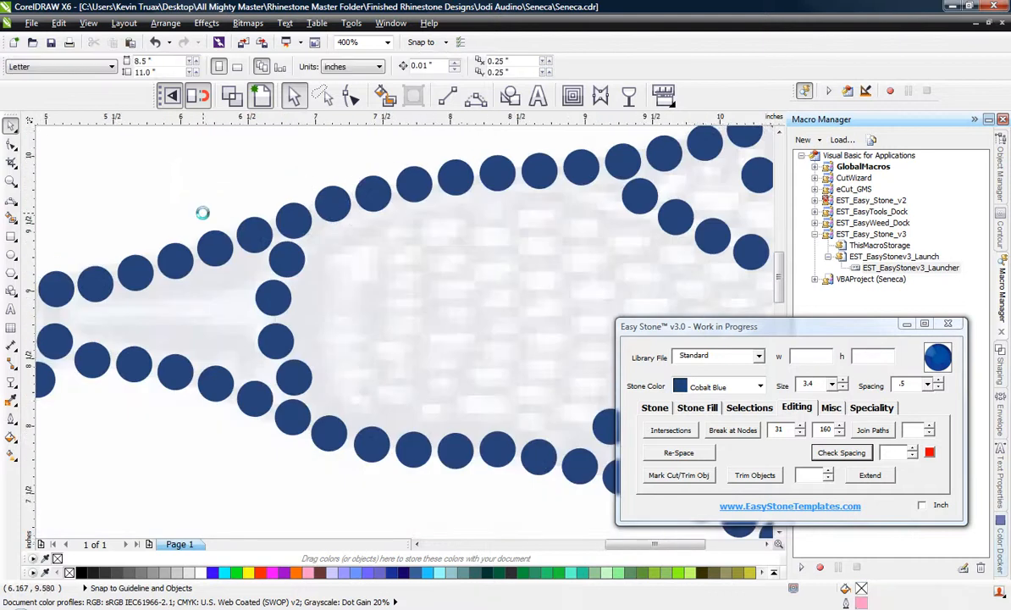
Move the first stone of the inner head line slightly down and left where it meets the stick's upper edge.
scroll(203, 214, down, 1)
scroll(425, 202, up, 1)
scroll(425, 203, up, 2)
drag(415, 188, 408, 202)
scroll(330, 160, down, 2)
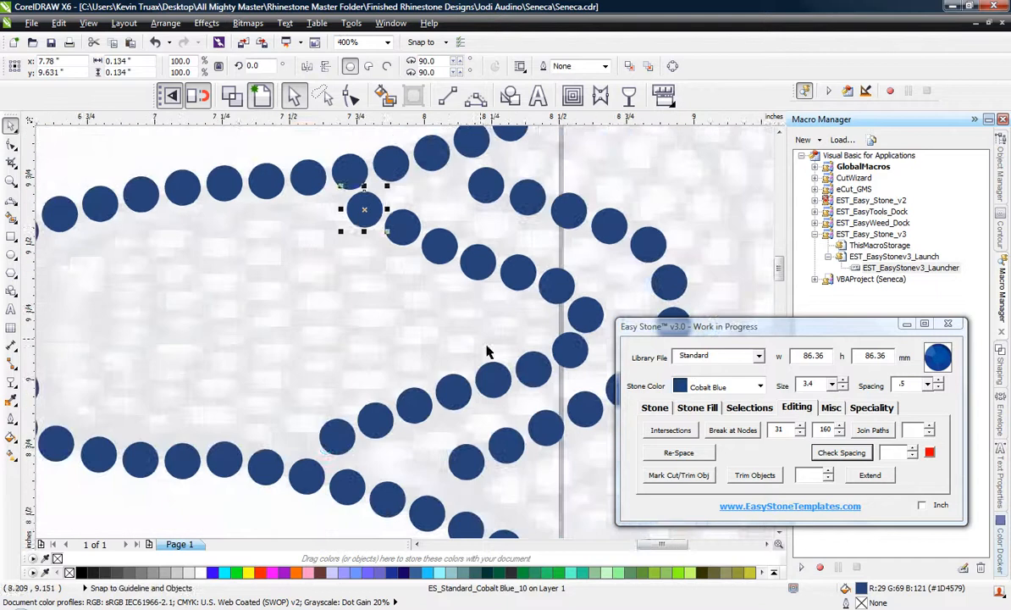
Shift the last two stones of the inner head line toward the stick's lower edge so they are evenly spaced.
scroll(327, 454, up, 2)
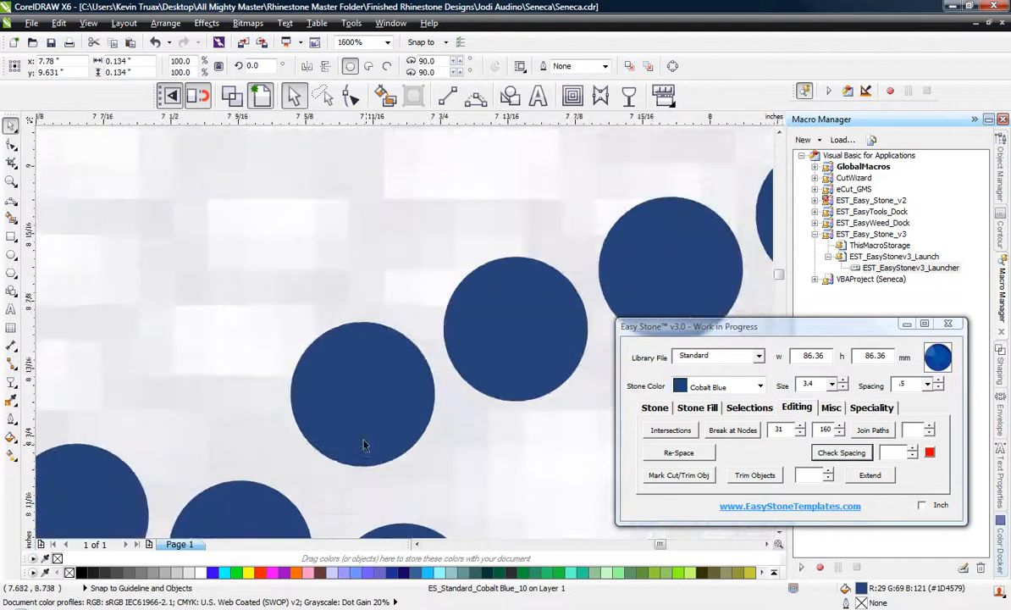
drag(364, 440, 381, 474)
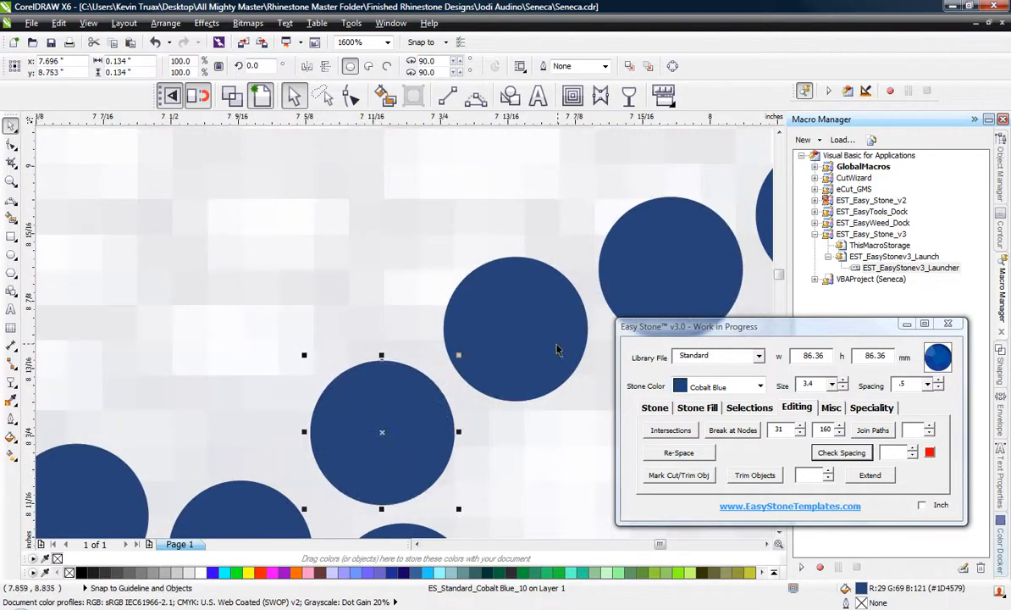
drag(558, 350, 566, 359)
drag(511, 320, 507, 324)
scroll(474, 330, down, 2)
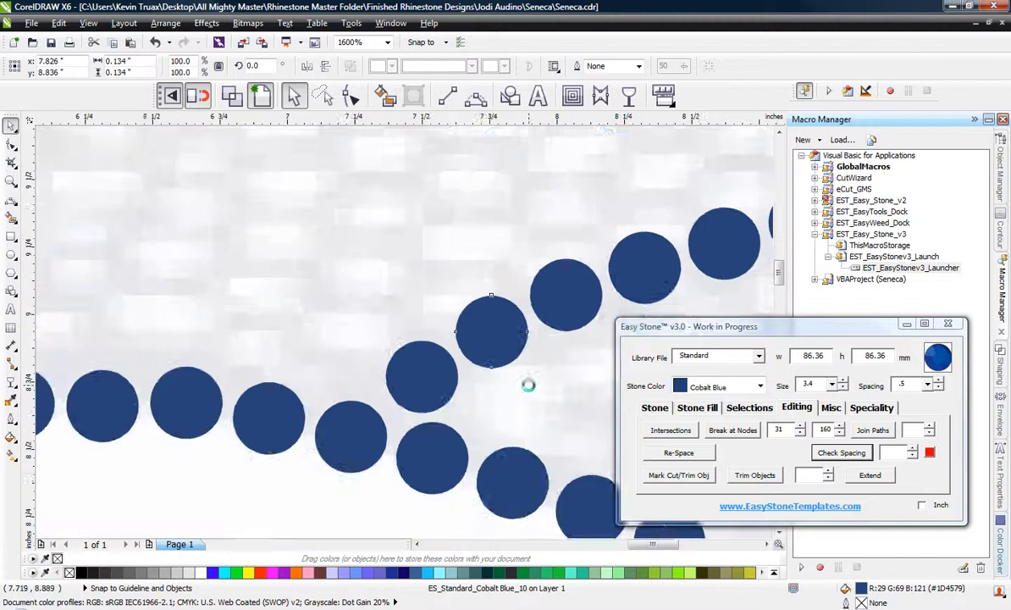
click(259, 273)
scroll(500, 368, down, 1)
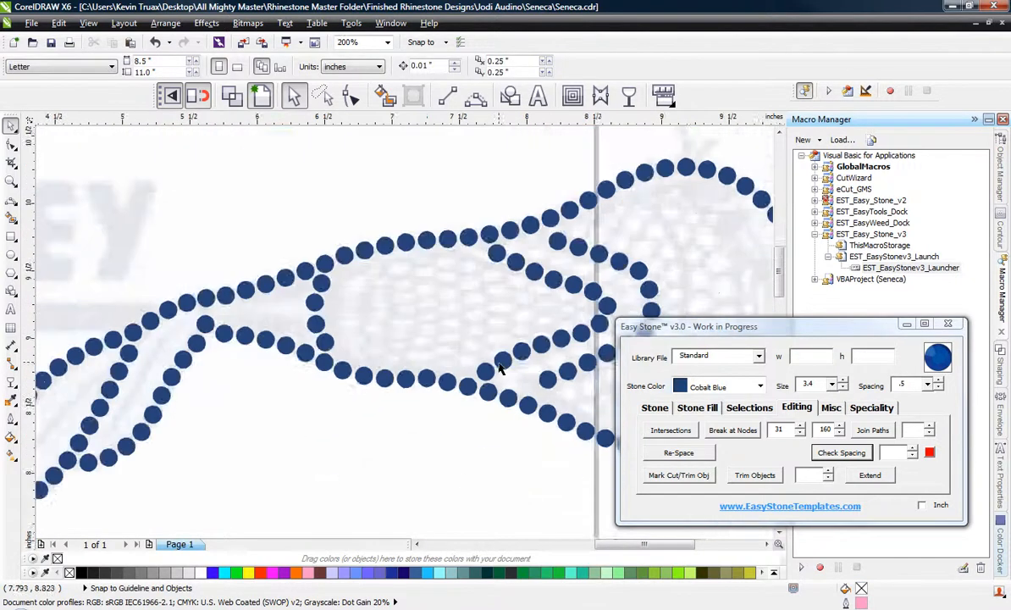
Nudge the upper-edge stone above the feather and stick junction to even the gaps with its neighbours.
scroll(196, 318, up, 3)
drag(230, 280, 238, 285)
scroll(279, 273, down, 2)
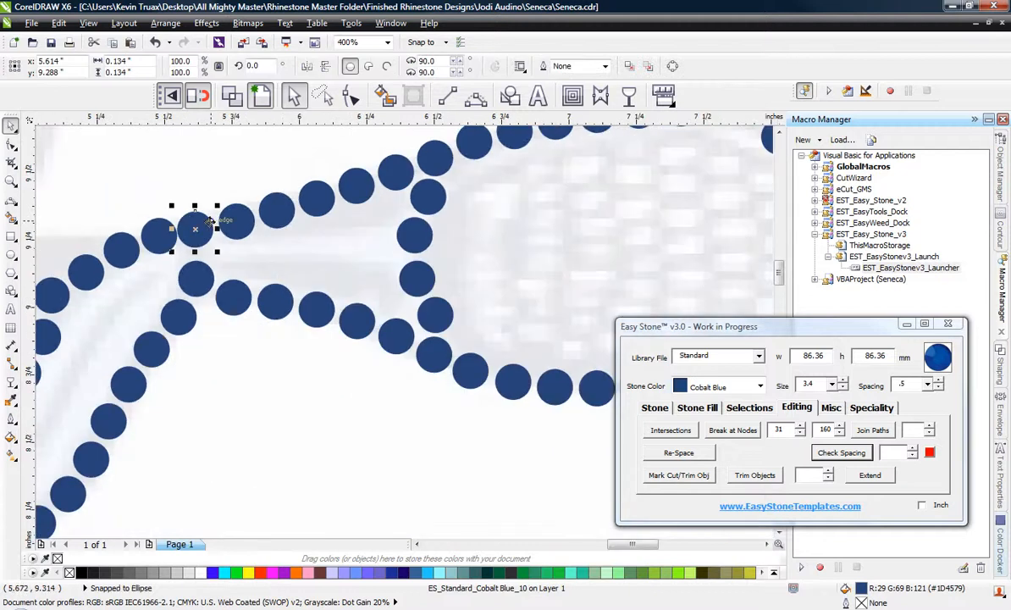
Copy a Cobalt Blue stone into the empty throat area between the stick's edges and delete the surplus copies.
scroll(390, 235, up, 1)
drag(462, 249, 331, 284)
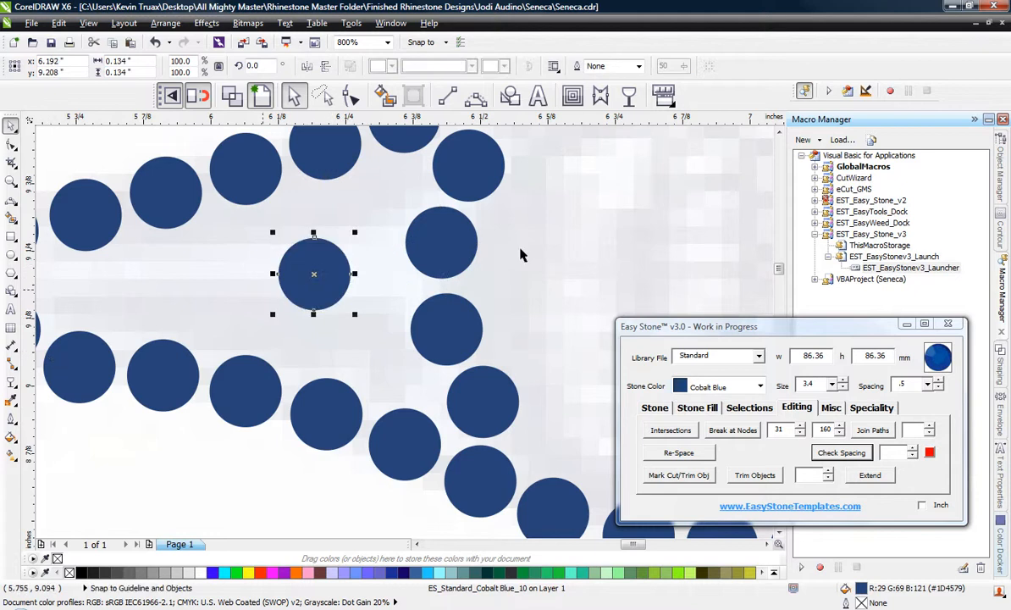
drag(442, 235, 140, 283)
key(Delete)
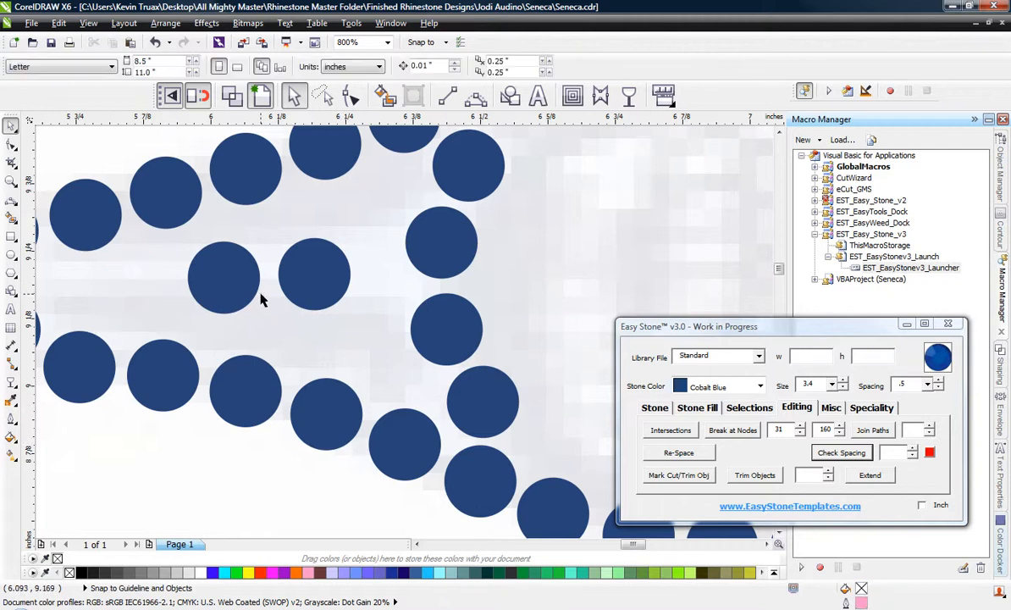
click(336, 282)
key(Delete)
drag(251, 266, 217, 288)
right_click(223, 282)
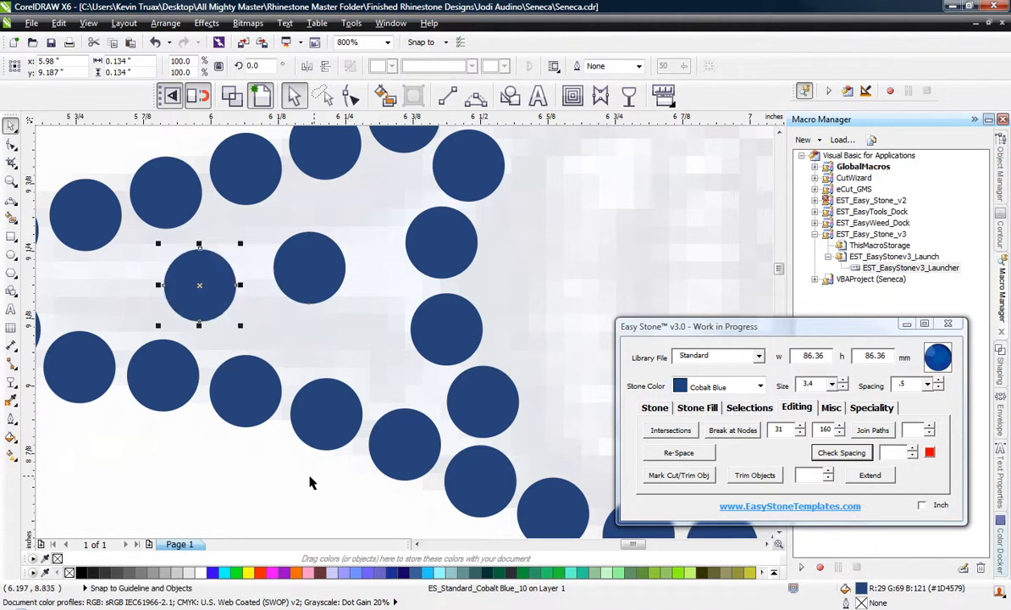
click(300, 269)
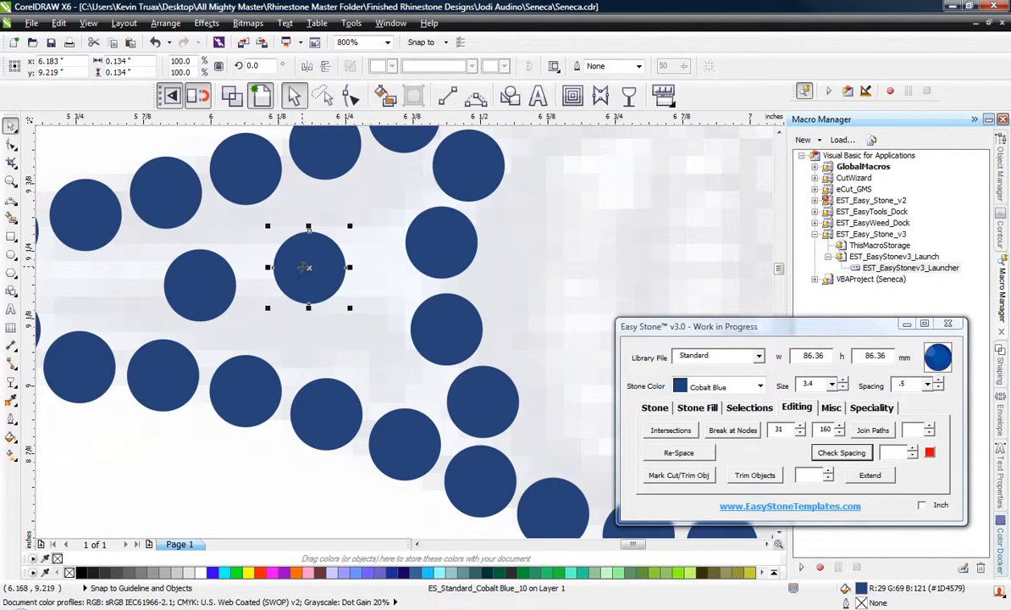
key(Delete)
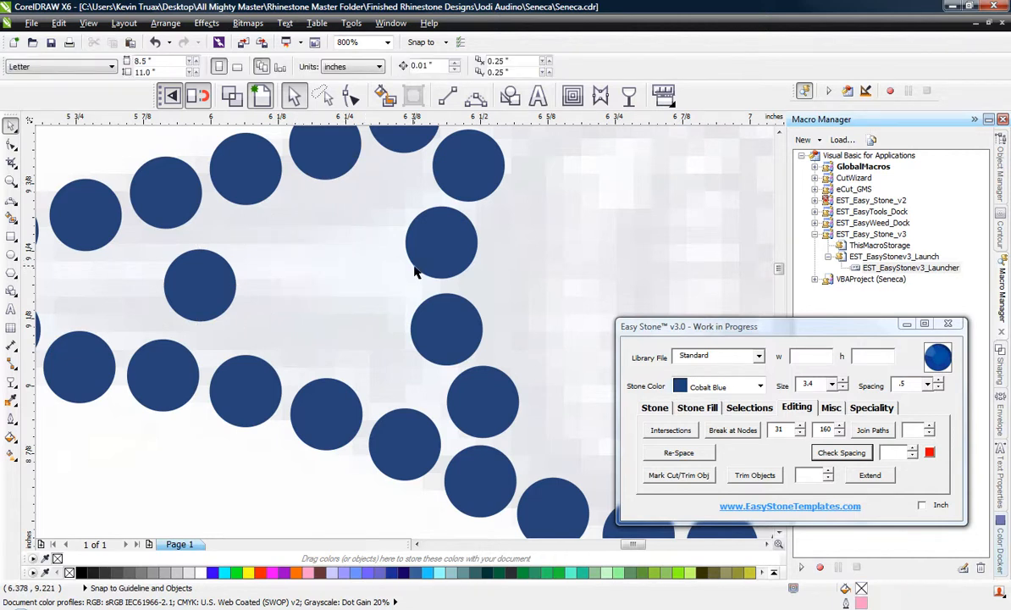
Place the copied stone at the narrow end of the throat, raising the upper-edge stone above it for clearance.
scroll(416, 268, down, 1)
scroll(249, 242, up, 1)
scroll(294, 271, up, 1)
drag(432, 353, 223, 363)
click(205, 231)
drag(205, 232, 199, 214)
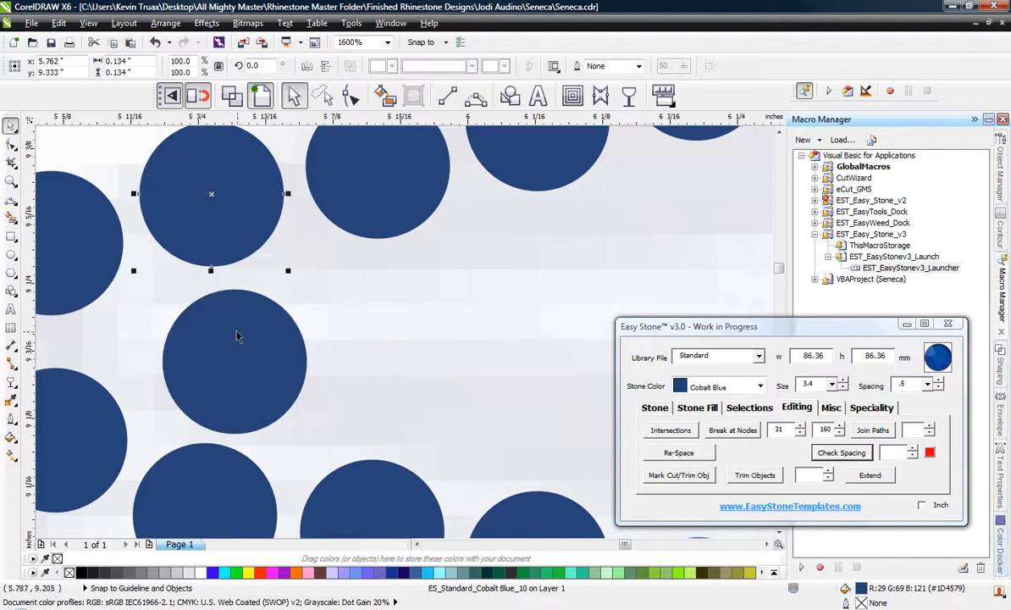
drag(238, 334, 221, 327)
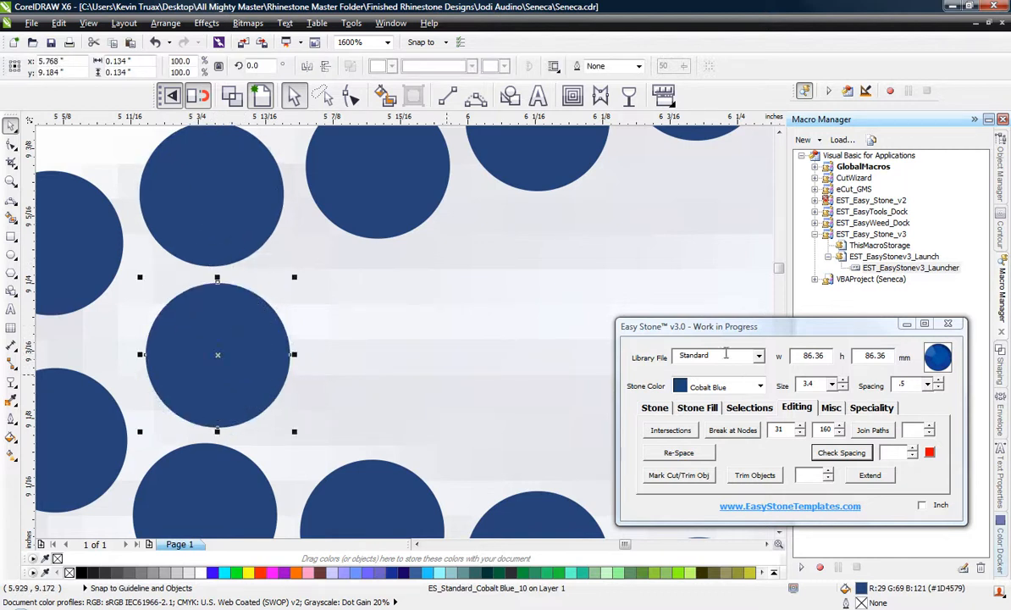
Change the placed stone's colour to Crystal with Rename And Fill.
click(753, 386)
scroll(712, 432, up, 2)
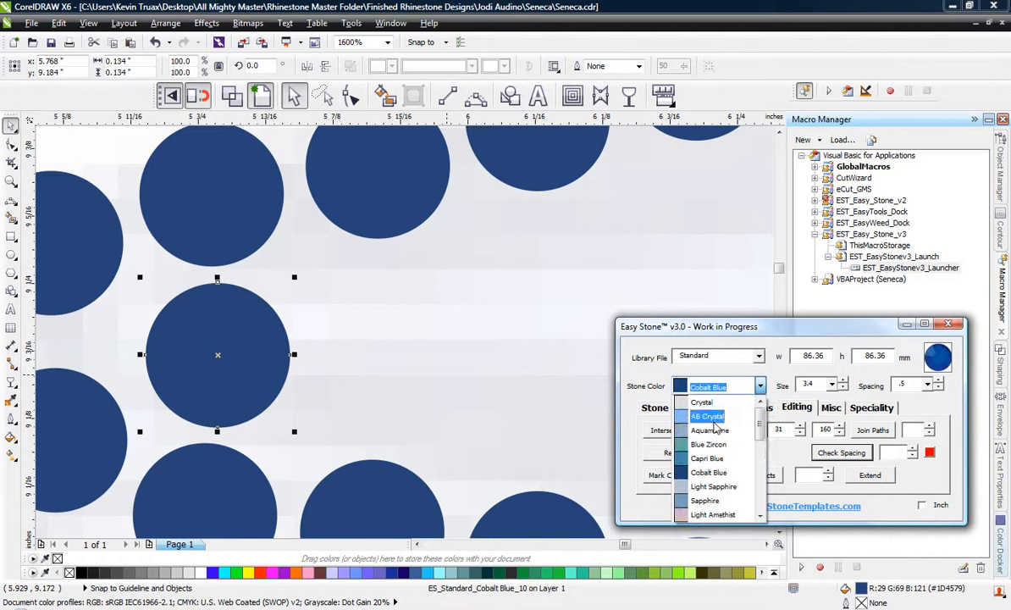
click(694, 401)
click(652, 409)
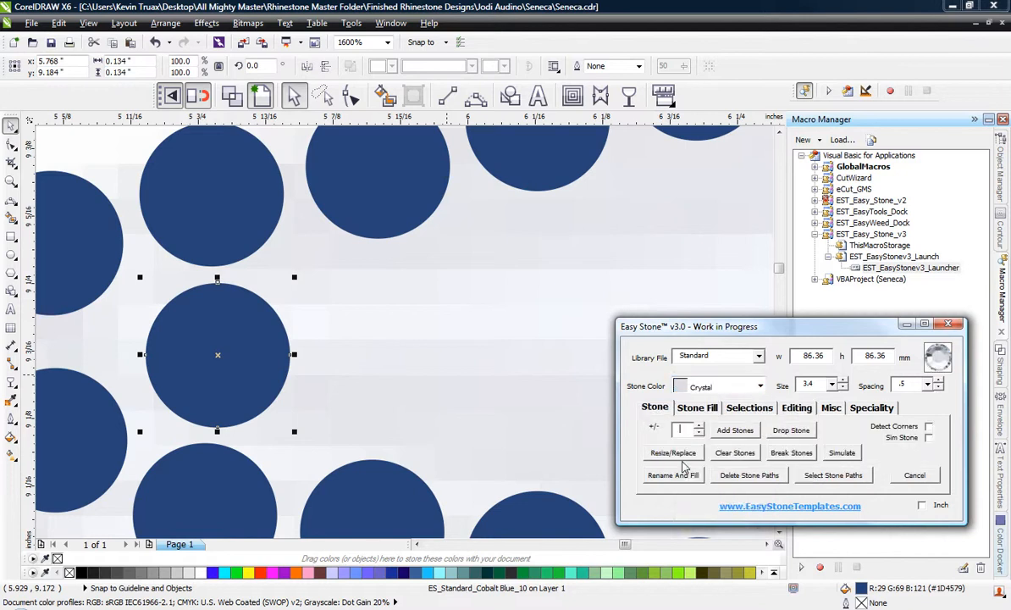
click(673, 475)
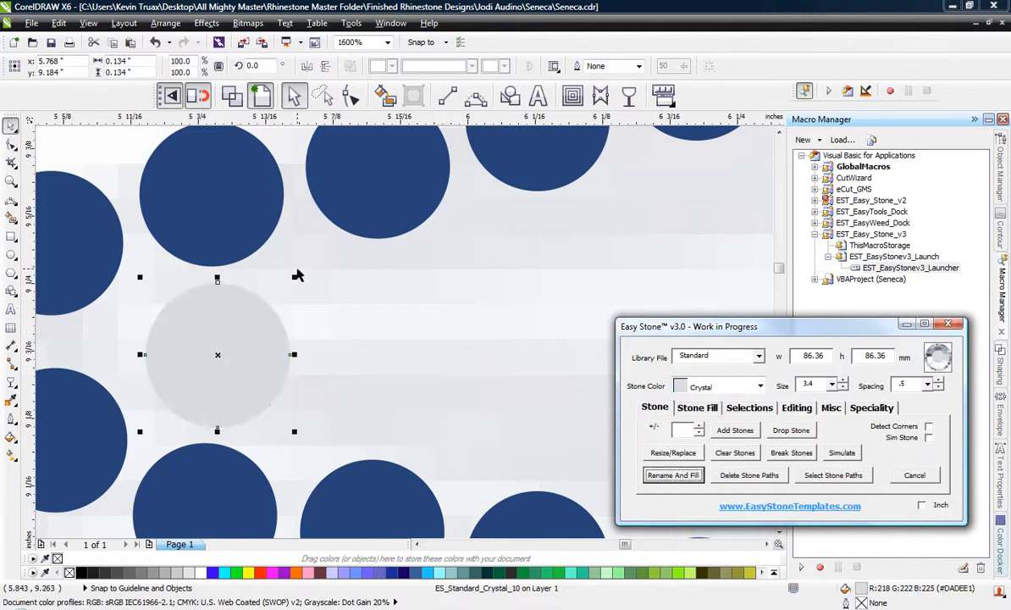
Copy the Crystal stone rightward along the throat as one single stone followed by a vertical pair between the edges.
drag(227, 339, 557, 294)
right_click(557, 291)
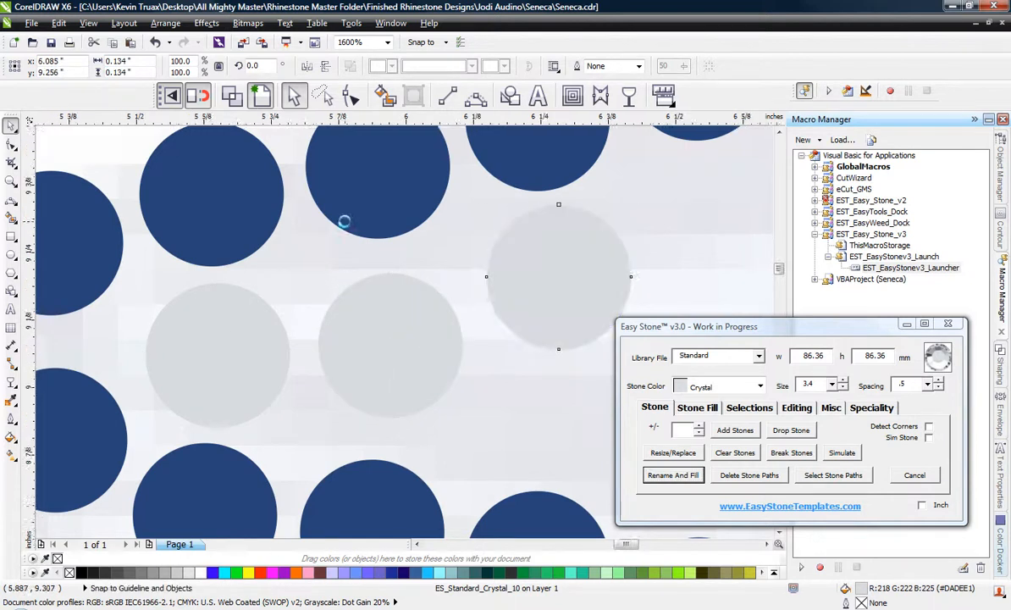
scroll(345, 222, down, 1)
scroll(437, 281, up, 1)
drag(472, 269, 476, 403)
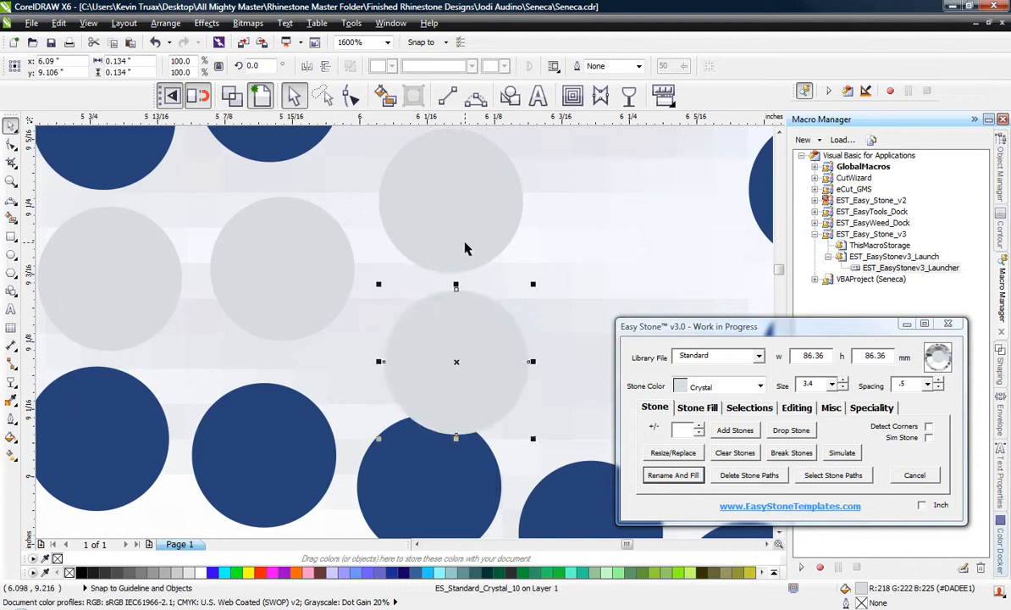
drag(471, 255, 468, 232)
scroll(410, 339, down, 2)
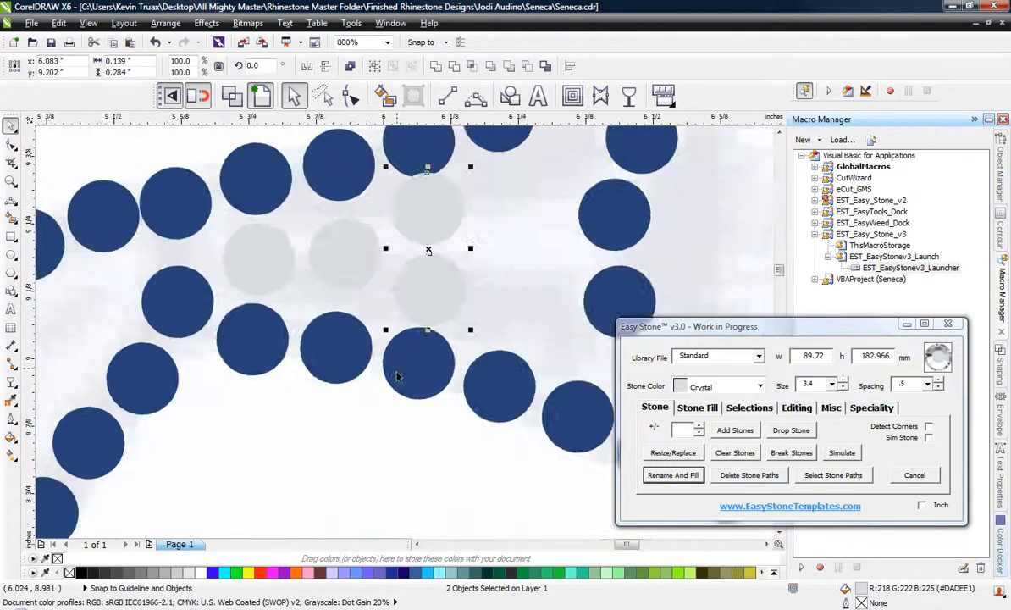
scroll(410, 338, up, 1)
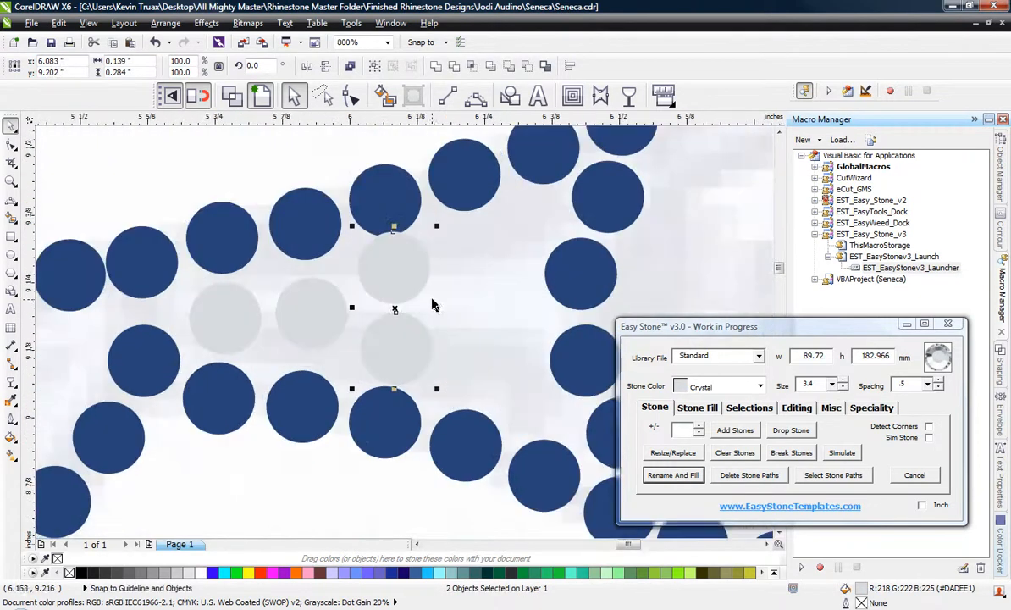
Add a column of three Crystal stones beside the throat's vertical blue line and space them evenly.
click(460, 354)
drag(396, 347, 493, 294)
drag(493, 293, 510, 220)
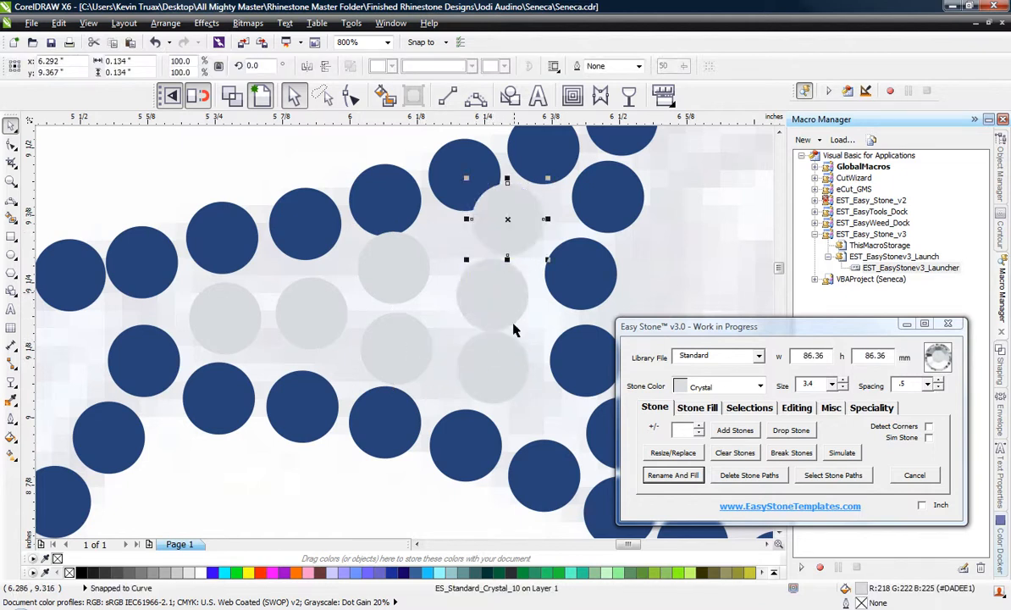
scroll(522, 362, up, 1)
drag(454, 375, 462, 403)
scroll(454, 372, down, 1)
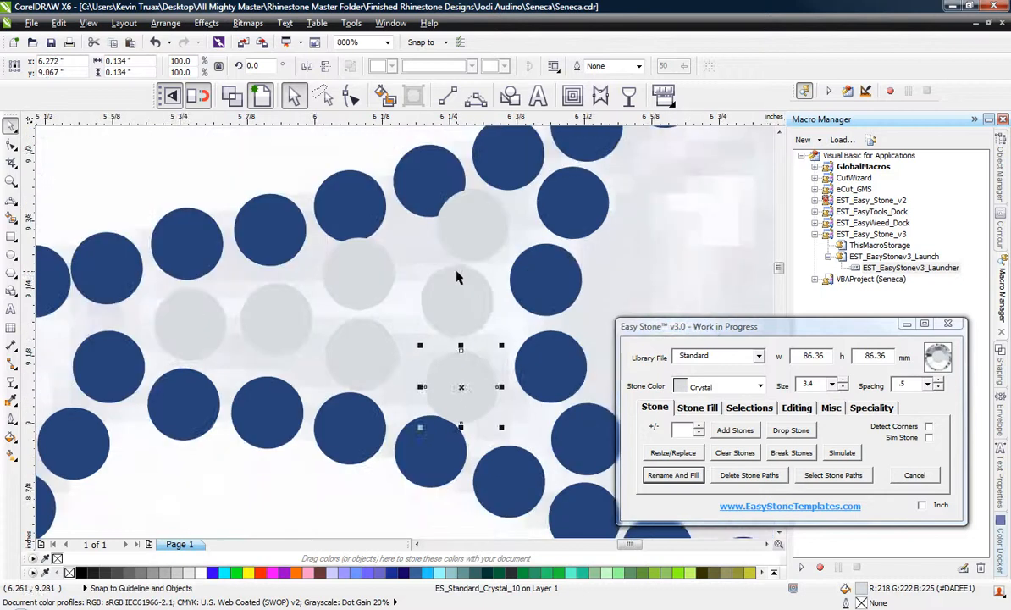
drag(455, 275, 454, 280)
click(468, 219)
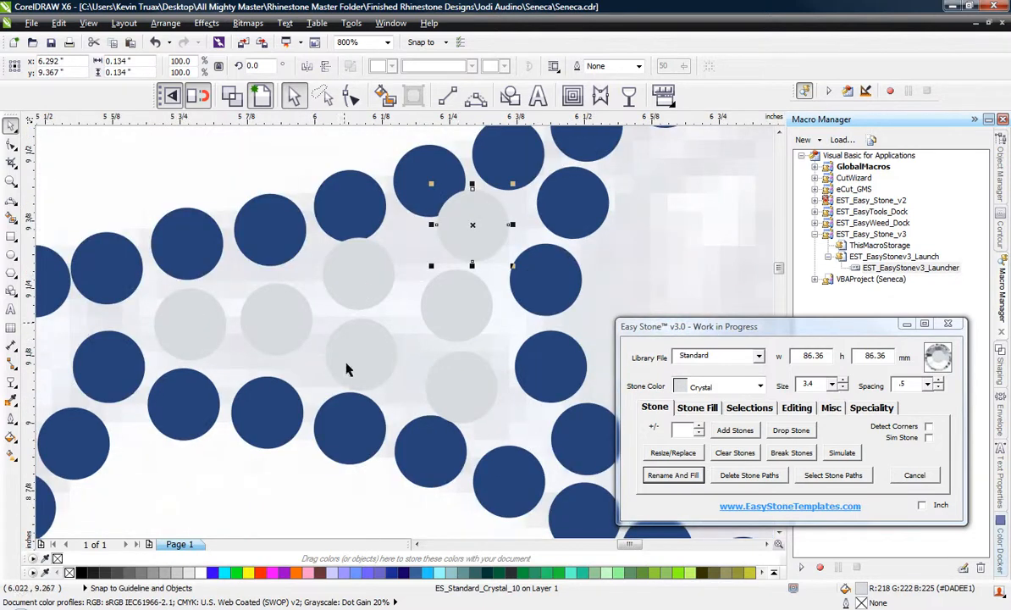
Move the two lower-edge blue stones beneath the Crystal columns downward to clear the fill stones.
scroll(343, 437, up, 1)
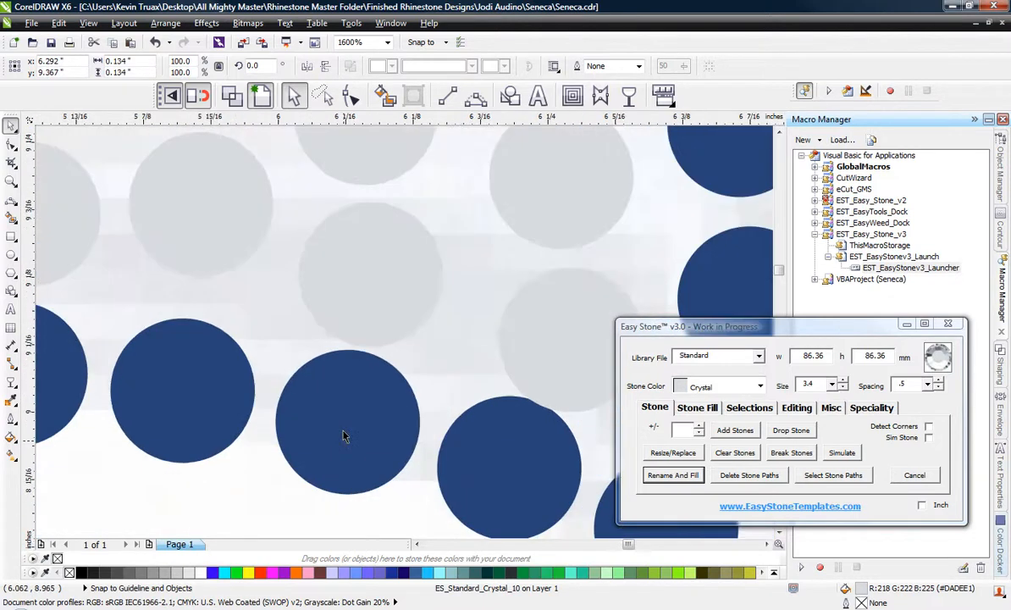
drag(343, 436, 343, 455)
drag(525, 476, 522, 498)
scroll(392, 375, down, 1)
Move the upper-edge blue stones above the throat's first Crystal stones slightly upward to clear the fill.
scroll(359, 144, up, 1)
drag(379, 256, 379, 234)
drag(221, 298, 221, 292)
scroll(299, 224, down, 2)
scroll(448, 157, up, 1)
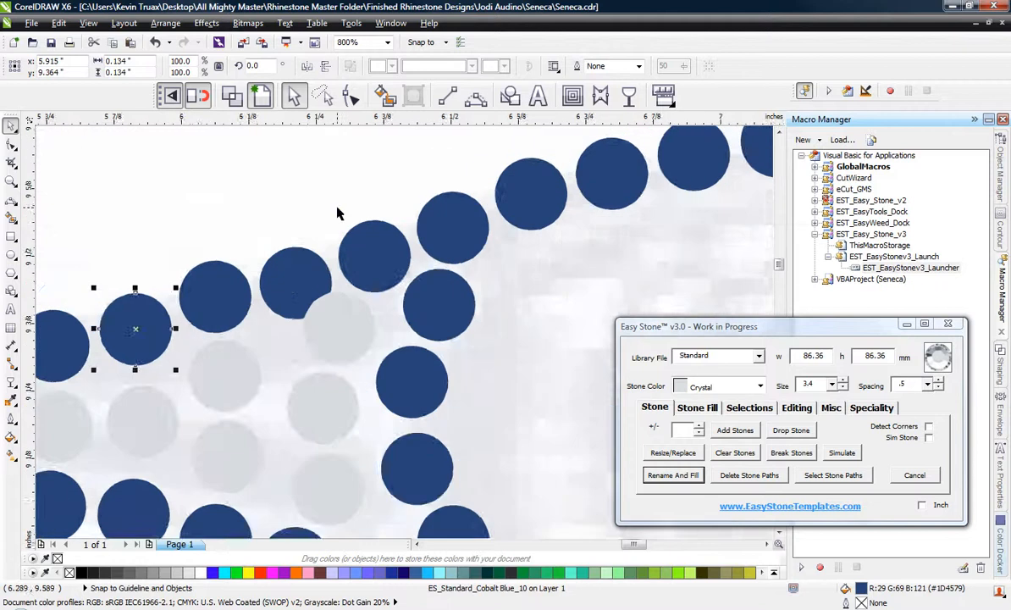
Raise the upper-edge blue stones next to the throat's vertical blue line to clear the Crystal column and space them evenly.
scroll(337, 214, up, 1)
drag(255, 354, 251, 322)
click(430, 313)
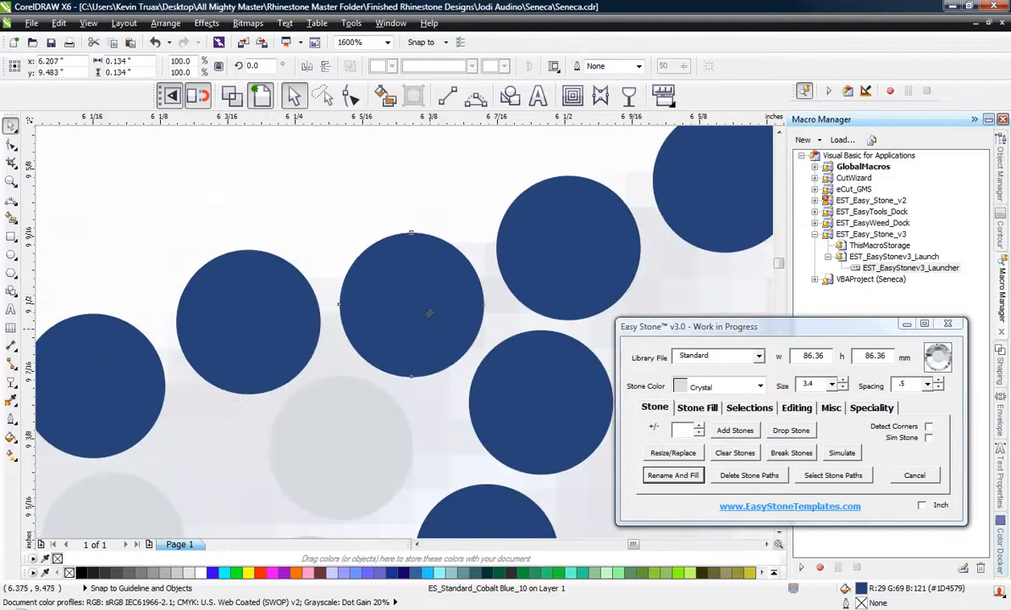
drag(429, 313, 429, 301)
drag(263, 338, 260, 333)
drag(402, 307, 404, 296)
click(357, 180)
scroll(357, 181, down, 2)
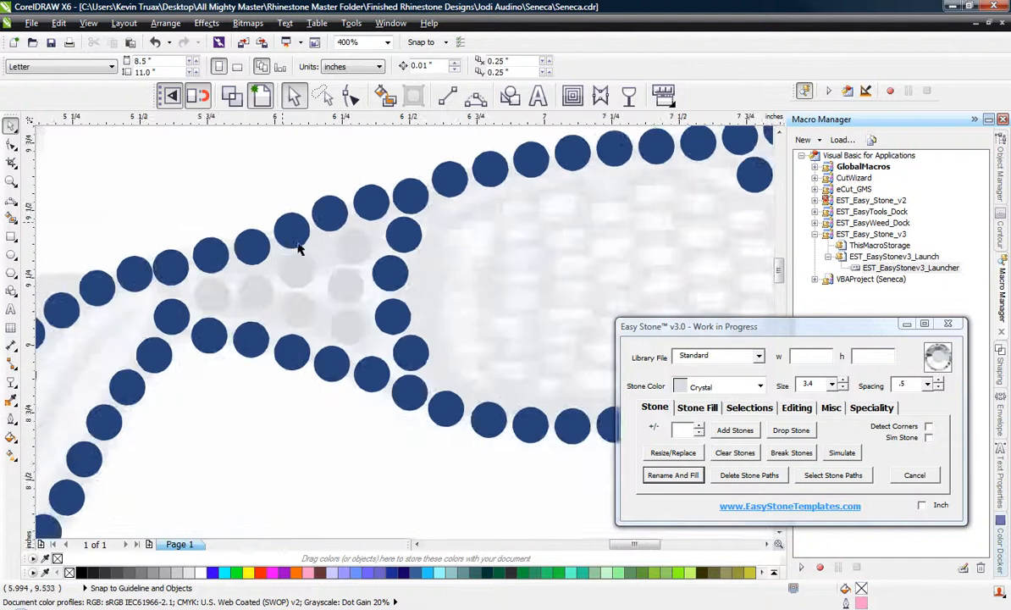
Examine the Crystal spacing in the throat and the empty sections of the stick head.
scroll(287, 279, up, 2)
click(291, 271)
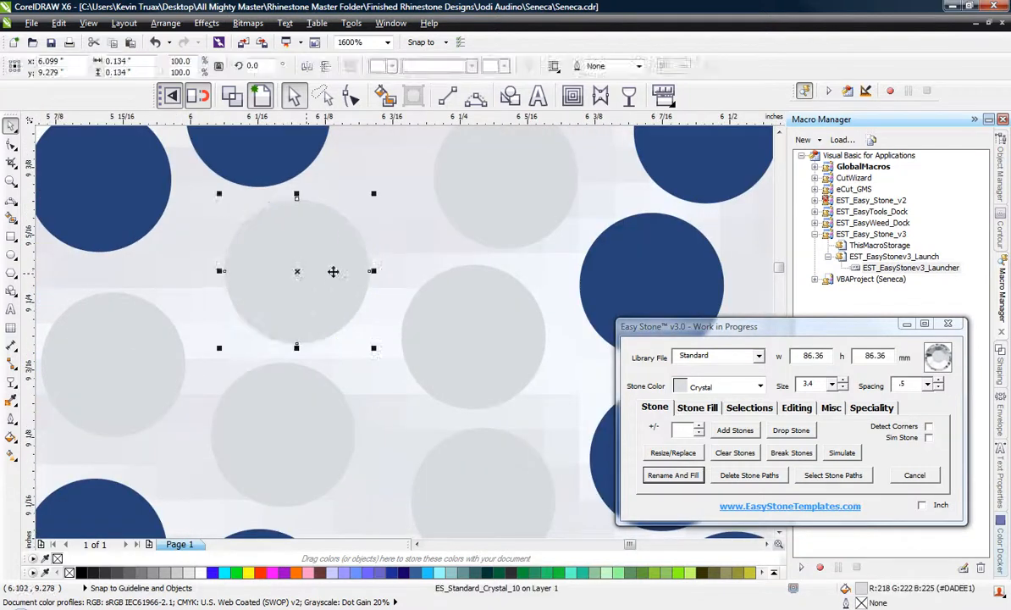
scroll(333, 271, down, 2)
key(Escape)
scroll(276, 294, down, 1)
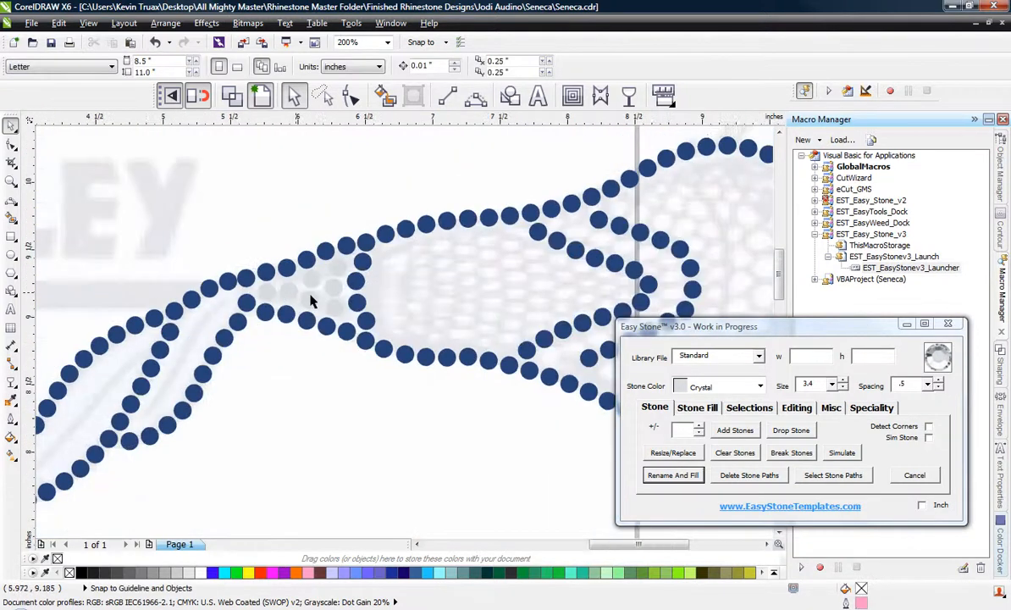
scroll(424, 272, down, 1)
scroll(477, 284, up, 1)
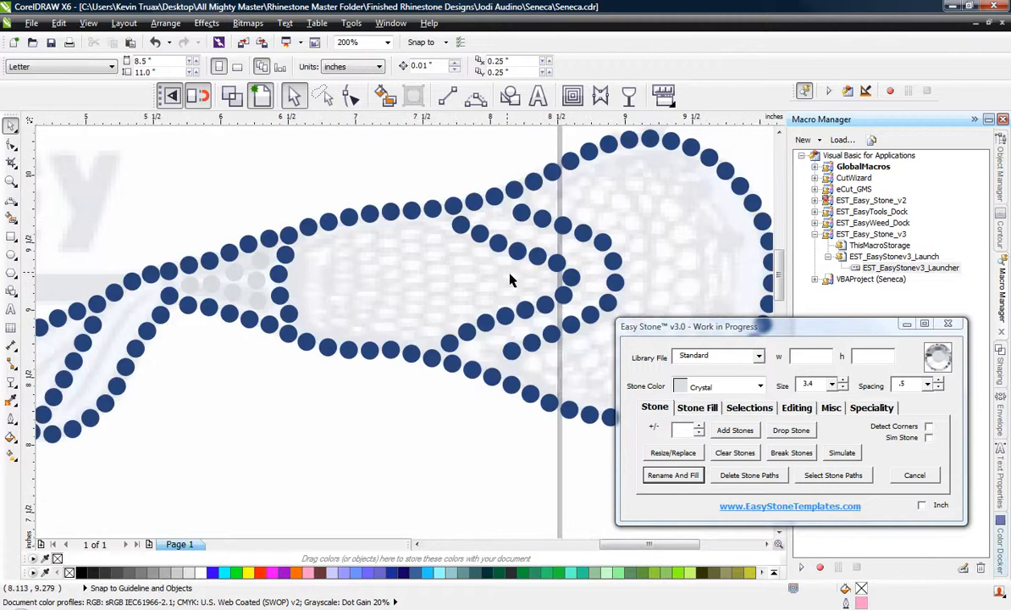
scroll(321, 249, up, 1)
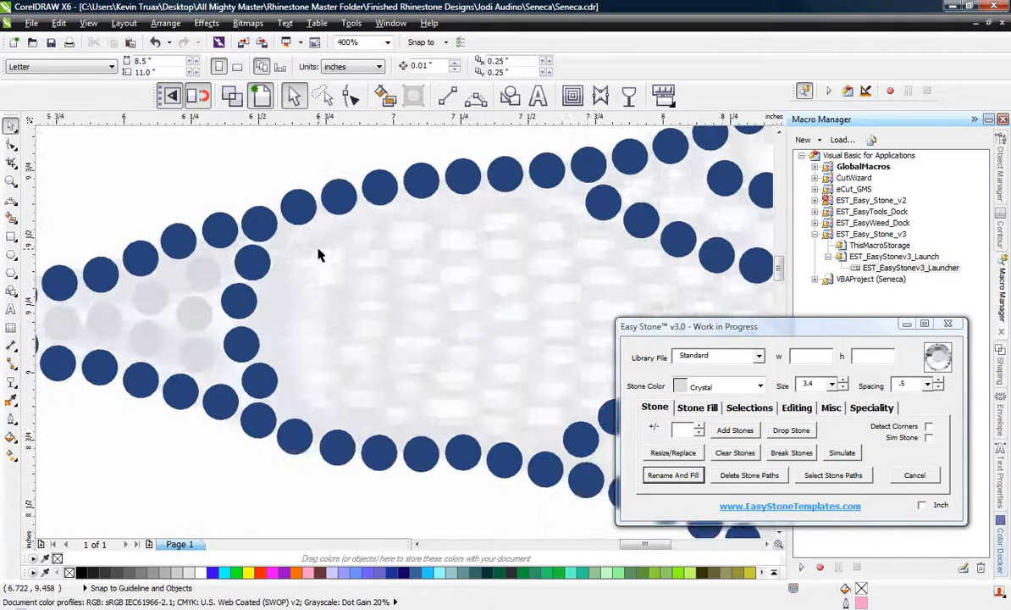
scroll(269, 243, down, 1)
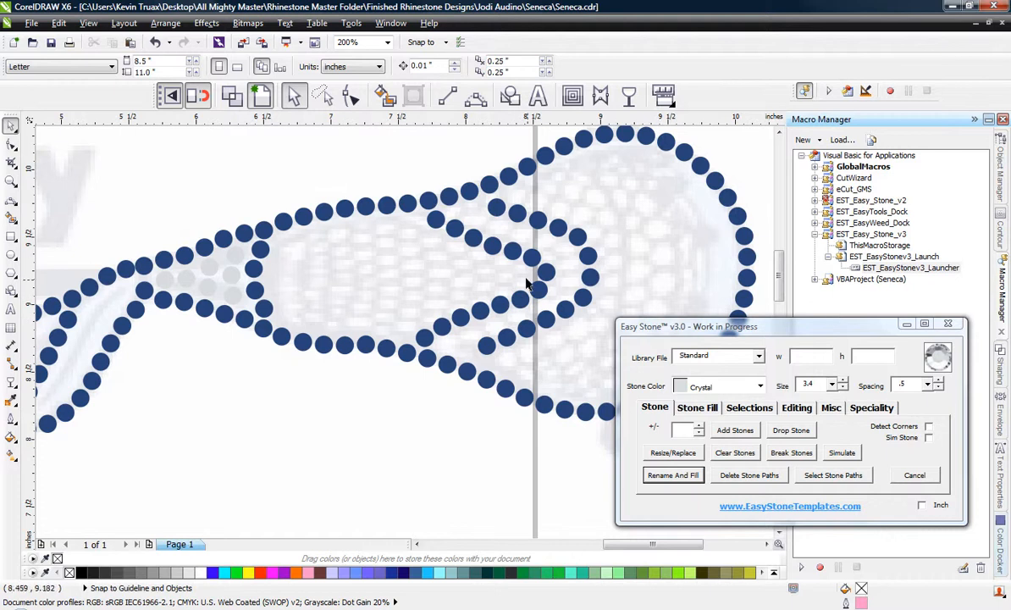
Copy a Crystal stone from the throat into the pointed tip of the head's inner section and add a vertical pair beside it.
click(238, 279)
drag(206, 277, 291, 296)
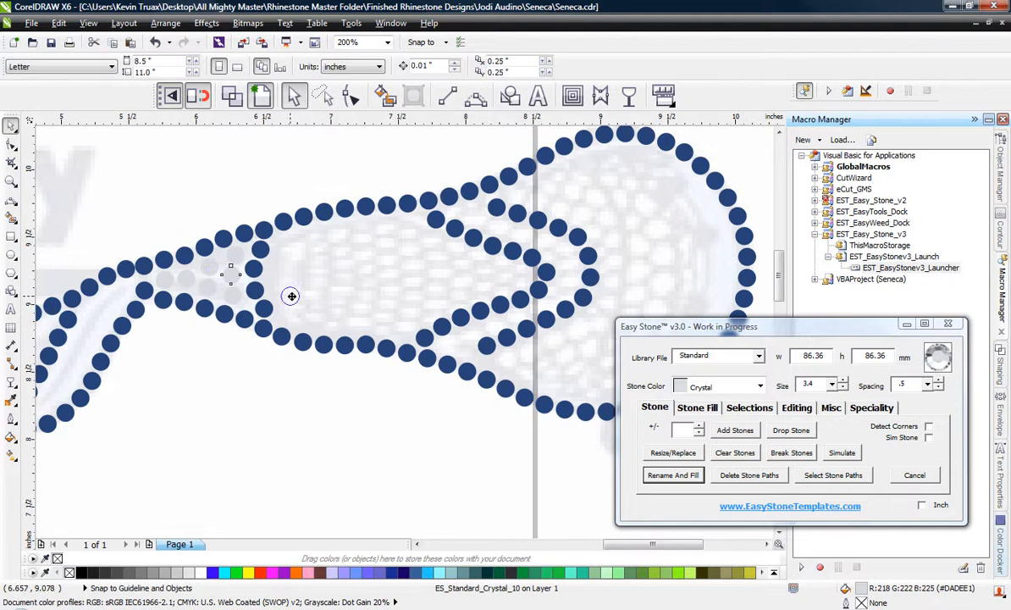
drag(448, 281, 488, 279)
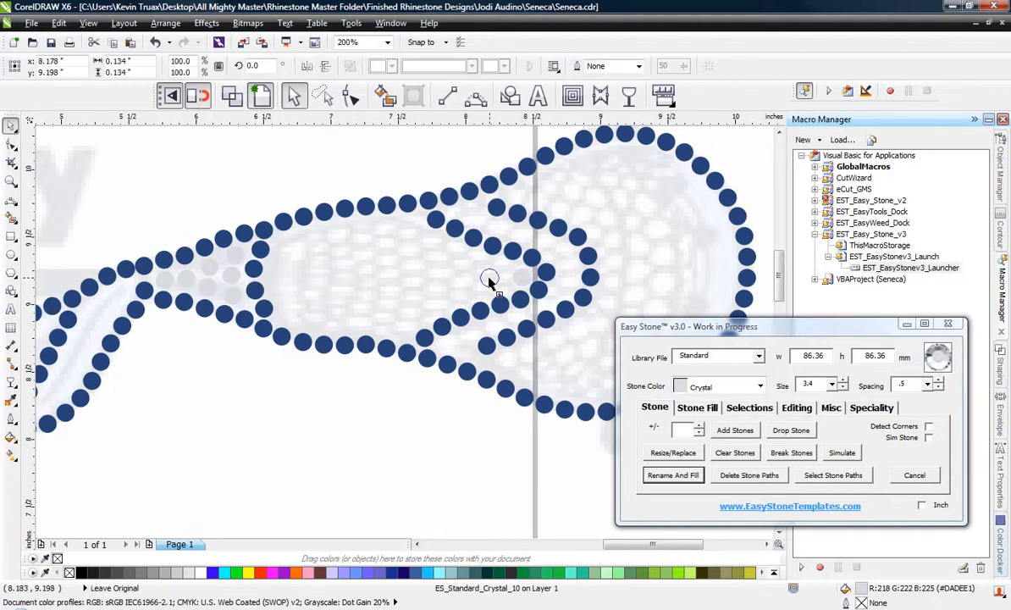
scroll(517, 269, up, 2)
scroll(472, 243, up, 1)
drag(302, 273, 356, 383)
scroll(282, 243, down, 1)
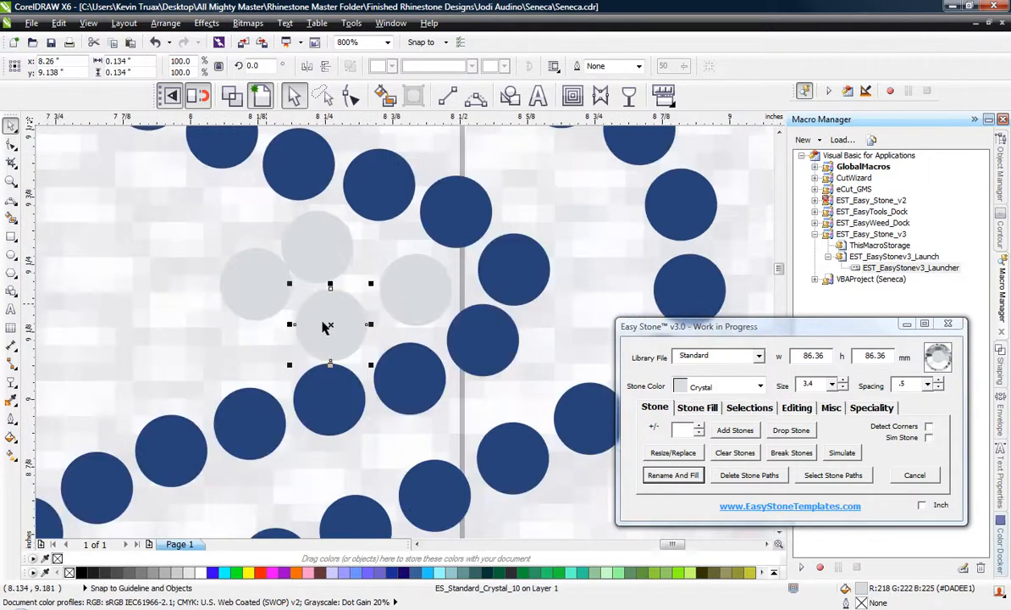
Copy Crystal stones leftward from the tip as progressively taller columns between the two inner blue lines.
scroll(412, 275, down, 1)
scroll(313, 251, up, 1)
drag(367, 321, 179, 176)
key(space)
key(space)
key(space)
key(space)
key(space)
key(space)
scroll(500, 314, down, 2)
scroll(403, 299, up, 1)
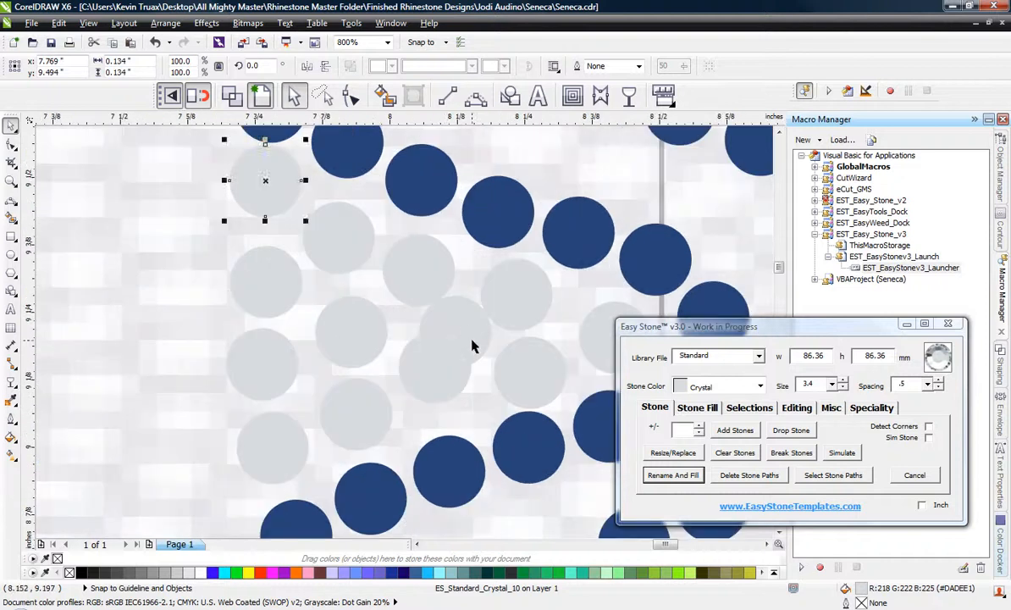
Shift the lower of the two overlapping Crystal stones down and delete the surplus one above it.
click(464, 360)
scroll(447, 391, up, 1)
key(F10)
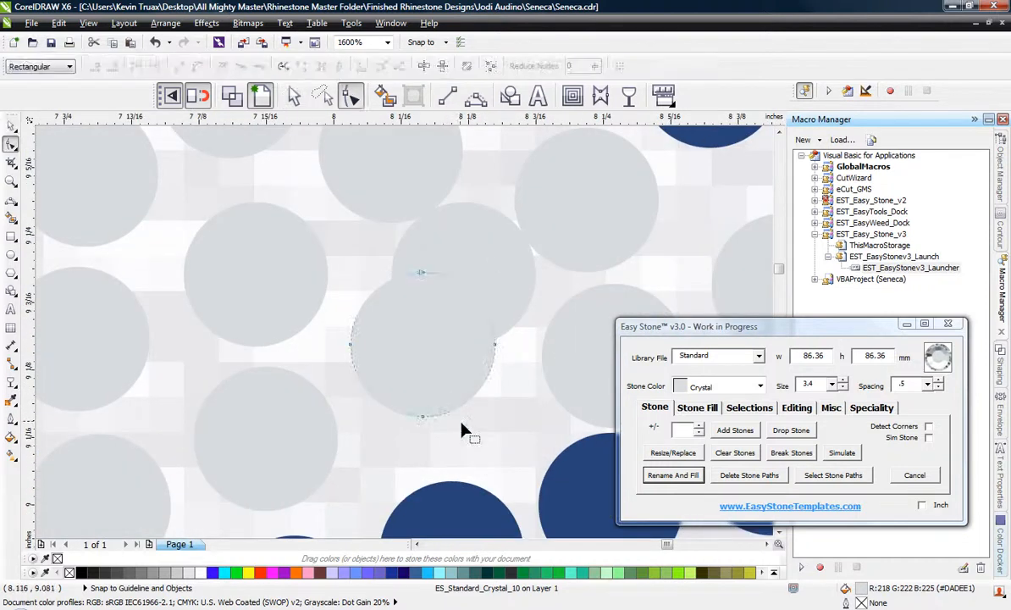
key(space)
drag(431, 360, 443, 383)
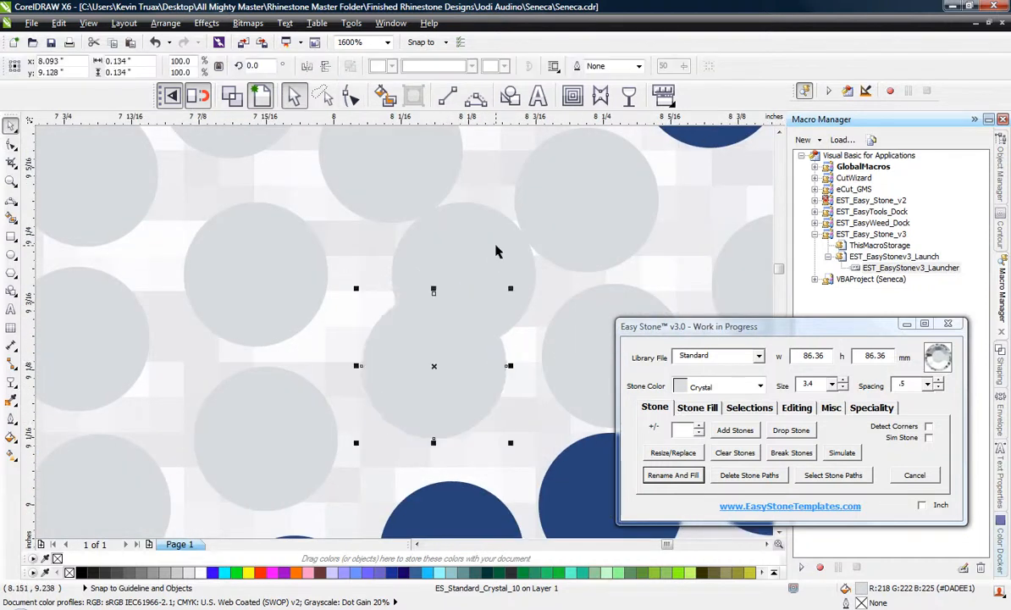
click(493, 243)
key(Delete)
scroll(362, 250, down, 1)
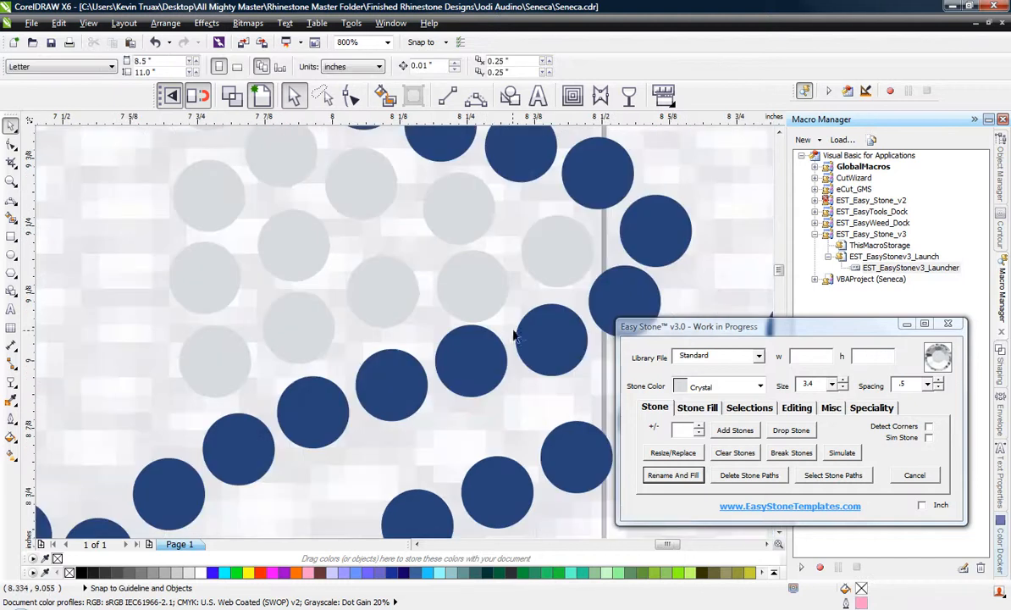
scroll(473, 320, up, 3)
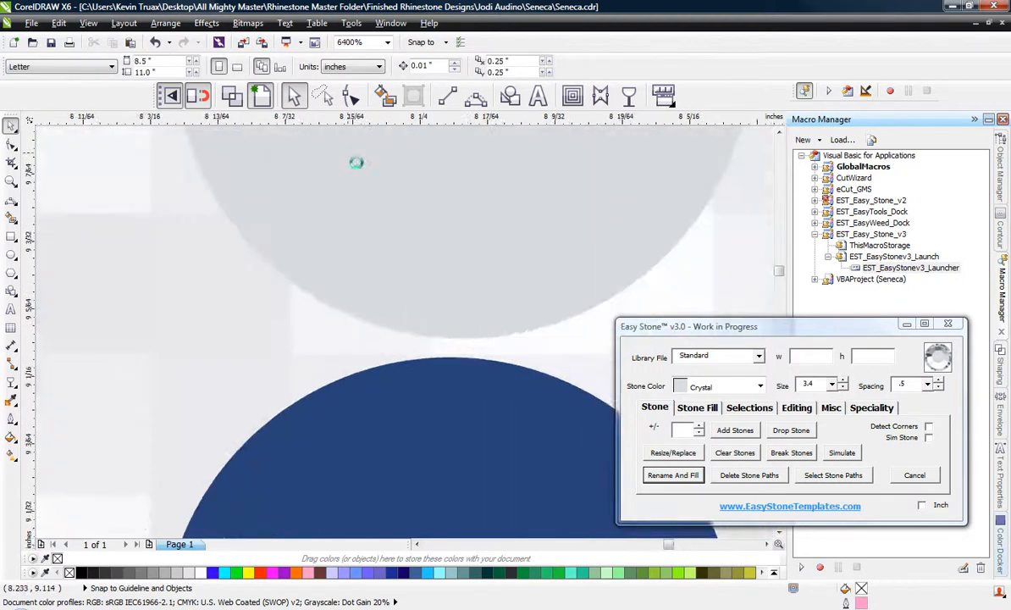
scroll(450, 282, down, 4)
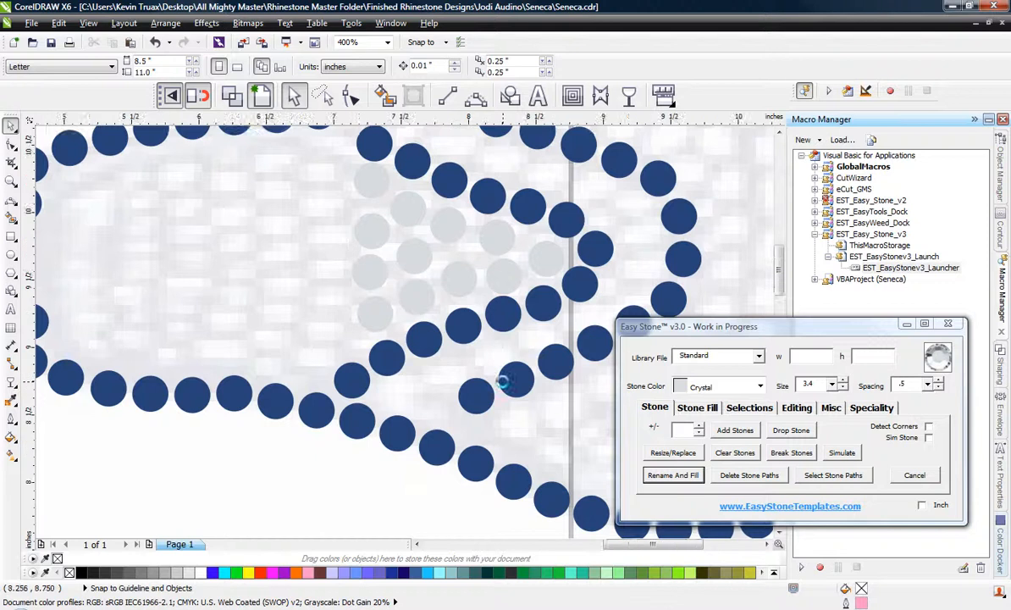
Copy the top Crystal stone of the tallest column leftward under the upper blue edge and down into a new column.
scroll(339, 288, down, 1)
scroll(463, 293, up, 2)
click(469, 305)
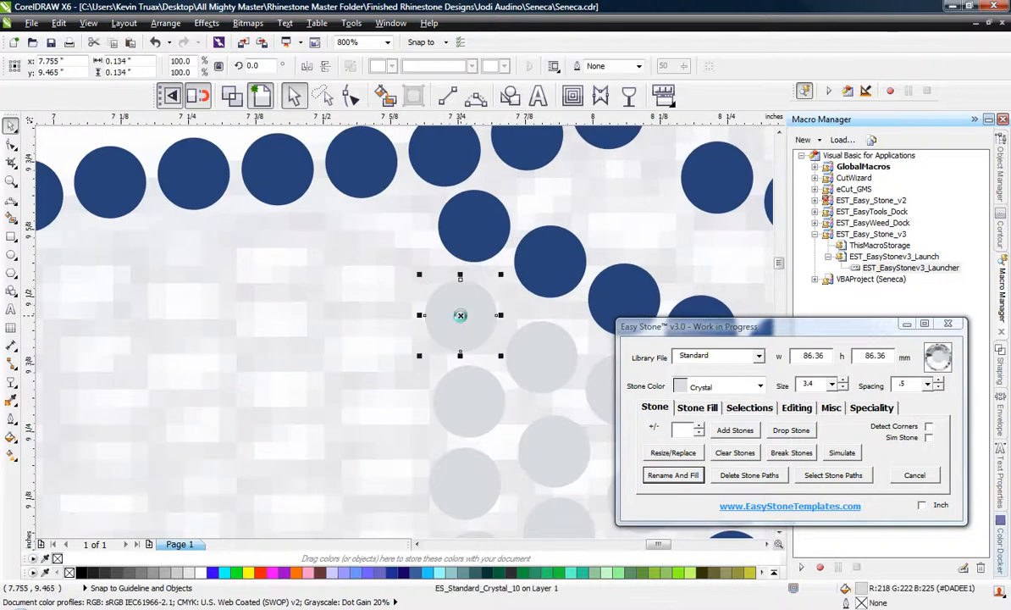
drag(458, 315, 372, 337)
key(space)
key(space)
key(space)
drag(373, 337, 364, 419)
key(space)
key(space)
key(space)
Copy Crystal stones across more of the inner section and down along the throat's vertical blue line.
scroll(394, 330, down, 4)
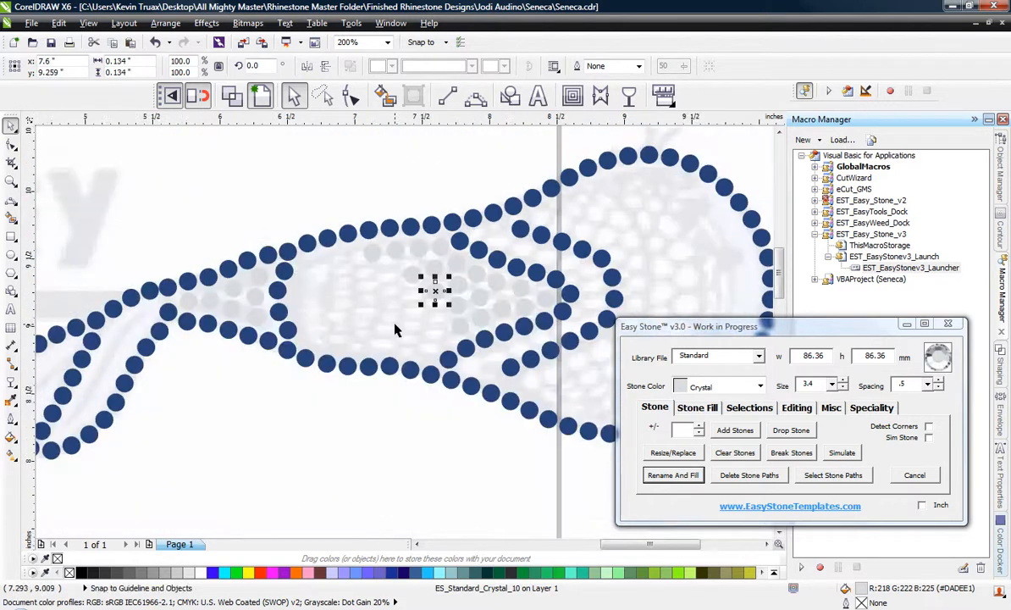
scroll(395, 330, up, 2)
drag(470, 269, 217, 356)
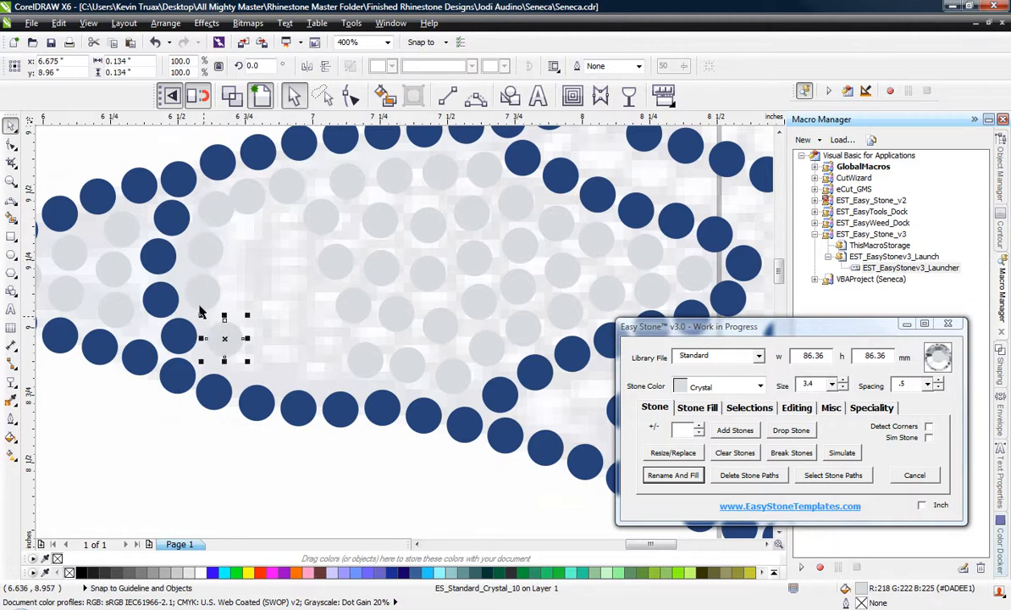
Reposition the Crystal stones beside the throat's vertical blue line so they are evenly spaced.
scroll(197, 304, up, 1)
drag(205, 284, 209, 292)
scroll(229, 301, down, 1)
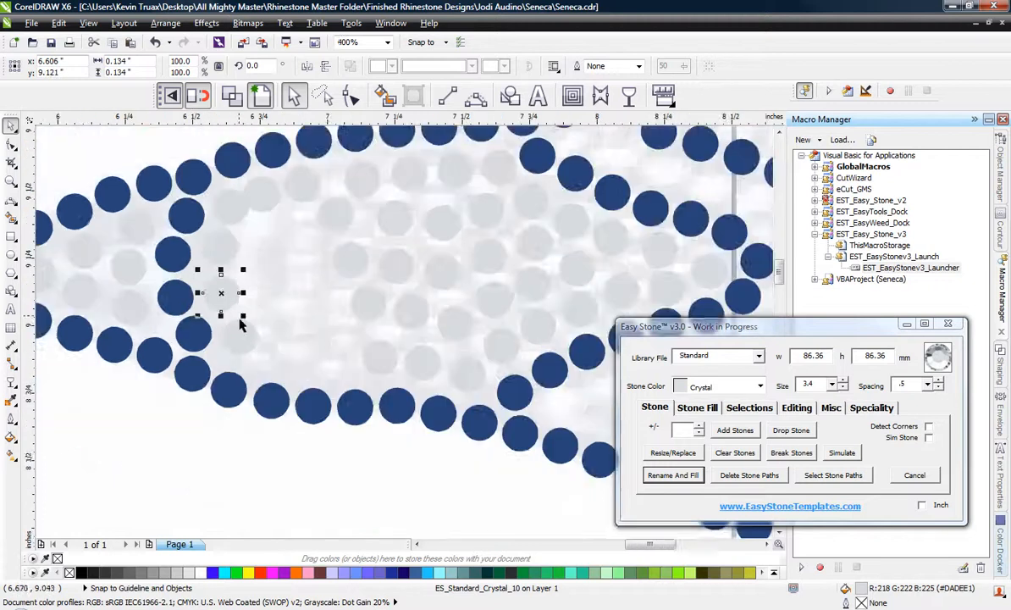
scroll(263, 328, up, 1)
drag(229, 349, 228, 368)
click(174, 251)
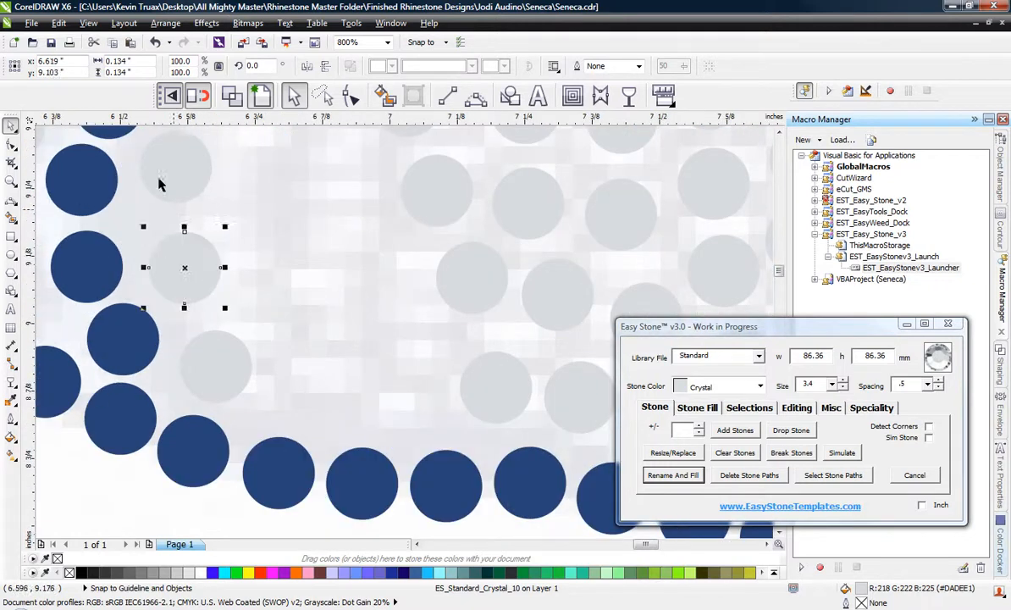
drag(167, 166, 160, 181)
scroll(257, 283, down, 2)
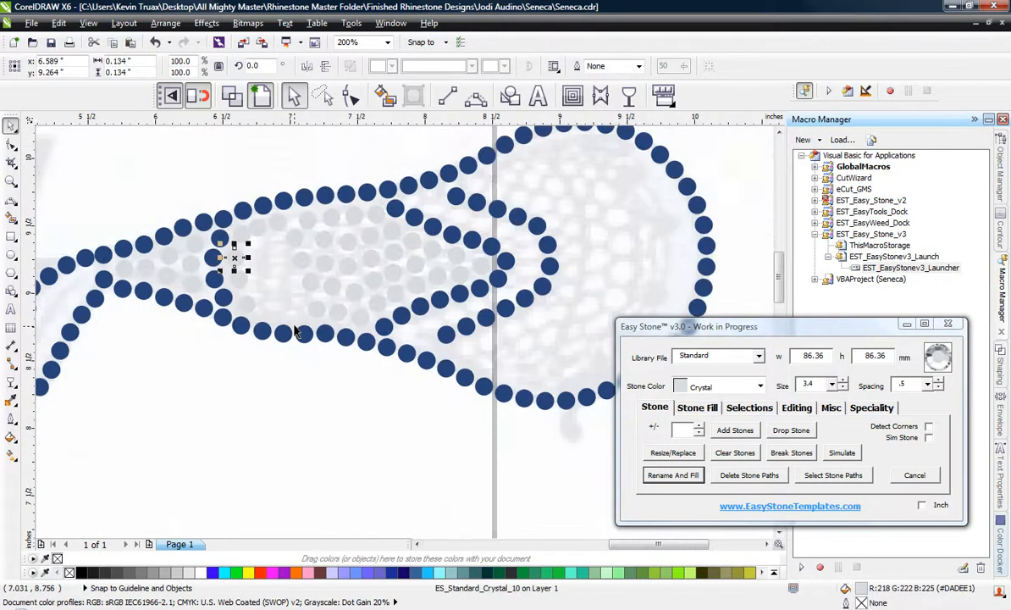
Shift the two Crystal stones under the inner section's upper-left blue edge rightward to even out their gaps.
scroll(257, 244, up, 1)
drag(351, 173, 371, 168)
drag(274, 195, 292, 196)
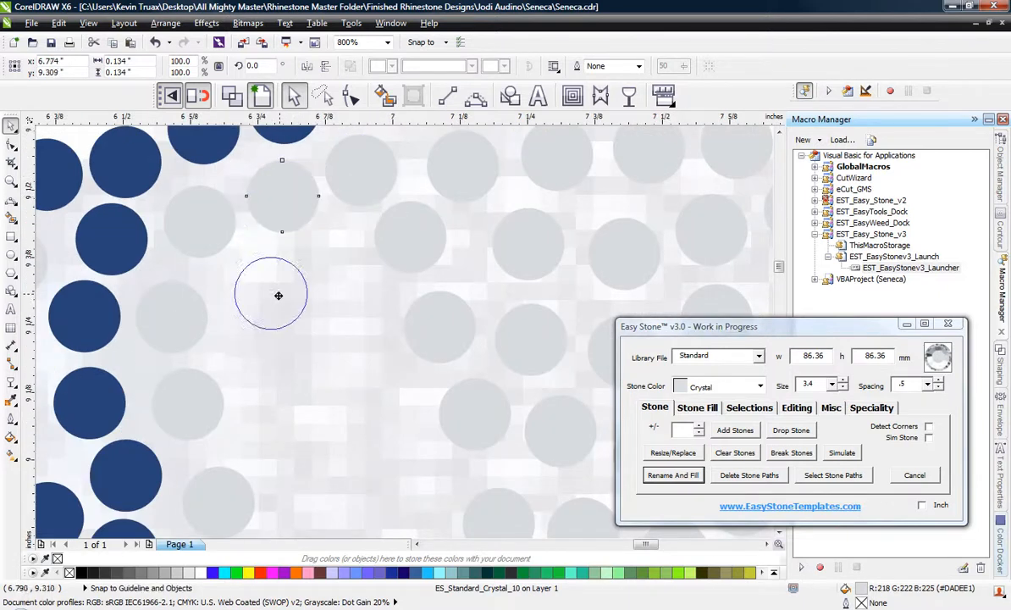
Copy the Crystal stone downward and rightward into the empty gap between the left column and the existing fill.
drag(279, 296, 402, 451)
key(space)
key(space)
key(space)
key(space)
scroll(386, 316, down, 2)
Copy Crystal stones into the remaining gap above the lower-left blue edge and even out their spacing.
scroll(387, 365, up, 1)
scroll(347, 318, up, 1)
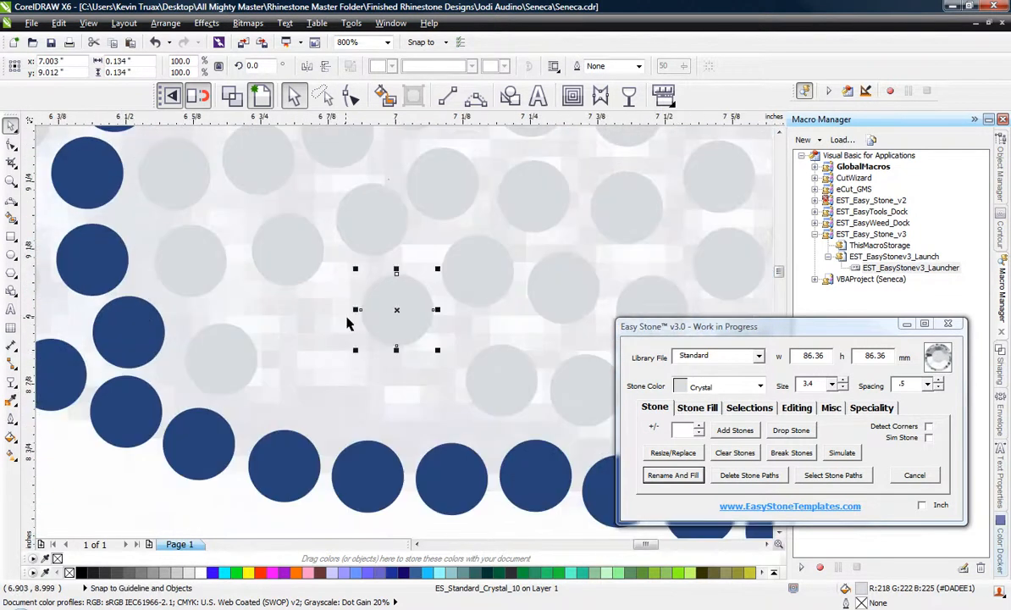
drag(397, 331, 292, 305)
key(space)
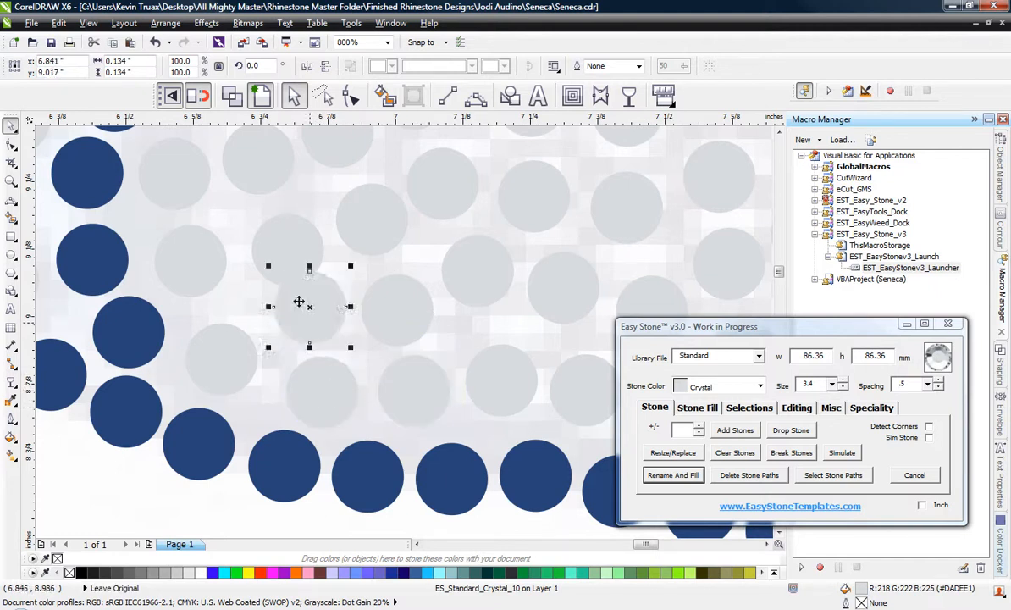
scroll(286, 248, up, 1)
drag(282, 203, 281, 194)
mouse_move(306, 316)
mouse_down()
mouse_move(289, 336)
mouse_move(291, 322)
mouse_up()
scroll(314, 336, down, 1)
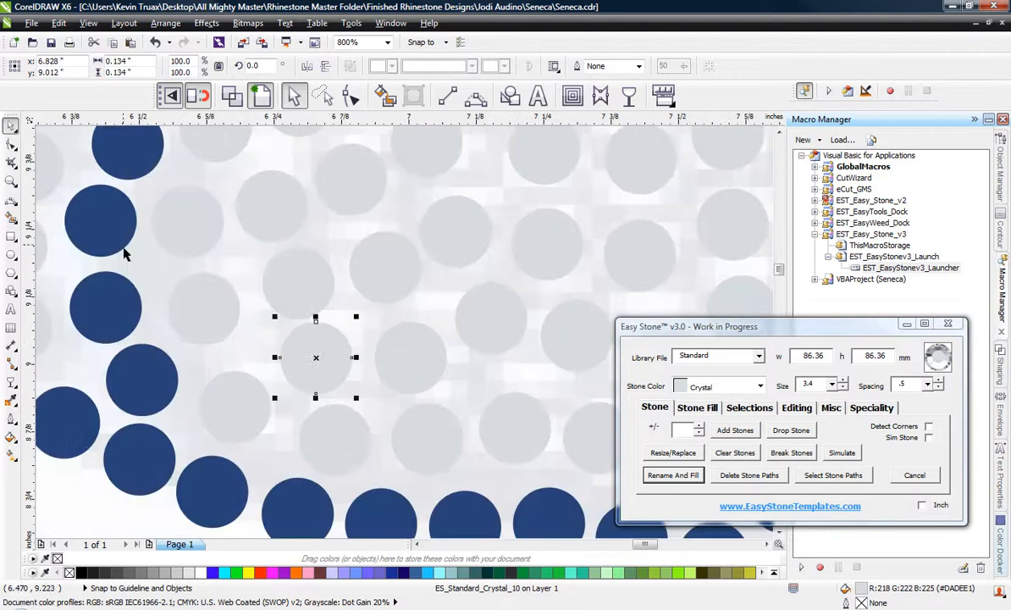
Move the blue stone beneath the Crystal pair near the inner section's tip slightly downward to clear the fill.
scroll(125, 254, down, 1)
scroll(244, 301, down, 1)
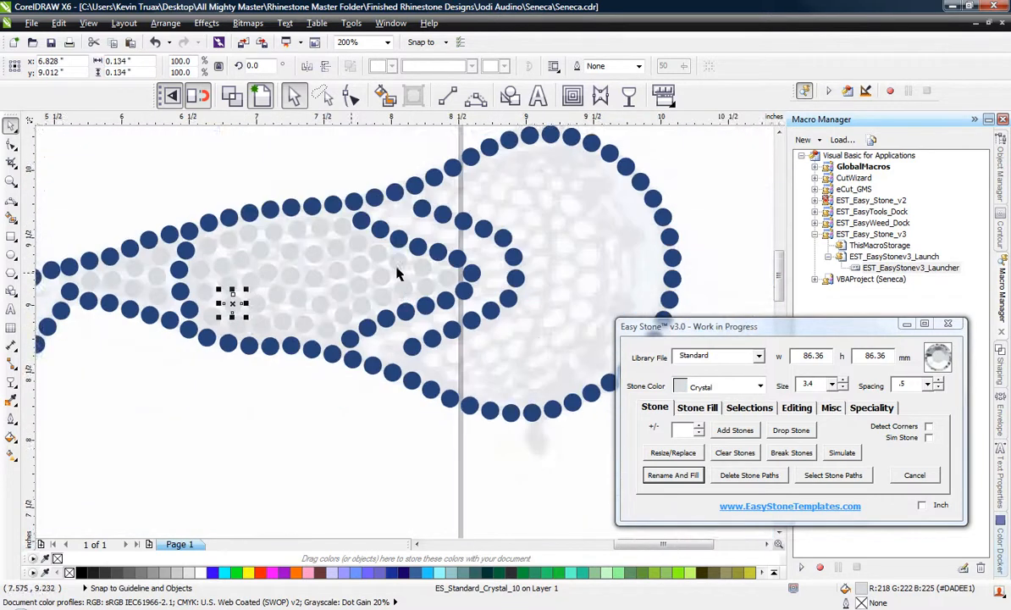
scroll(487, 274, up, 3)
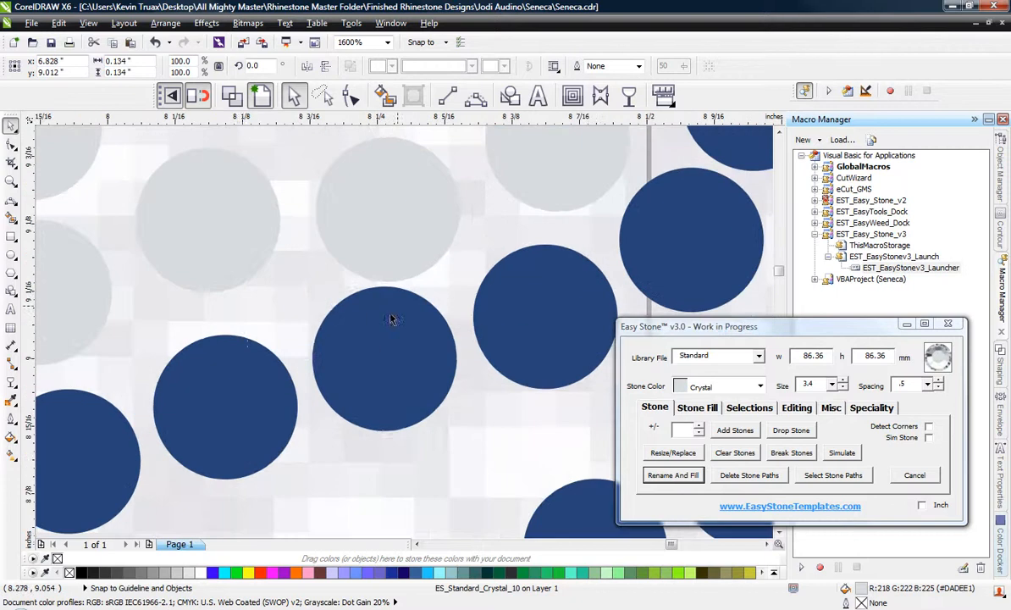
click(375, 337)
drag(374, 337, 368, 332)
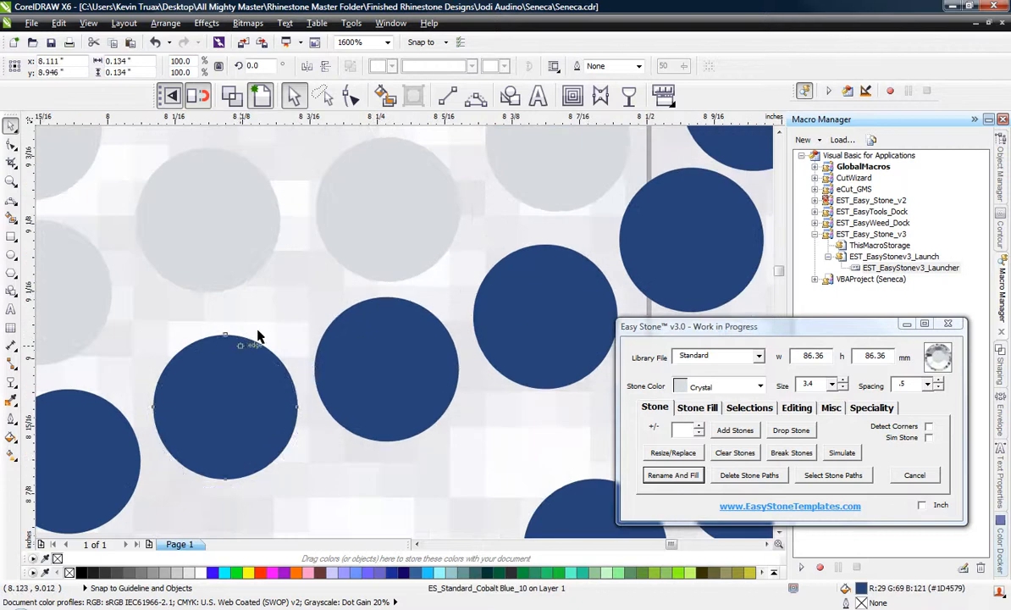
scroll(465, 263, down, 2)
scroll(428, 359, down, 1)
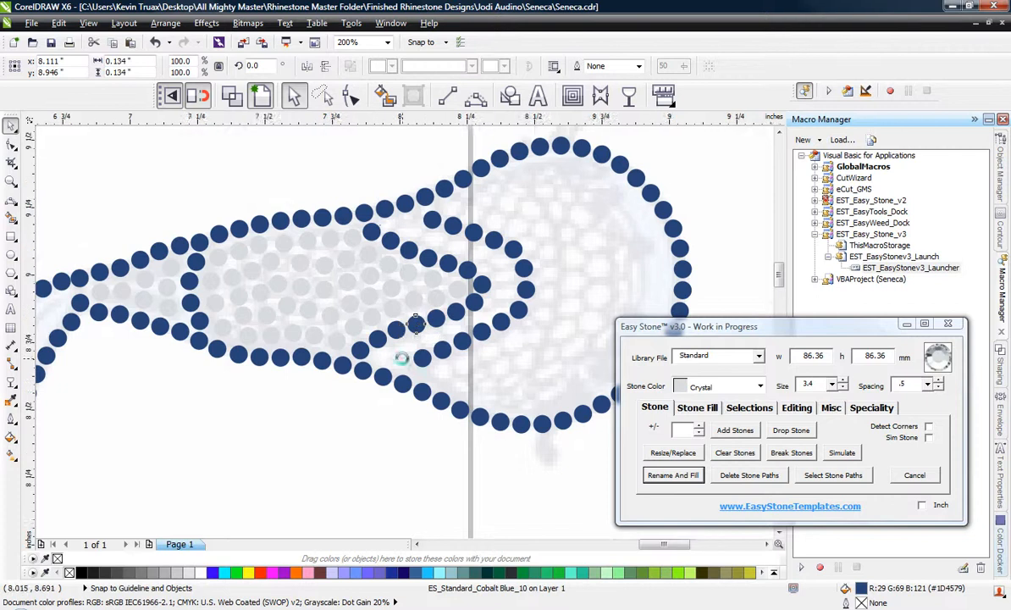
Copy a Crystal stone along the upper arm of the channel between the inner and outer blue lines.
scroll(402, 356, up, 1)
scroll(374, 344, down, 1)
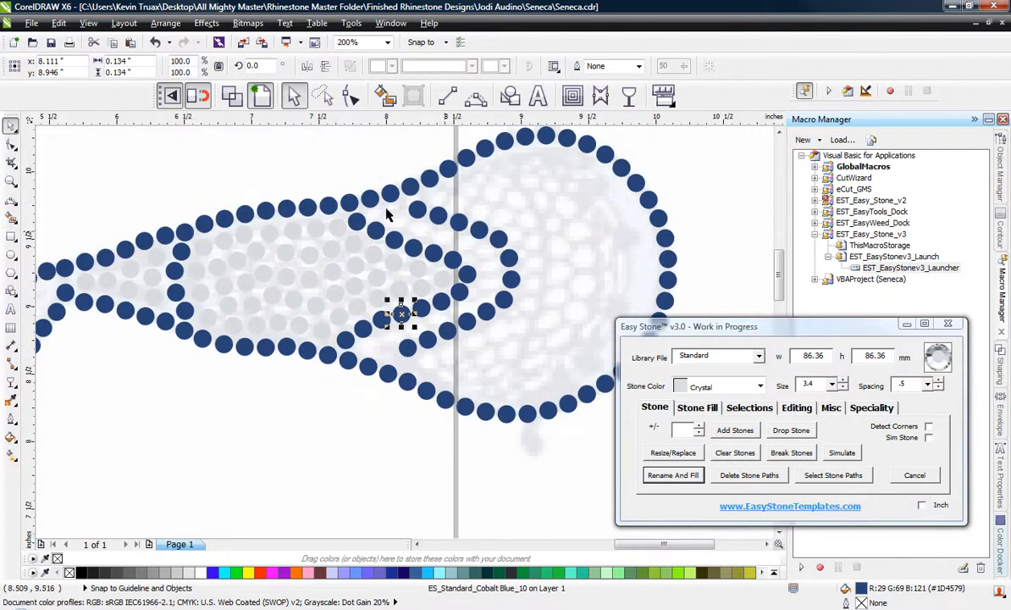
scroll(405, 211, up, 2)
drag(111, 305, 467, 309)
key(space)
key(space)
scroll(134, 254, down, 1)
scroll(381, 324, up, 2)
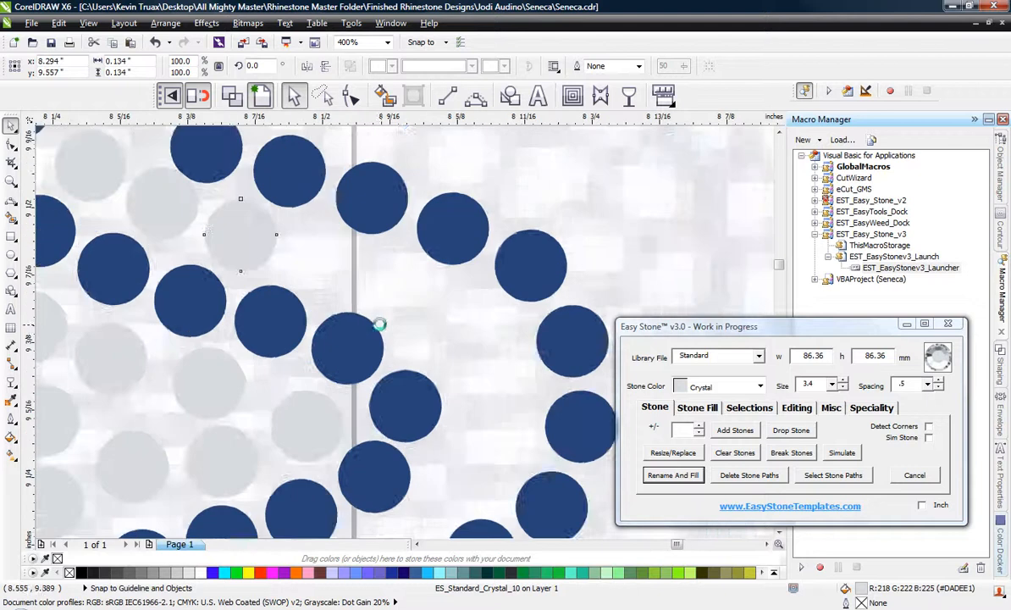
Continue the row of Crystal copies around the channel's curved end between the two blue lines.
drag(129, 169, 574, 399)
key(space)
scroll(344, 214, down, 2)
scroll(369, 253, up, 1)
drag(413, 237, 302, 451)
key(space)
key(space)
scroll(419, 355, down, 2)
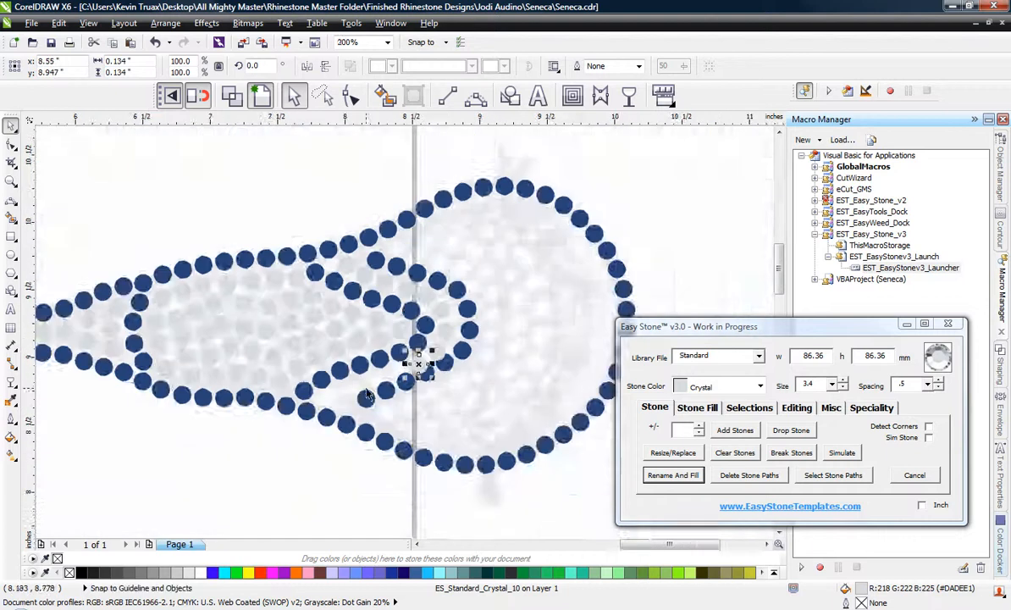
Copy Crystal stones leftward along the channel's lower arm to its narrow left end.
scroll(420, 383, up, 2)
drag(484, 325, 147, 459)
key(space)
key(space)
key(space)
scroll(273, 379, down, 1)
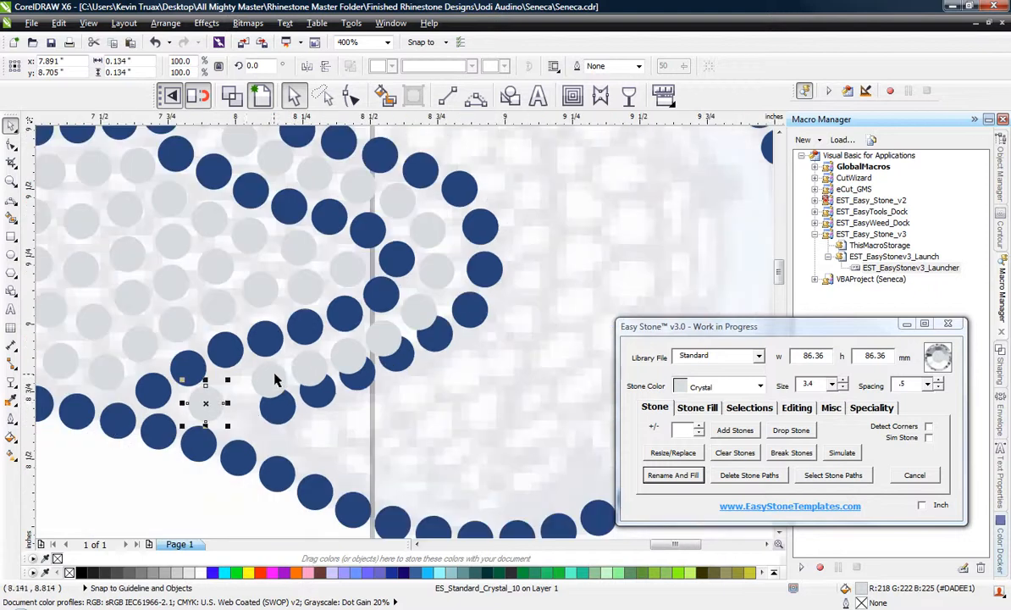
Reposition the Crystal stones at the narrow left end of the channel's lower arm to space them evenly.
scroll(201, 386, up, 2)
mouse_move(111, 384)
mouse_down()
mouse_move(180, 373)
mouse_move(175, 361)
mouse_move(125, 378)
mouse_up()
drag(411, 297, 345, 325)
drag(533, 261, 505, 266)
drag(244, 286, 237, 290)
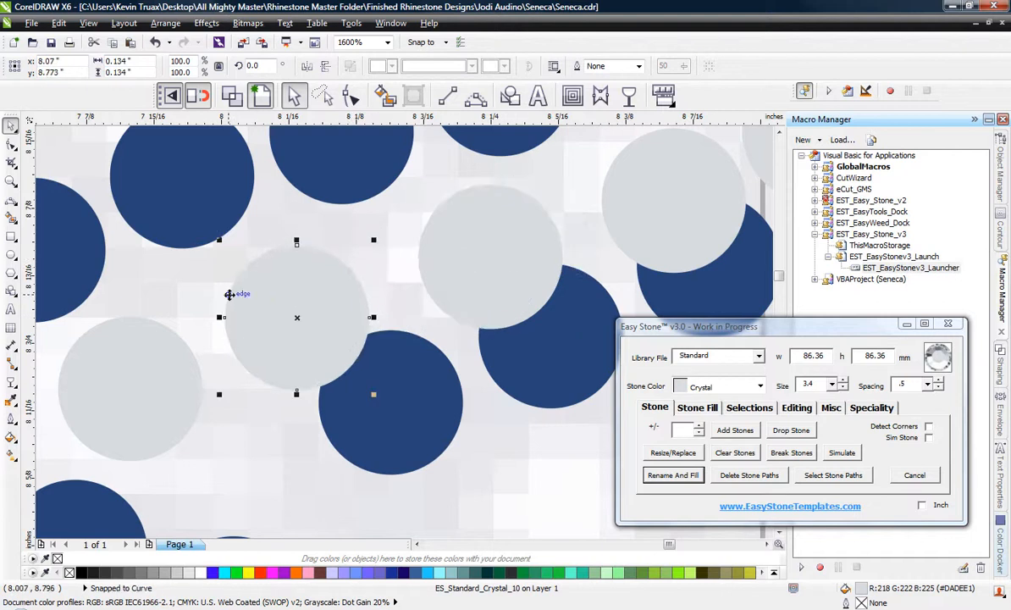
Even out the spacing of the remaining Crystal stones along the lower arm up to the channel's curved end.
scroll(228, 297, down, 1)
scroll(403, 274, up, 1)
drag(346, 273, 332, 283)
drag(544, 240, 517, 241)
scroll(413, 292, down, 1)
scroll(547, 195, up, 1)
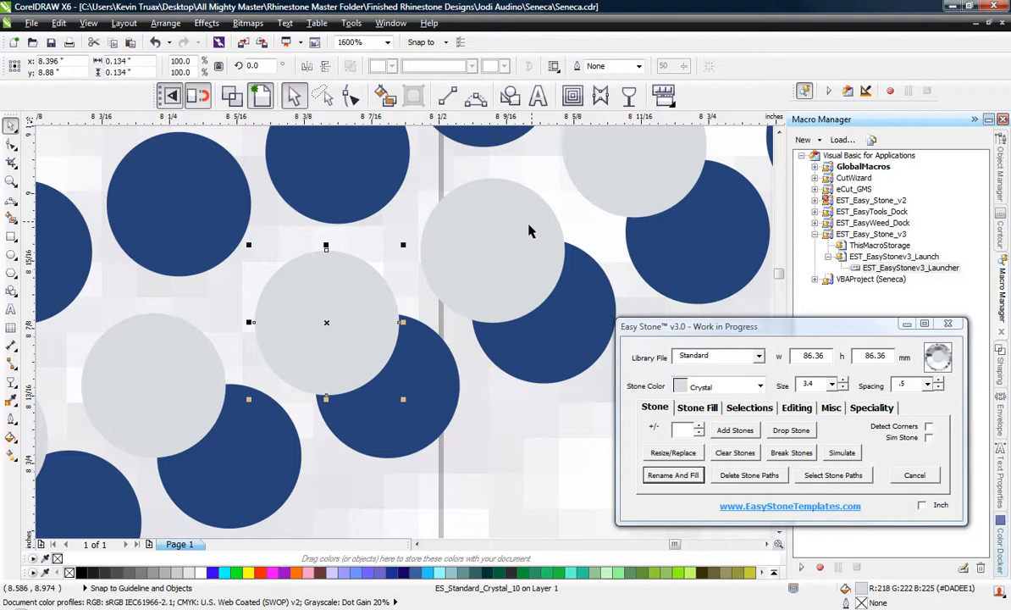
click(658, 175)
scroll(657, 174, down, 2)
scroll(586, 241, up, 1)
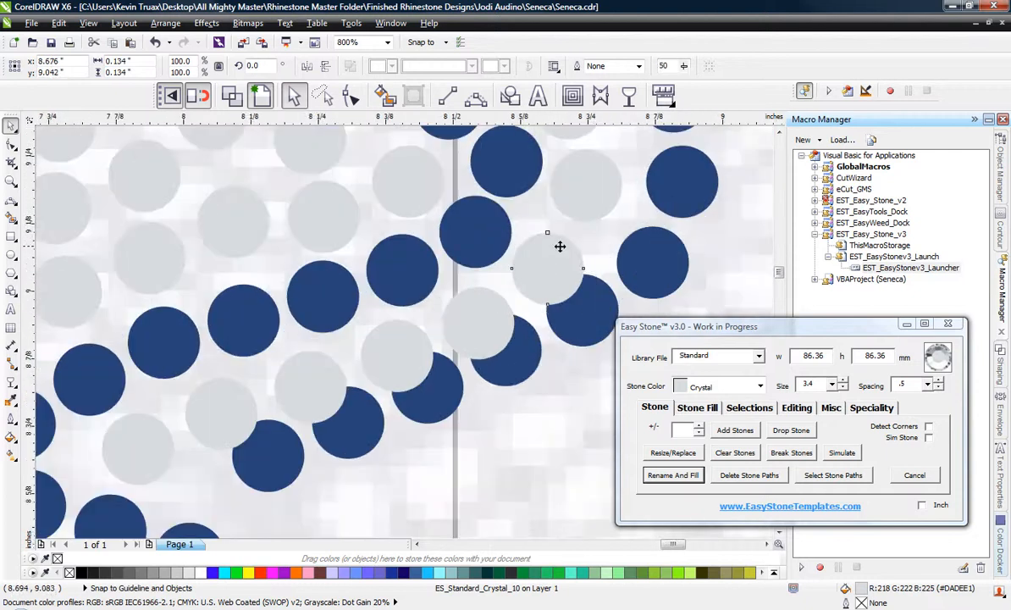
scroll(547, 227, down, 1)
scroll(384, 343, up, 1)
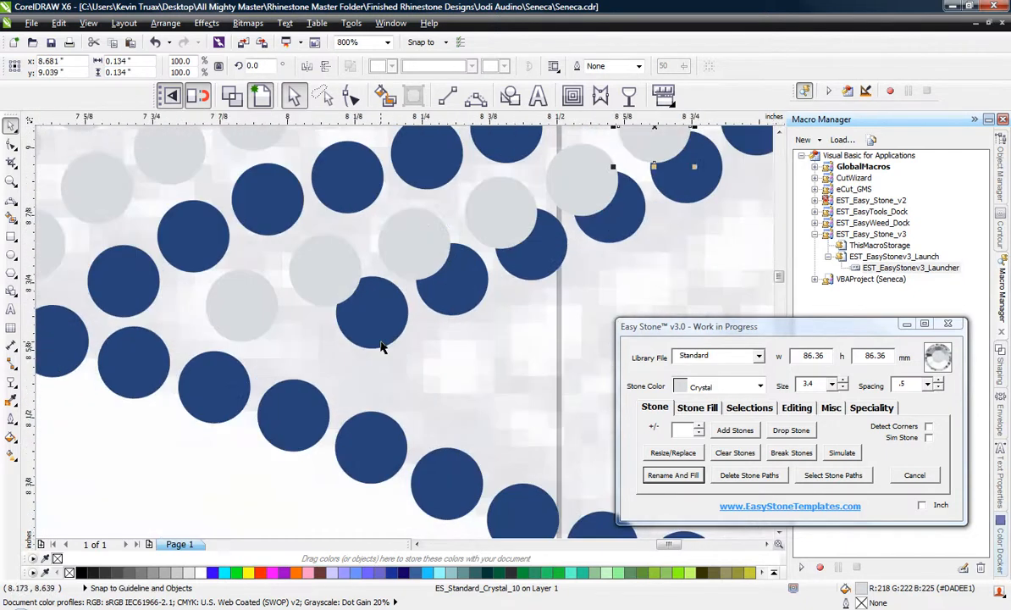
Shift the first three blue stones at the left end of the channel's lower outline down and away from the Crystal row.
scroll(367, 333, up, 1)
drag(307, 395, 306, 395)
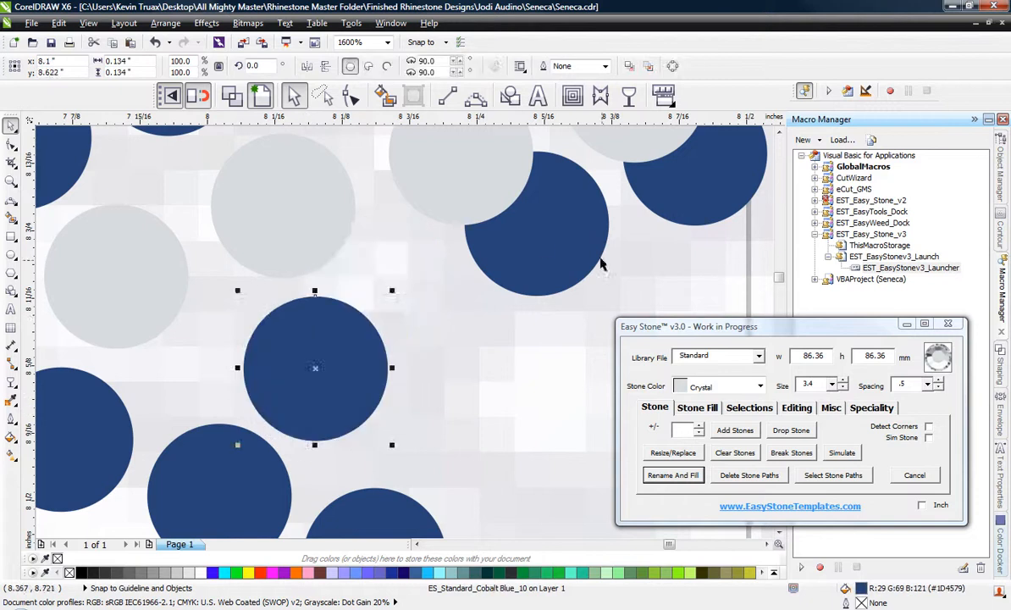
drag(544, 238, 483, 332)
drag(709, 181, 643, 286)
scroll(218, 254, down, 2)
scroll(384, 193, up, 2)
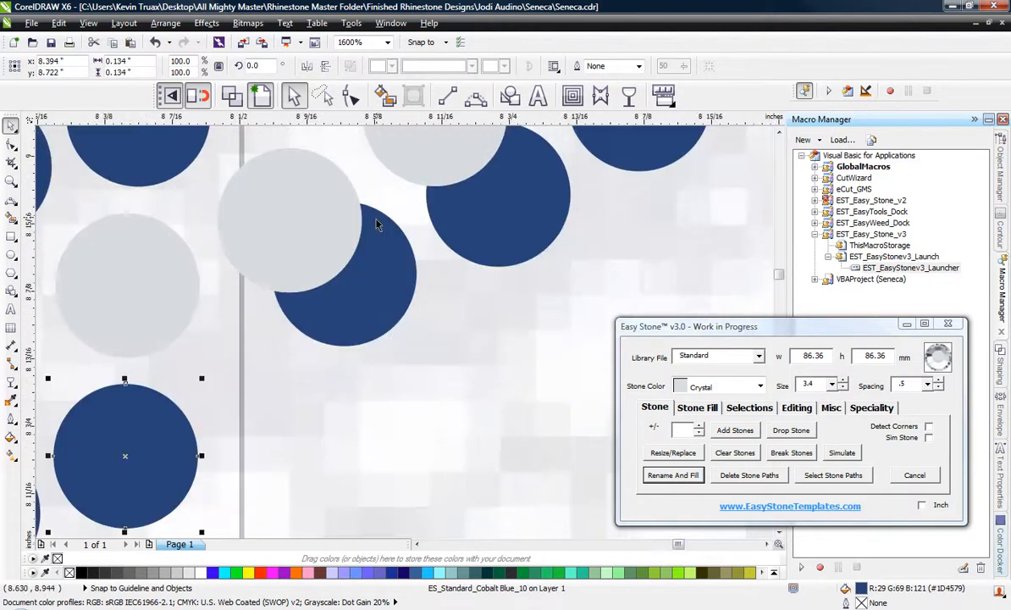
Move the next overlapped blue stones of the lower outline outward to clear the Crystal stones up to the bend.
drag(376, 259, 319, 374)
drag(498, 195, 454, 296)
drag(637, 140, 539, 244)
scroll(534, 237, down, 2)
scroll(560, 171, up, 1)
scroll(533, 186, down, 1)
scroll(538, 153, up, 2)
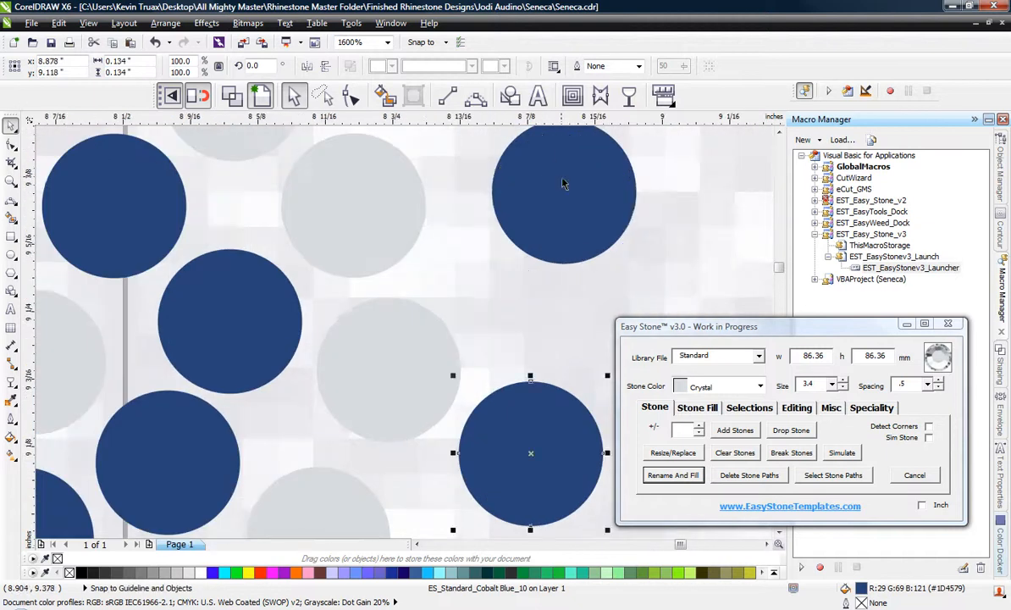
Move the blue stones at the outer bend downward to even the gaps around the channel's curved end.
drag(563, 182, 528, 262)
scroll(521, 262, down, 1)
scroll(521, 263, down, 1)
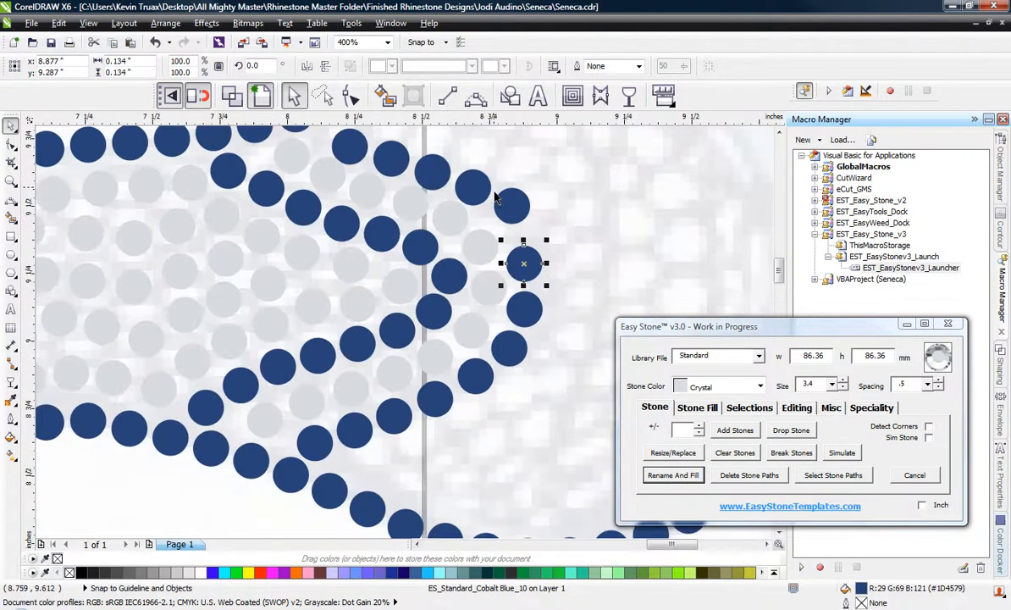
scroll(517, 246, up, 3)
drag(561, 218, 554, 280)
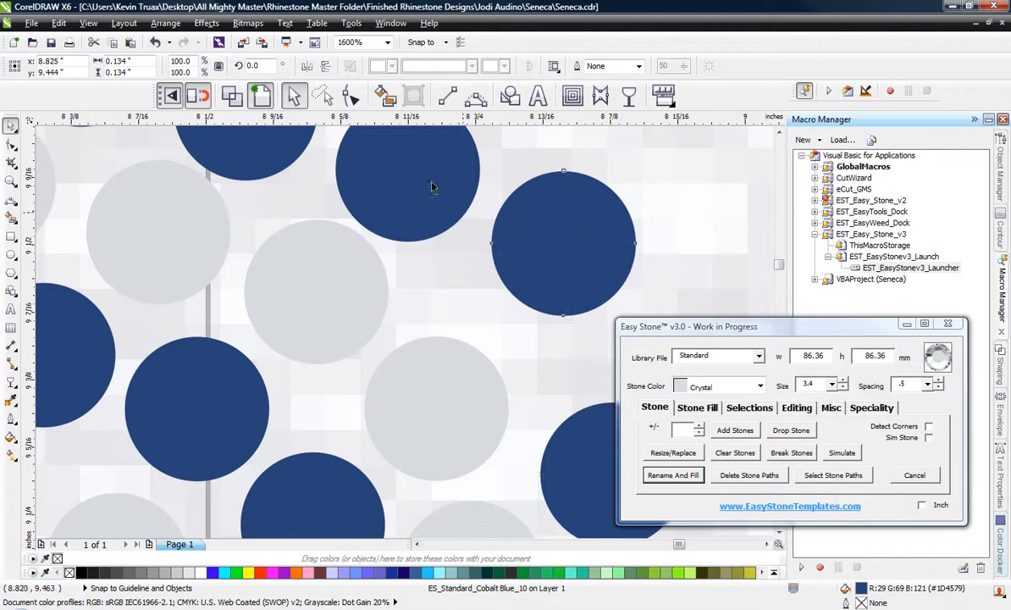
Adjust the blue stones along the channel's upper outer line outward so they are evenly spaced around the Crystal row.
drag(408, 173, 424, 173)
scroll(538, 305, down, 1)
scroll(380, 190, up, 1)
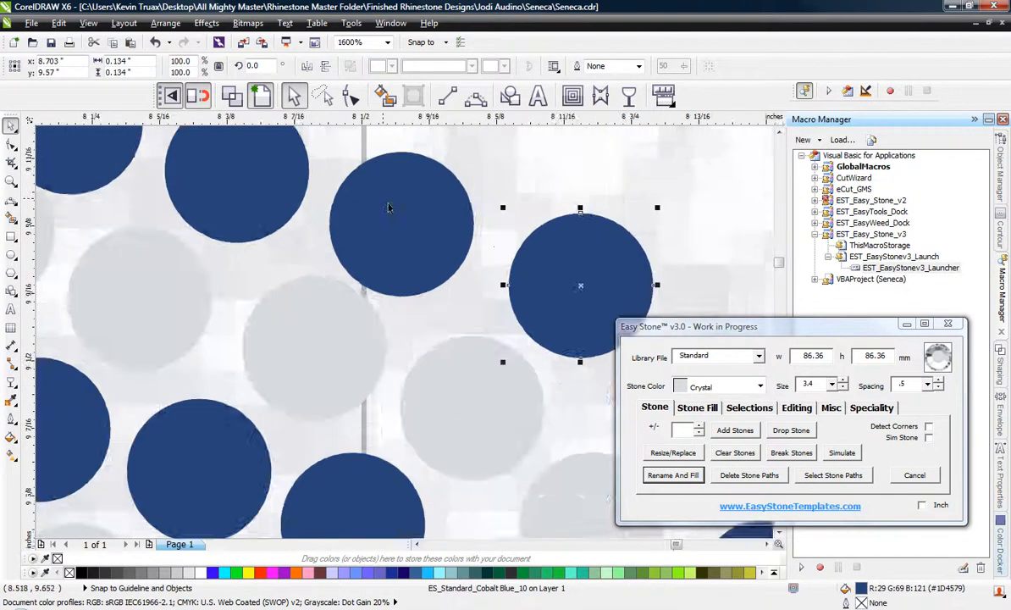
drag(394, 208, 407, 192)
scroll(441, 410, down, 1)
scroll(296, 289, up, 1)
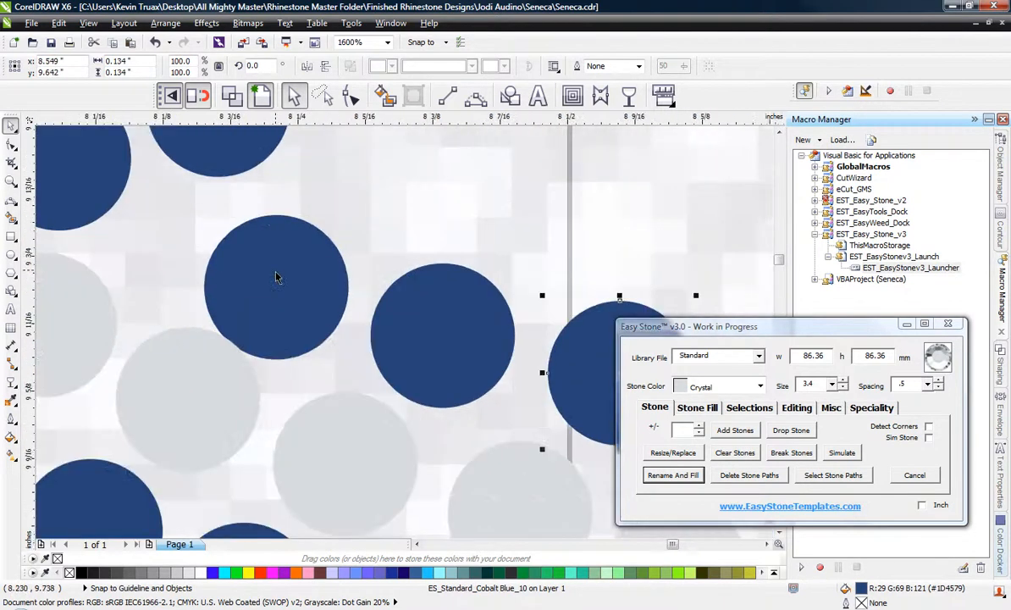
mouse_move(276, 278)
mouse_down()
mouse_move(286, 231)
mouse_move(281, 258)
mouse_up()
drag(513, 347, 522, 337)
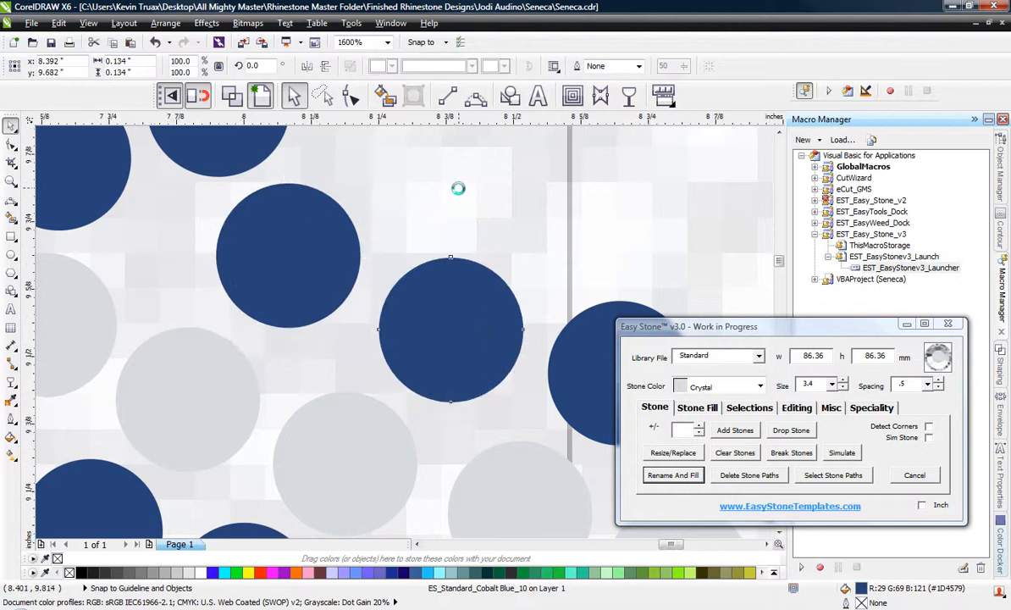
scroll(458, 188, down, 2)
click(257, 157)
scroll(331, 279, down, 1)
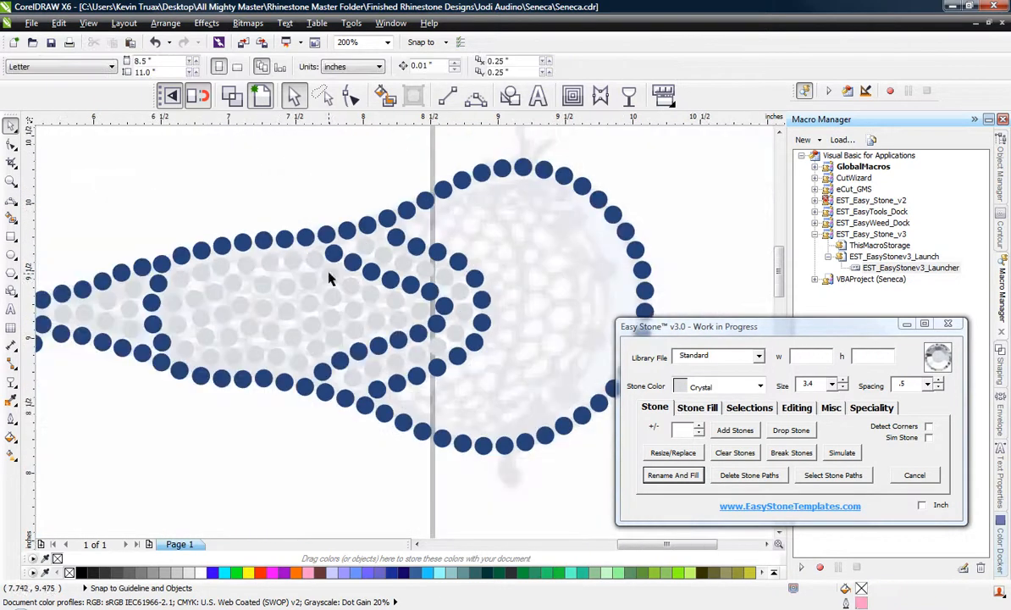
Draw a three-point curve inside the stick head's rounded end and add 3.4 Crystal stones with .5 spacing along it.
scroll(404, 227, down, 1)
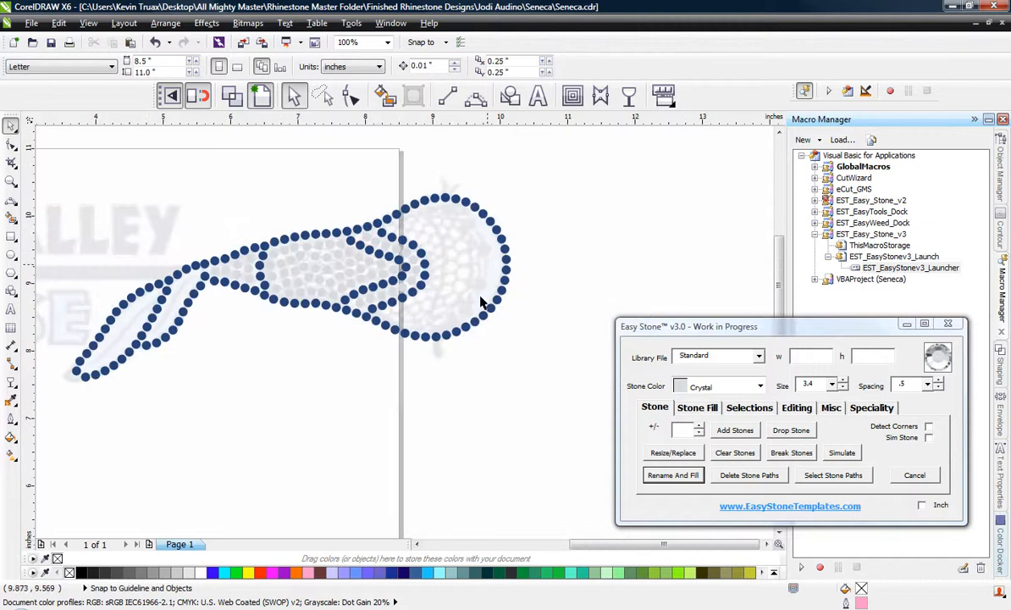
scroll(462, 231, up, 1)
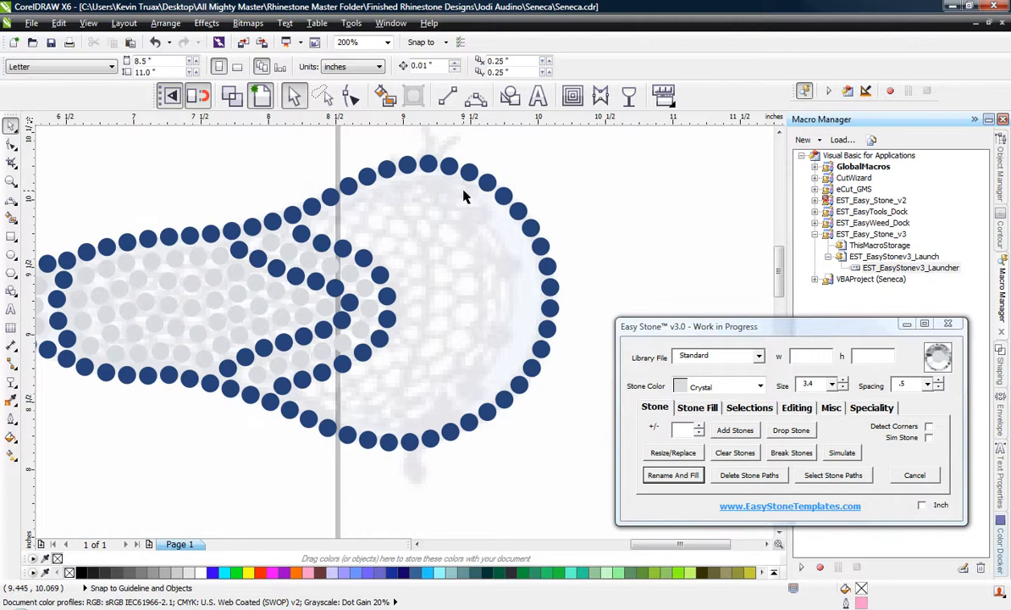
click(476, 99)
drag(489, 215, 490, 340)
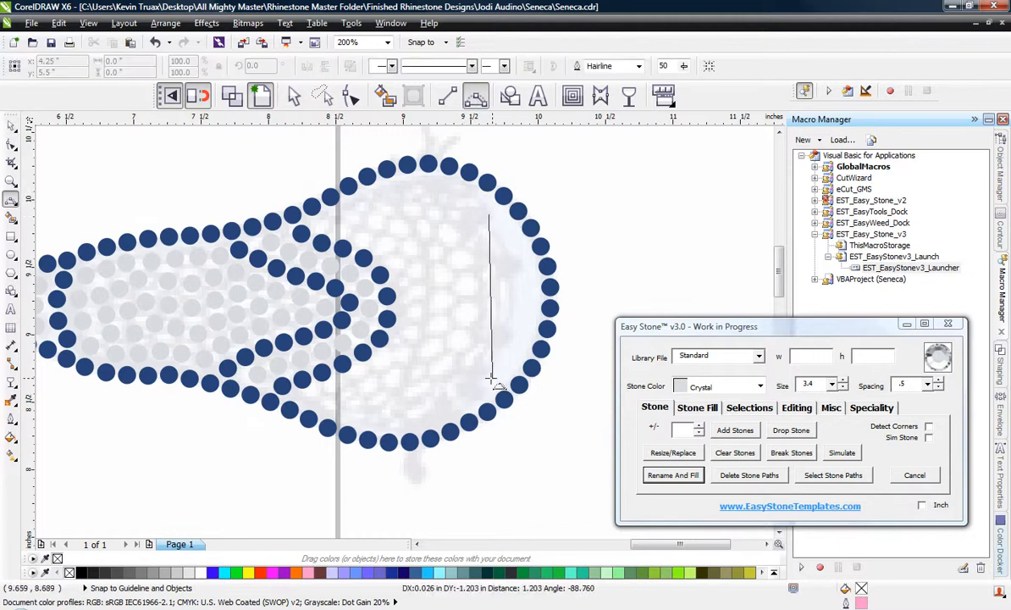
drag(489, 379, 491, 384)
click(527, 295)
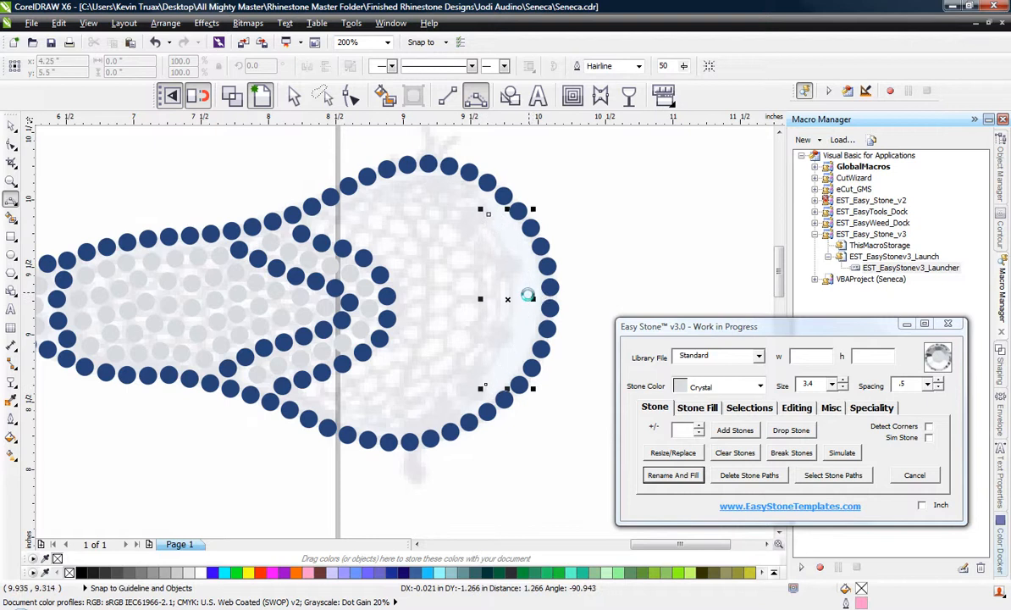
click(731, 431)
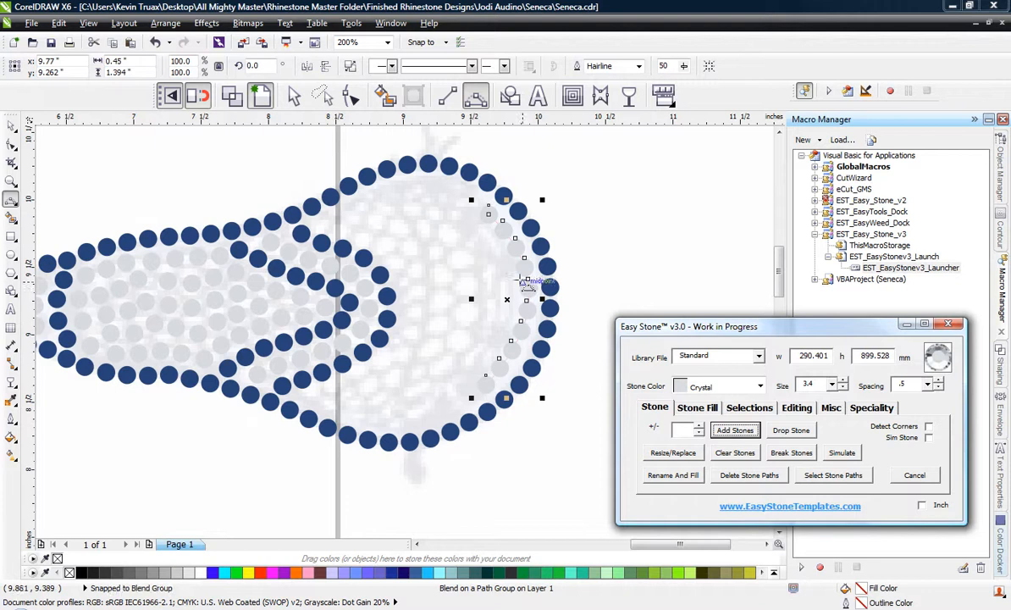
Nudge the arc of Crystal stones slightly right and down to centre it within the head's blue outline.
click(11, 125)
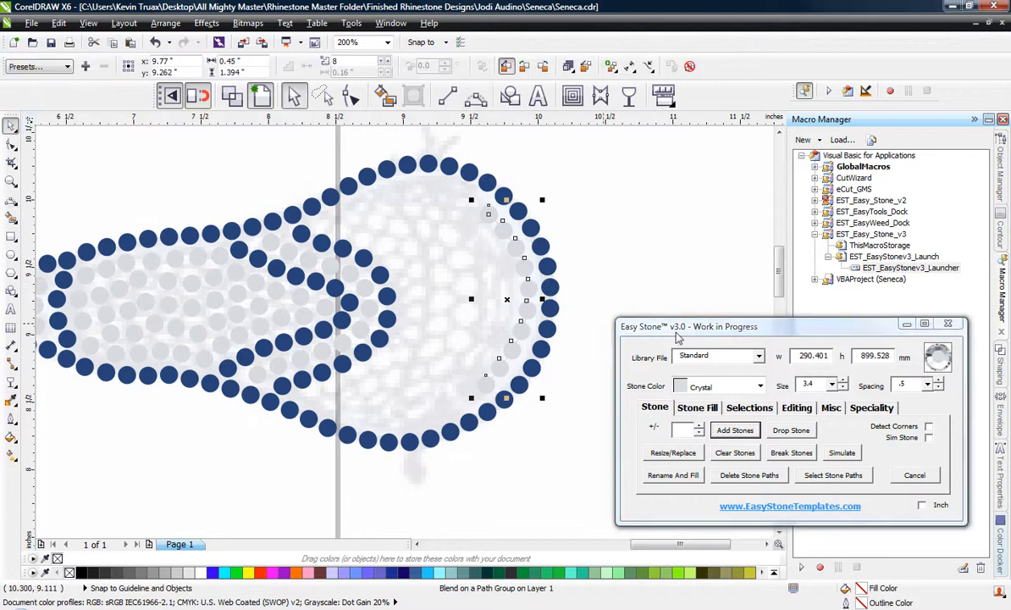
scroll(458, 259, up, 2)
scroll(652, 254, up, 2)
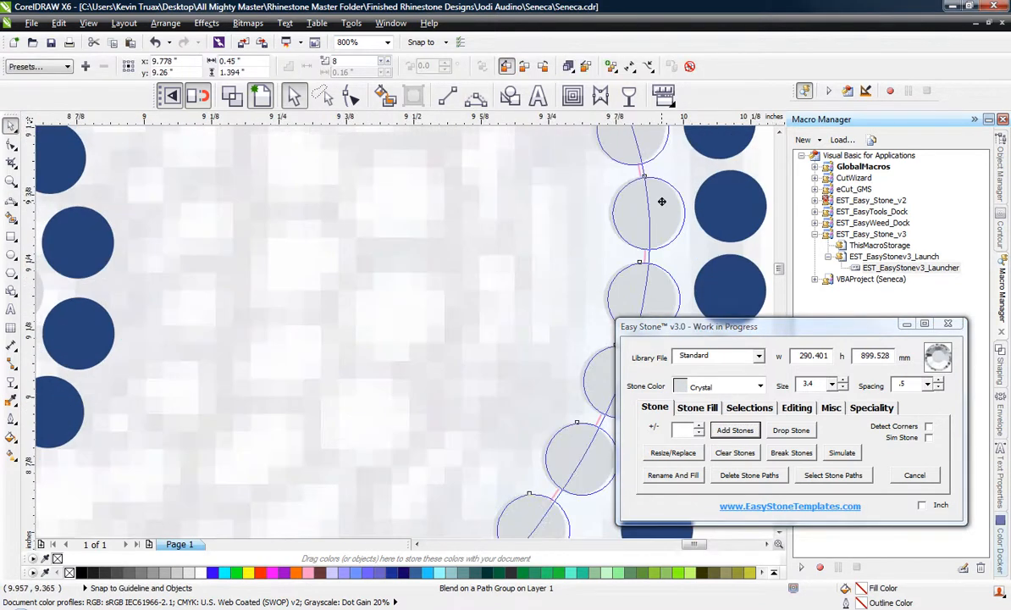
scroll(448, 223, down, 2)
scroll(544, 290, up, 1)
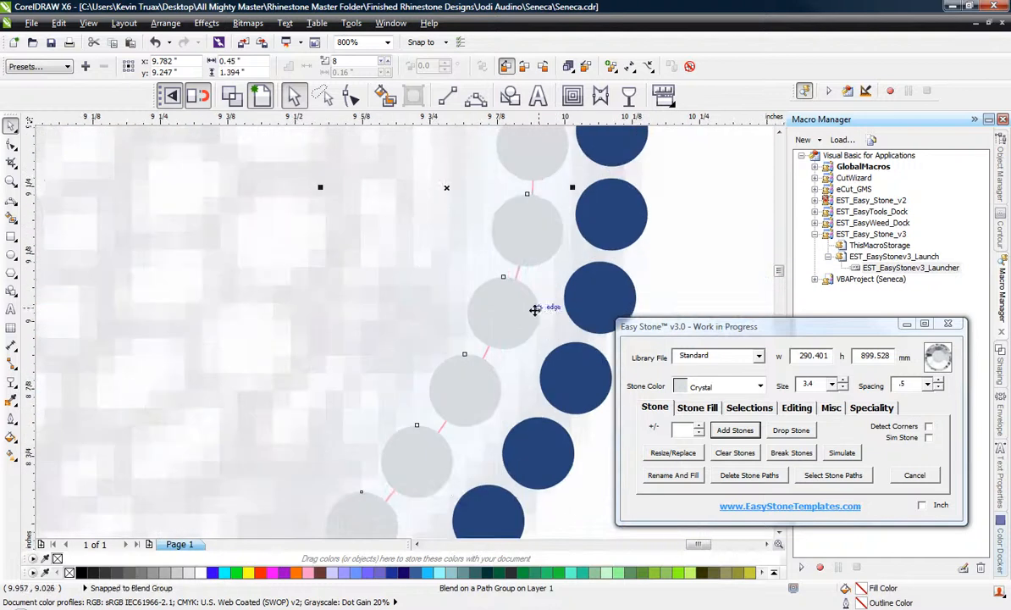
scroll(518, 318, down, 4)
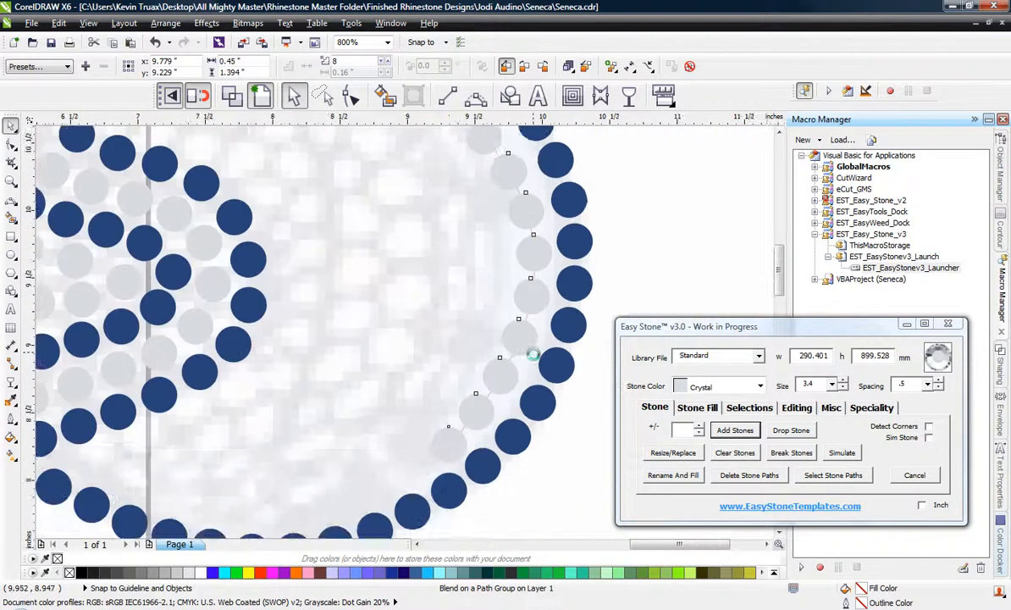
scroll(538, 275, up, 1)
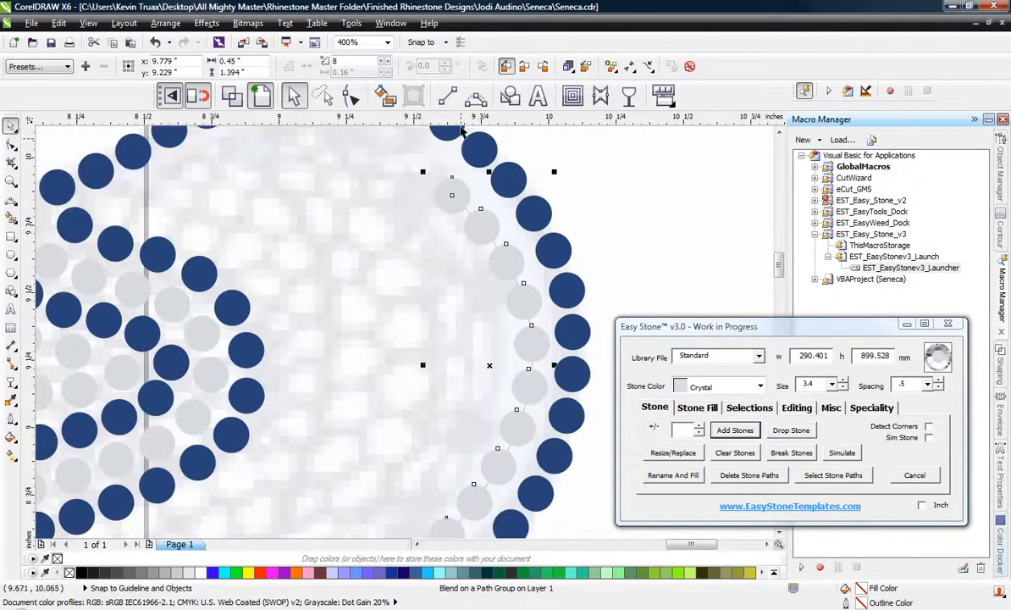
Reshape the Crystal arc's path by moving its upper end node outward and adjusting the lower curve handle to follow the blue outline.
click(351, 96)
scroll(490, 202, up, 1)
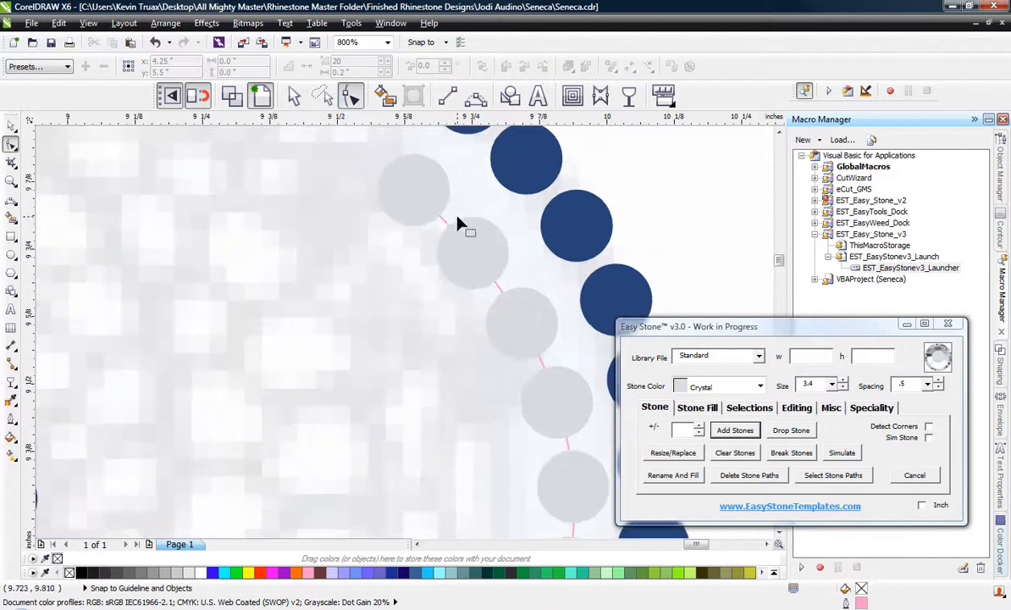
click(415, 203)
drag(413, 189, 427, 177)
scroll(407, 144, down, 1)
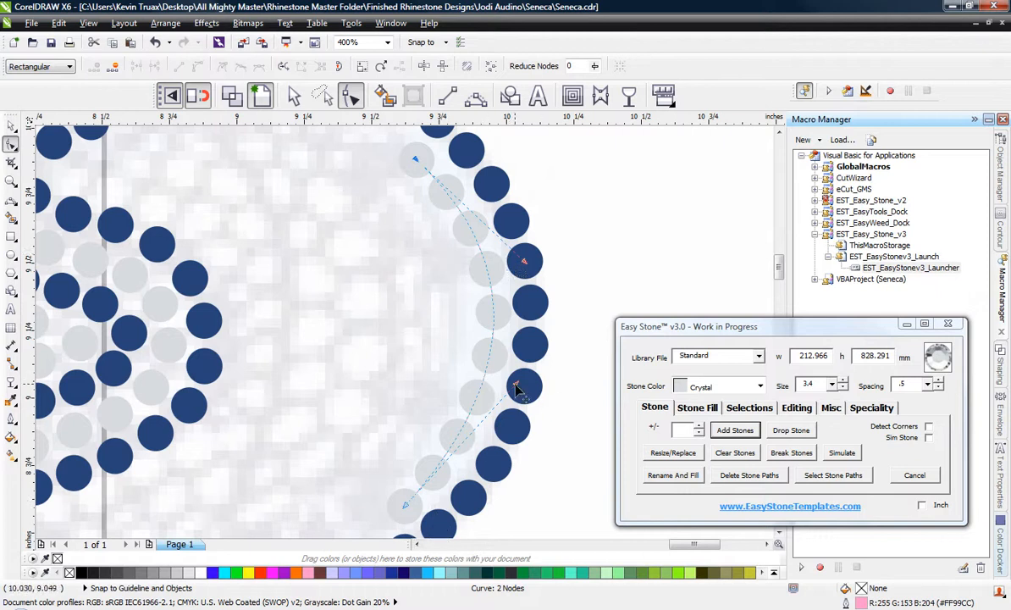
mouse_move(516, 387)
mouse_down()
mouse_move(271, 357)
mouse_move(426, 361)
mouse_move(510, 414)
mouse_move(512, 400)
mouse_up()
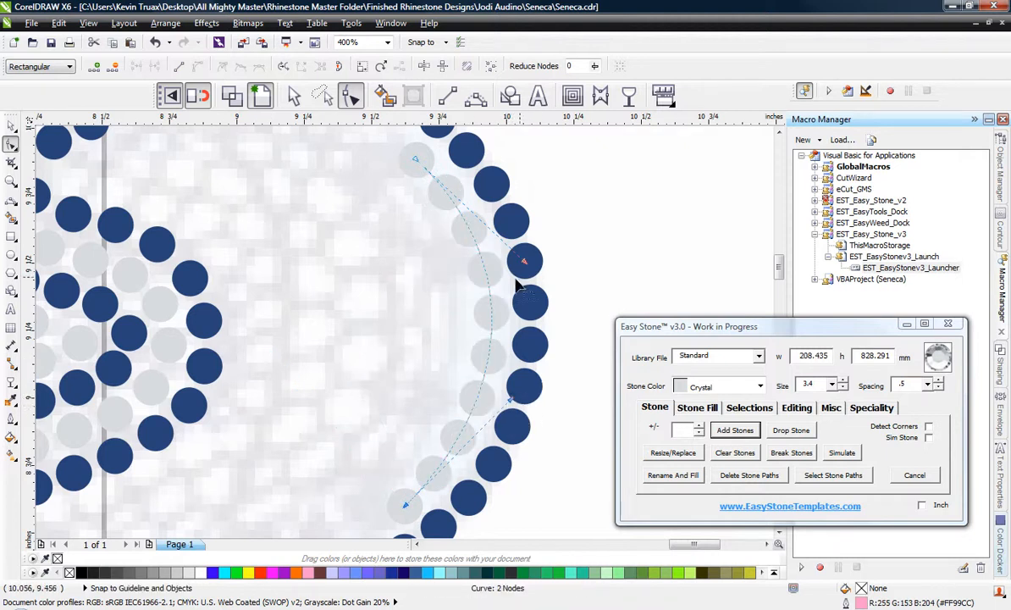
scroll(519, 286, down, 1)
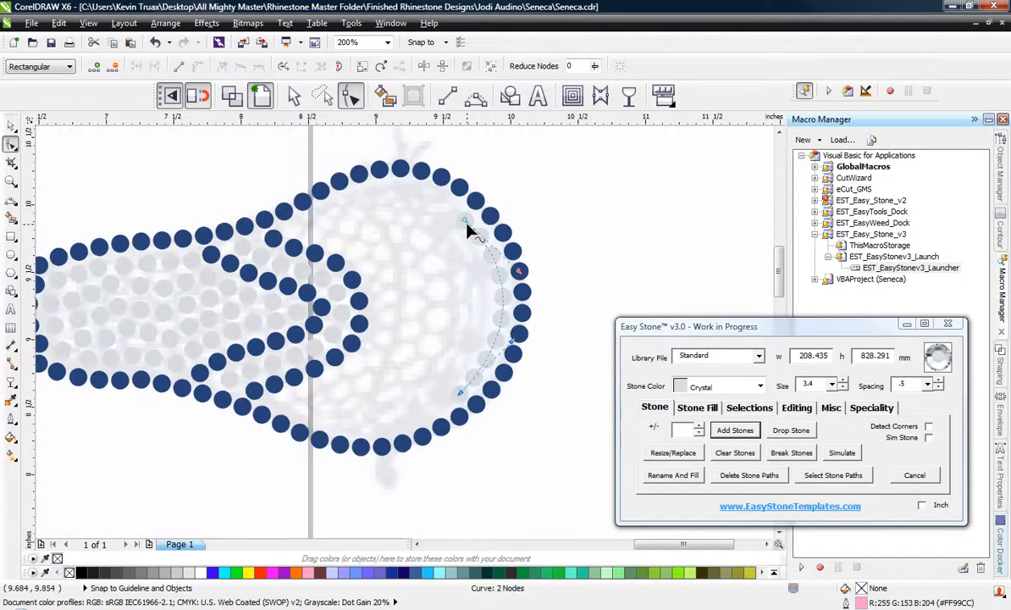
scroll(468, 225, up, 1)
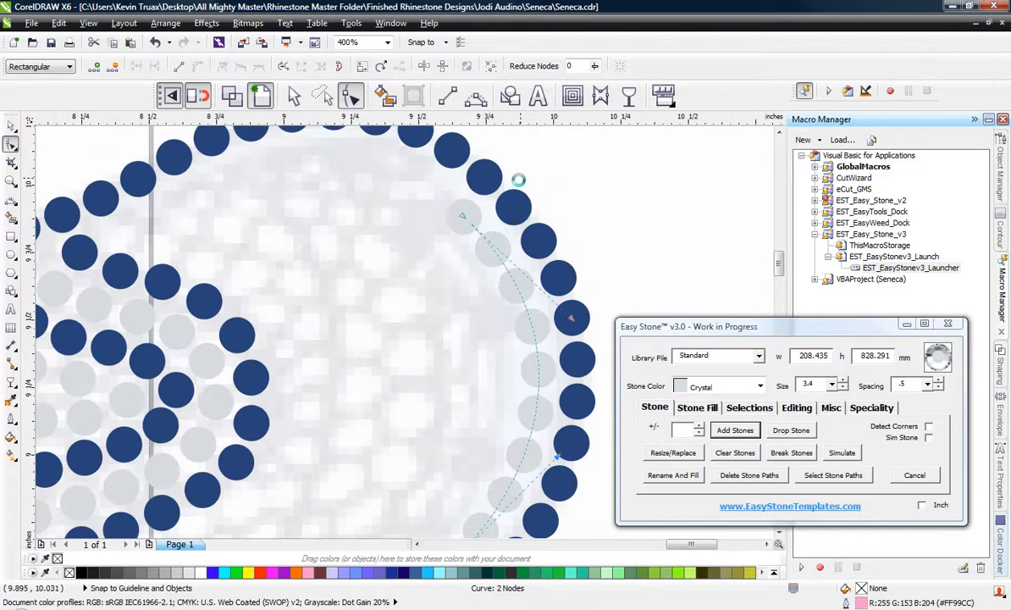
scroll(519, 179, down, 1)
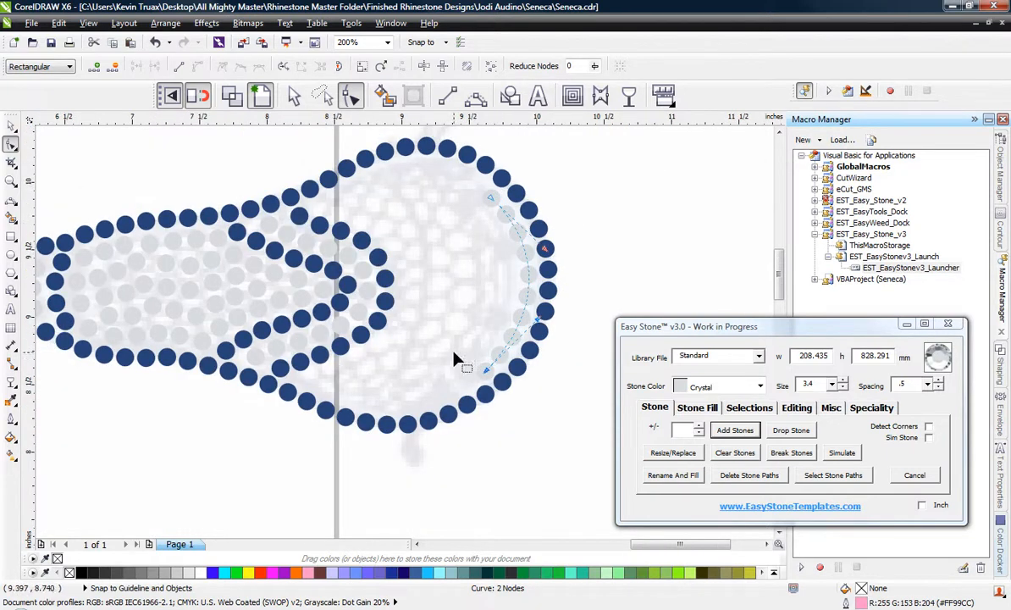
click(12, 127)
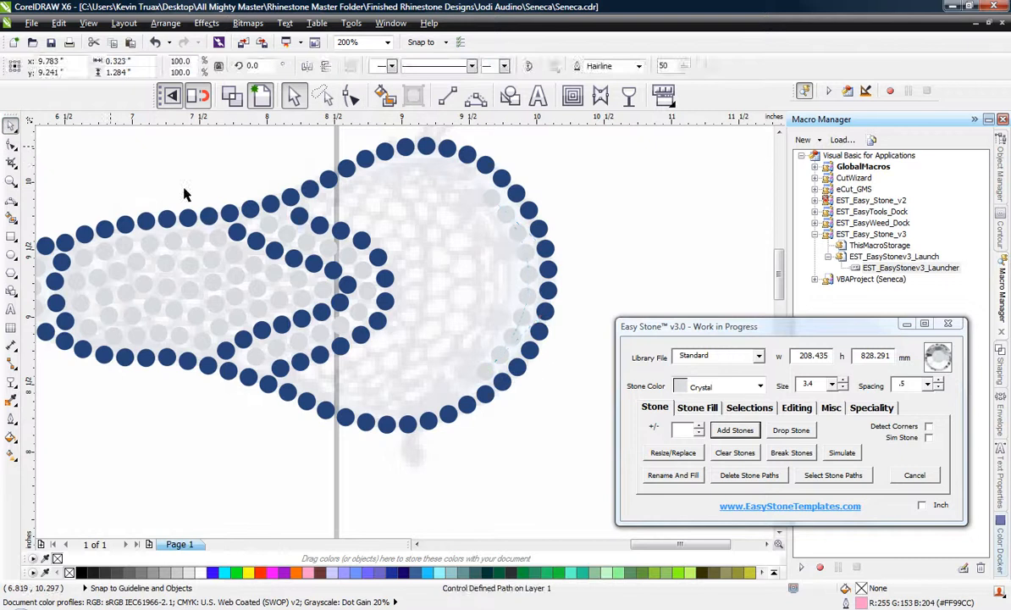
click(187, 191)
Draw a short three-point curve, about 0.08 by 0.15 inches, just inside the upper end of the Crystal arc.
scroll(514, 157, up, 1)
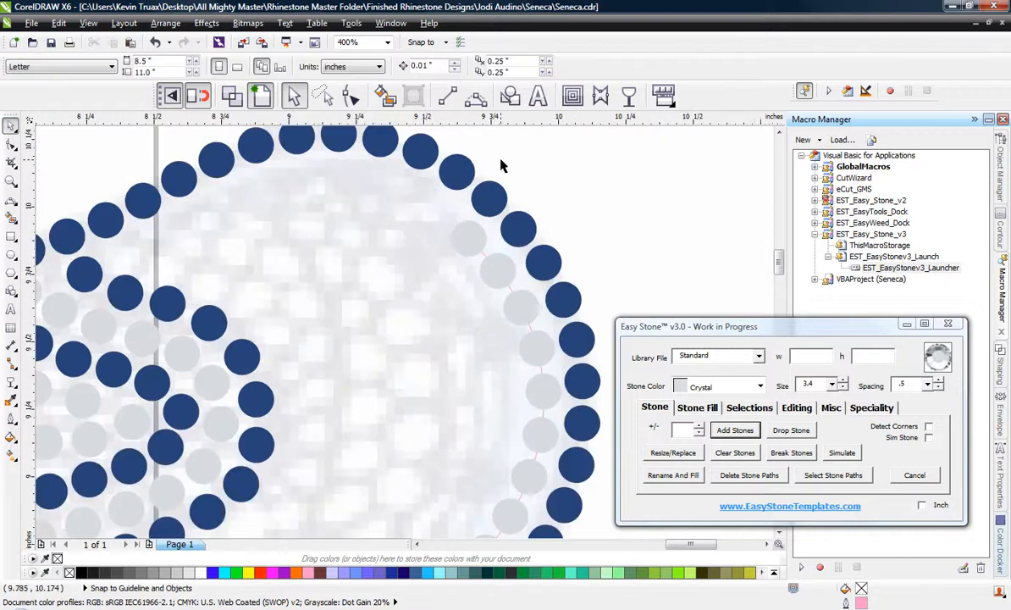
click(476, 99)
click(434, 200)
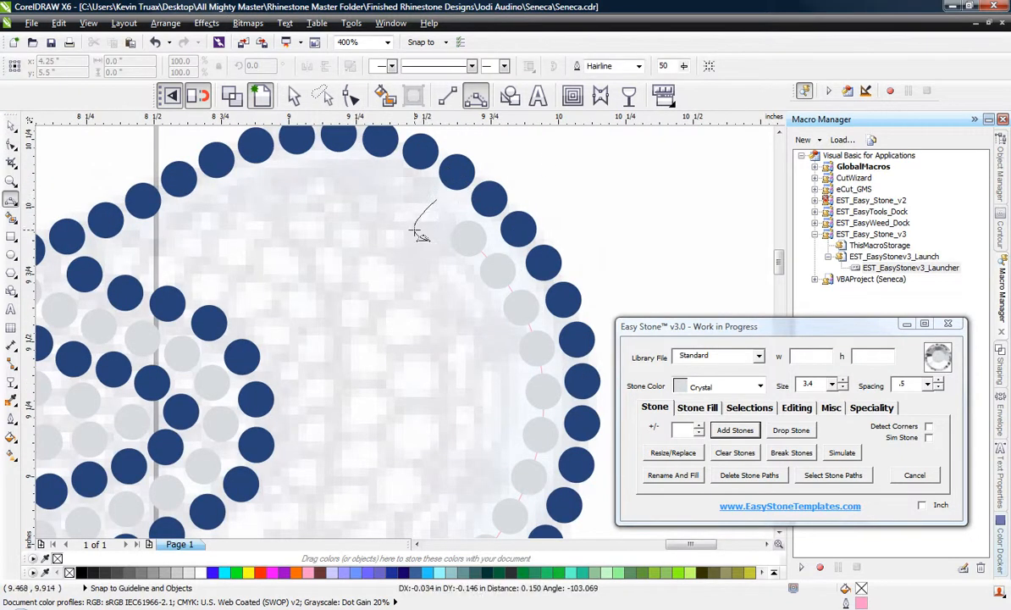
click(430, 244)
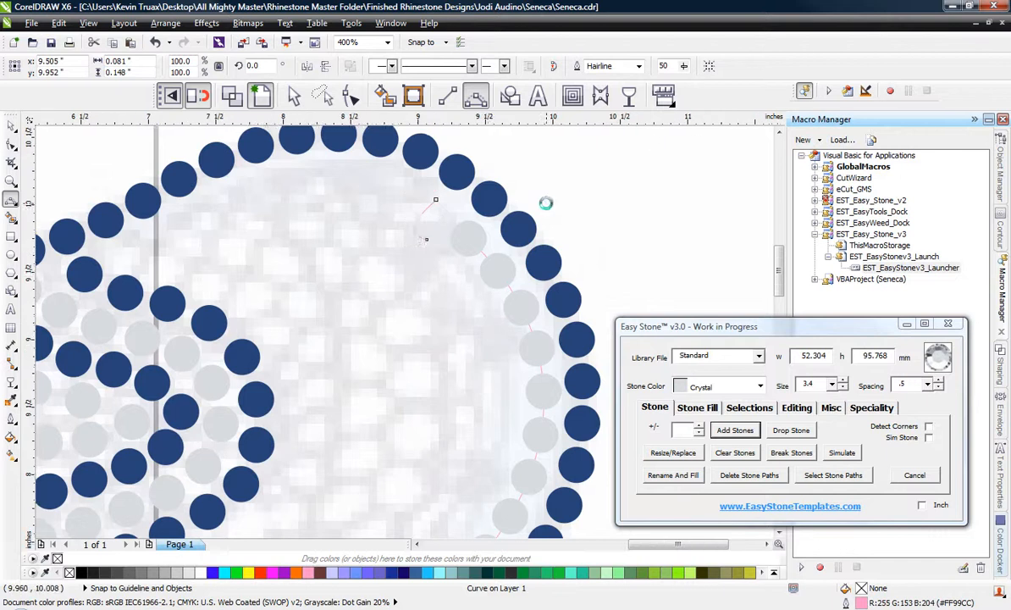
scroll(534, 212, down, 2)
scroll(466, 220, up, 2)
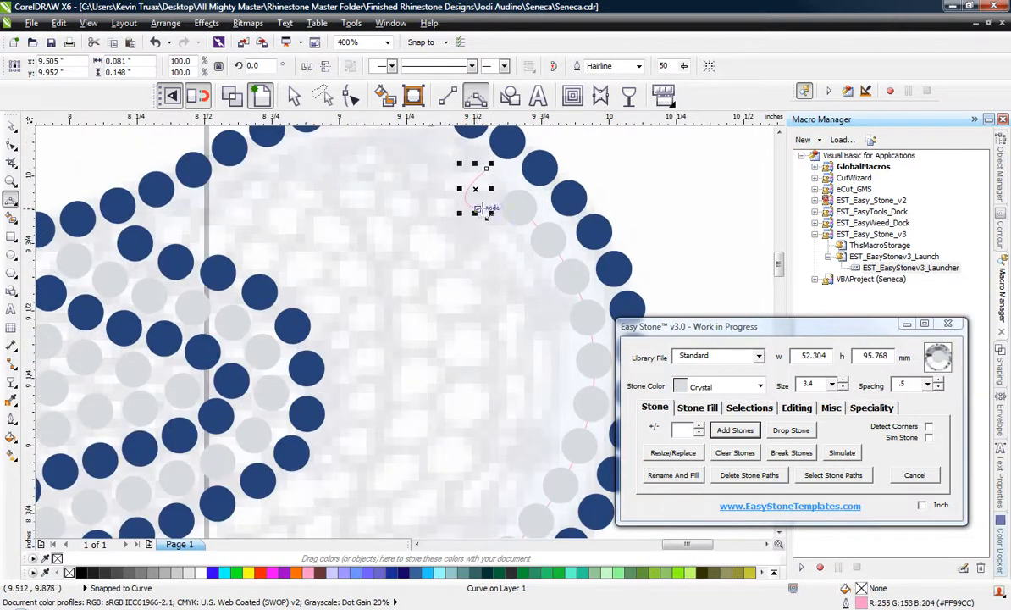
Extend the short curve from its lower node with a long three-point arc running down inside the Crystal row.
drag(485, 213, 487, 506)
click(549, 356)
scroll(549, 364, down, 2)
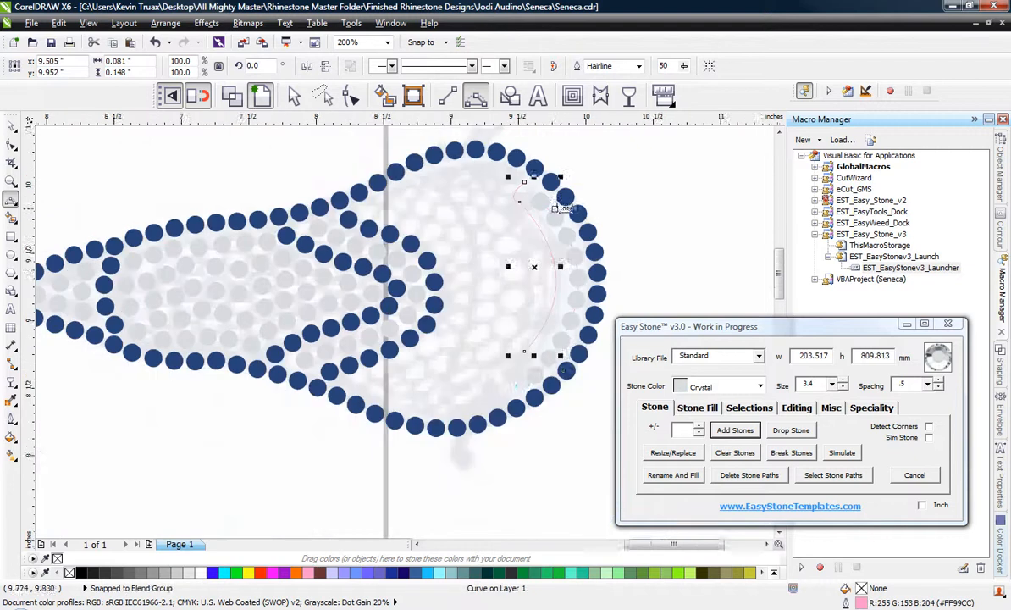
Extend the long arc from its lower end with a short three-point curve bending back toward the head's lower outline.
scroll(544, 367, up, 4)
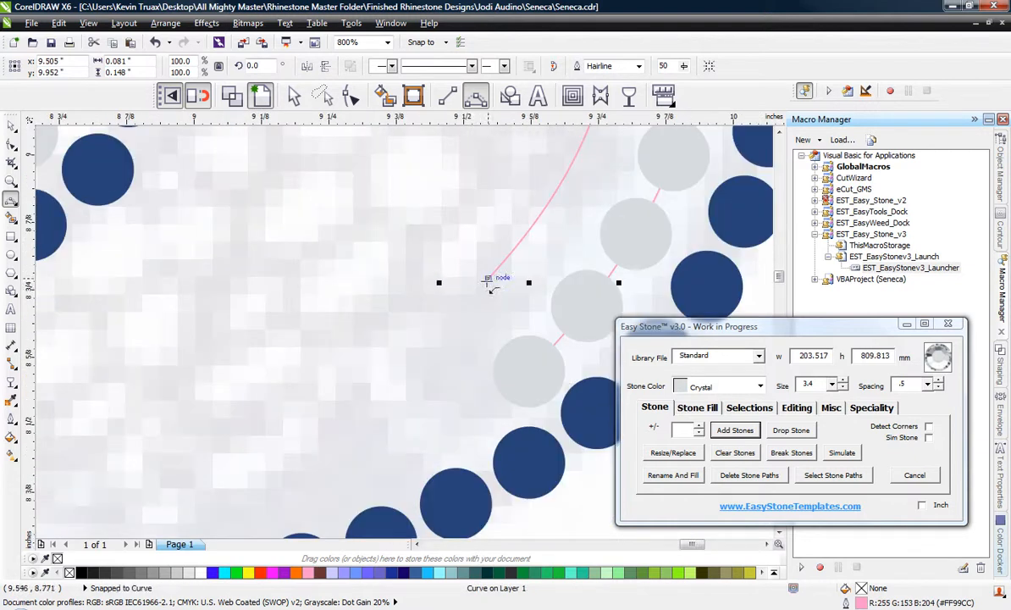
drag(442, 420, 482, 428)
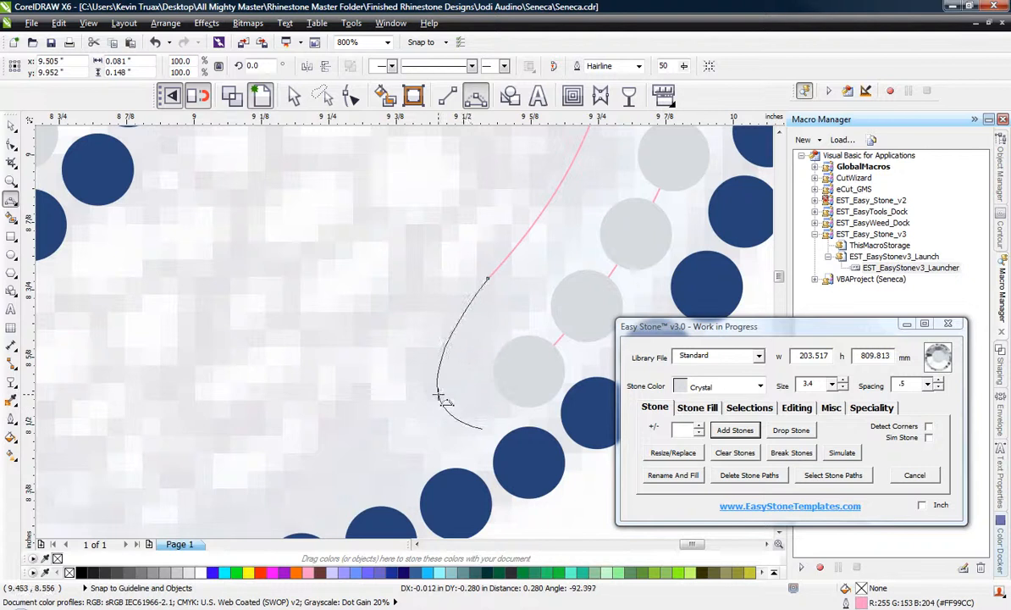
click(431, 359)
scroll(430, 359, down, 4)
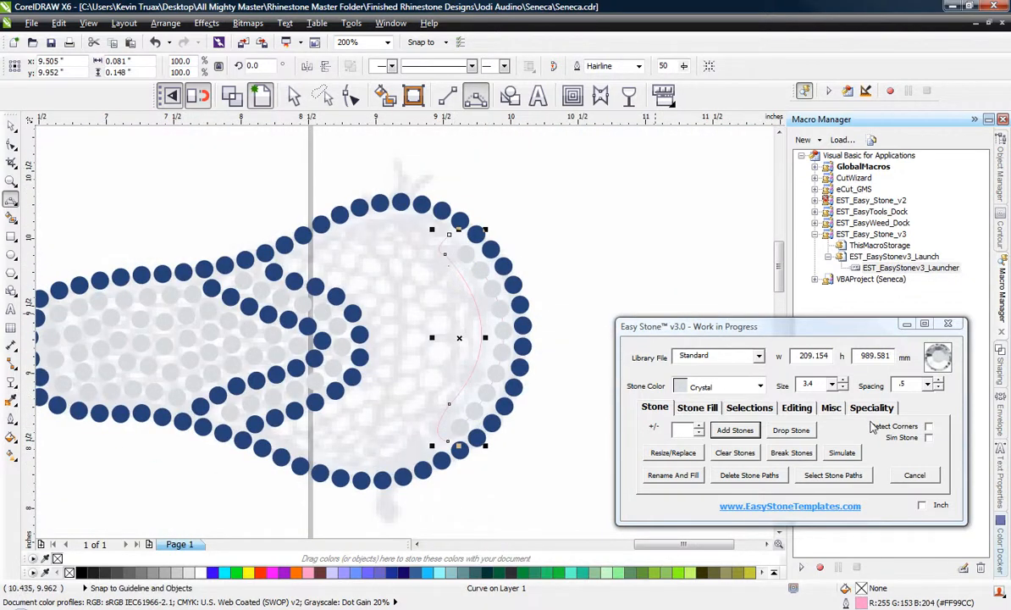
Set the stone color to Cobalt Blue and add stones along the new inner curve.
click(737, 386)
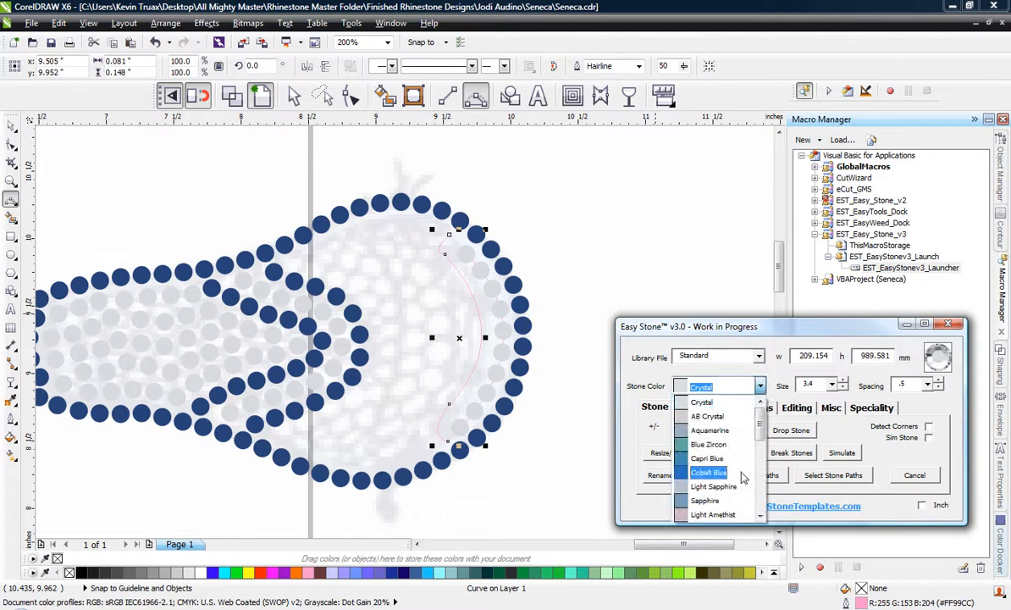
click(709, 473)
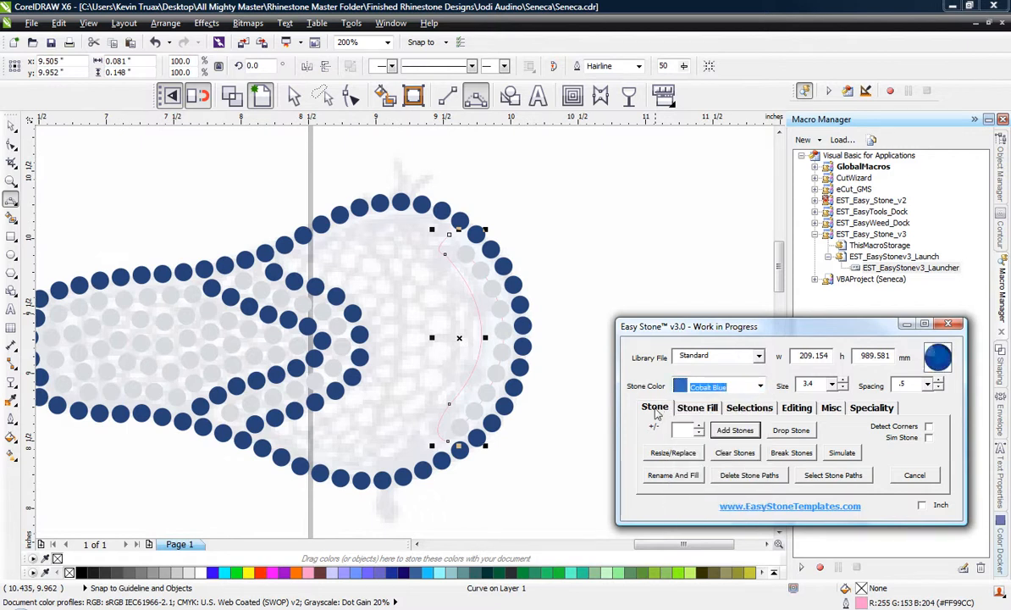
click(736, 430)
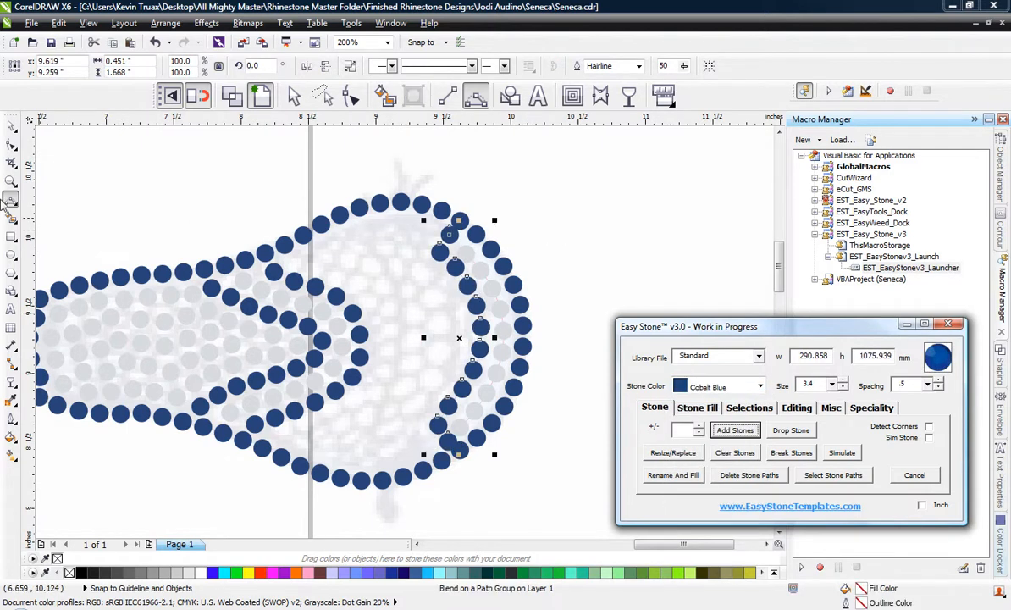
Select the stones at the outer end of the head and delete their stone paths.
click(12, 127)
click(627, 203)
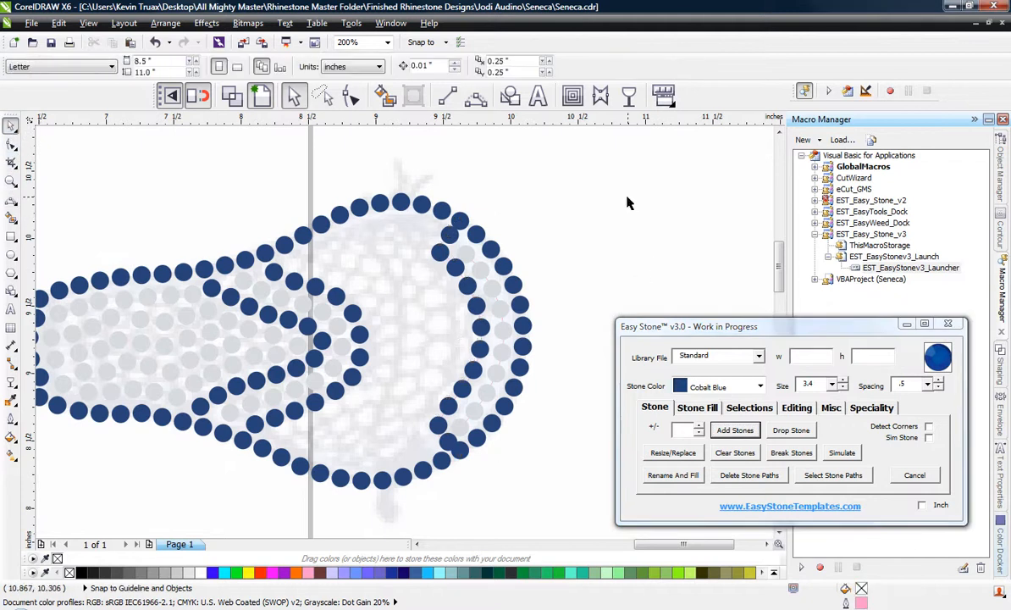
drag(623, 195, 373, 478)
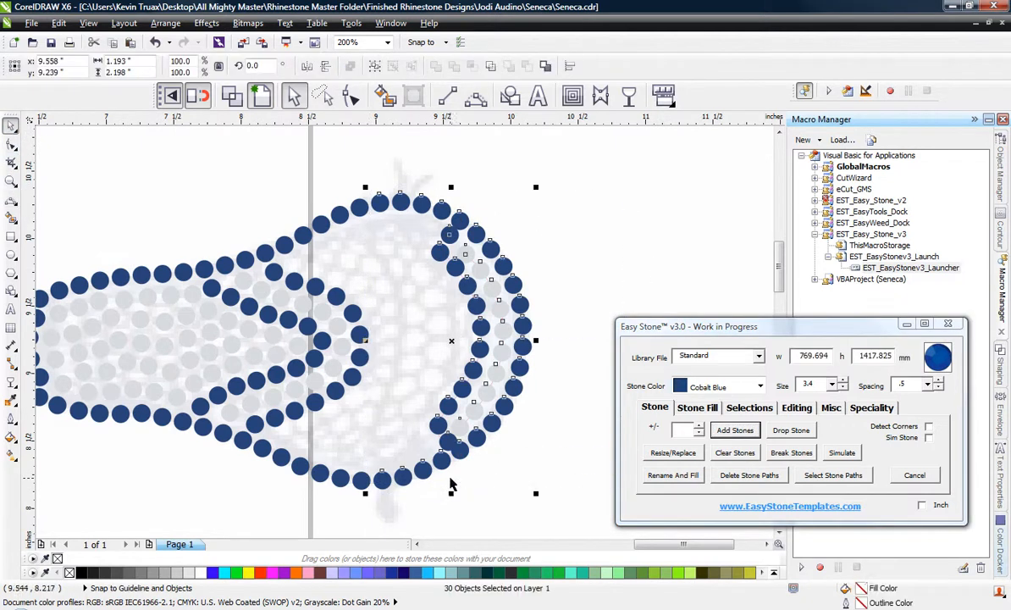
click(762, 477)
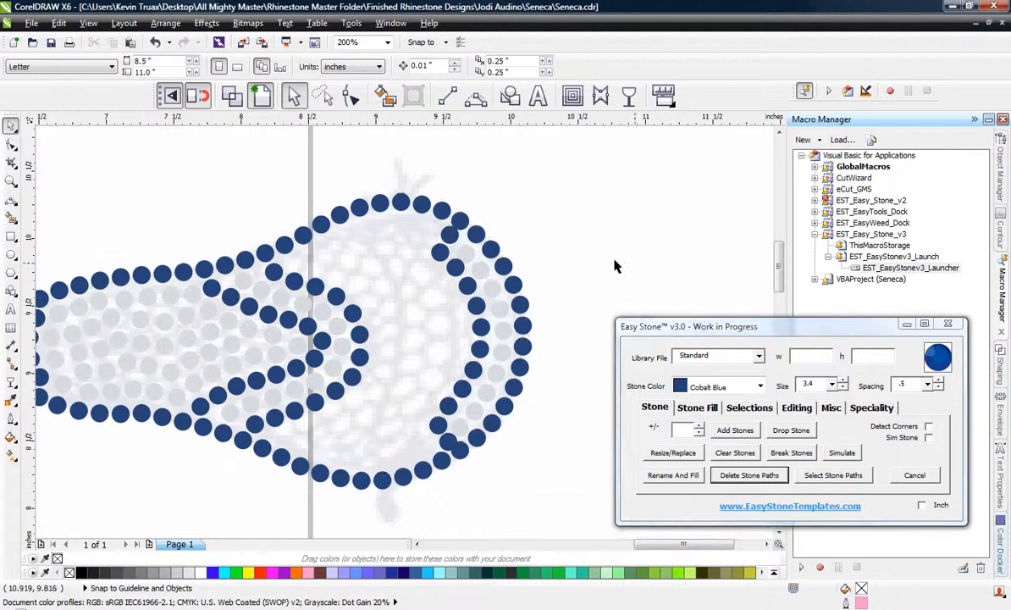
Respace the upper stones of the inner blue row, deleting the surplus overlapping stone and moving the next one up.
scroll(452, 266, up, 2)
scroll(463, 198, up, 1)
drag(468, 198, 474, 228)
drag(362, 325, 406, 380)
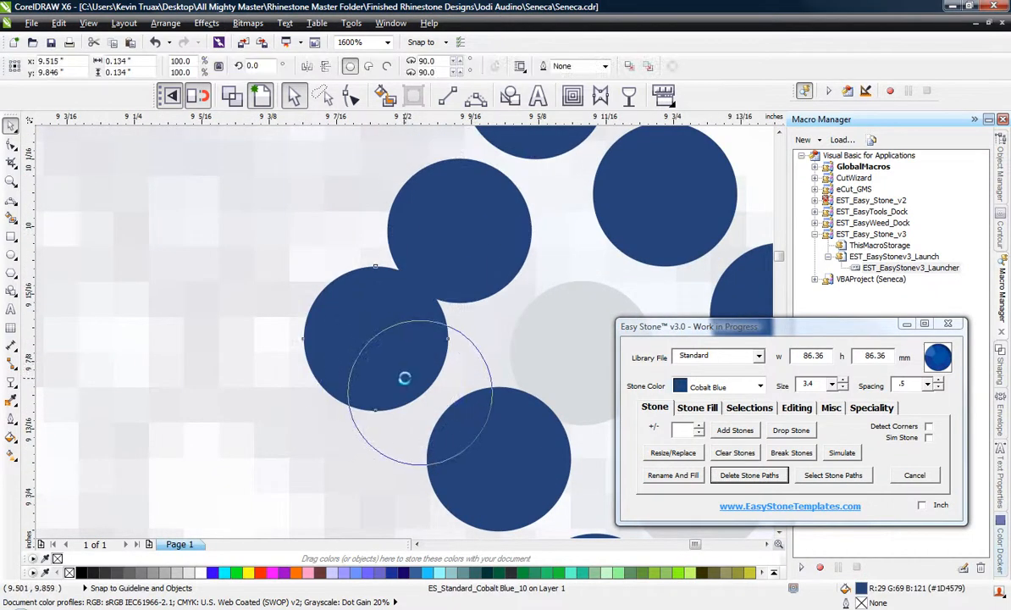
scroll(336, 278, down, 1)
scroll(418, 378, up, 1)
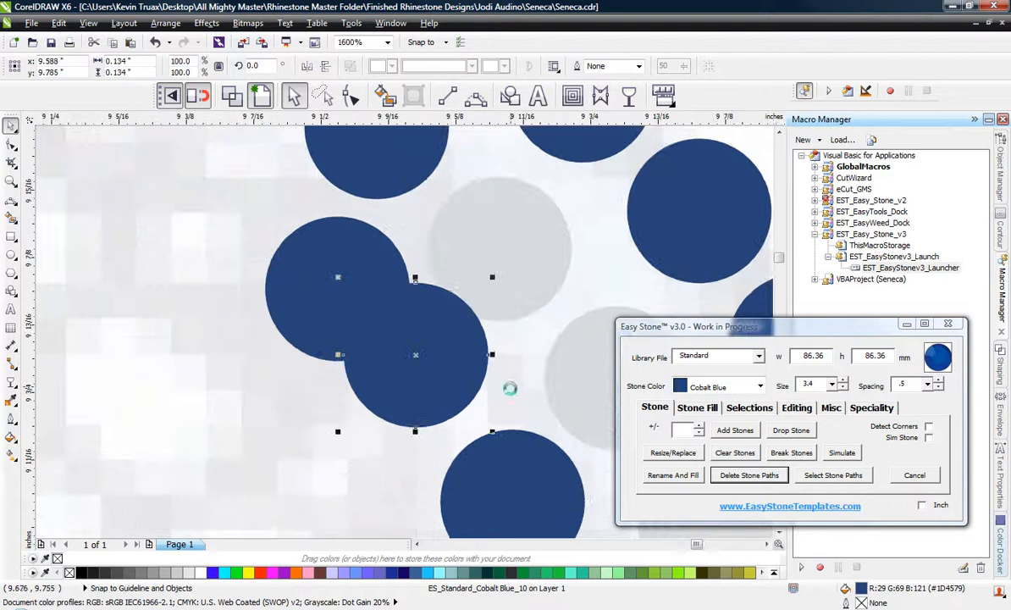
key(Delete)
drag(542, 479, 483, 394)
scroll(402, 335, down, 2)
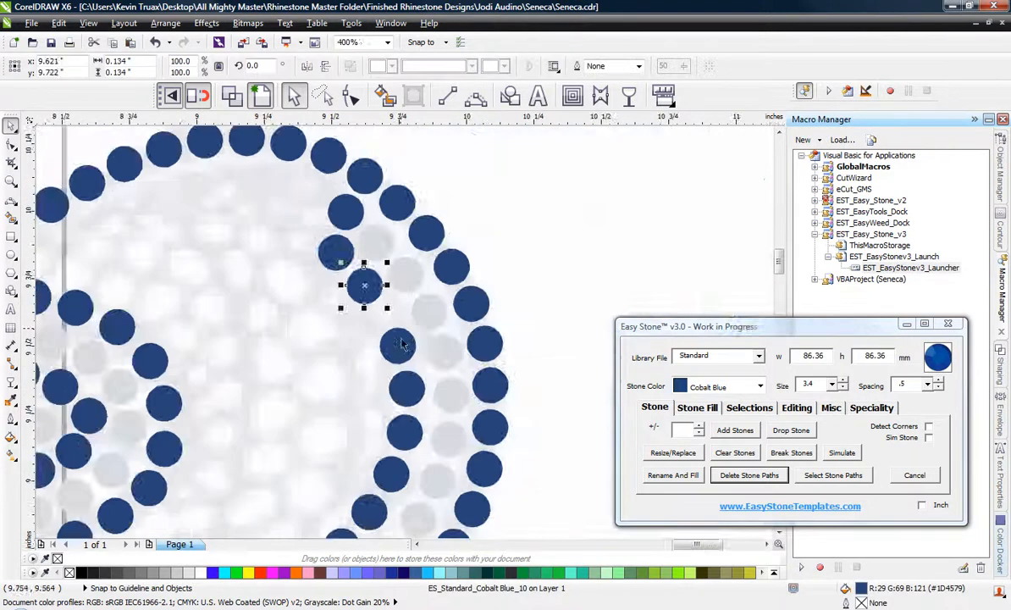
Move the upper-middle stones of the inner blue row upward one by one to close the gap evenly.
scroll(401, 340, up, 2)
drag(403, 338, 365, 254)
drag(442, 468, 469, 358)
scroll(462, 296, down, 2)
scroll(462, 299, up, 1)
scroll(449, 356, down, 1)
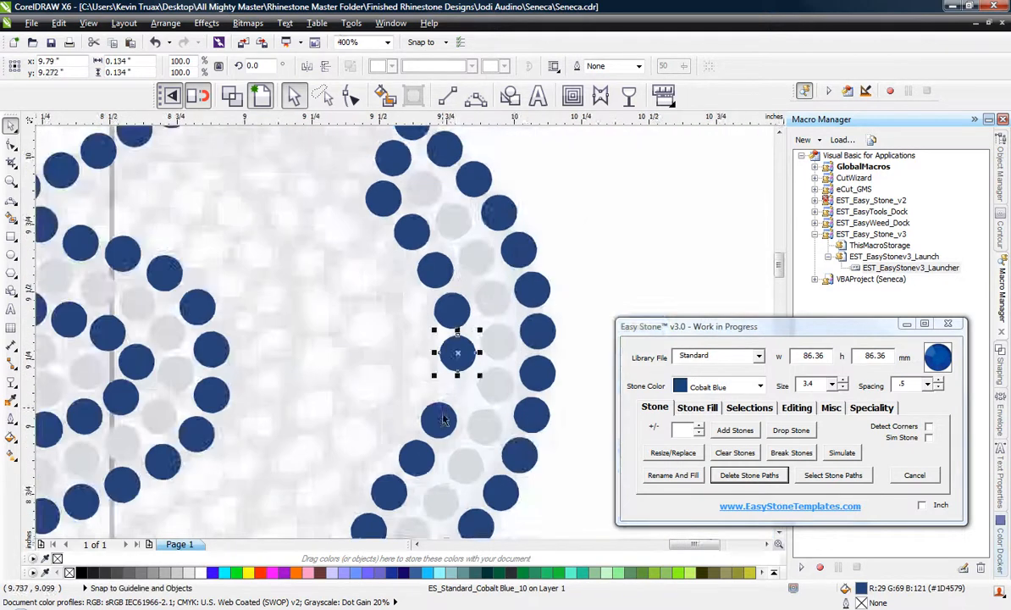
Shift the lower-middle stones of the inner blue row up along the Crystal arc to keep the spacing even.
scroll(442, 418, up, 1)
drag(445, 432, 468, 382)
scroll(439, 329, down, 2)
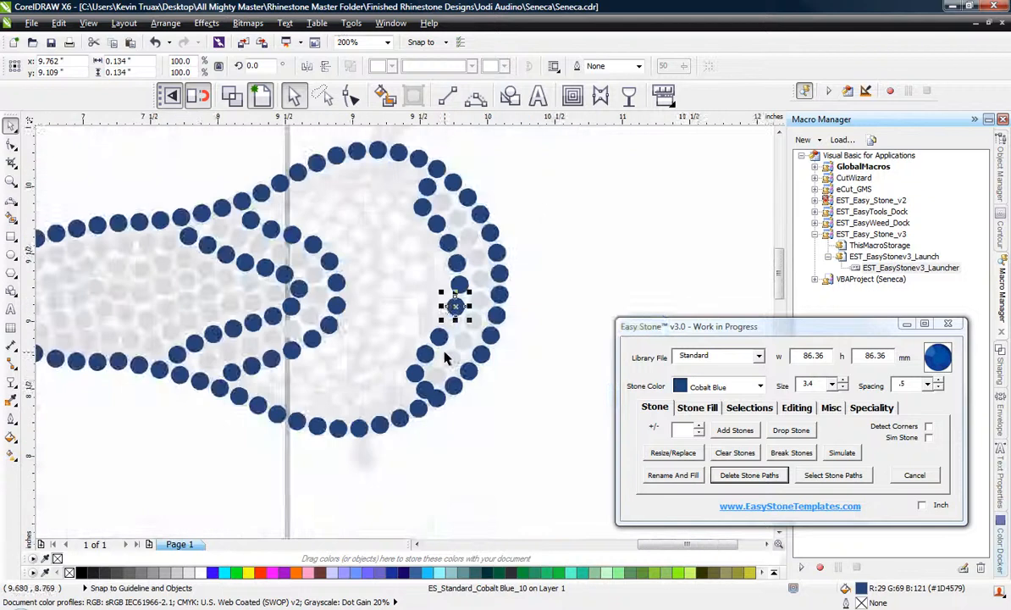
scroll(442, 343, up, 2)
drag(437, 328, 468, 285)
drag(362, 392, 462, 281)
scroll(413, 315, down, 2)
Reposition the last blue stones at the inner row's lower end so they meet the head outline without overlapping.
scroll(354, 357, up, 3)
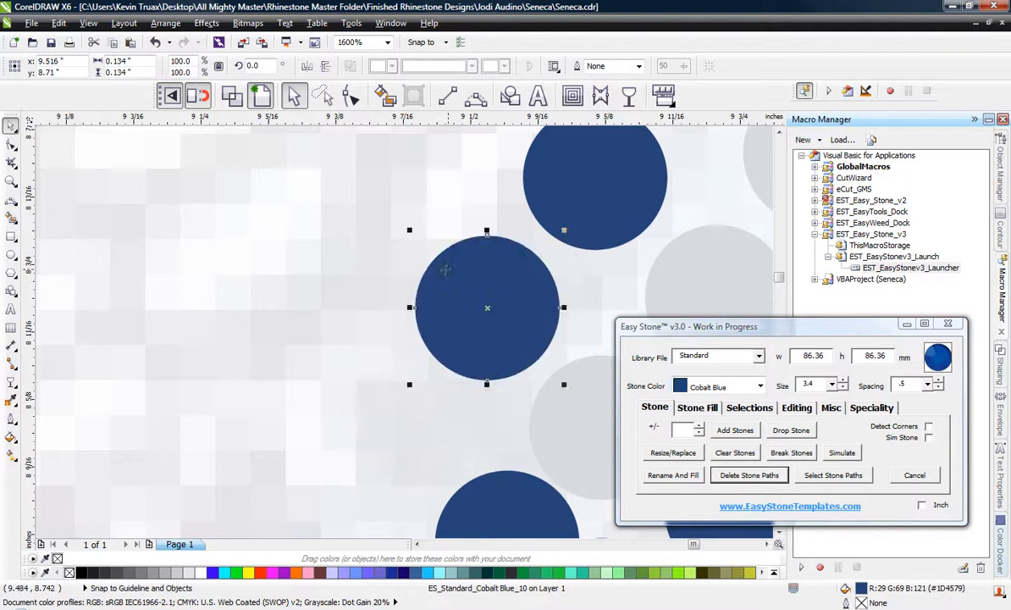
scroll(462, 280, down, 1)
scroll(468, 362, up, 1)
drag(481, 425, 426, 377)
scroll(423, 314, down, 3)
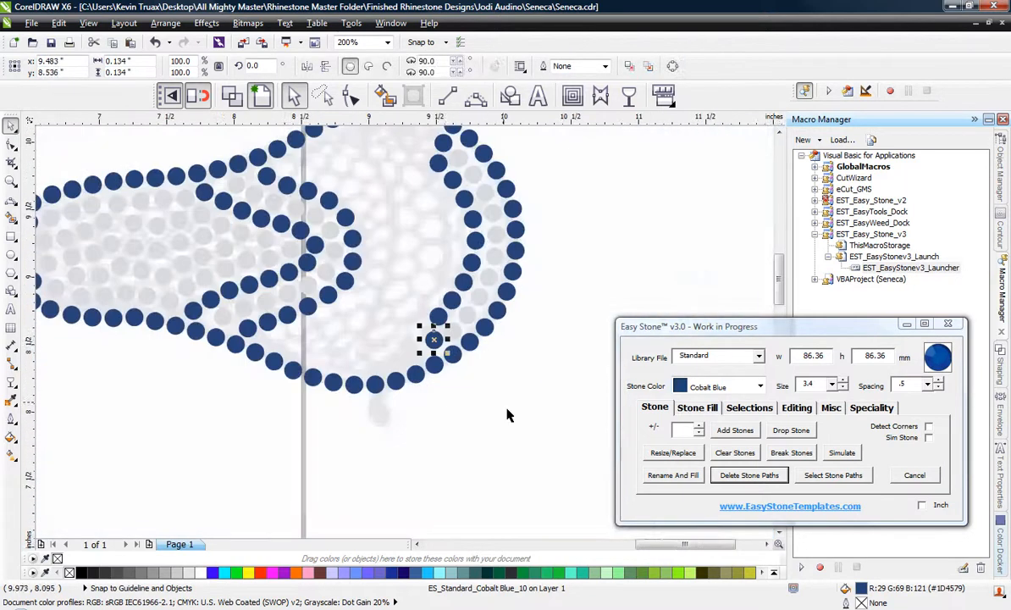
click(508, 415)
scroll(448, 296, up, 3)
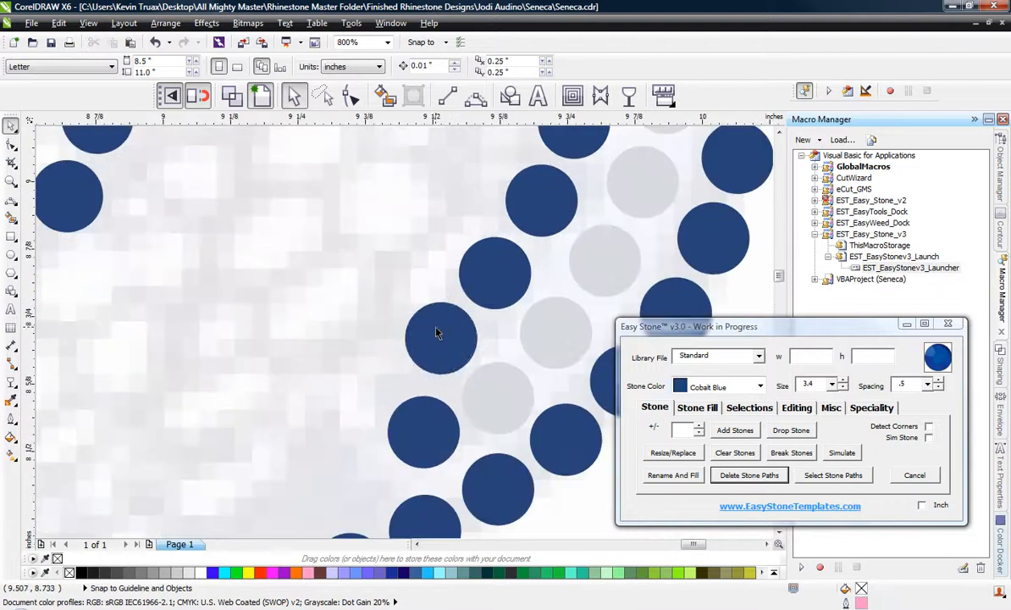
click(428, 339)
scroll(440, 356, down, 3)
click(521, 469)
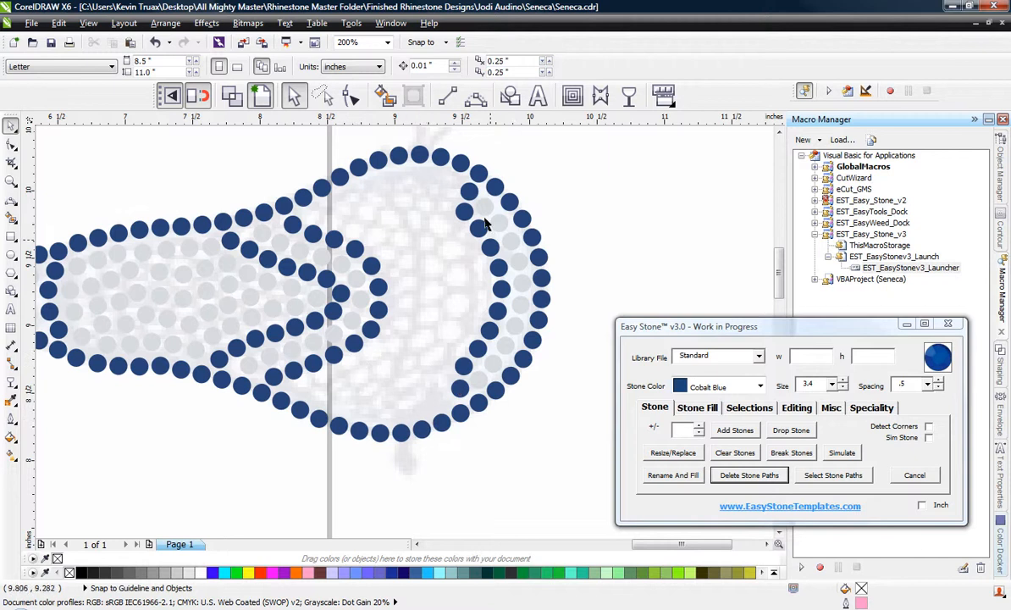
Fill the head's interior with staggered copies of a Crystal stone, working from the upper outline down to the lower one.
scroll(347, 170, up, 1)
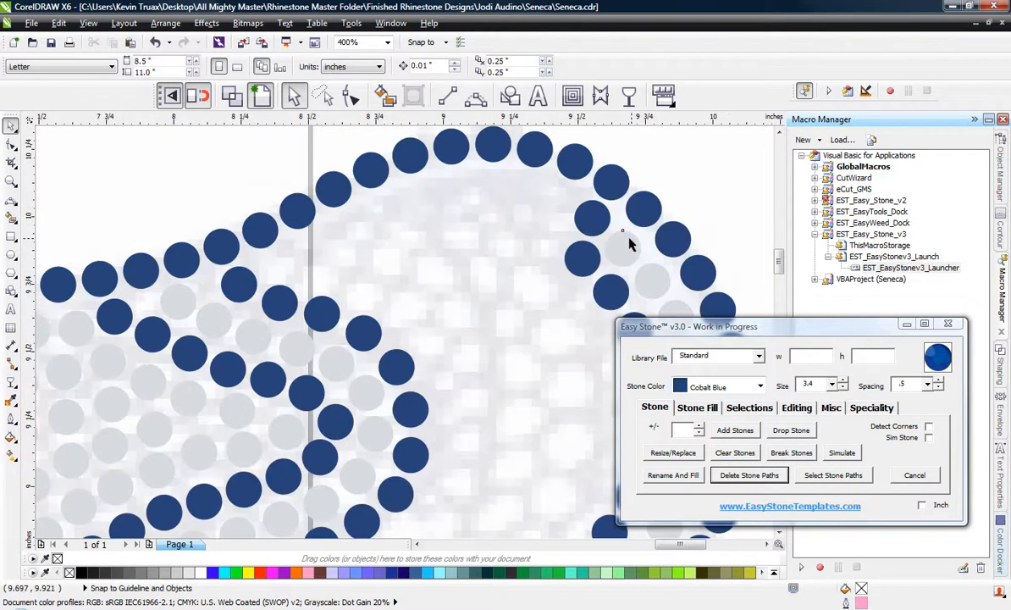
drag(629, 244, 587, 315)
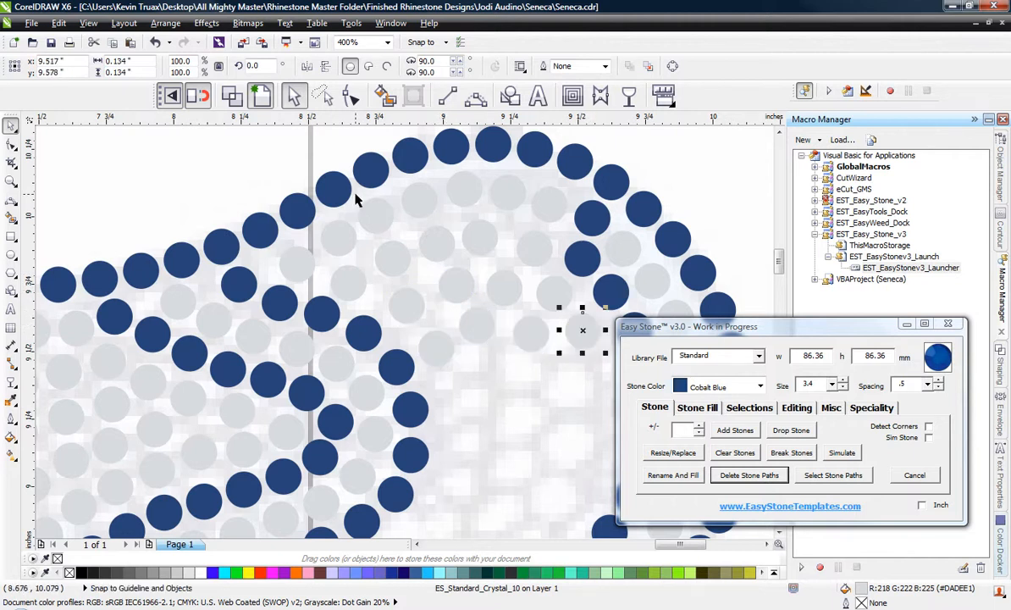
scroll(356, 194, down, 1)
scroll(479, 292, up, 1)
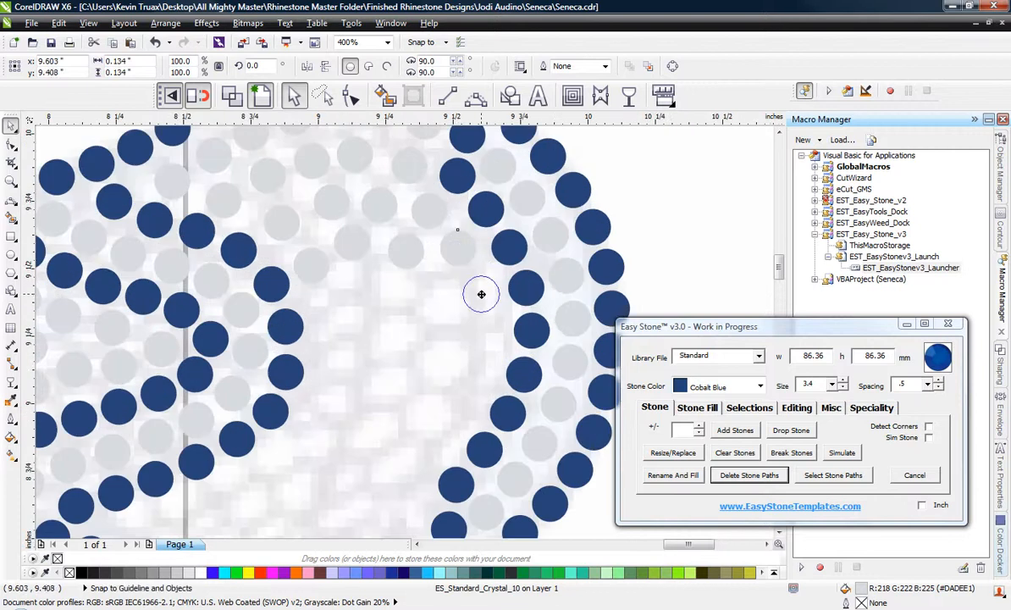
drag(482, 292, 480, 320)
scroll(462, 221, down, 1)
scroll(411, 324, up, 1)
drag(531, 232, 384, 389)
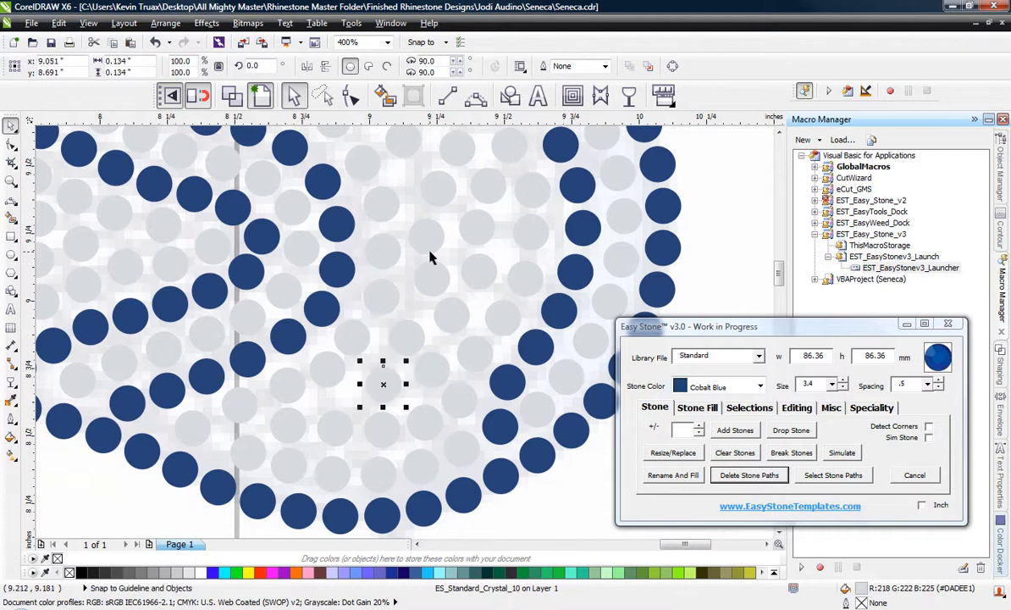
Nudge the Crystal stones near the head's lower outline to even out their spacing.
scroll(429, 257, down, 3)
scroll(326, 351, up, 5)
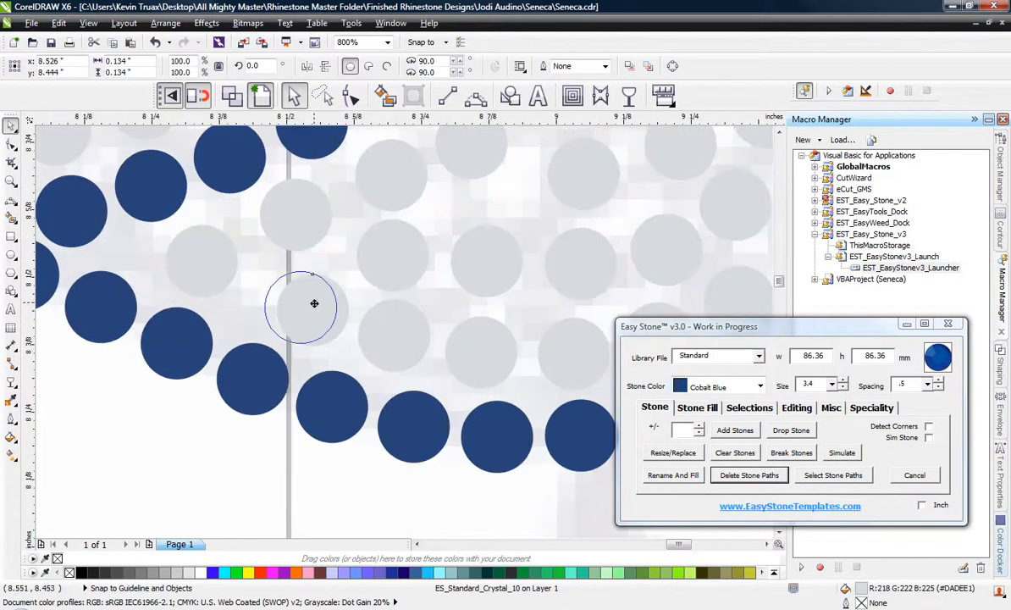
drag(314, 303, 300, 305)
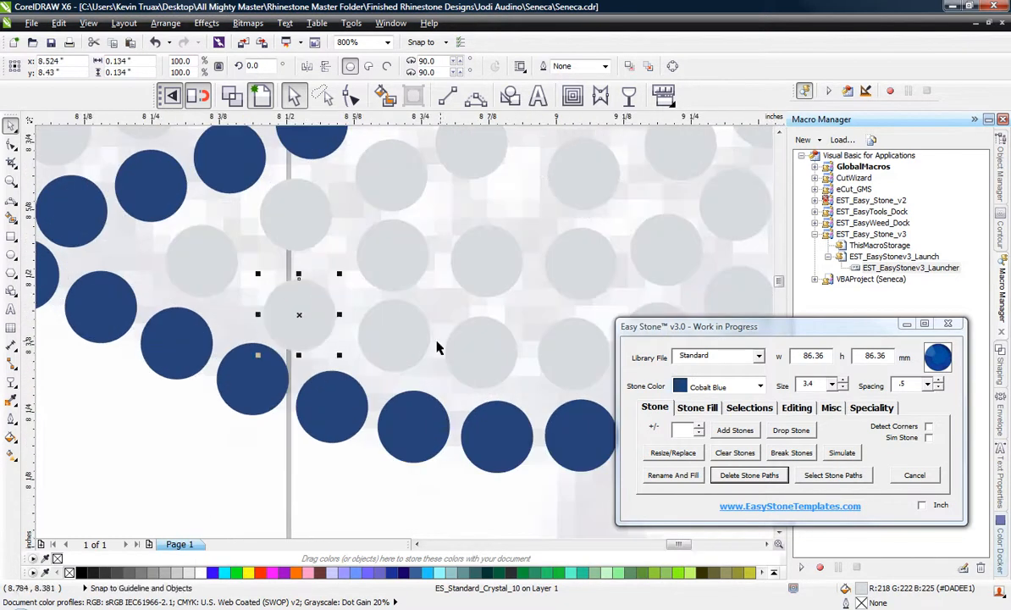
drag(389, 350, 413, 322)
click(379, 342)
scroll(406, 337, up, 3)
scroll(316, 286, down, 1)
mouse_move(456, 239)
mouse_down()
mouse_move(466, 233)
mouse_move(452, 224)
mouse_up()
click(546, 258)
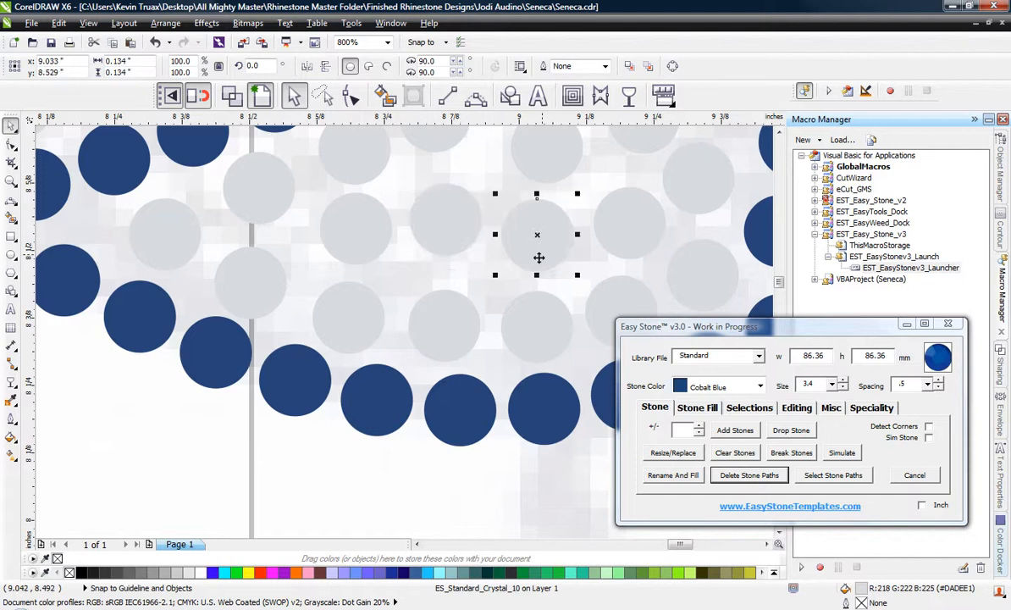
Nudge a Crystal stone in the lower middle of the head into even spacing and clear the selection.
scroll(546, 259, down, 2)
scroll(546, 247, up, 2)
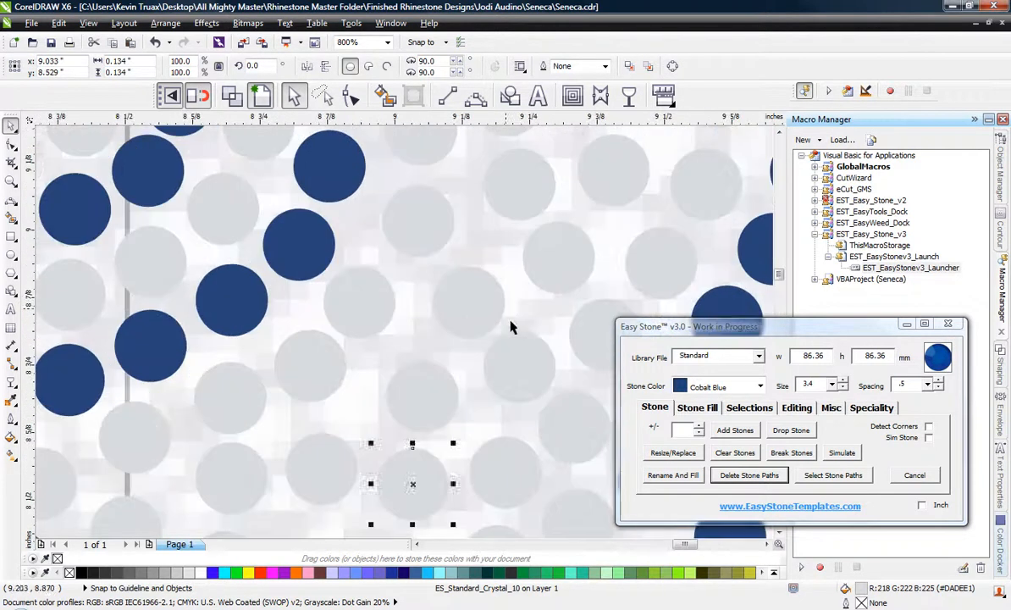
scroll(448, 302, down, 2)
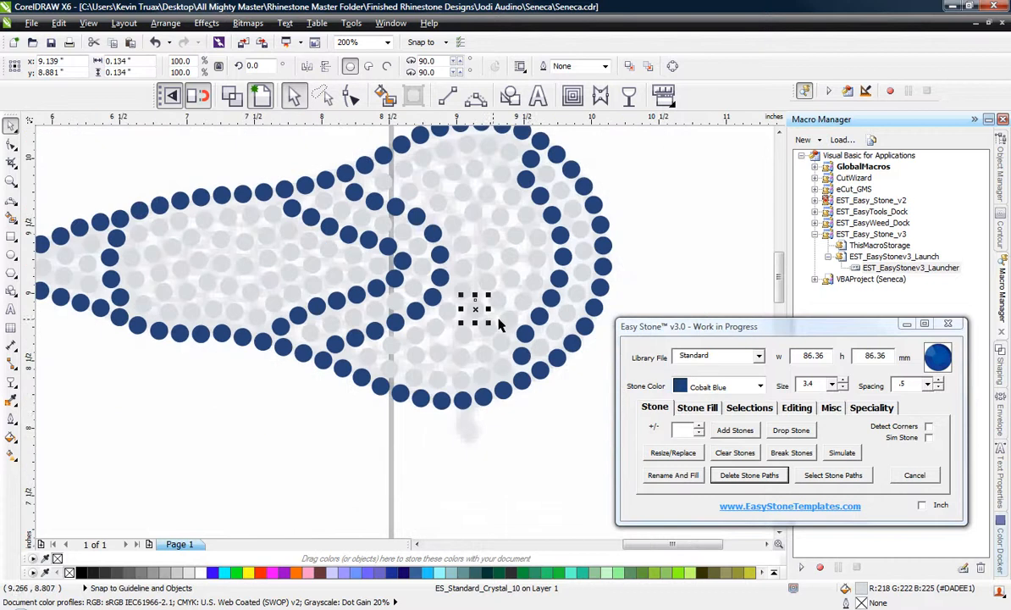
click(529, 414)
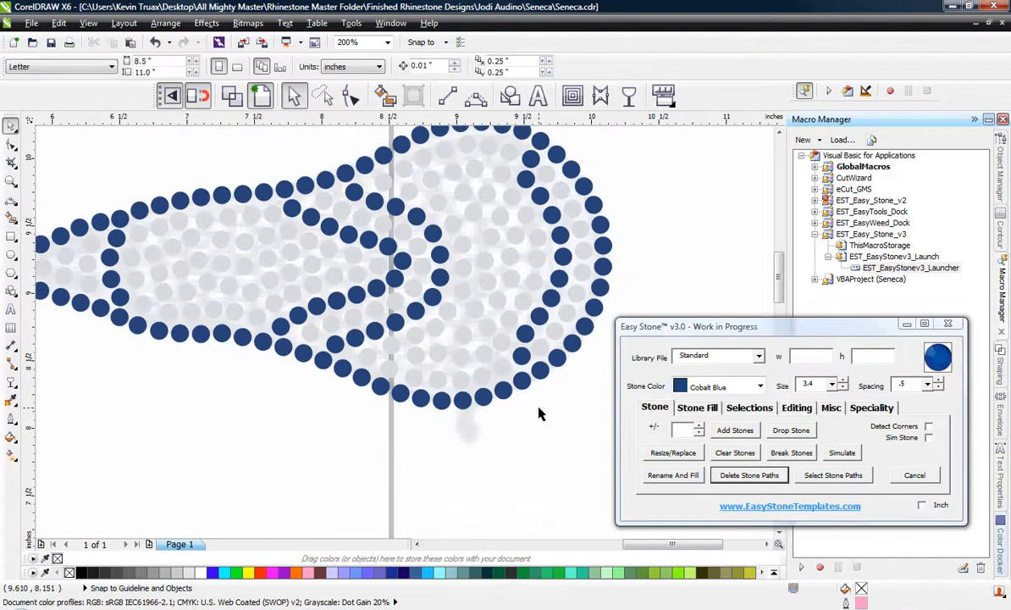
scroll(481, 255, down, 1)
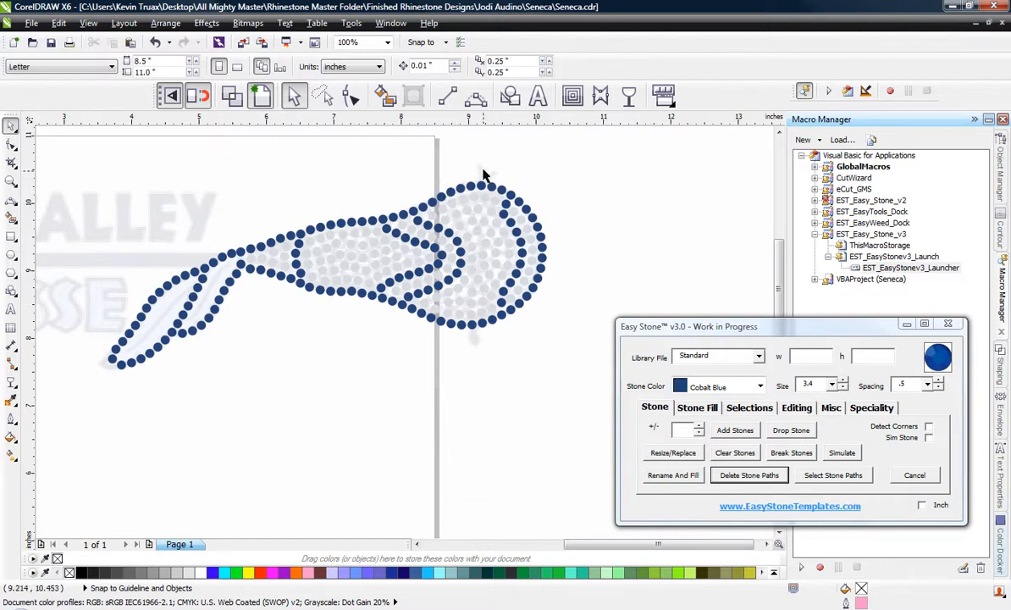
Add four Cobalt Blue stones as a forked string end above the head's upper outline, copied from an outline stone.
scroll(484, 174, up, 1)
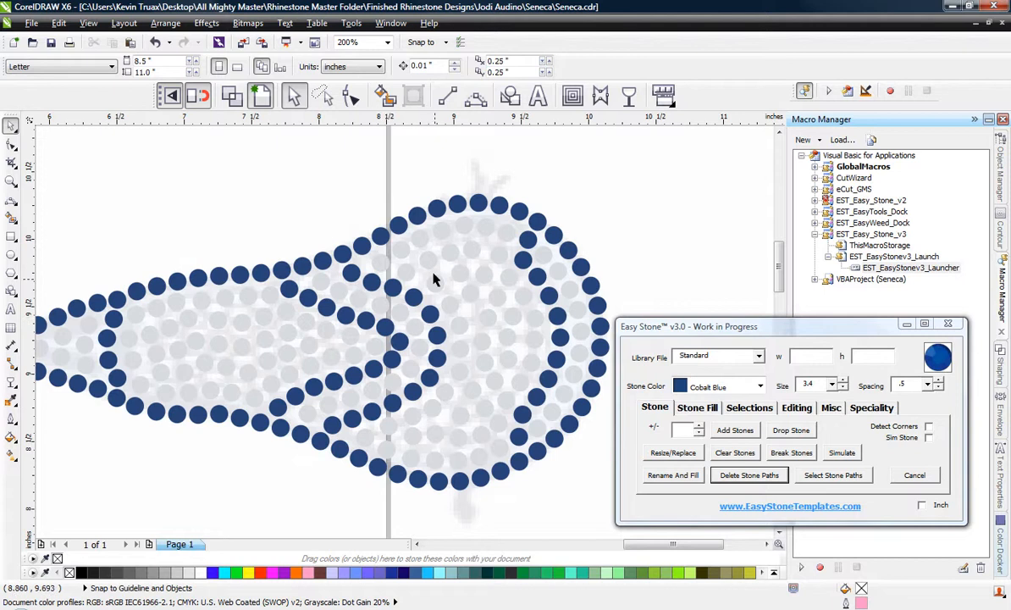
scroll(482, 204, up, 1)
scroll(478, 124, up, 1)
scroll(350, 413, down, 1)
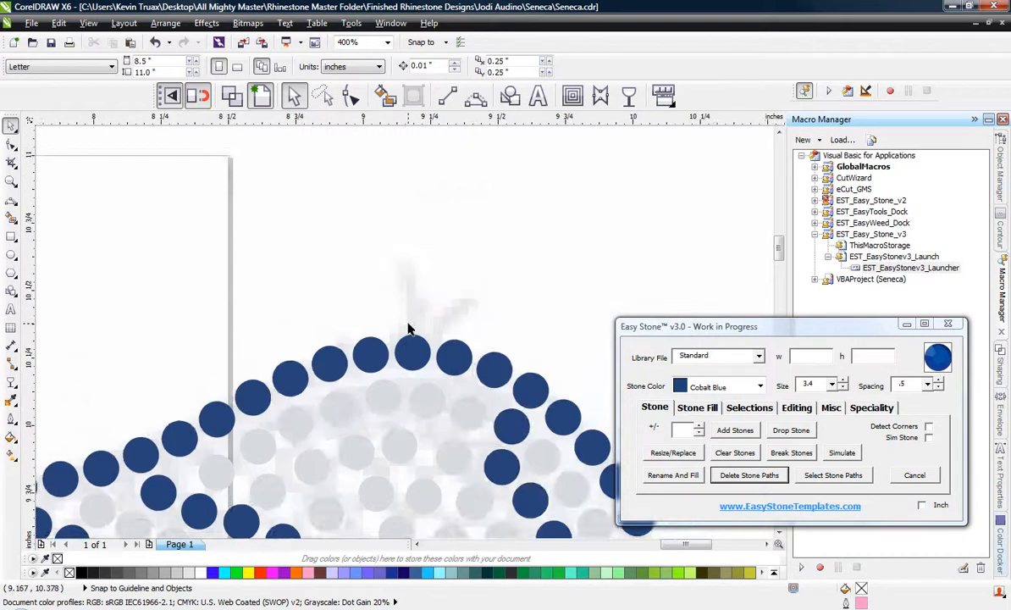
scroll(408, 339, up, 1)
drag(407, 360, 388, 275)
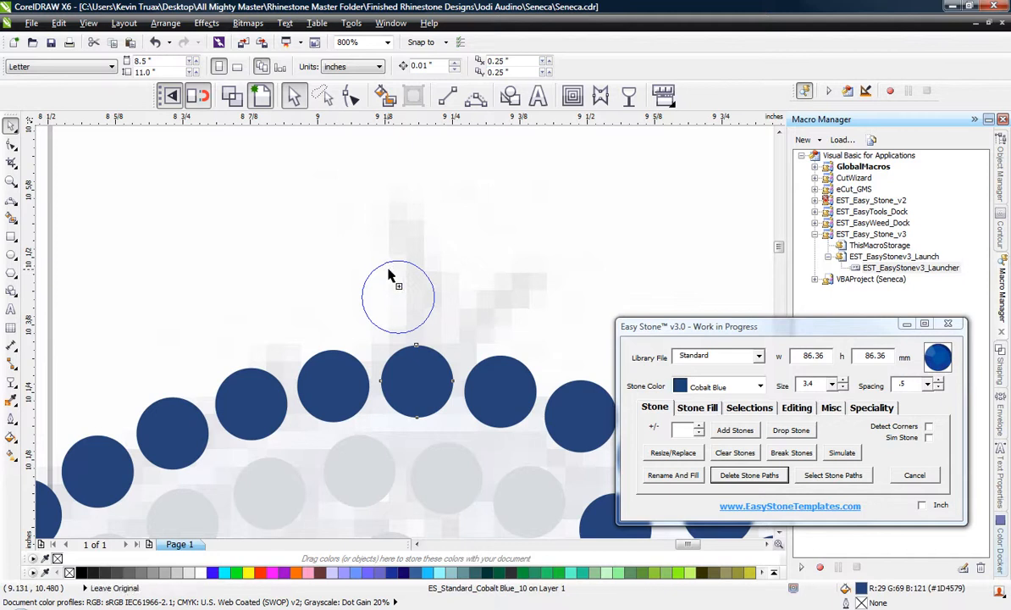
drag(417, 322, 492, 335)
drag(478, 330, 537, 271)
scroll(395, 204, down, 6)
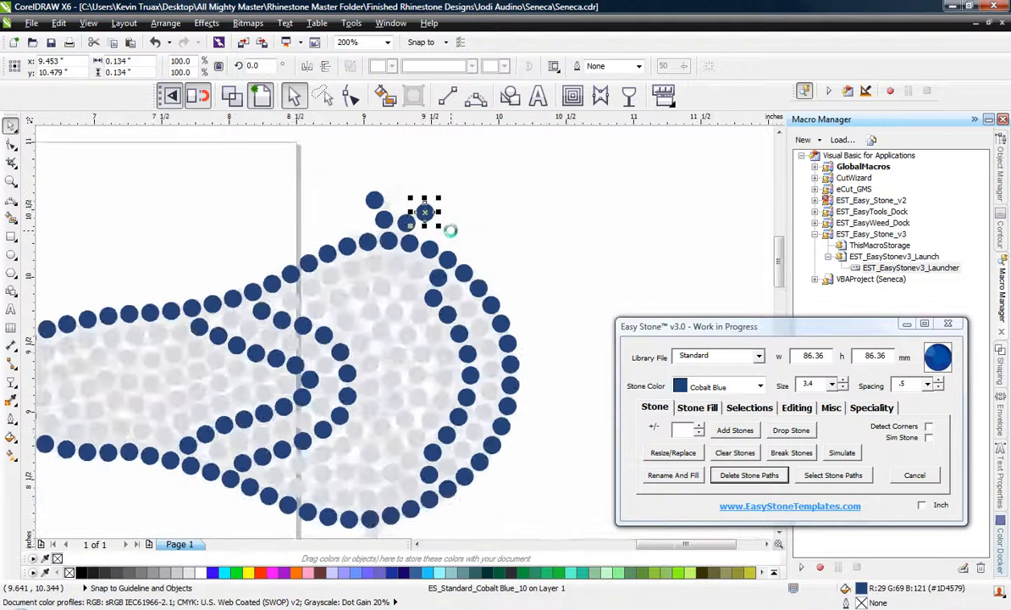
Add four Cobalt Blue stones as a forked string end below the head's lower outline and clear the selection.
scroll(368, 392, up, 4)
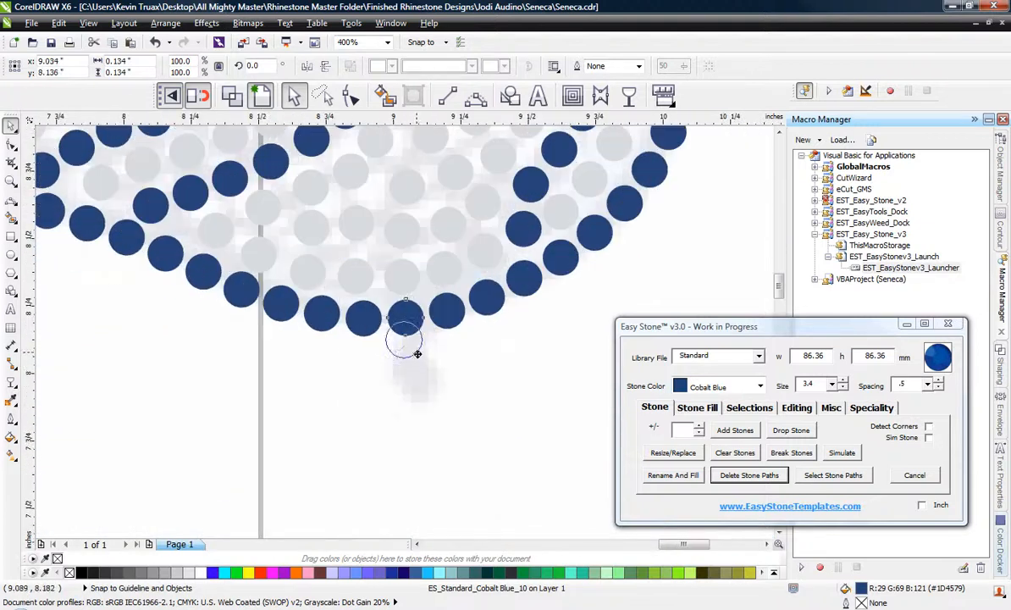
drag(417, 355, 427, 379)
drag(415, 368, 375, 386)
scroll(392, 393, up, 1)
click(407, 426)
scroll(520, 378, down, 2)
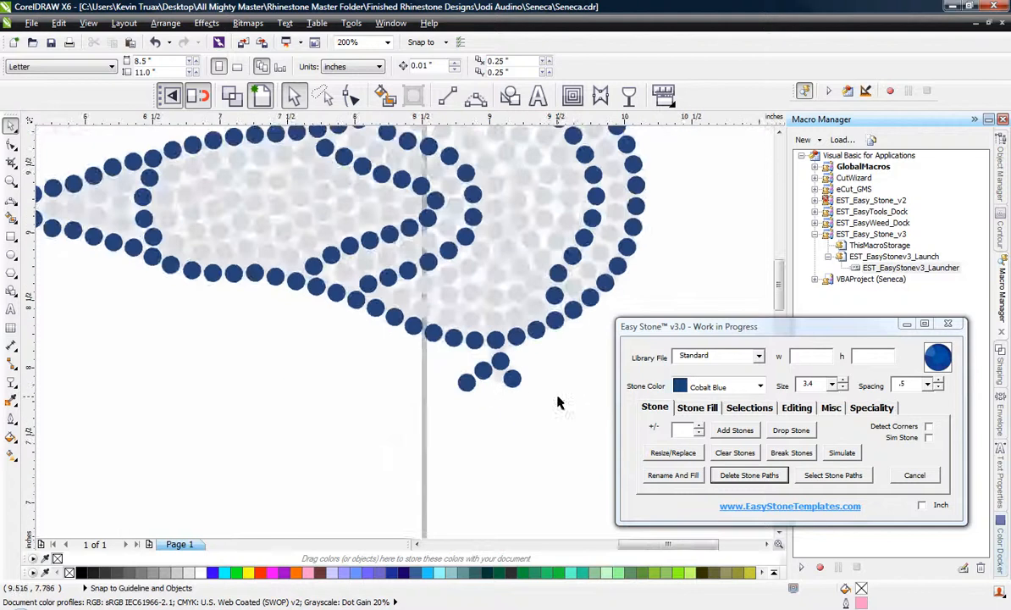
Copy a Crystal stone from the stick into the lower end of the right-hand feather section and place a second one beside it.
scroll(512, 436, down, 1)
scroll(573, 296, down, 1)
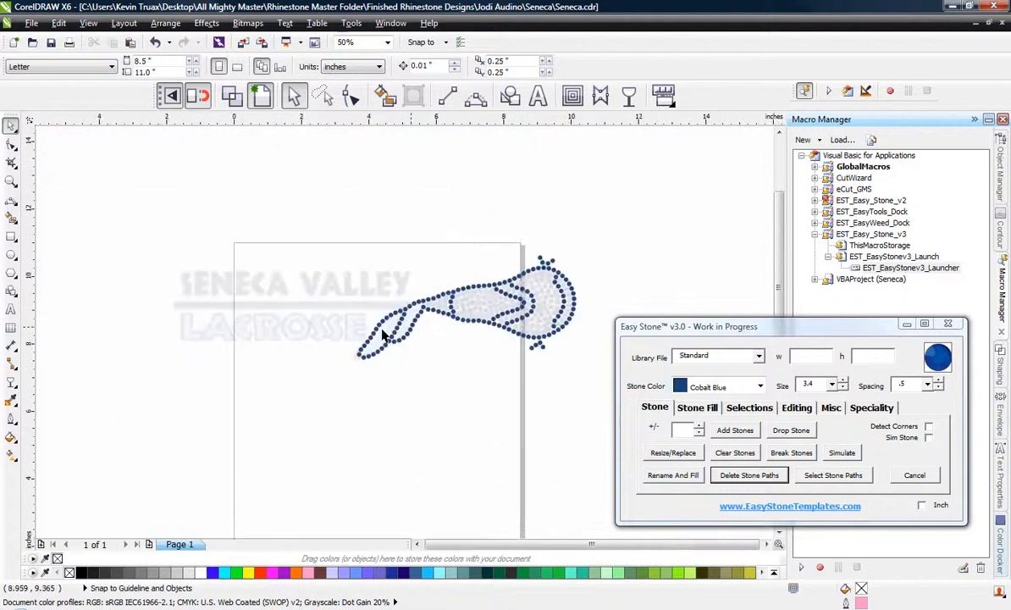
scroll(380, 331, up, 2)
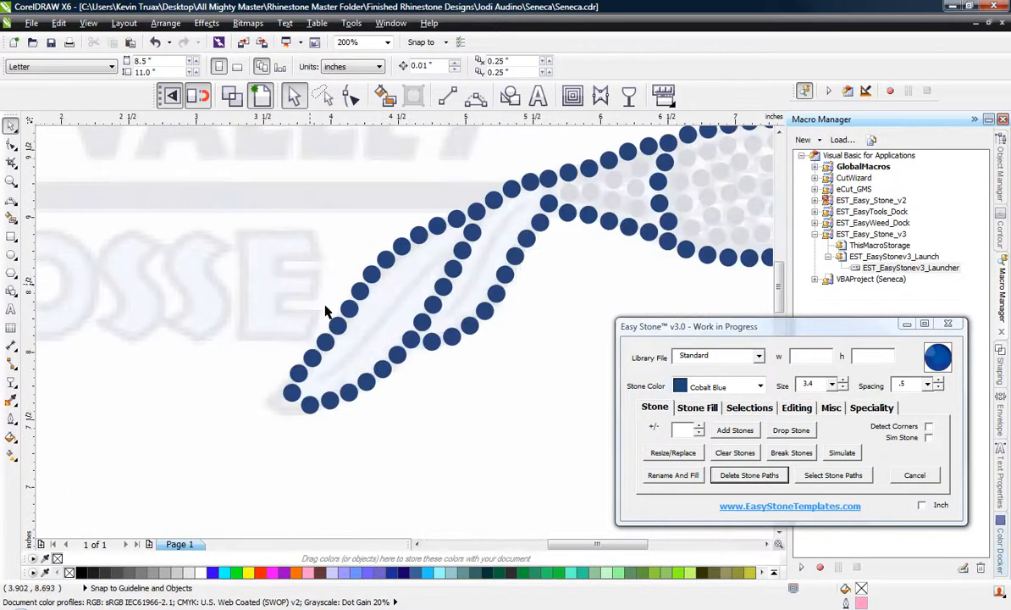
scroll(499, 255, up, 1)
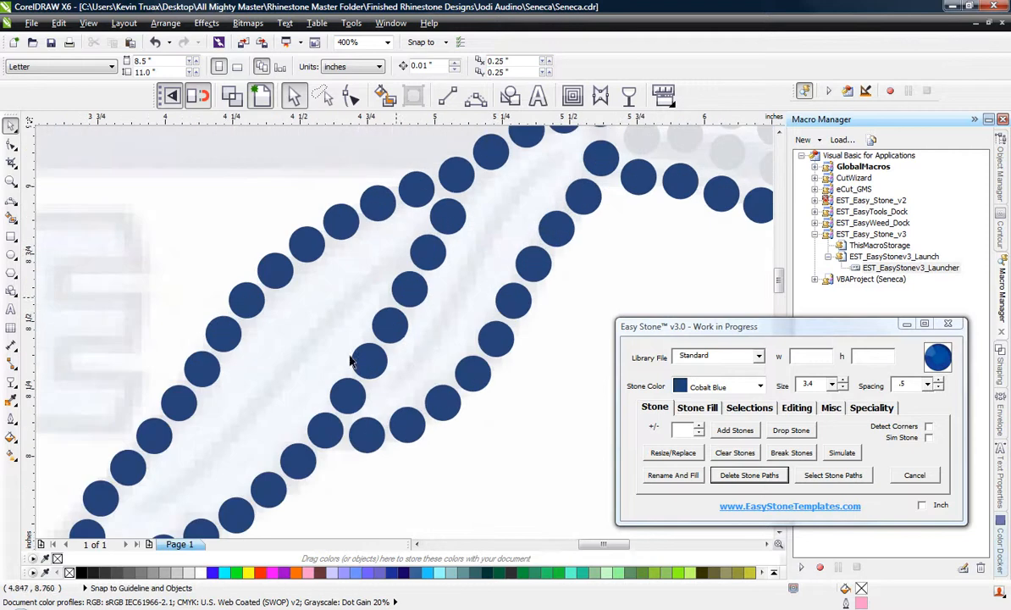
scroll(374, 323, down, 2)
scroll(336, 370, up, 1)
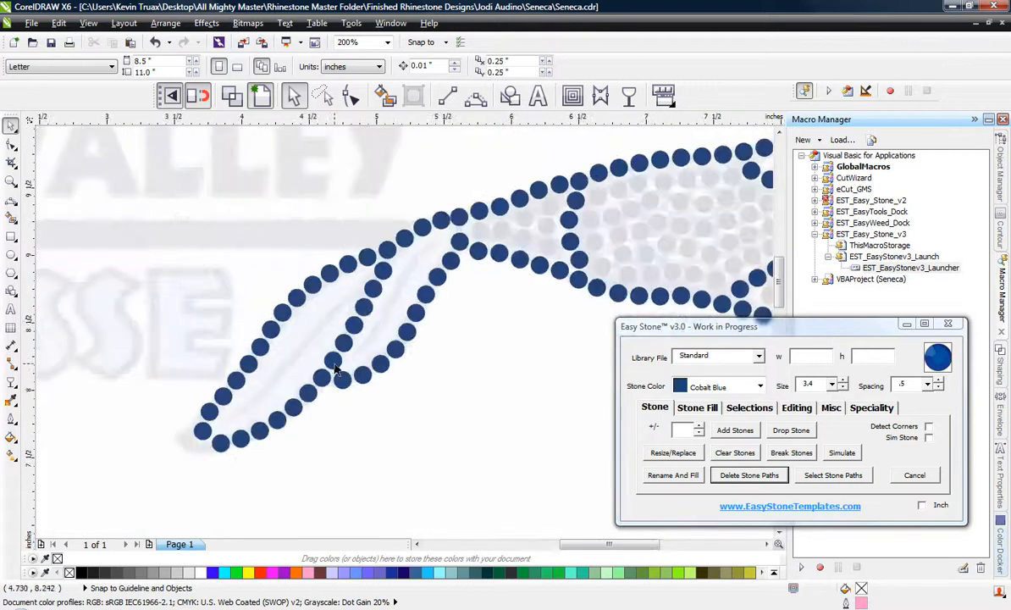
click(478, 227)
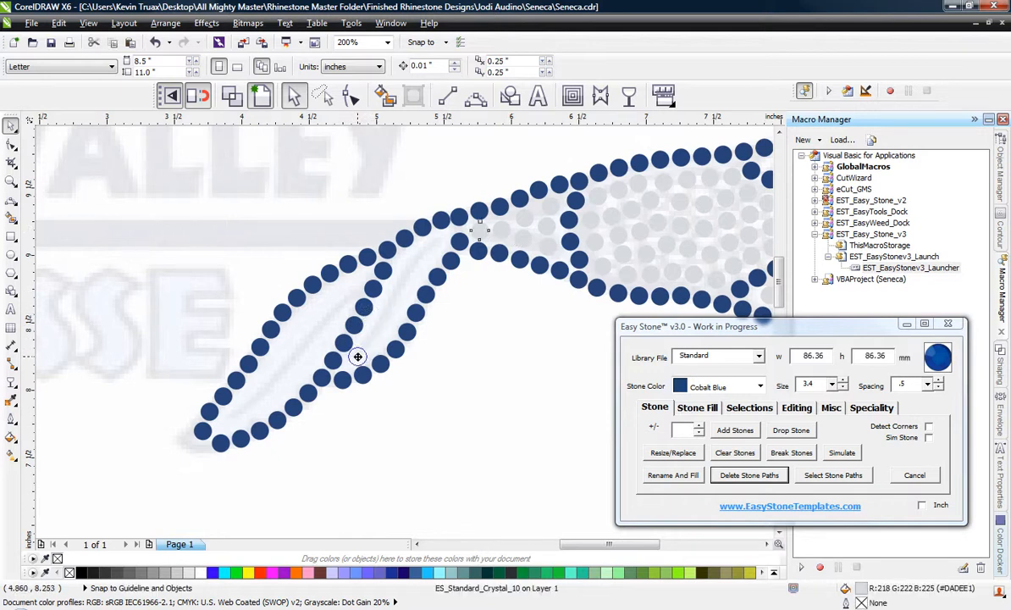
drag(358, 356, 372, 346)
scroll(360, 354, up, 3)
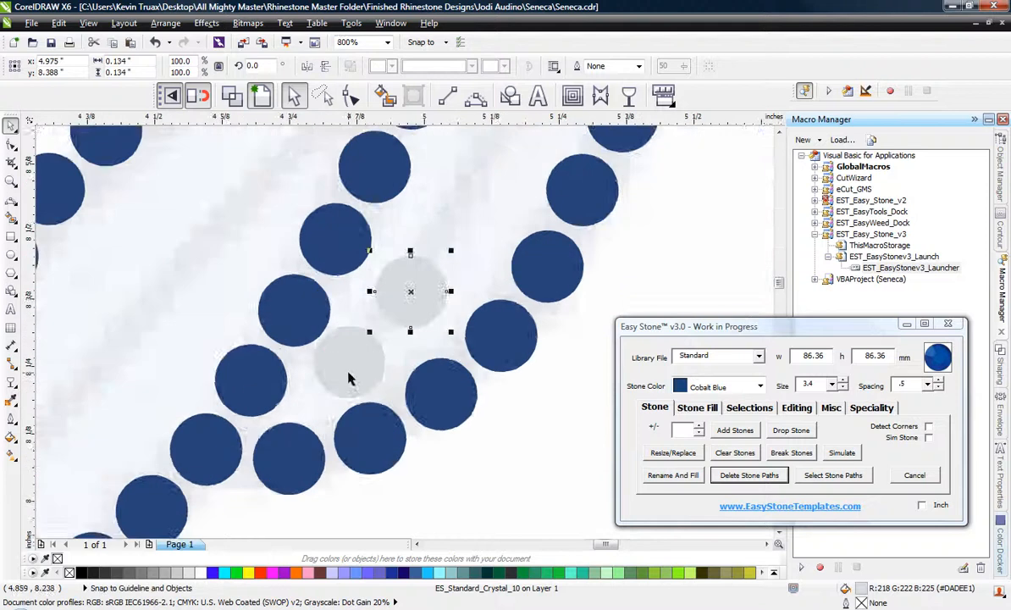
click(356, 370)
drag(482, 225, 467, 252)
scroll(319, 372, down, 1)
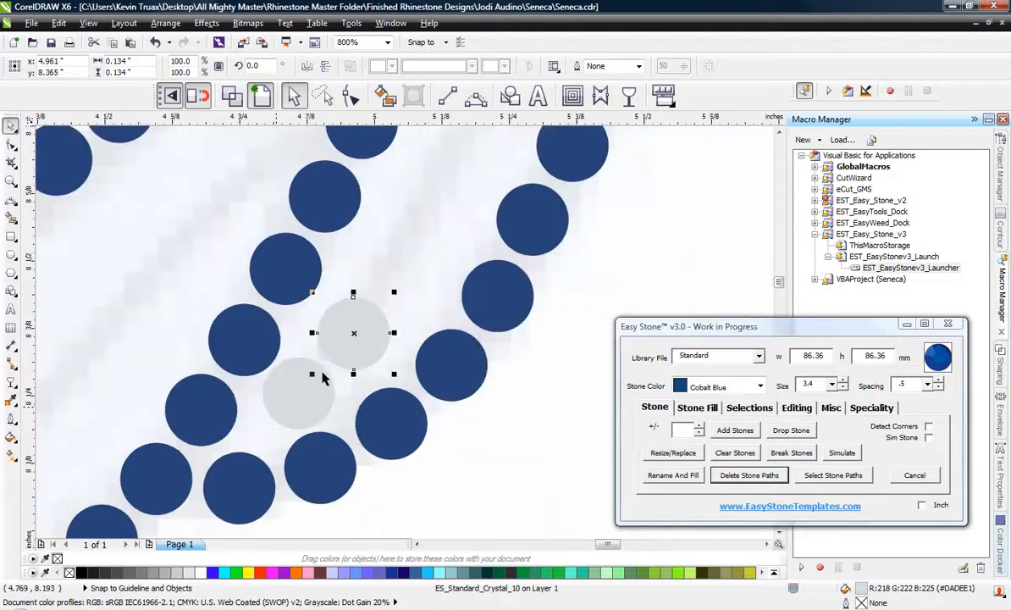
Extend the feather section's Crystal fill with more stones in a staggered second column and even out their spacing.
scroll(356, 305, up, 1)
drag(376, 341, 550, 279)
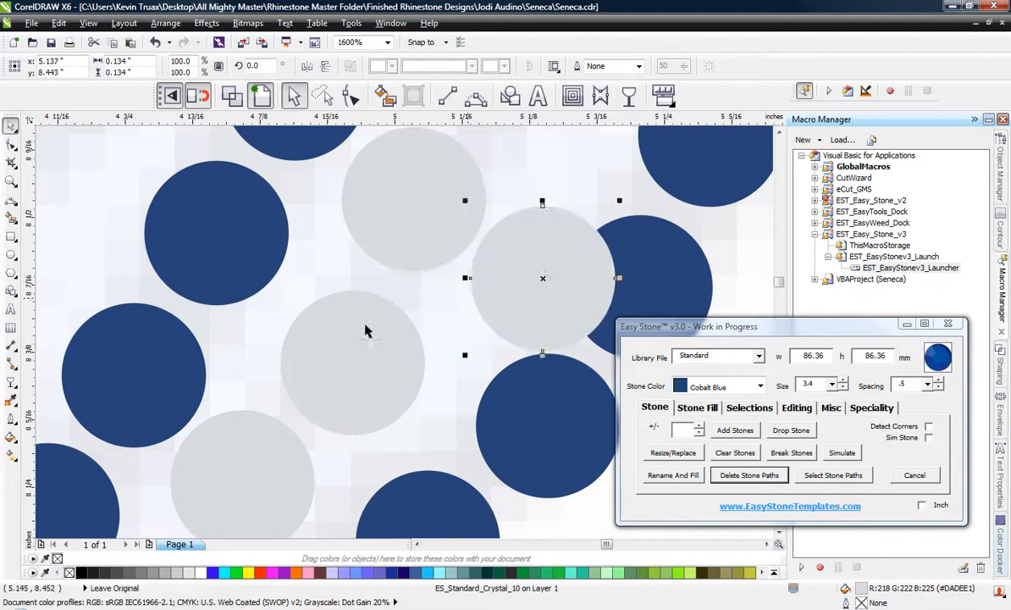
drag(304, 342, 317, 353)
scroll(272, 310, down, 1)
scroll(402, 259, up, 1)
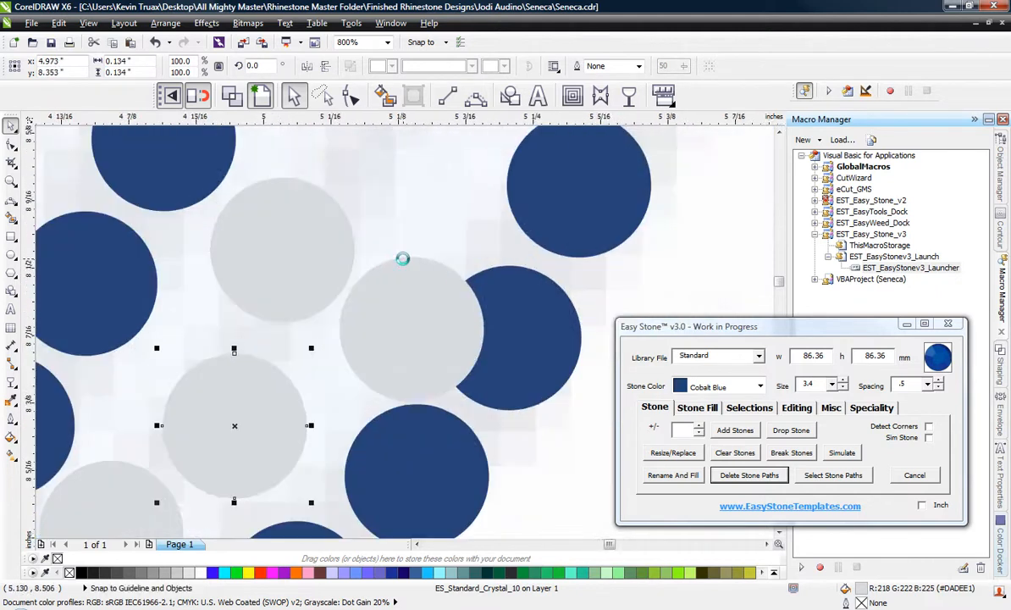
click(414, 297)
click(309, 251)
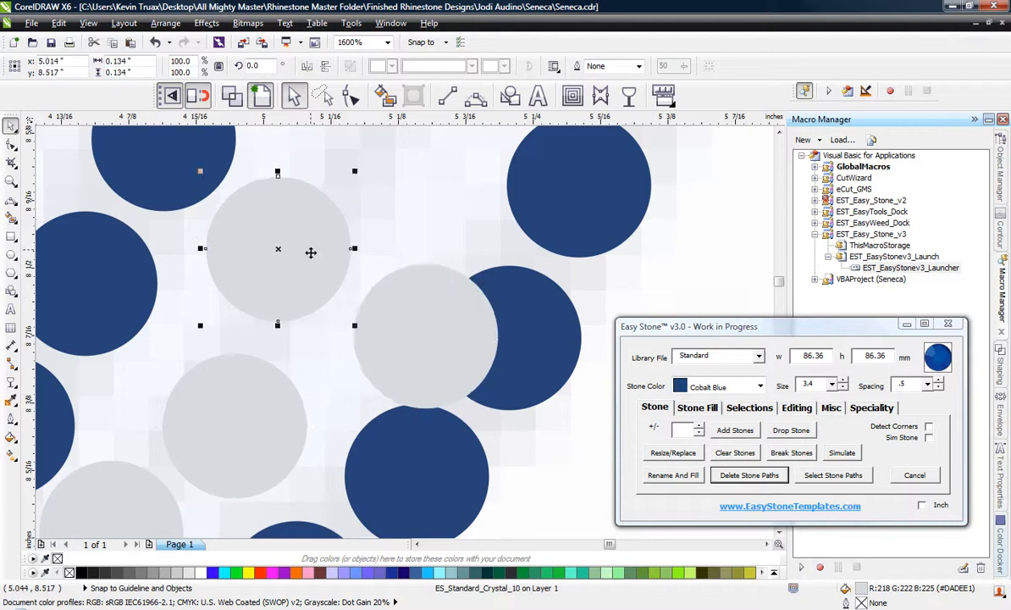
scroll(294, 408, down, 1)
scroll(343, 354, up, 1)
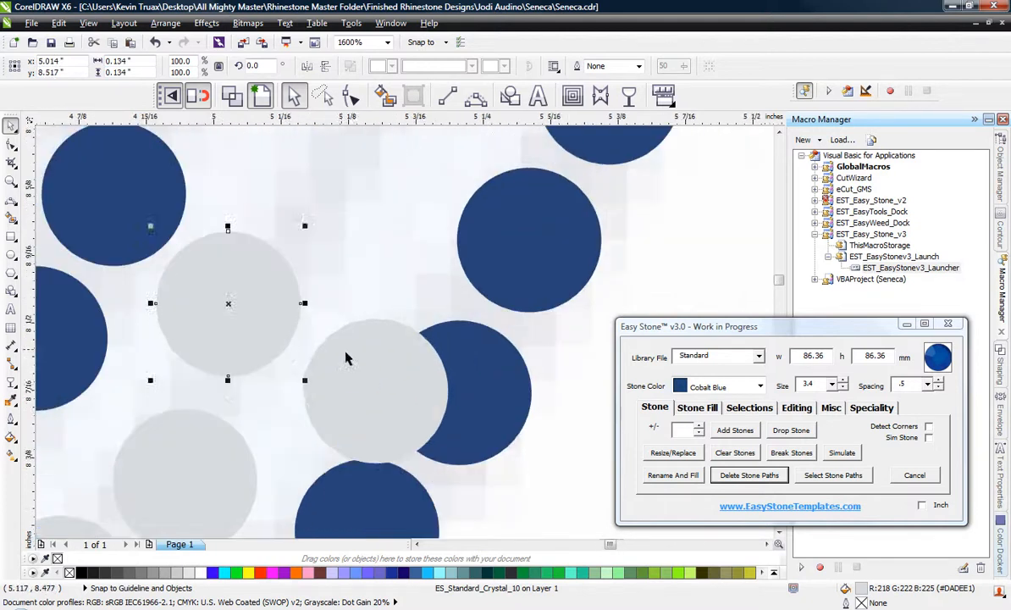
mouse_move(346, 356)
mouse_down()
mouse_move(349, 380)
mouse_move(334, 374)
mouse_up()
scroll(243, 350, down, 1)
scroll(289, 352, down, 1)
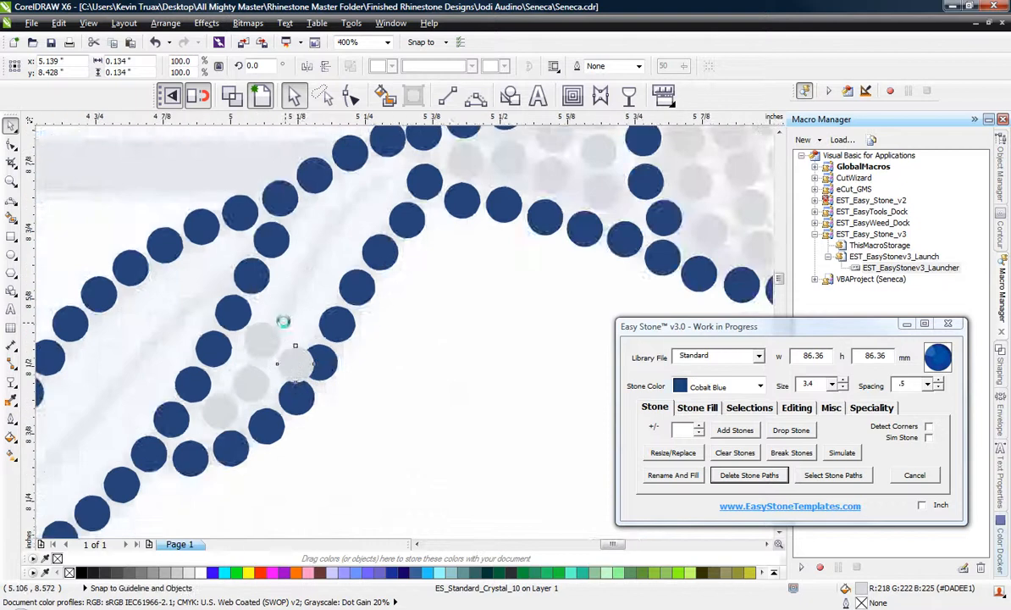
Repeat a pair of Crystal stones up the right-hand feather section in staggered rows until they reach the stick.
scroll(282, 323, up, 1)
click(258, 339)
shift+click(310, 394)
right_click(338, 322)
drag(327, 349, 388, 248)
scroll(232, 307, down, 1)
scroll(258, 293, up, 1)
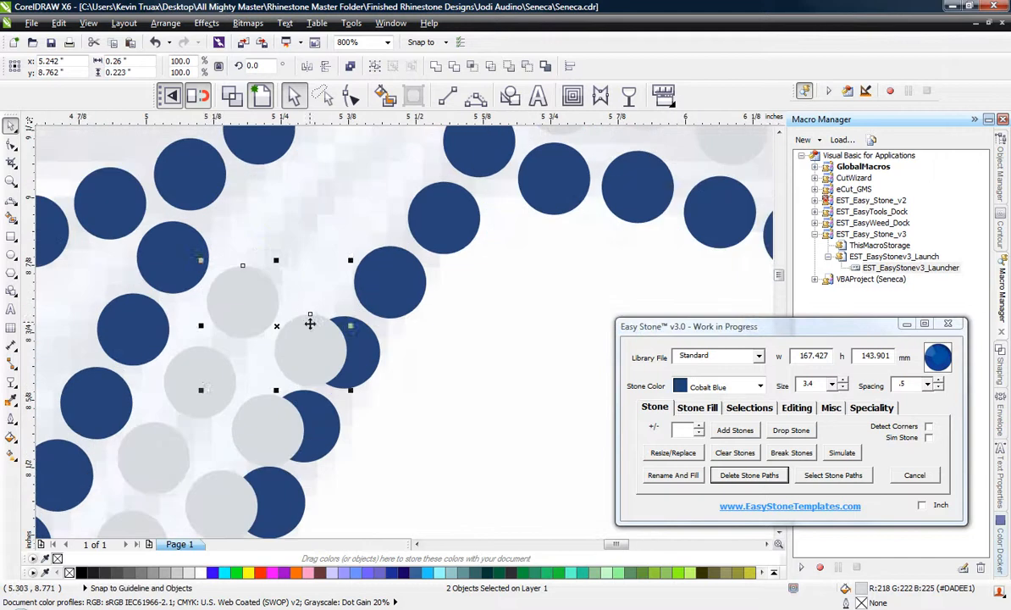
drag(310, 323, 345, 248)
scroll(309, 256, down, 1)
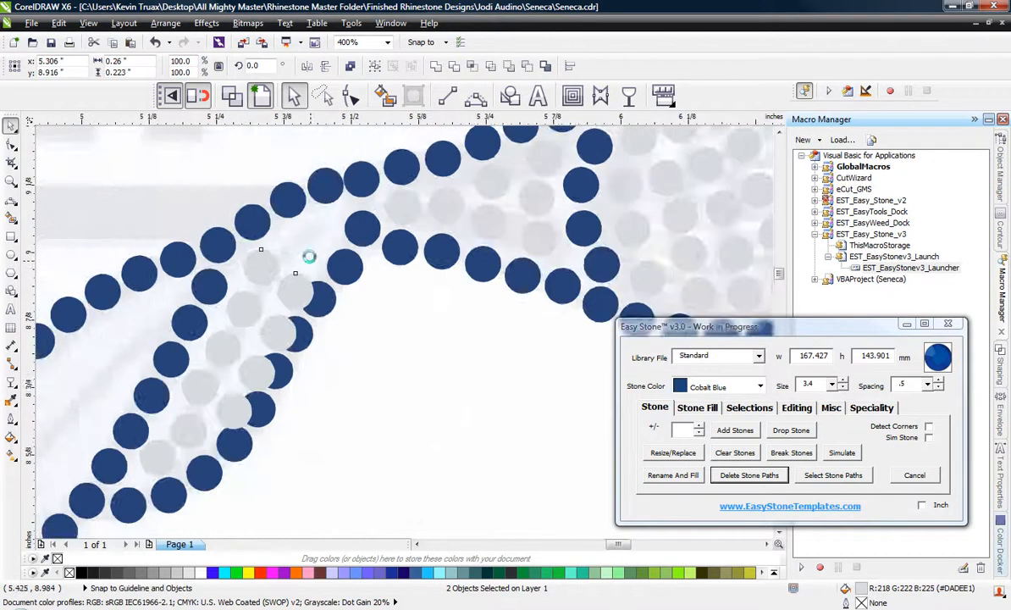
scroll(310, 257, up, 1)
drag(222, 258, 310, 222)
Delete the surplus Crystal stone at the feather section's upper end and nudge the topmost remaining one into even spacing.
click(384, 288)
key(Delete)
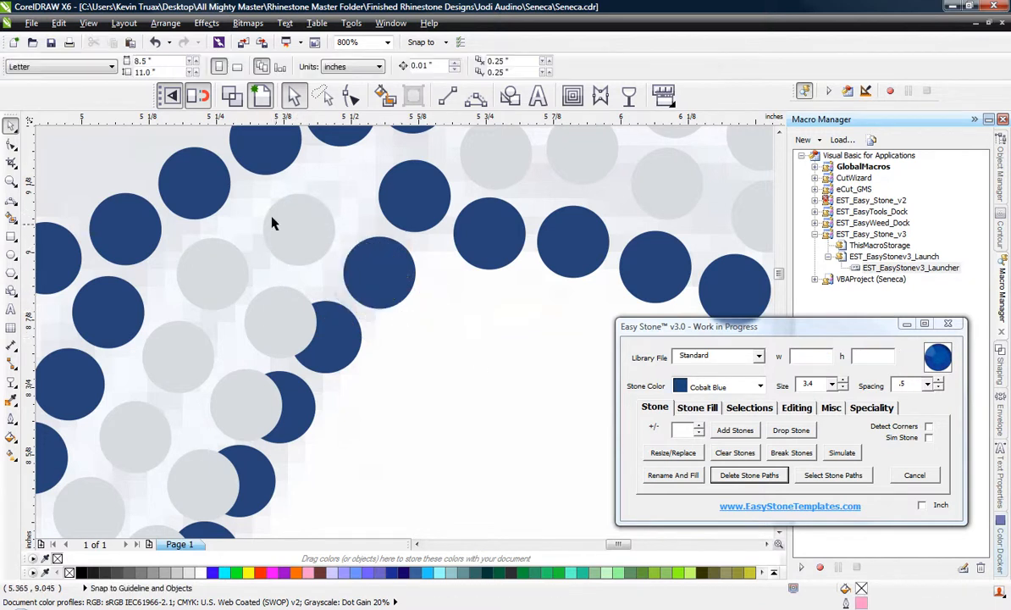
scroll(278, 219, up, 1)
click(282, 217)
scroll(283, 213, down, 2)
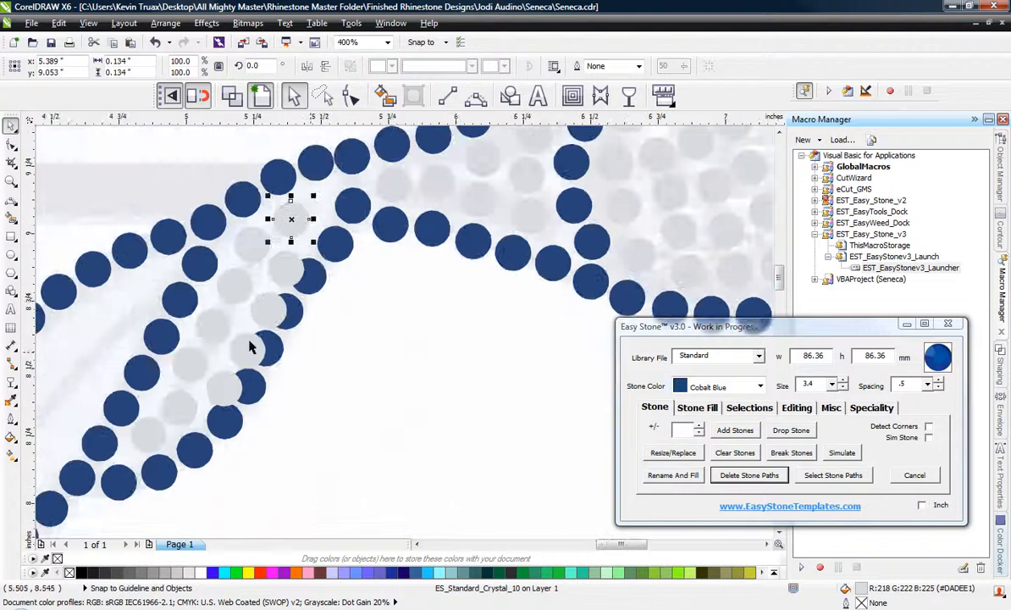
Shift the blue stones along the feather's right-hand outline outward so they clear the Crystal fill and stay evenly spaced.
scroll(225, 428, up, 2)
drag(229, 413, 260, 455)
drag(338, 252, 399, 299)
scroll(307, 324, down, 1)
scroll(334, 237, up, 1)
drag(333, 237, 427, 284)
scroll(262, 377, down, 1)
scroll(346, 222, up, 1)
drag(346, 236, 437, 280)
scroll(276, 422, down, 1)
scroll(356, 256, up, 1)
drag(356, 257, 415, 291)
scroll(379, 244, down, 2)
scroll(378, 244, up, 1)
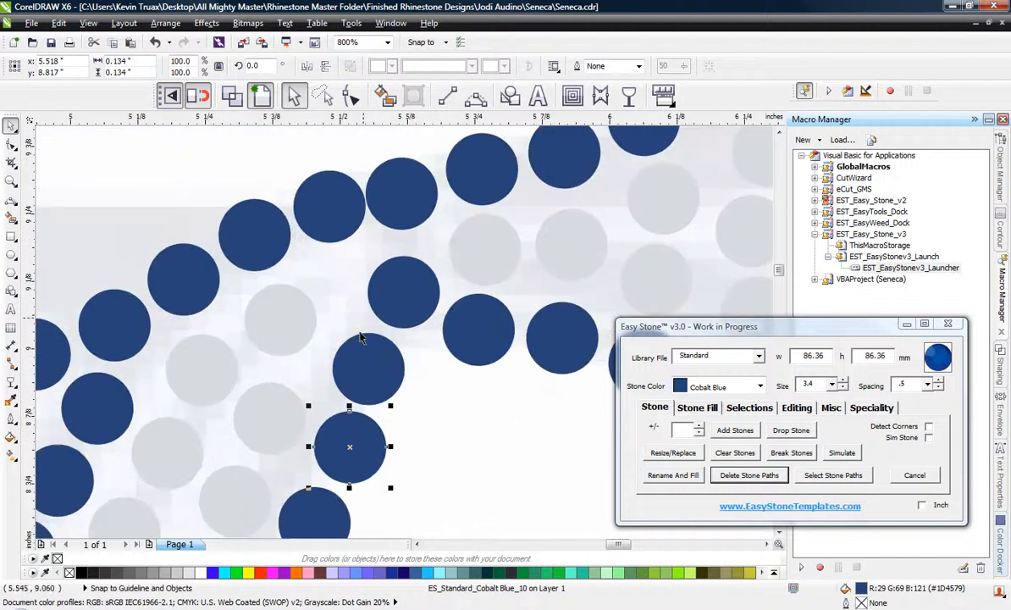
drag(366, 377, 346, 371)
Spread the blue stones where the feather meets the stick so the lower outline continues from the junction without overlaps.
scroll(357, 250, up, 1)
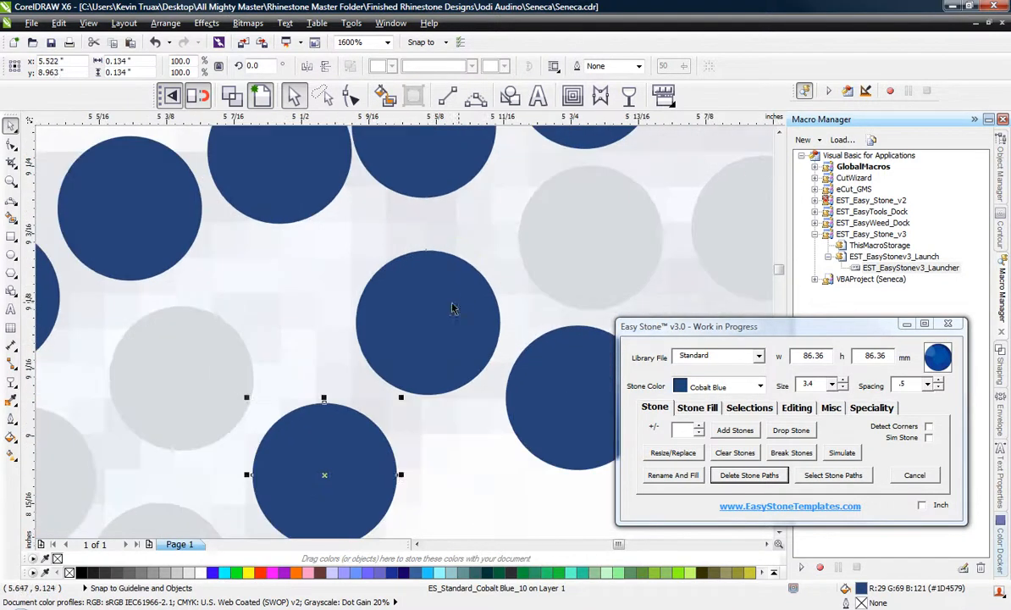
drag(423, 300, 435, 276)
drag(380, 307, 465, 388)
scroll(177, 247, down, 1)
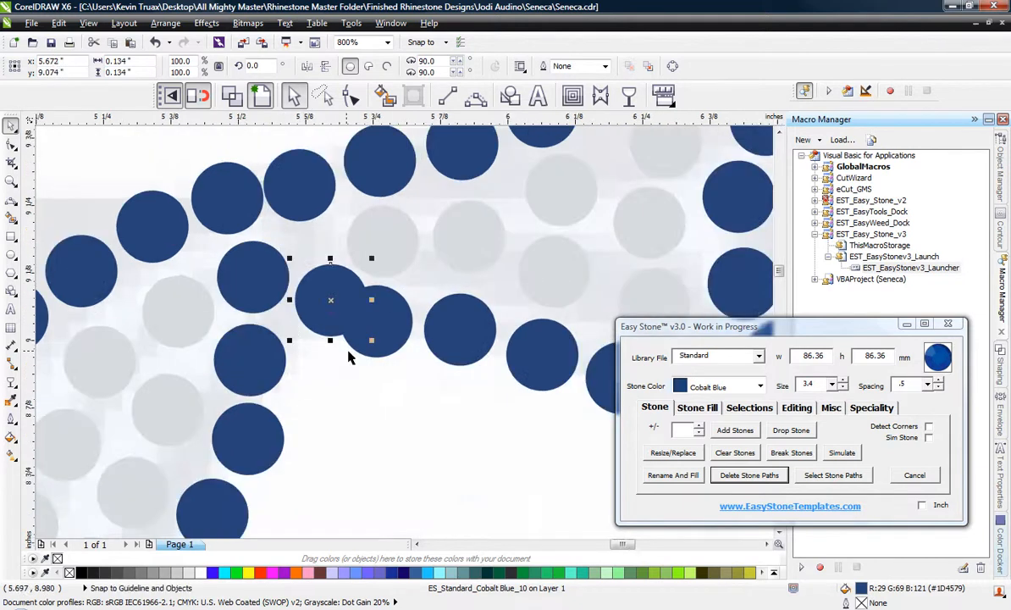
scroll(356, 350, up, 1)
drag(390, 334, 410, 401)
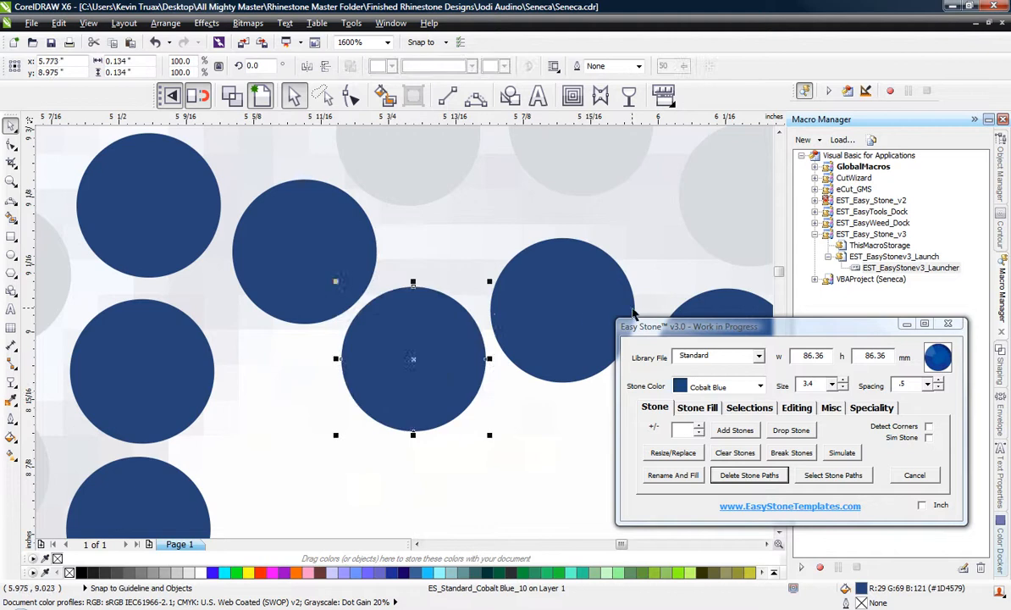
drag(633, 313, 650, 304)
drag(376, 379, 414, 340)
Respace the blue stones midway along the stick's lower outline between the feather junction and the first crossing row.
scroll(195, 255, down, 2)
scroll(326, 289, up, 1)
scroll(306, 277, up, 1)
drag(242, 242, 271, 275)
drag(350, 294, 371, 352)
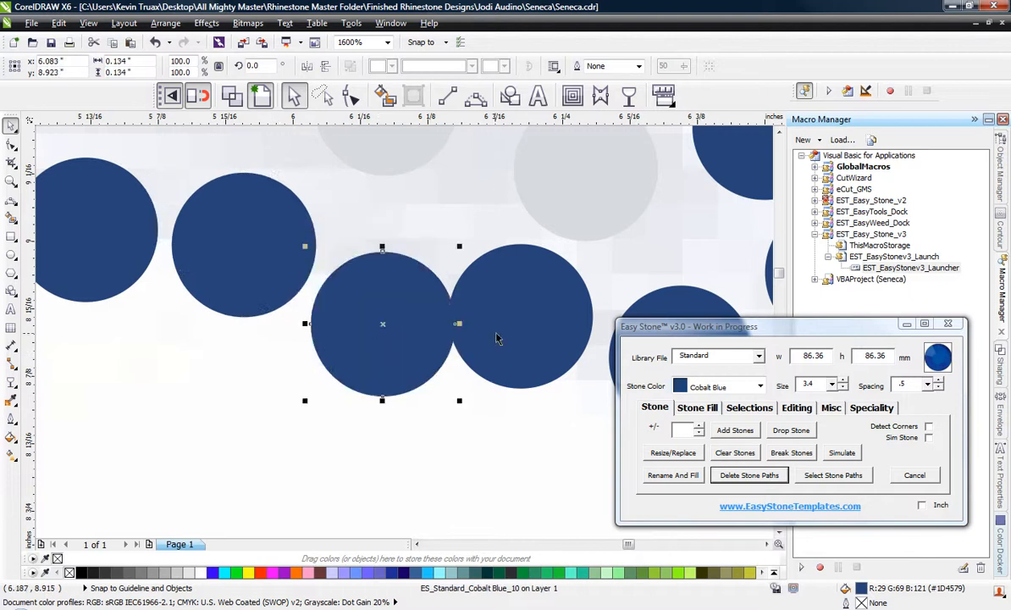
drag(532, 318, 556, 386)
drag(378, 311, 400, 272)
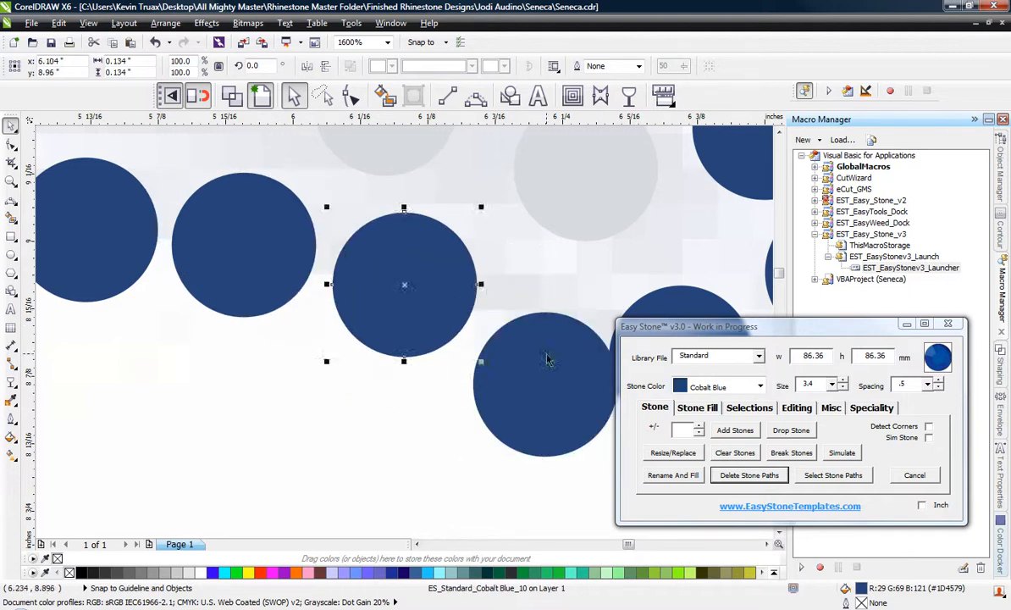
drag(547, 356, 548, 327)
Fit the last two blue stones of this lower outline stretch against the crossing row and clear the selection.
scroll(20, 194, down, 2)
scroll(476, 325, up, 2)
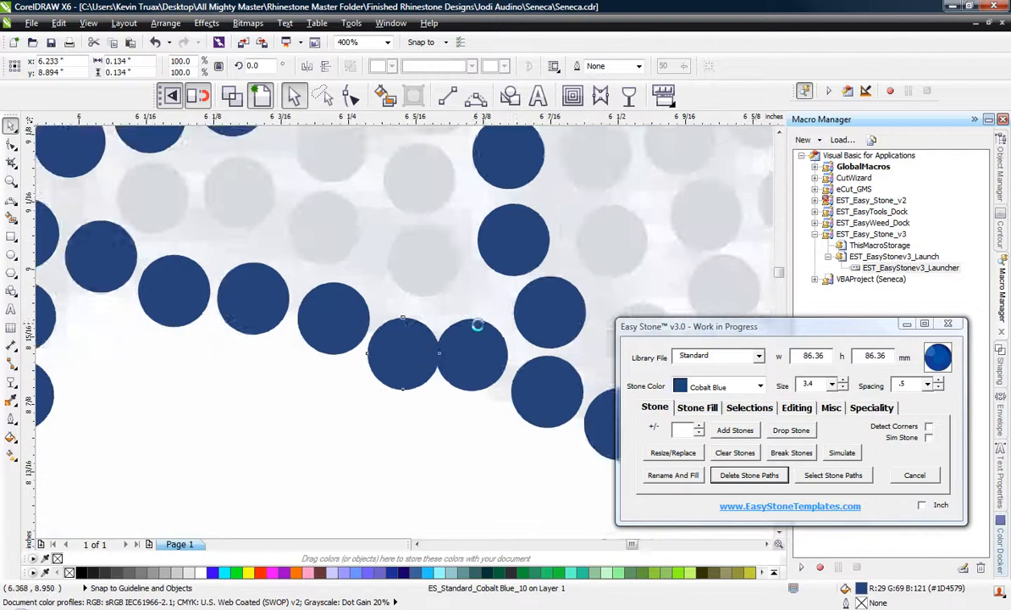
drag(497, 361, 504, 335)
drag(368, 390, 363, 398)
scroll(362, 398, down, 1)
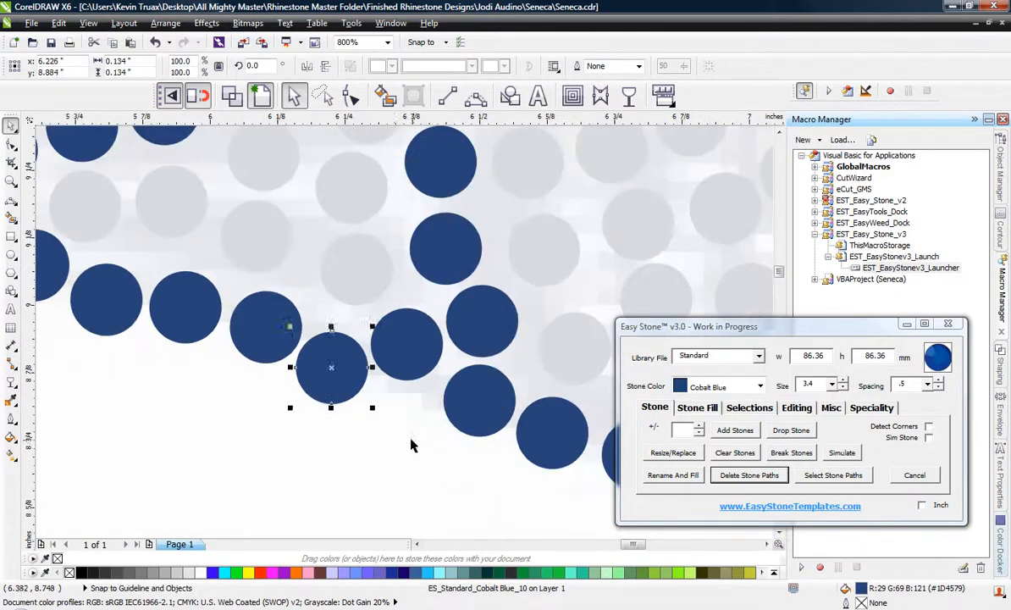
scroll(324, 415, down, 1)
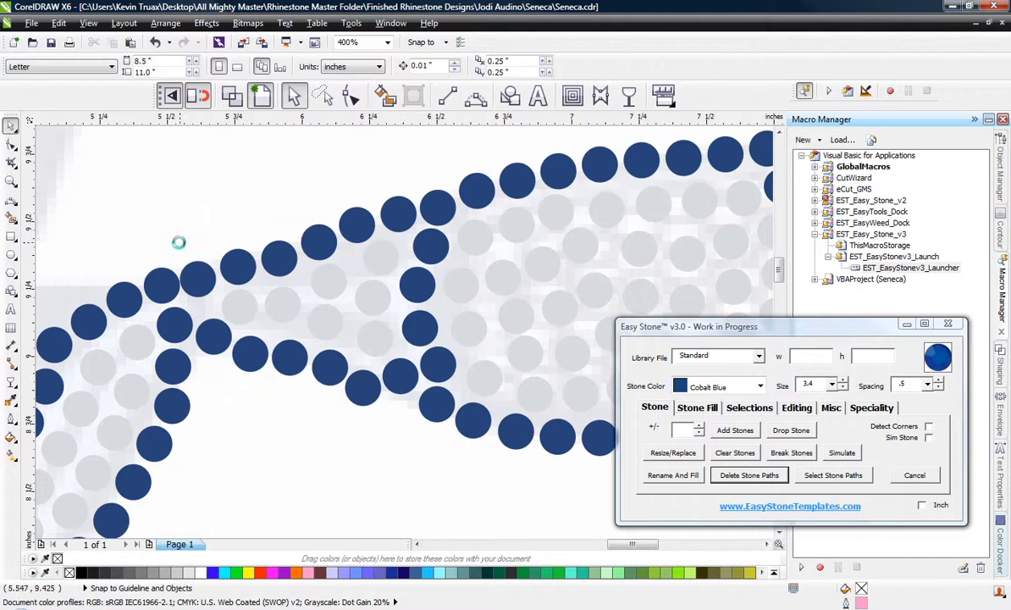
Nudge the blue stone on the upper outline above the feather junction into line with its neighbours.
scroll(178, 243, up, 2)
click(316, 315)
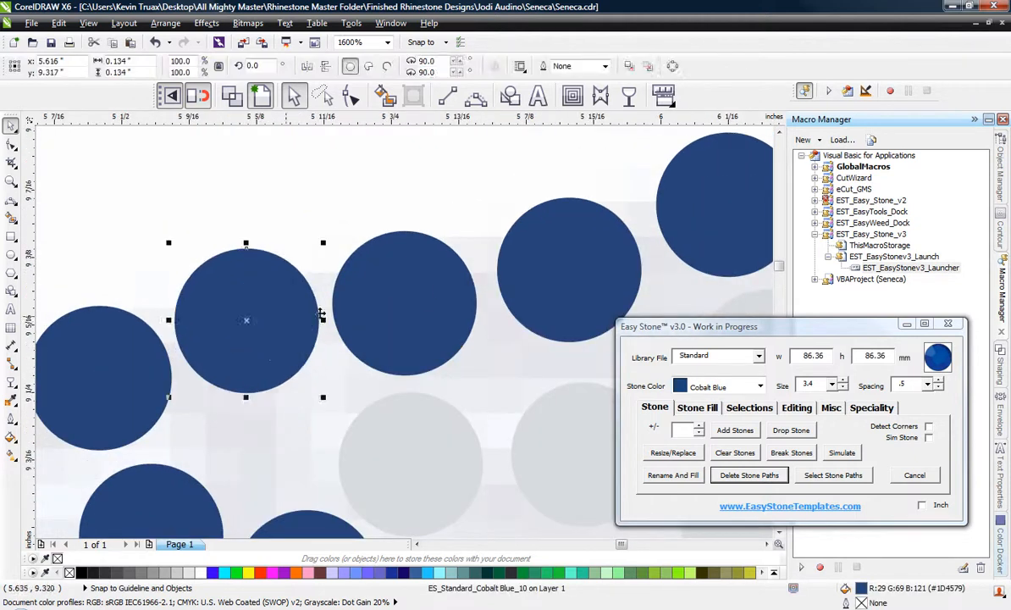
click(350, 210)
scroll(343, 215, down, 2)
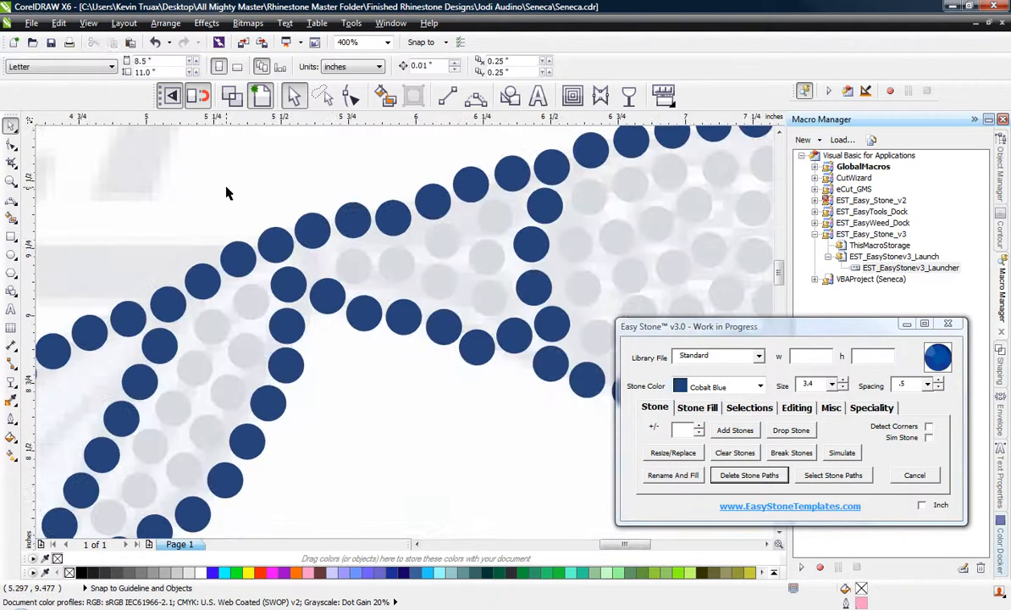
Copy a blue stone into the gap beneath the upper outline at the feather junction and nudge the adjacent outline stone.
scroll(262, 255, up, 1)
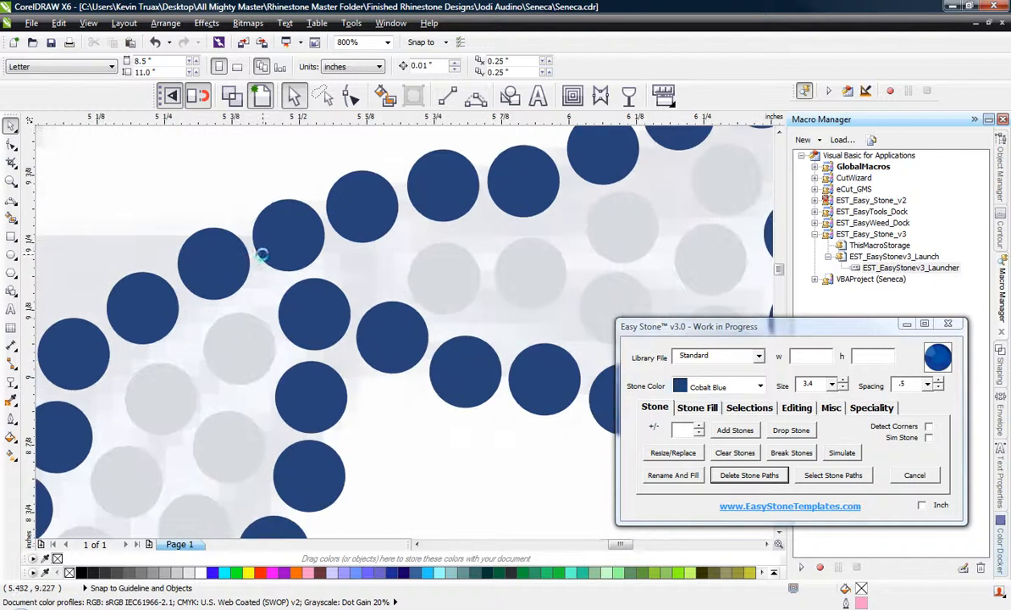
scroll(274, 214, up, 1)
click(271, 196)
drag(417, 233, 447, 329)
drag(251, 248, 266, 277)
scroll(292, 334, down, 1)
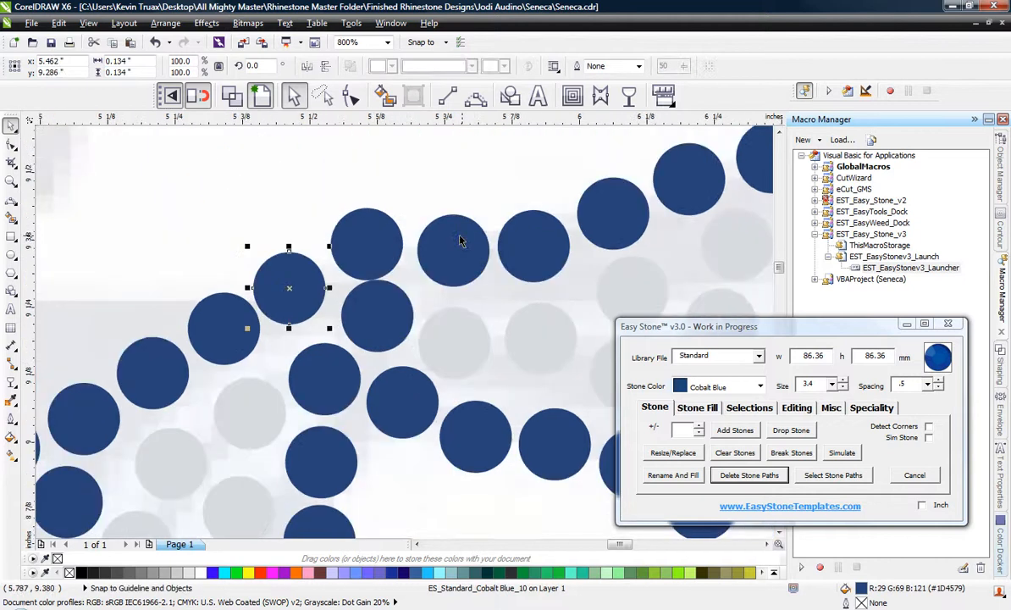
Raise the upper-outline stone above the added junction stone to clear it, and clear the selection.
scroll(458, 234, up, 1)
drag(246, 228, 248, 225)
scroll(254, 208, down, 2)
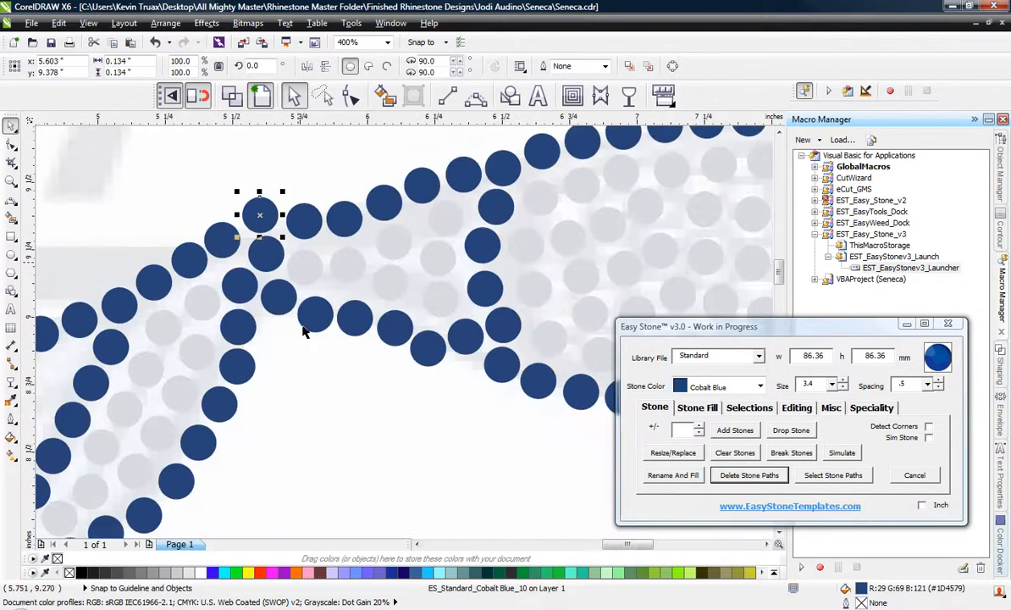
click(336, 435)
scroll(369, 357, down, 1)
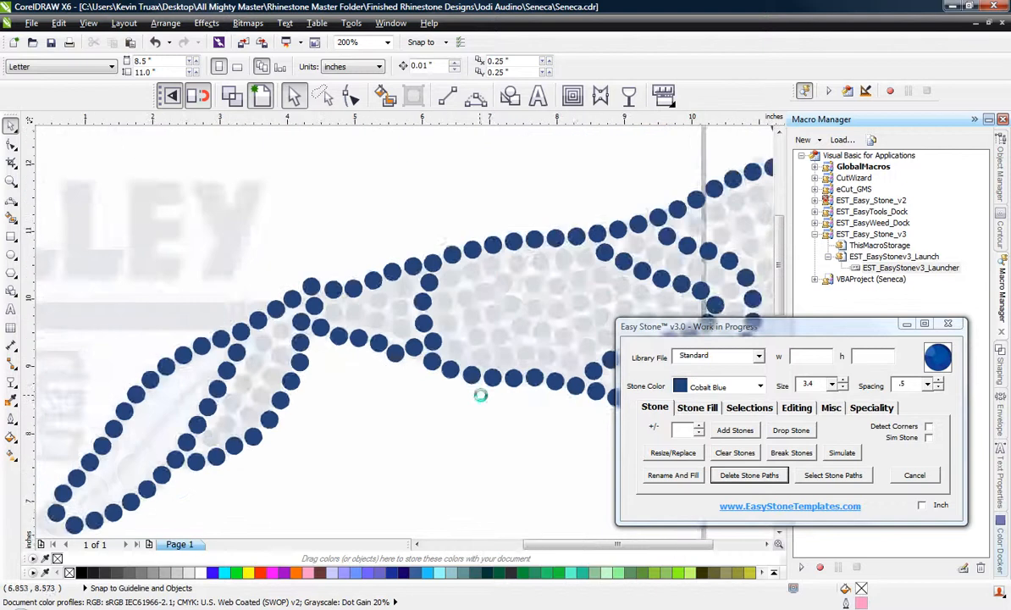
scroll(457, 377, down, 1)
Respace the blue stones around the feather junction, including the inner pair, the lower curve and the upper outline stone above them.
scroll(385, 339, up, 2)
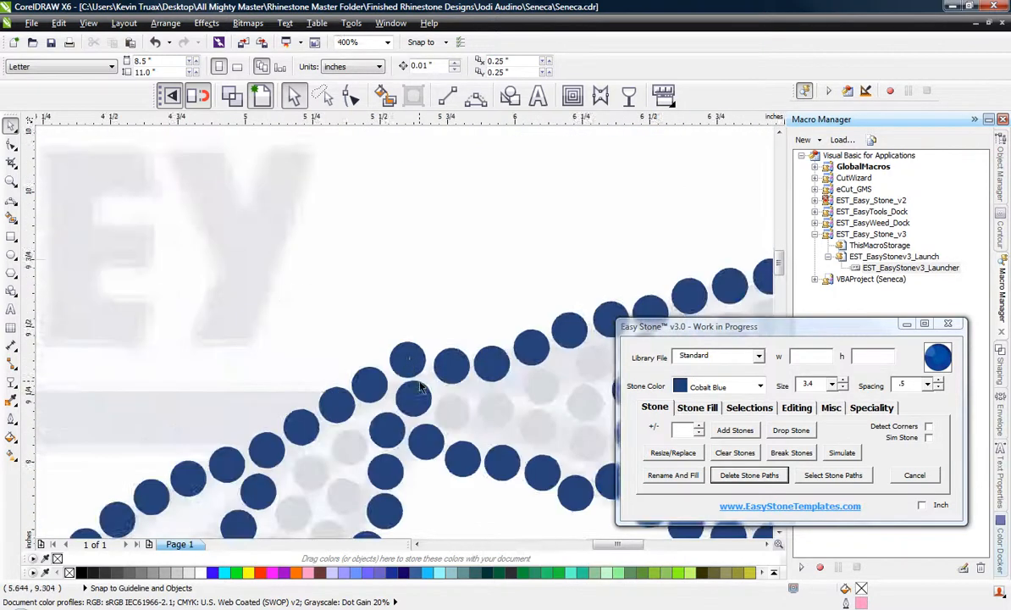
scroll(433, 449, up, 1)
click(423, 475)
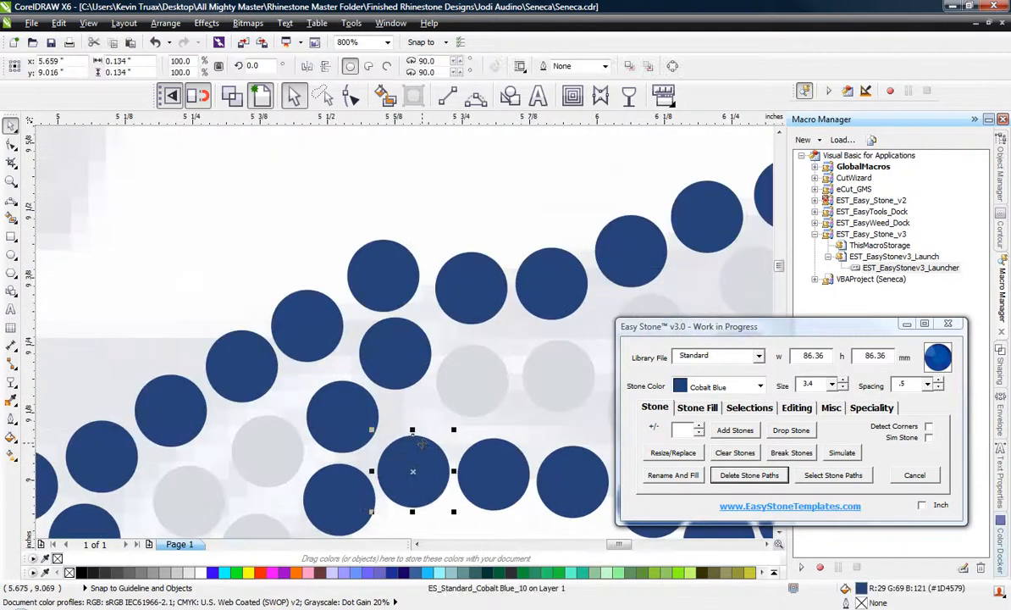
scroll(414, 467, up, 1)
drag(404, 305, 409, 330)
drag(208, 383, 180, 364)
drag(530, 332, 545, 332)
drag(381, 291, 387, 329)
drag(363, 167, 363, 214)
scroll(346, 246, down, 1)
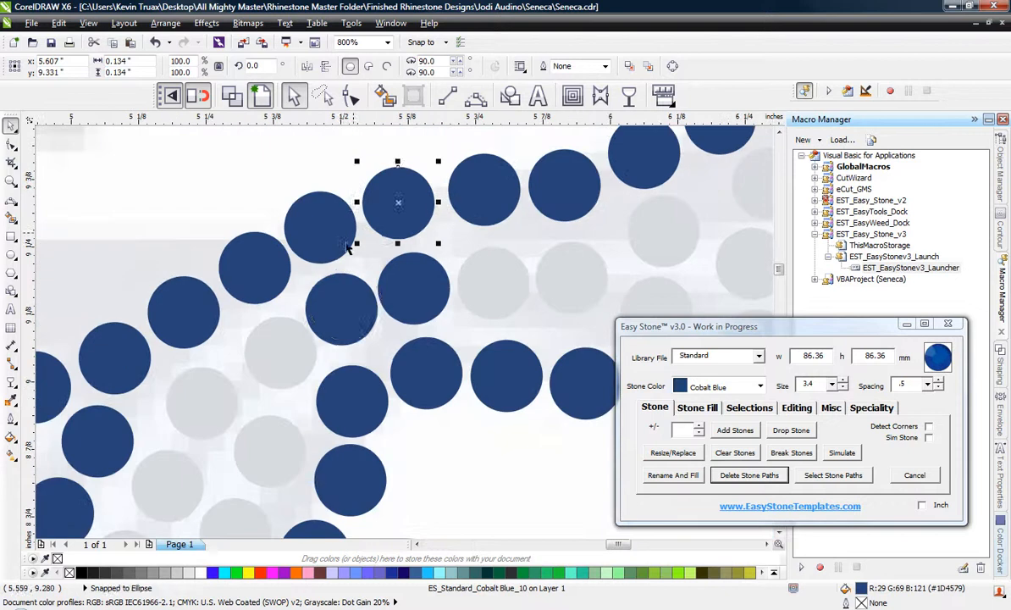
Nudge the inner junction stone and the upper-outline stone above it slightly upward, leaving nothing selected.
drag(341, 280, 339, 278)
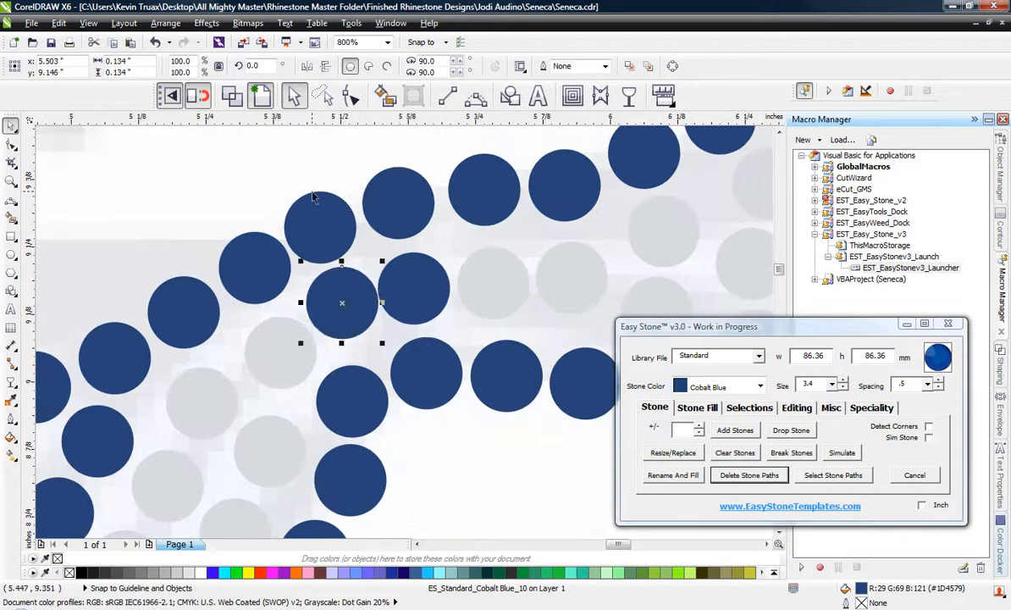
scroll(311, 189, up, 1)
drag(336, 238, 338, 227)
scroll(347, 144, down, 1)
click(282, 196)
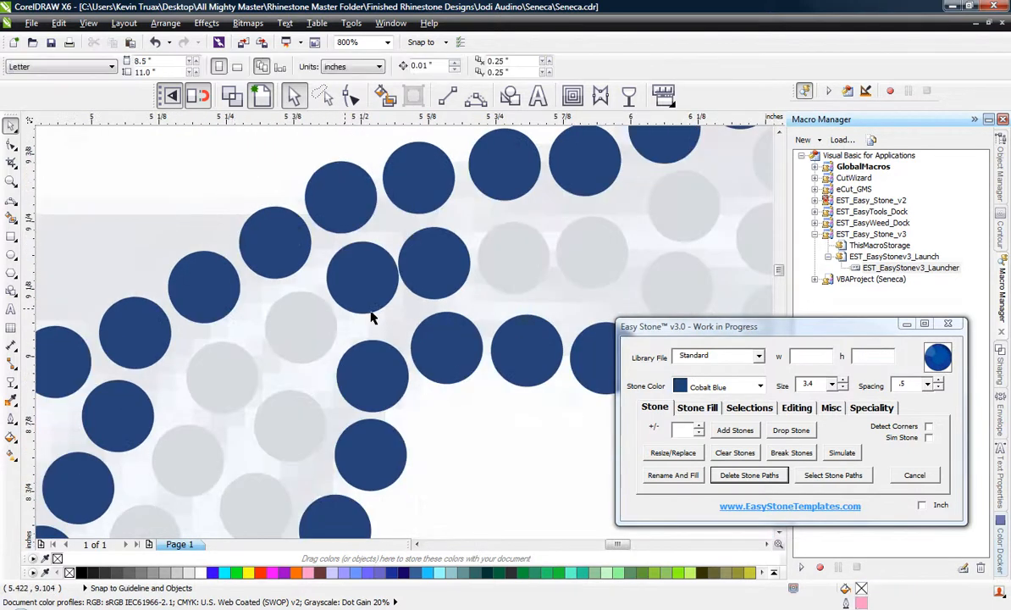
Shift the inner blue stone on the stick side of the junction away from its neighbour and deselect it.
scroll(459, 287, up, 1)
drag(439, 264, 457, 265)
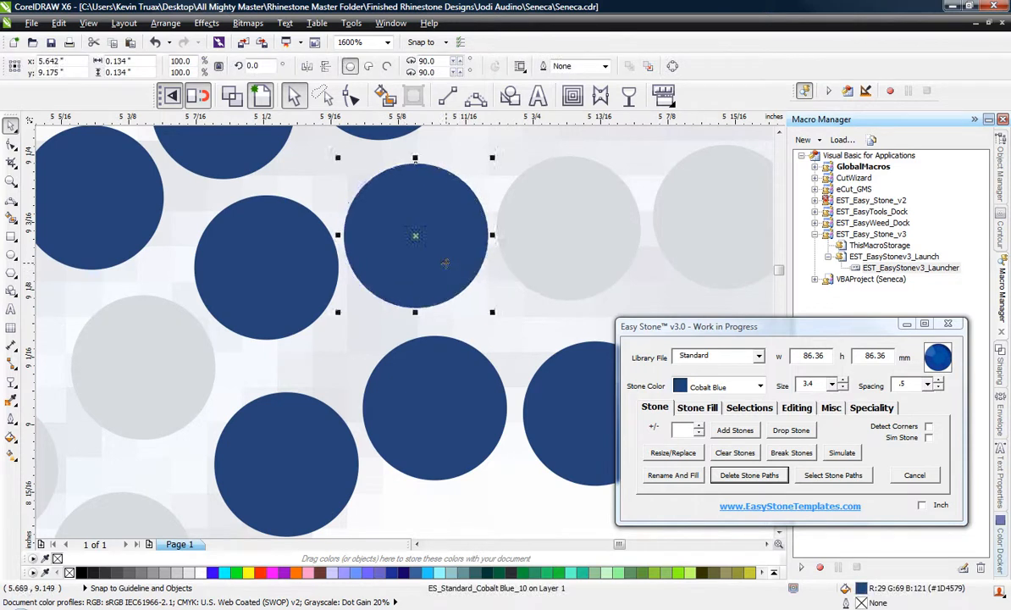
scroll(440, 258, down, 2)
click(273, 224)
scroll(382, 255, down, 1)
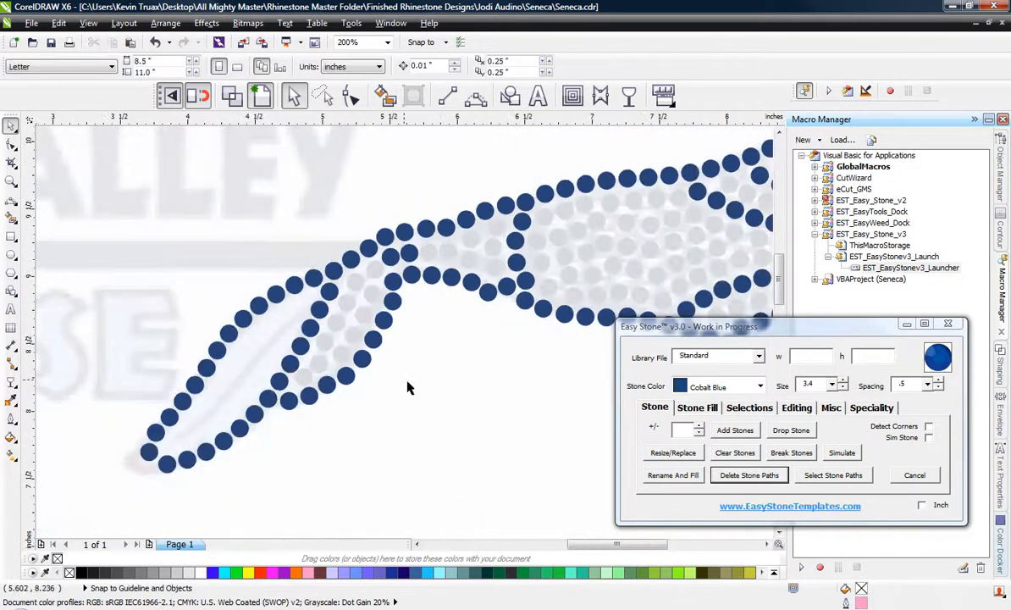
Reposition the two Crystal stones beside the stick's first crossing row to even out the gaps around them.
scroll(479, 288, up, 1)
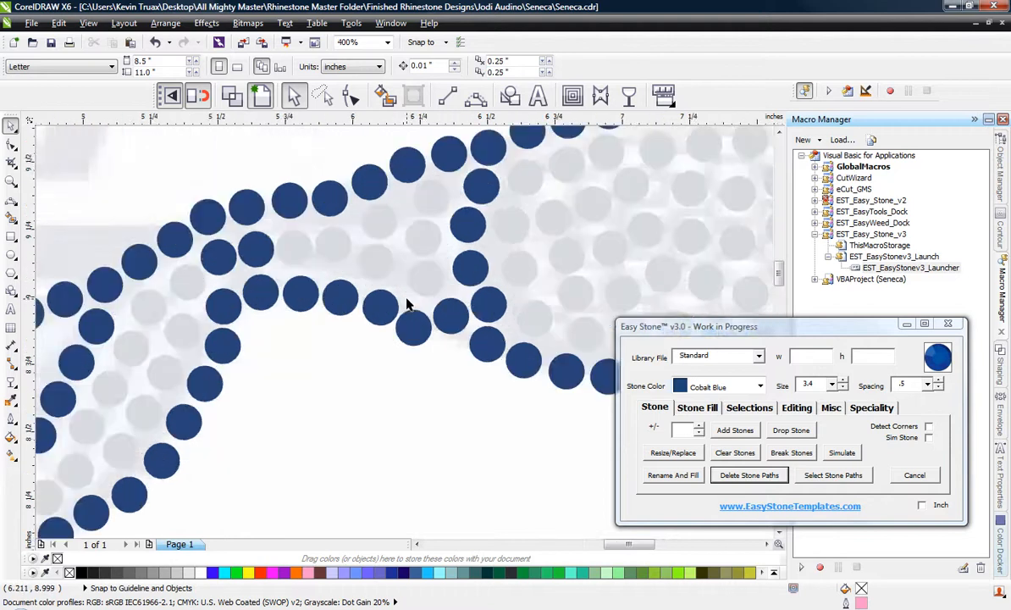
scroll(443, 249, up, 2)
drag(406, 306, 391, 323)
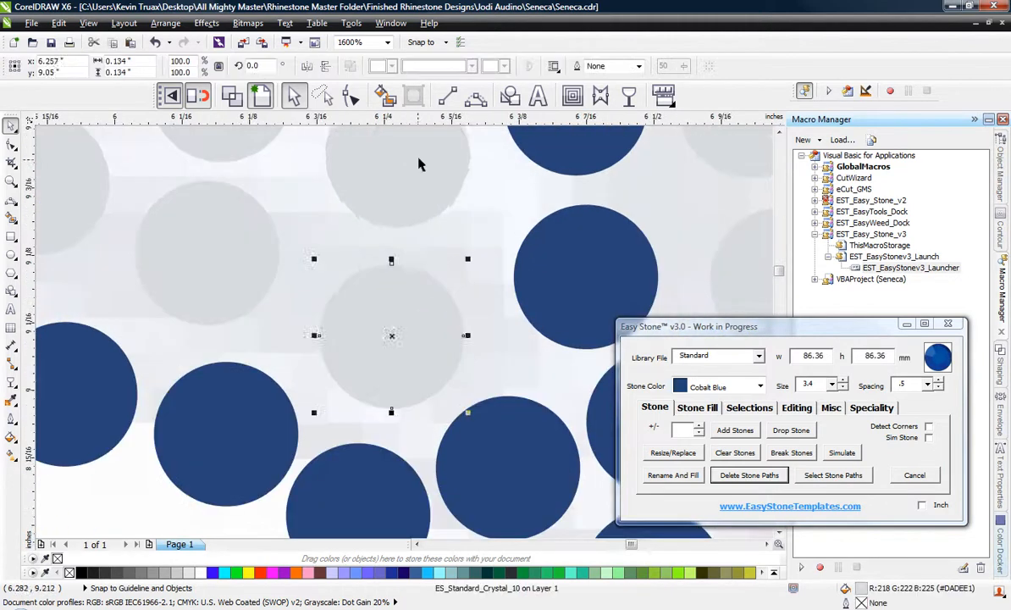
drag(418, 163, 420, 175)
scroll(546, 326, down, 1)
click(471, 318)
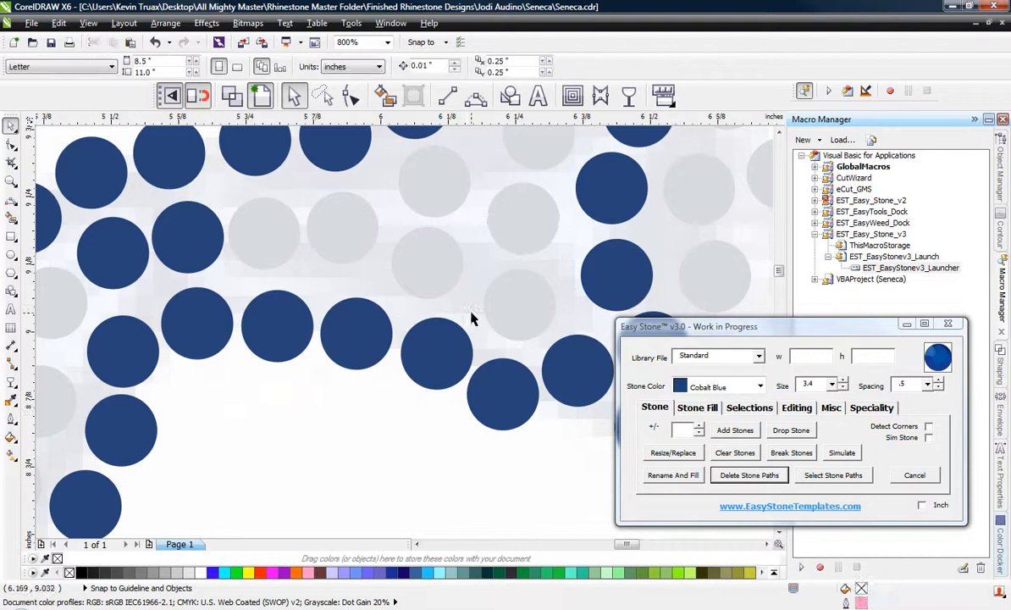
Space the two Crystal stones nearest the feather junction evenly between the blue outlines and clear the selection.
scroll(372, 212, up, 1)
drag(322, 228, 335, 227)
scroll(403, 220, down, 1)
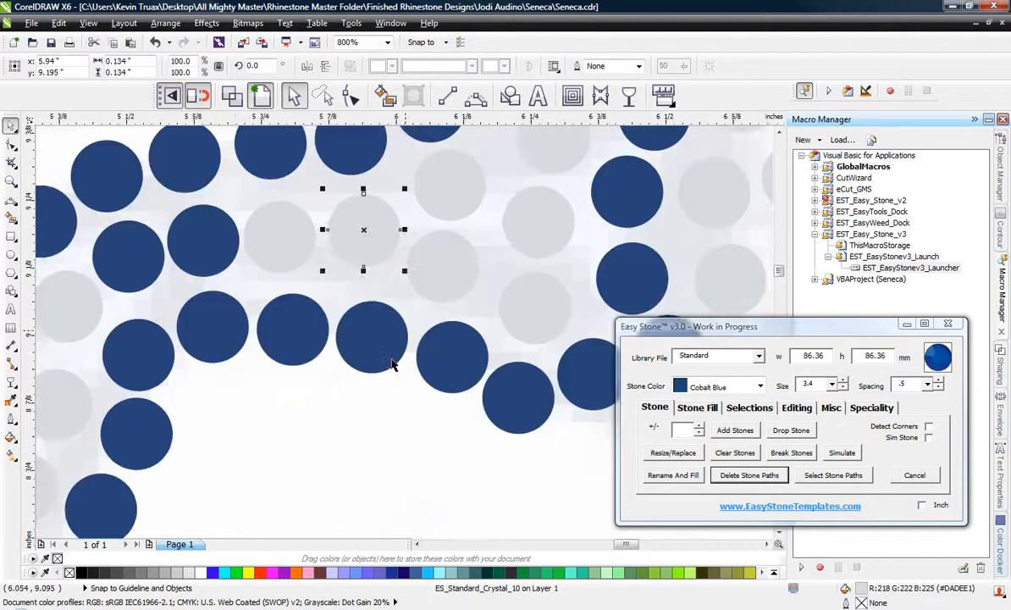
scroll(265, 238, up, 1)
drag(273, 232, 501, 191)
drag(334, 240, 338, 242)
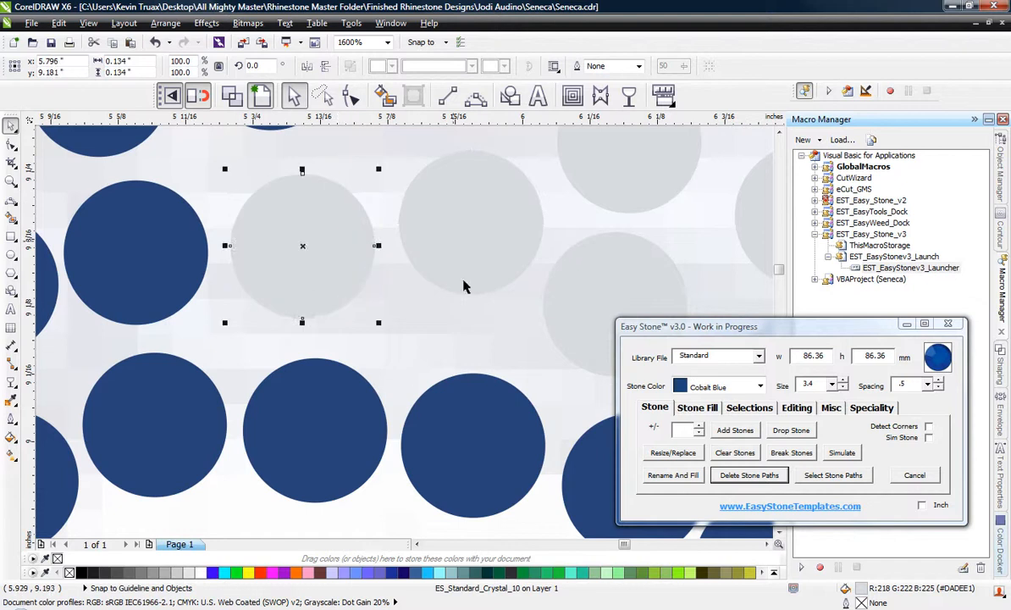
scroll(465, 296, down, 2)
click(395, 454)
scroll(401, 228, down, 2)
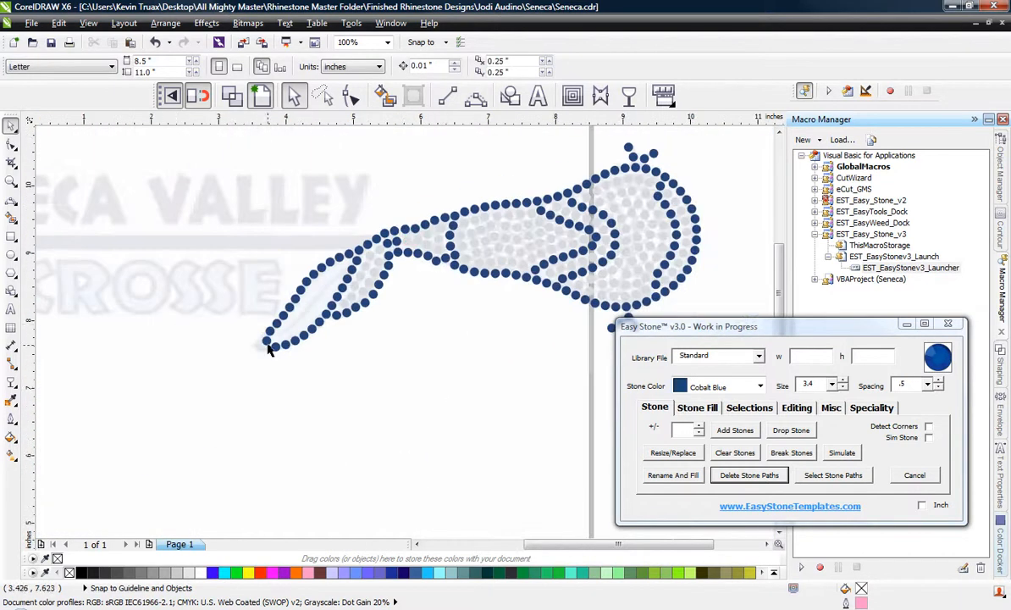
scroll(268, 349, up, 1)
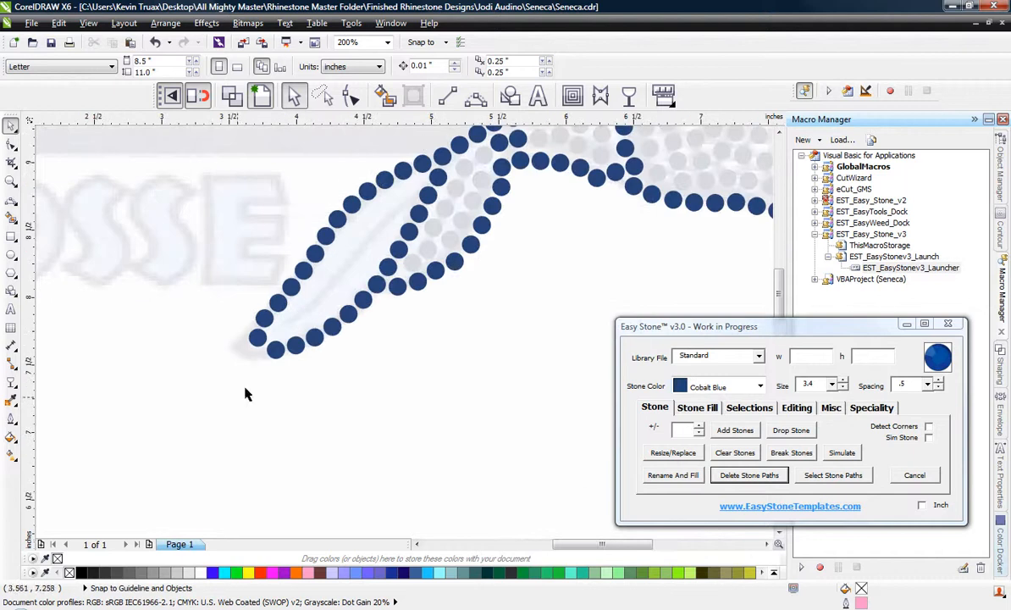
scroll(391, 185, up, 1)
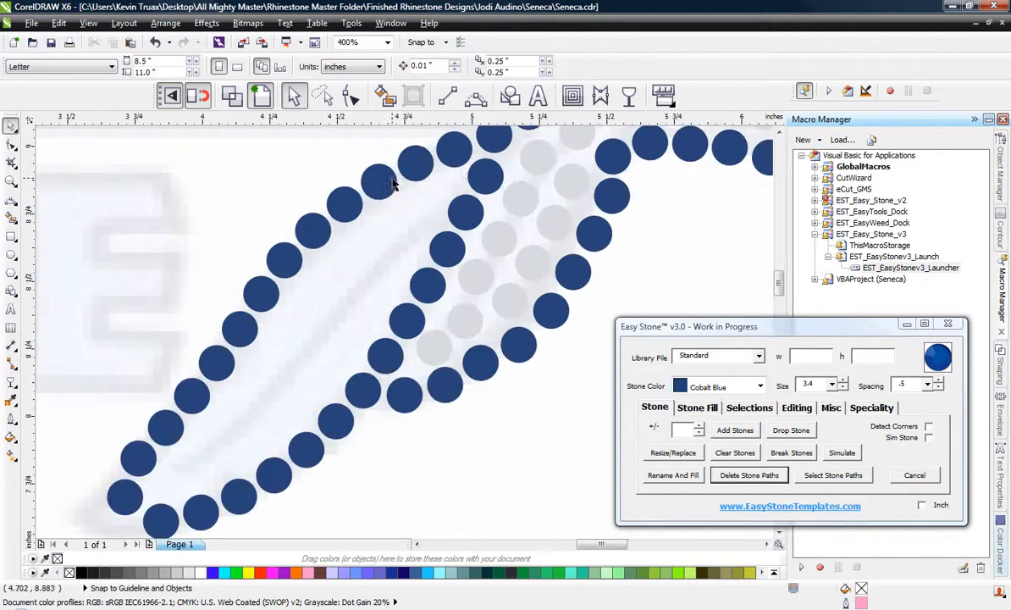
click(413, 175)
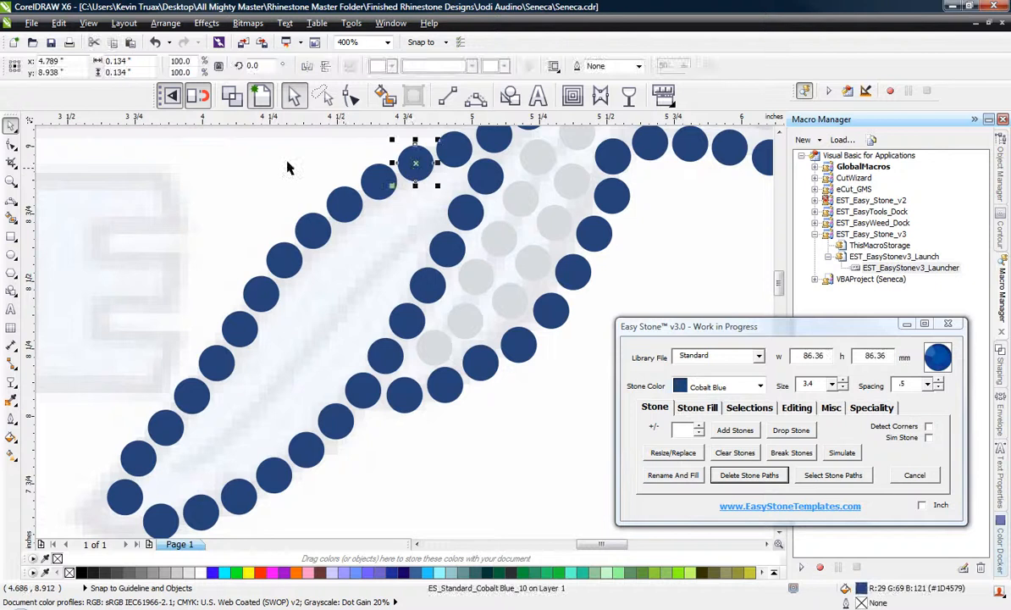
click(257, 166)
Select nine blue stones along the feather's upper outline and copy them as a parallel row just inside it.
scroll(217, 206, down, 2)
scroll(266, 222, up, 1)
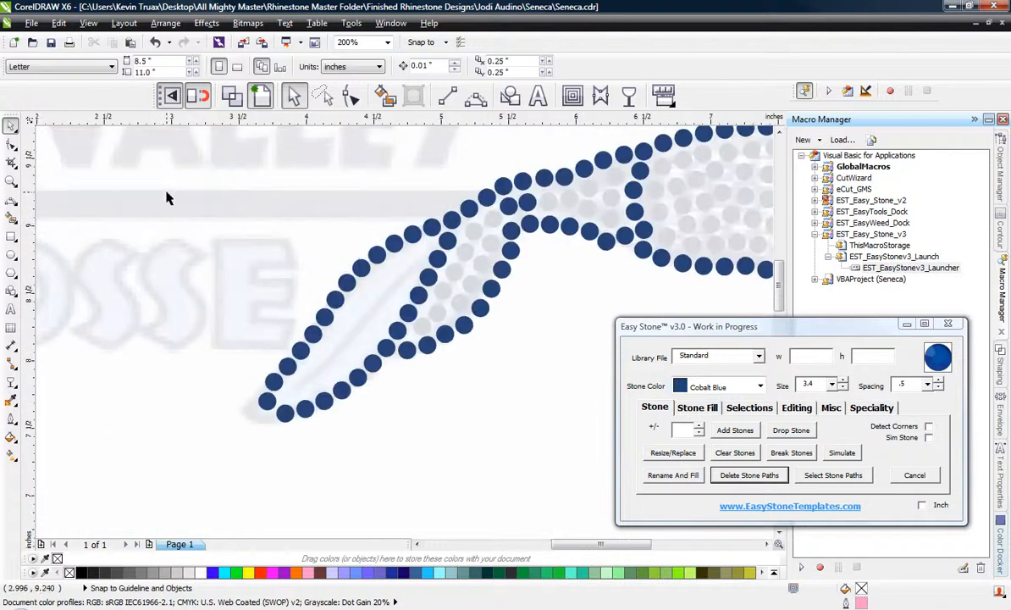
drag(403, 359, 426, 376)
scroll(429, 342, up, 1)
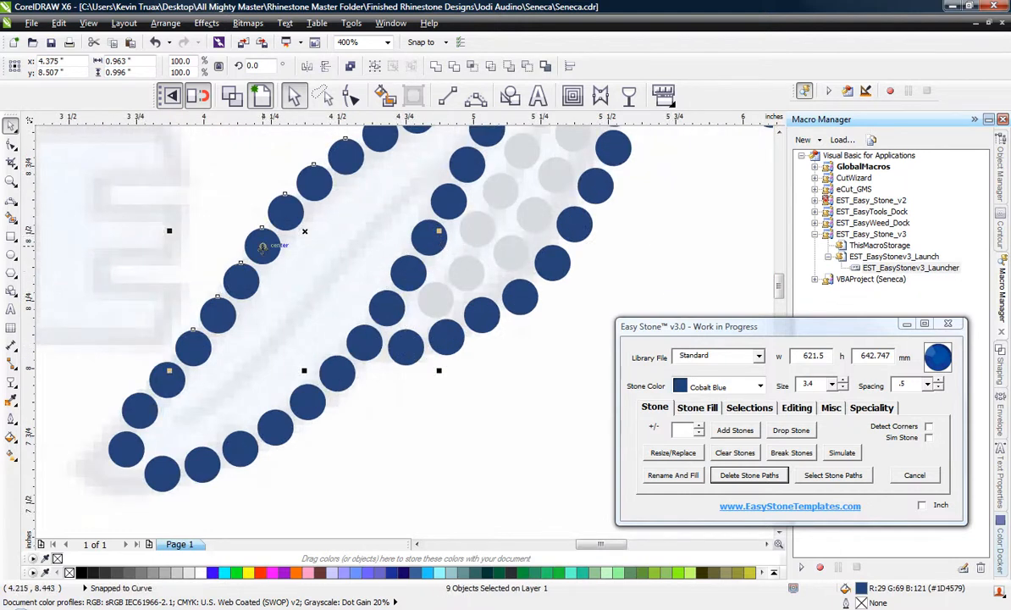
drag(263, 247, 249, 338)
Set the stone colour to Crystal and apply Rename And Fill to the nine copied stones.
click(760, 386)
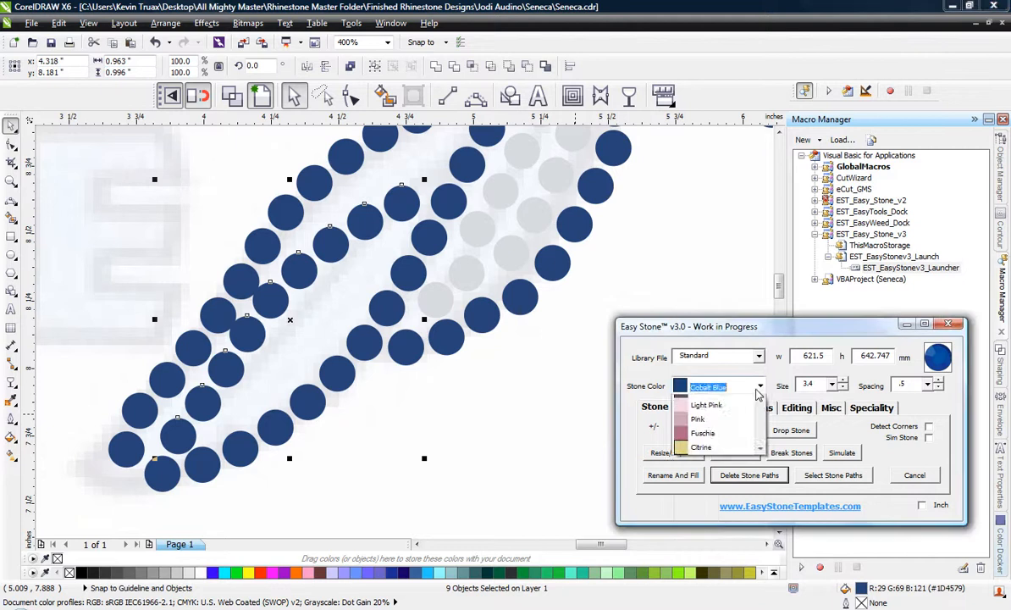
drag(760, 428, 760, 402)
click(737, 402)
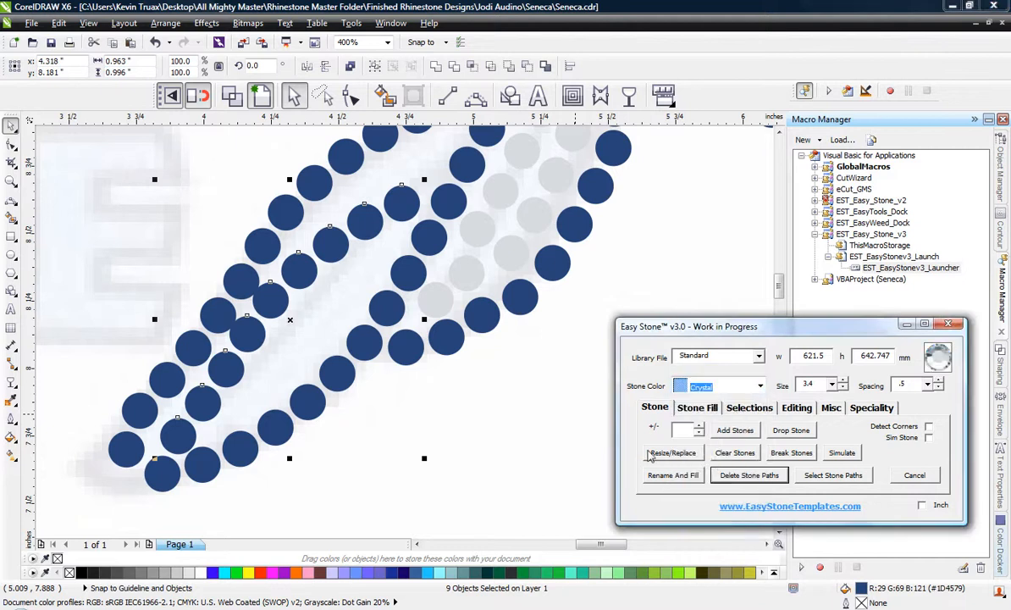
click(674, 476)
Nudge the Crystal stones nearest the feather tip so they sit evenly spaced inside the upper outline.
scroll(164, 441, up, 2)
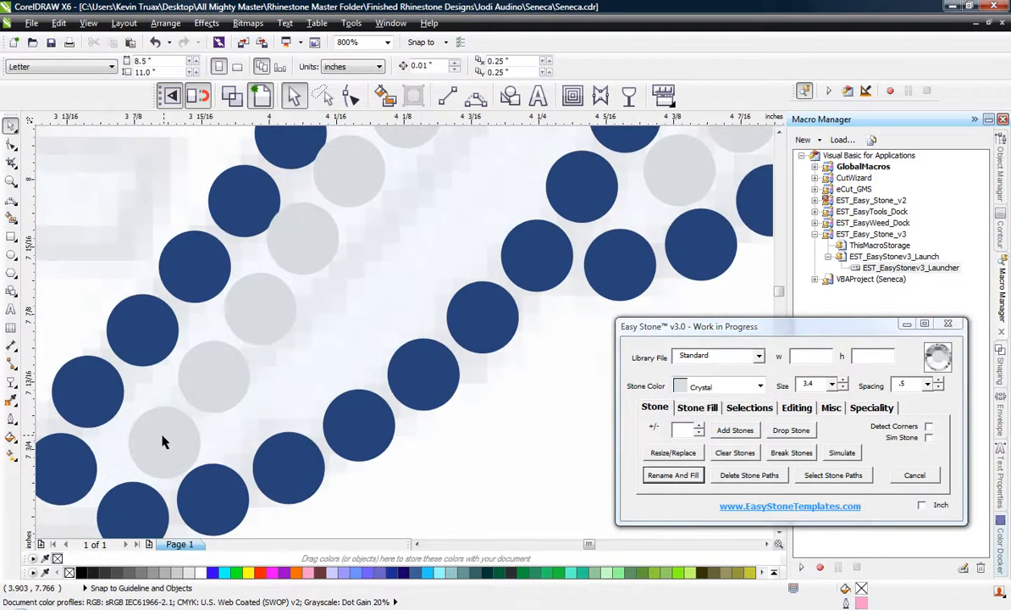
scroll(163, 442, up, 2)
click(158, 466)
click(255, 334)
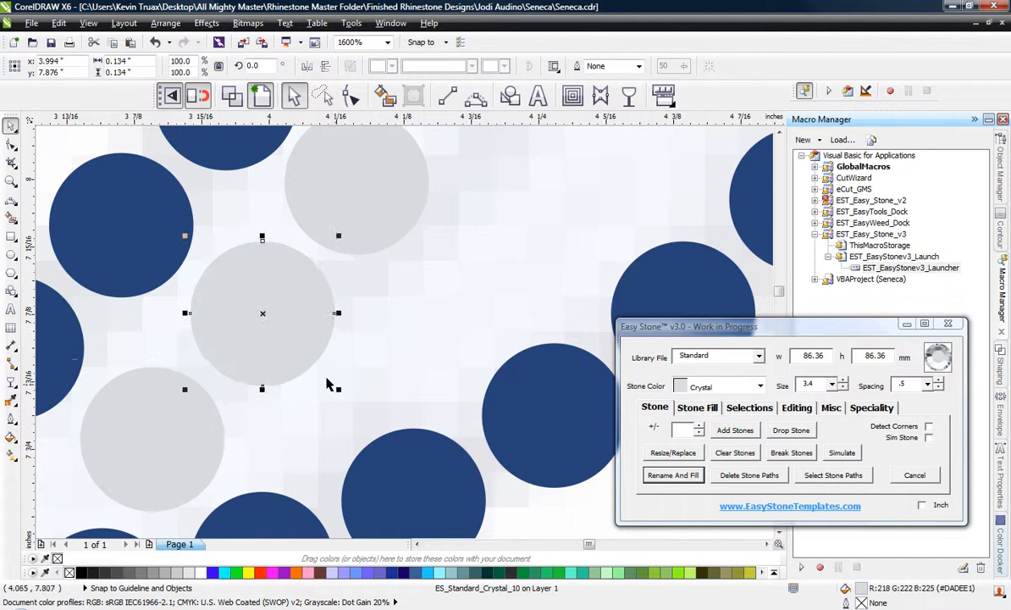
scroll(274, 371, down, 2)
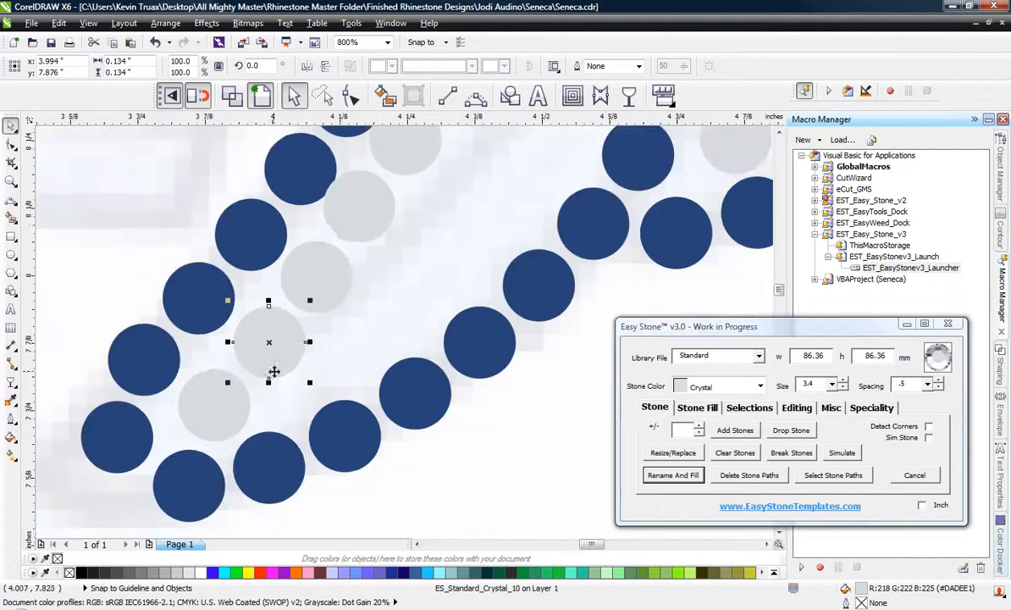
scroll(360, 210, up, 2)
click(360, 210)
scroll(355, 188, down, 2)
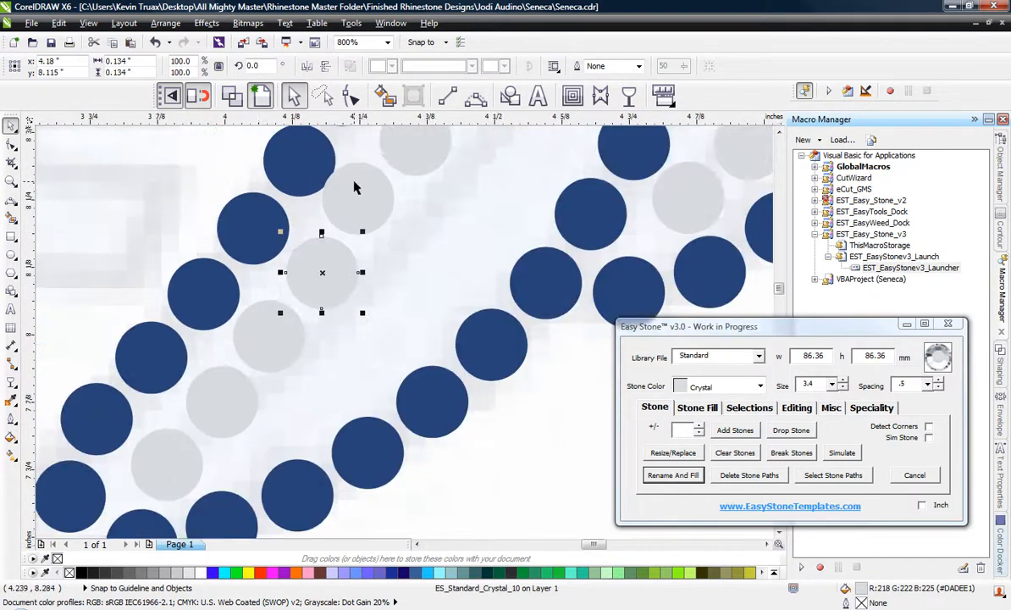
Reposition the fifth and sixth Crystal stones from the feather tip to clear the blue outline with even gaps.
scroll(355, 188, up, 2)
click(360, 199)
scroll(221, 320, down, 2)
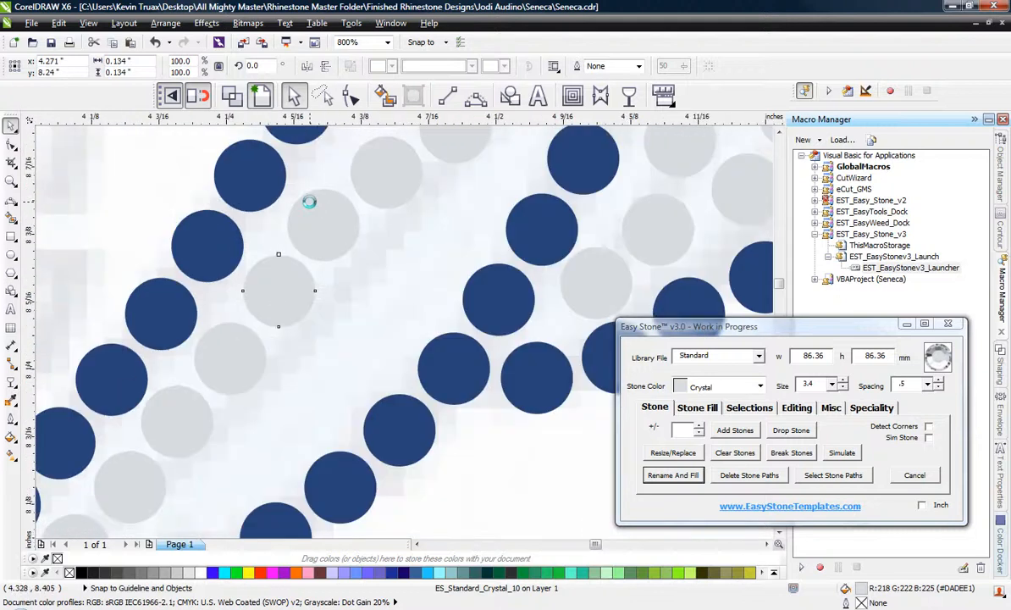
scroll(309, 201, up, 4)
click(307, 277)
scroll(307, 278, down, 4)
Move the last three Crystal stones of the copied row closer to the feather's upper outline, keeping even spacing.
scroll(363, 269, up, 4)
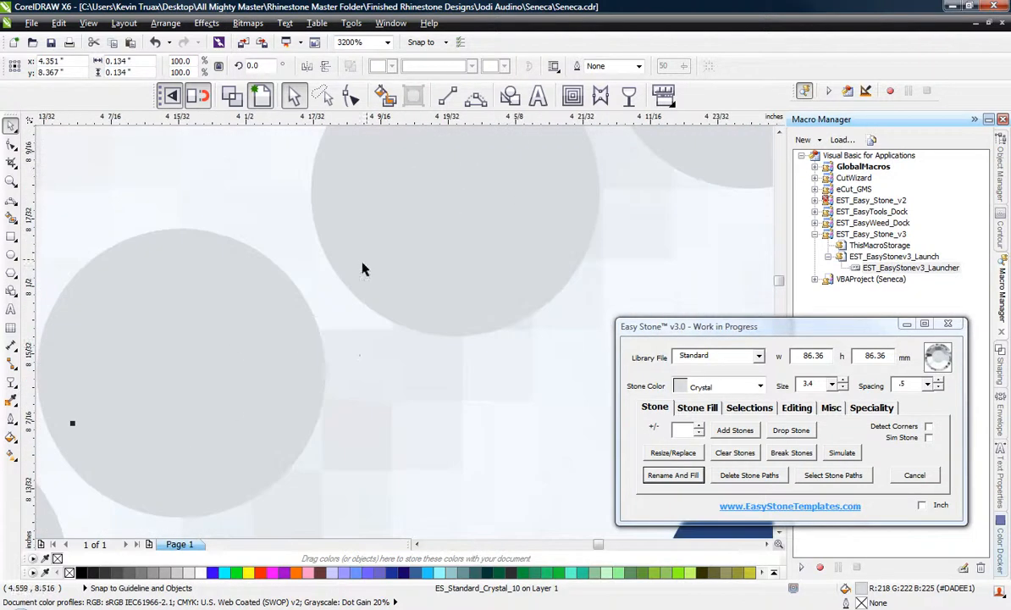
scroll(360, 359, down, 1)
drag(305, 368, 283, 328)
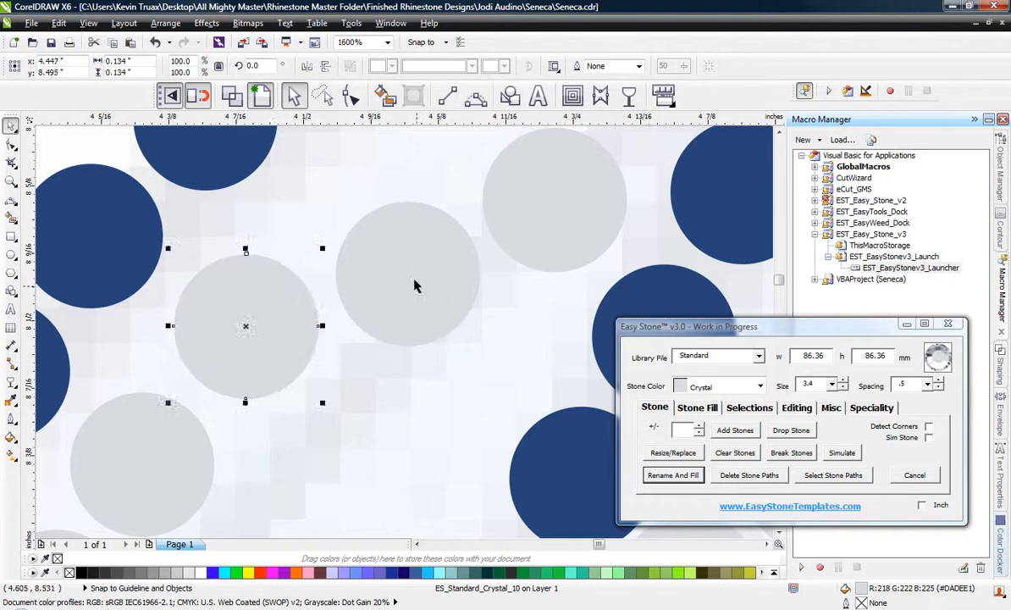
drag(414, 279, 387, 211)
scroll(333, 255, down, 2)
scroll(343, 229, up, 2)
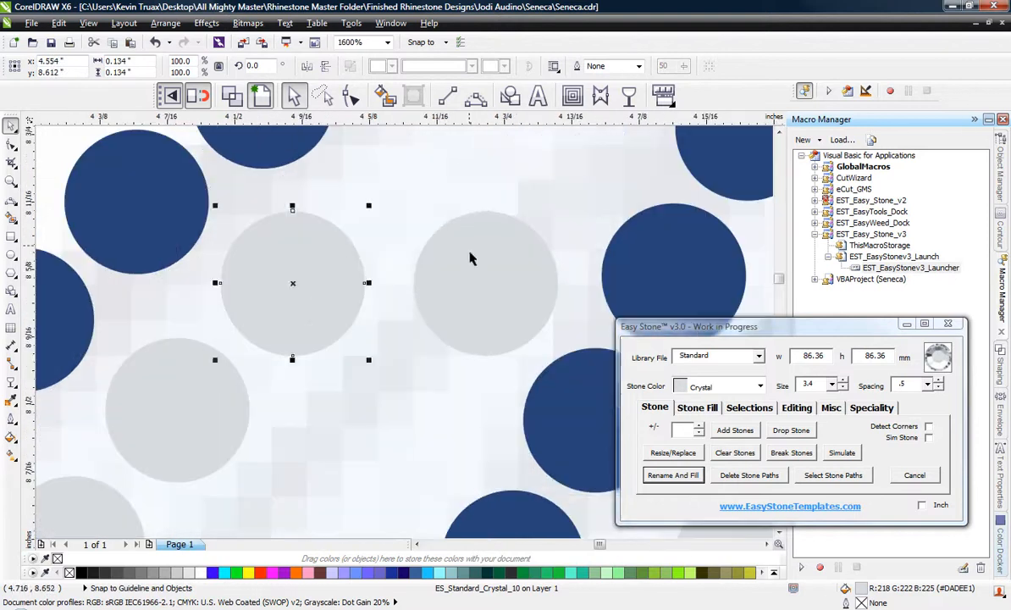
drag(471, 253, 426, 168)
scroll(408, 349, down, 2)
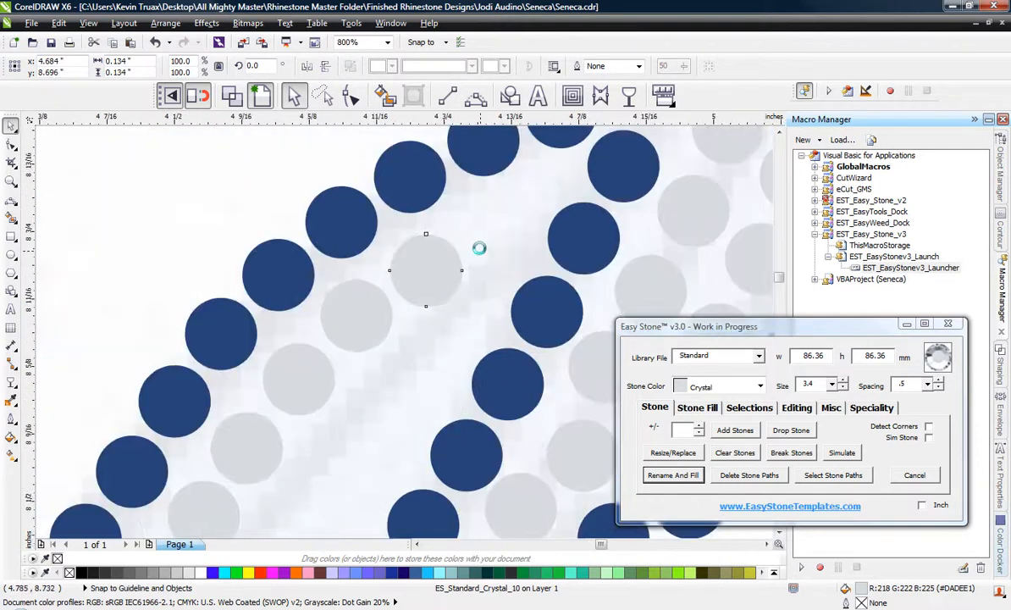
Copy the last Crystal stone to extend the row toward the junction between the upper outline and the inner blue row.
scroll(353, 287, up, 3)
scroll(352, 287, down, 2)
drag(322, 344, 400, 305)
scroll(398, 305, down, 3)
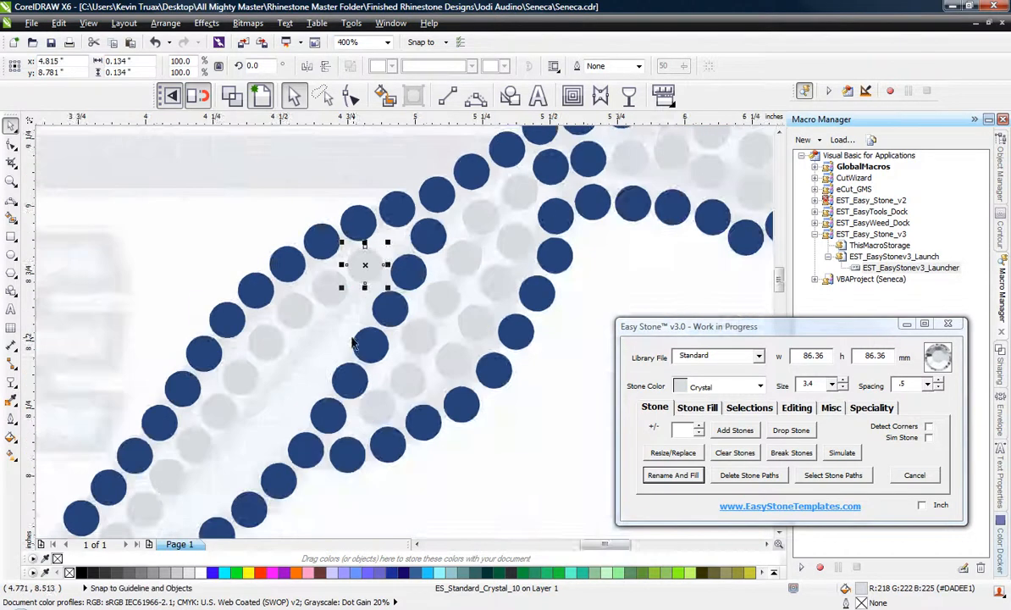
scroll(337, 348, up, 2)
scroll(303, 321, up, 1)
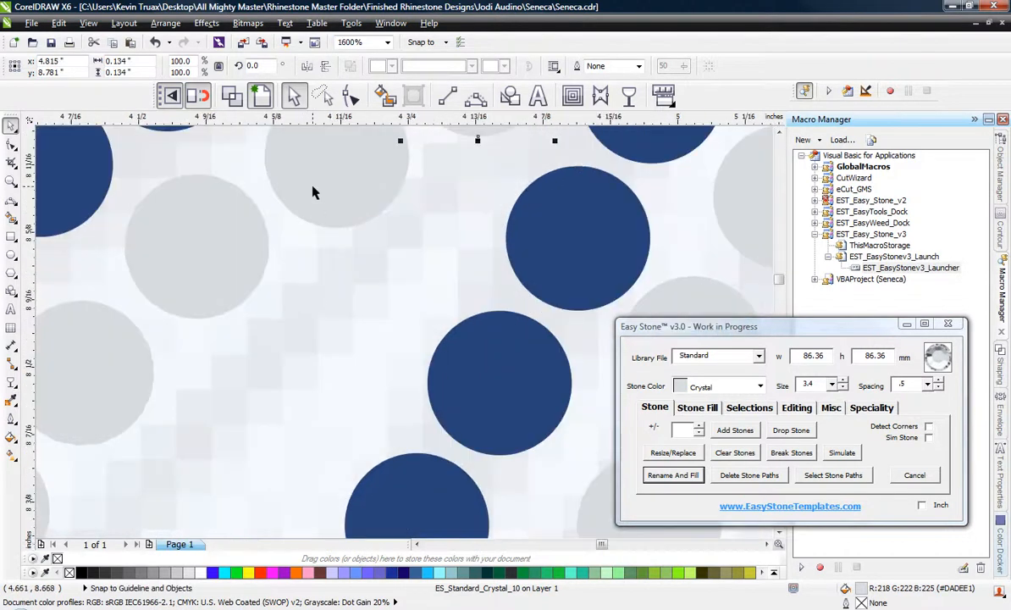
Copy Crystal stones from the first fill row to run a second row down along the feather's inner blue row.
drag(313, 188, 406, 254)
right_click(365, 289)
scroll(309, 276, down, 1)
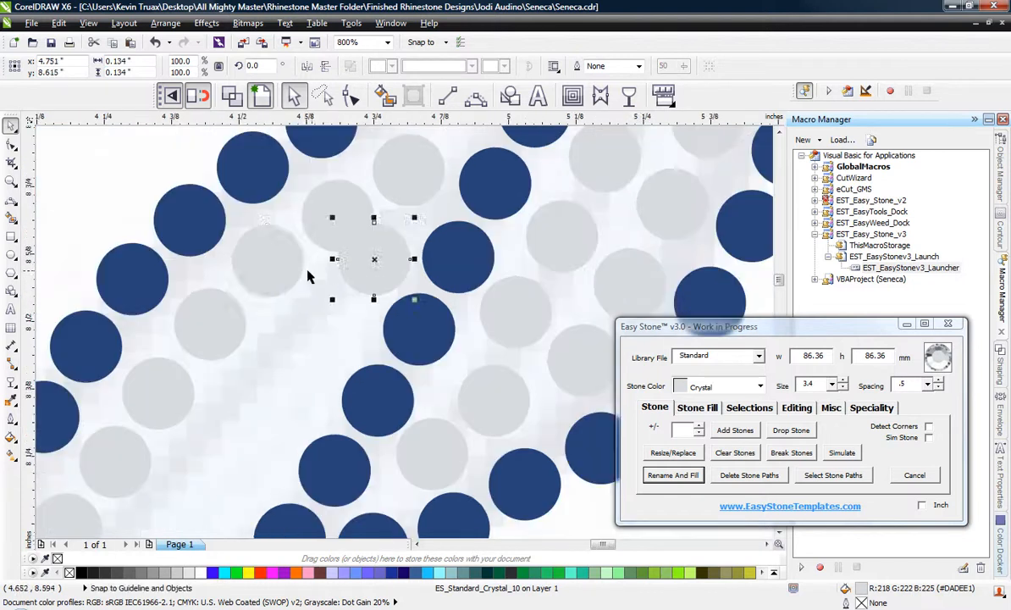
drag(288, 271, 347, 343)
scroll(181, 207, down, 1)
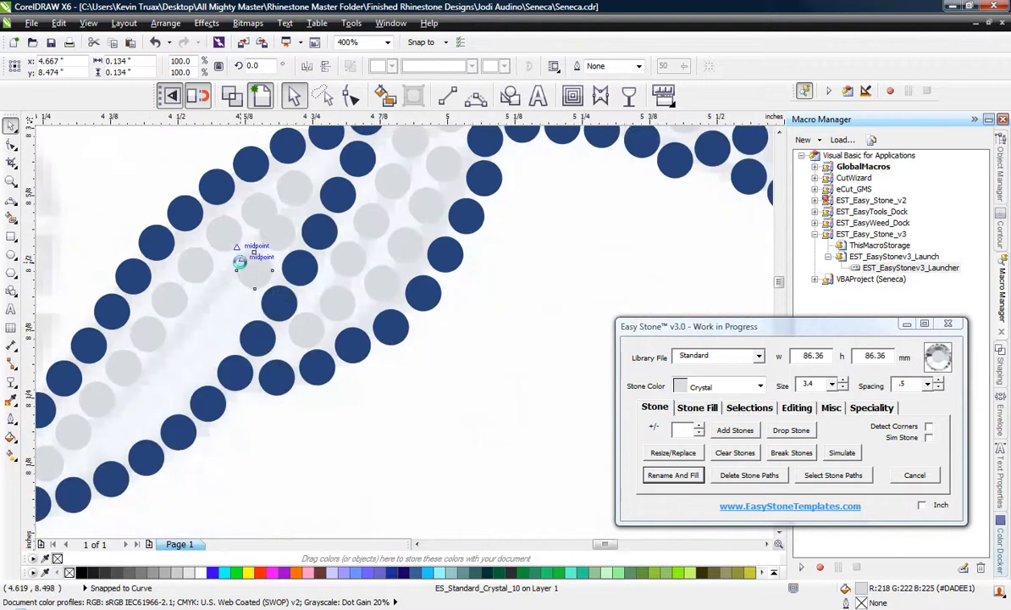
scroll(239, 254, up, 1)
drag(172, 272, 233, 358)
Nudge the first-row Crystal stone beside the newest copy slightly to even the gaps around it.
drag(173, 283, 173, 283)
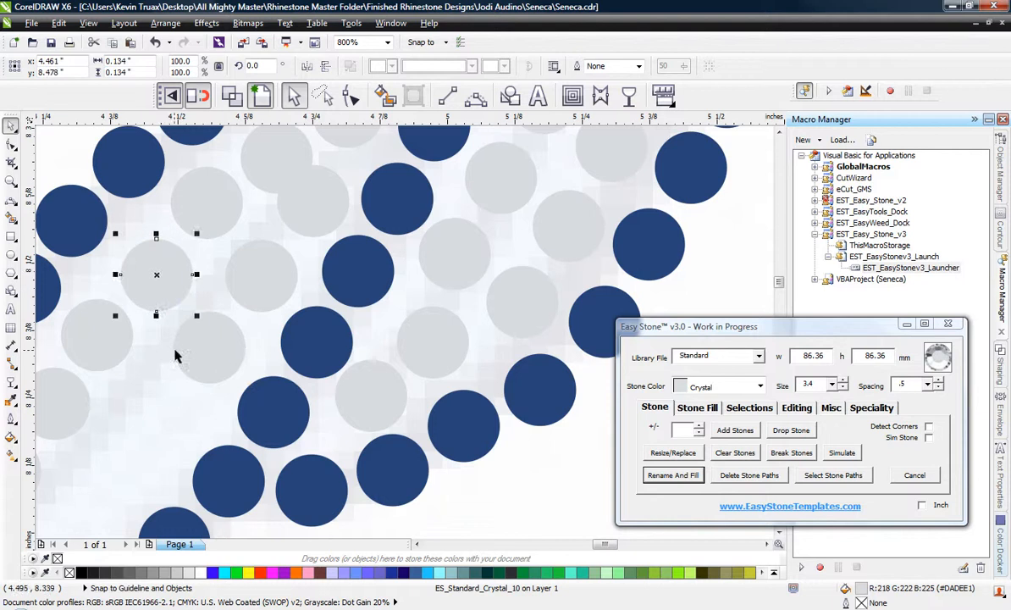
scroll(181, 350, up, 1)
drag(232, 364, 140, 197)
scroll(381, 237, down, 1)
scroll(371, 305, up, 1)
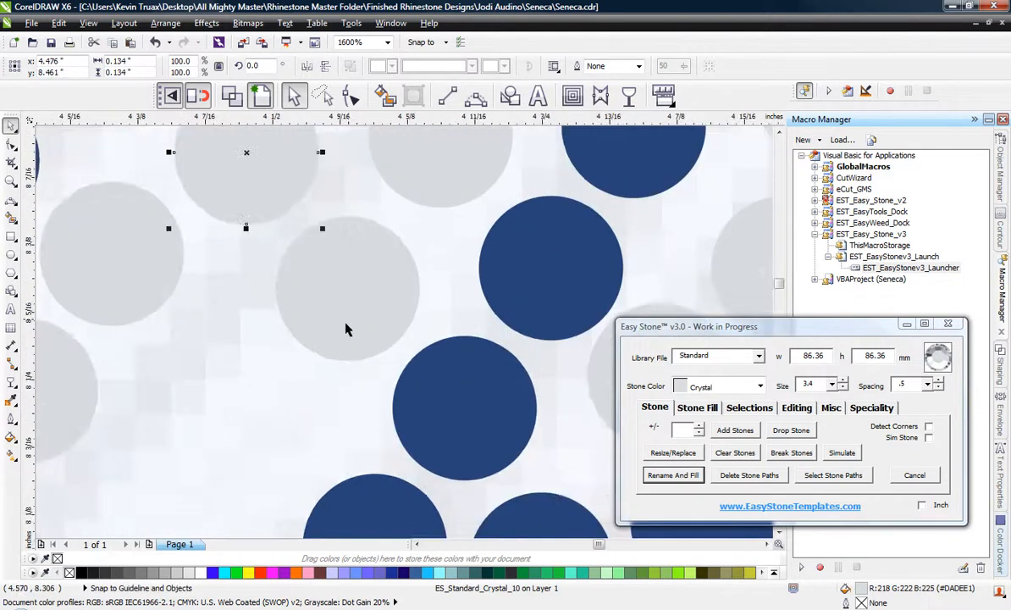
Copy more Crystal stones to continue the second row along the lower blue outline down to the feather tip.
drag(346, 330, 378, 403)
scroll(465, 167, down, 2)
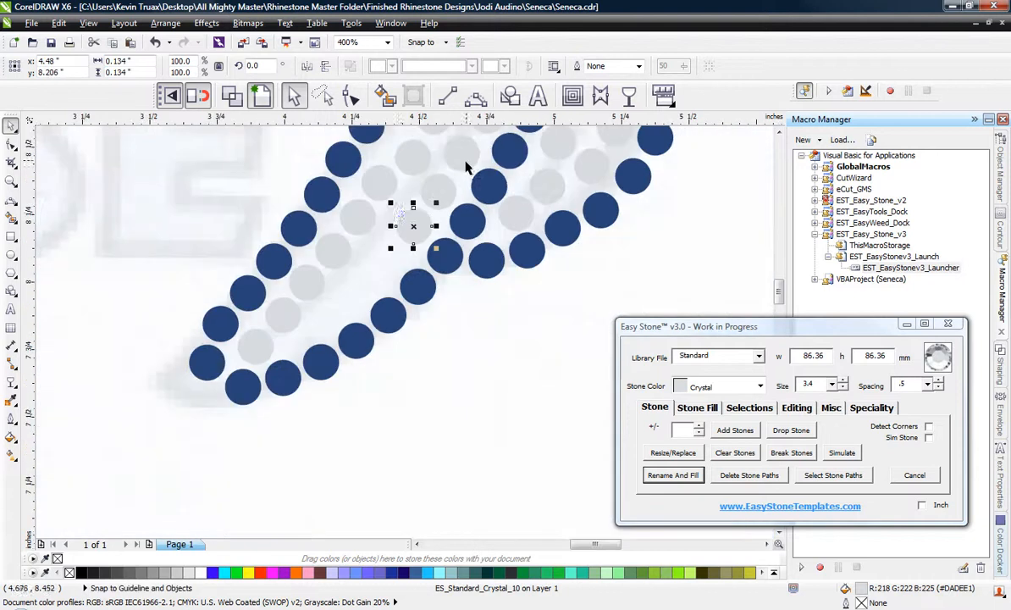
scroll(408, 207, up, 2)
drag(434, 260, 323, 390)
scroll(354, 320, down, 1)
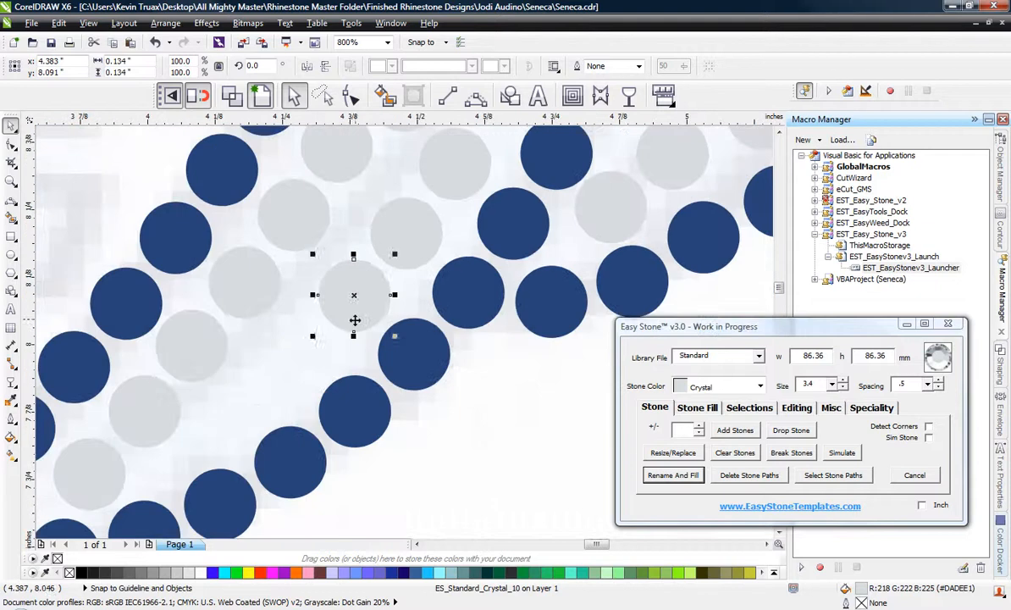
drag(354, 320, 226, 413)
scroll(388, 305, down, 1)
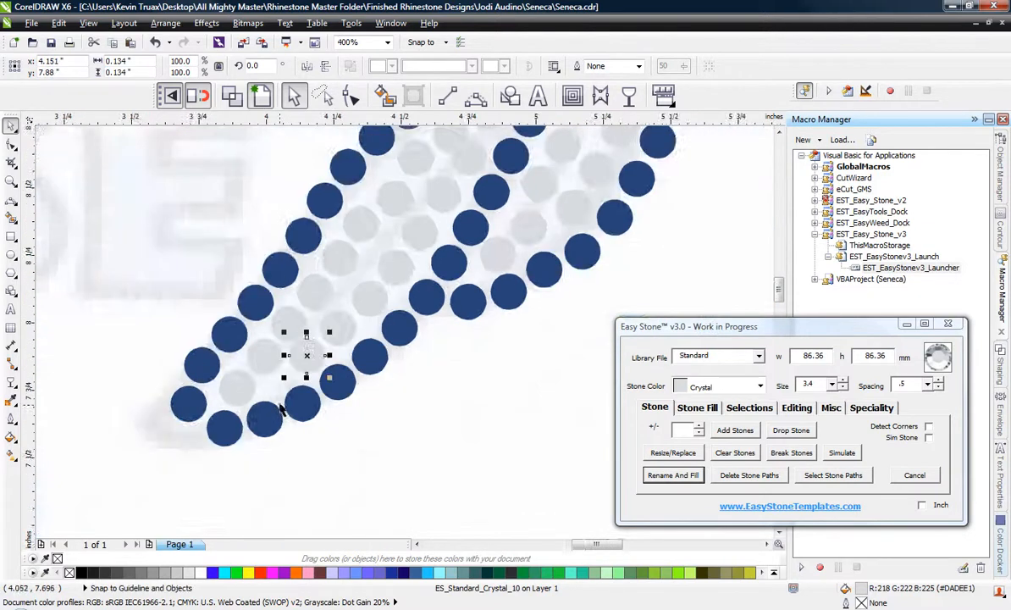
Nudge the Crystal stones in the lower part of the feather to even the gaps between the two fill rows.
scroll(280, 381, up, 1)
scroll(279, 369, up, 1)
drag(416, 279, 421, 280)
scroll(359, 400, down, 1)
scroll(334, 251, up, 1)
drag(334, 251, 320, 237)
scroll(397, 224, down, 1)
Reposition the first-row Crystal stones from the lower part to the middle of the feather for even spacing.
scroll(391, 220, up, 1)
click(336, 206)
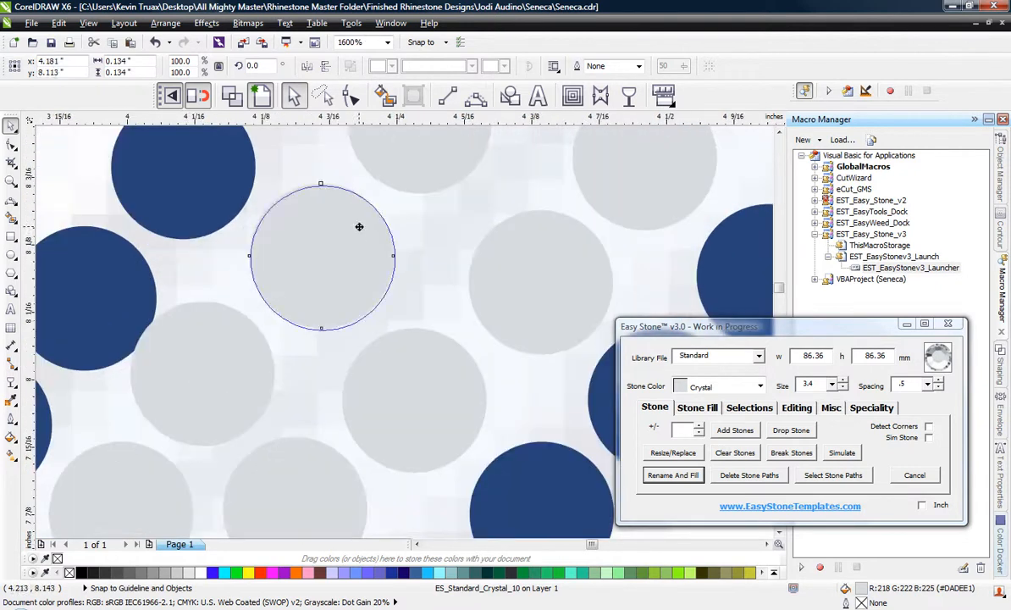
scroll(288, 339, down, 1)
scroll(367, 239, up, 1)
drag(367, 240, 430, 269)
scroll(352, 343, down, 1)
scroll(394, 245, up, 1)
scroll(448, 236, down, 1)
scroll(479, 192, down, 1)
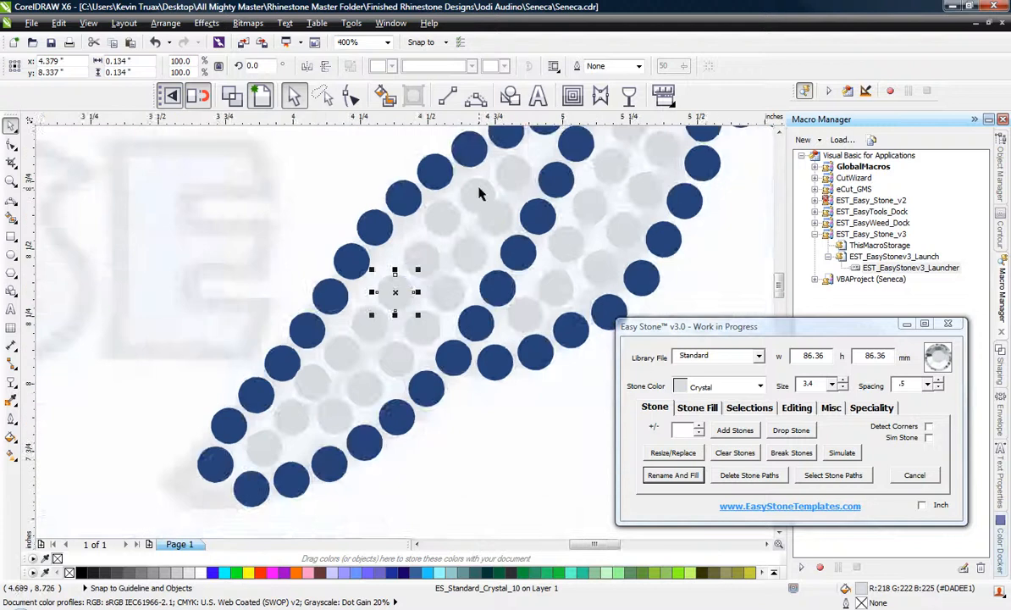
Shift two Crystal stones in the upper part of the feather so they sit evenly between their neighbours.
scroll(478, 187, up, 1)
scroll(480, 193, up, 1)
drag(479, 192, 470, 214)
drag(307, 305, 310, 312)
scroll(384, 375, down, 1)
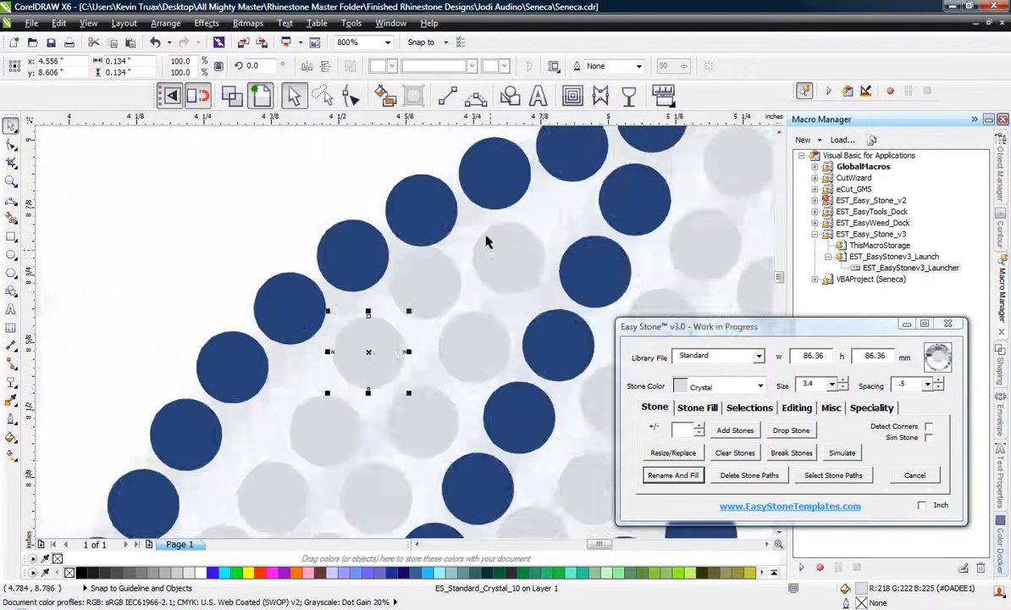
Nudge the Cobalt Blue stones on the upper part of the feather's outer outline into a smooth, evenly spaced curve.
scroll(456, 196, up, 1)
drag(383, 223, 372, 199)
drag(234, 297, 200, 260)
scroll(200, 260, down, 1)
scroll(131, 332, up, 1)
drag(111, 384, 138, 416)
scroll(416, 174, down, 1)
Adjust the Cobalt Blue outline stones midway down the feather's upper edge to even their spacing.
scroll(216, 356, up, 1)
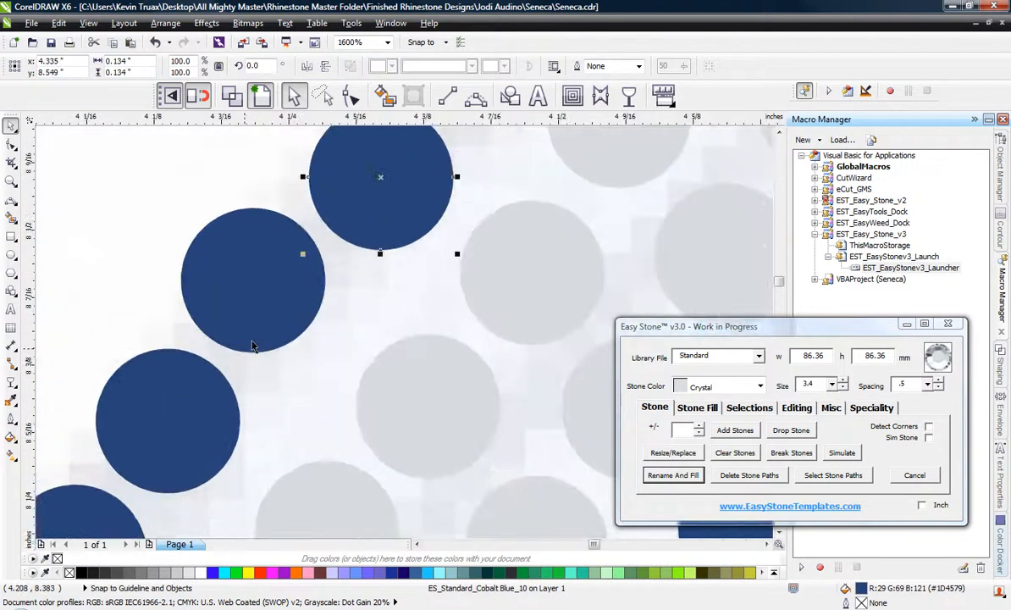
drag(252, 343, 268, 373)
scroll(365, 289, down, 1)
scroll(271, 357, up, 1)
scroll(316, 357, down, 1)
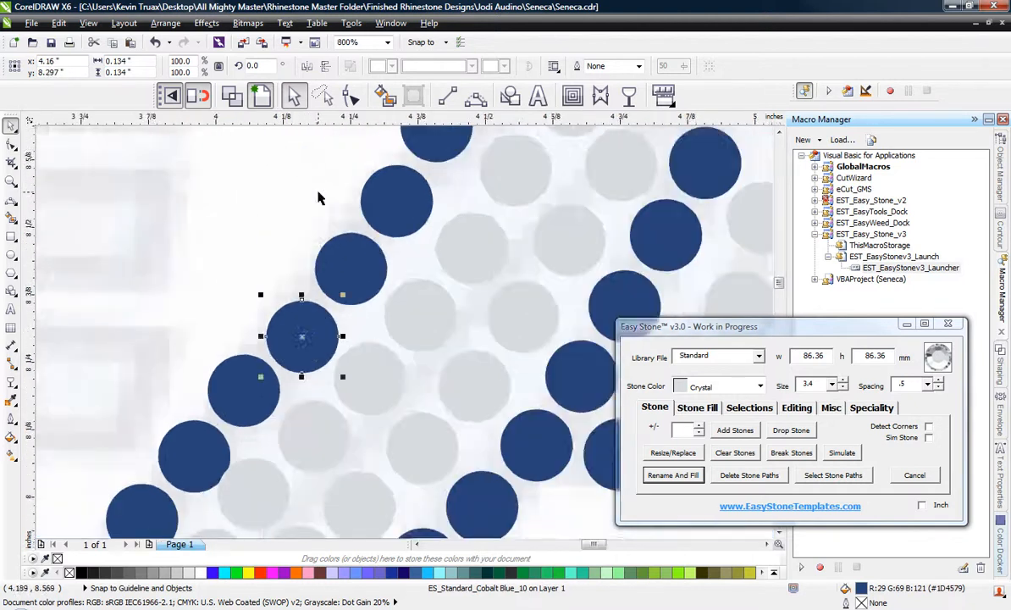
Move the Cobalt Blue outline stones near the feather tip clear of the Crystal fill, keeping even gaps.
scroll(329, 230, down, 1)
scroll(232, 360, up, 1)
scroll(286, 316, up, 1)
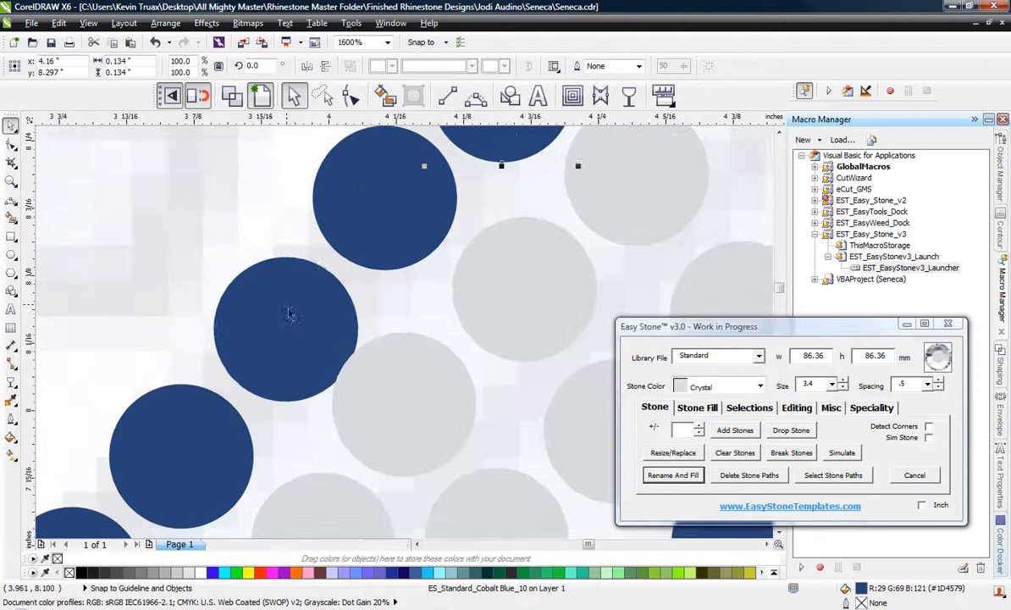
drag(291, 315, 269, 302)
scroll(254, 307, down, 1)
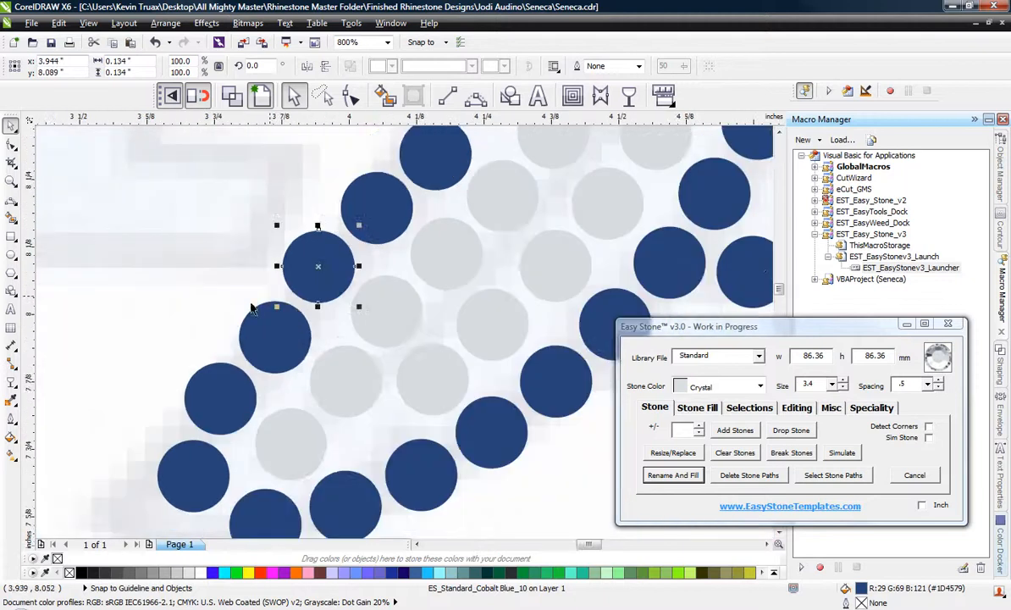
scroll(375, 395, up, 1)
drag(354, 398, 358, 407)
scroll(370, 398, down, 2)
click(213, 359)
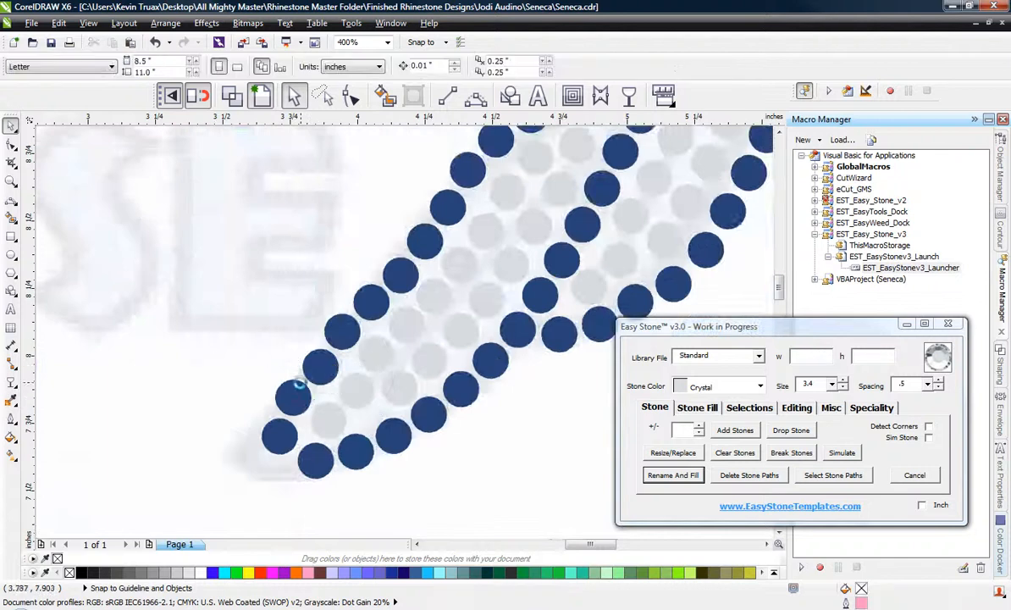
Place copies of a Cobalt Blue stone level with each other at both ends of the gray bar under SENECA VALLEY.
scroll(288, 360, down, 2)
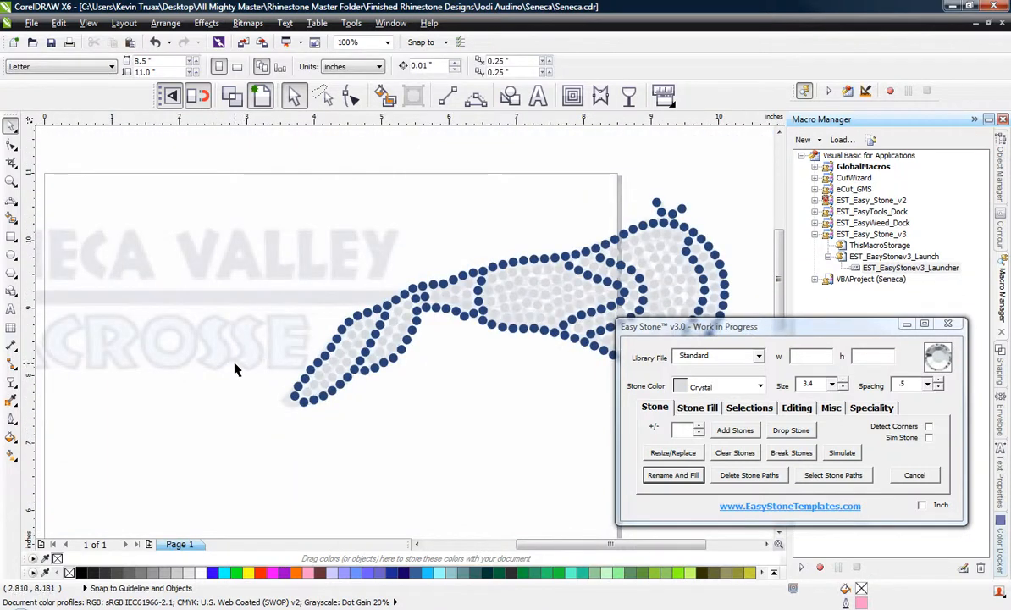
scroll(237, 369, down, 1)
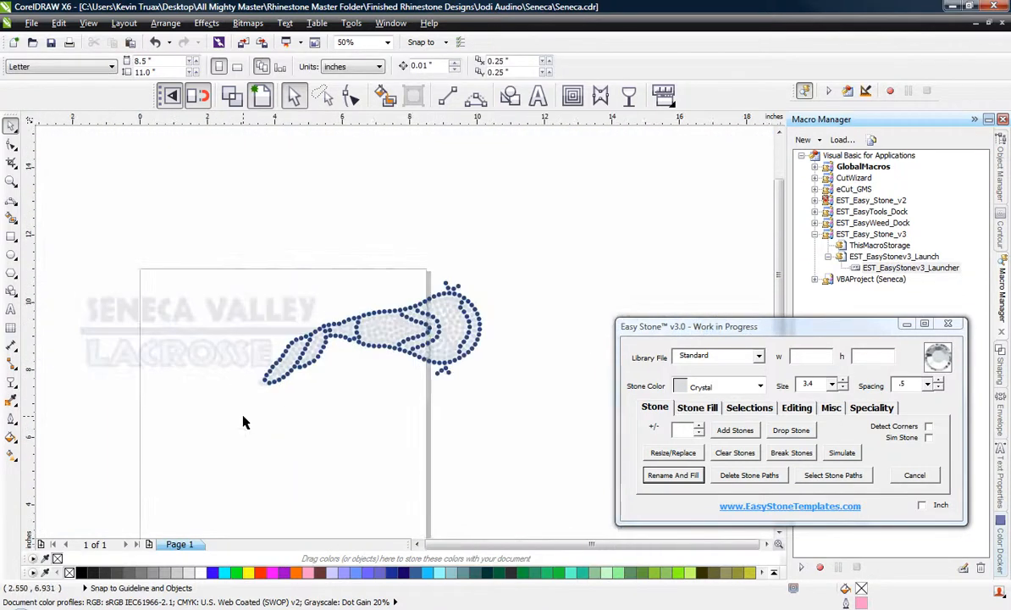
scroll(84, 361, up, 1)
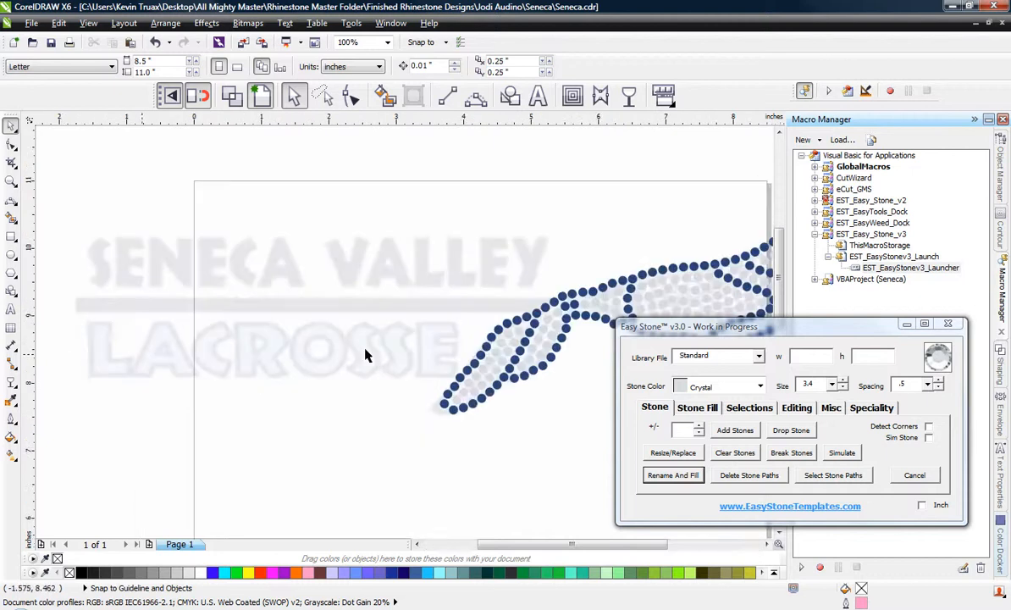
scroll(532, 296, up, 1)
scroll(532, 301, up, 1)
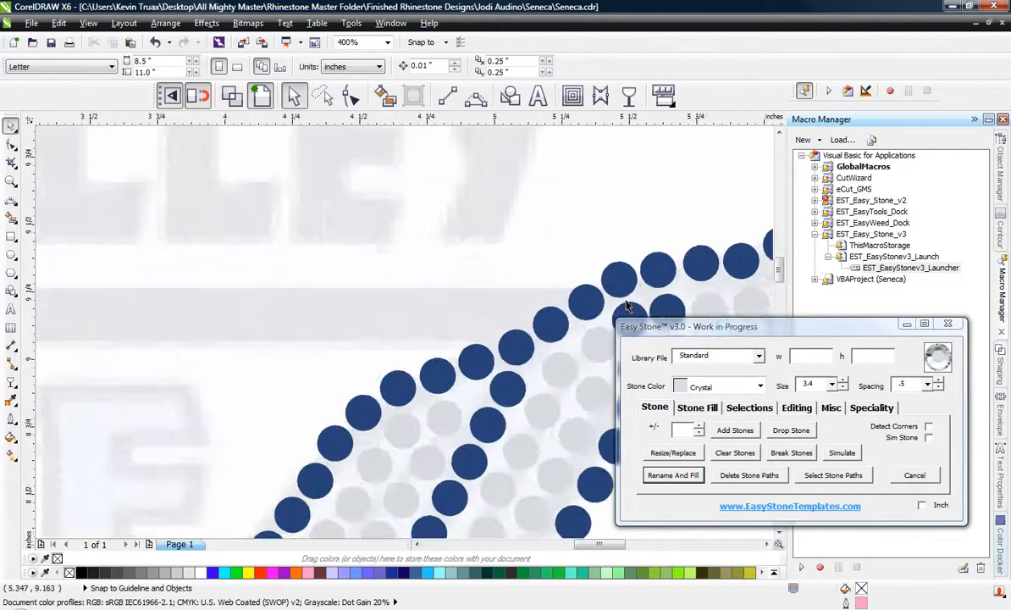
scroll(584, 284, up, 1)
drag(543, 312, 401, 307)
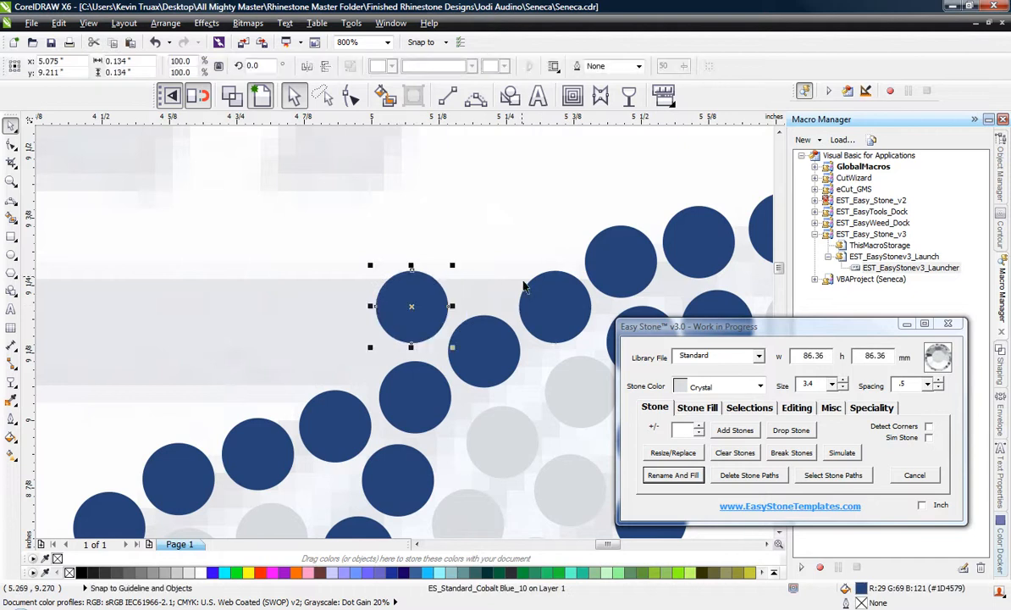
scroll(534, 290, down, 2)
scroll(520, 303, down, 1)
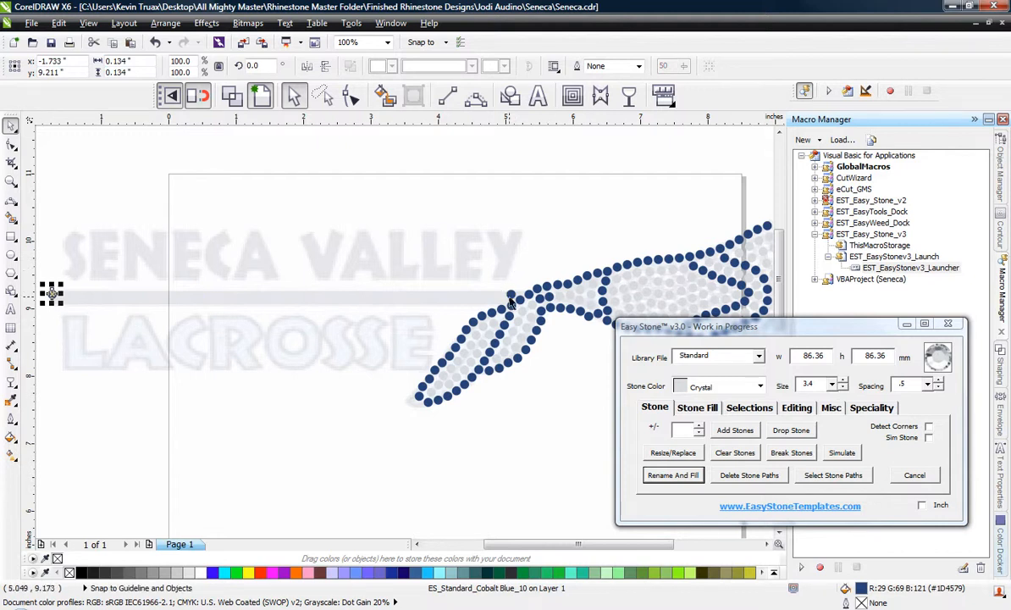
Fill the span between the bar's two end stones with a row of added stones, using size 3.4 and spacing .5.
shift+click(511, 297)
click(663, 409)
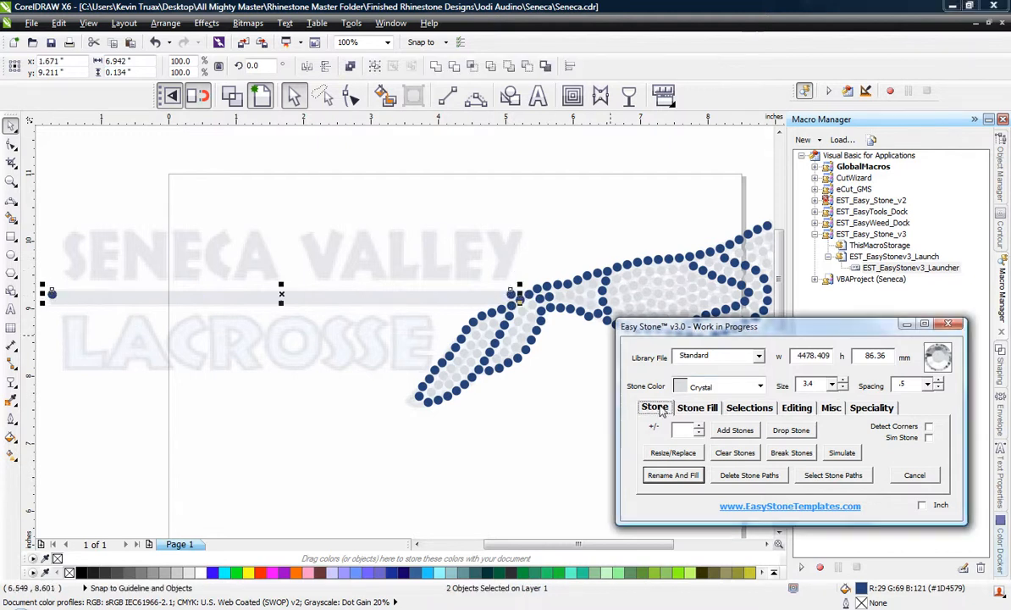
click(750, 435)
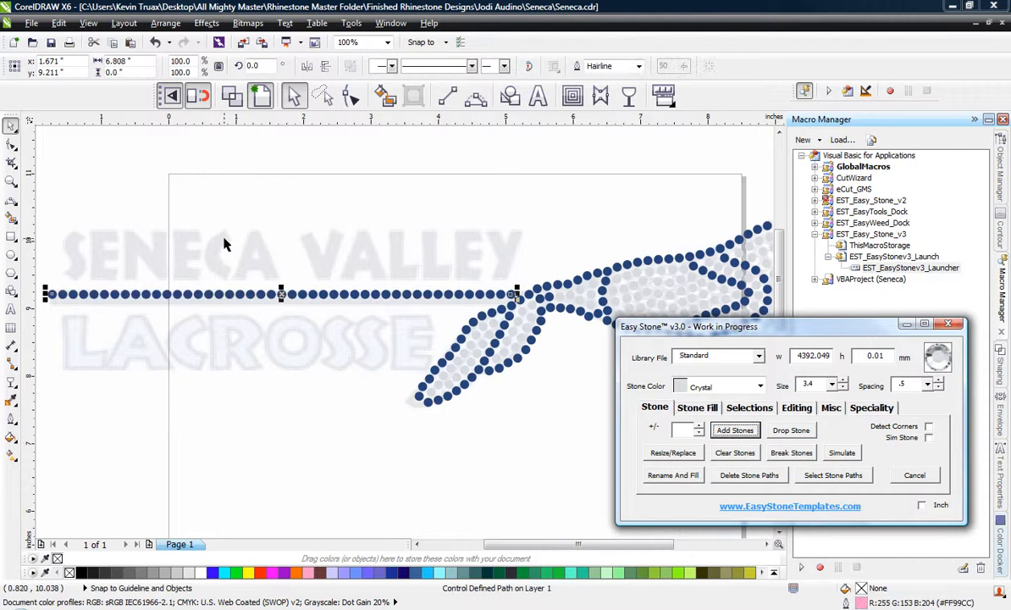
Delete the stone path running through the bar's new Cobalt Blue row.
click(281, 294)
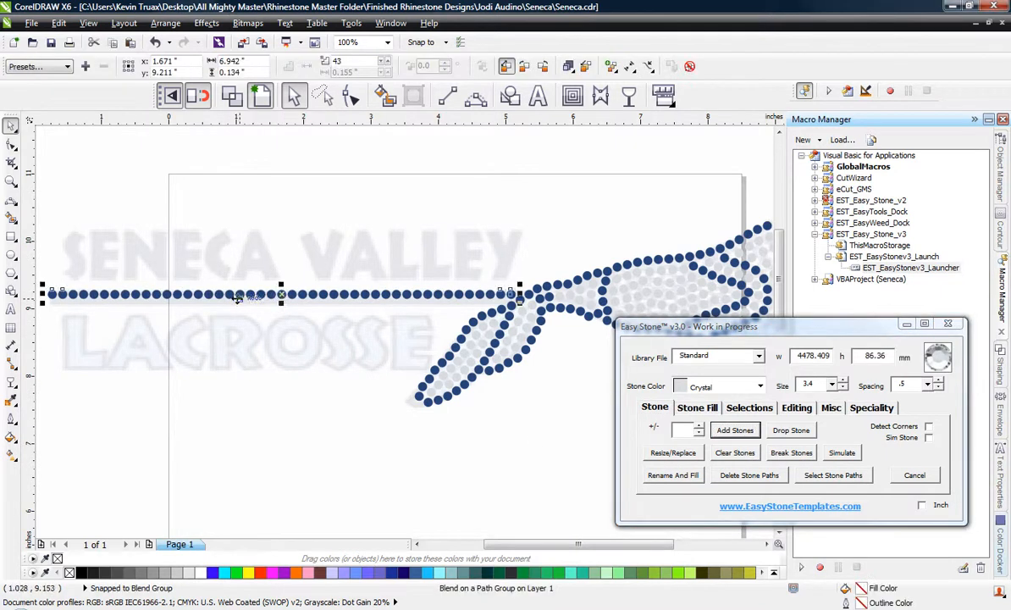
scroll(238, 297, up, 8)
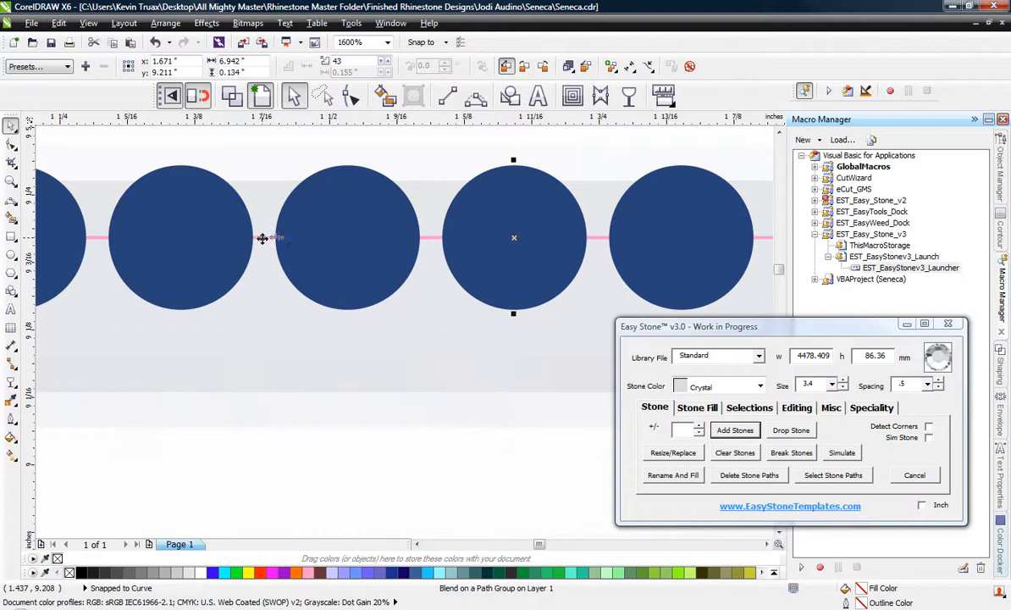
scroll(524, 304, down, 1)
click(750, 475)
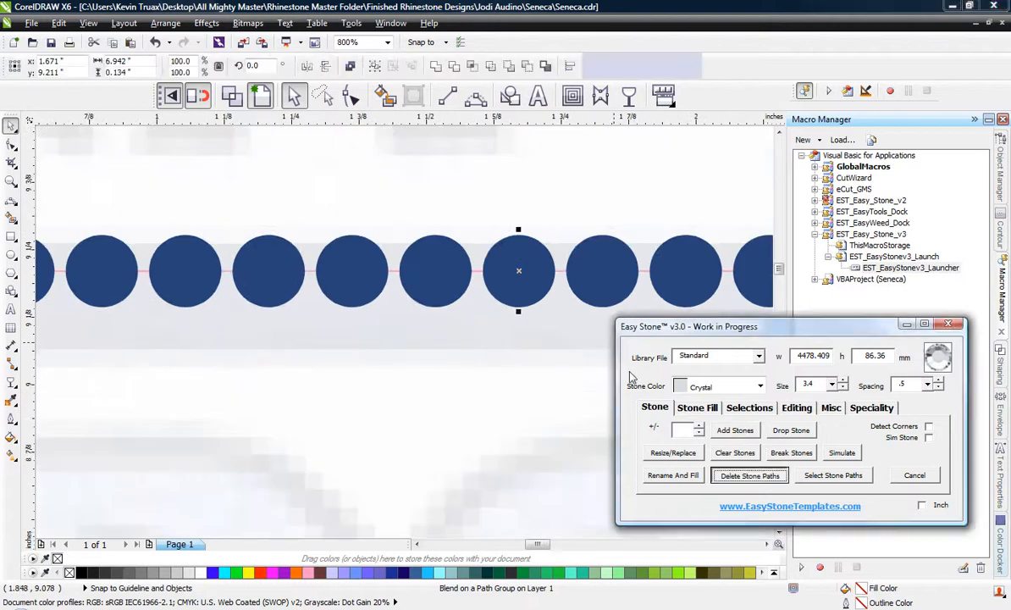
Duplicate the whole Cobalt Blue bar row directly below itself with an offset of 3.9.
scroll(449, 273, down, 1)
scroll(286, 252, down, 1)
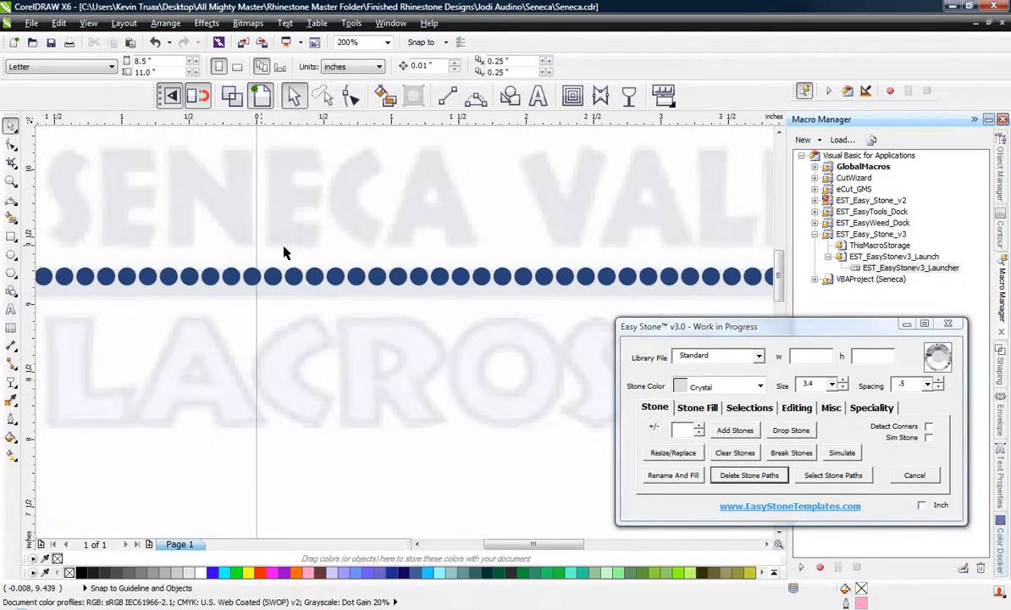
scroll(313, 256, down, 1)
drag(115, 235, 637, 272)
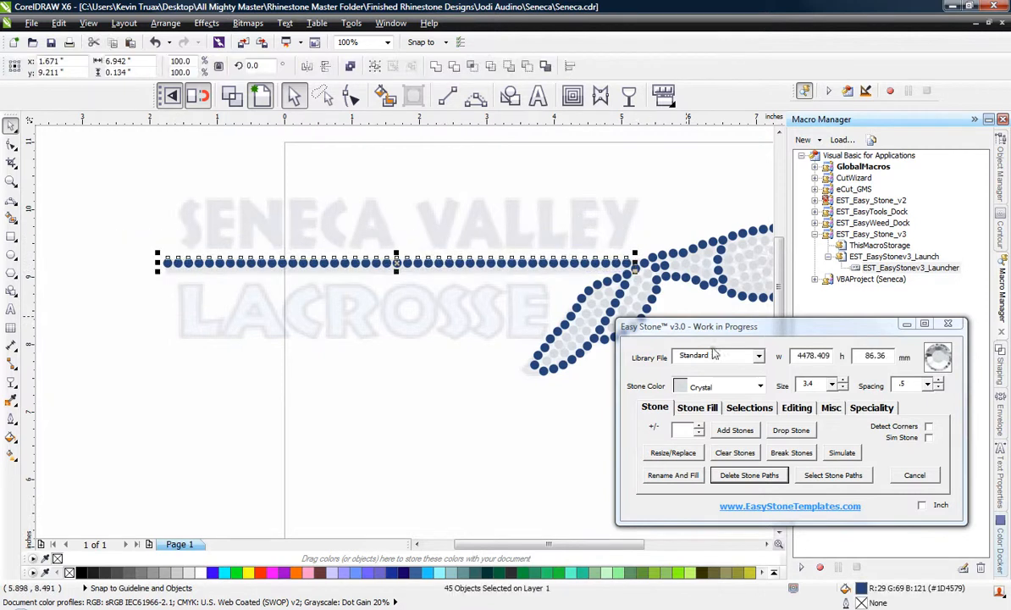
click(703, 408)
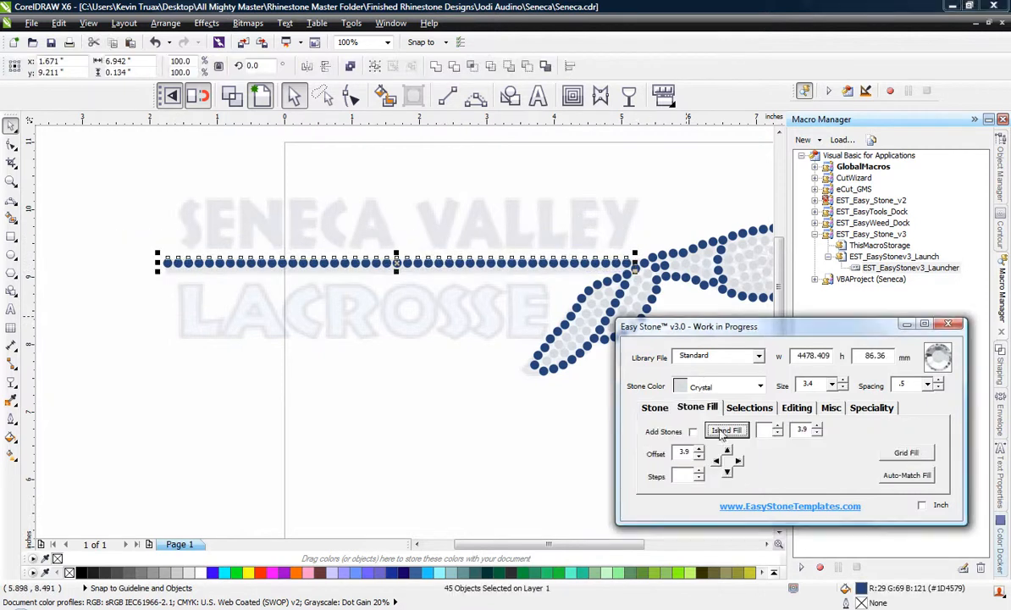
click(728, 473)
click(532, 362)
Delete the lower bar row's stone overlapping the feather outline, and shift the row's new end stone away from the feather.
scroll(508, 305, up, 4)
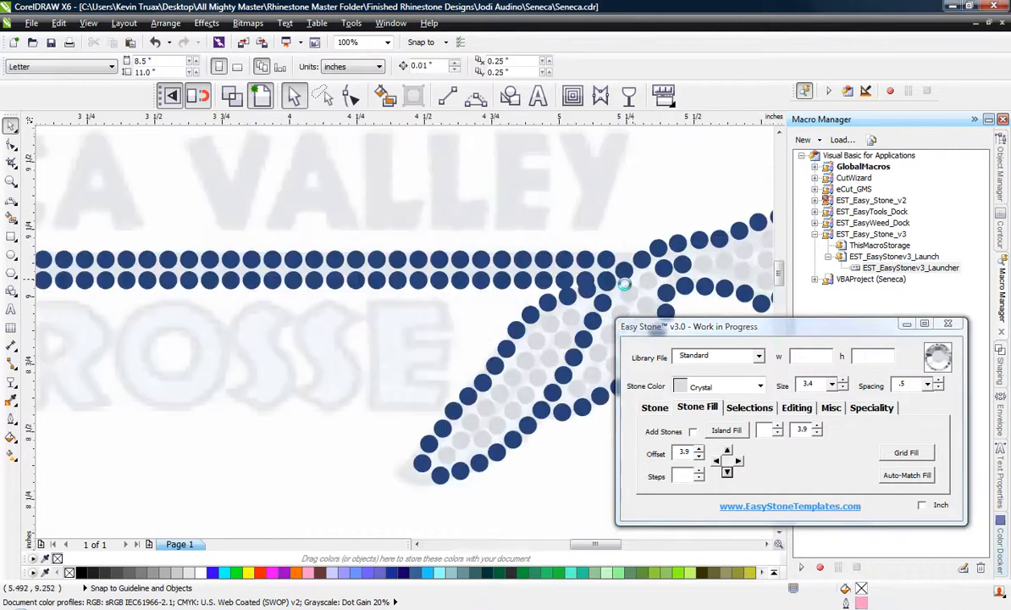
scroll(536, 295, up, 2)
click(536, 280)
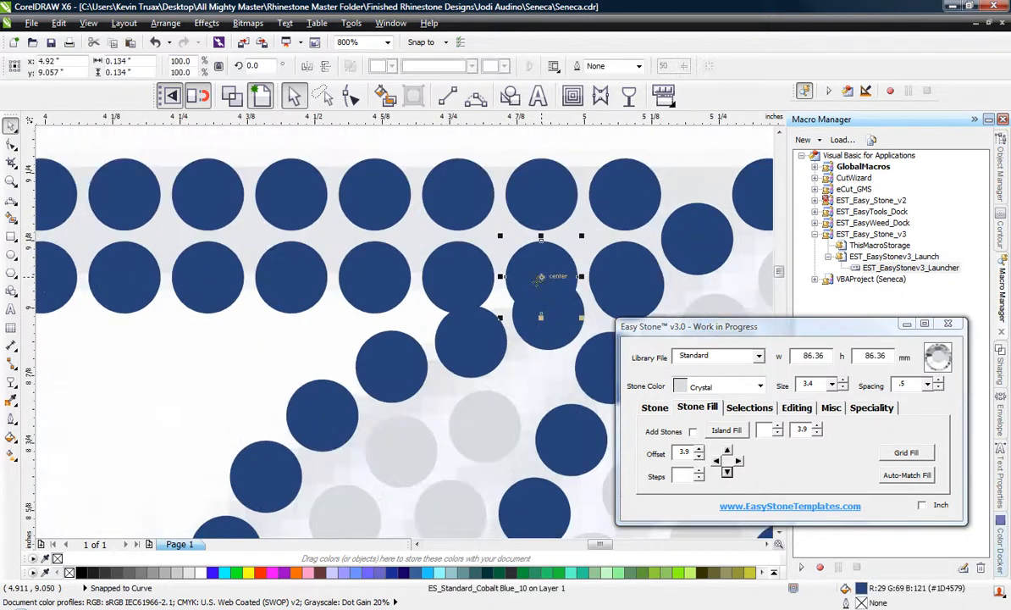
key(Delete)
scroll(471, 286, up, 2)
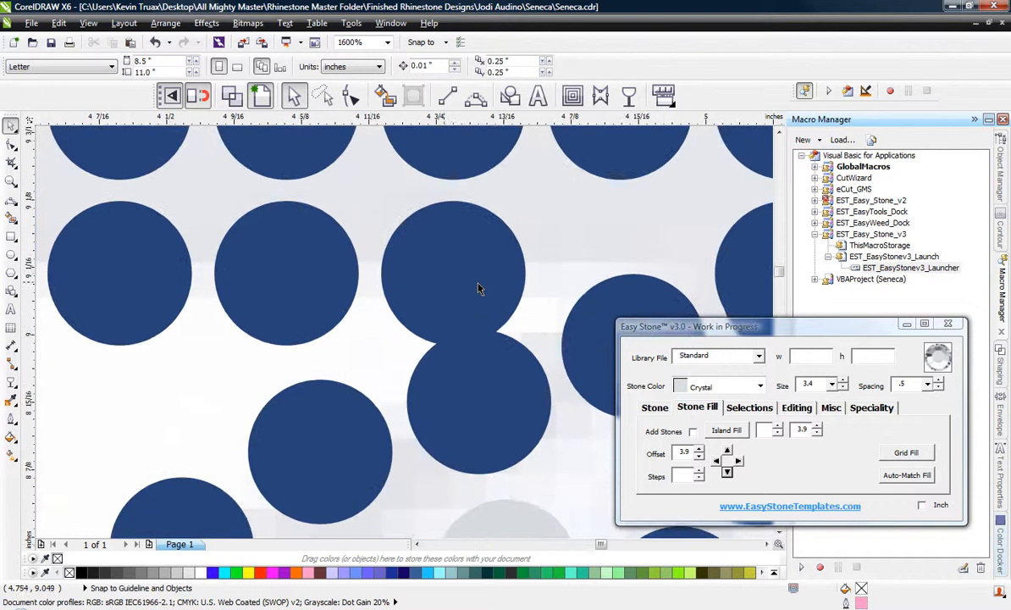
drag(458, 280, 379, 271)
scroll(442, 272, down, 8)
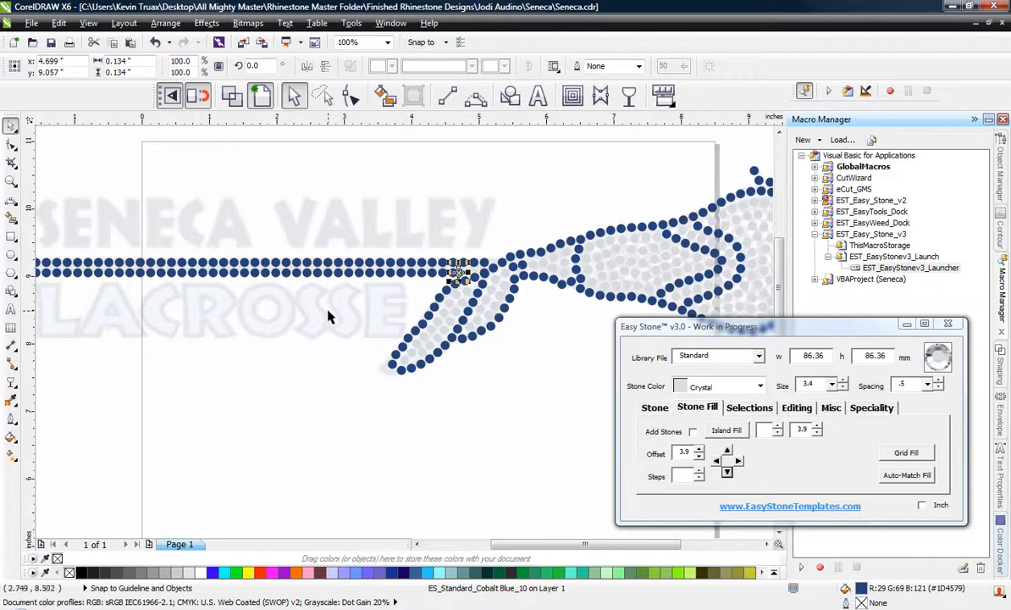
Select the stones between the lower bar row's two end stones and distribute the row evenly across its length.
scroll(328, 316, up, 2)
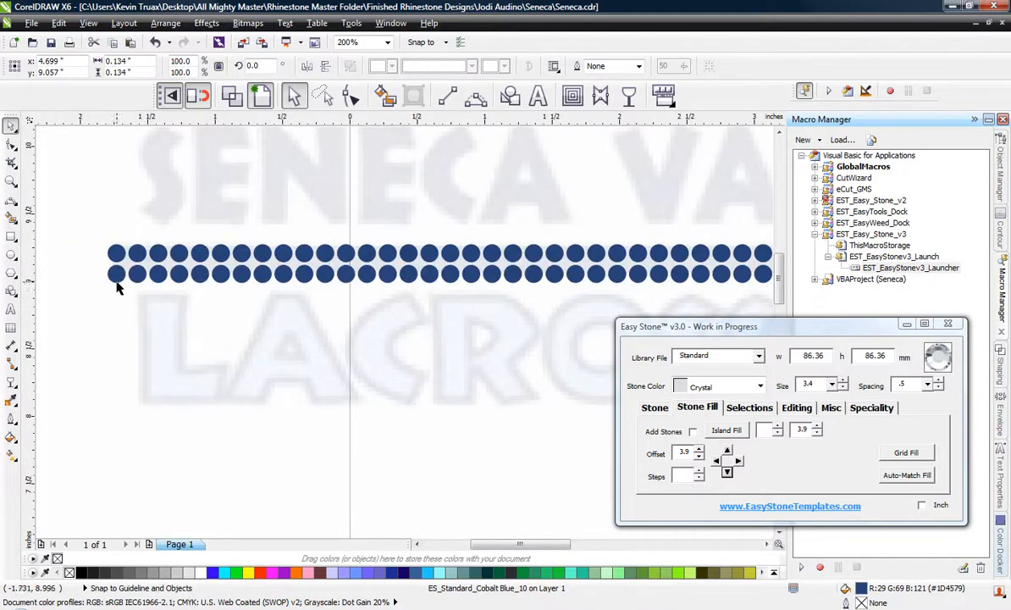
shift+click(115, 275)
click(750, 408)
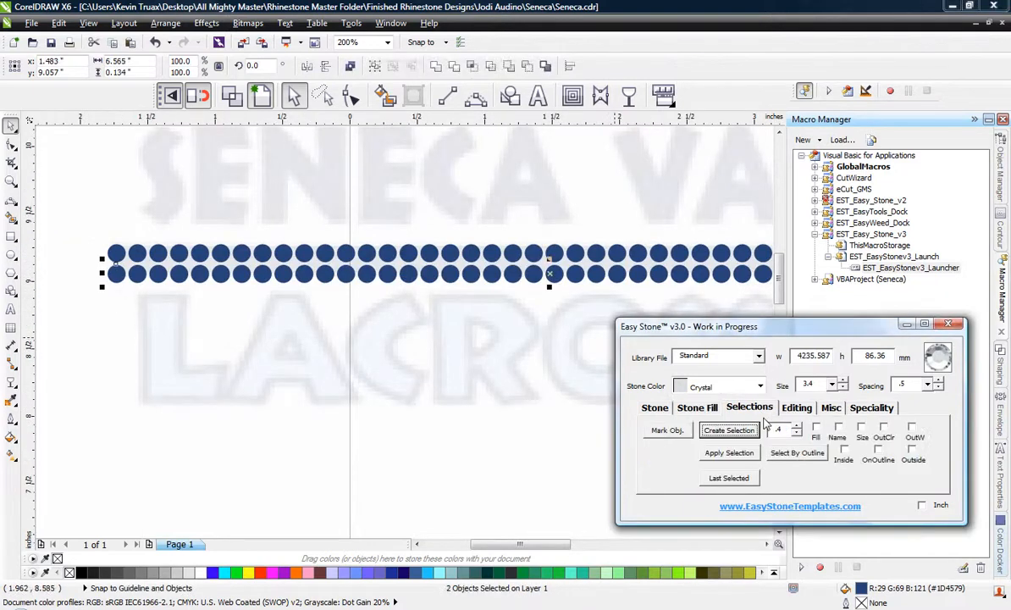
click(729, 430)
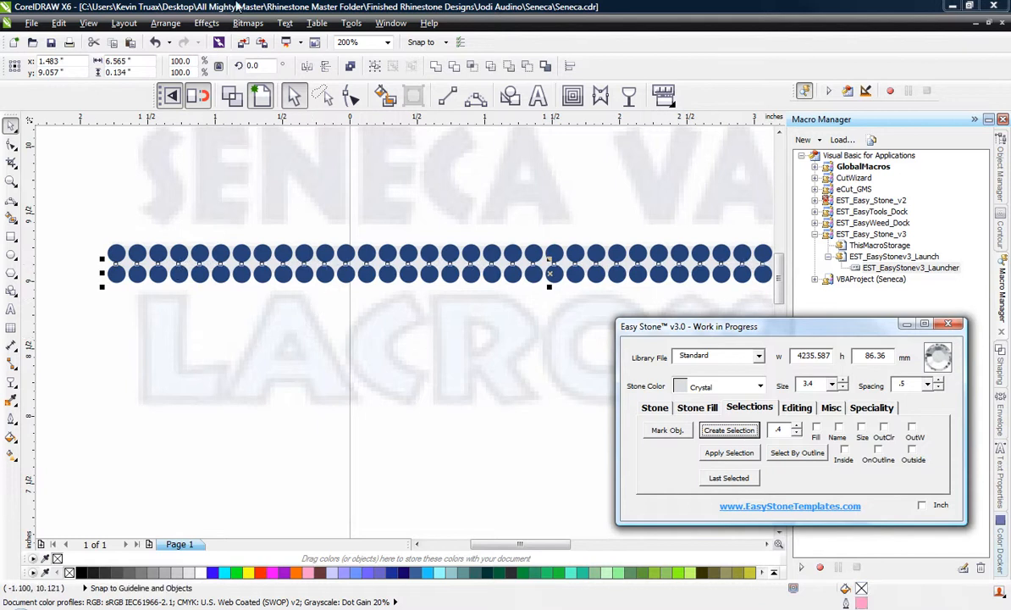
scroll(157, 283, down, 2)
scroll(428, 304, up, 2)
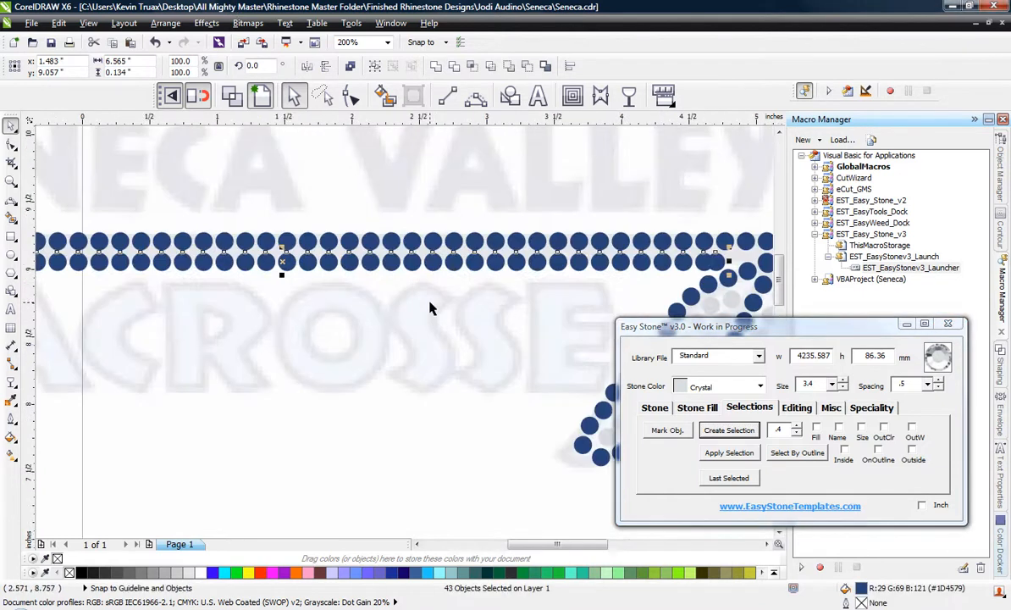
key(shift+e)
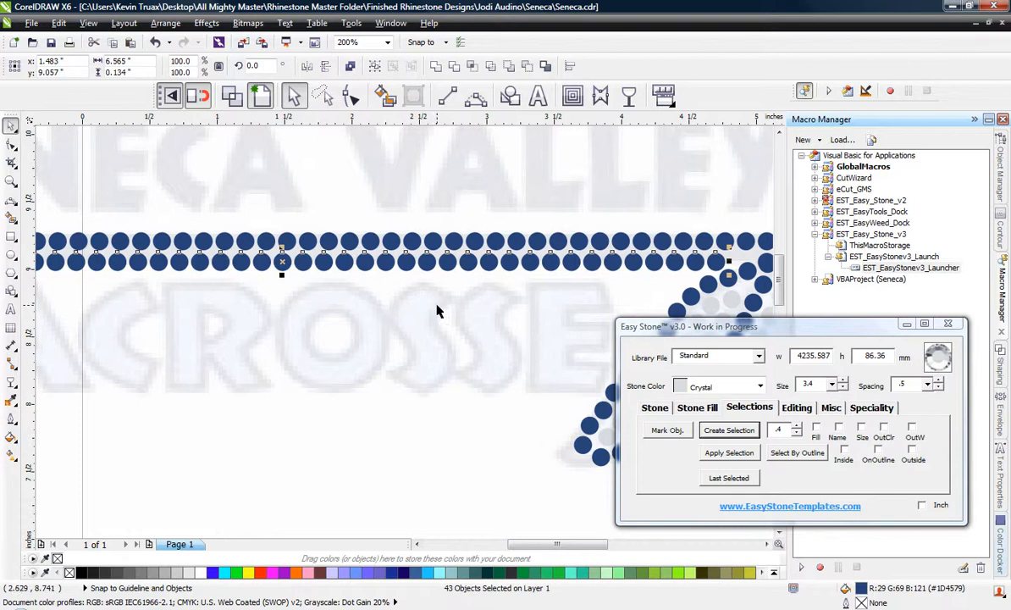
scroll(437, 311, down, 1)
click(128, 316)
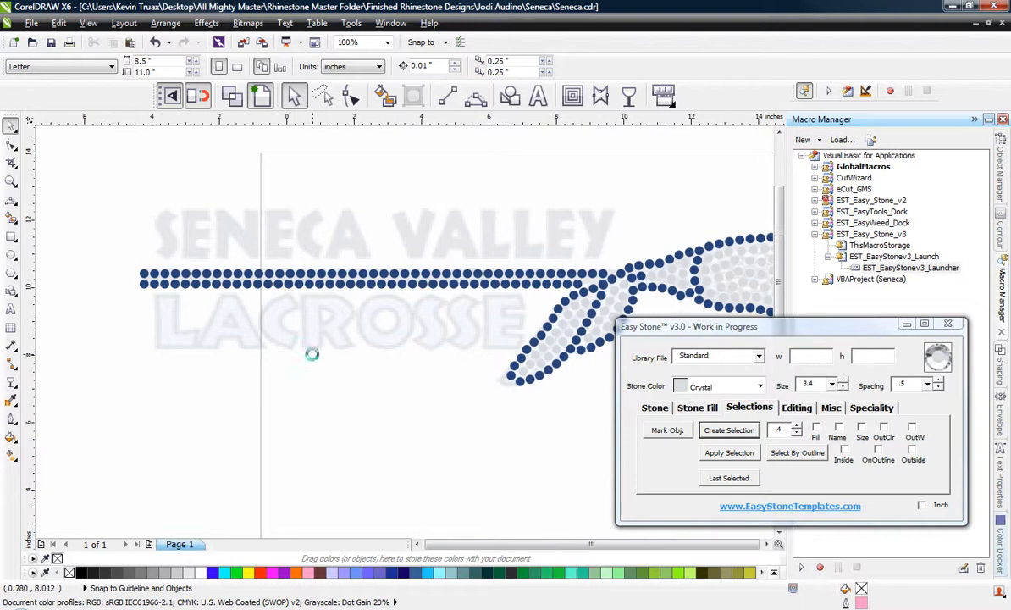
Copy the whole stone design to the empty area below the page, centred at about x 11.3, y -3.2 in.
scroll(313, 356, down, 1)
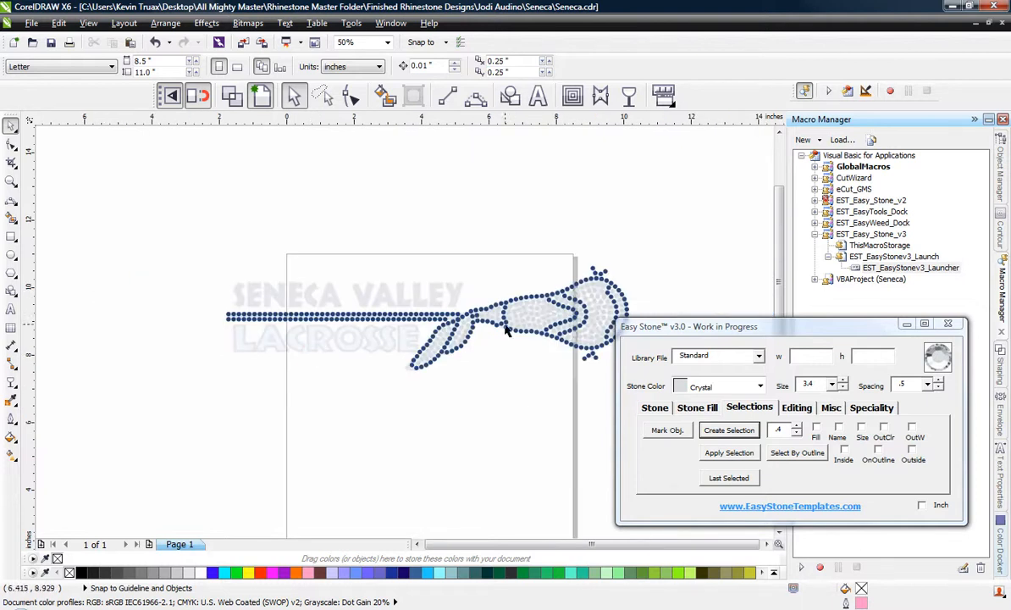
scroll(485, 335, up, 1)
scroll(502, 343, down, 1)
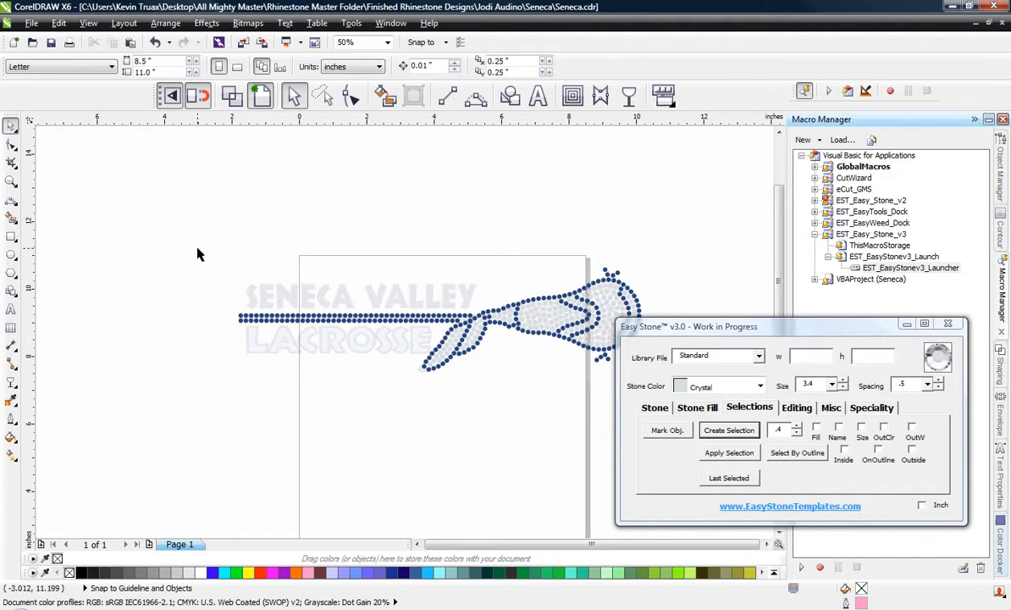
scroll(194, 245, down, 1)
drag(192, 240, 485, 323)
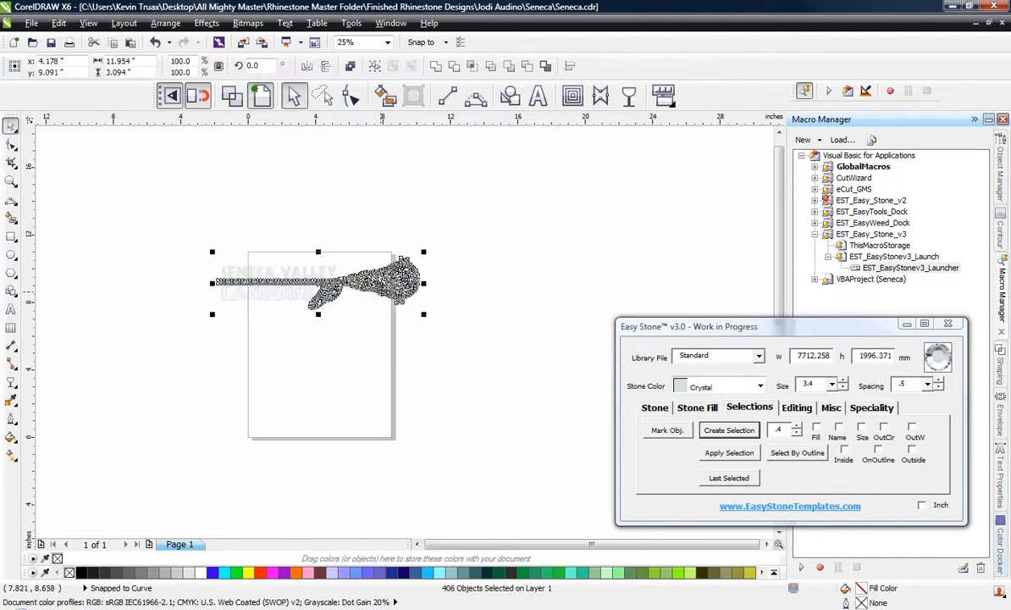
drag(382, 292, 502, 504)
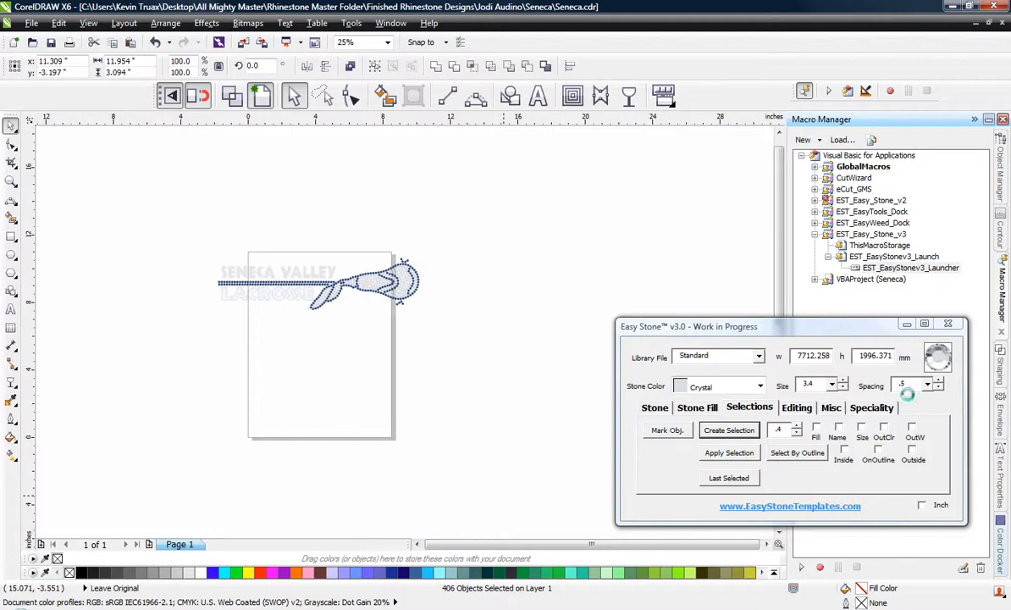
Add a weedbox with a margin of 25 behind the copied stone design.
click(831, 409)
click(733, 429)
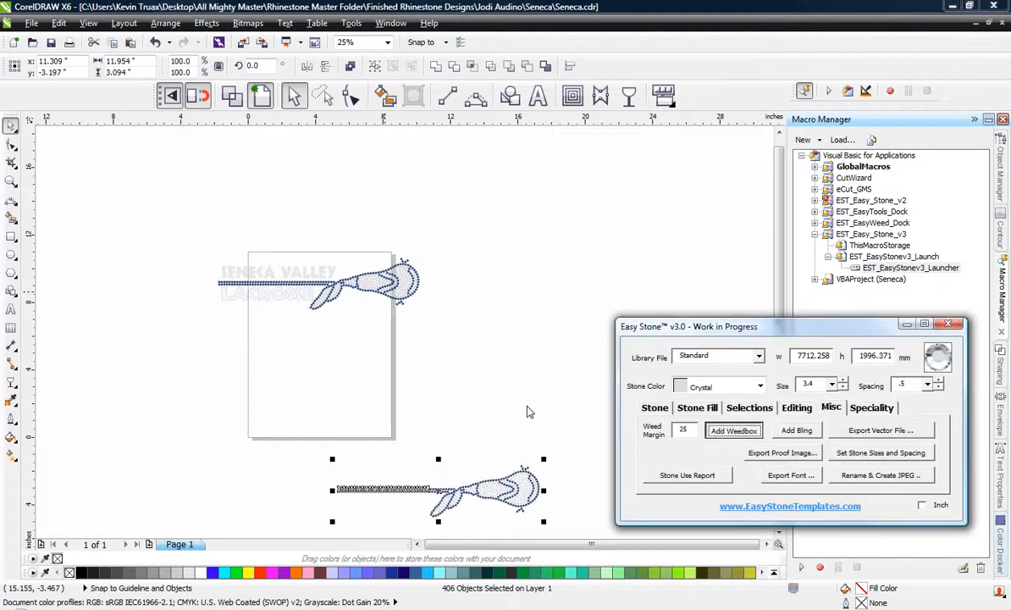
scroll(475, 464, up, 3)
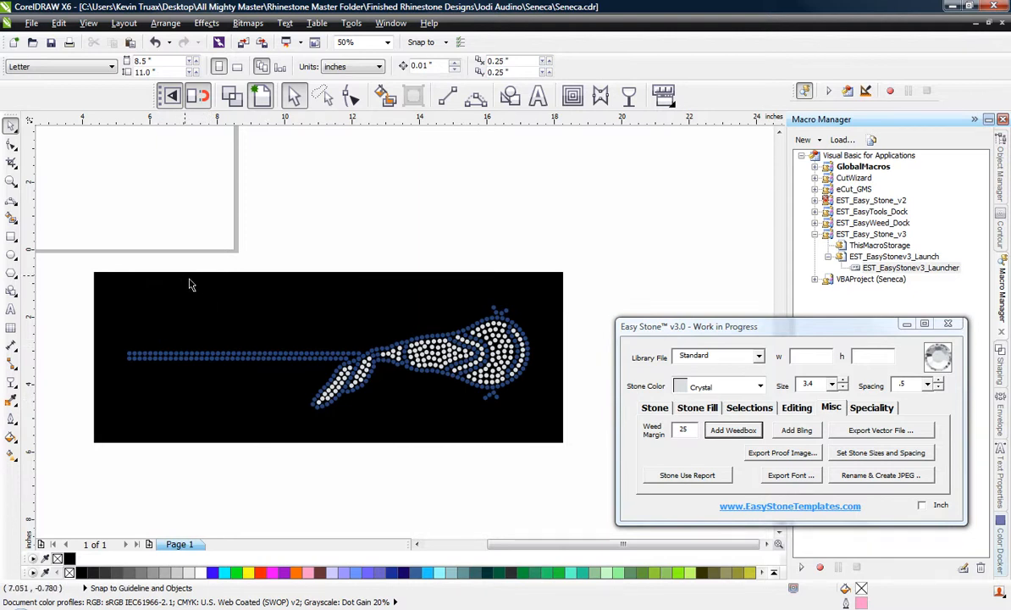
Copy the upper bar row's first two stones onto the base of the traced L in LACROSSE.
scroll(440, 437, down, 3)
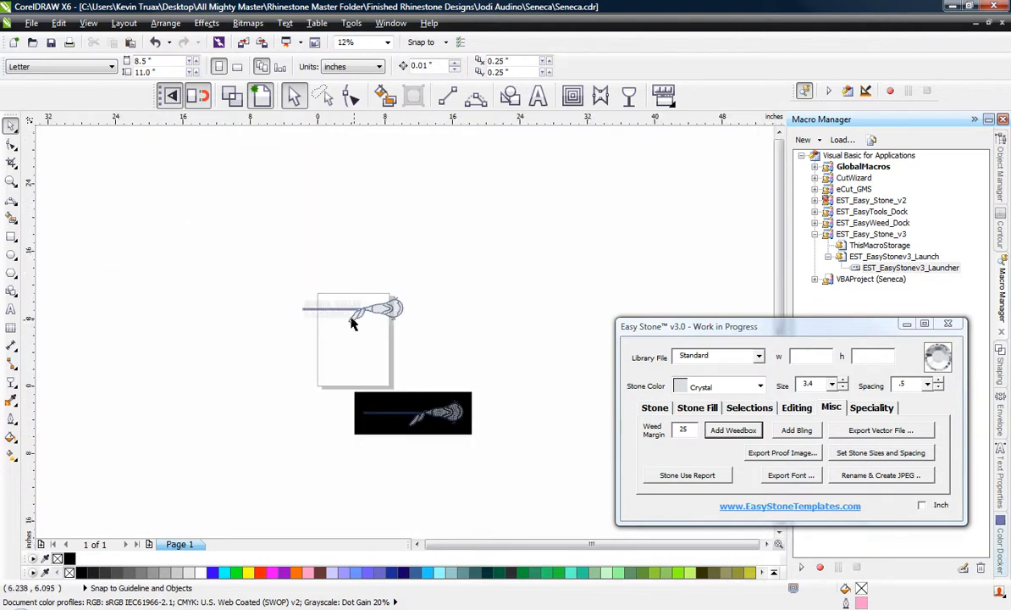
scroll(302, 303, up, 3)
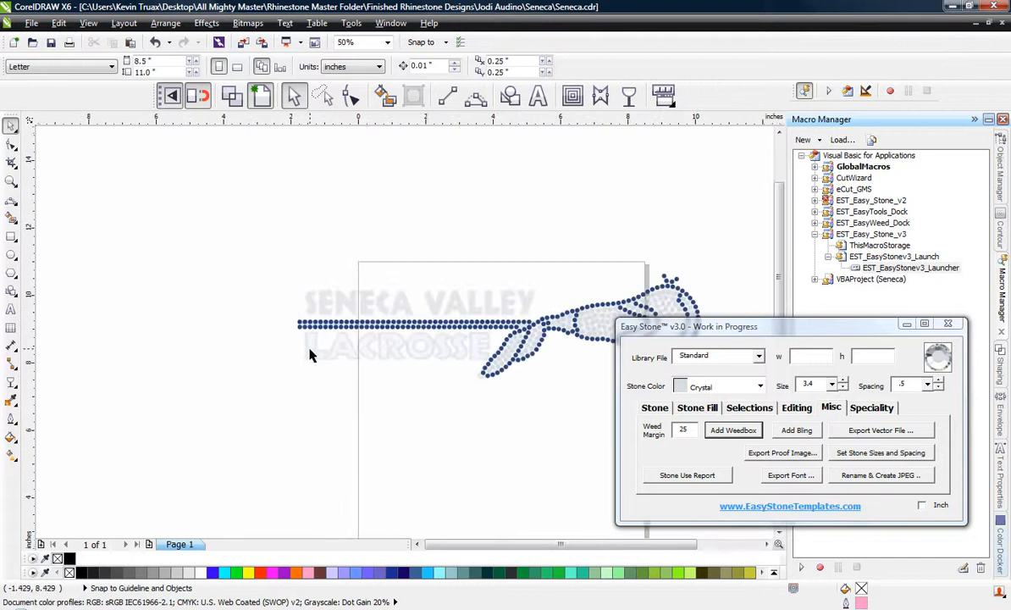
scroll(311, 357, up, 2)
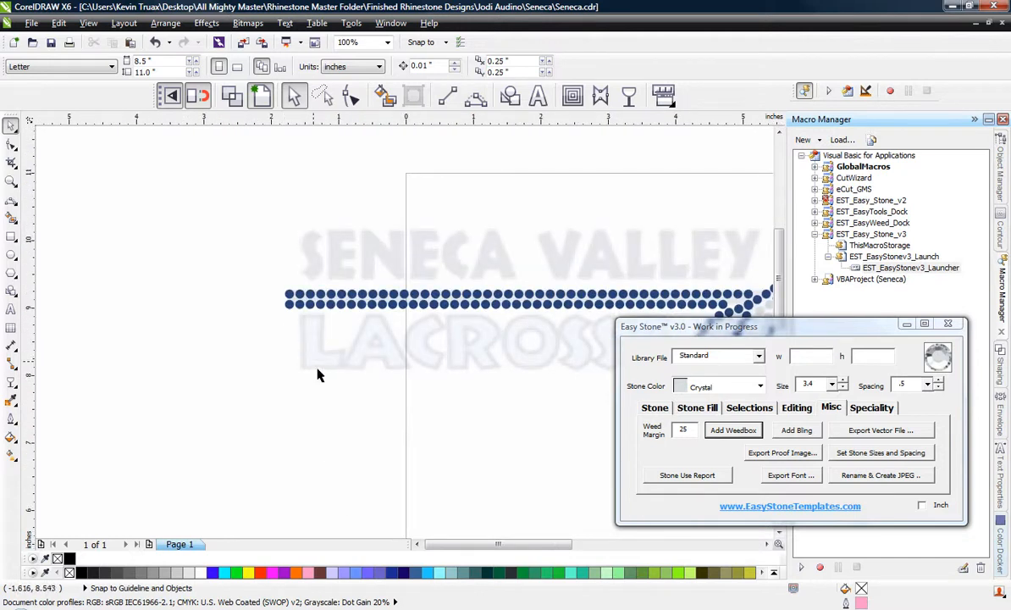
scroll(320, 375, up, 1)
scroll(296, 230, up, 1)
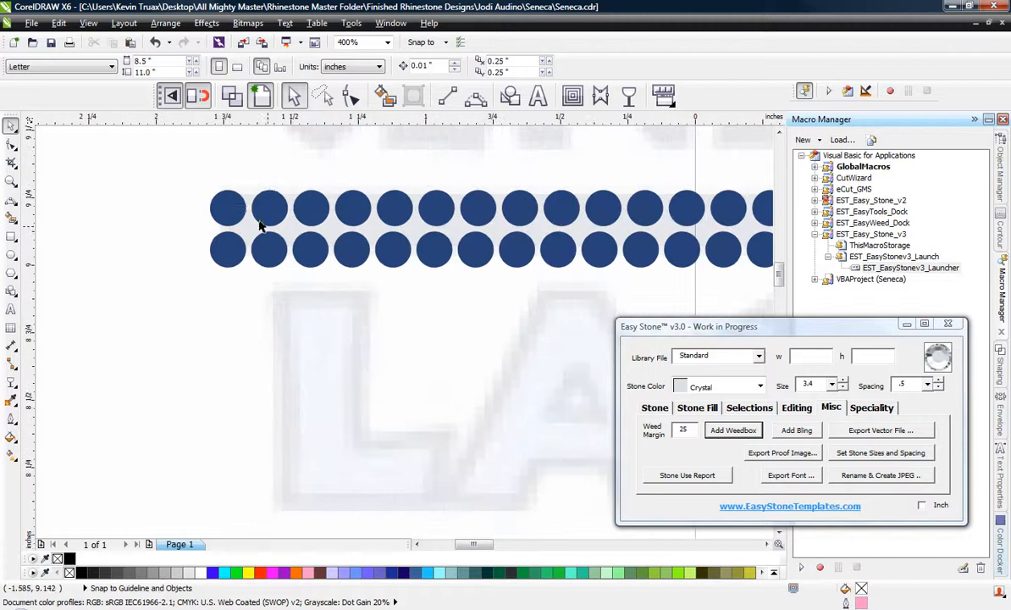
click(226, 206)
shift+click(272, 209)
drag(277, 217, 349, 509)
scroll(338, 357, down, 1)
scroll(332, 402, up, 1)
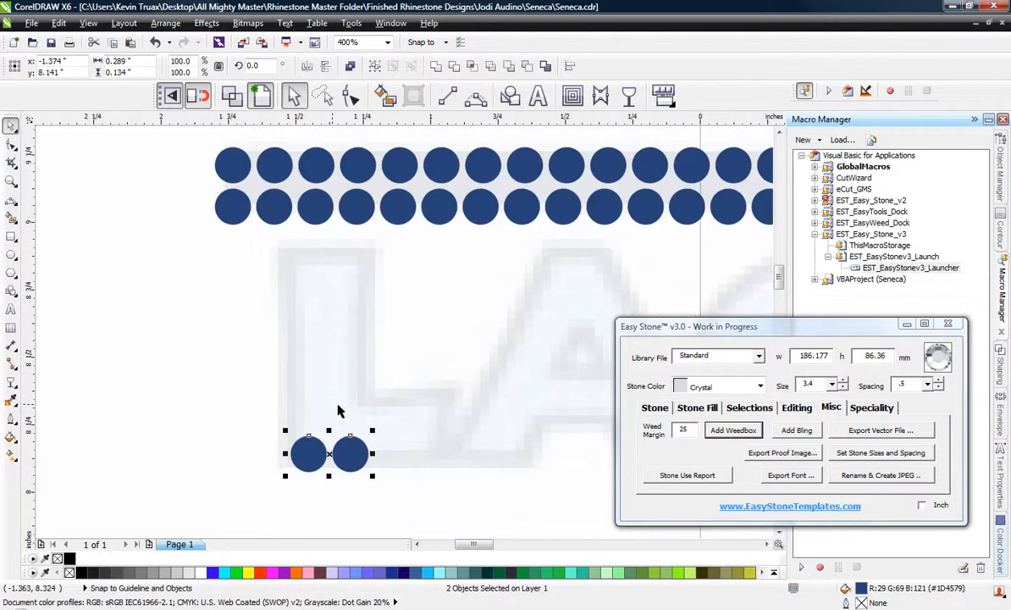
Duplicate the stone pair upward four times with an offset of 3.9 to build the L's stem.
click(697, 409)
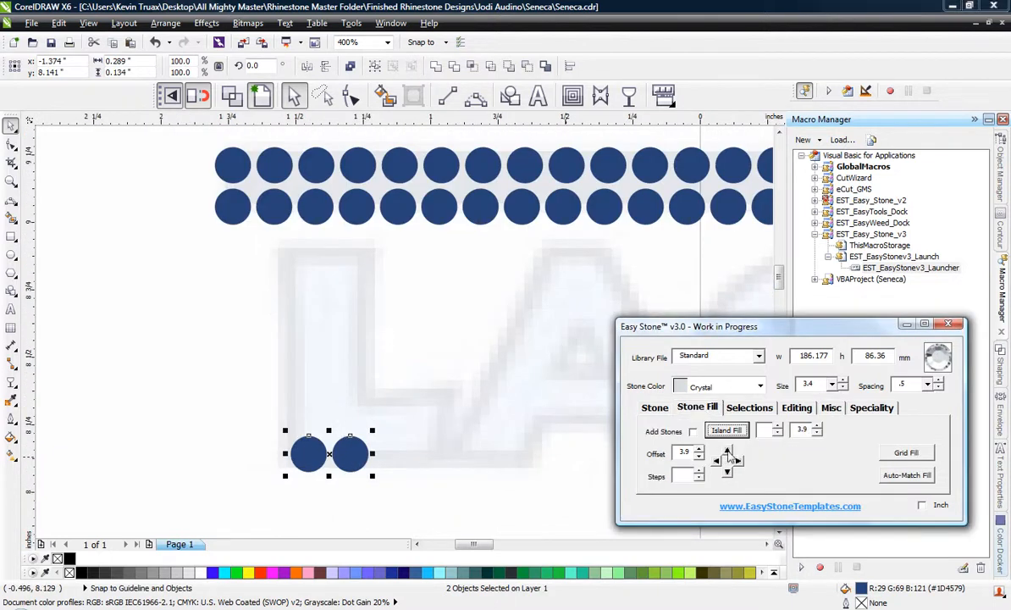
click(726, 451)
click(727, 450)
click(727, 451)
click(727, 451)
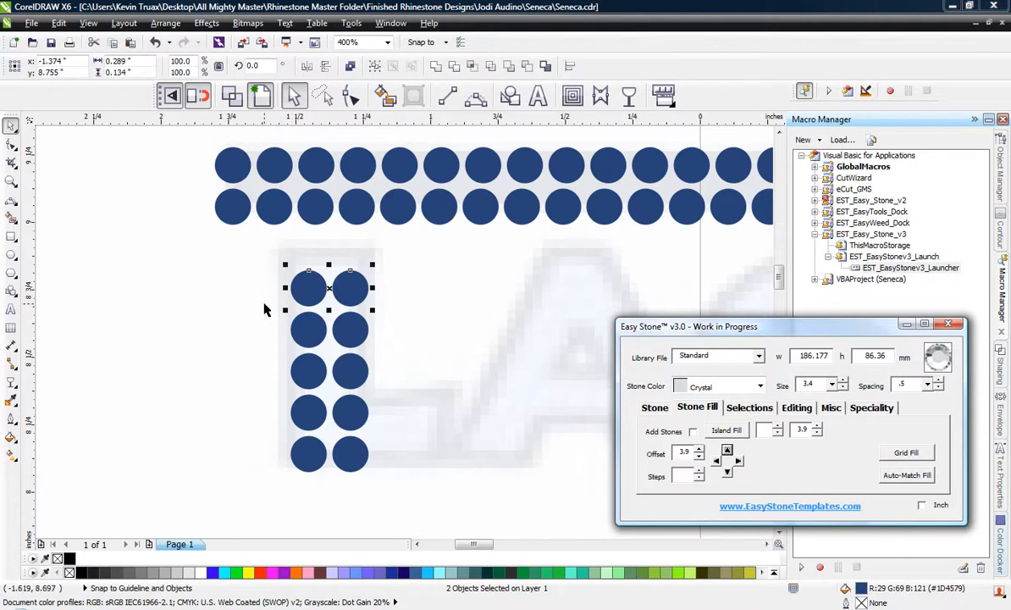
click(226, 312)
Duplicate the L's bottom inner stone once to the right with an offset of 3.9 to start the foot.
scroll(226, 314, down, 1)
scroll(276, 360, up, 1)
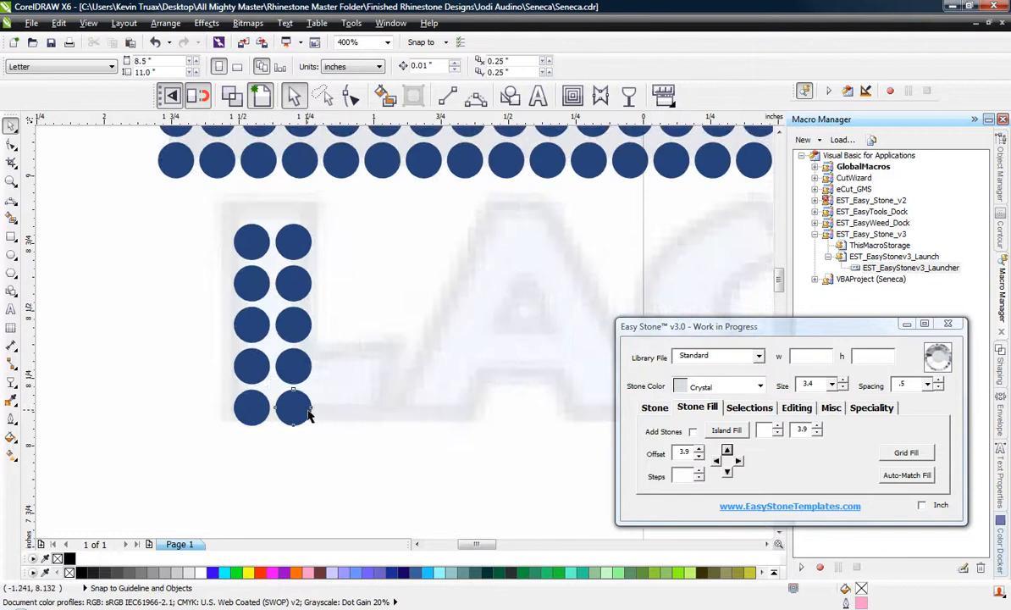
click(304, 411)
click(737, 461)
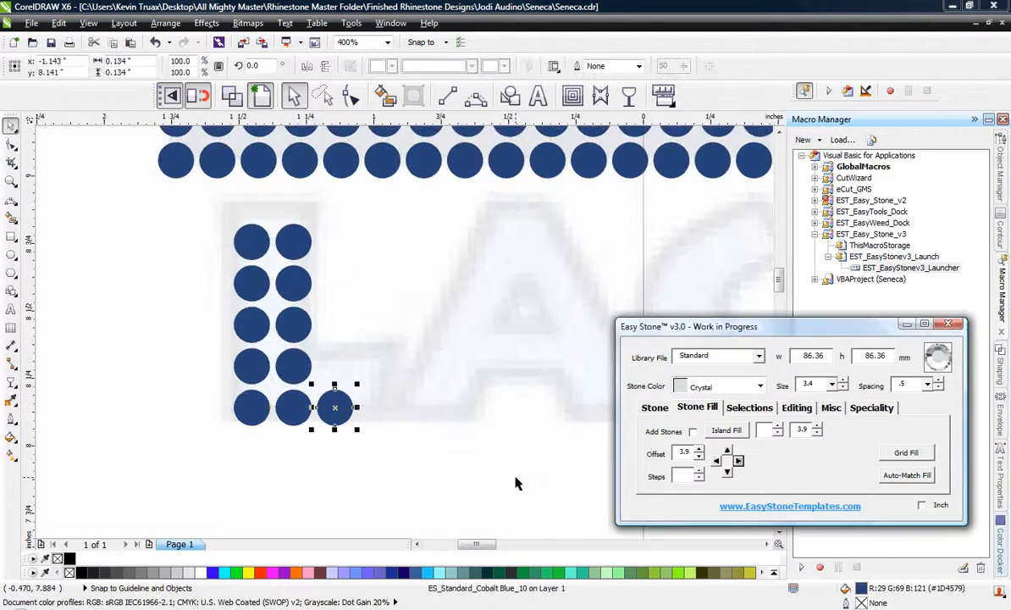
click(391, 459)
click(293, 410)
shift+click(334, 409)
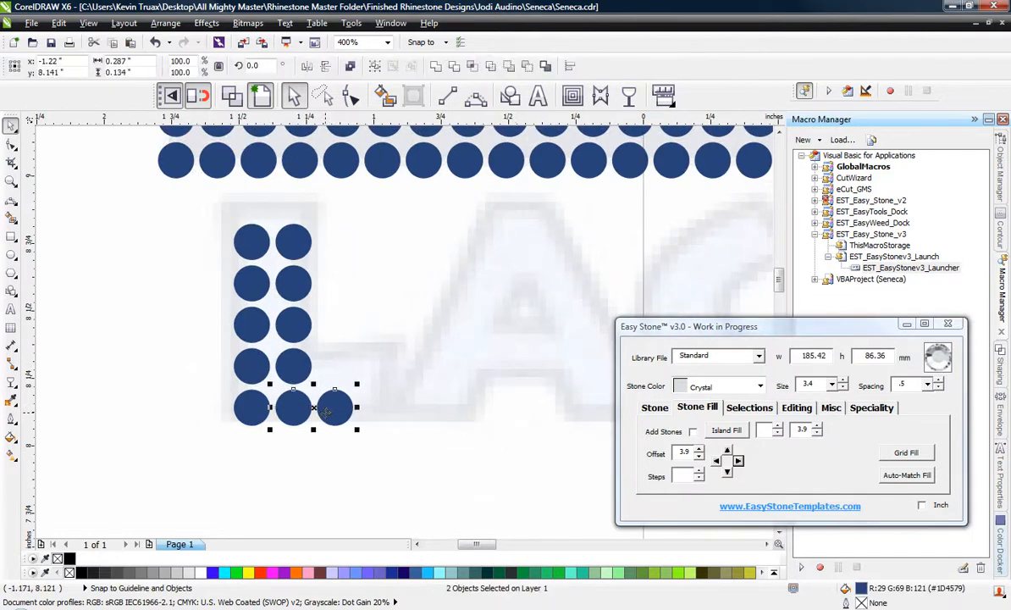
drag(331, 420, 452, 428)
scroll(204, 363, down, 1)
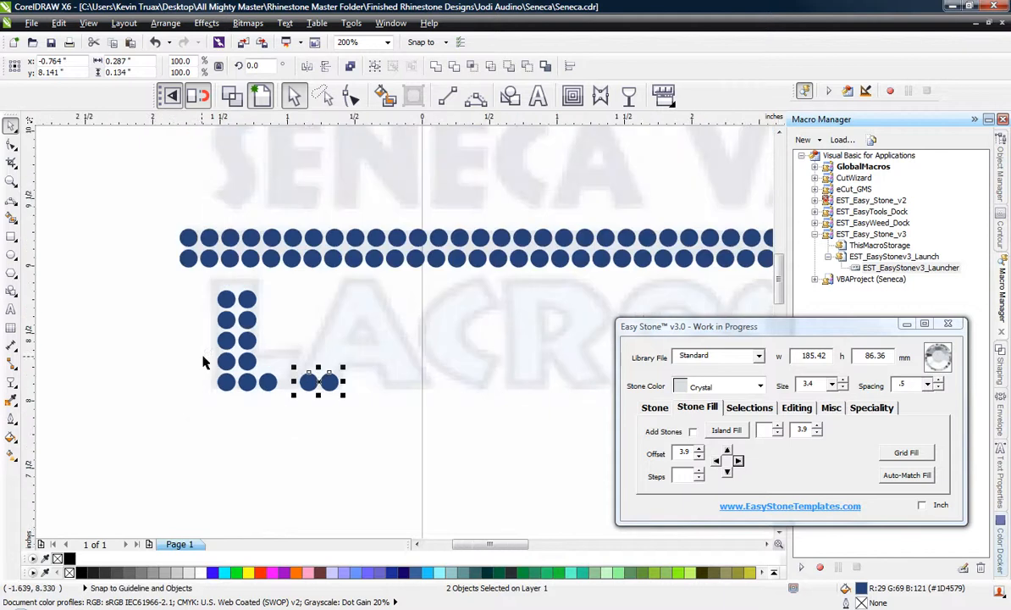
scroll(286, 315, up, 1)
click(193, 297)
shift+click(161, 297)
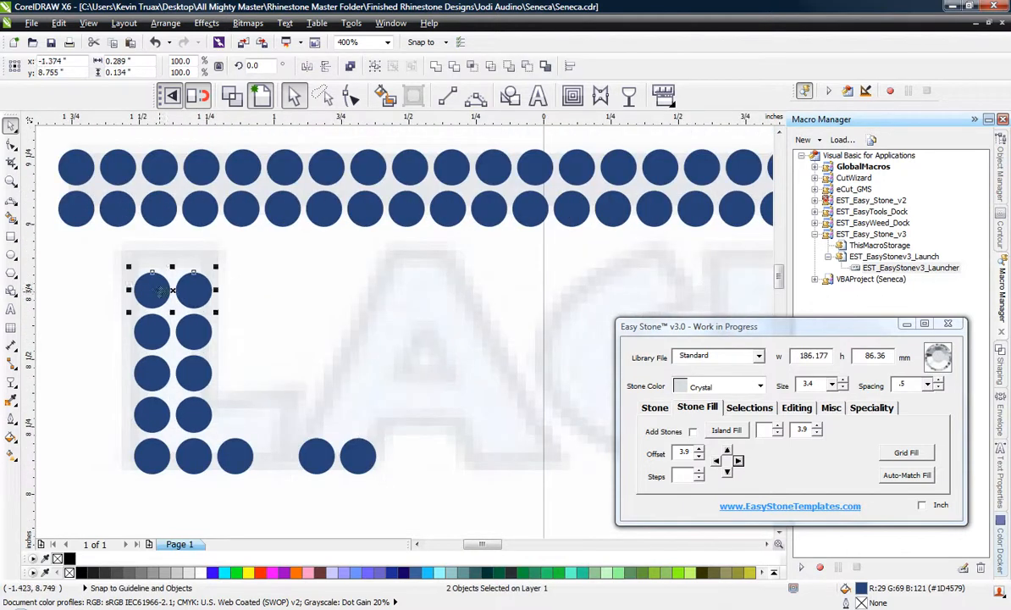
drag(154, 302, 393, 303)
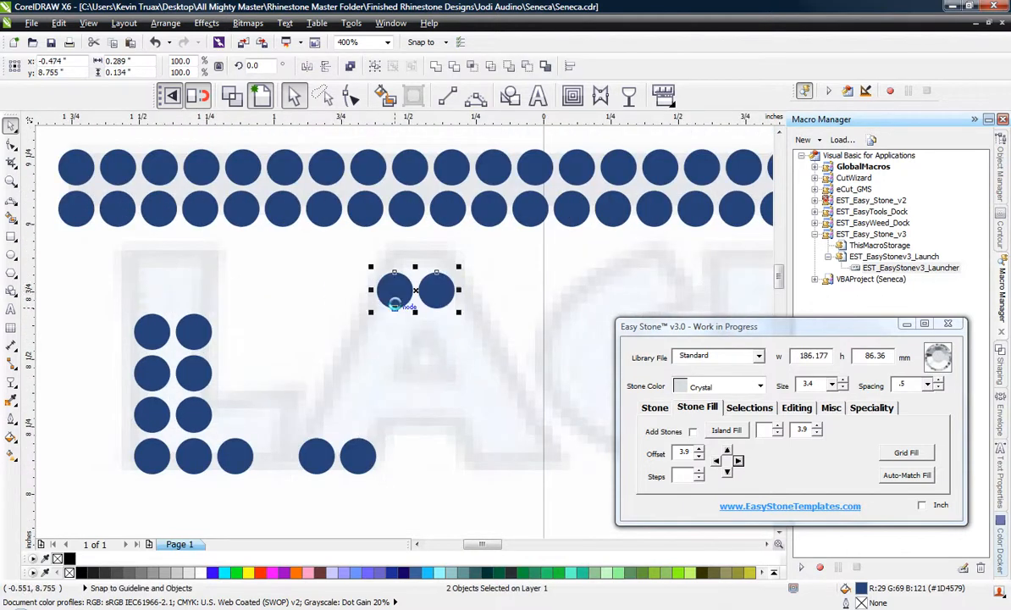
key(ctrl+z)
click(332, 414)
drag(288, 408, 402, 505)
key(Delete)
Duplicate the L stem's top stone pair once more upward with an offset of 3.9.
click(151, 291)
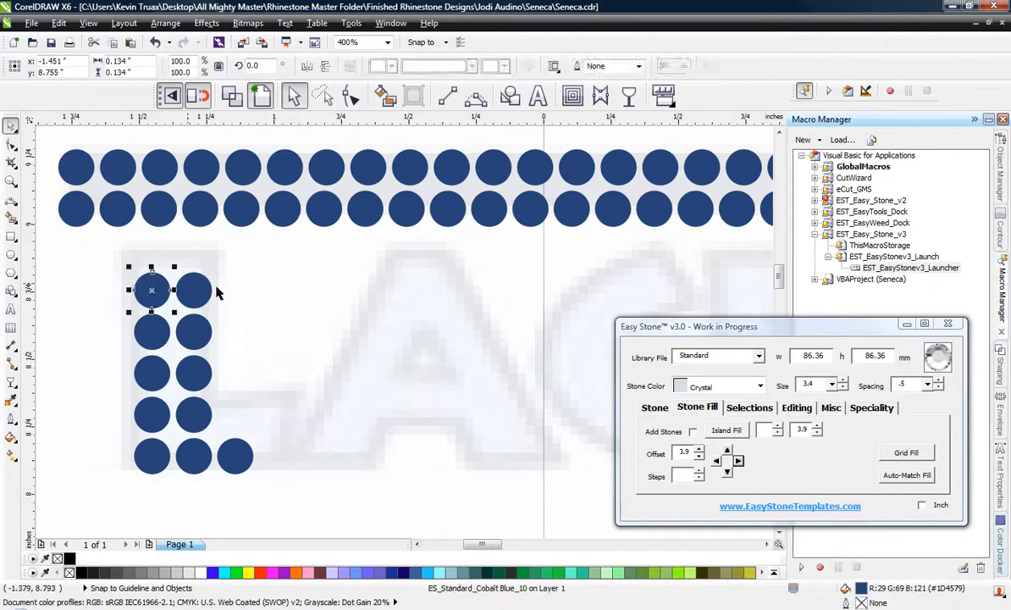
shift+click(204, 292)
click(727, 452)
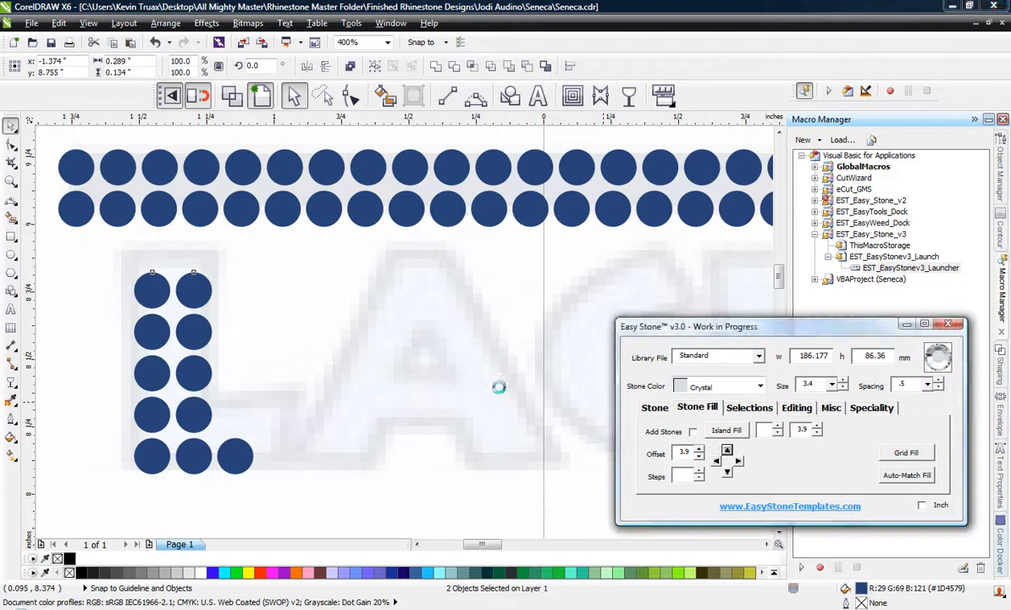
click(375, 352)
Move all of the L's stones down about 0.14 in, clear of the bar above.
scroll(234, 413, down, 1)
drag(145, 469, 273, 326)
scroll(215, 361, up, 1)
drag(215, 363, 216, 401)
scroll(224, 363, down, 1)
scroll(263, 415, up, 1)
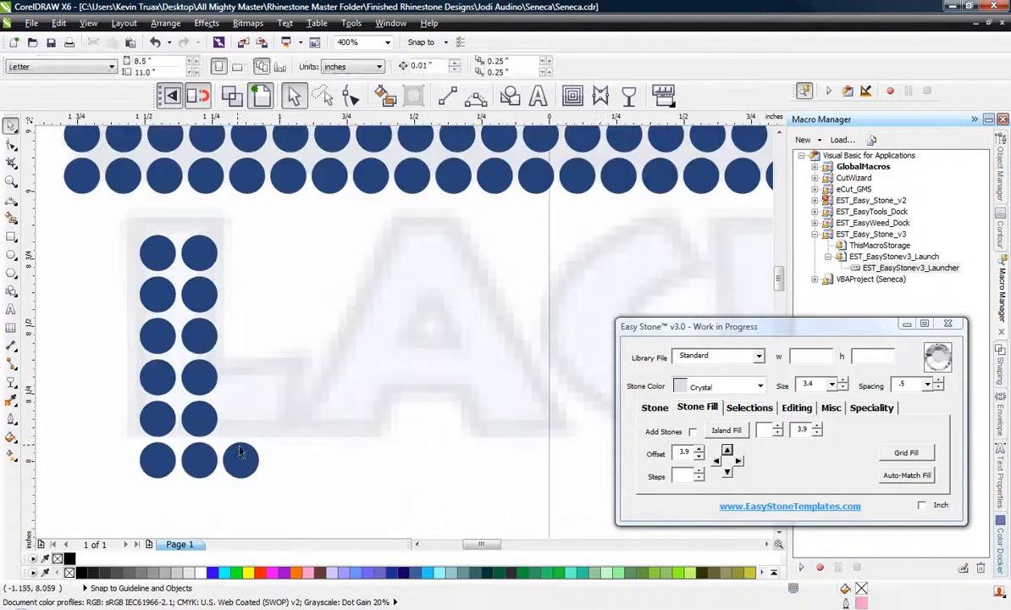
Duplicate the L foot's end stone upward, then duplicate both foot stones to the right, using an offset of 3.9.
click(241, 457)
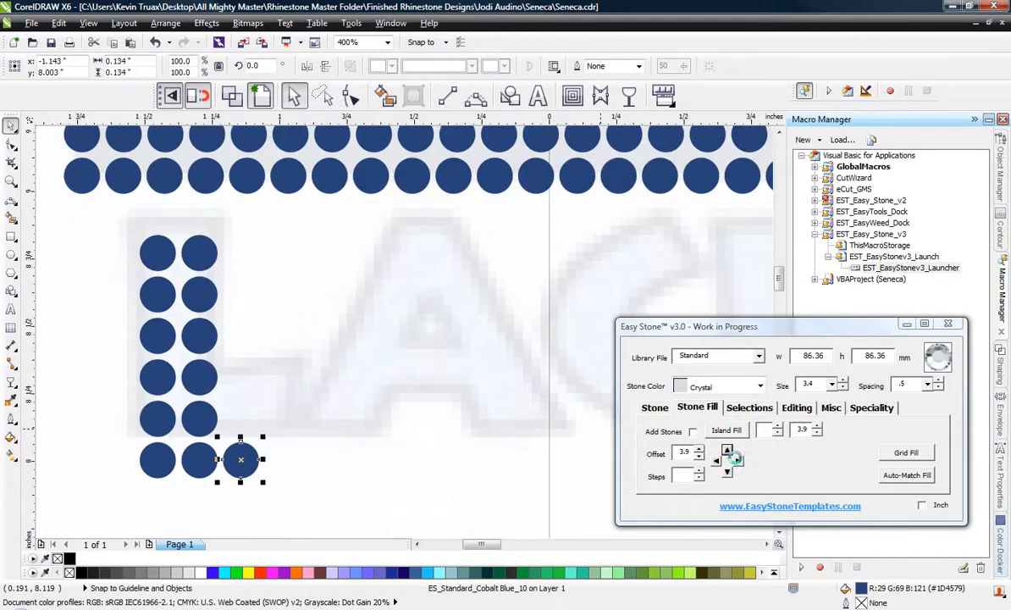
click(730, 453)
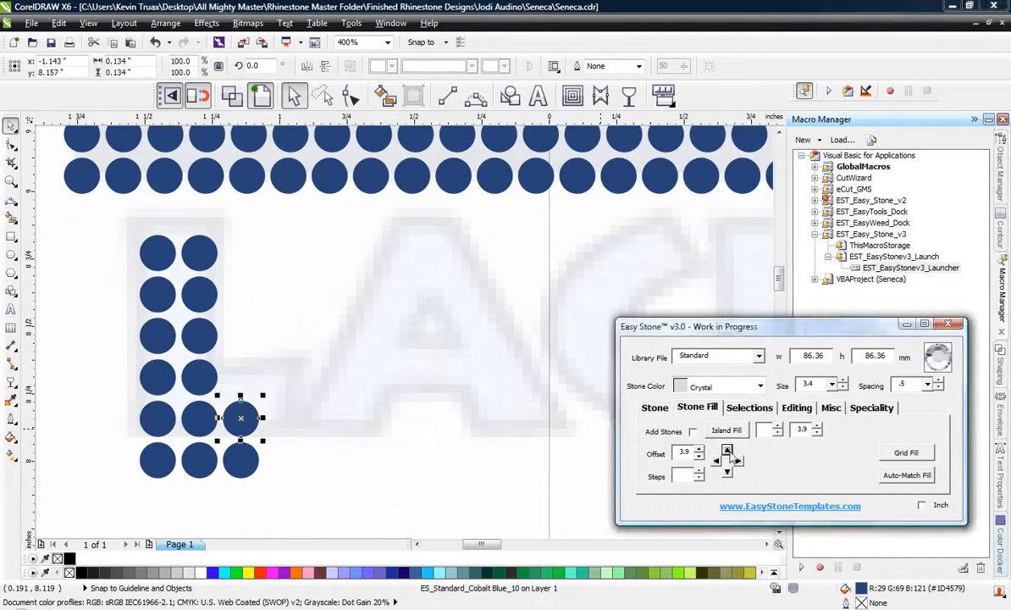
shift+click(257, 460)
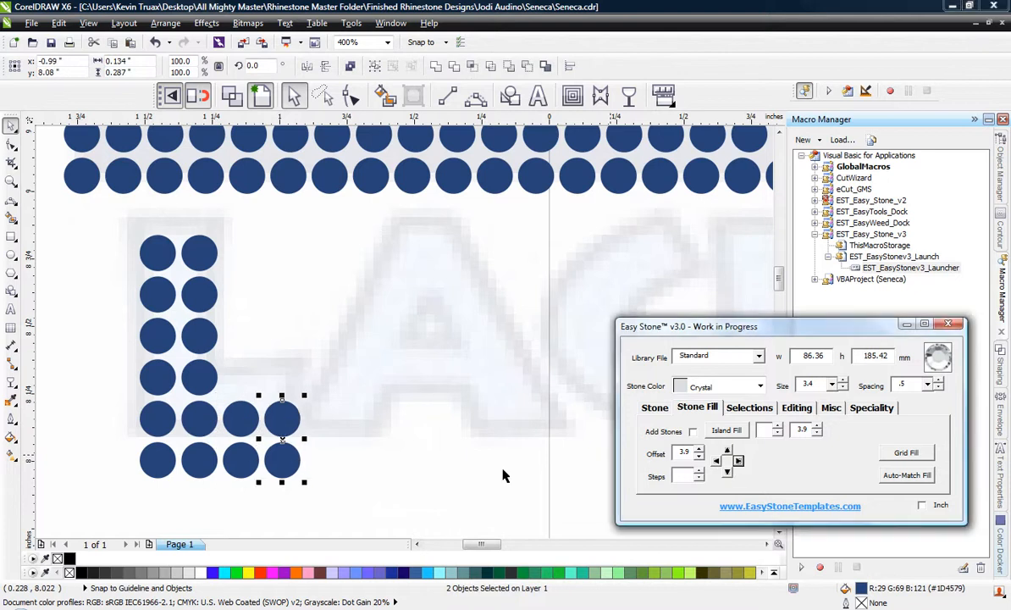
click(414, 404)
Move the complete stone L about 0.48 in to the left, off the traced letter.
scroll(398, 392, down, 1)
drag(229, 322, 366, 456)
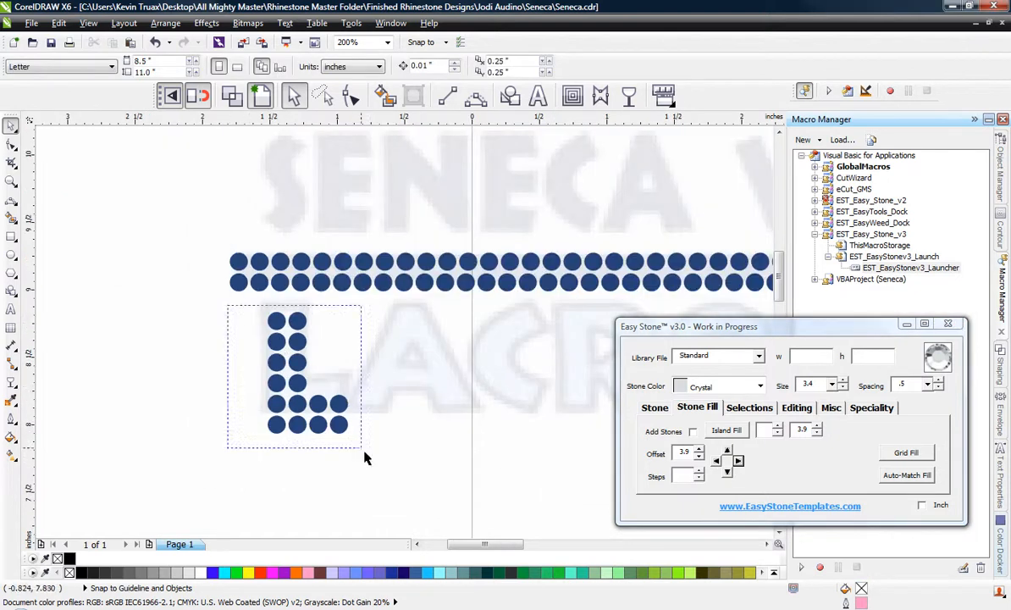
drag(336, 419, 273, 421)
click(305, 458)
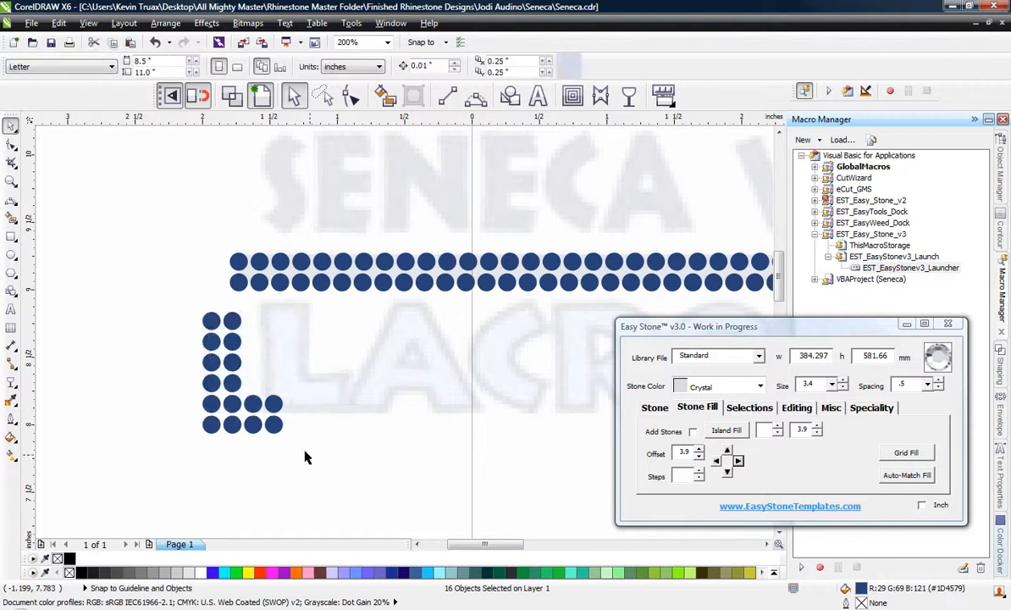
Copy the last two stones of the L foot's bottom row about 0.74 in to the right as the A's base.
scroll(284, 434, up, 1)
click(256, 428)
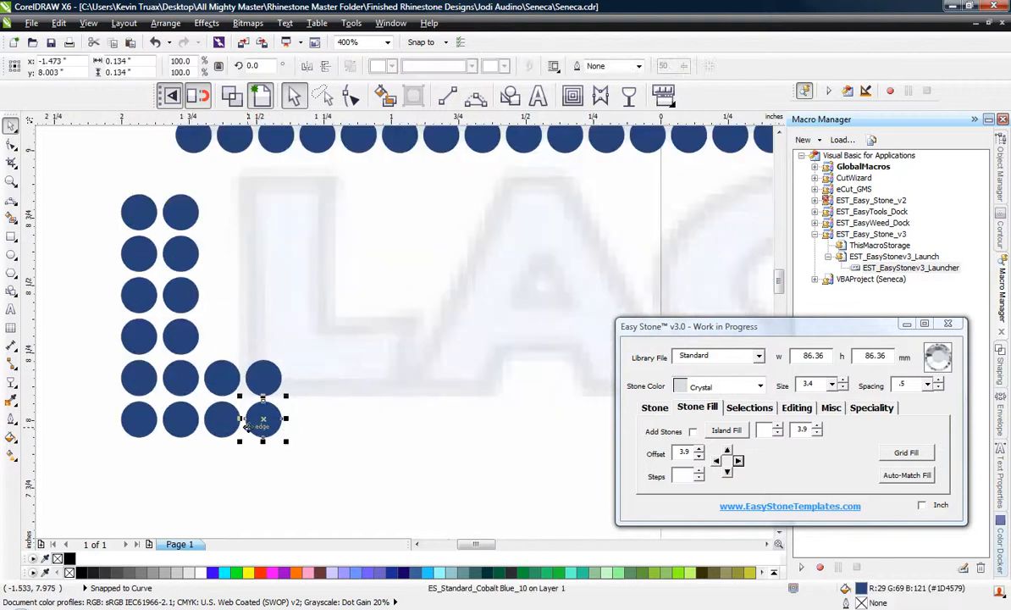
key(Escape)
click(223, 426)
shift+click(275, 429)
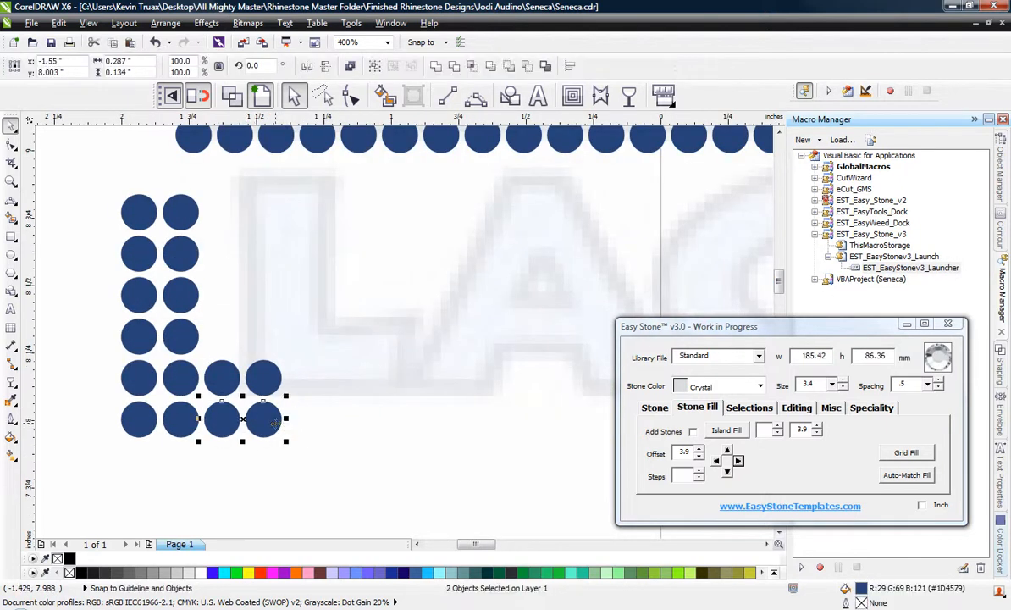
drag(275, 429, 471, 433)
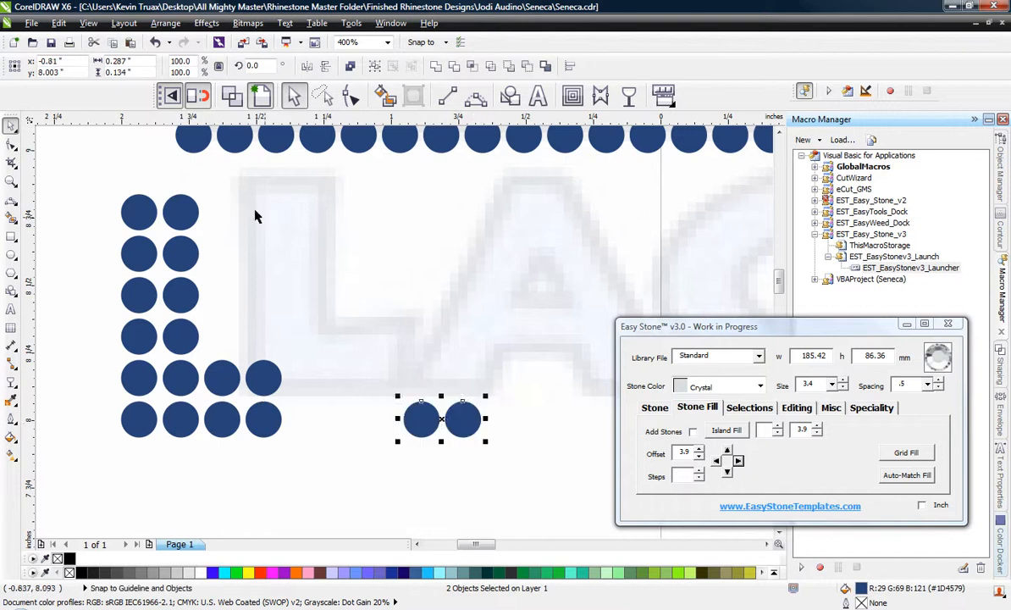
Copy the L's top stone pair straight across to the peak of the traced A.
click(180, 214)
shift+click(140, 212)
drag(139, 210, 502, 237)
click(547, 243)
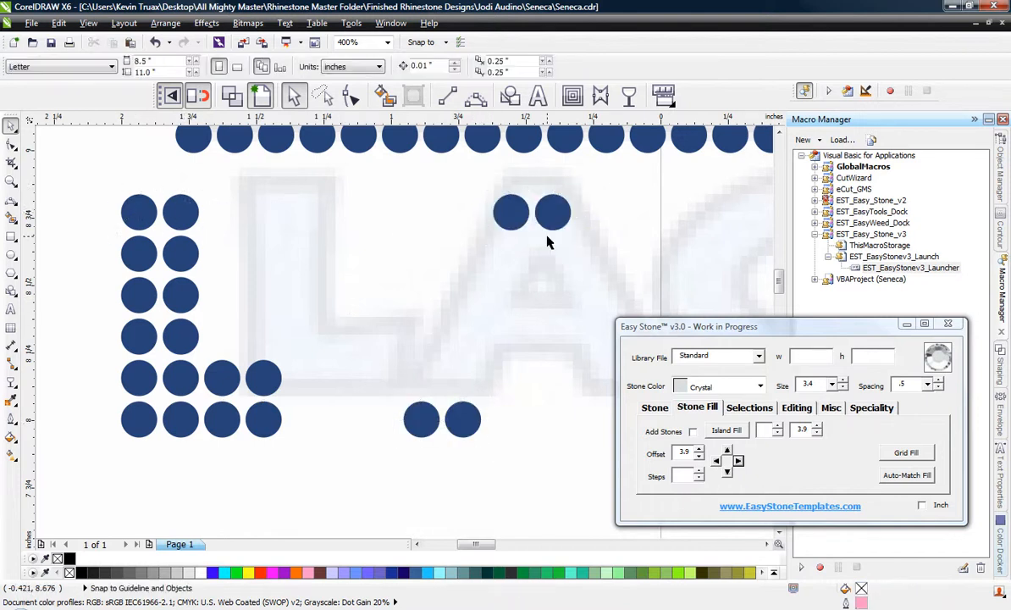
Add a slanted line of stones between the outer stones at the A's peak and base.
click(508, 216)
shift+click(416, 415)
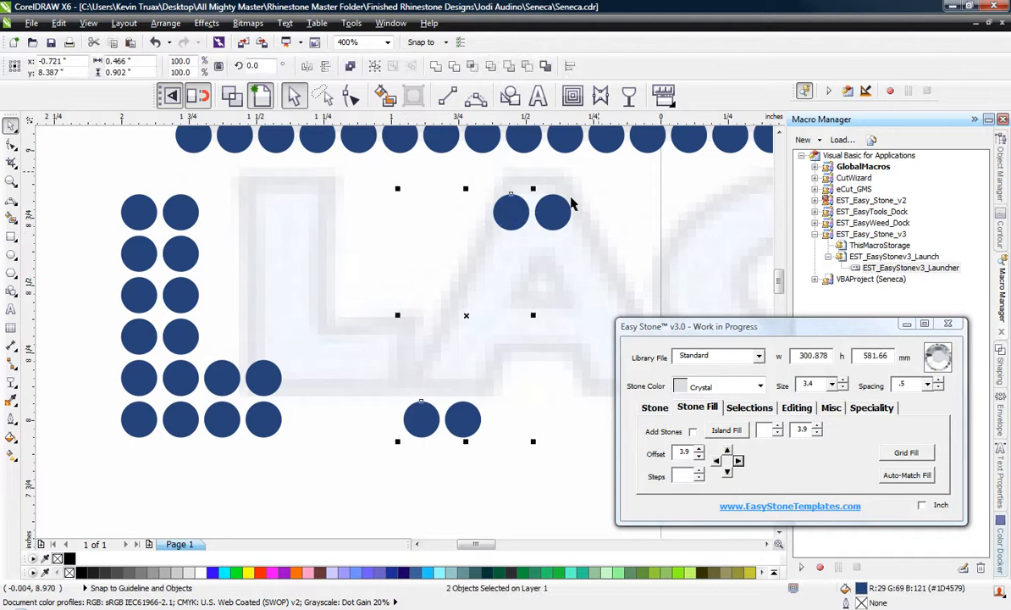
click(657, 411)
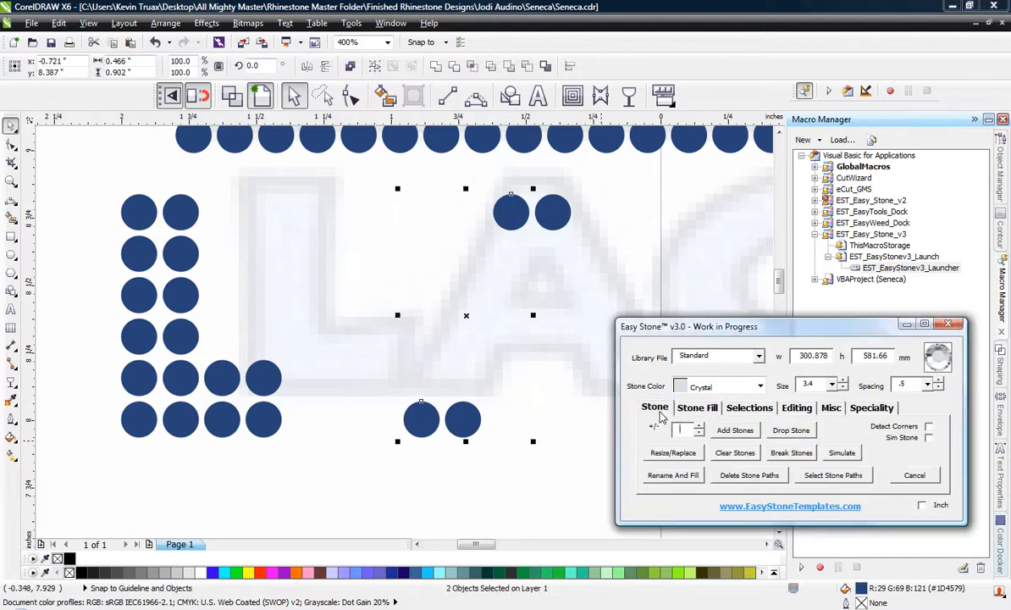
click(734, 430)
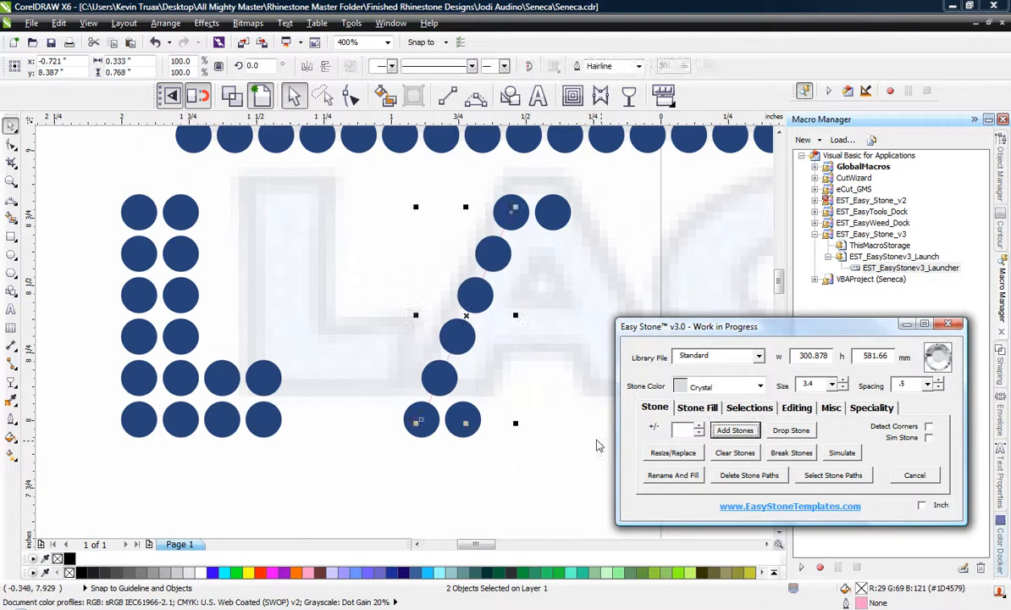
Copy the A's slanted stone line one stone to the right, aligned with the second peak and base stones.
click(519, 187)
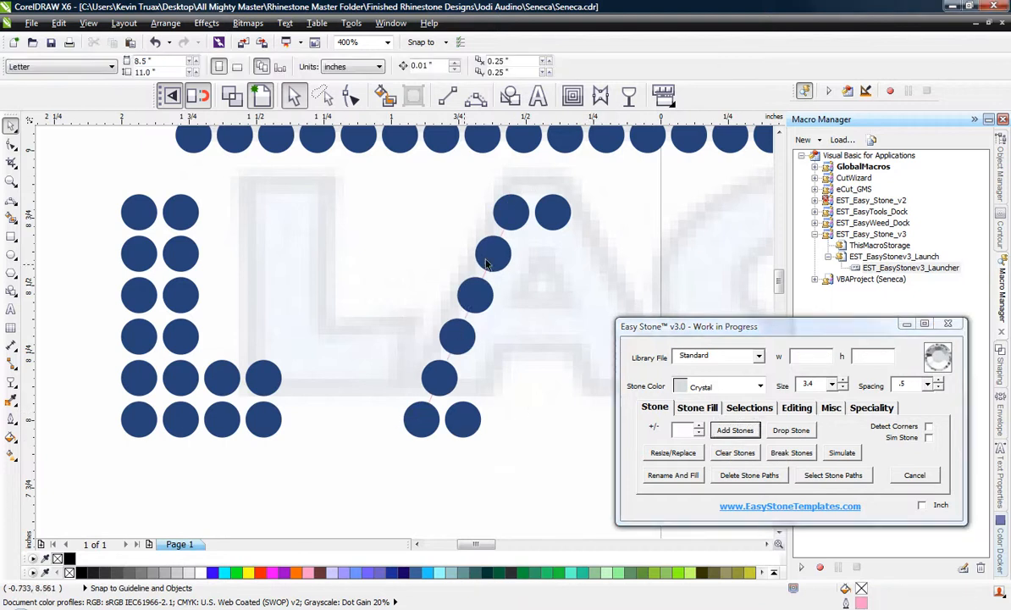
click(421, 415)
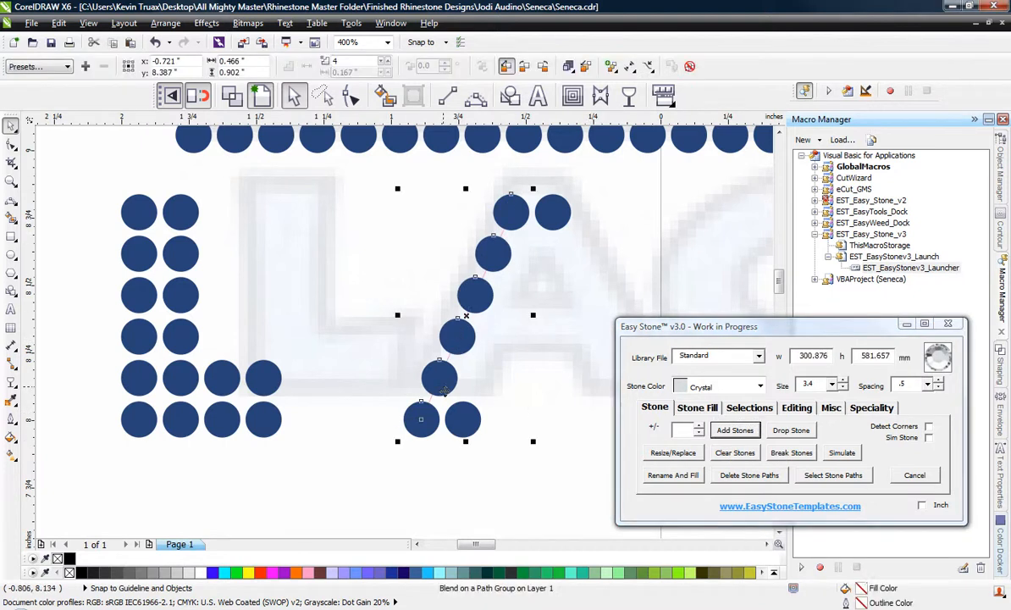
scroll(408, 413, up, 2)
drag(407, 413, 489, 413)
scroll(325, 370, down, 2)
click(323, 213)
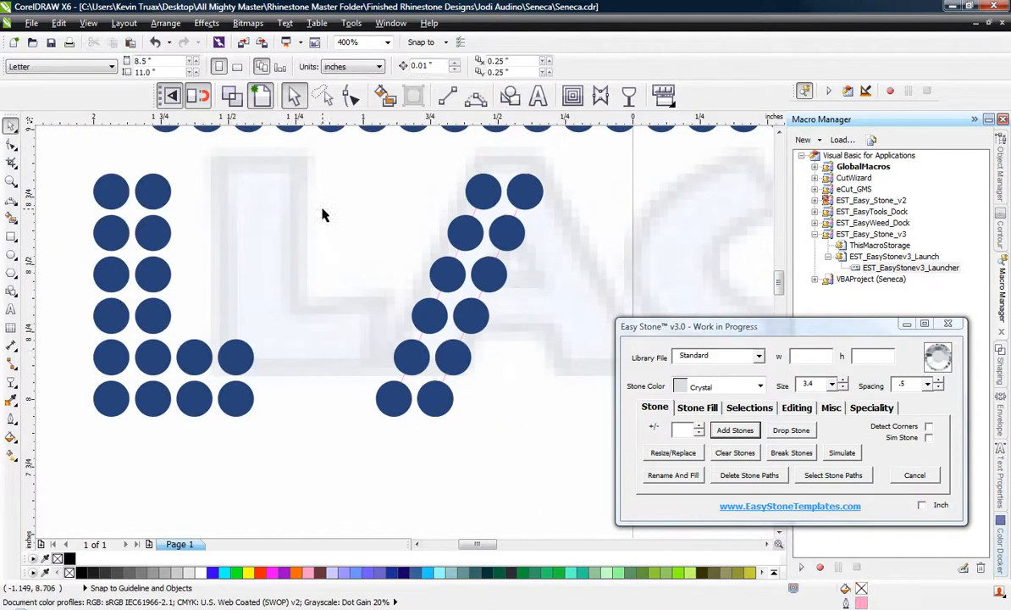
Mirror the A's double-row leg horizontally to the right, keeping the original.
scroll(322, 209, down, 2)
drag(309, 179, 458, 374)
scroll(350, 252, up, 2)
drag(314, 240, 513, 288)
right_click(512, 288)
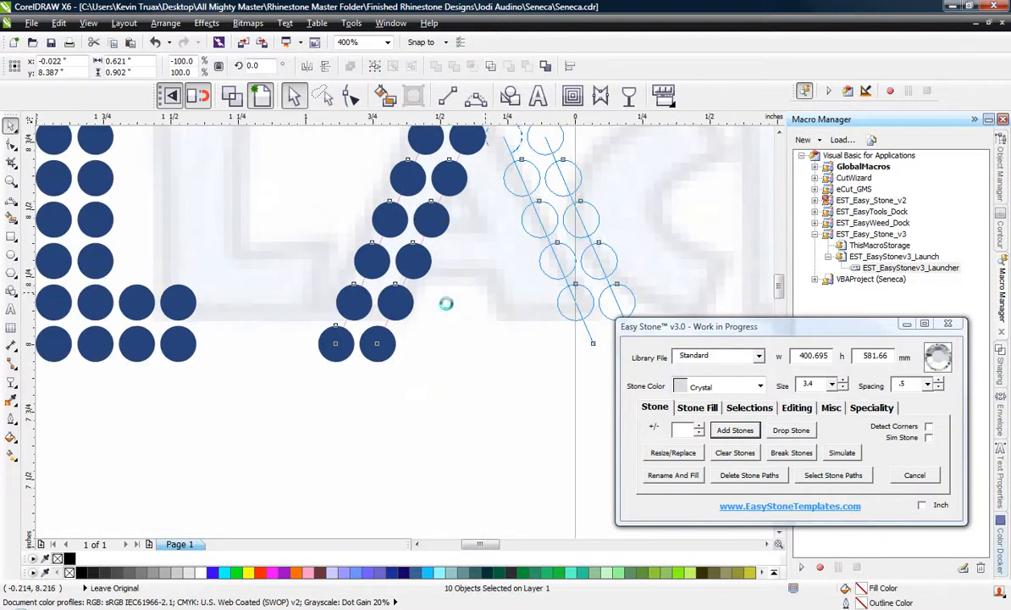
Move the mirrored leg about 0.29 in to the left so both legs share the A's peak stones.
scroll(372, 328, down, 1)
scroll(423, 260, up, 1)
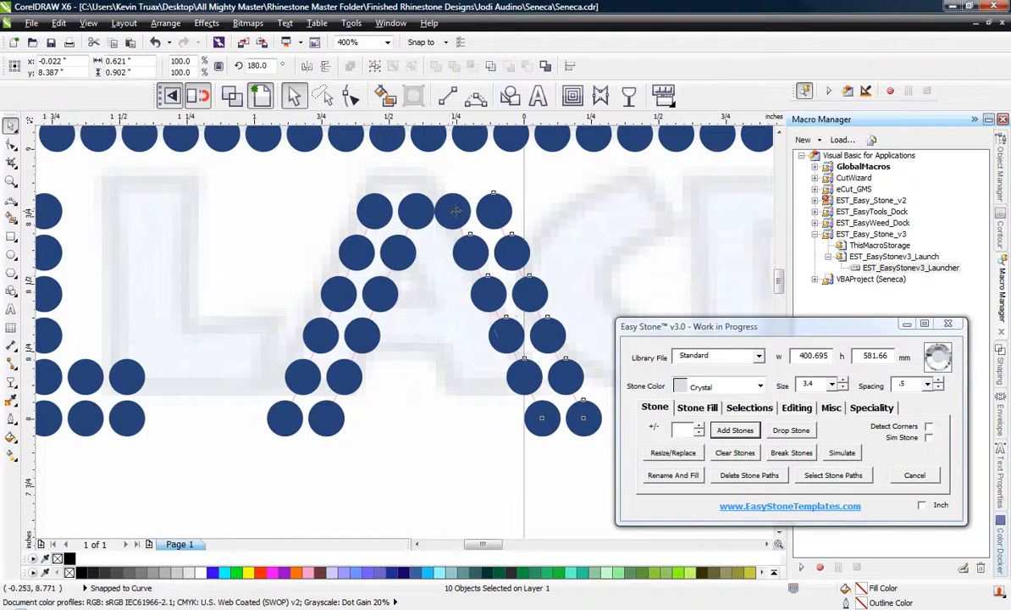
drag(453, 212, 383, 215)
scroll(350, 273, down, 1)
click(337, 269)
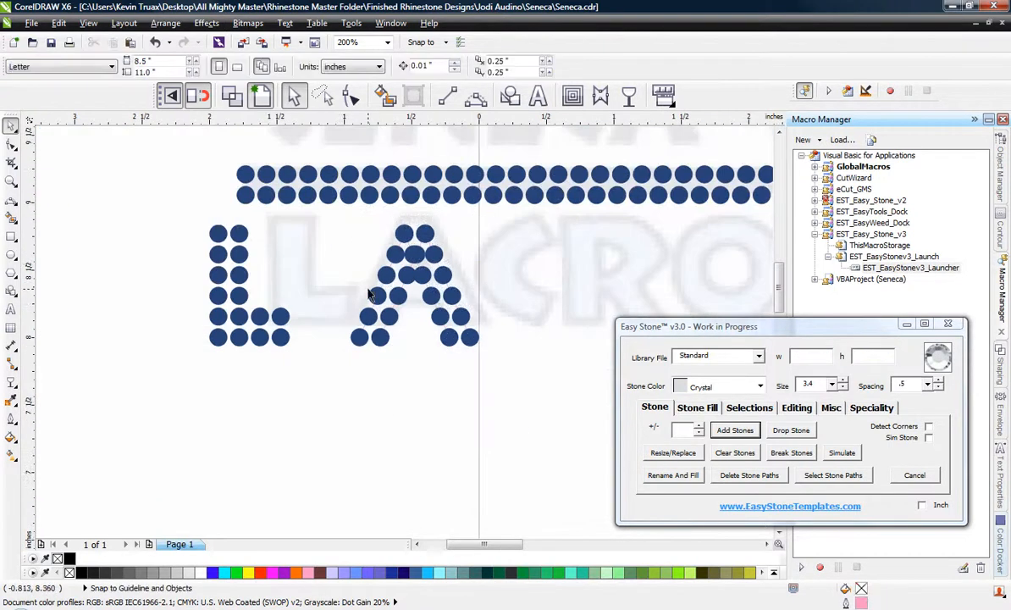
Delete the stone paths from the whole A, leaving individual stones.
drag(346, 218, 490, 349)
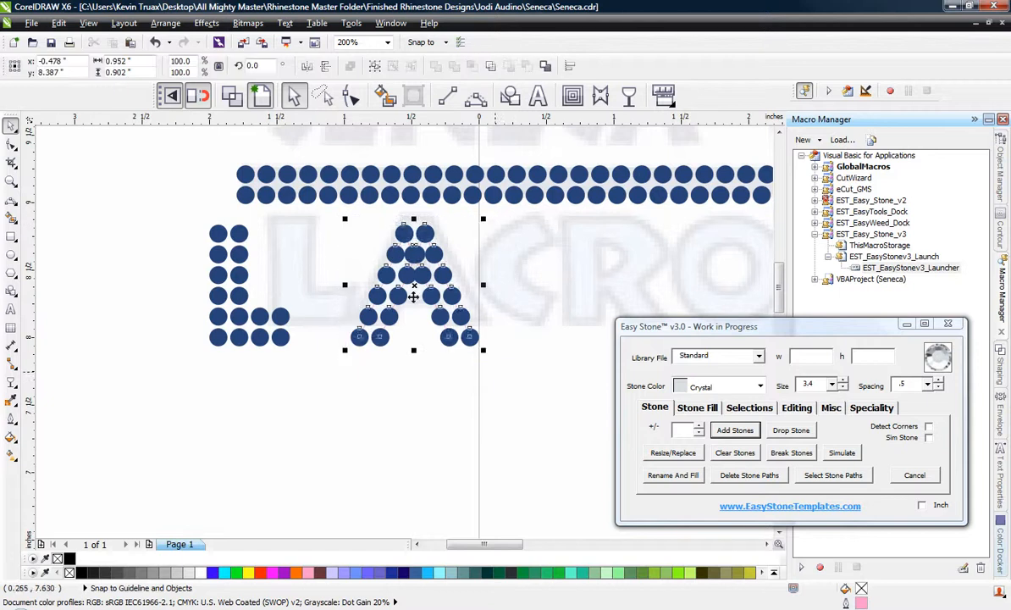
scroll(373, 259, up, 1)
click(750, 475)
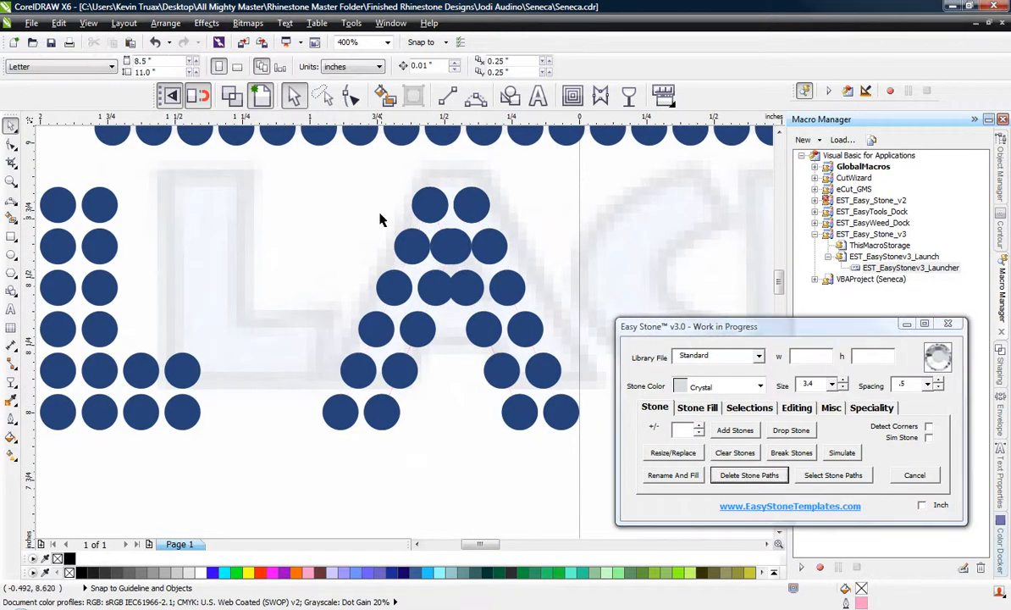
Run Check Spacing on the A's top four rows to clear stones that overlap.
drag(313, 170, 542, 350)
click(800, 408)
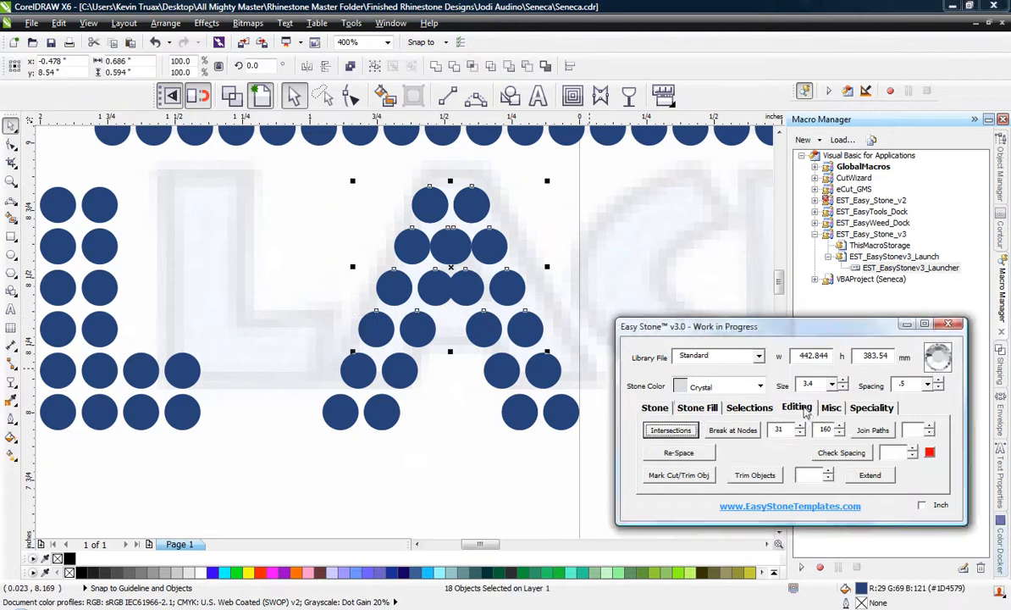
click(870, 453)
click(628, 342)
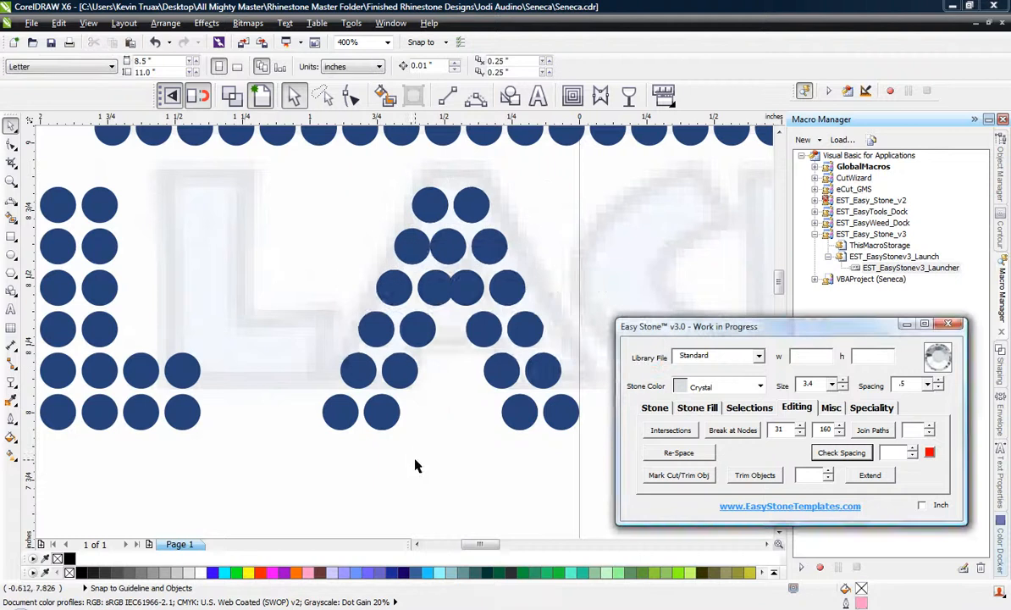
Distribute the stones evenly across the A's second and third rows from the peak.
scroll(451, 267, up, 2)
drag(305, 192, 642, 294)
click(186, 305)
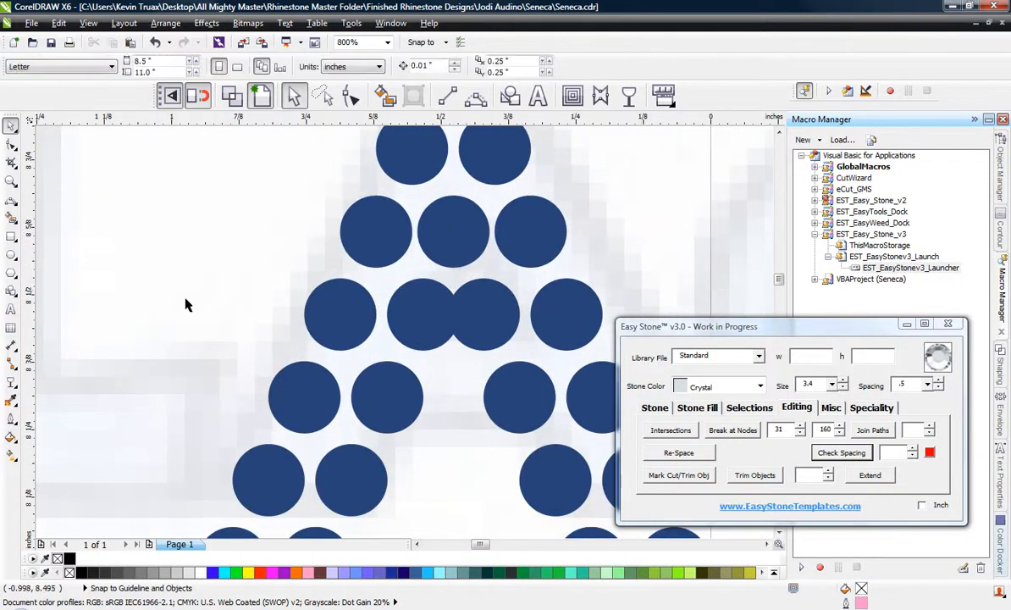
drag(257, 280, 653, 376)
key(shift+e)
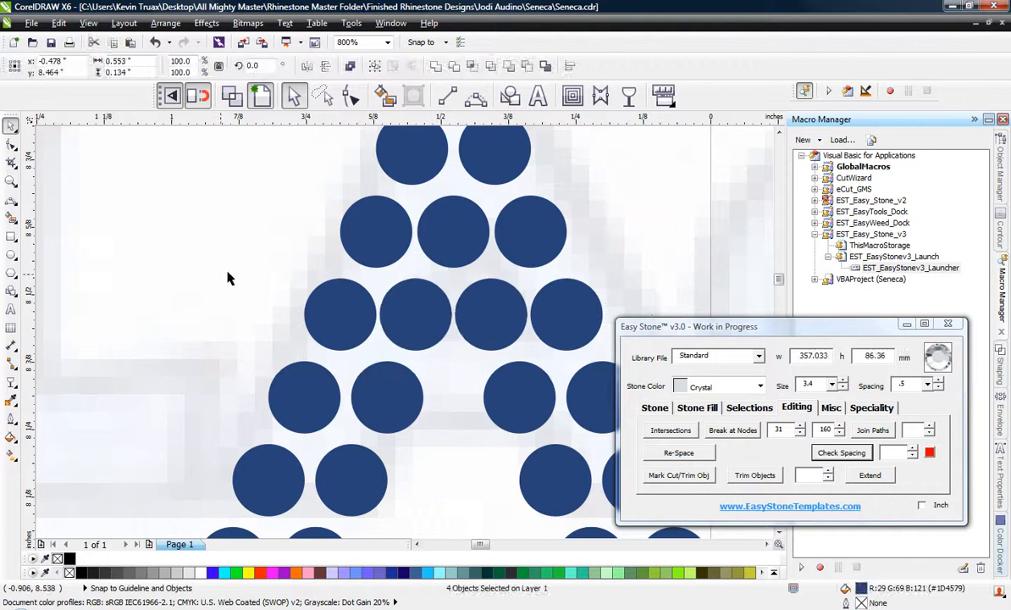
click(227, 273)
Copy the right leg's inner stone in the A's fifth row into the gap between the legs.
scroll(396, 296, down, 3)
scroll(427, 372, up, 3)
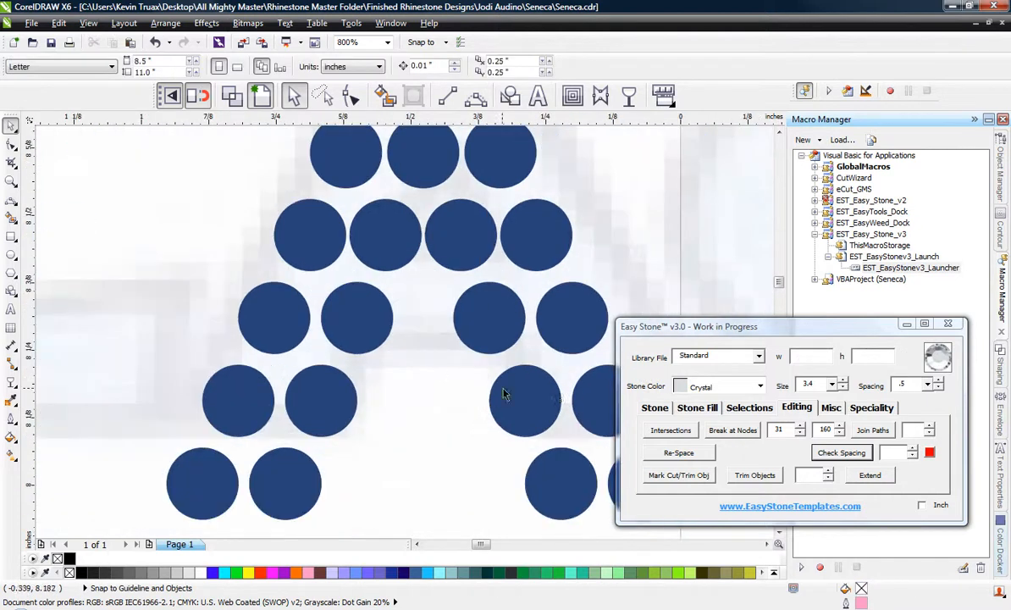
drag(503, 396, 415, 404)
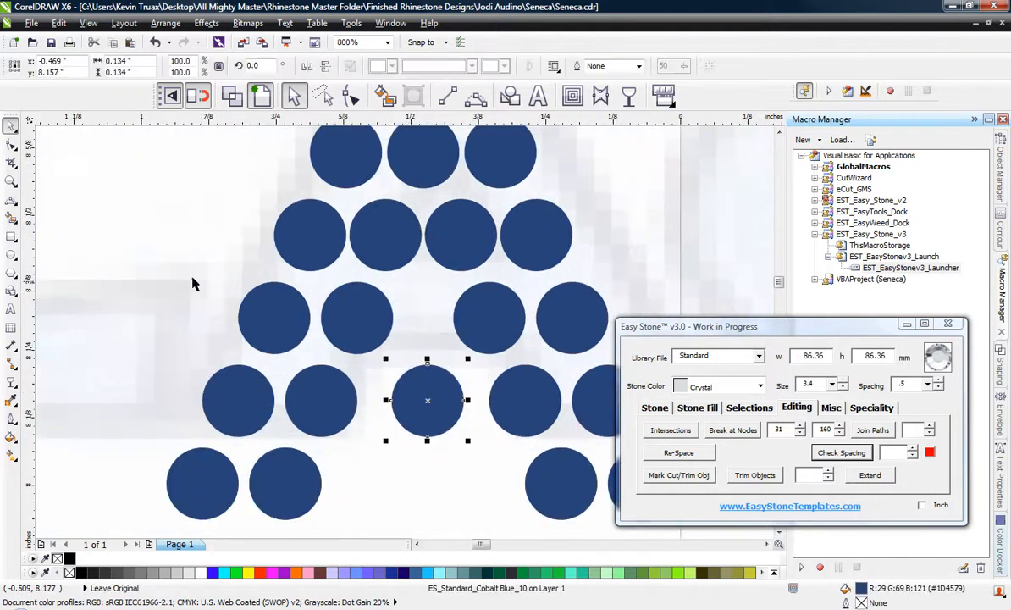
scroll(183, 282, down, 2)
scroll(367, 393, down, 2)
click(371, 341)
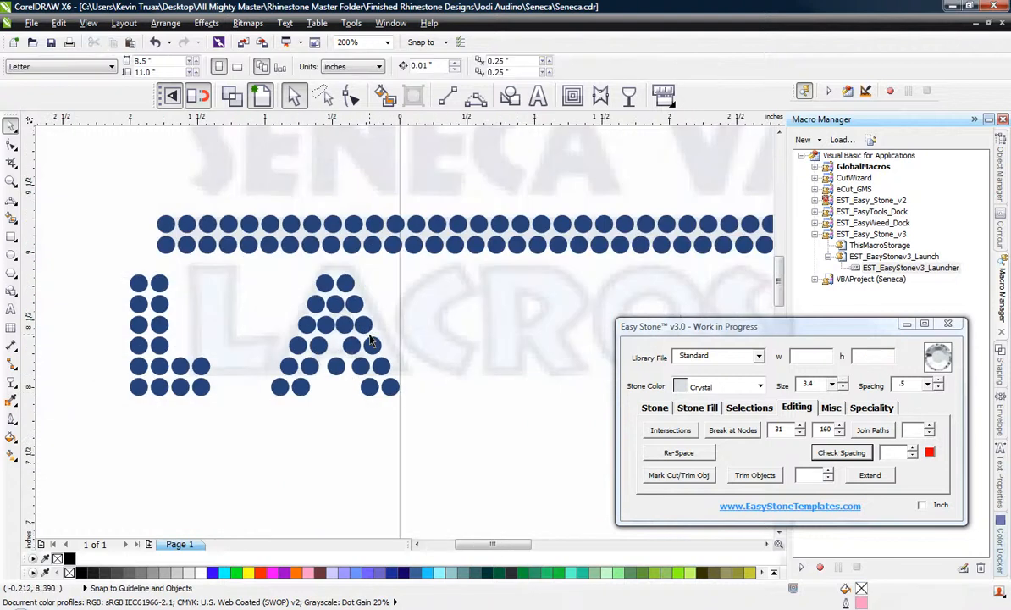
Place horizontal guidelines through the centres of the A's top and bottom stones, at 8.771 in and 8.003 in.
scroll(434, 356, up, 2)
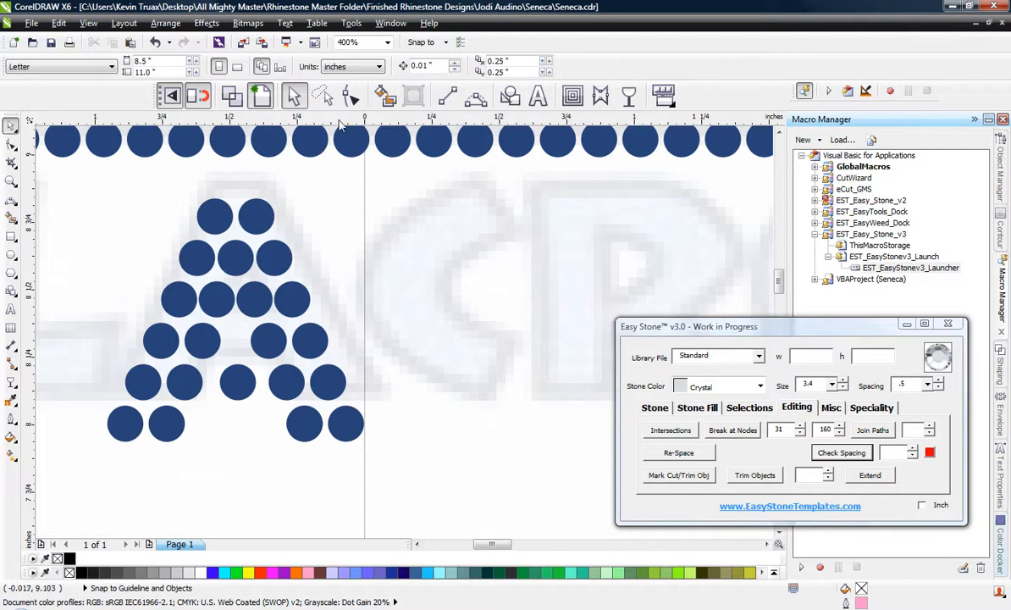
drag(338, 125, 260, 216)
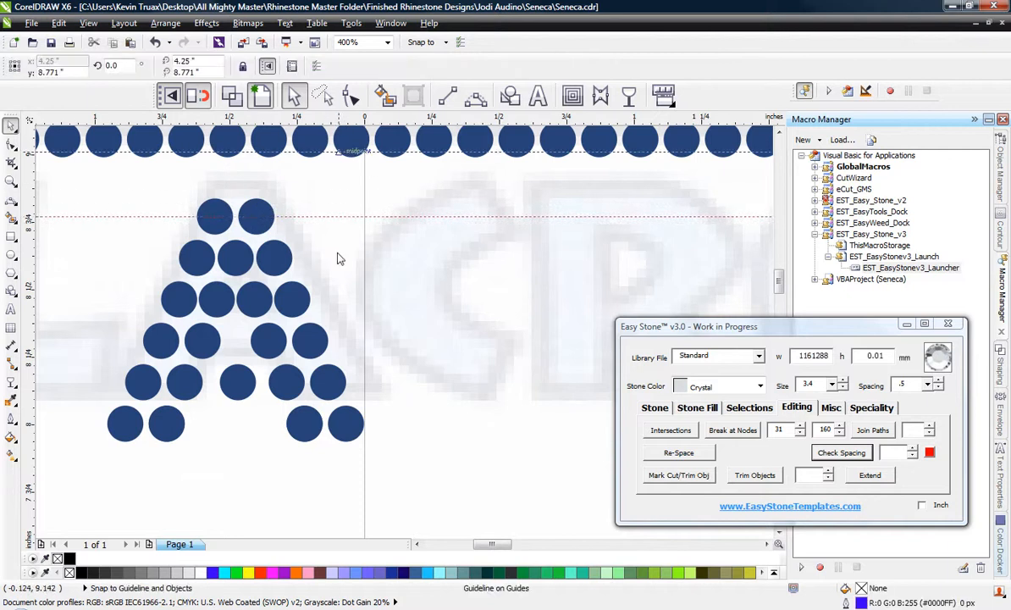
drag(337, 258, 344, 425)
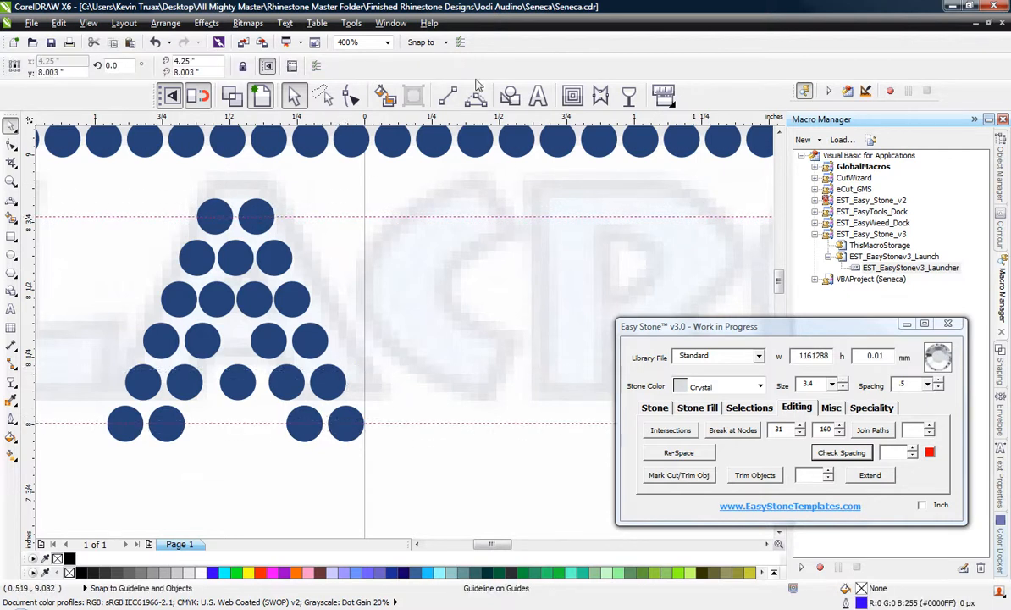
Draw a three-point curve between the guidelines for the C's outer edge, about 0.35 in wide and 0.77 in high.
click(477, 99)
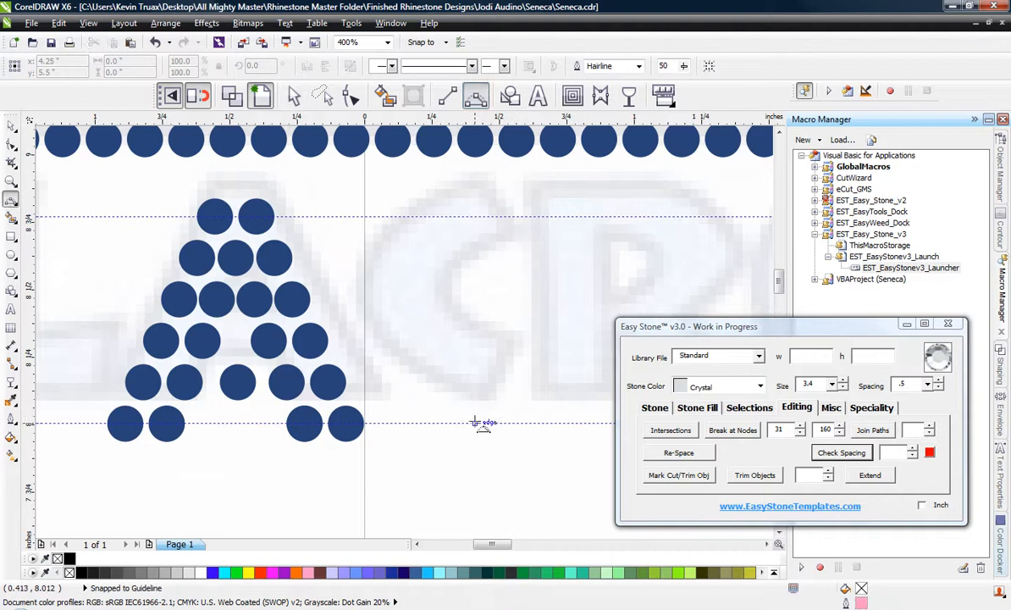
drag(475, 423, 475, 217)
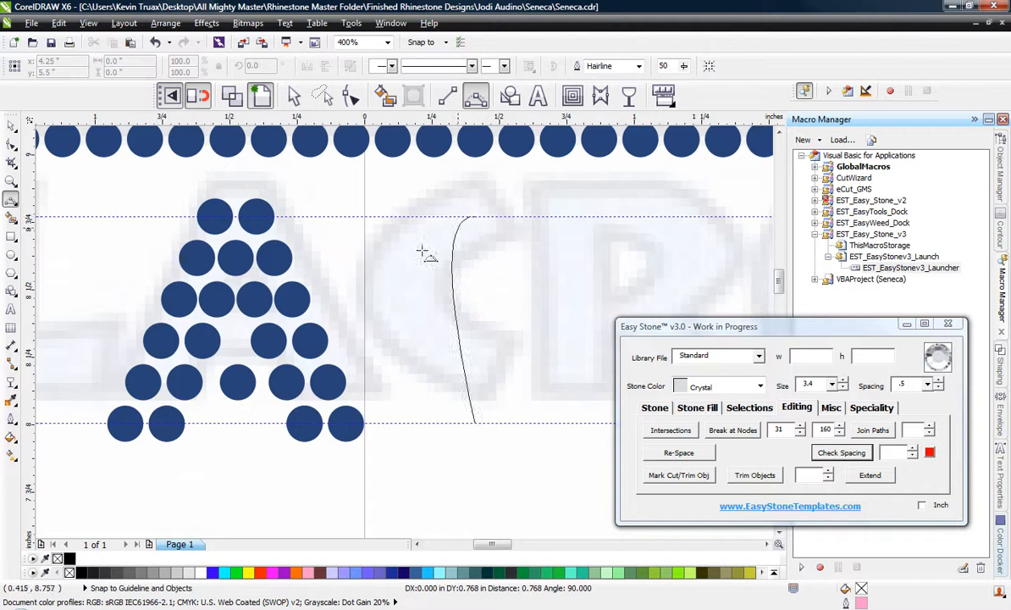
click(383, 321)
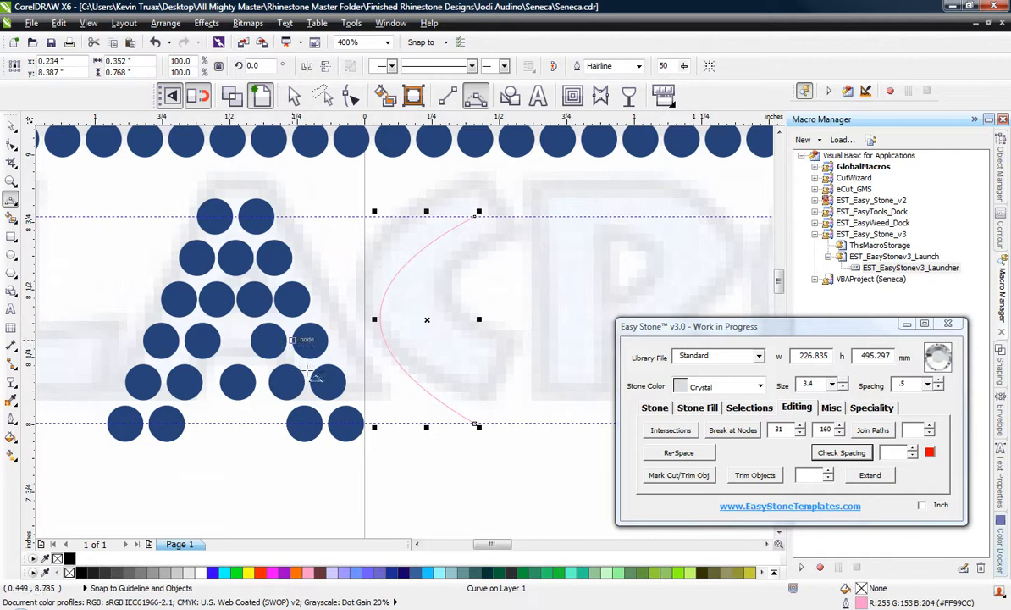
Set the stone color to Cobalt Blue and add stones along the C's curve.
click(655, 407)
click(703, 386)
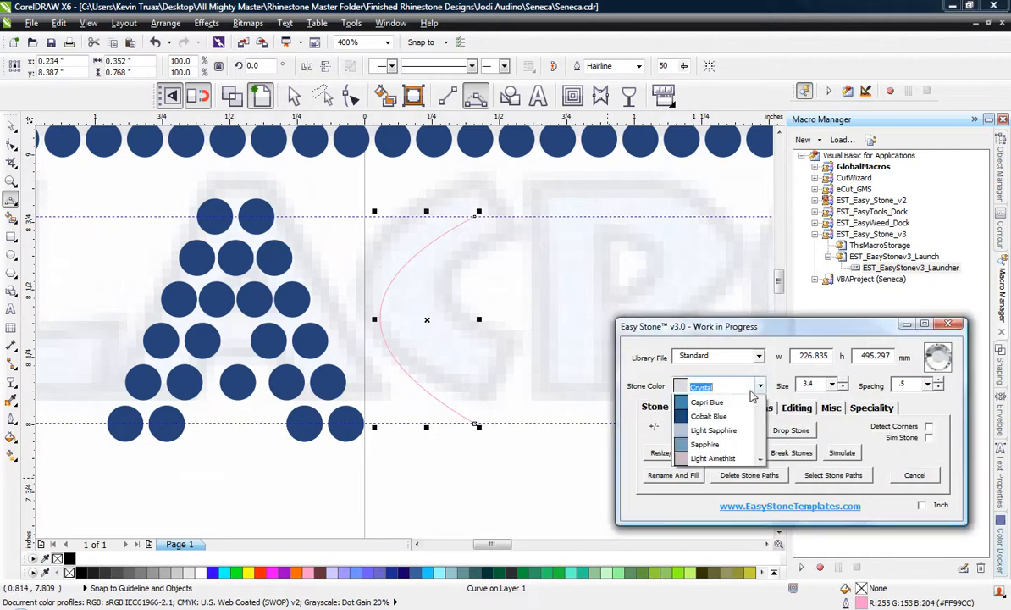
click(710, 472)
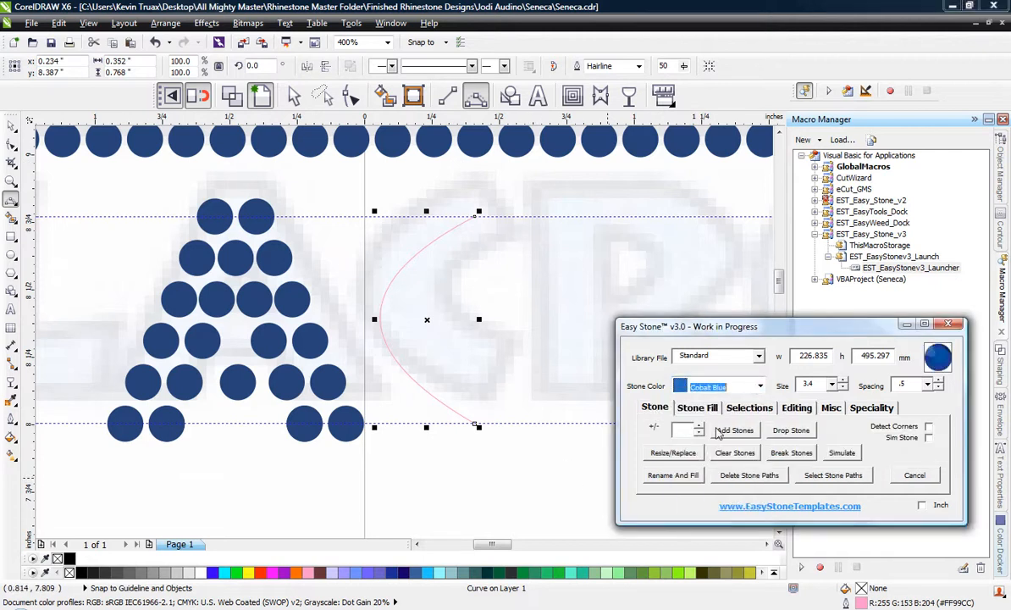
click(734, 430)
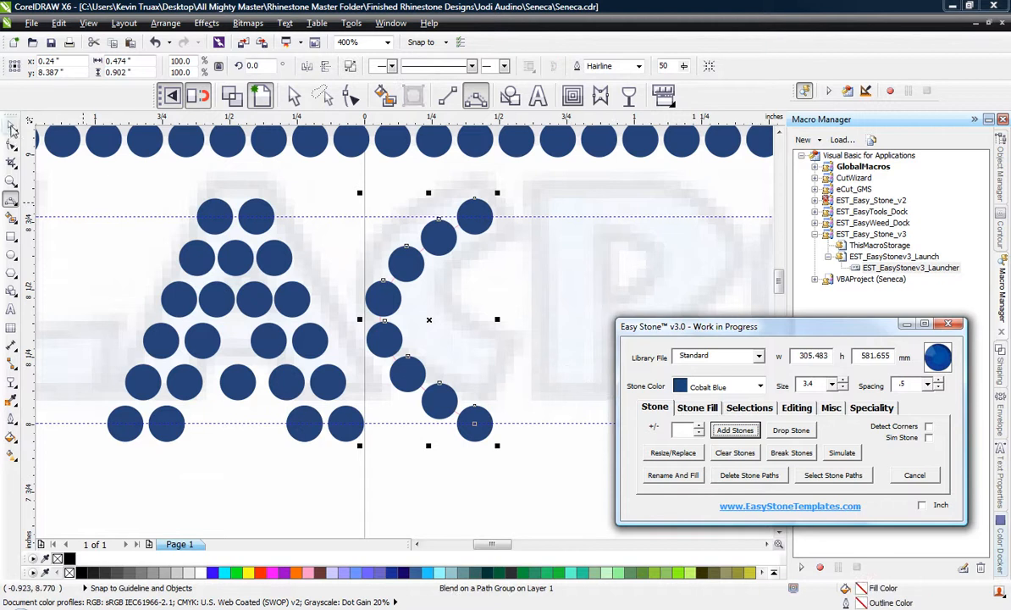
Delete the stone path from the C's curve, leaving individual stones.
click(11, 144)
click(297, 203)
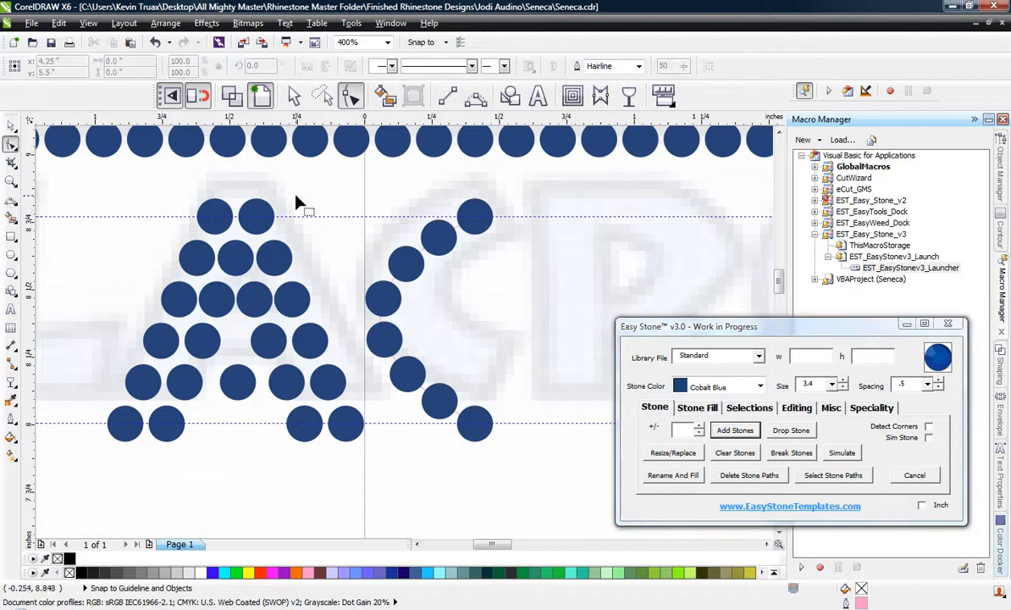
key(space)
click(426, 269)
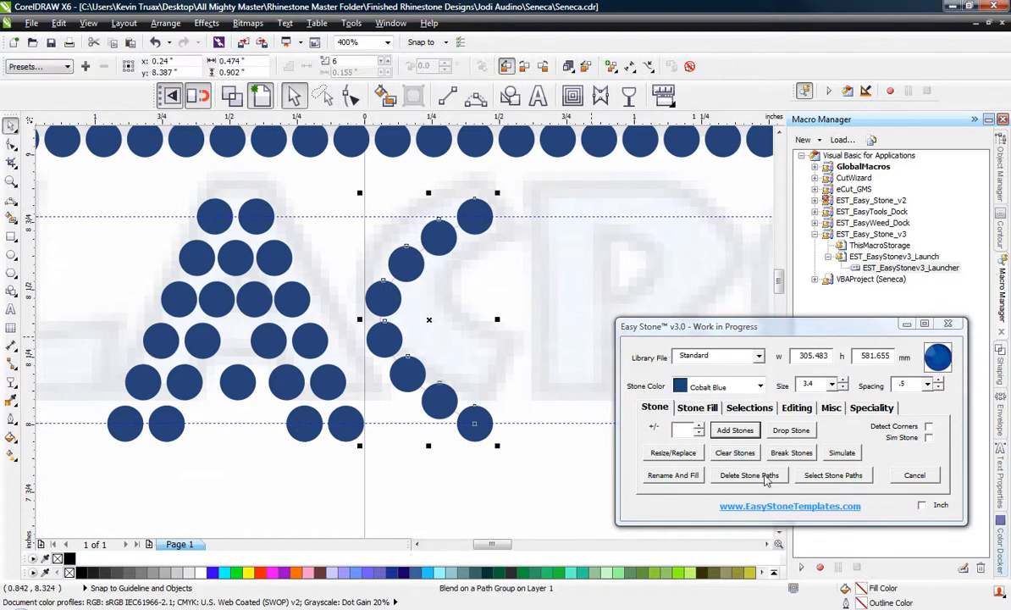
click(766, 479)
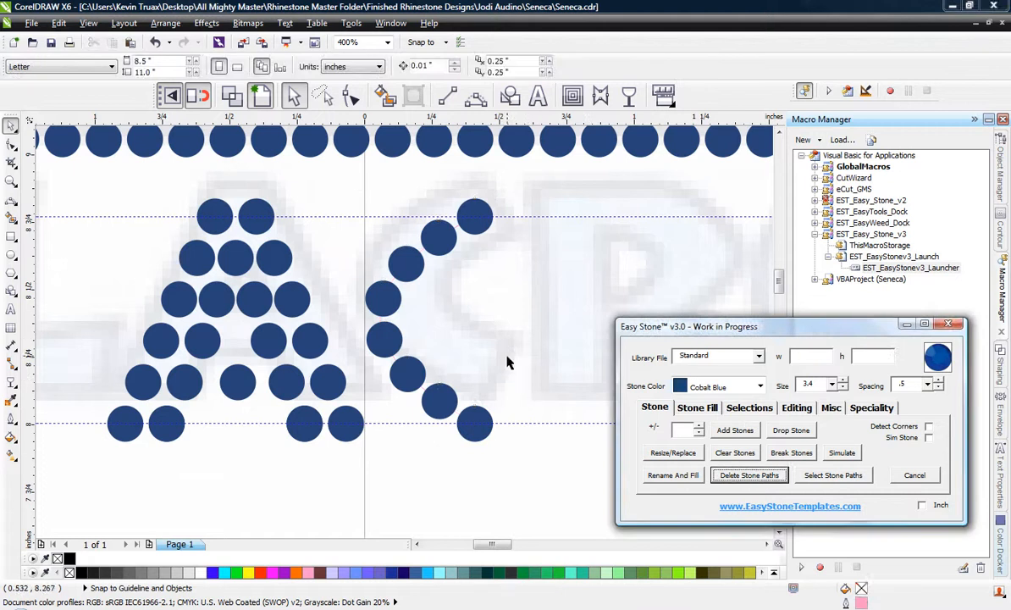
click(390, 310)
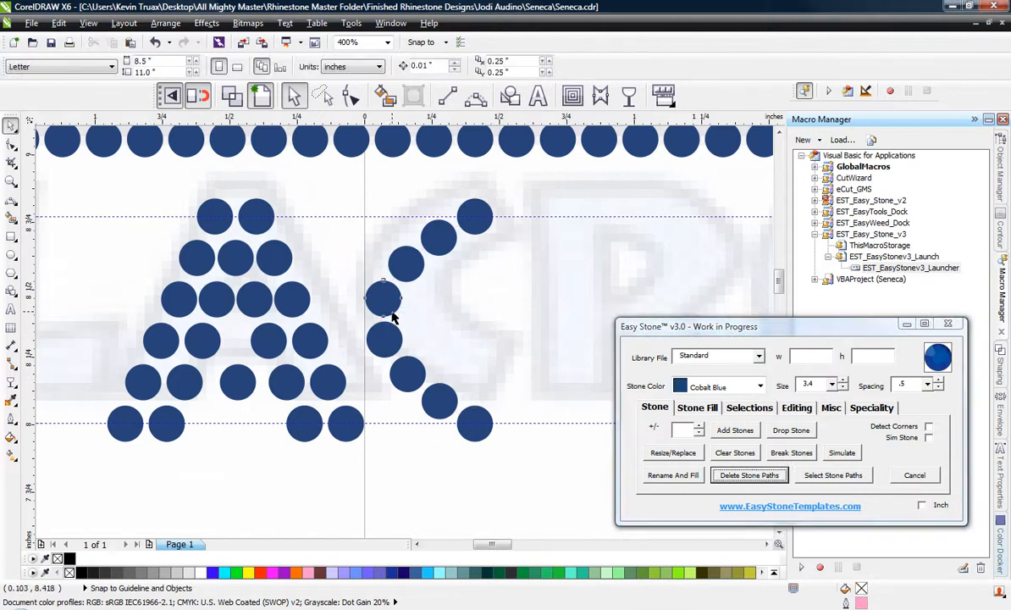
Duplicate the two middle stones of the C's curve horizontally to start its inner row, centred at about x 0.244 in.
scroll(394, 331, up, 1)
shift+click(390, 346)
drag(391, 346, 465, 354)
scroll(362, 337, down, 2)
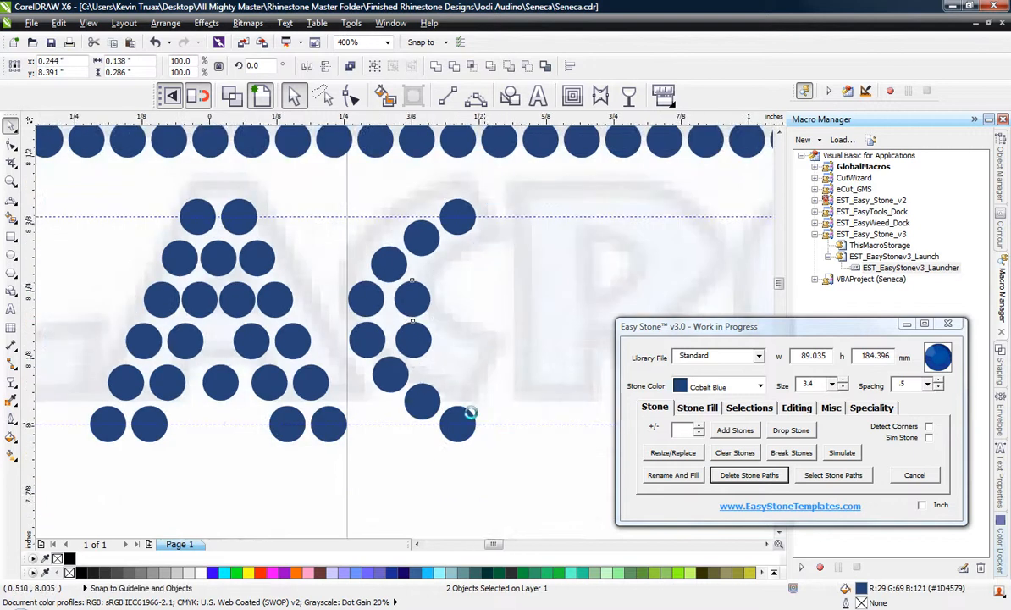
Complete the C's inner row by placing duplicated stones beside the lower and upper parts of its curve, two at each end.
scroll(398, 364, up, 2)
drag(374, 381, 426, 312)
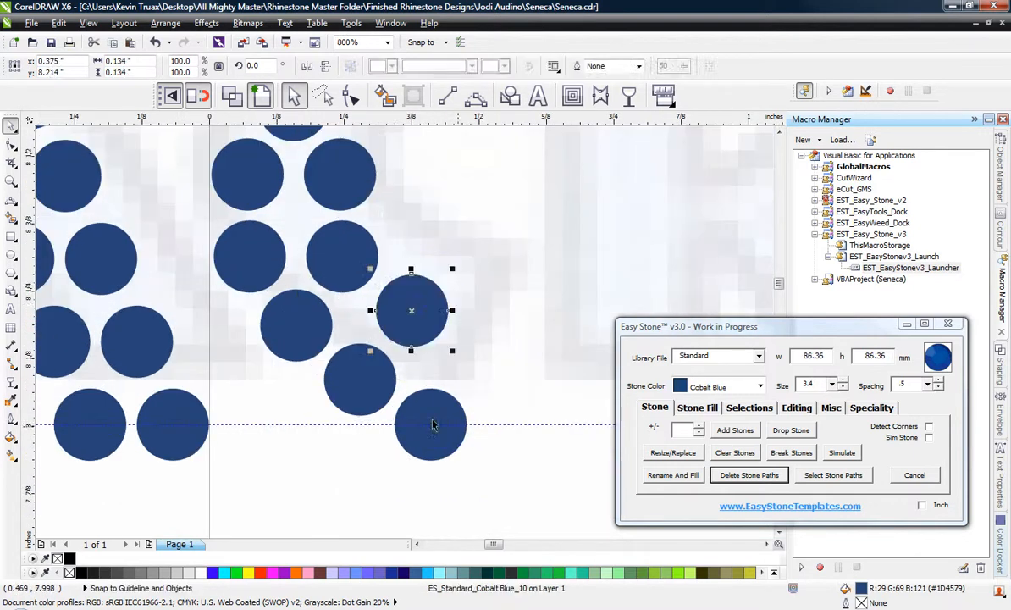
drag(429, 420, 480, 351)
scroll(396, 431, down, 1)
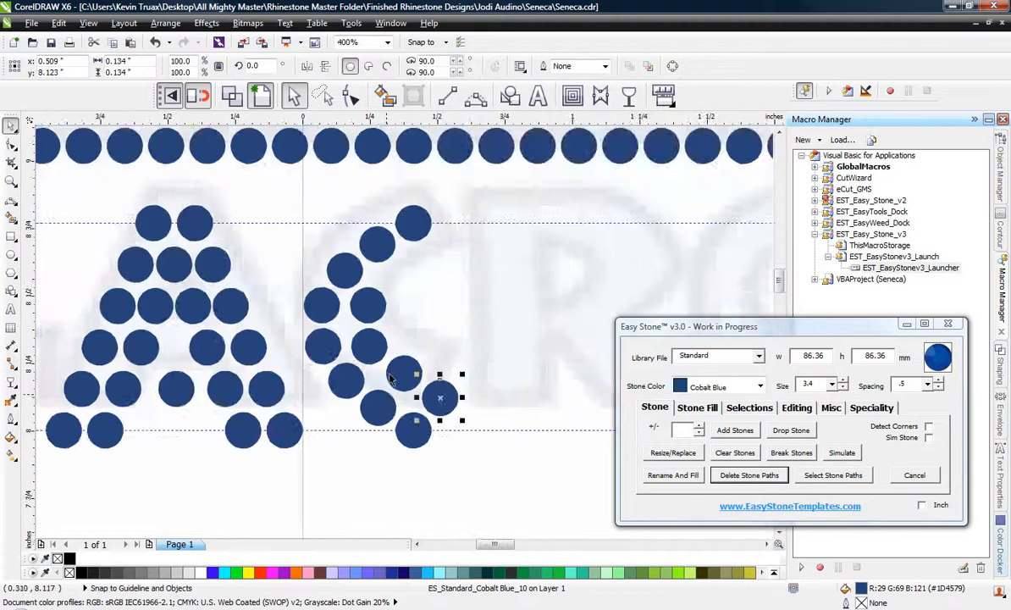
scroll(390, 231, up, 1)
drag(374, 243, 424, 312)
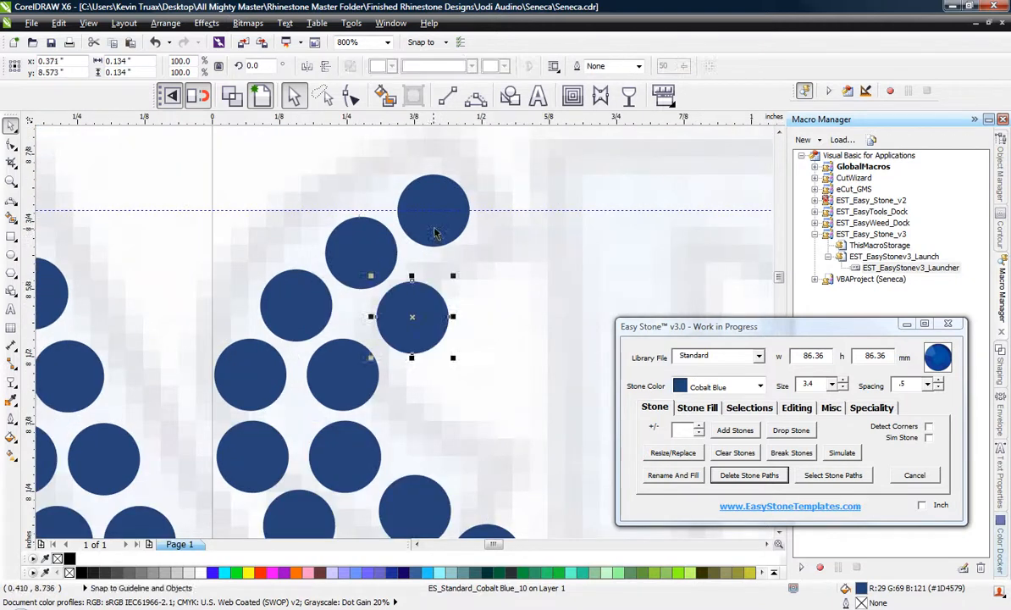
drag(441, 223, 497, 284)
scroll(462, 271, down, 2)
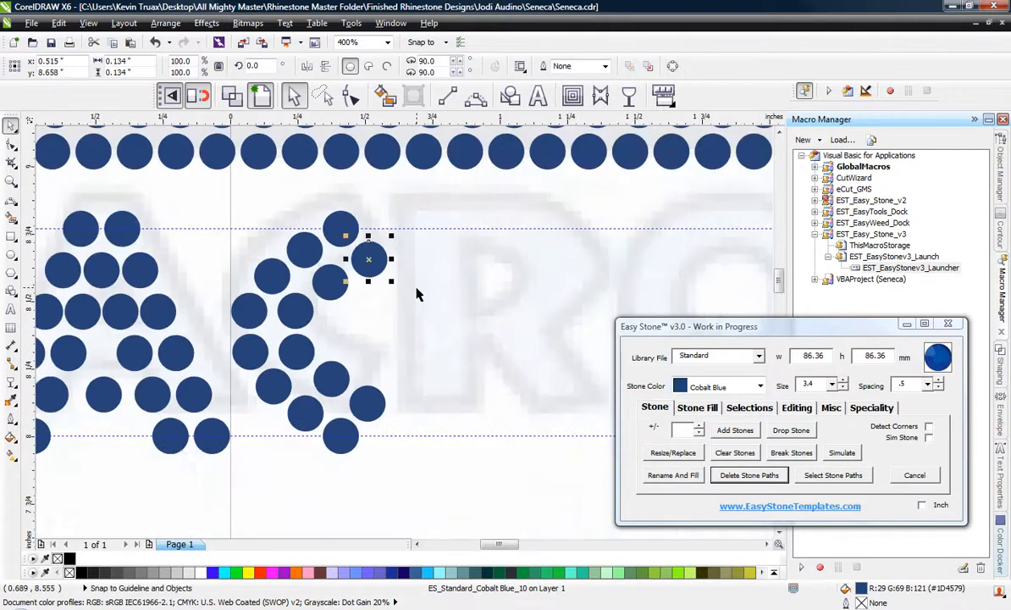
click(429, 302)
Move the A and C stones together horizontally closer to the L, centring them at about x -0.529 in.
scroll(471, 311, down, 1)
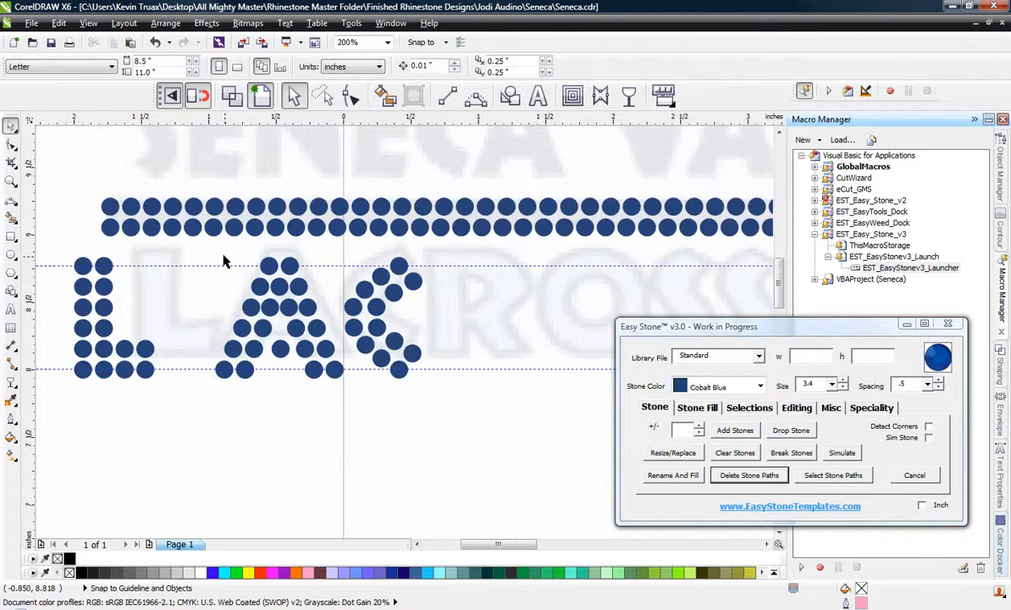
drag(214, 254, 463, 451)
scroll(263, 304, up, 1)
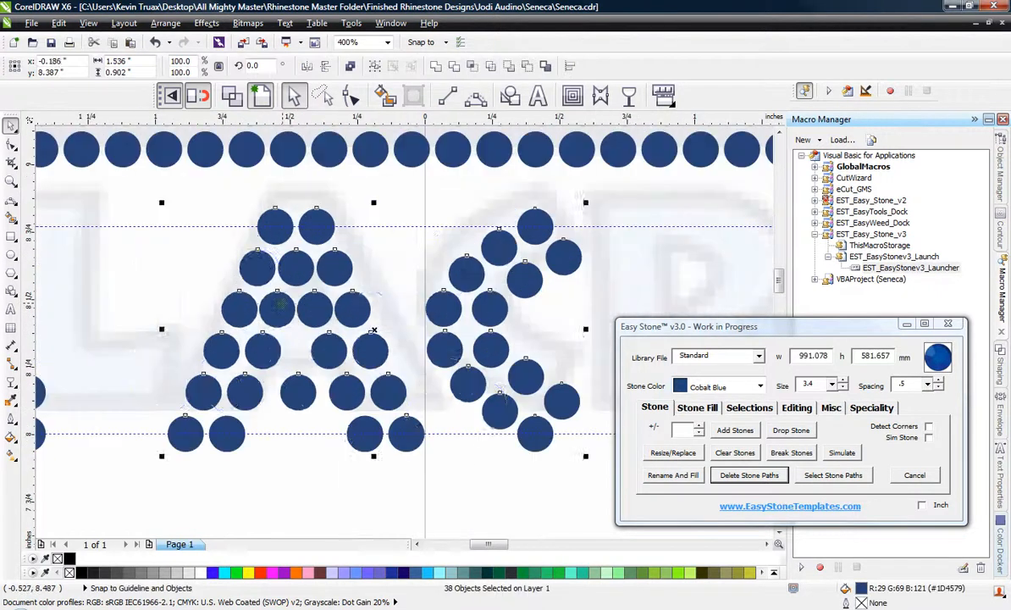
drag(272, 308, 188, 304)
scroll(188, 305, down, 1)
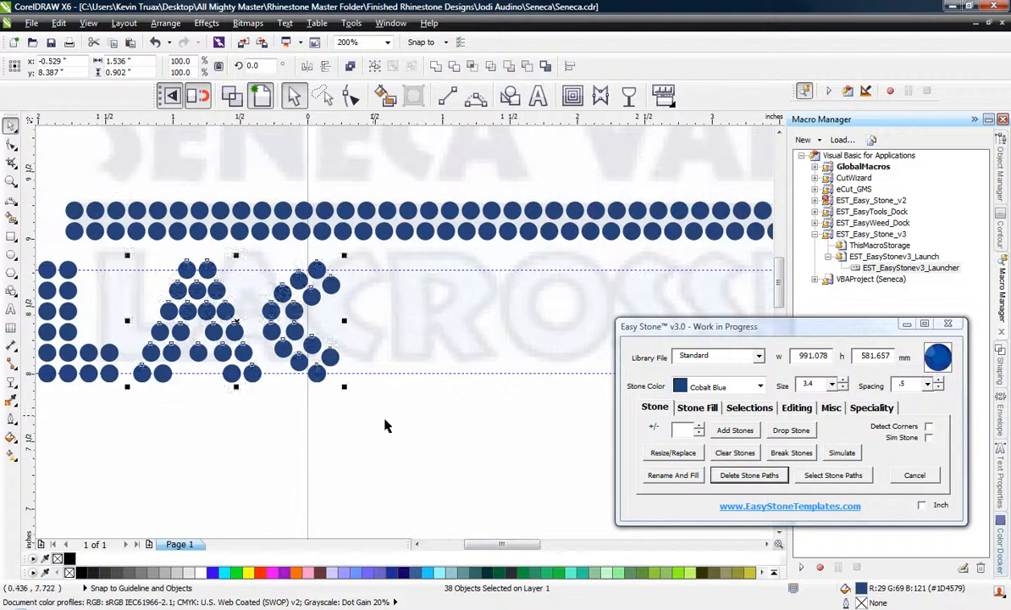
Duplicate the L's stones to the far side of the C as the base for the R, centred at about x 0.913 in.
click(383, 322)
scroll(135, 307, down, 1)
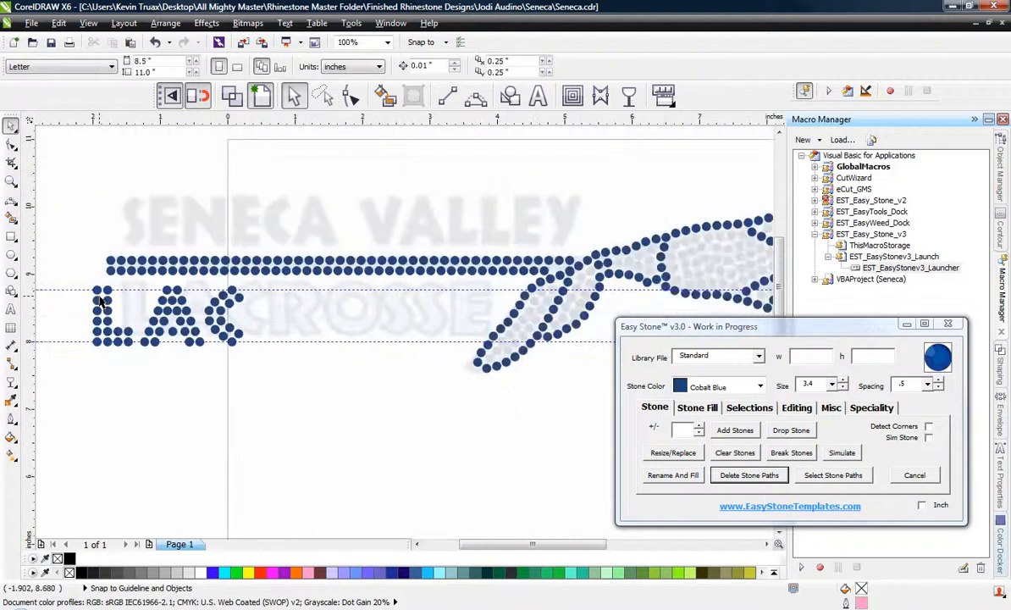
scroll(72, 283, up, 1)
mouse_move(181, 398)
mouse_down()
mouse_move(188, 411)
mouse_move(183, 403)
mouse_up()
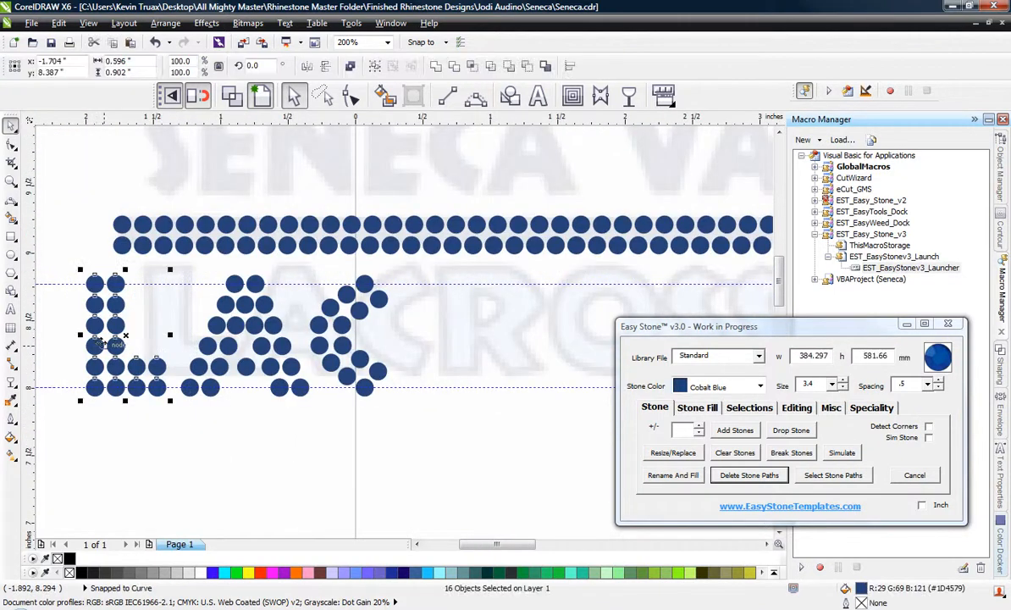
drag(103, 341, 440, 381)
scroll(395, 415, down, 1)
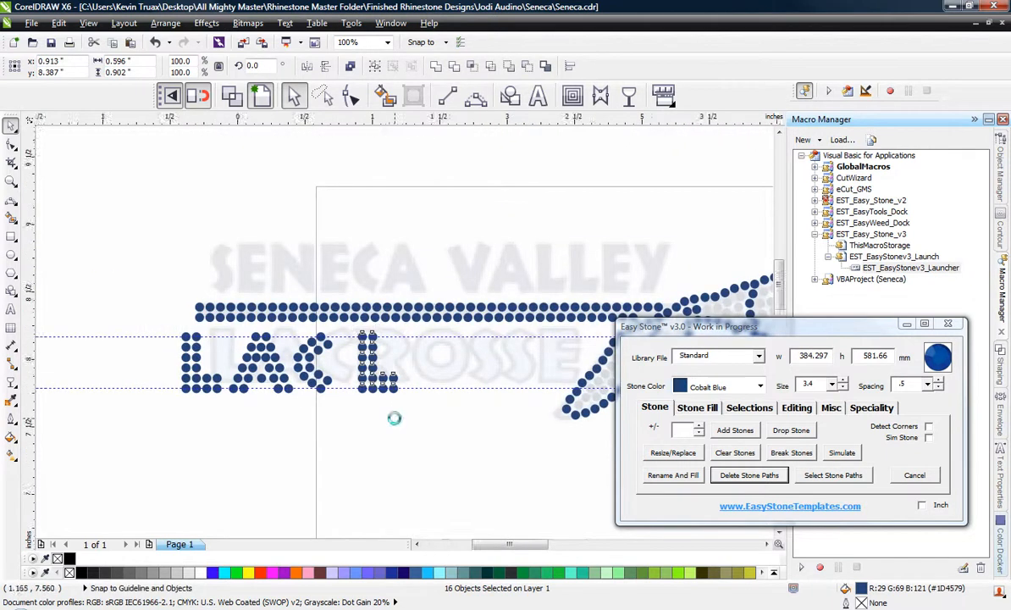
Delete the two upper stones of the copied L's foot.
scroll(393, 415, up, 2)
click(365, 377)
click(400, 269)
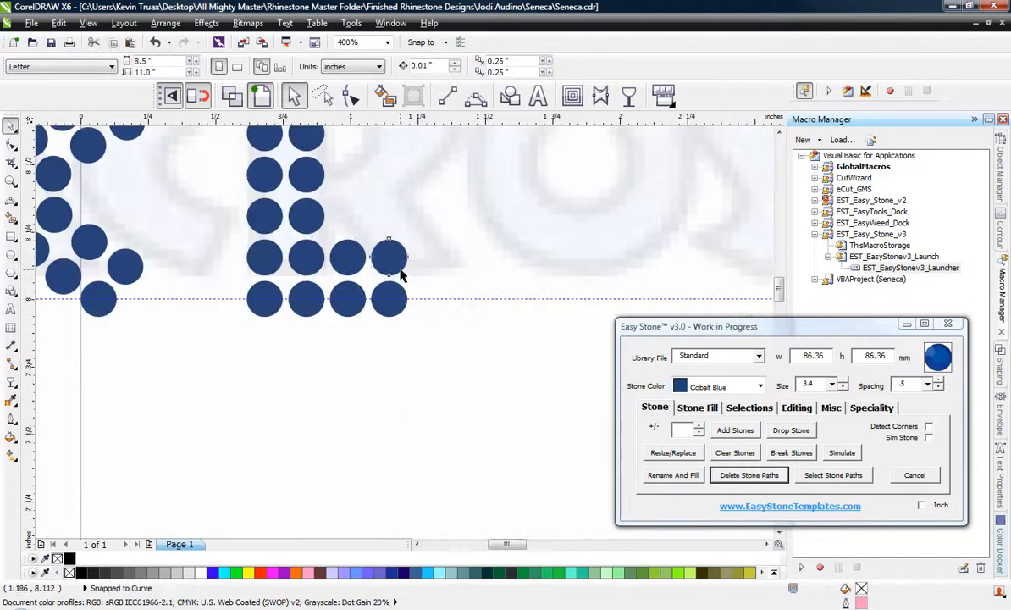
key(Delete)
click(353, 263)
key(Delete)
Move the foot's two remaining stones along the lower guideline to about x 1.287 in for the end of the R's leg.
click(358, 291)
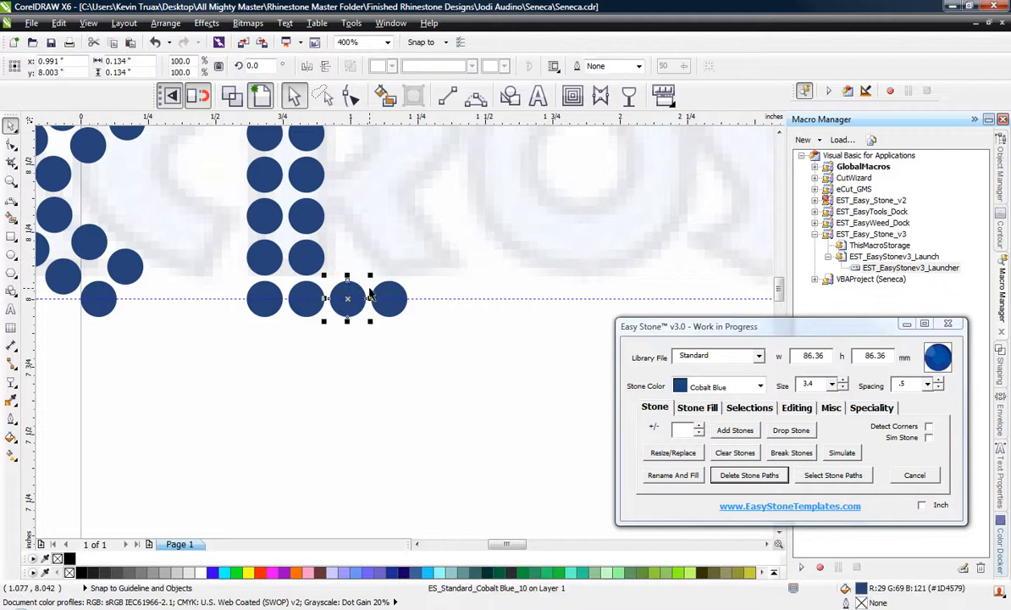
scroll(369, 289, up, 1)
shift+click(392, 296)
drag(392, 297, 511, 308)
scroll(423, 370, down, 2)
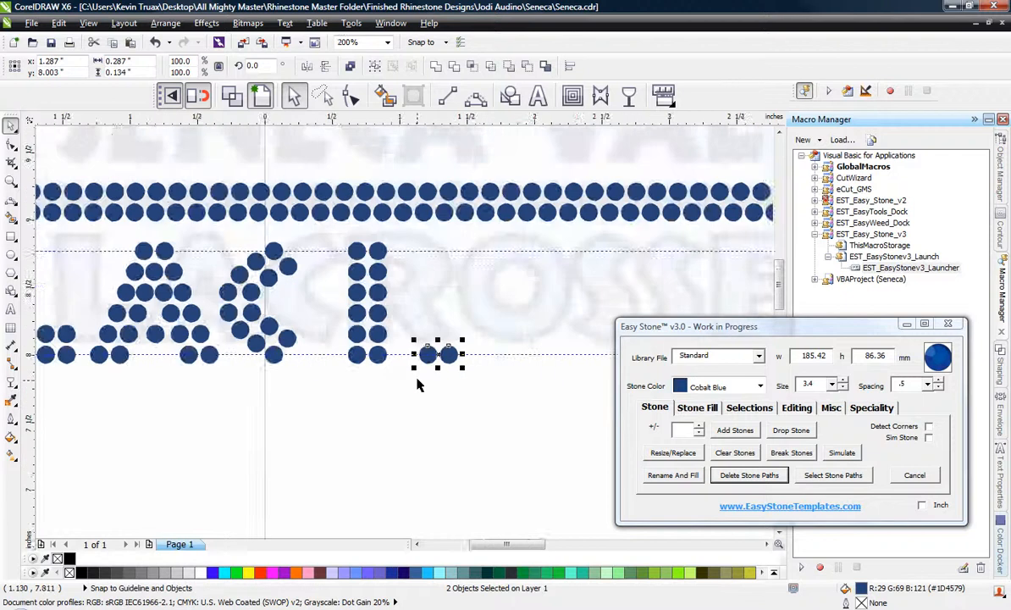
scroll(404, 305, up, 1)
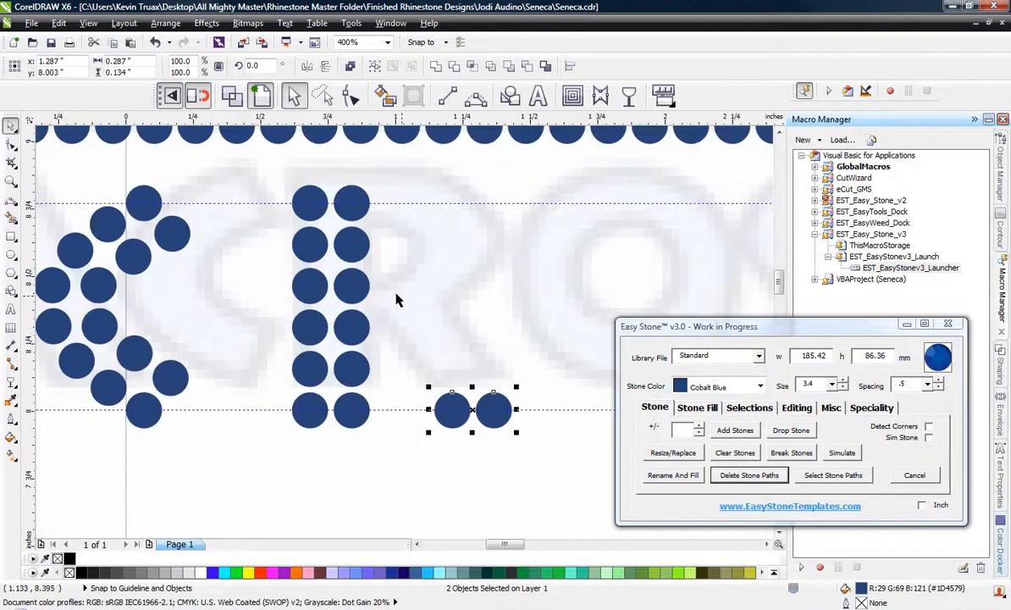
Duplicate the stem's top inner stone to its right with a 3.9 offset to begin the R's bowl.
click(367, 212)
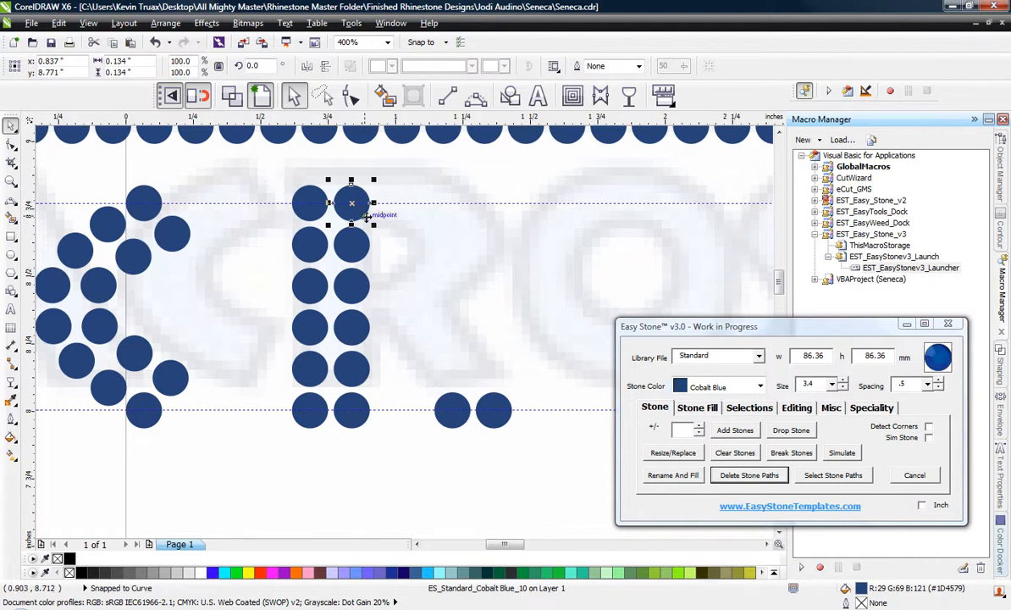
click(713, 408)
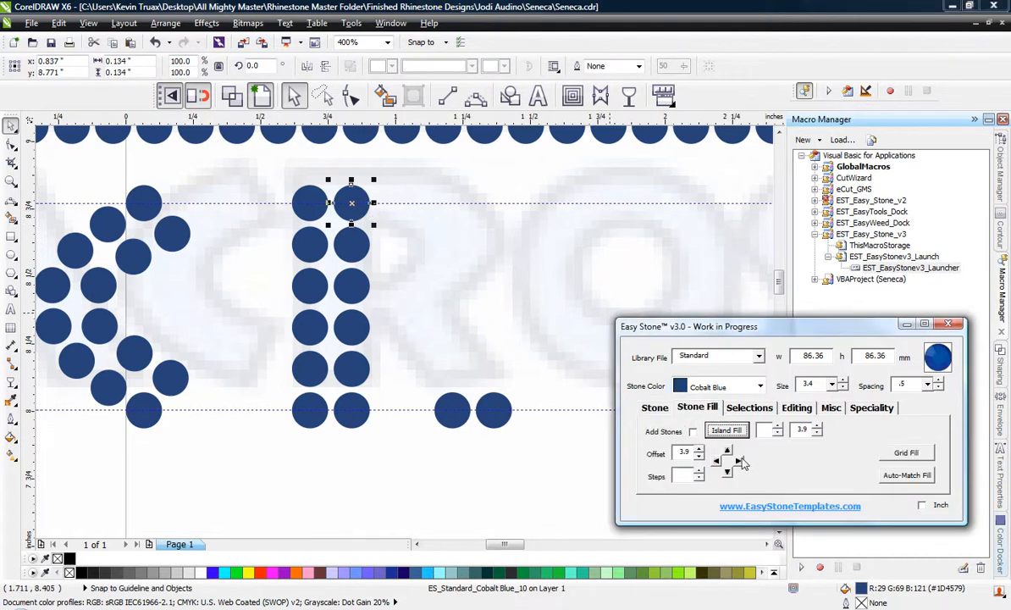
click(739, 461)
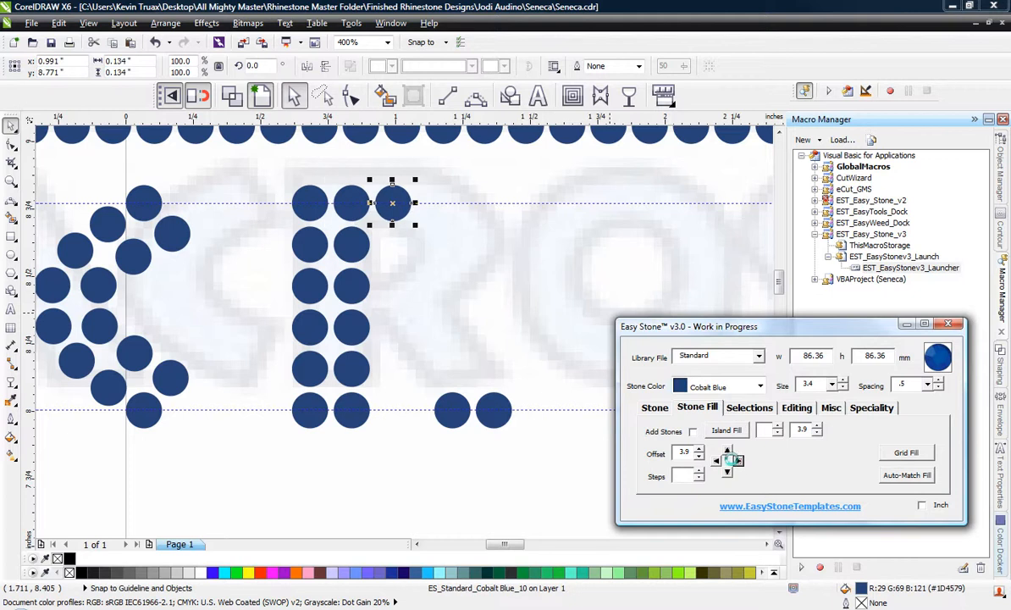
Duplicate the stem's third inner stone to the right, shift the copy down half a spacing and add another stone beside it with the 3.9 offset.
click(356, 296)
click(738, 461)
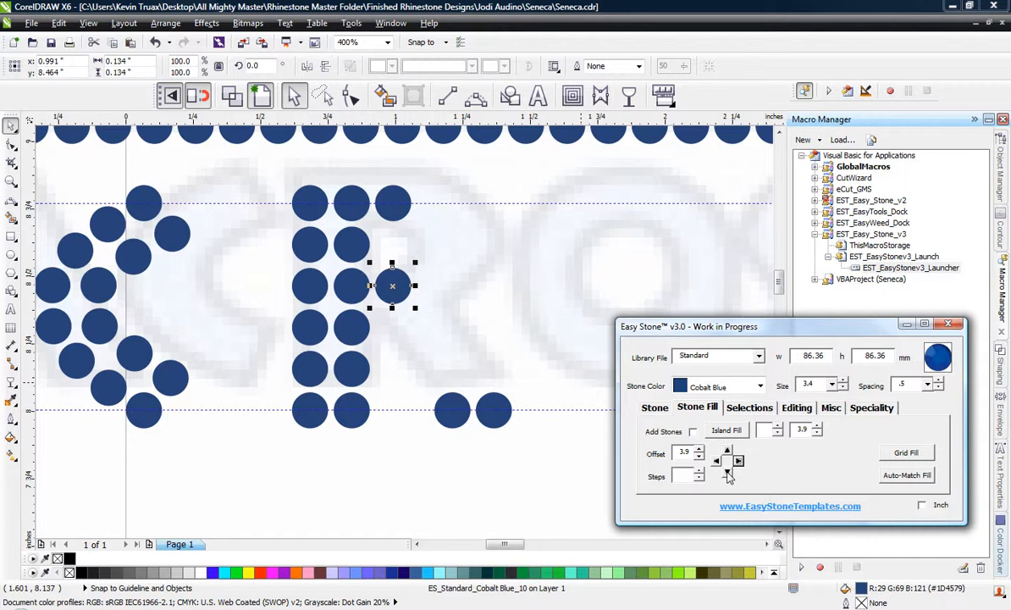
click(727, 472)
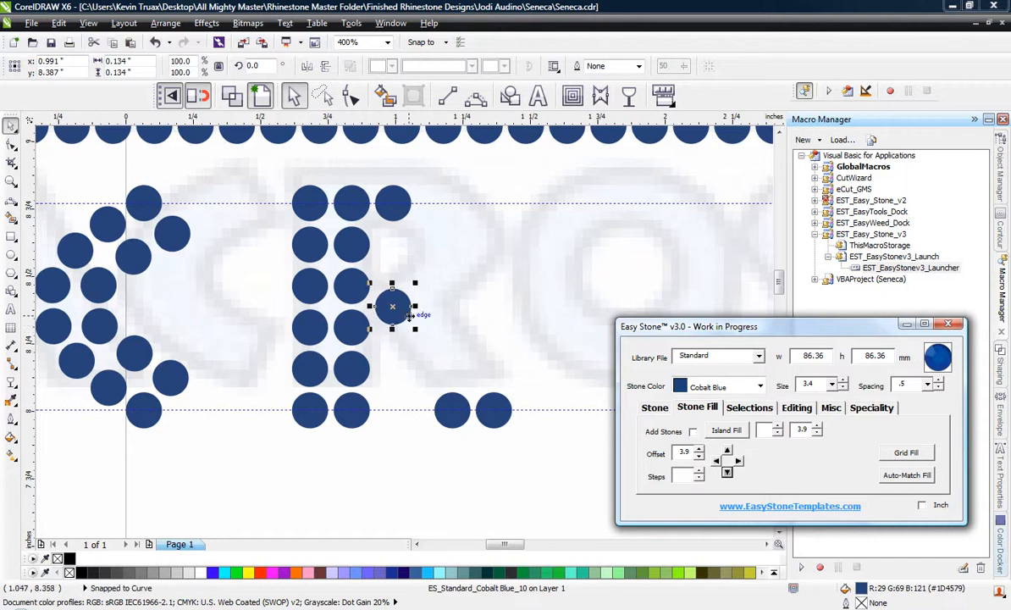
click(440, 320)
click(395, 304)
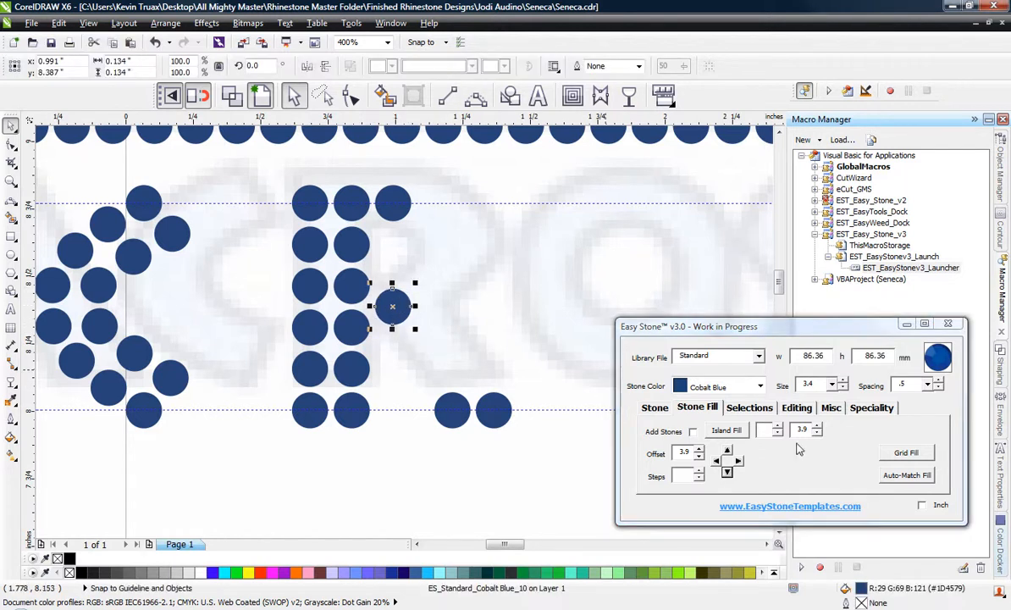
click(740, 461)
click(511, 374)
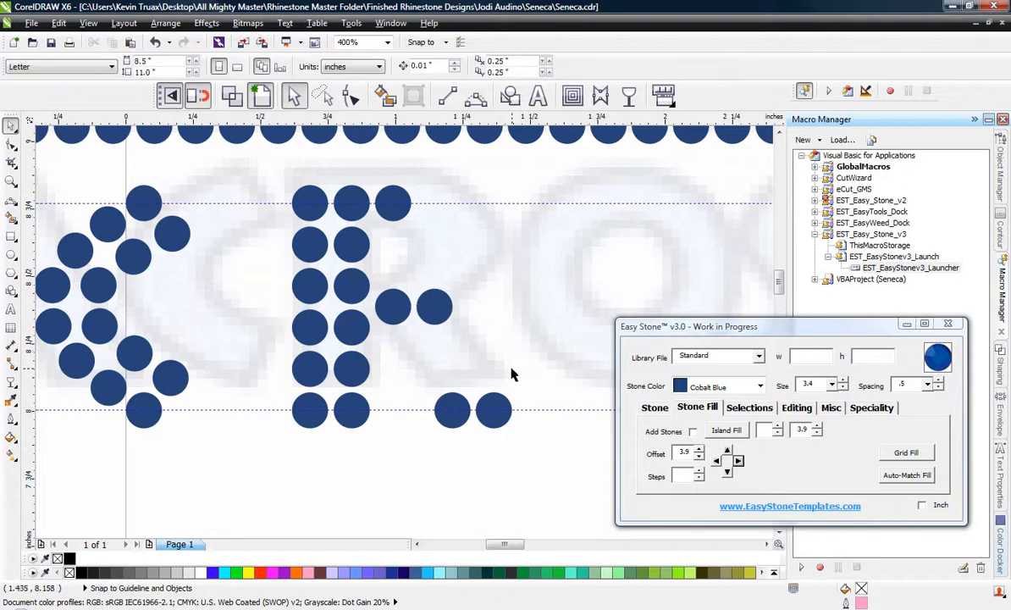
Add a stone path between the R's inner junction stone and the leg's inner end stone, with two stones in between.
scroll(425, 356, up, 1)
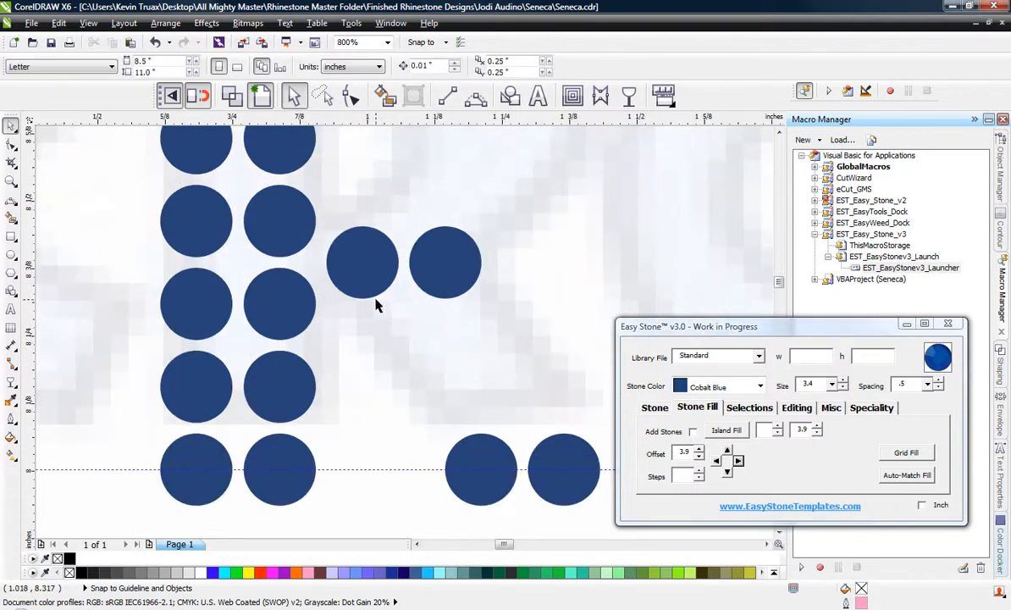
click(362, 264)
shift+click(492, 453)
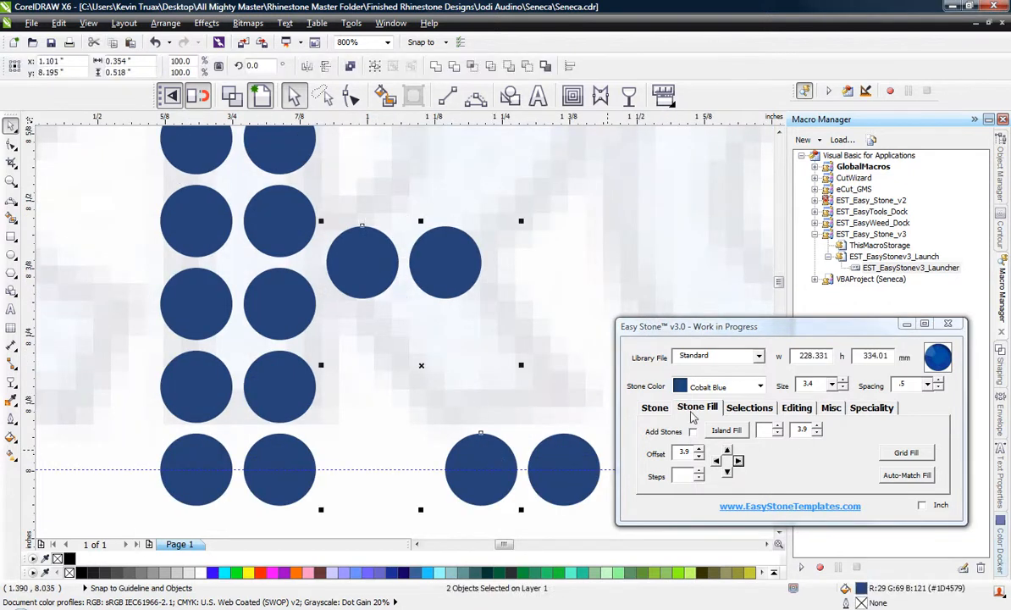
click(655, 408)
click(734, 430)
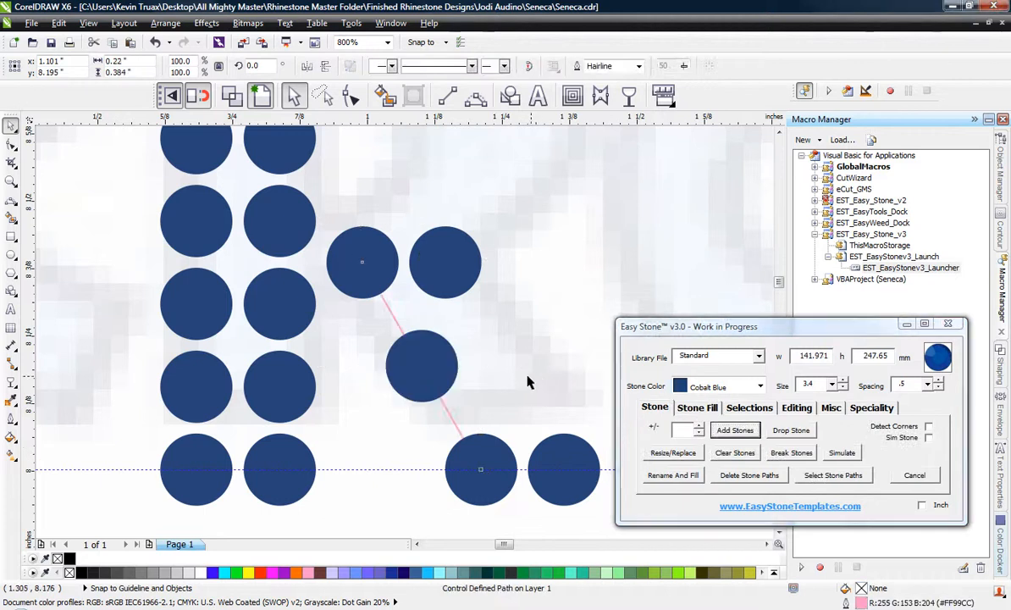
click(453, 371)
click(700, 426)
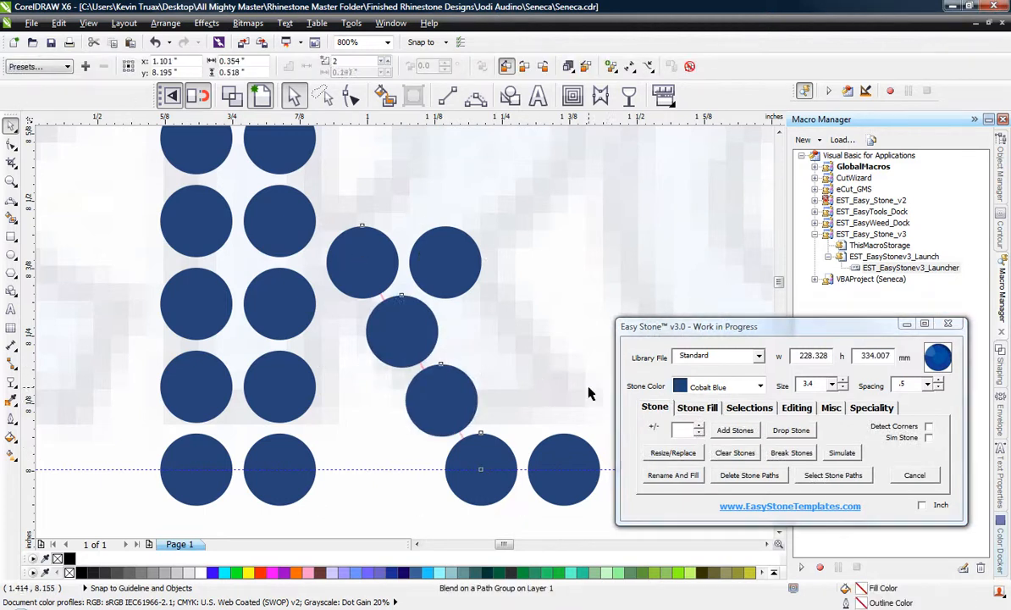
Add a parallel stone path between the R's outer junction stone and the leg's outer end stone, with two stones in between.
click(430, 284)
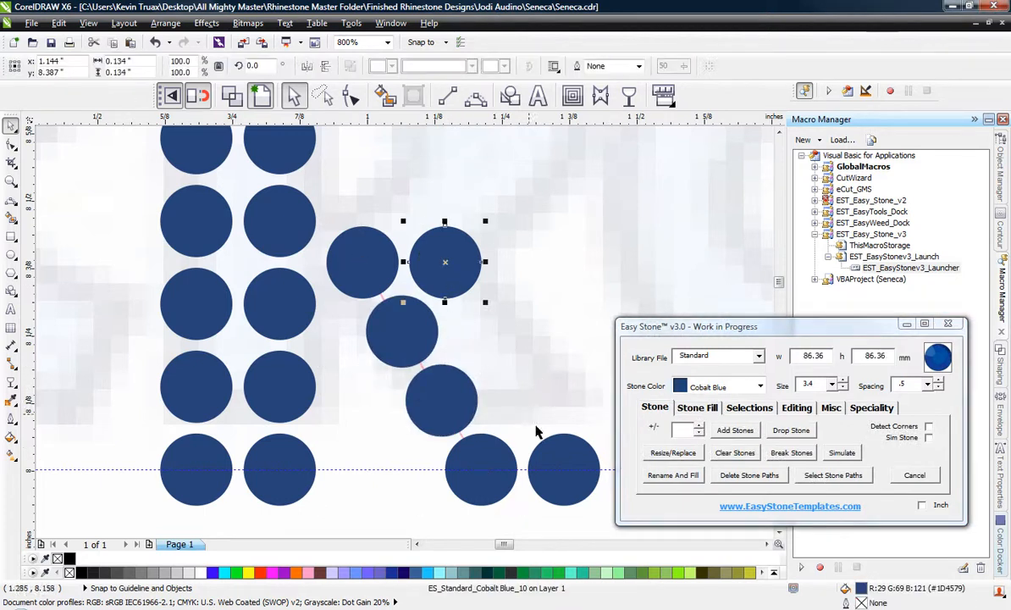
shift+click(569, 464)
click(735, 430)
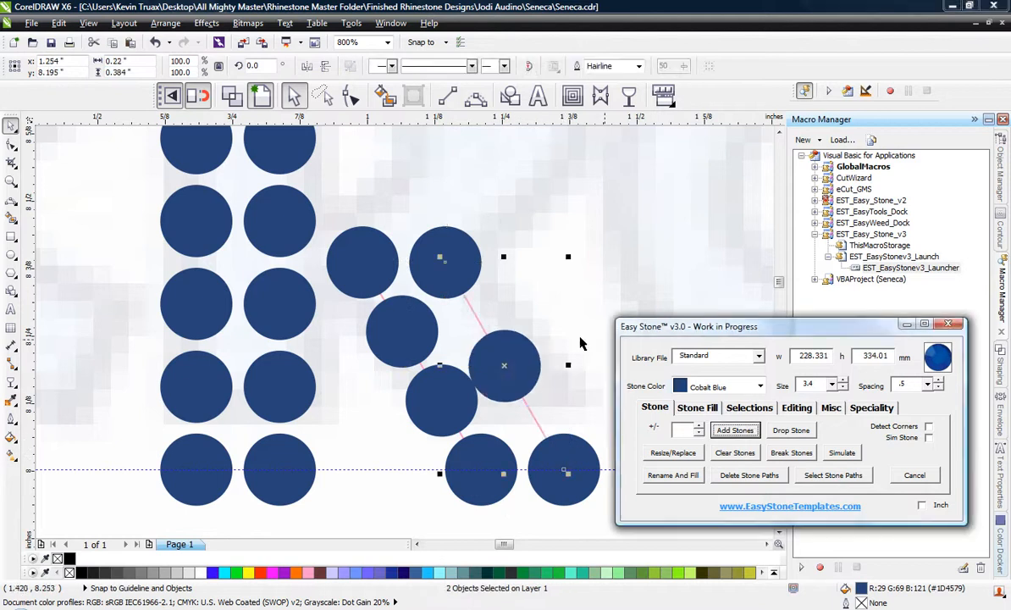
click(699, 427)
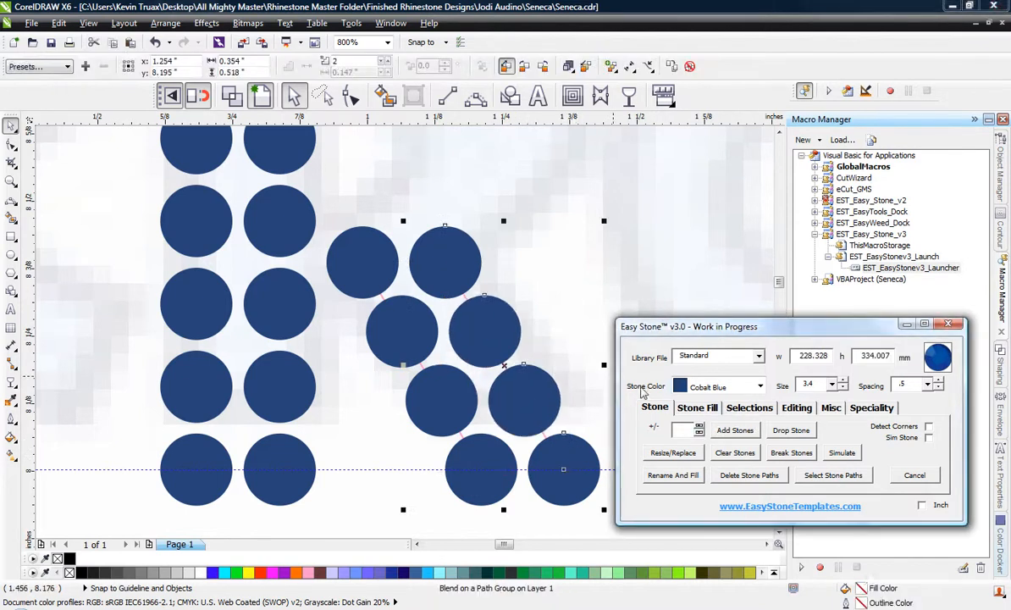
click(553, 339)
scroll(401, 288, down, 1)
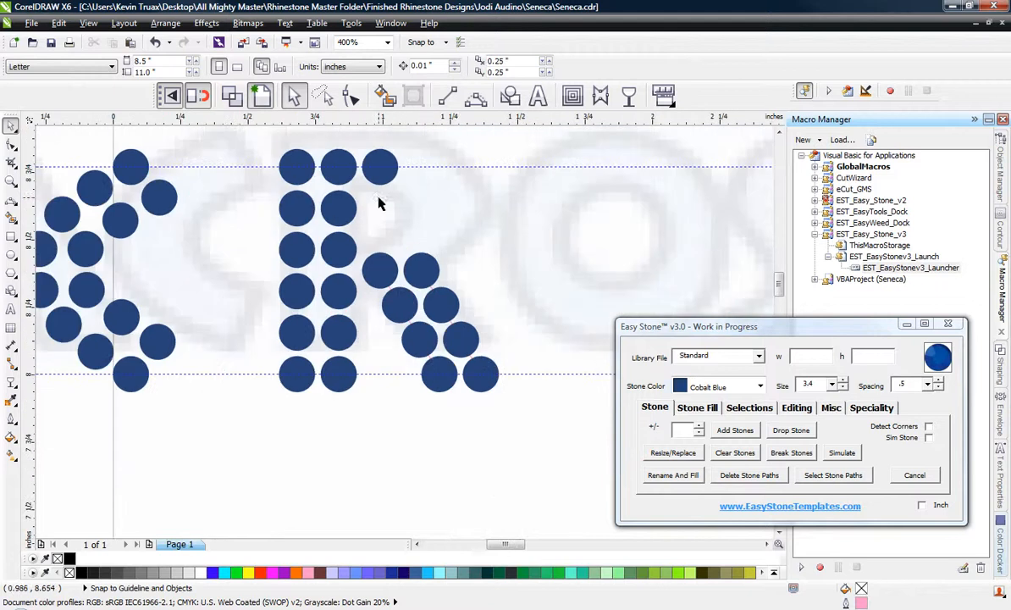
Delete the stone paths from all of the R's stones, leaving individual stones.
scroll(449, 324, down, 1)
scroll(449, 381, up, 1)
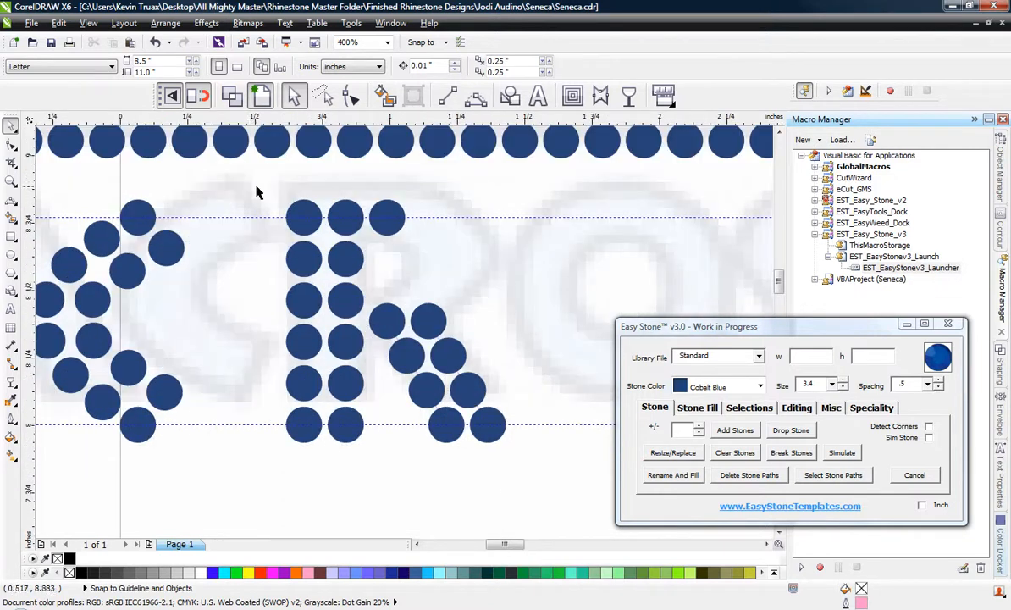
drag(257, 187, 536, 506)
scroll(414, 386, up, 1)
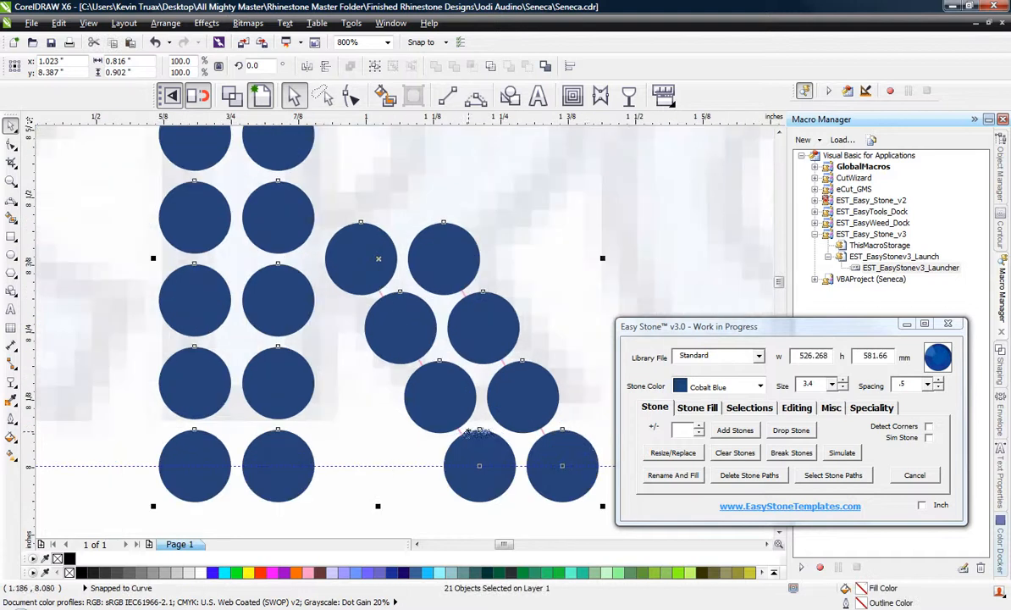
click(767, 475)
scroll(441, 327, down, 1)
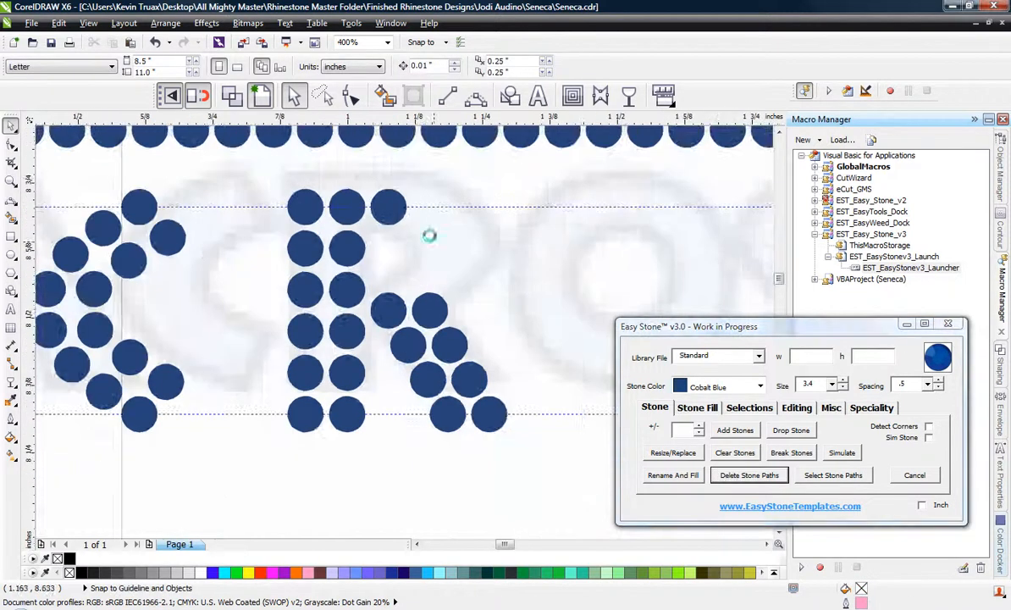
Copy the R's top-row end stone three times to extend the top row and form the bowl's outer curve, evening out the spacing.
scroll(429, 235, up, 1)
click(348, 157)
scroll(353, 155, up, 1)
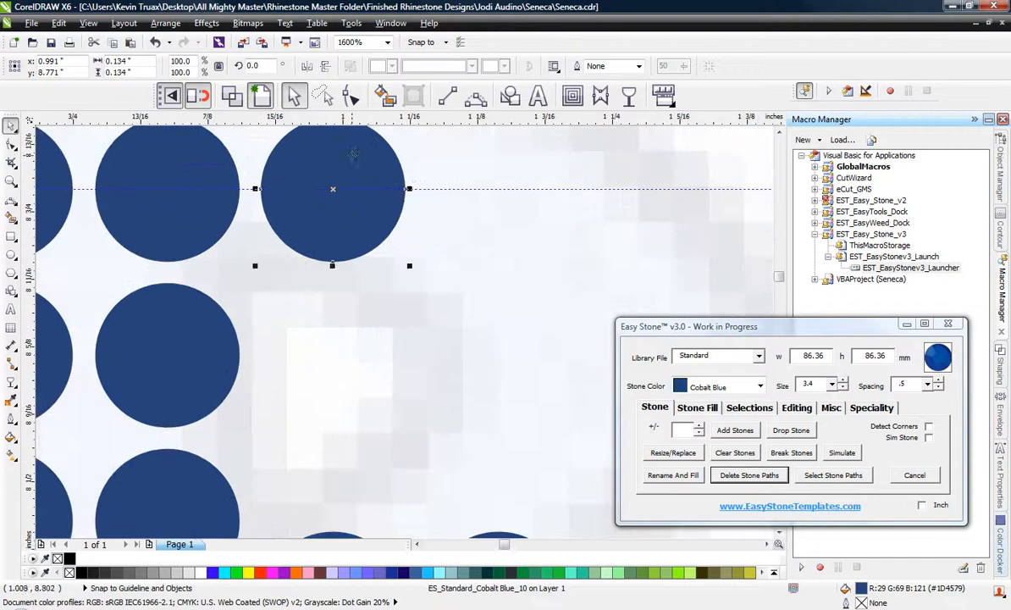
drag(353, 160, 526, 354)
scroll(506, 203, down, 1)
scroll(511, 318, up, 1)
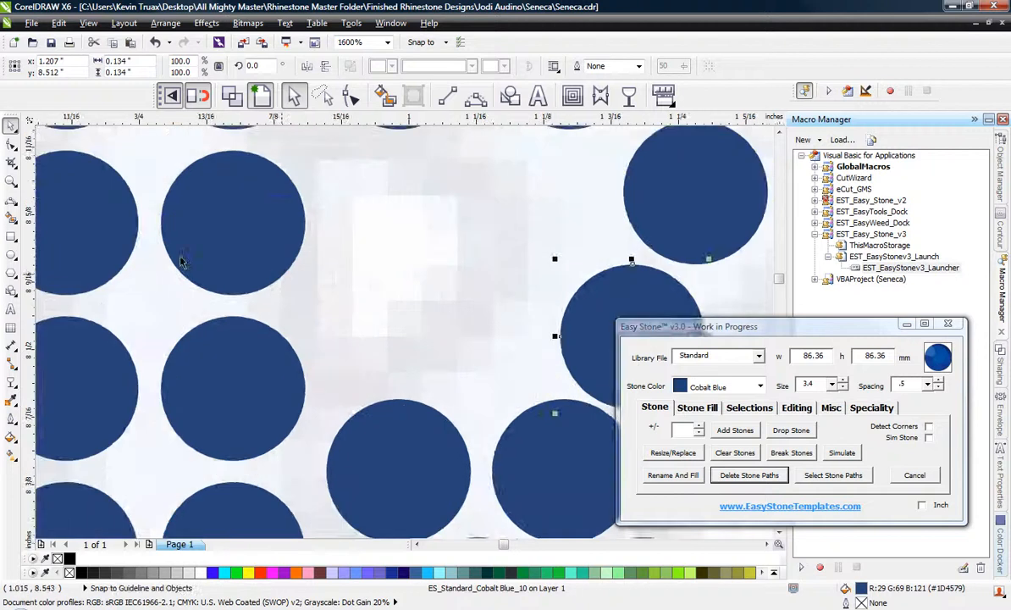
scroll(236, 285, down, 1)
scroll(469, 311, up, 1)
drag(327, 259, 395, 246)
scroll(408, 332, down, 1)
scroll(392, 257, up, 1)
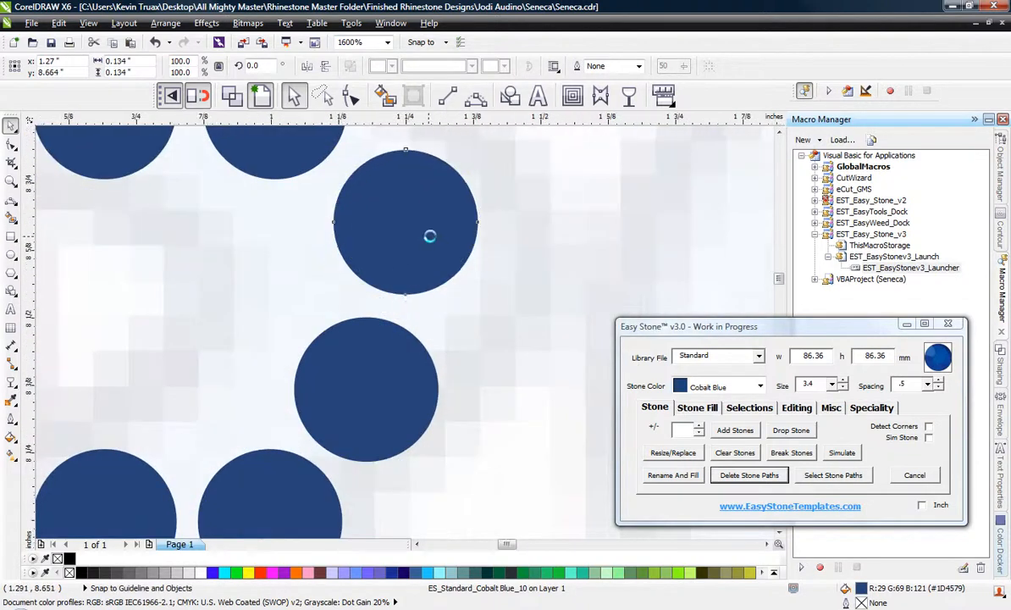
scroll(395, 245, down, 1)
drag(392, 288, 398, 293)
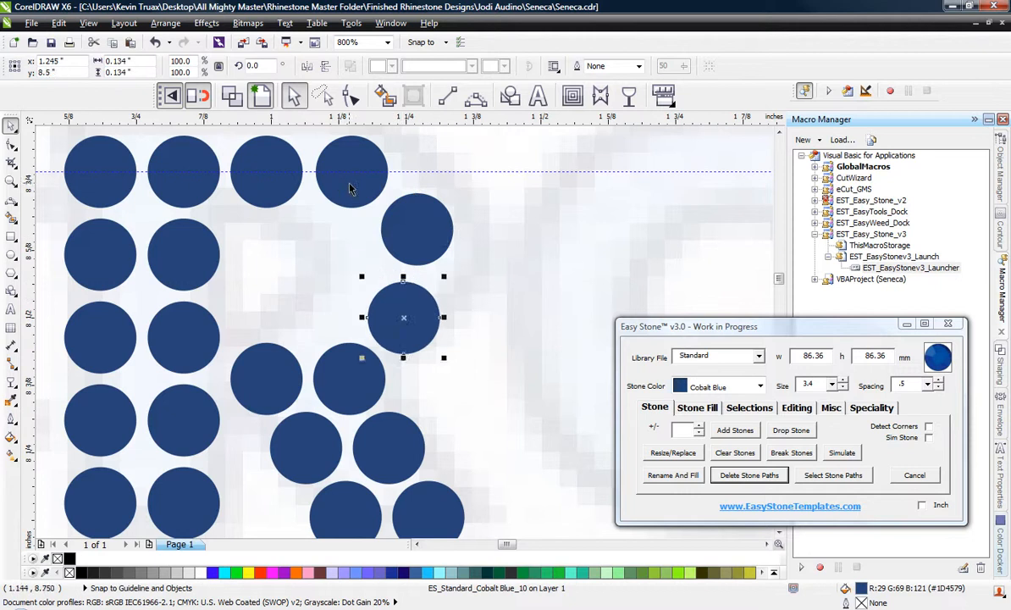
Copy the fourth stone of the R's top row down into the bowl as the inner curve stone.
drag(350, 188, 338, 310)
scroll(333, 283, down, 1)
scroll(413, 297, up, 1)
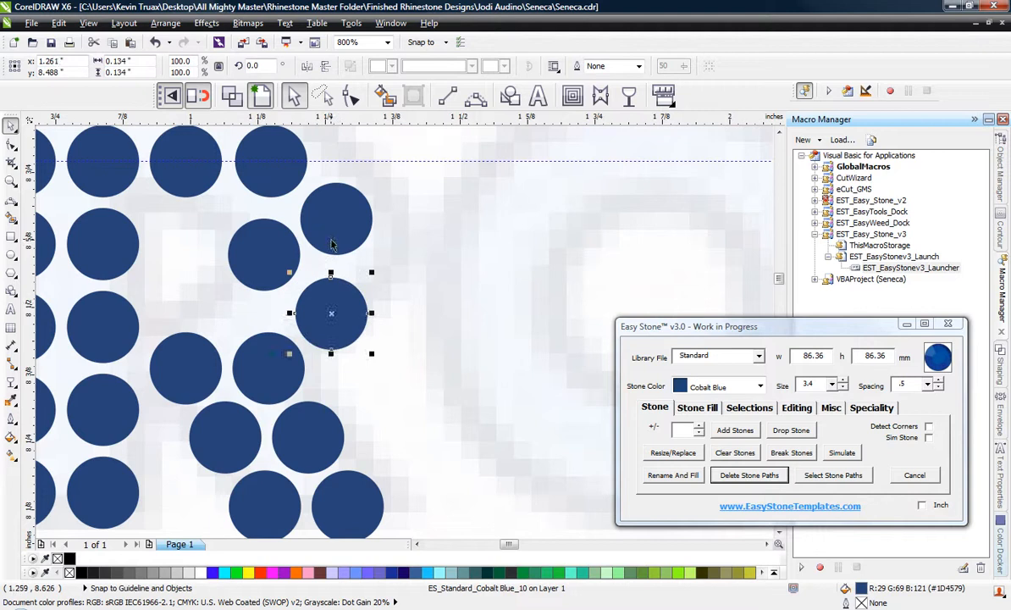
Try to fit a second inner stone into the R's bowl by shifting the surrounding stones.
click(332, 244)
scroll(263, 252, up, 1)
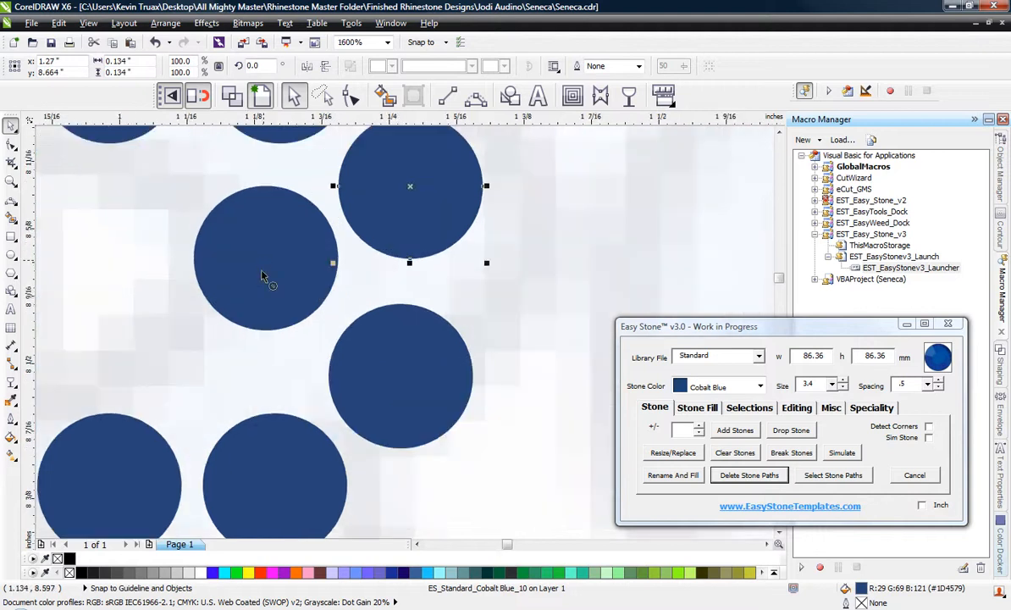
drag(264, 266, 305, 177)
scroll(320, 334, down, 1)
scroll(296, 178, up, 1)
drag(107, 202, 113, 189)
drag(341, 248, 319, 222)
scroll(320, 275, down, 1)
scroll(318, 276, up, 1)
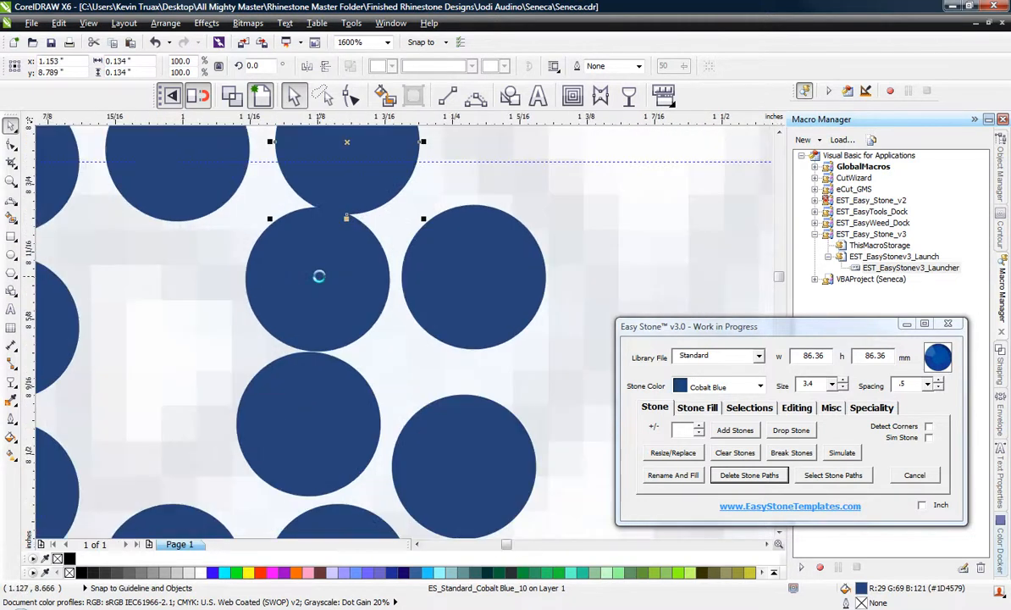
key(ctrl+z)
key(ctrl+z)
key(ctrl+z)
key(ctrl+z)
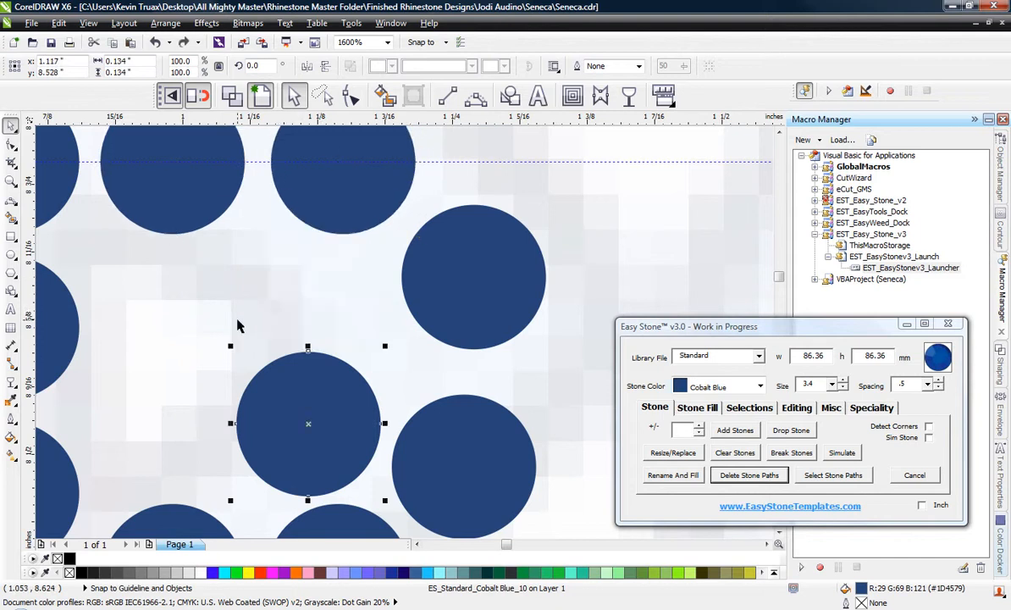
key(ctrl+z)
Nudge the R's inner bowl stone slightly down for even spacing with its neighbours.
click(234, 317)
drag(388, 357, 386, 367)
scroll(487, 366, down, 1)
click(305, 286)
scroll(315, 282, down, 1)
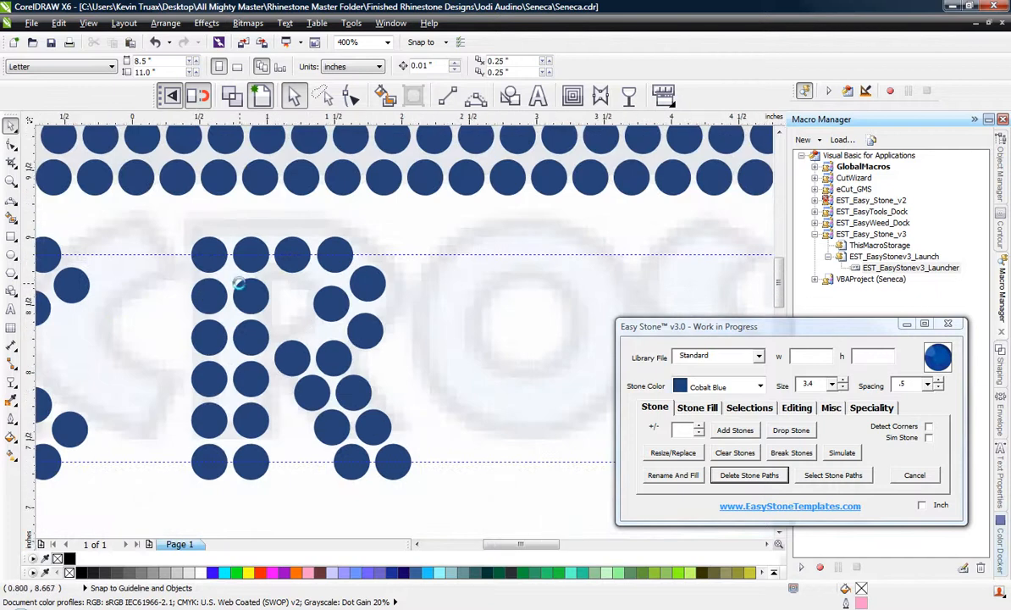
Select all of the R's stones and move them horizontally left, closer to the C.
scroll(240, 286, down, 1)
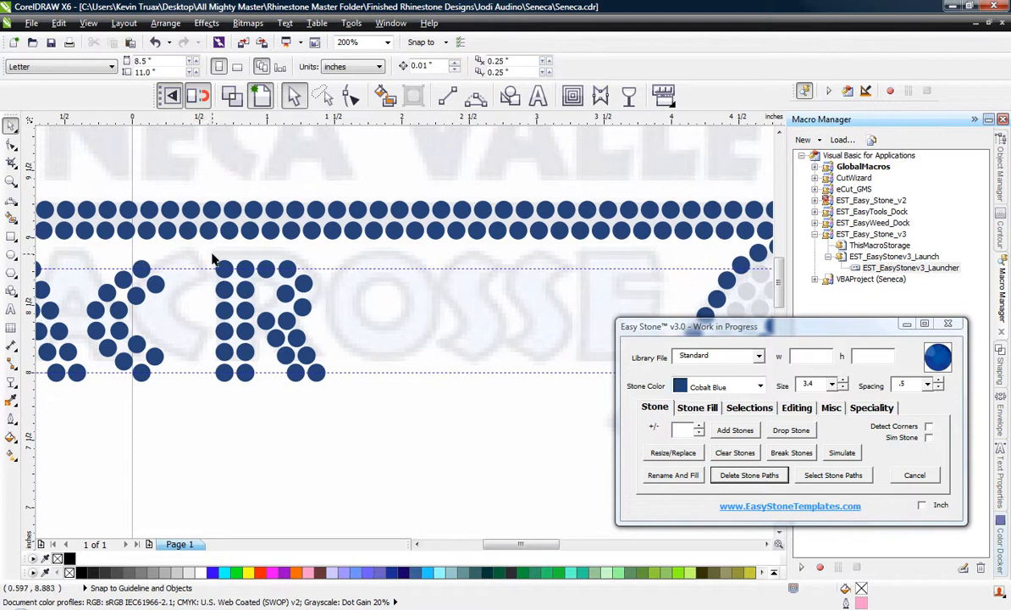
drag(289, 366, 332, 390)
scroll(238, 329, up, 1)
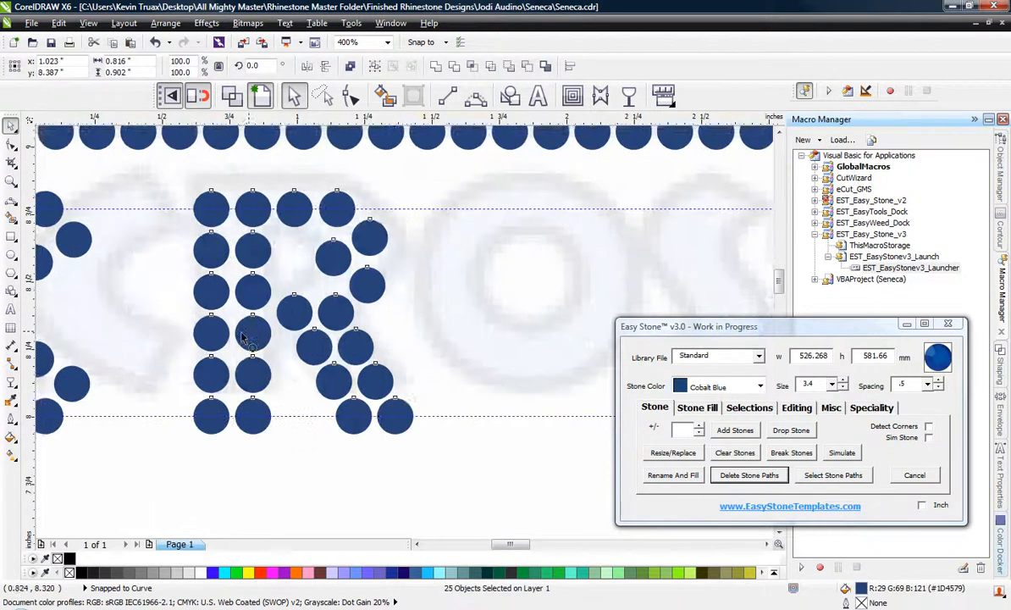
drag(248, 333, 123, 333)
scroll(303, 300, down, 1)
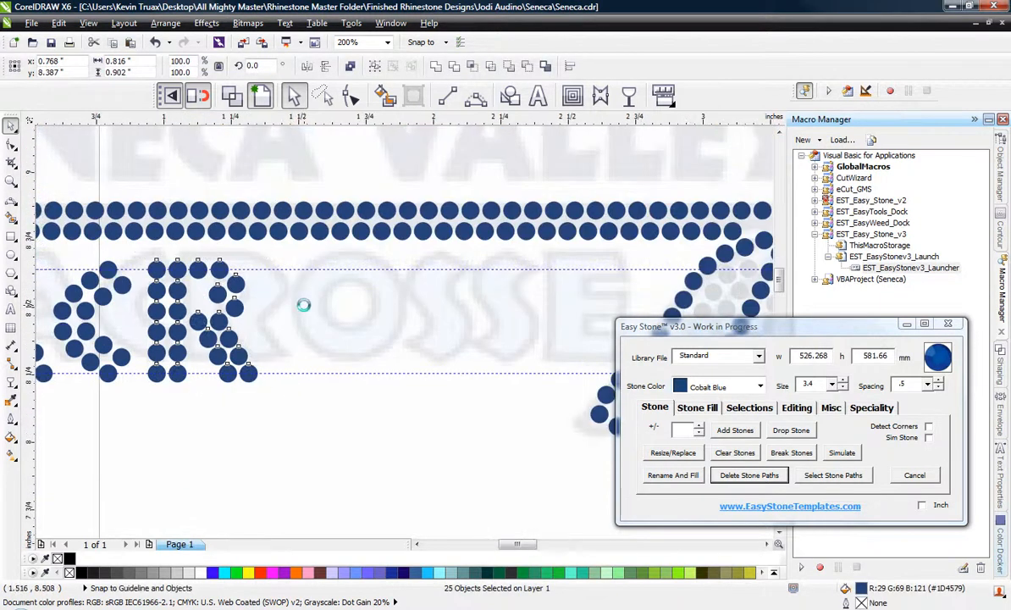
Draw an ellipse about 0.78 by 0.77 inches between the guidelines over the O and create its inner rings with Island Fill at a 3.9 offset.
scroll(313, 301, up, 1)
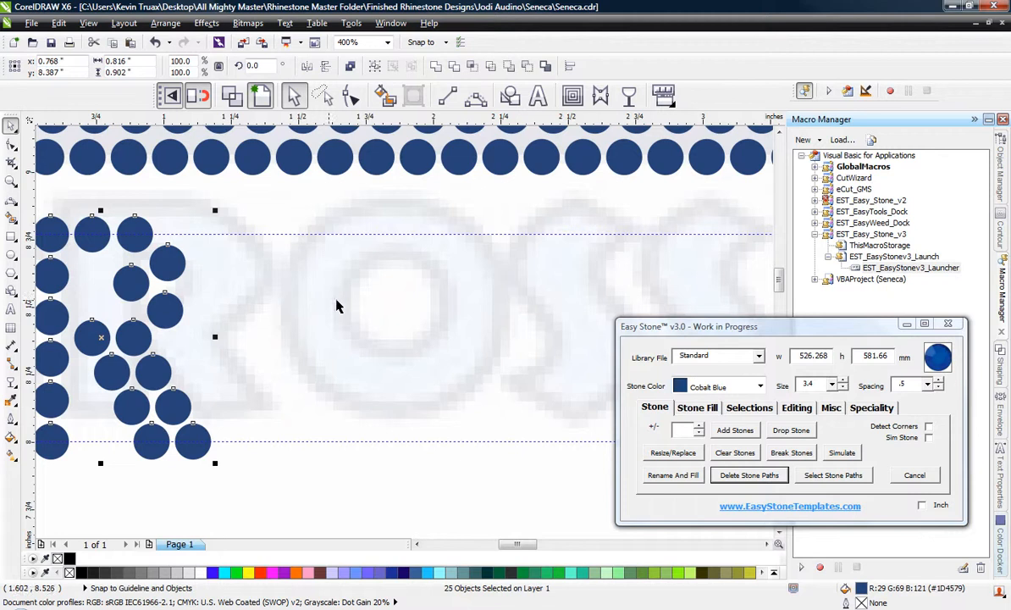
click(11, 255)
drag(293, 233, 508, 443)
click(700, 408)
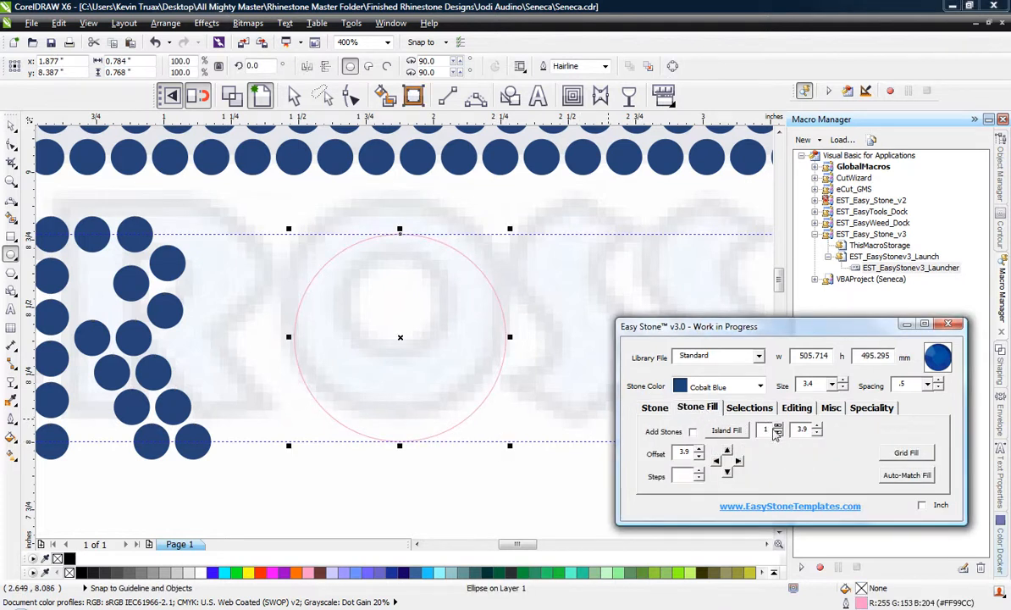
click(740, 431)
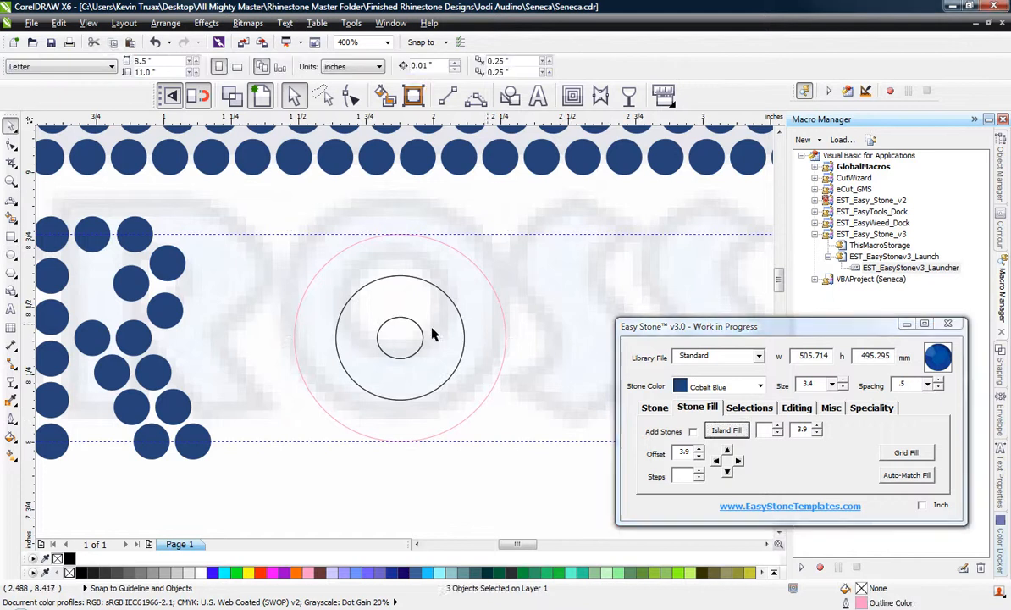
Delete the O's innermost ring and add Cobalt Blue stones along the two remaining rings.
click(413, 334)
key(Delete)
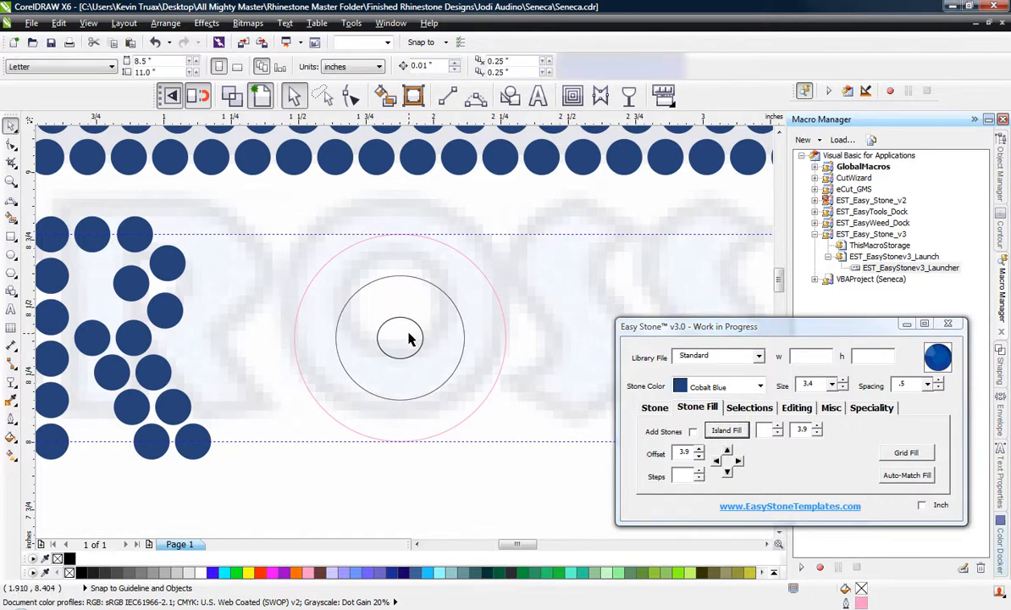
click(357, 289)
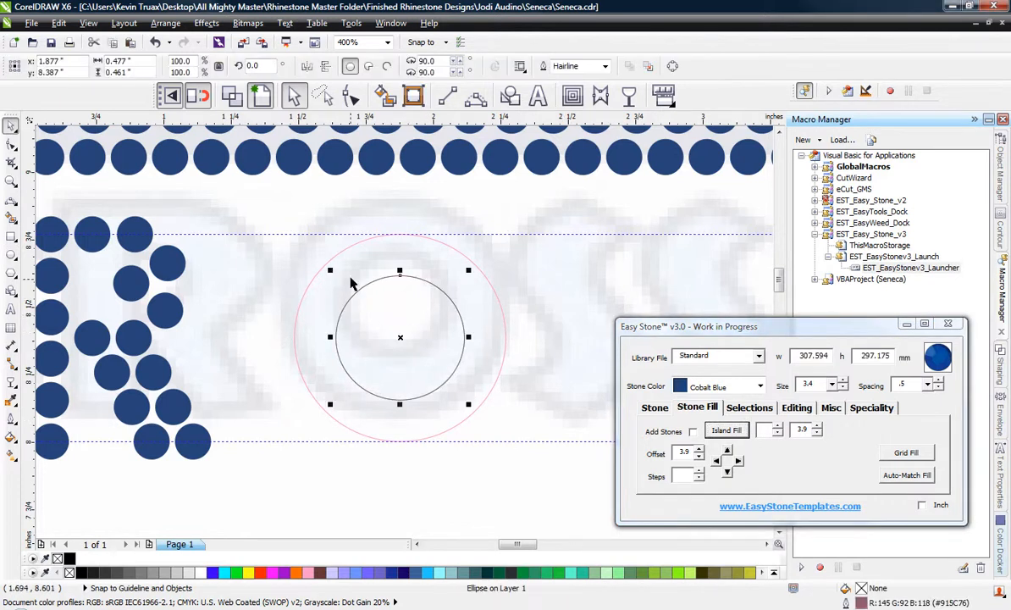
shift+click(338, 253)
click(654, 408)
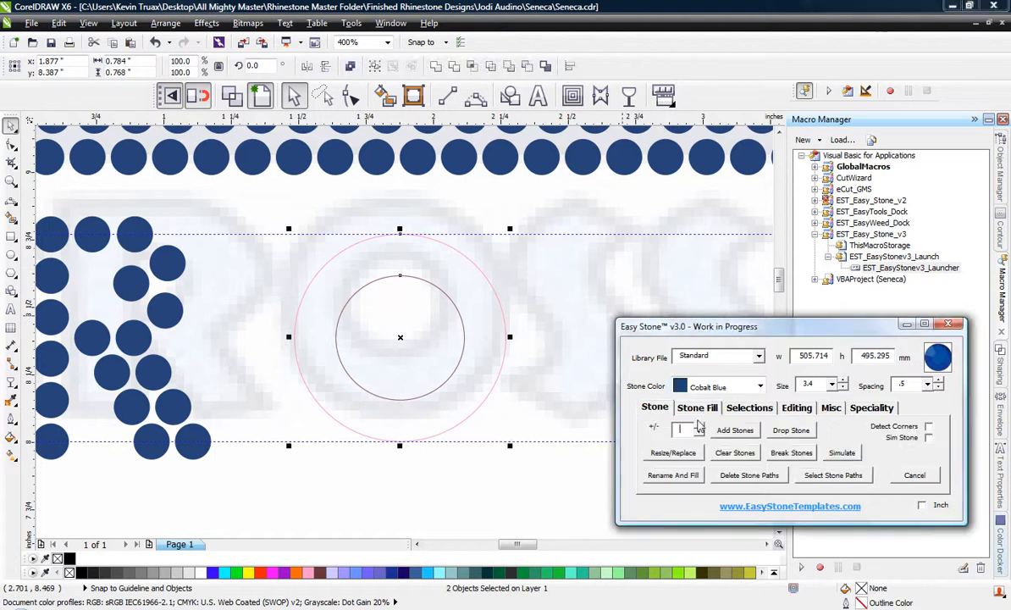
click(722, 431)
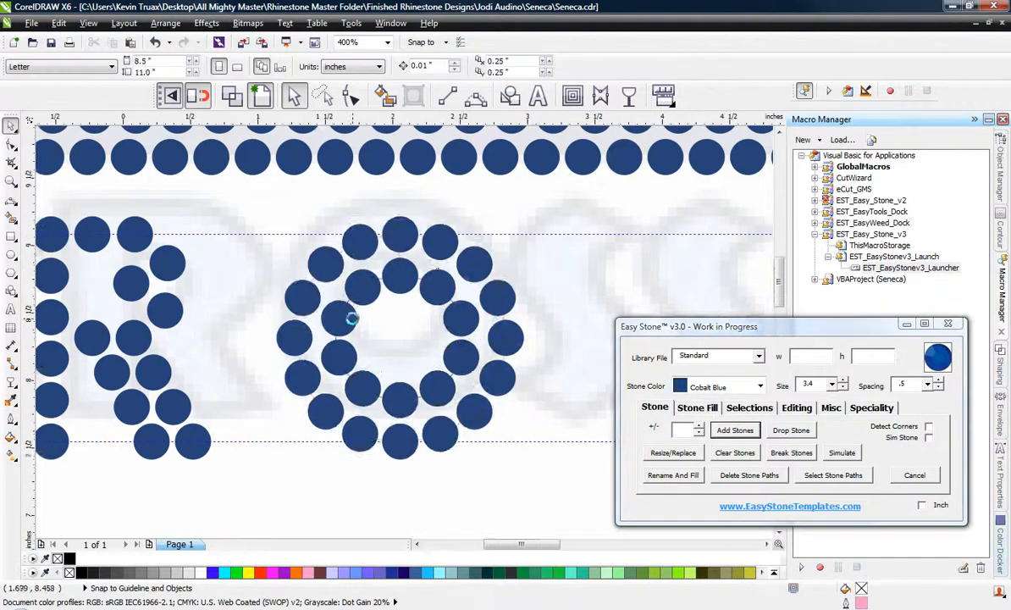
Select the whole stone-filled O and move it left, closer to the R.
scroll(339, 309, down, 1)
drag(423, 385, 448, 398)
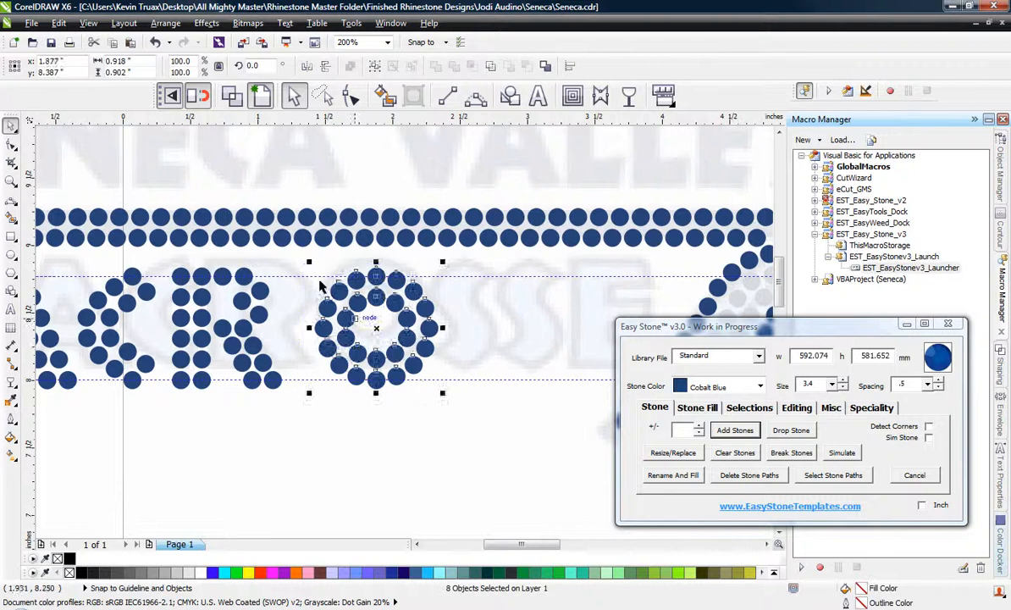
scroll(323, 276, up, 1)
drag(393, 330, 326, 315)
scroll(326, 315, down, 1)
click(473, 311)
scroll(483, 325, up, 1)
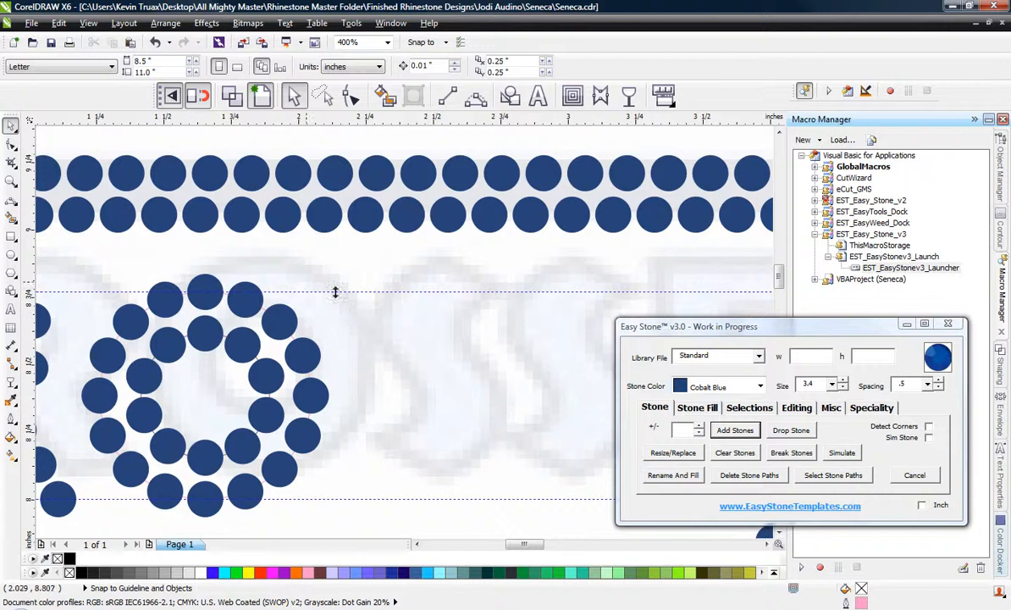
Duplicate the top and bottom stones of the R's inner stem column to the first S, keeping both copies on the guidelines.
scroll(336, 292, down, 1)
scroll(123, 300, up, 1)
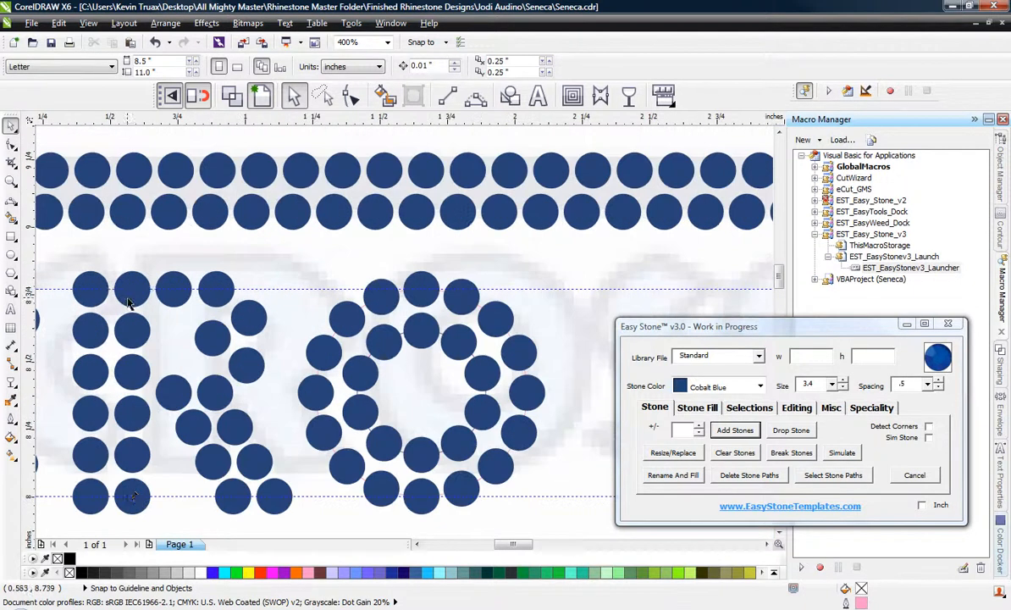
click(132, 291)
shift+click(132, 499)
scroll(133, 499, down, 1)
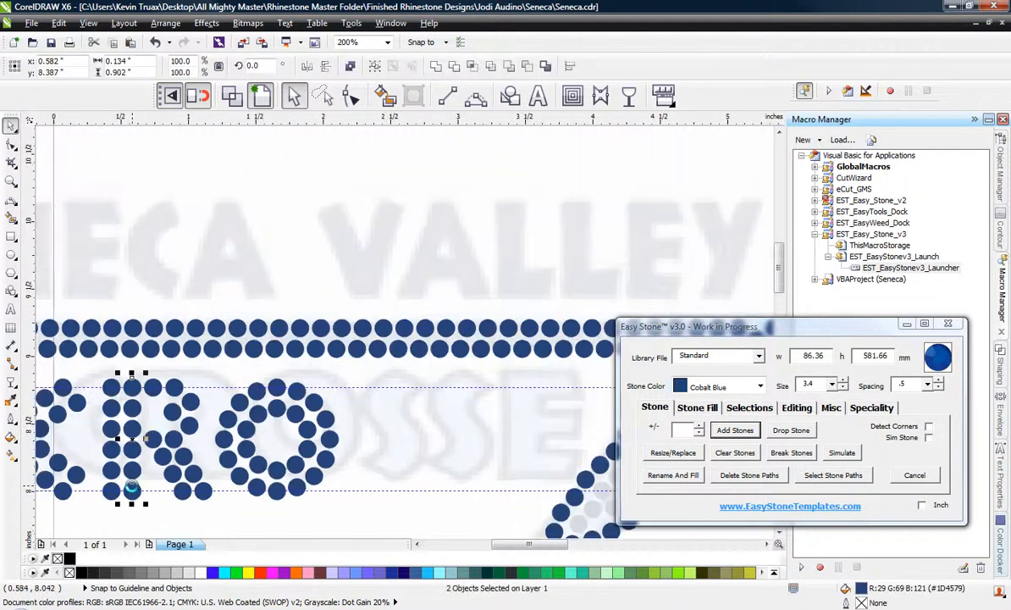
drag(132, 488, 389, 511)
scroll(389, 511, up, 1)
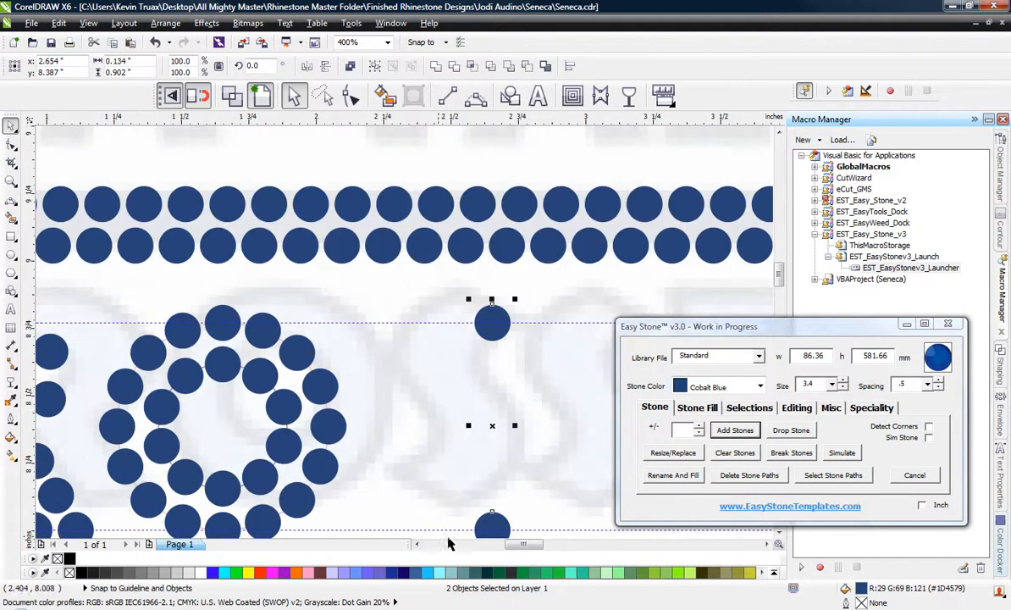
scroll(408, 417, down, 1)
scroll(454, 462, up, 1)
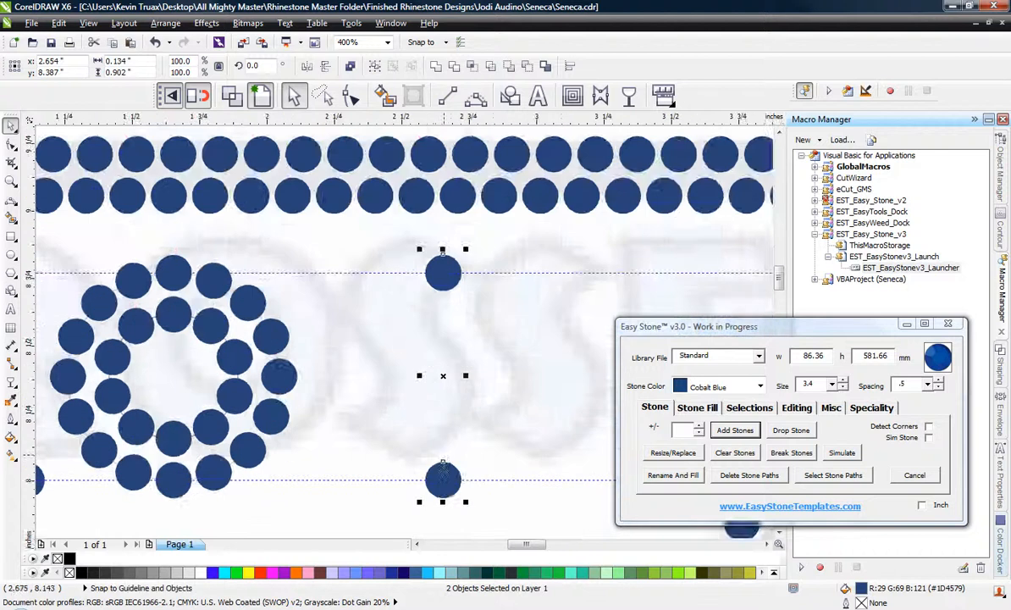
Shift the first S's bottom stone left and copy it upward four times along the lower outer curve to the middle.
click(432, 483)
scroll(429, 481, up, 1)
drag(465, 476, 506, 328)
right_click(459, 395)
right_click(509, 336)
drag(509, 331, 513, 254)
right_click(512, 253)
drag(512, 252, 455, 192)
right_click(455, 193)
scroll(435, 273, down, 2)
scroll(442, 293, up, 2)
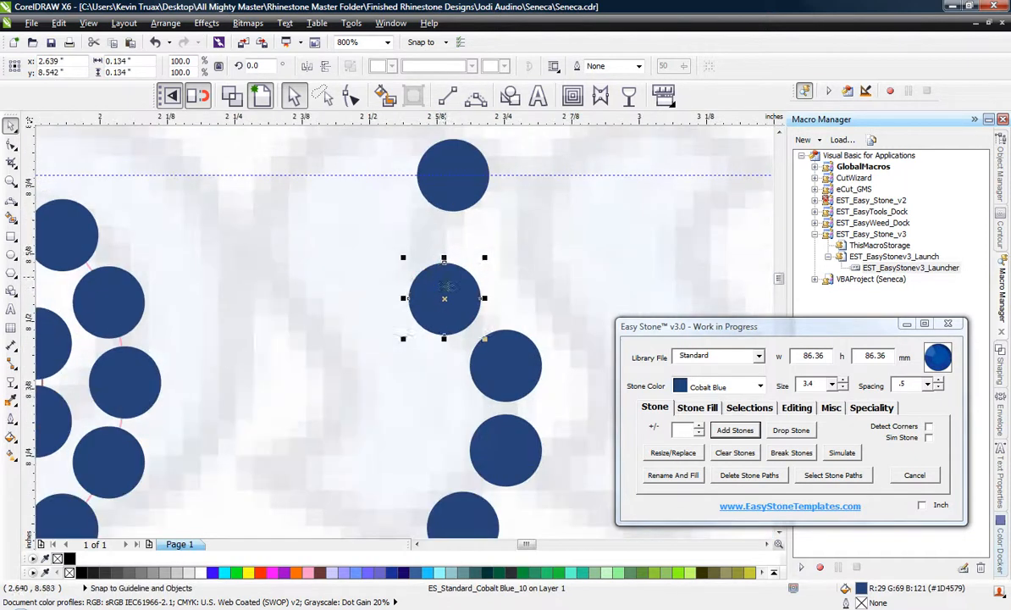
Adjust the S's middle stone and place a copy diagonally up and left, just below the top stone.
mouse_move(442, 293)
mouse_down()
mouse_move(389, 241)
mouse_move(398, 231)
mouse_move(440, 300)
mouse_up()
right_click(398, 231)
scroll(382, 241, up, 2)
click(390, 241)
scroll(515, 240, down, 2)
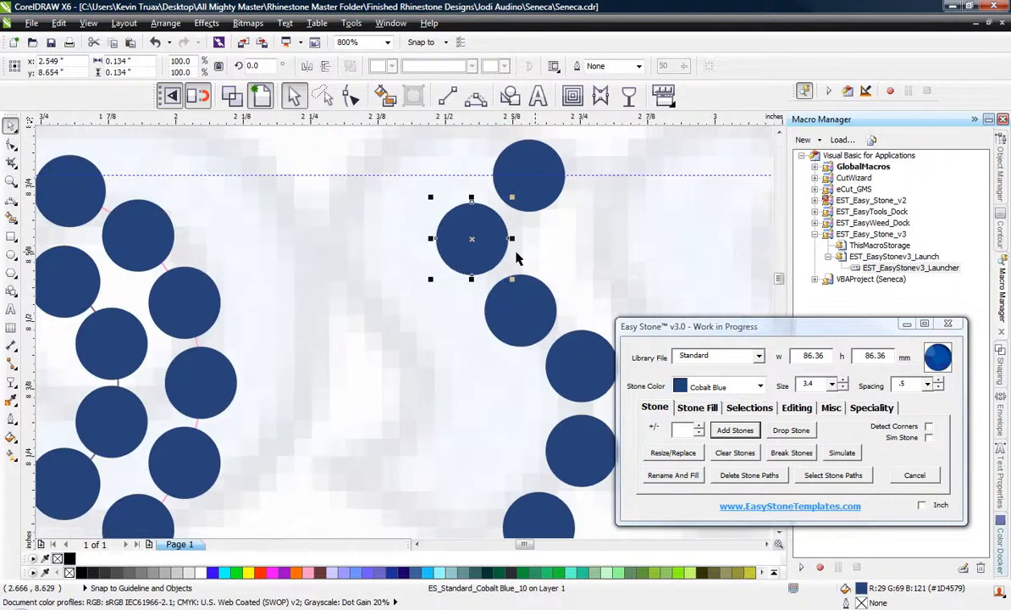
scroll(386, 257, down, 2)
scroll(466, 311, up, 2)
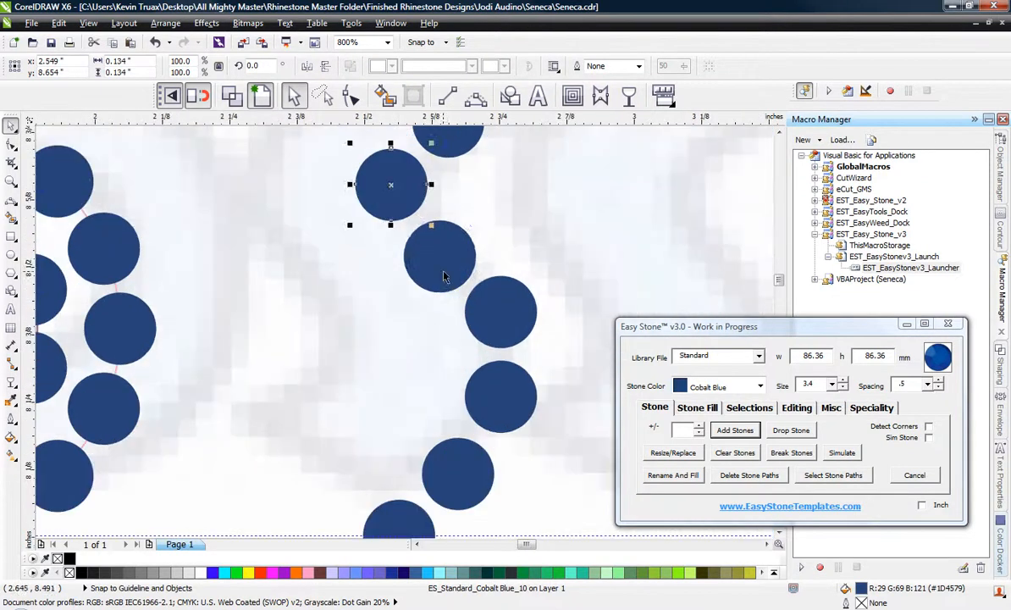
click(440, 252)
scroll(444, 322, down, 2)
scroll(424, 420, up, 2)
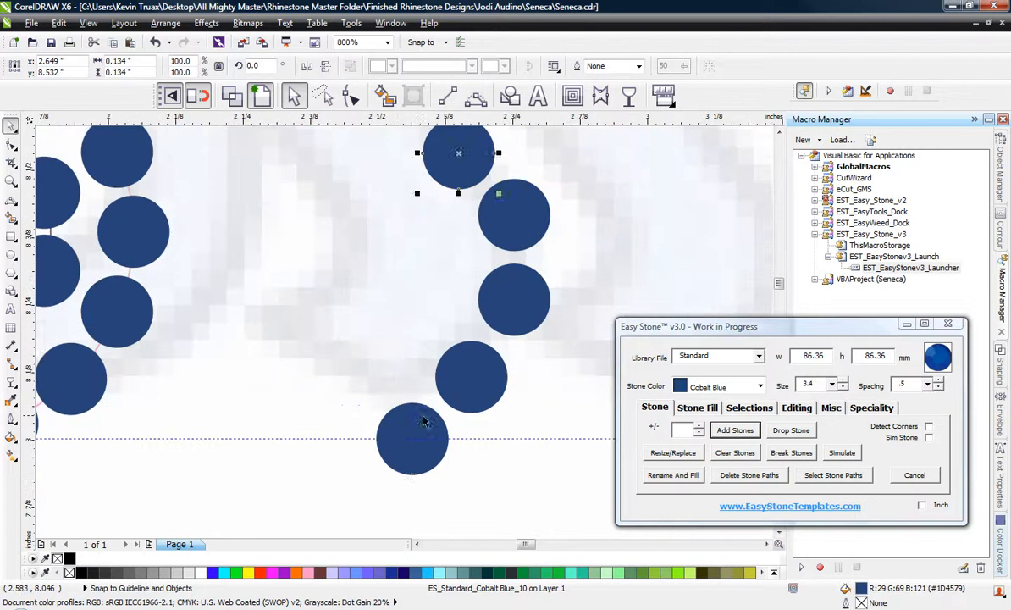
Copy the S's bottom stone three times to start the bottom tip and the inner row along the lower curve.
drag(422, 418, 368, 351)
drag(368, 350, 421, 293)
right_click(422, 294)
drag(421, 293, 445, 216)
right_click(451, 226)
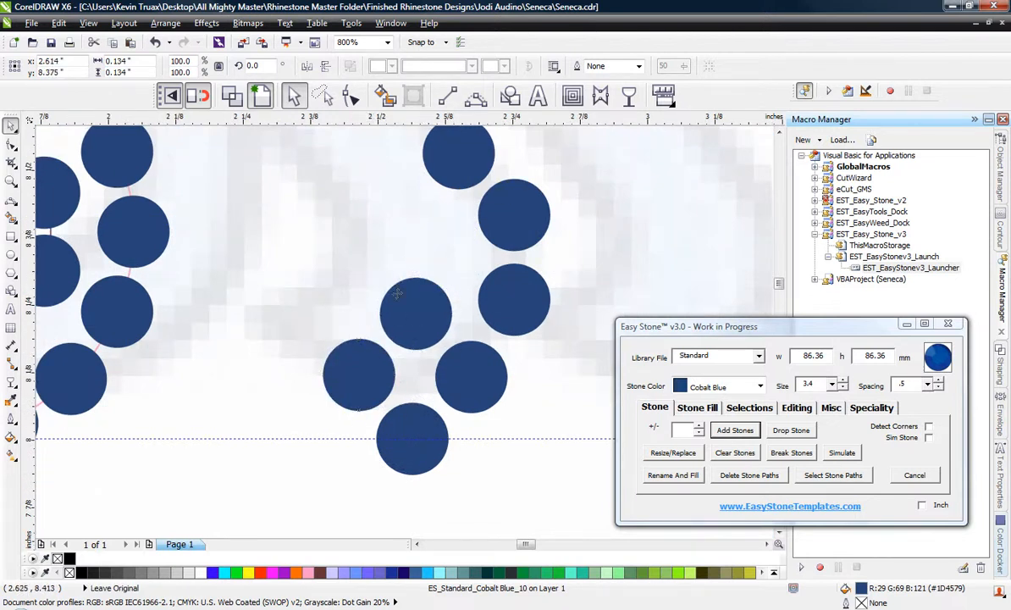
Nudge the two inner-row stones of the S's lower curve for even spacing.
scroll(399, 293, up, 1)
drag(430, 313, 424, 316)
scroll(470, 417, down, 1)
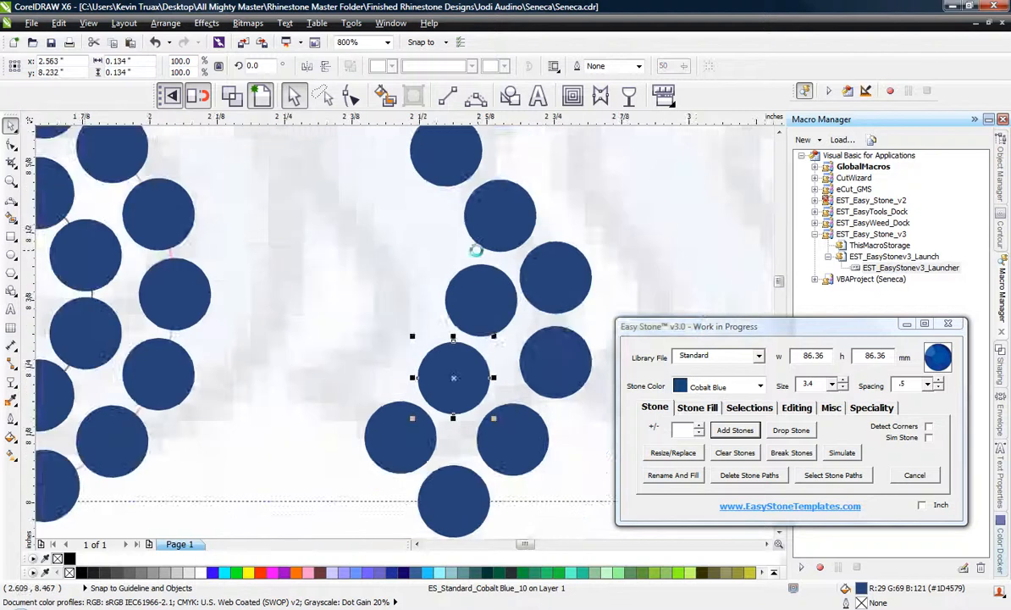
scroll(492, 320, up, 1)
drag(492, 321, 479, 332)
scroll(500, 360, down, 1)
scroll(488, 275, up, 1)
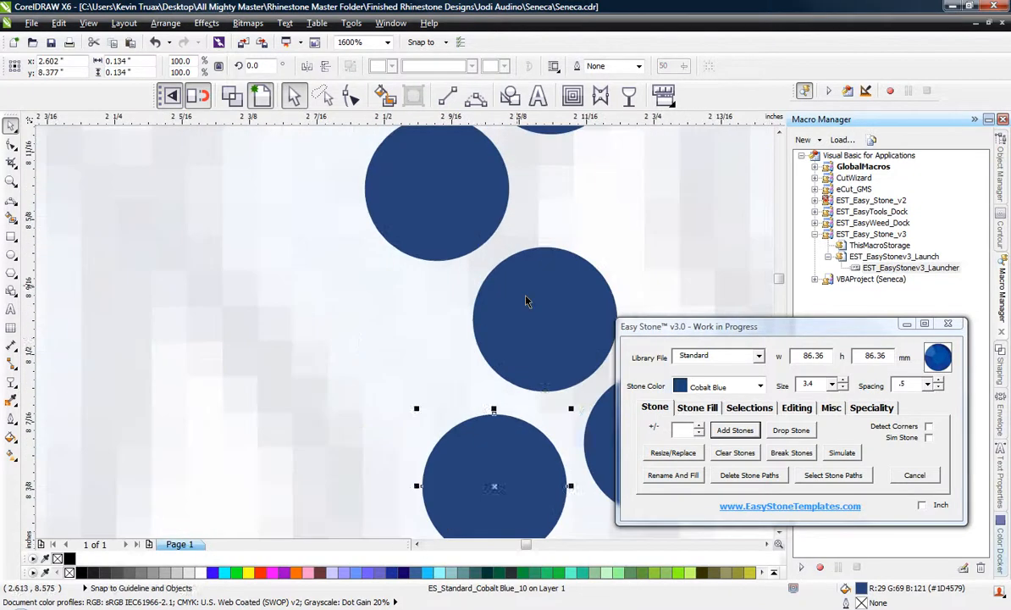
Add two copied stones diagonally up and left to continue the second row along the S's upper curve.
drag(526, 300, 269, 213)
right_click(361, 343)
scroll(318, 263, down, 1)
scroll(343, 243, up, 1)
drag(291, 288, 349, 127)
scroll(354, 312, down, 1)
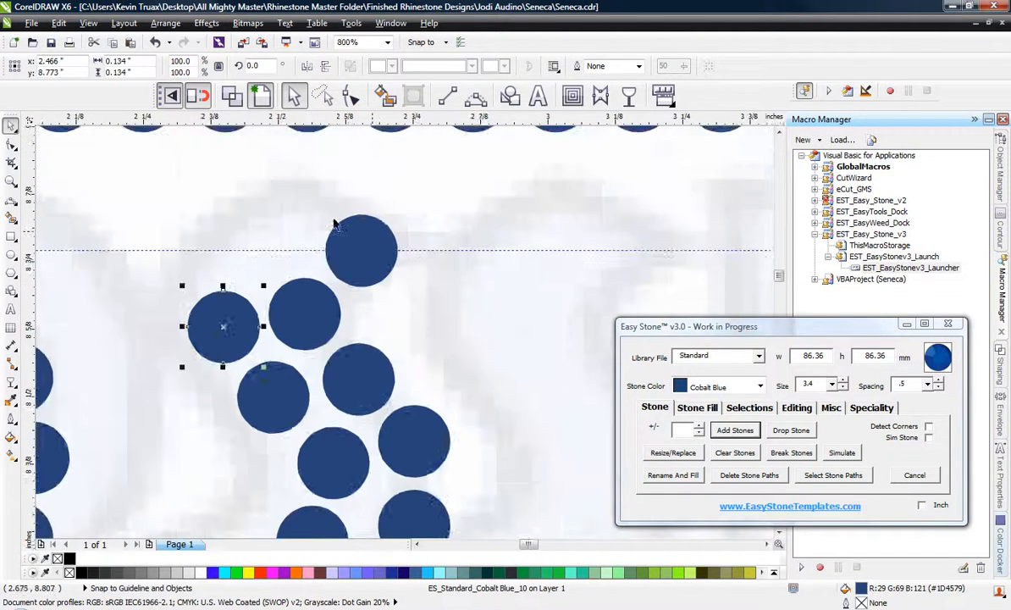
Copy the S's top stone twice to round off its top curve and nudge the outer left stone down for even spacing.
scroll(335, 215, up, 1)
drag(369, 248, 236, 147)
drag(237, 153, 237, 153)
scroll(479, 229, down, 1)
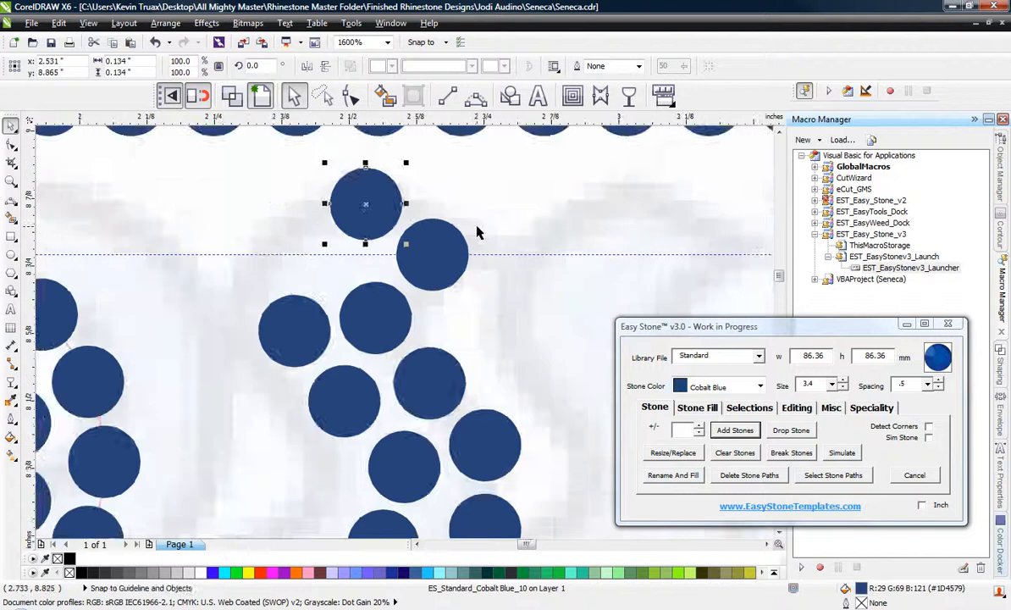
scroll(327, 228, up, 1)
drag(394, 202, 269, 306)
drag(265, 390, 265, 395)
scroll(265, 396, down, 2)
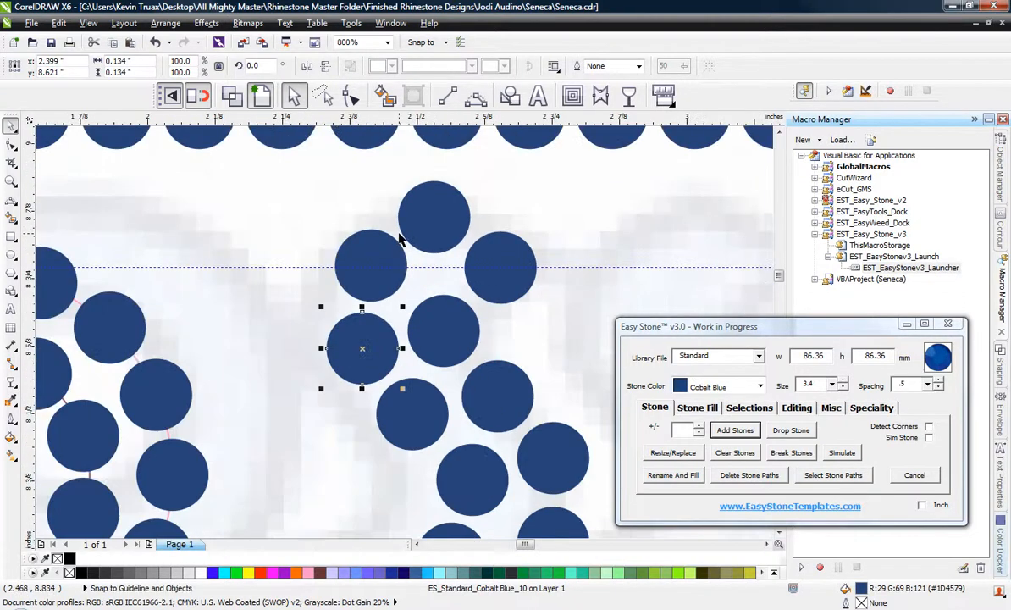
Move the nine stones of the S's lower part down and left for even spacing against its upper curve.
click(333, 239)
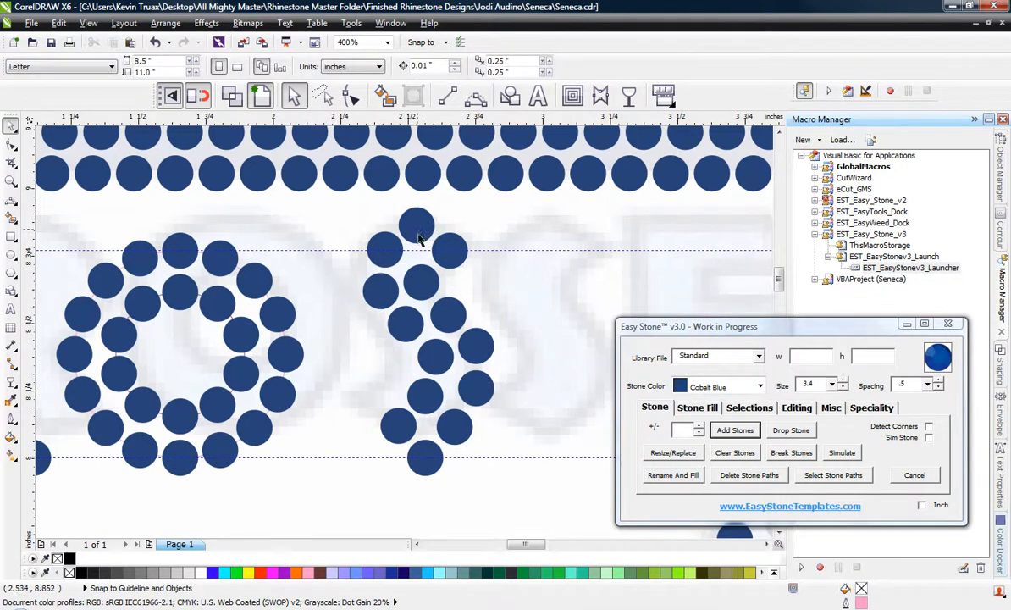
scroll(420, 240, down, 1)
scroll(407, 252, up, 1)
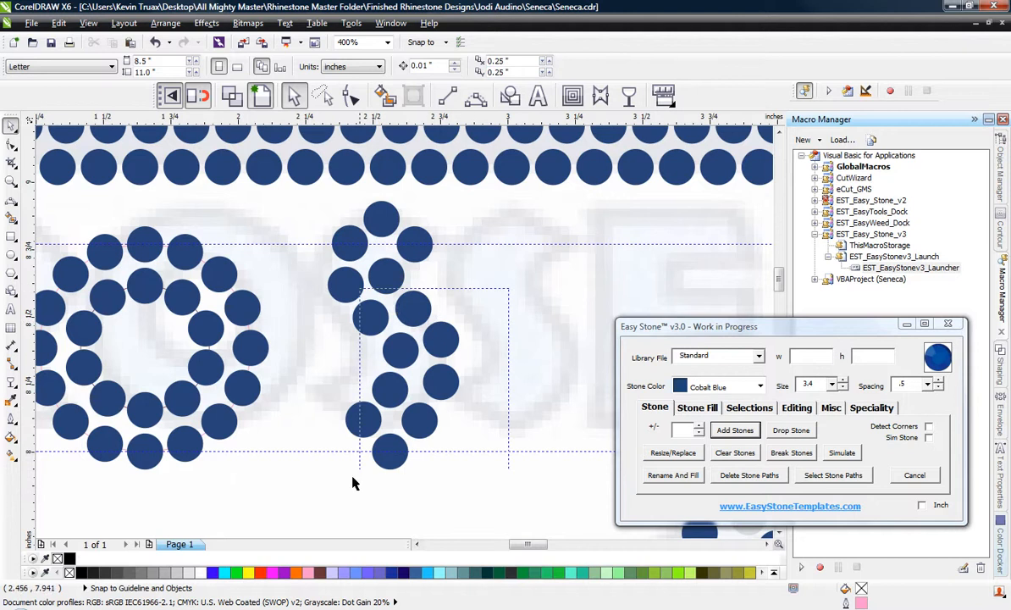
drag(354, 483, 313, 508)
scroll(343, 301, up, 1)
drag(459, 405, 430, 413)
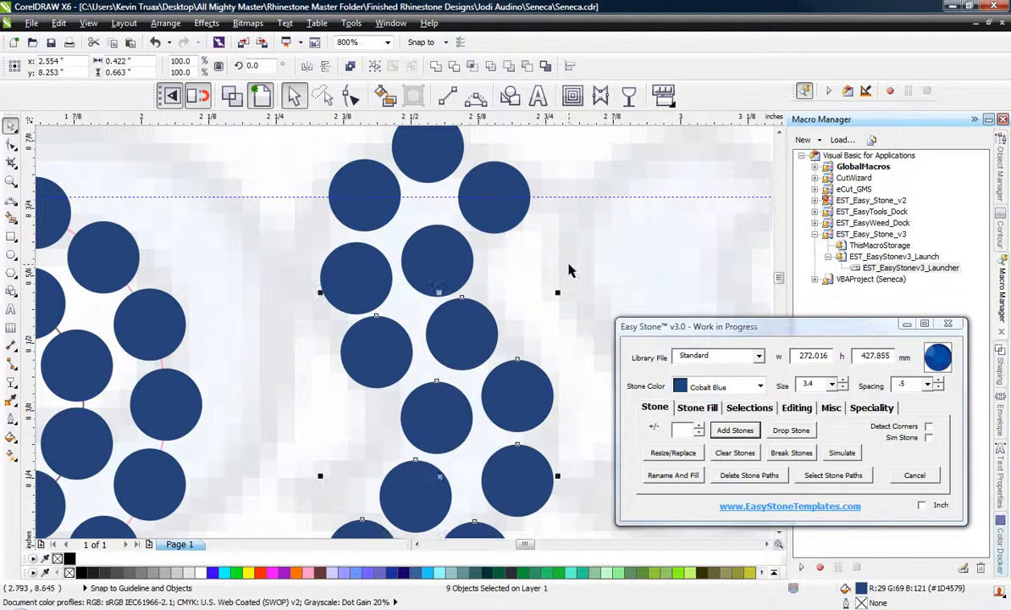
scroll(569, 264, down, 1)
scroll(541, 275, up, 1)
drag(509, 313, 504, 320)
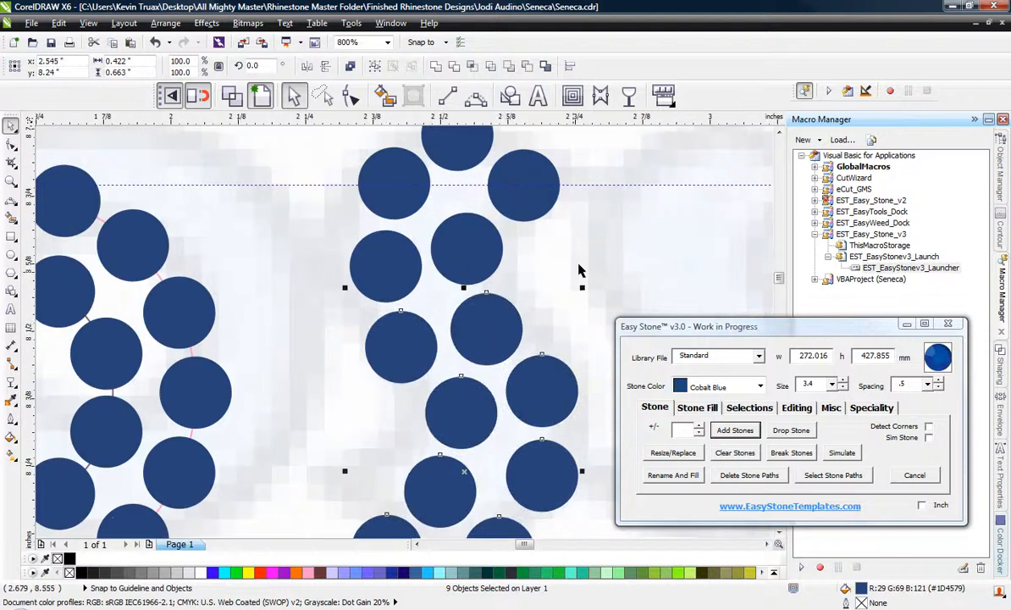
scroll(579, 270, down, 1)
click(571, 271)
scroll(411, 262, down, 1)
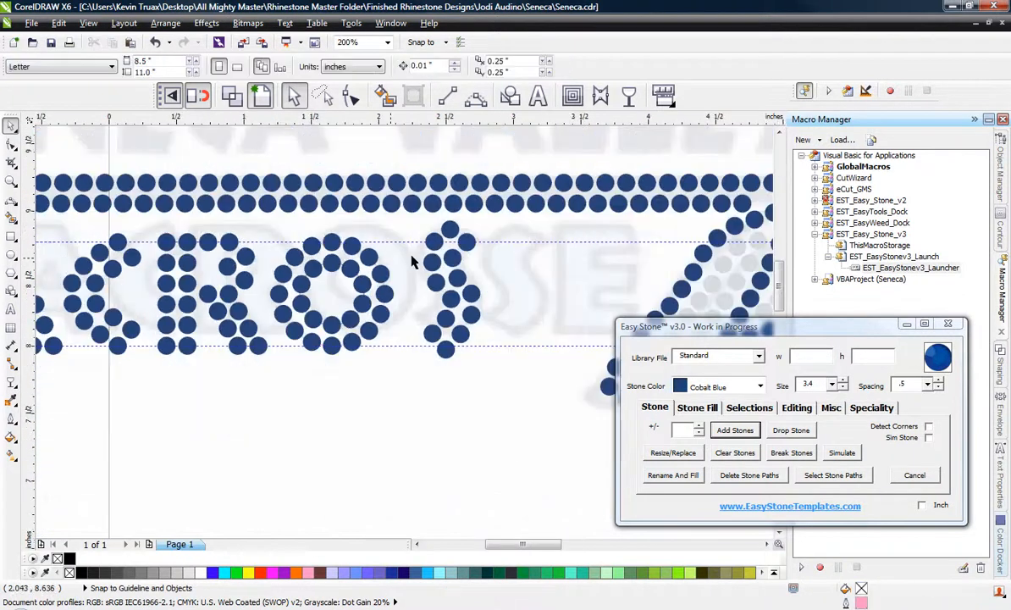
Copy all 14 stones of the S horizontally to the right to make the second S of LACROSSE.
scroll(492, 257, up, 1)
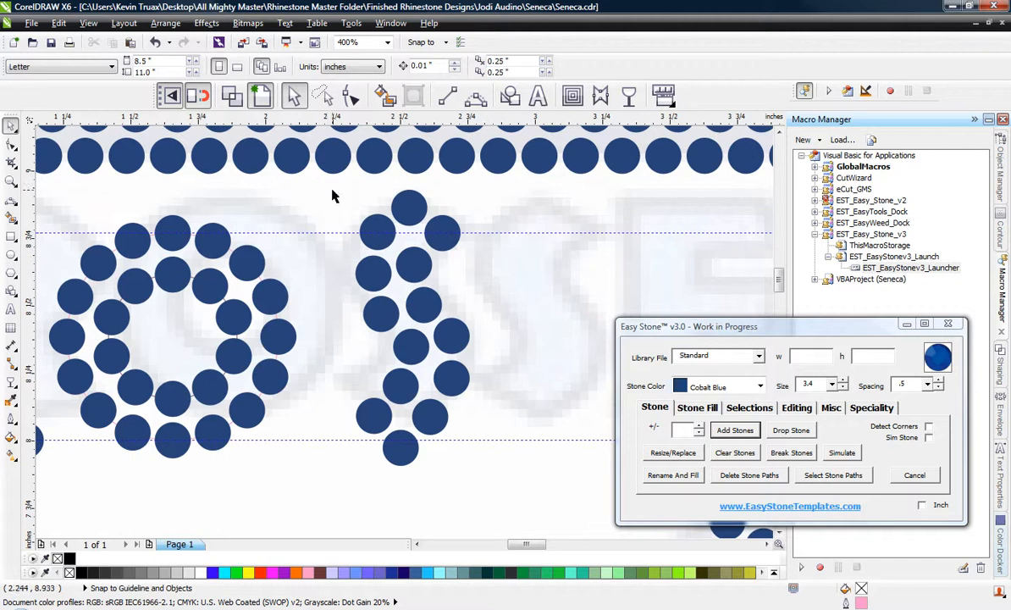
drag(317, 198, 503, 492)
click(289, 169)
click(320, 199)
drag(316, 187, 525, 491)
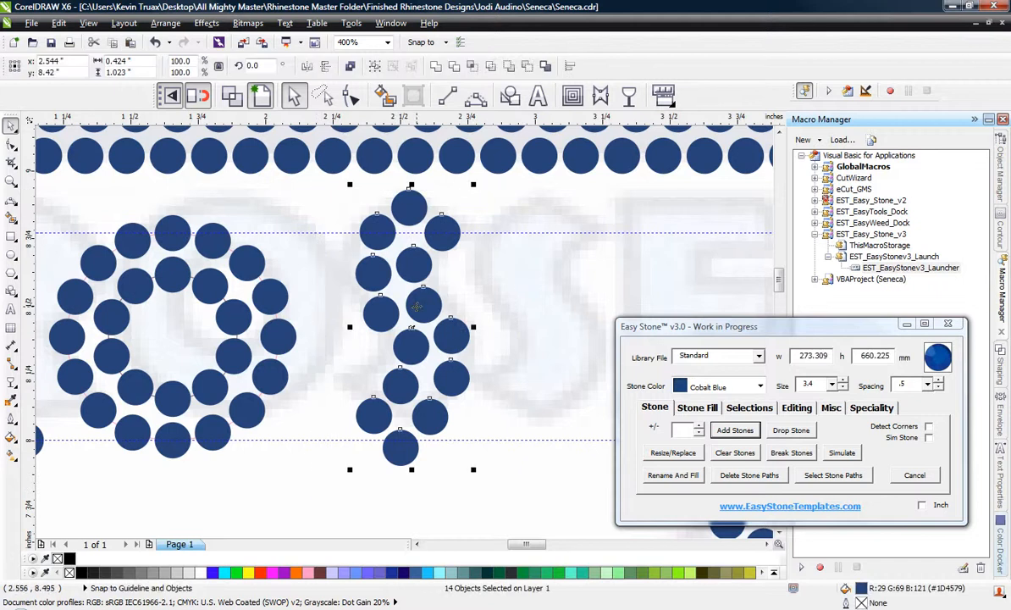
drag(432, 324, 555, 326)
scroll(376, 204, down, 1)
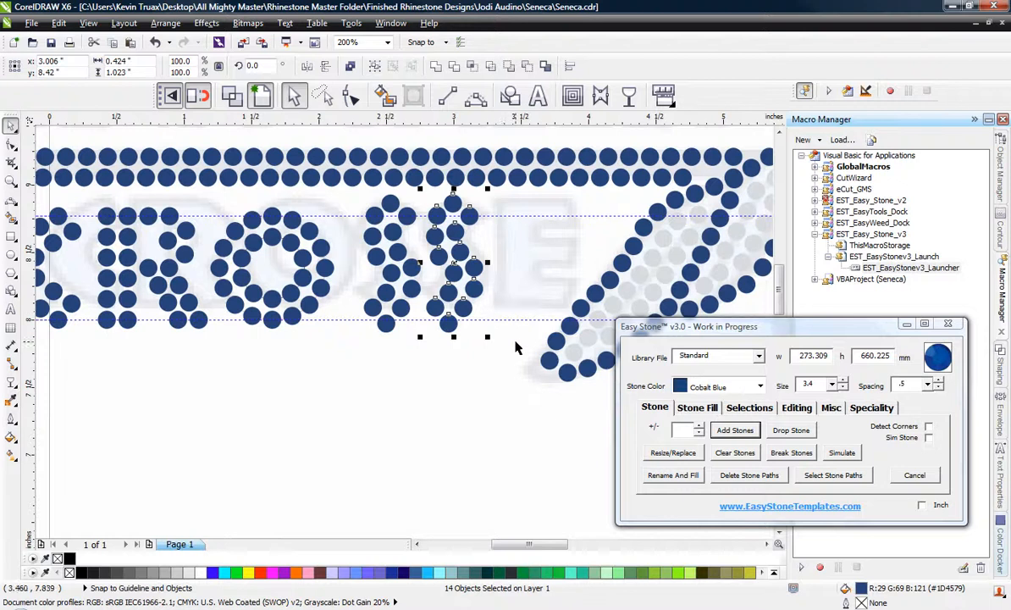
scroll(516, 347, down, 1)
click(452, 366)
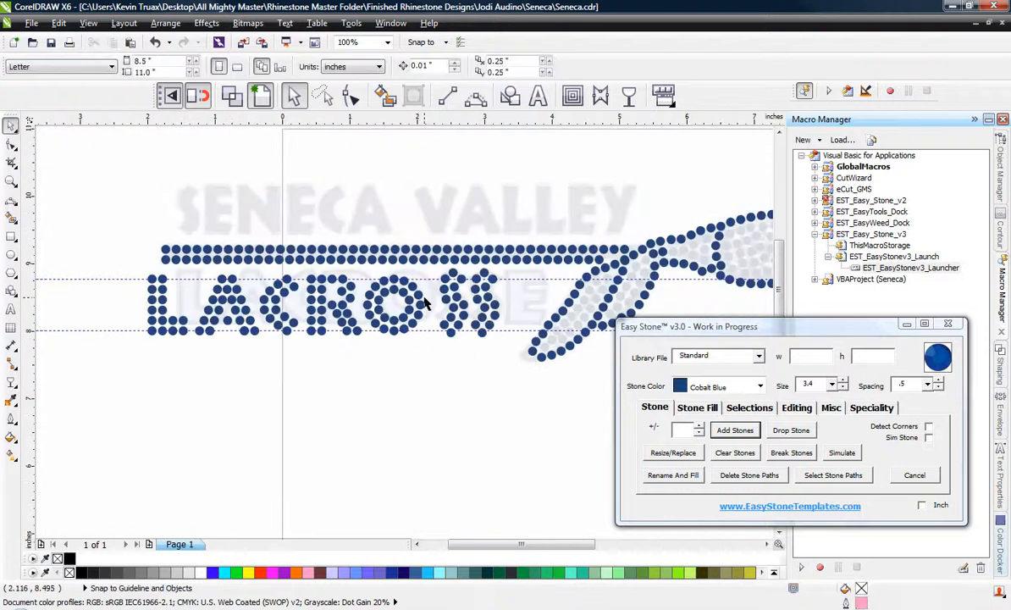
Move both S letters together horizontally closer to the O.
scroll(446, 278, up, 1)
drag(398, 233, 581, 385)
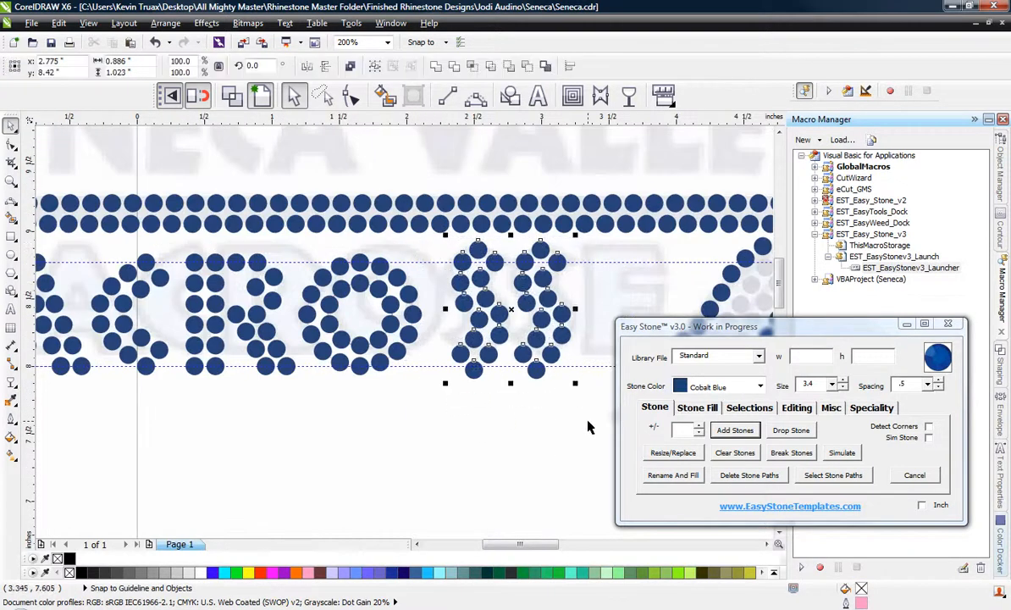
scroll(472, 335, up, 1)
drag(446, 265, 412, 282)
scroll(515, 306, down, 1)
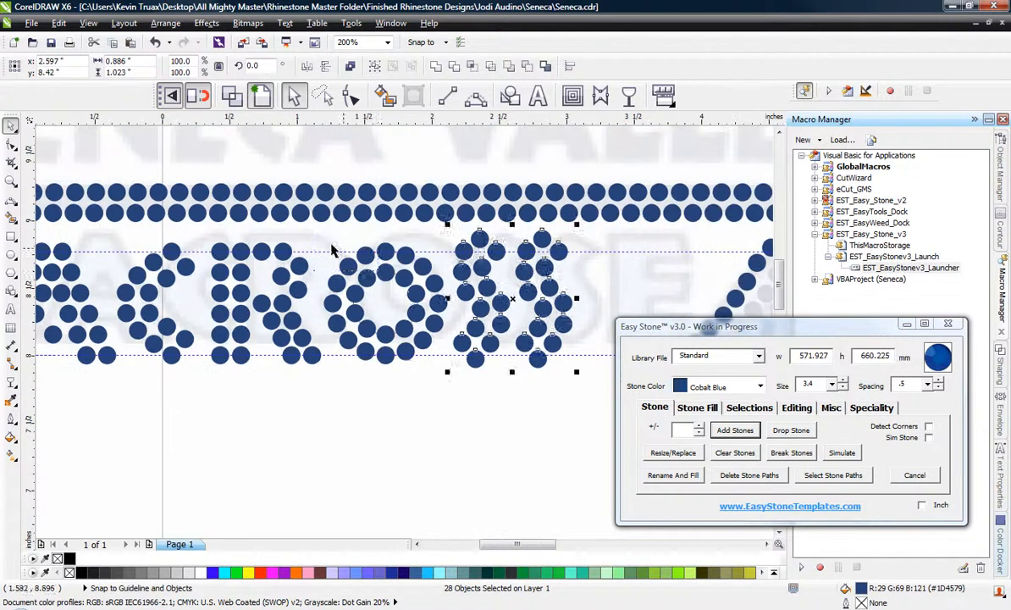
Move the O and both S letters together slightly left, closer to the R.
click(318, 236)
drag(292, 217, 578, 383)
scroll(326, 305, up, 2)
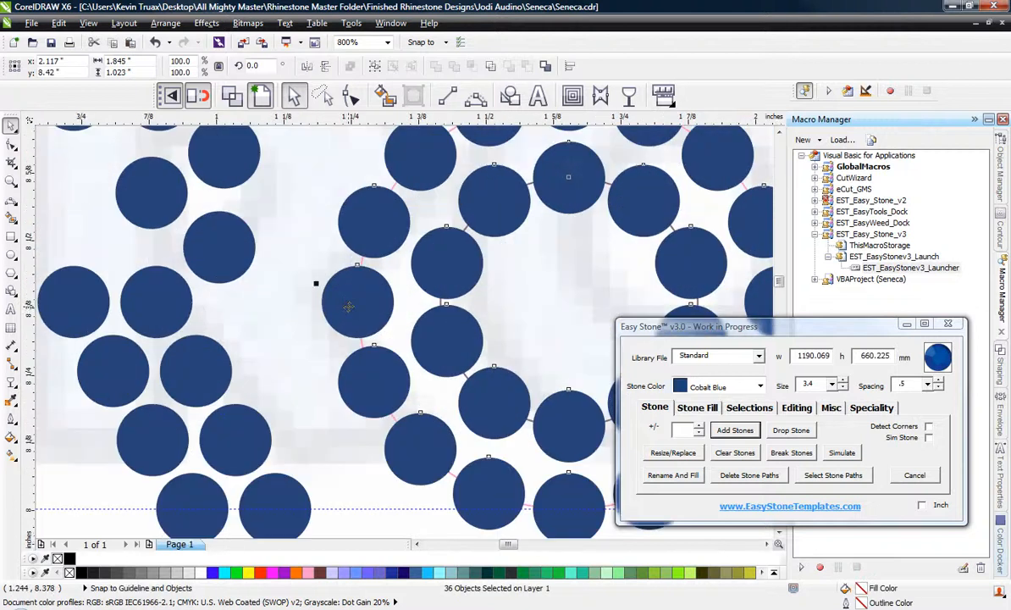
drag(349, 306, 336, 306)
scroll(430, 303, down, 2)
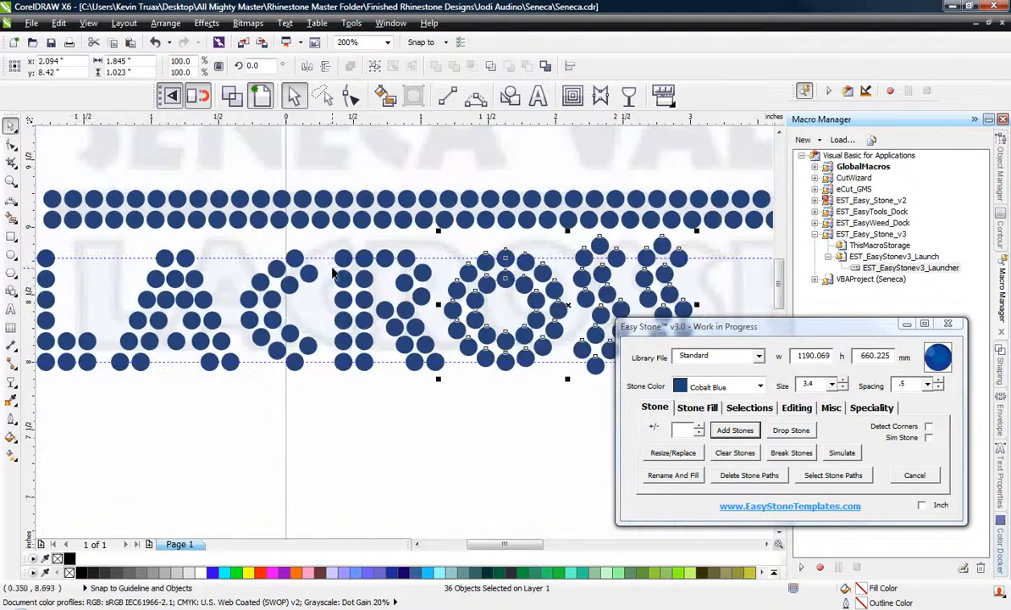
scroll(332, 282, down, 1)
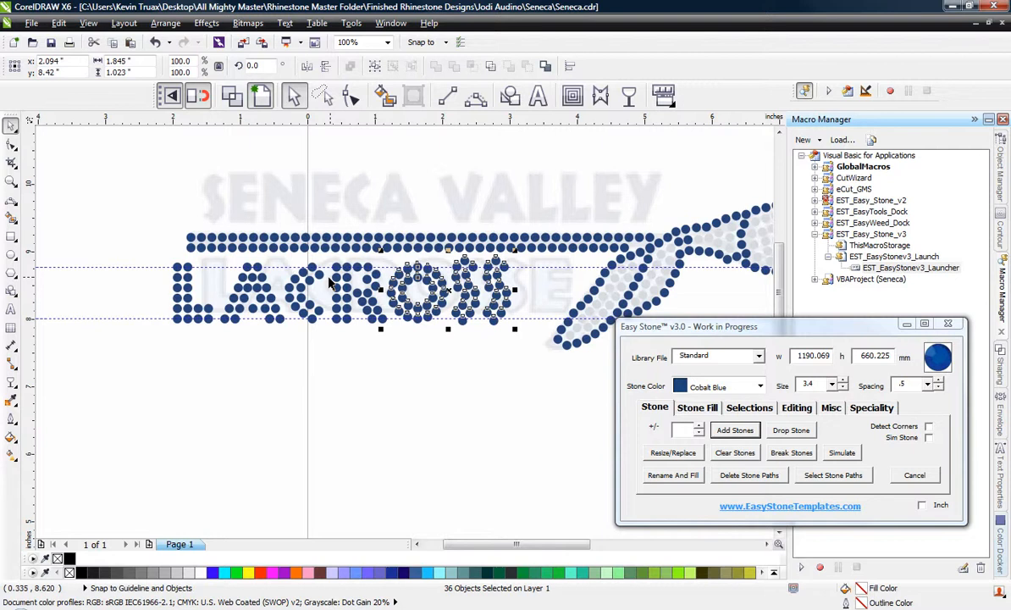
click(272, 366)
Copy the L's 16 stones to the right of the second S, on the same baseline, as the base of the E.
scroll(322, 286, up, 1)
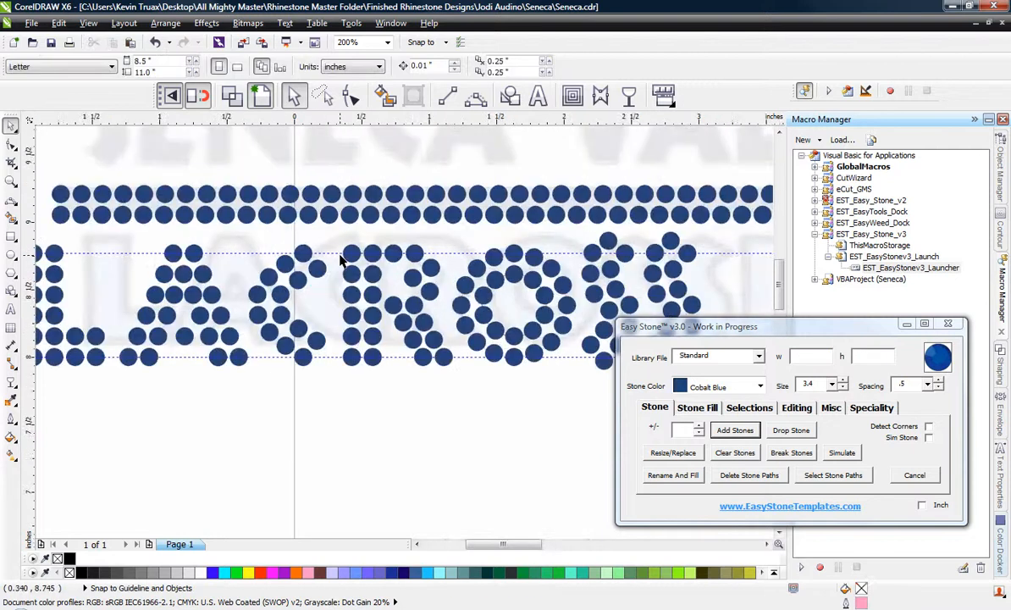
drag(330, 239, 684, 377)
click(321, 240)
scroll(346, 243, down, 1)
drag(163, 244, 237, 315)
drag(542, 289, 548, 300)
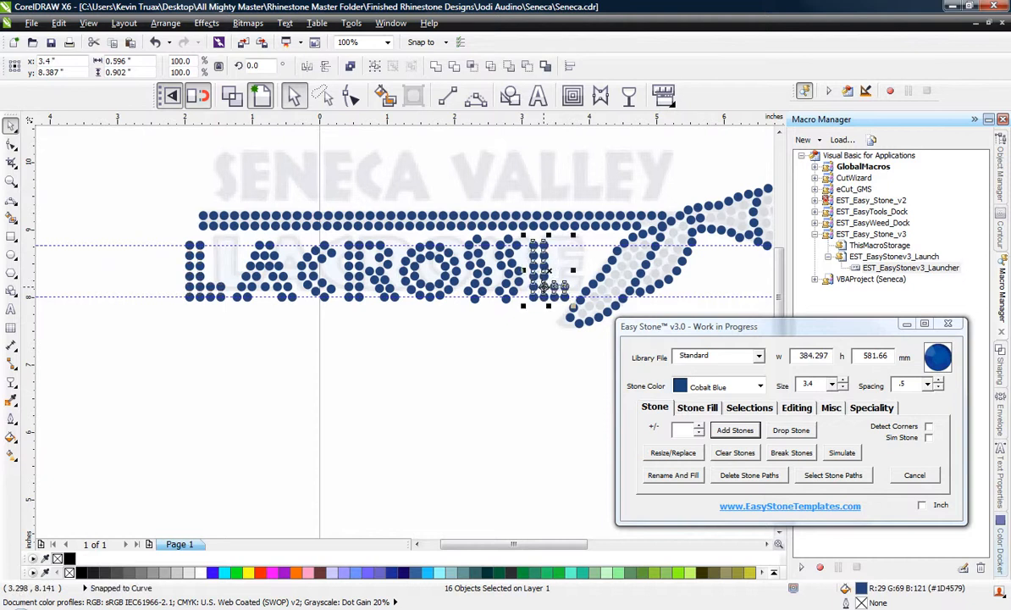
scroll(548, 300, up, 1)
key(Escape)
scroll(550, 188, up, 1)
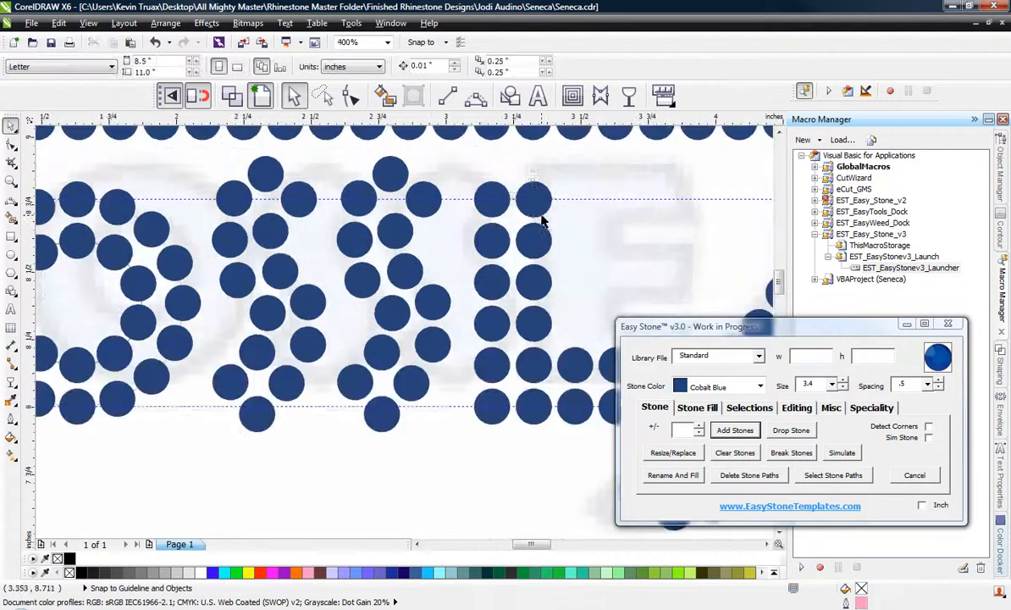
Start the E's top and middle arms by copying one second-column stone to the right for each, at a 3.9 mm offset.
click(540, 212)
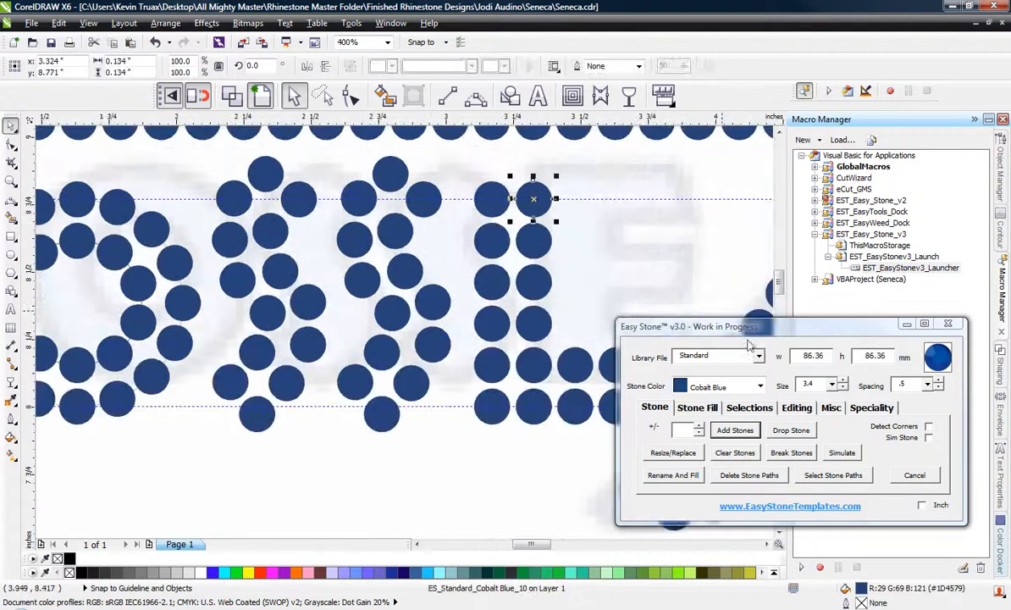
click(708, 410)
click(739, 461)
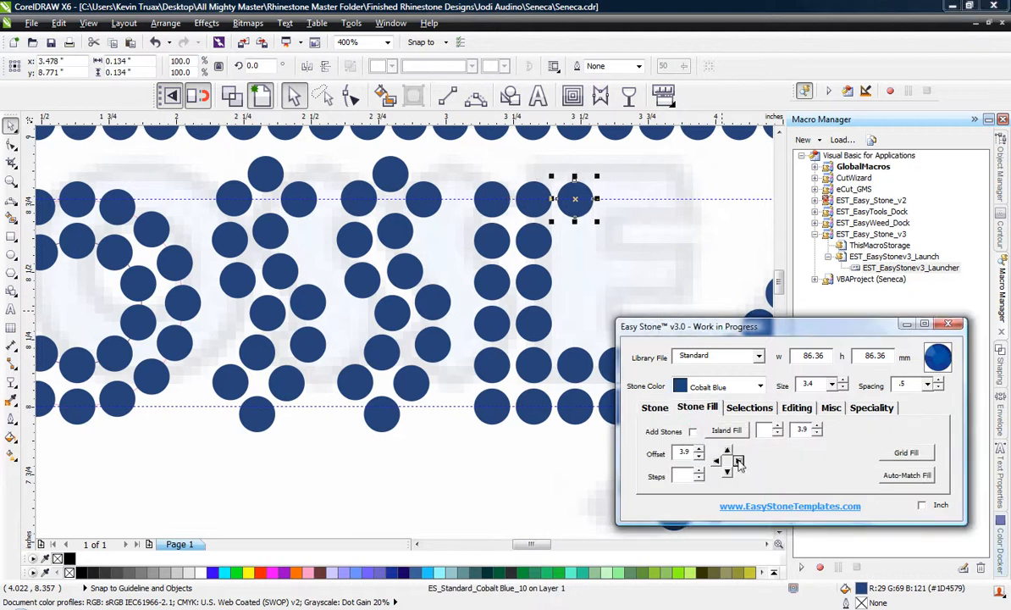
click(532, 279)
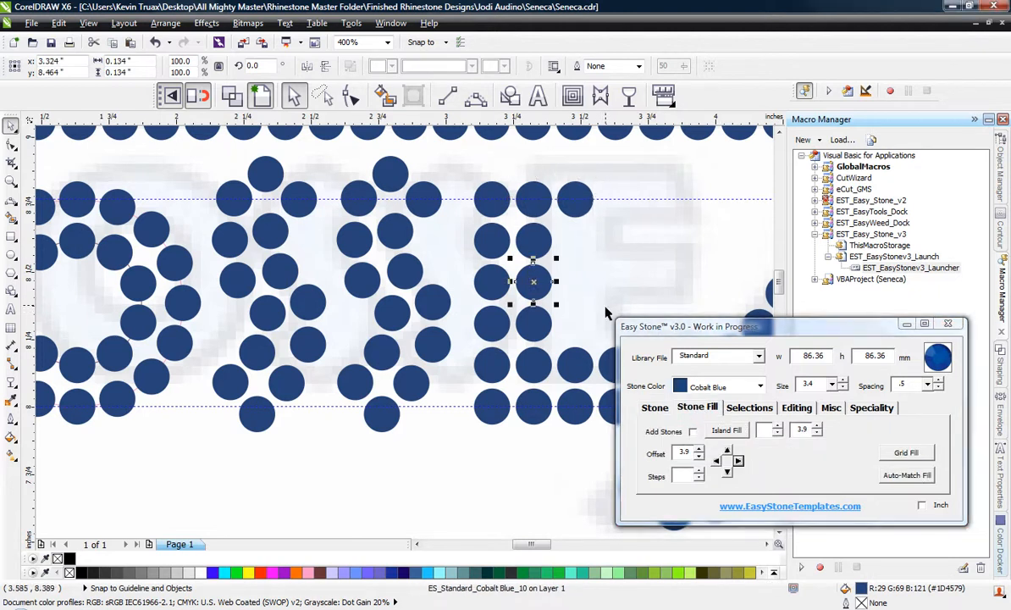
click(739, 461)
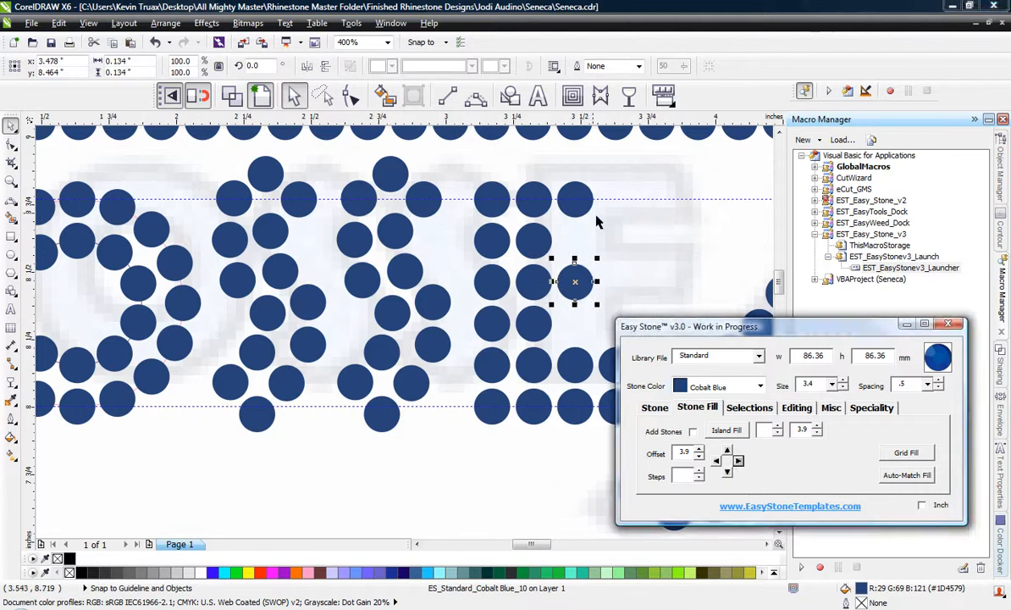
Extend the E's top arm by one more stone to the right and copy its two arm stones one row down.
click(603, 227)
click(578, 209)
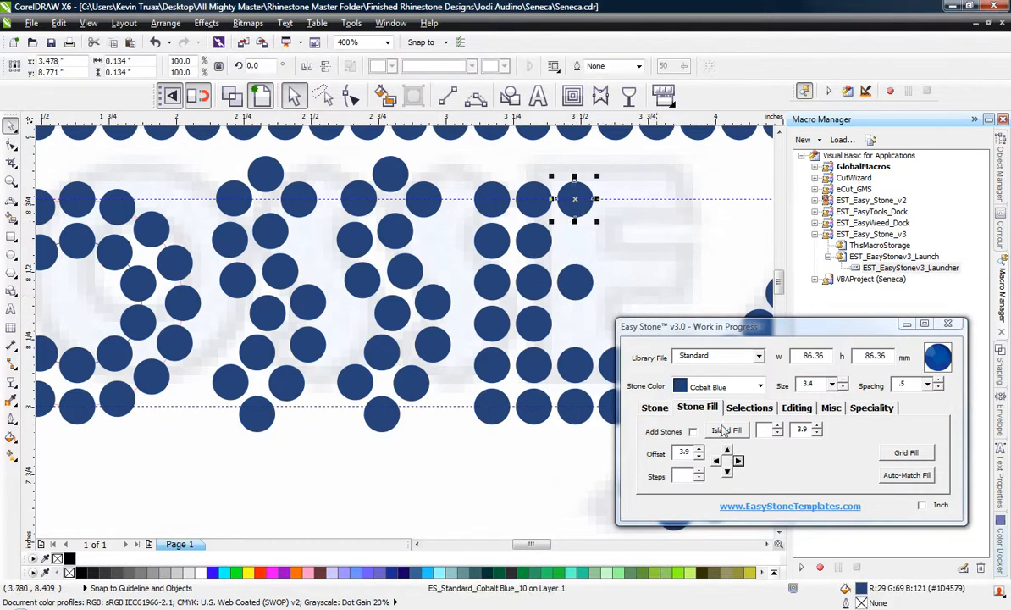
click(739, 461)
click(614, 244)
click(587, 205)
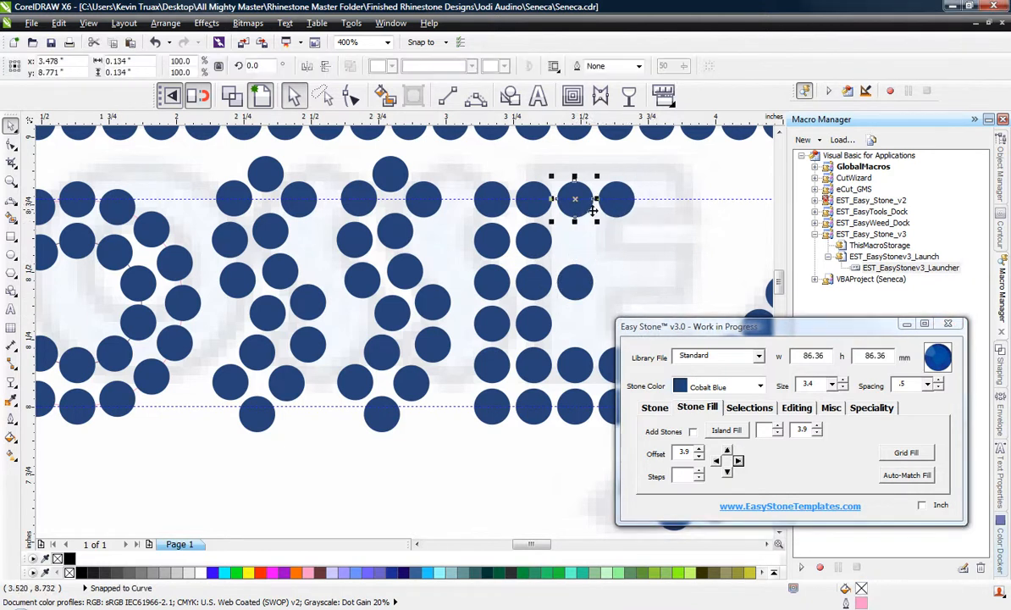
shift+click(608, 210)
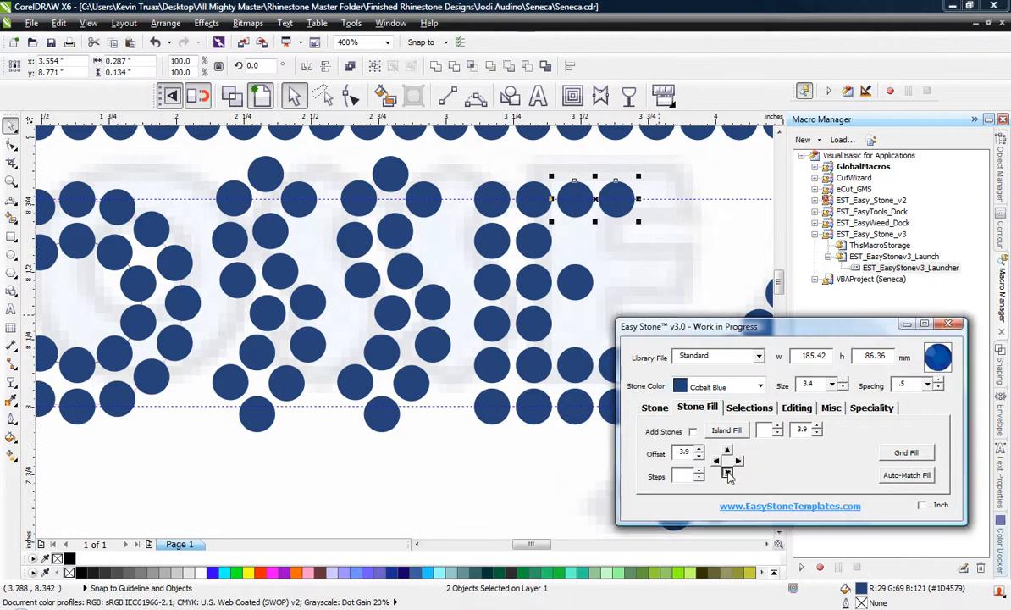
click(727, 470)
Shift the E's middle-arm stone down so it sits centred between the upper and lower arms.
click(598, 286)
scroll(591, 292, up, 1)
click(581, 289)
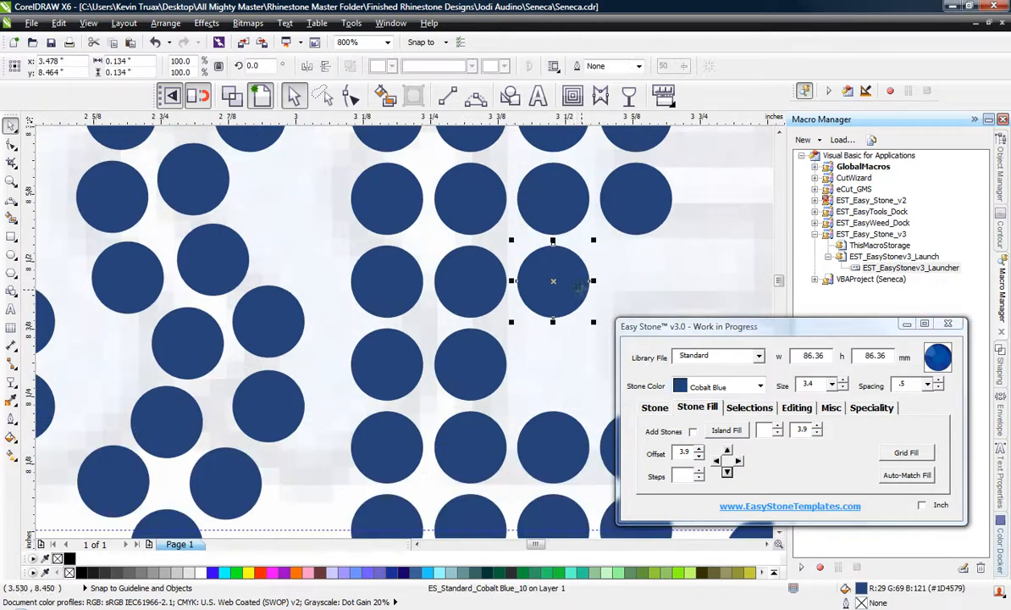
click(727, 472)
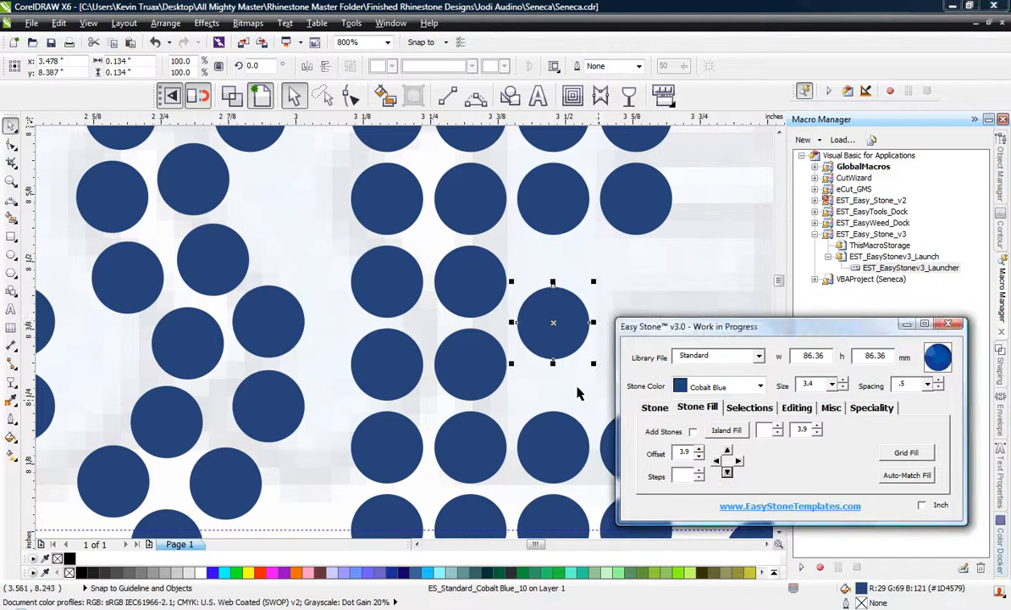
click(580, 391)
scroll(486, 265, down, 2)
scroll(556, 314, down, 1)
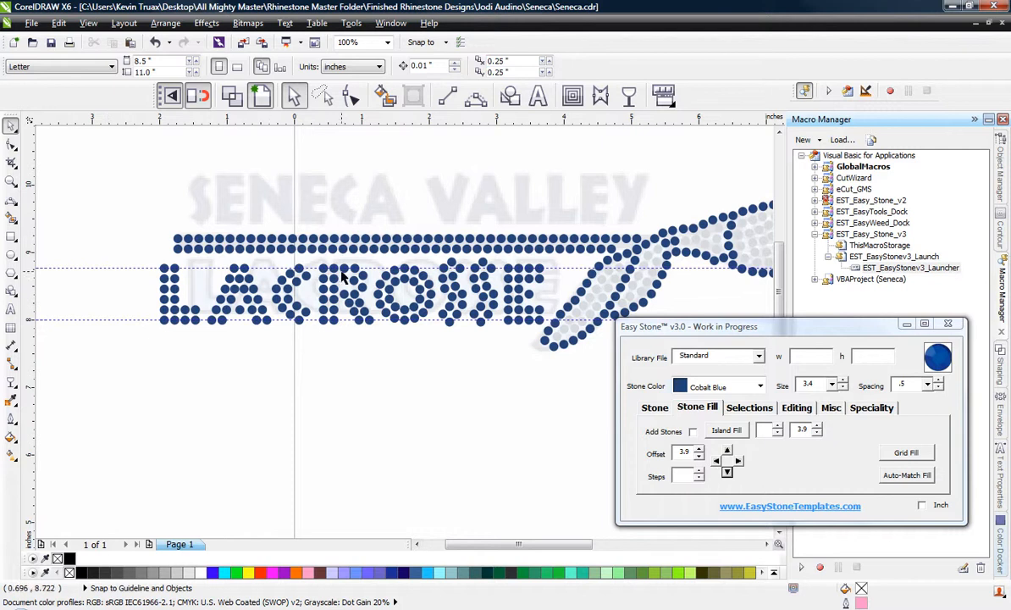
Move the L, A and C together horizontally to the right, closer to the R.
scroll(144, 280, up, 1)
drag(105, 228, 474, 440)
scroll(458, 335, up, 2)
drag(426, 354, 462, 379)
scroll(479, 377, down, 2)
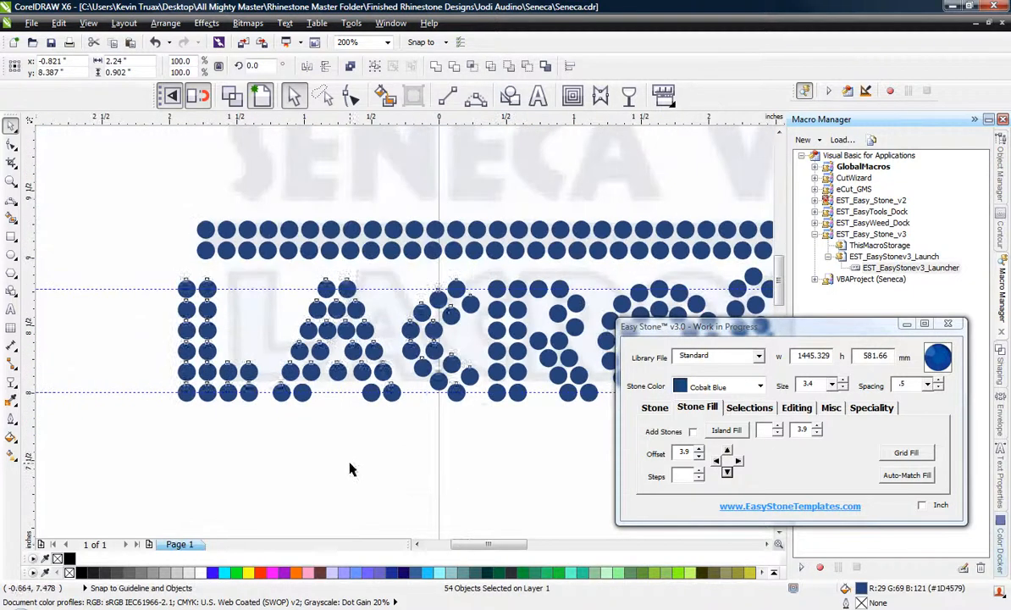
click(350, 467)
Move the L and A together horizontally to the right, closer to the C.
drag(136, 273, 406, 428)
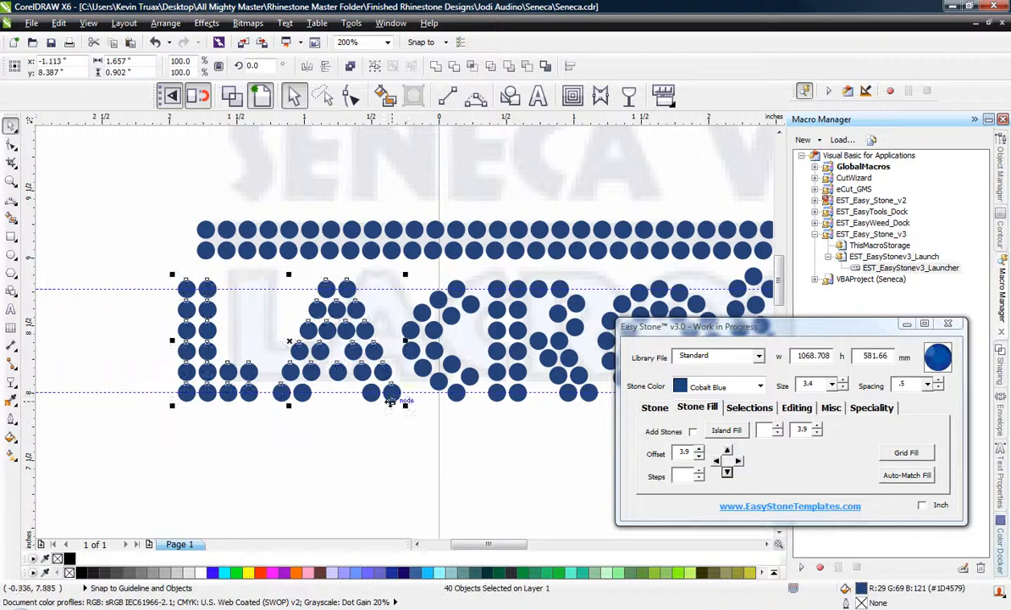
scroll(384, 384, up, 2)
drag(385, 385, 421, 384)
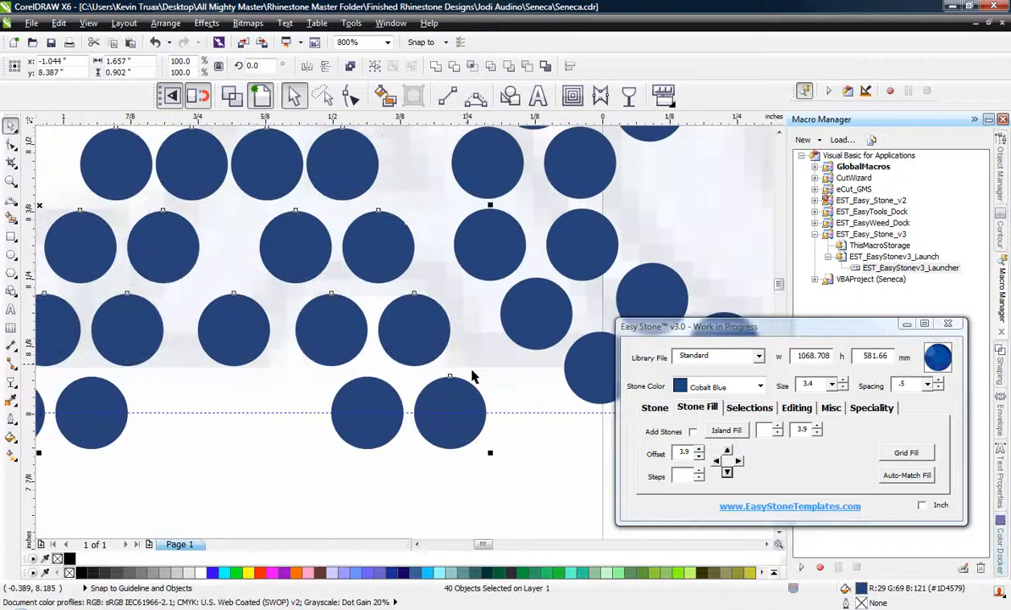
scroll(406, 382, down, 2)
click(235, 322)
Move the L's 16 stones slightly right, closer to the A.
drag(217, 272, 332, 405)
scroll(326, 390, up, 1)
scroll(340, 350, up, 1)
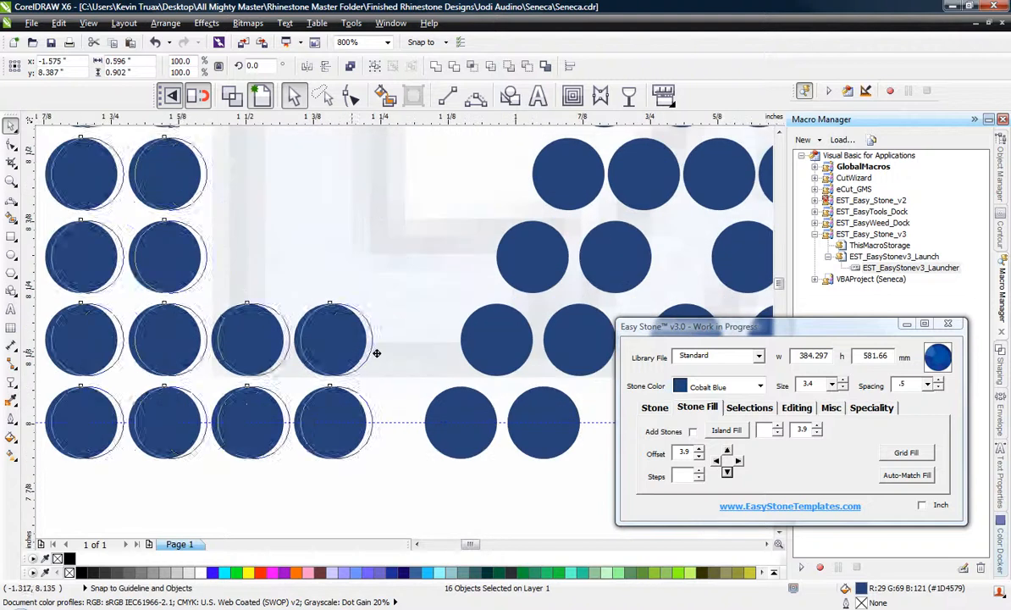
drag(374, 350, 386, 350)
scroll(257, 344, down, 1)
scroll(257, 345, down, 2)
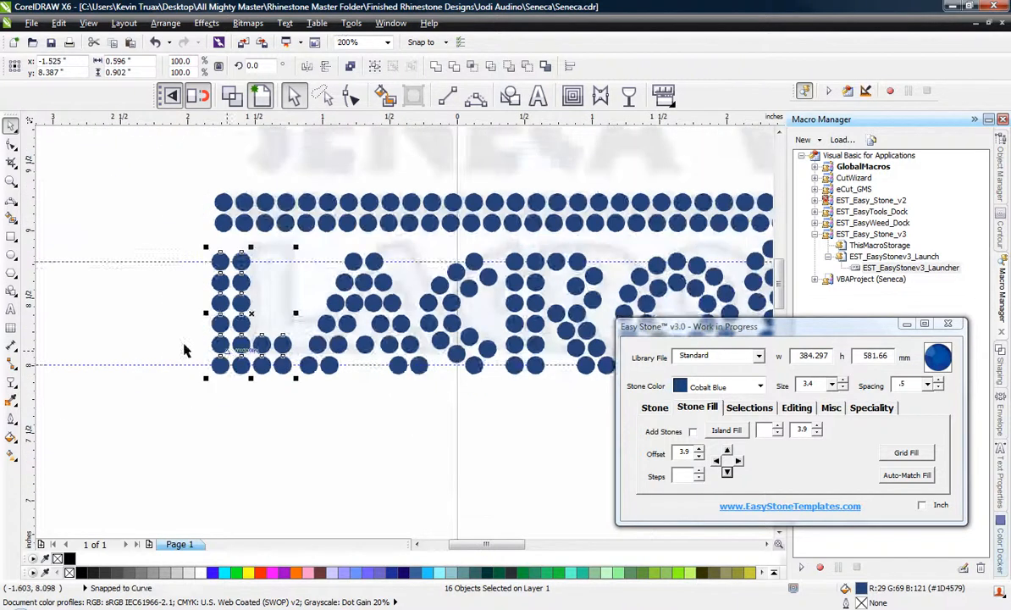
click(421, 403)
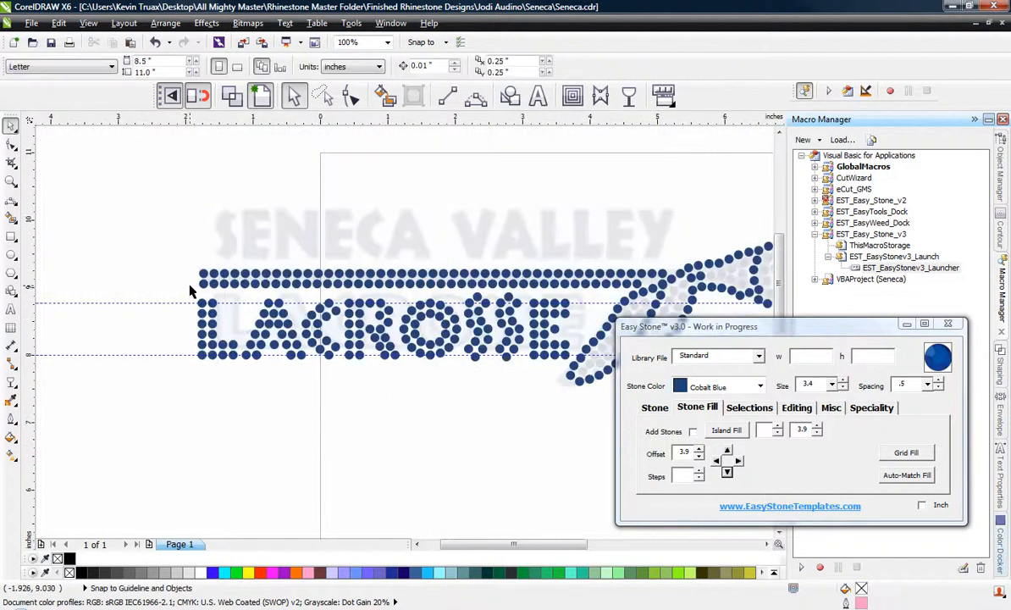
Move the L, A, C and R together slightly right to tighten the gap before the O.
drag(178, 296, 405, 410)
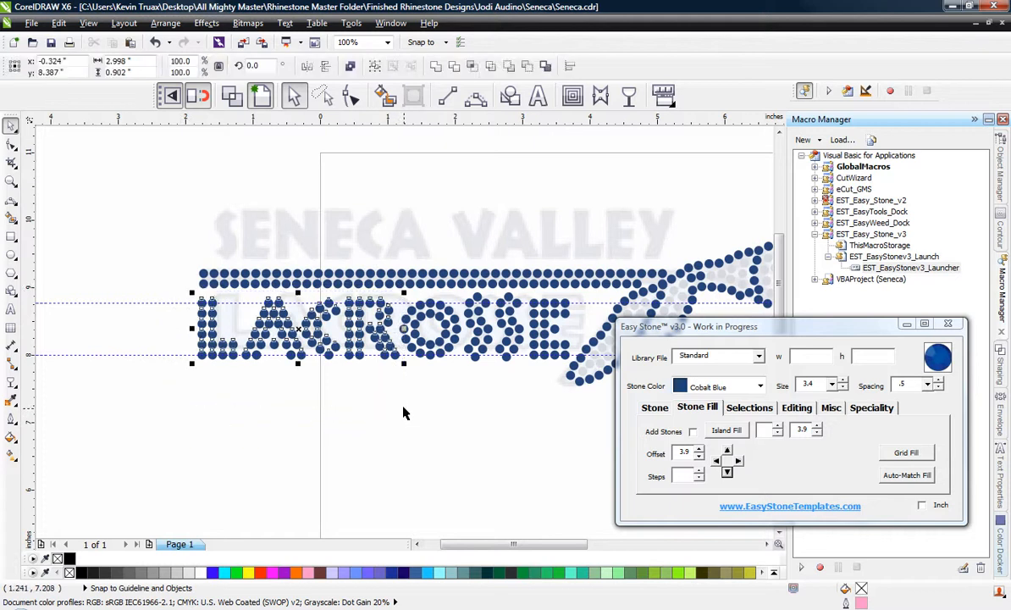
scroll(393, 343, up, 3)
drag(391, 348, 407, 350)
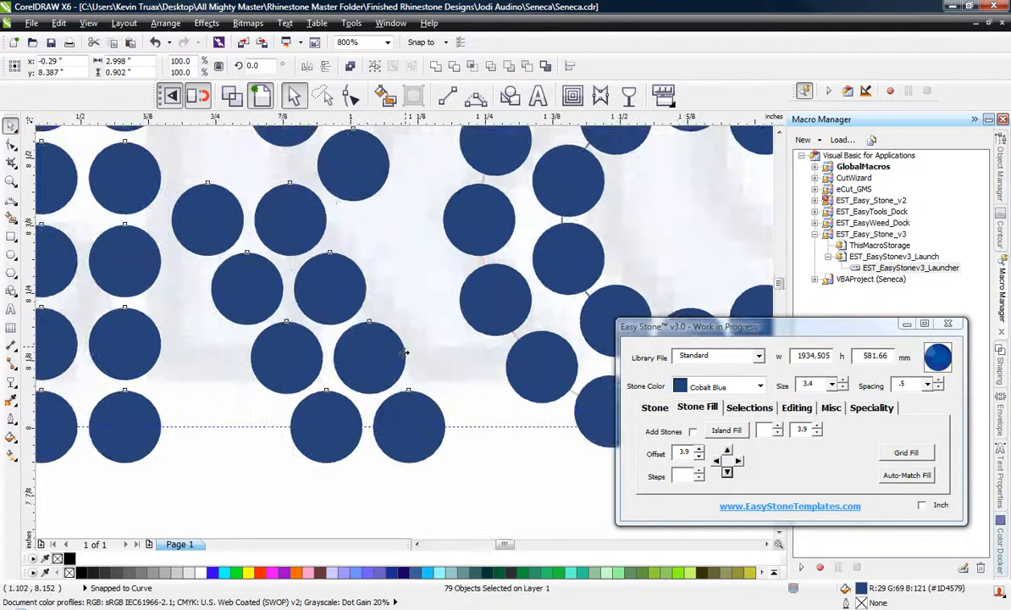
scroll(387, 354, down, 3)
click(390, 407)
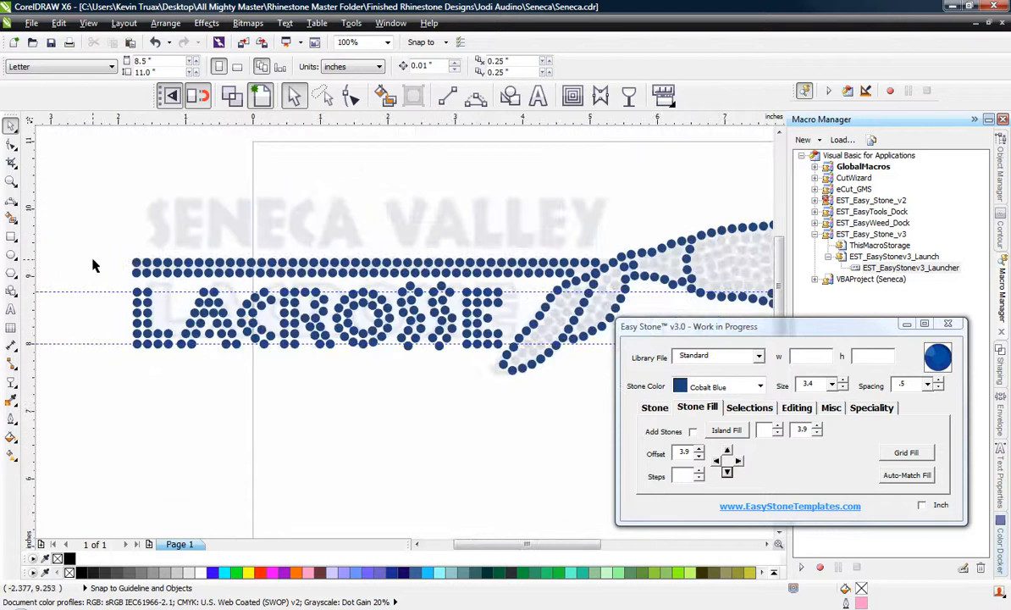
Select the whole LACROSSE lettering and delete its stone paths.
scroll(146, 301, up, 1)
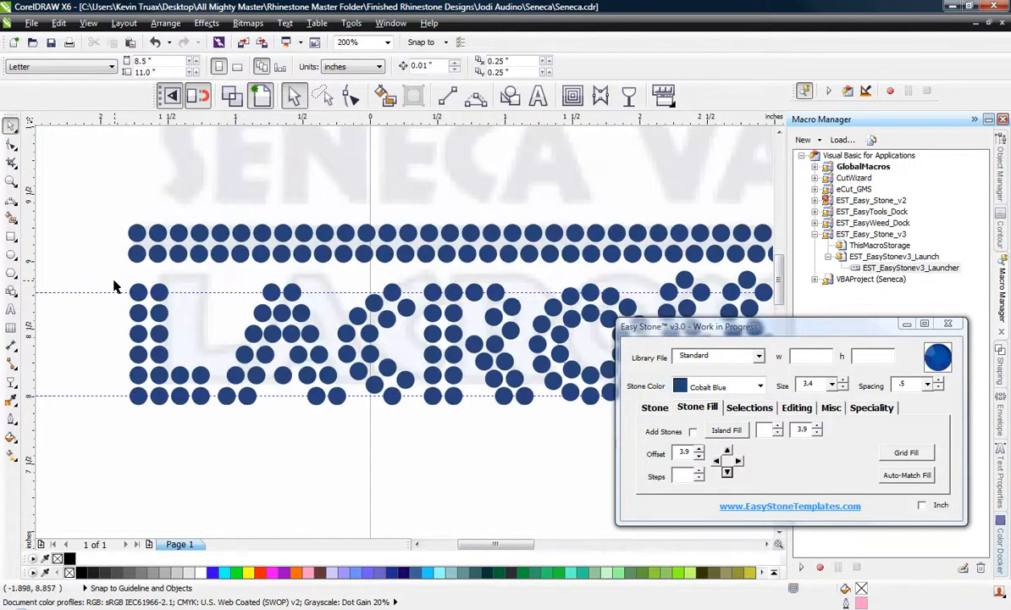
scroll(113, 279, down, 1)
drag(103, 280, 518, 383)
click(654, 409)
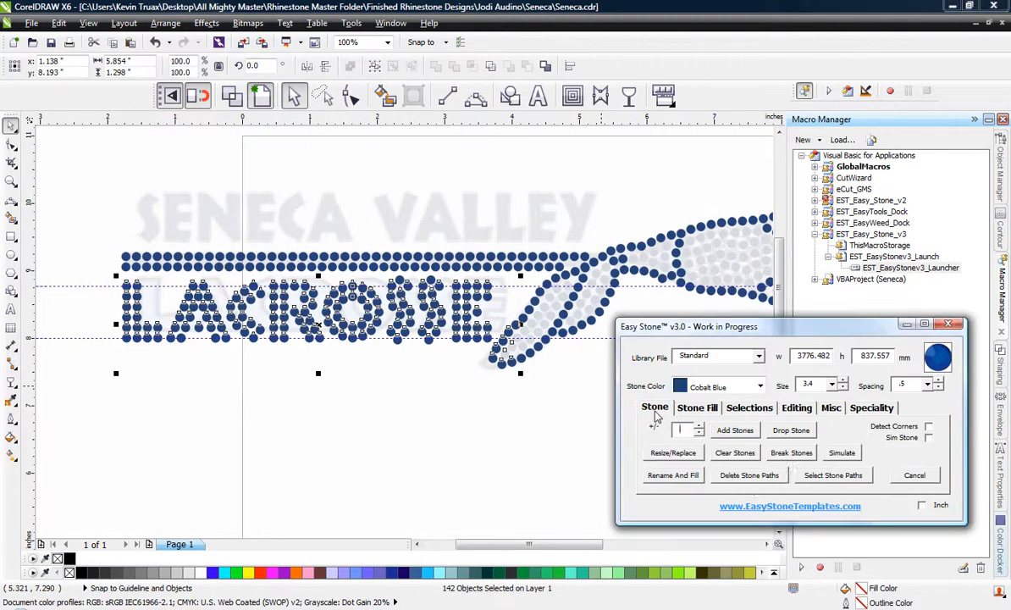
click(749, 479)
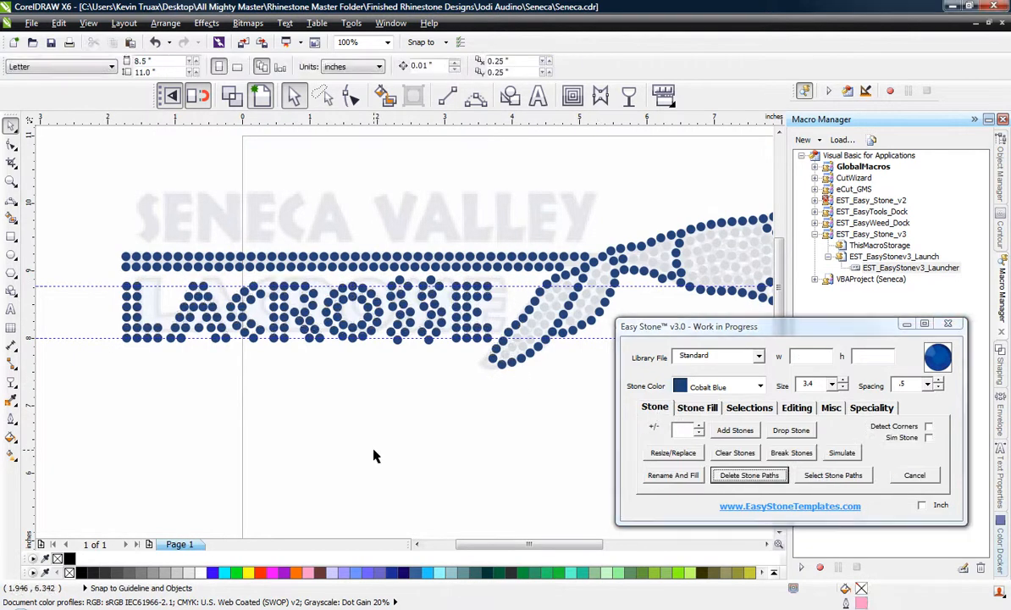
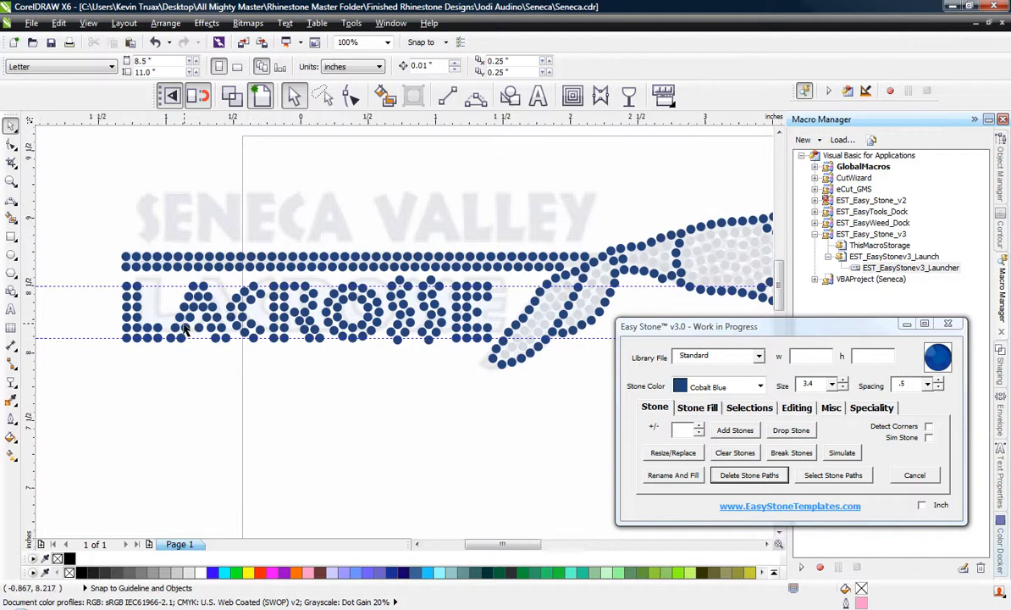
Copy the L, A and C stones of LACROSSE to the empty area above and left of the artwork.
scroll(195, 332, up, 2)
scroll(312, 343, down, 2)
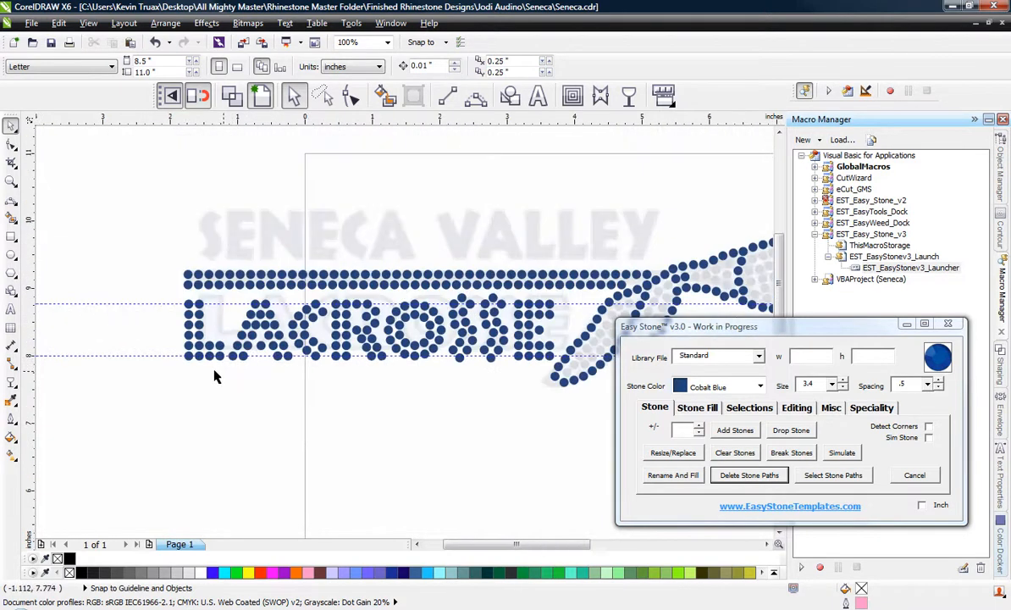
drag(318, 306, 329, 299)
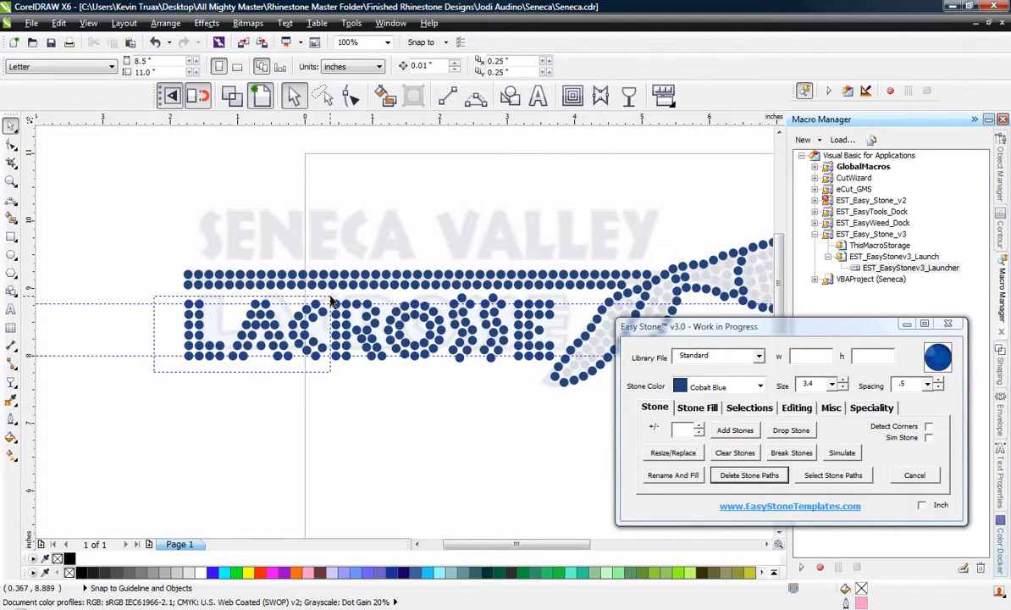
drag(331, 302, 120, 175)
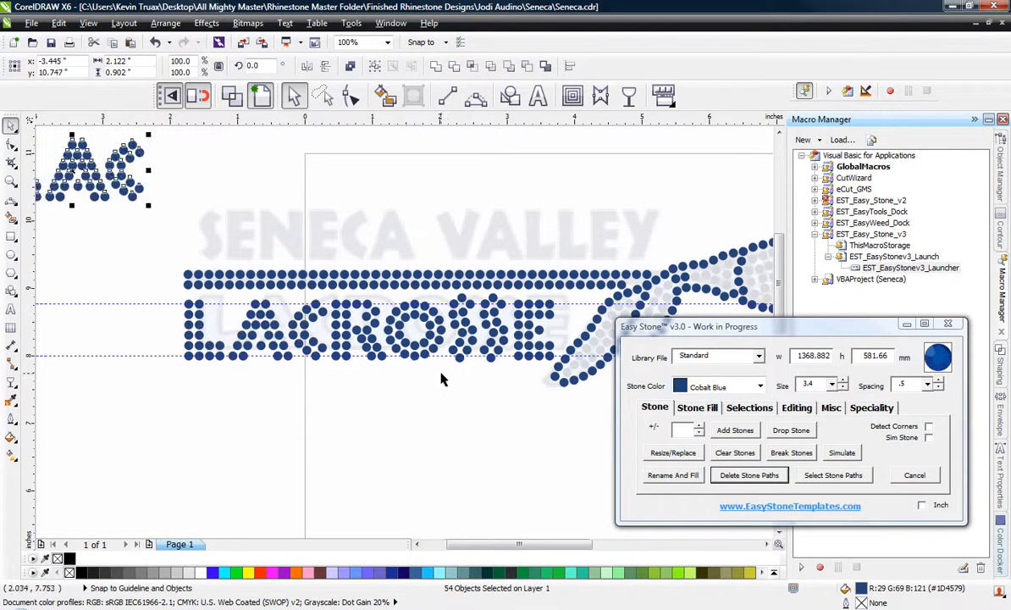
click(455, 388)
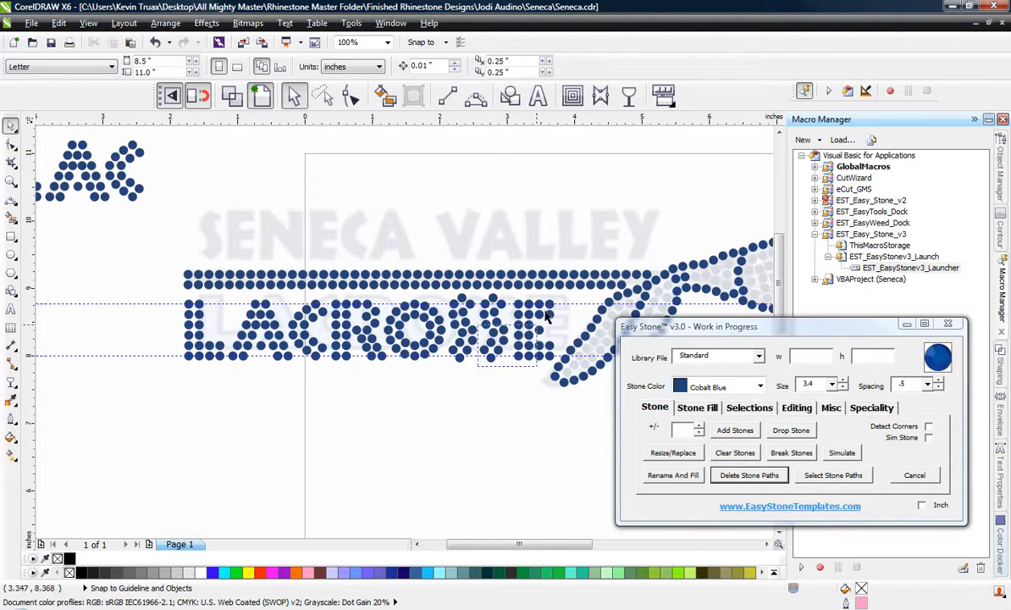
Copy the last S and the E of LACROSSE to the empty area above the copied LAC letters.
drag(559, 305, 327, 194)
scroll(555, 334, down, 1)
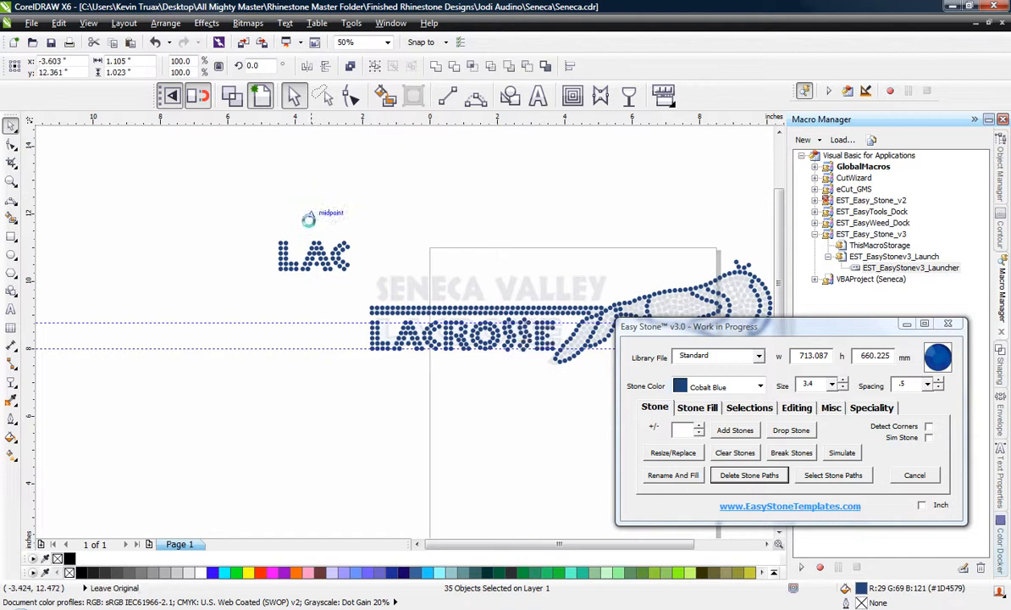
click(221, 226)
scroll(338, 230, up, 2)
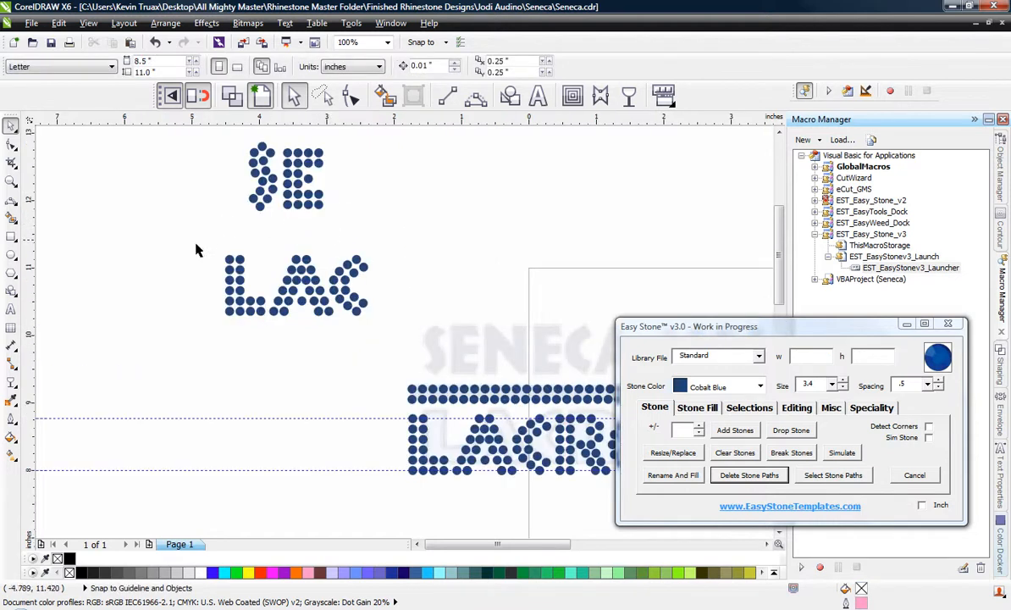
Group the stones of each copied letter, L, A, C, S and E, into its own group.
drag(248, 315, 269, 345)
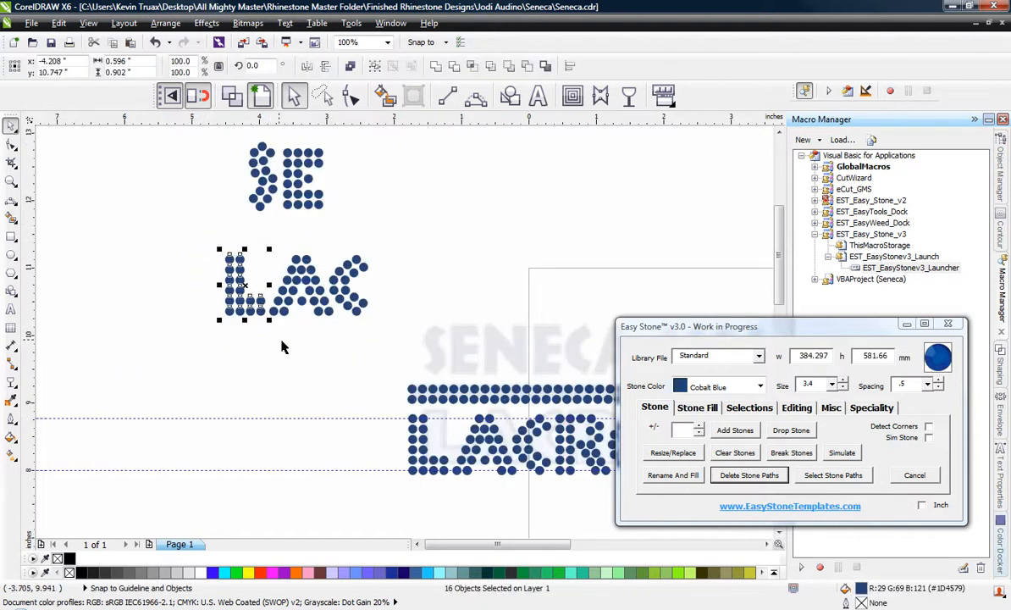
click(268, 237)
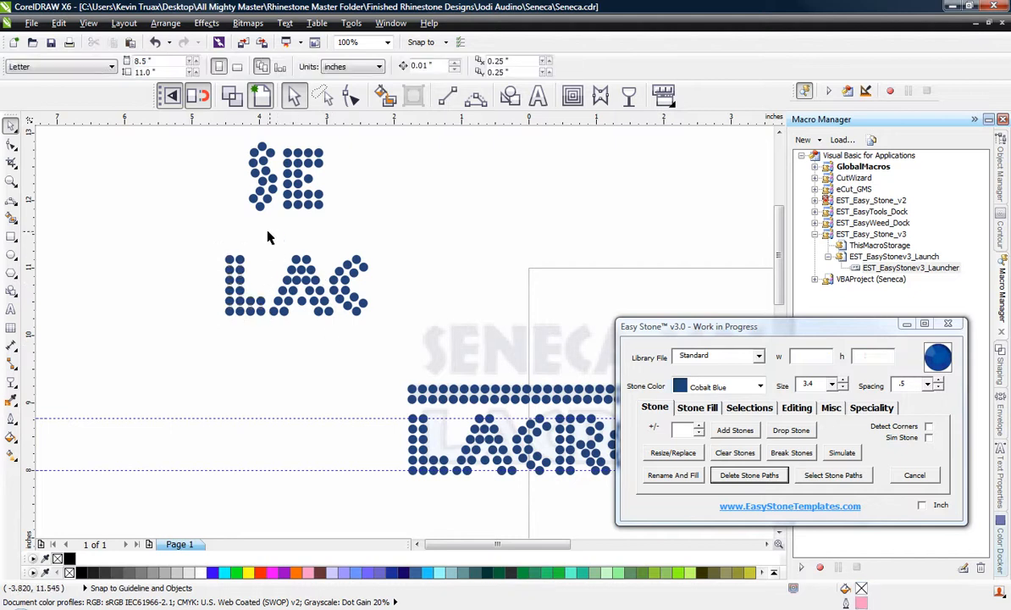
drag(300, 313, 339, 347)
drag(410, 220, 323, 335)
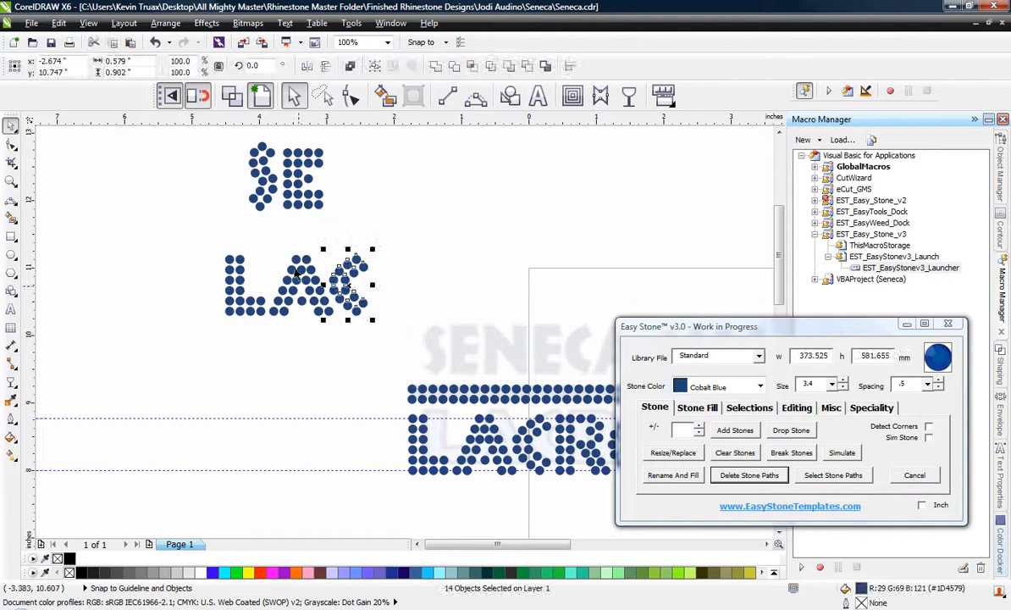
click(227, 138)
drag(269, 222, 282, 221)
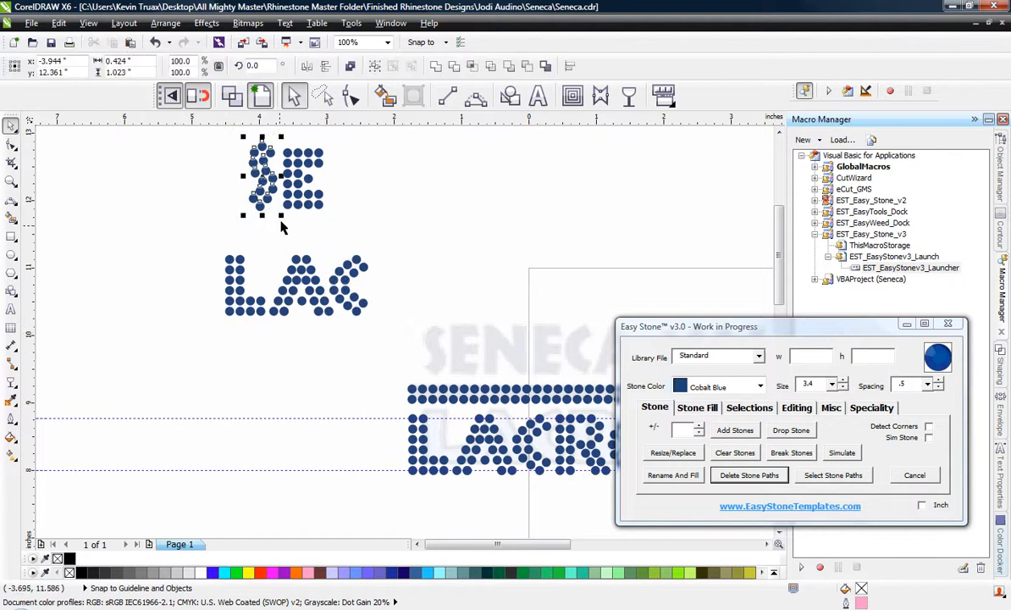
drag(344, 135, 248, 225)
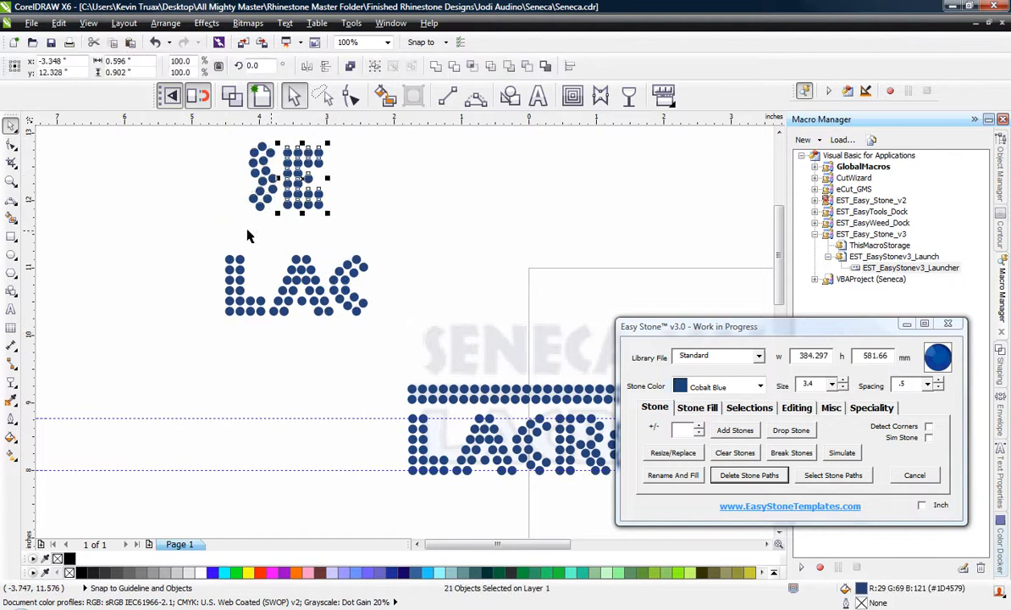
key(ctrl+g)
click(166, 221)
Move the S and E over the start of the traced SENECA, and add an aligned copy of E and C after an N-wide gap.
scroll(165, 221, down, 2)
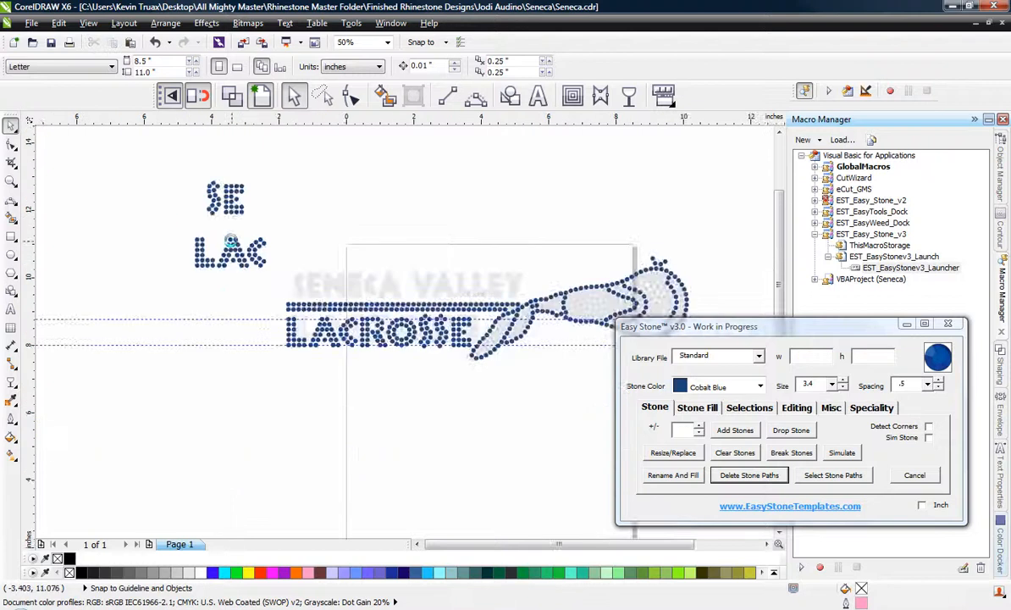
scroll(231, 241, up, 1)
drag(201, 176, 353, 335)
drag(231, 160, 471, 306)
click(341, 227)
drag(271, 258, 523, 300)
shift+click(501, 302)
key(e)
click(404, 257)
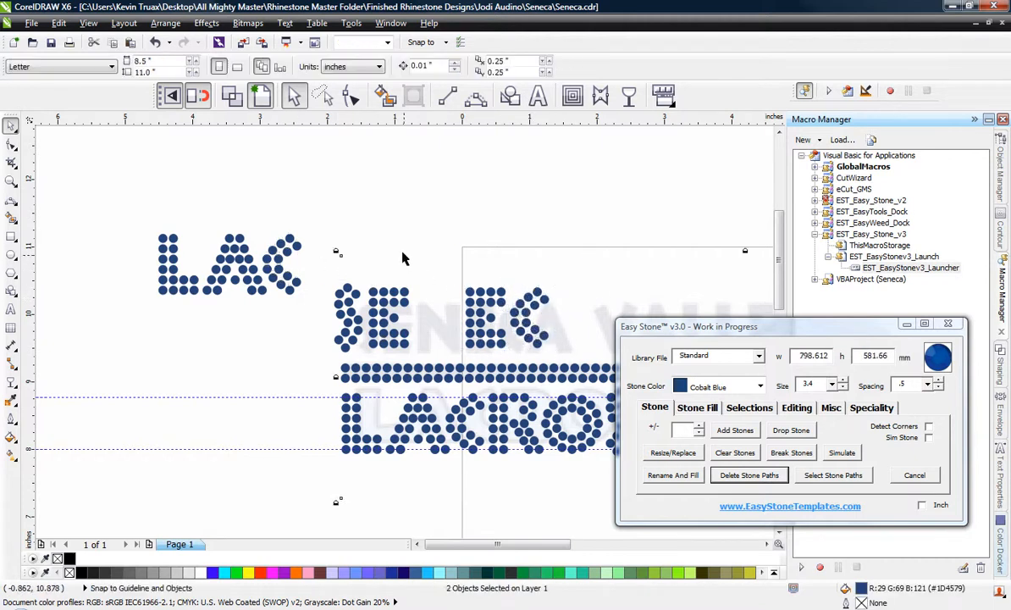
Copy the A from the spare LAC letters to the end of SE EC.
drag(234, 249, 578, 298)
click(512, 231)
scroll(366, 217, down, 1)
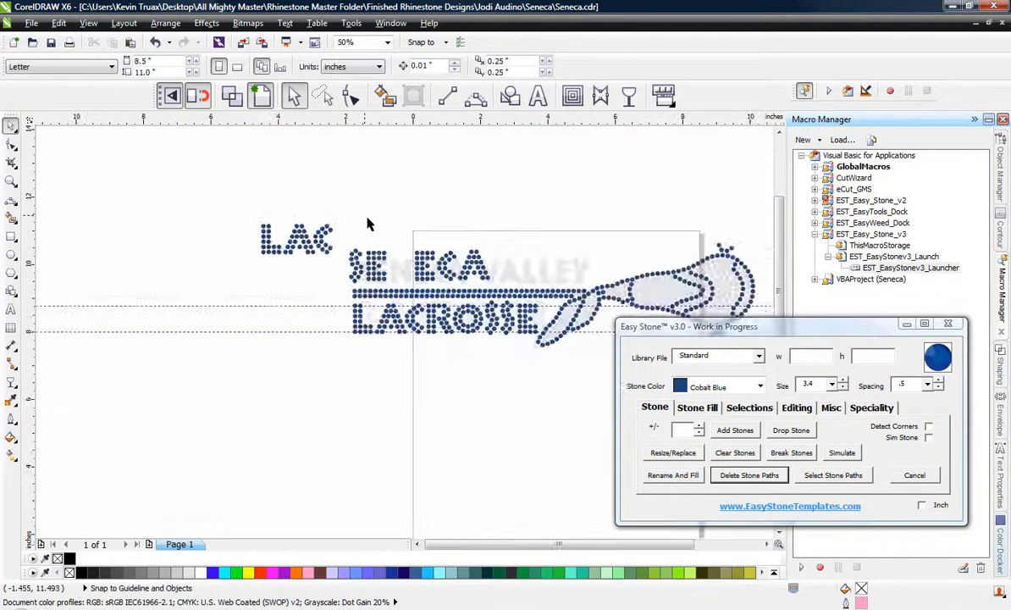
scroll(443, 259, up, 1)
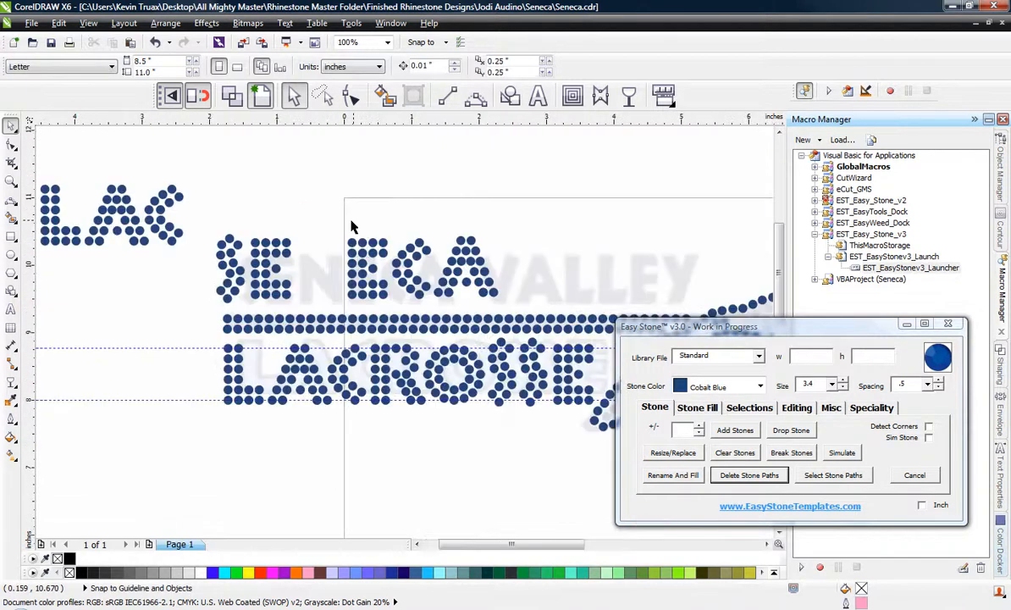
scroll(518, 217, down, 1)
Move the spare LAC letters above the page and the SE ECA letters off to the left of the traced artwork.
drag(219, 188, 535, 161)
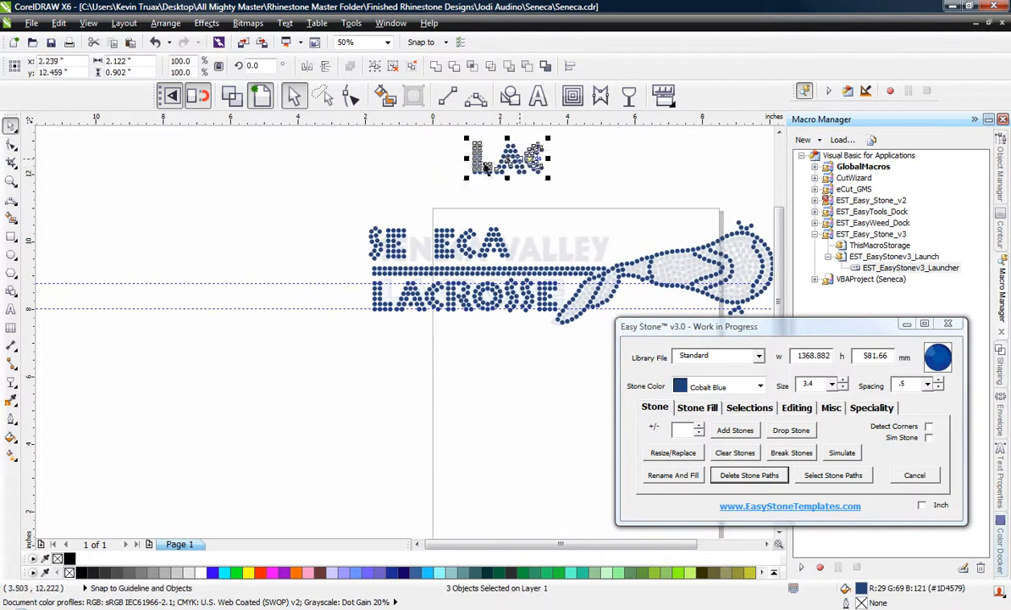
click(327, 218)
drag(501, 257, 302, 226)
click(393, 198)
Copy the A to the right of SE ECA and mirror the copy vertically to form a V.
scroll(503, 163, up, 1)
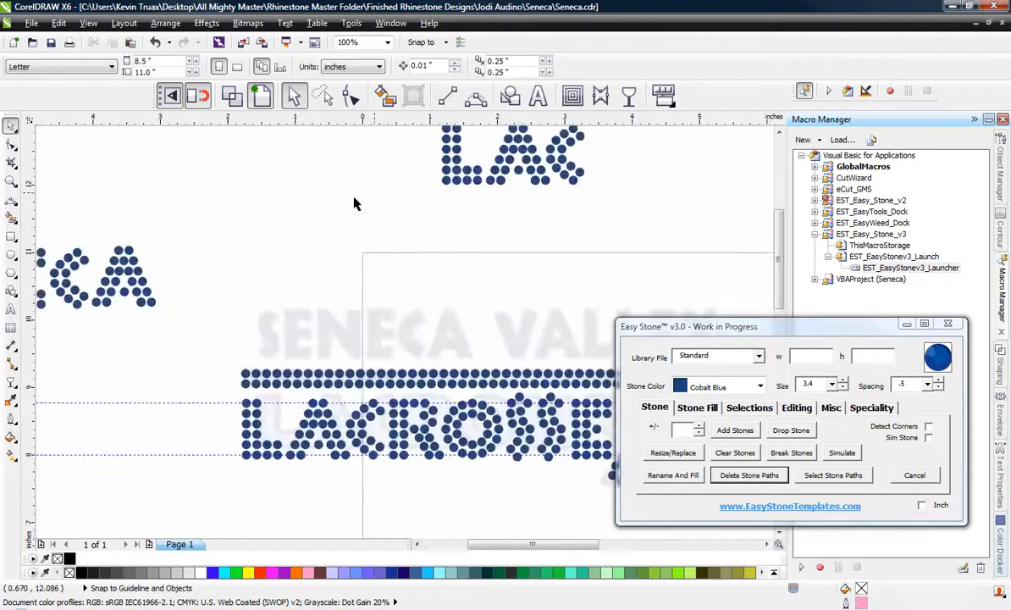
scroll(289, 219, down, 1)
scroll(111, 260, up, 1)
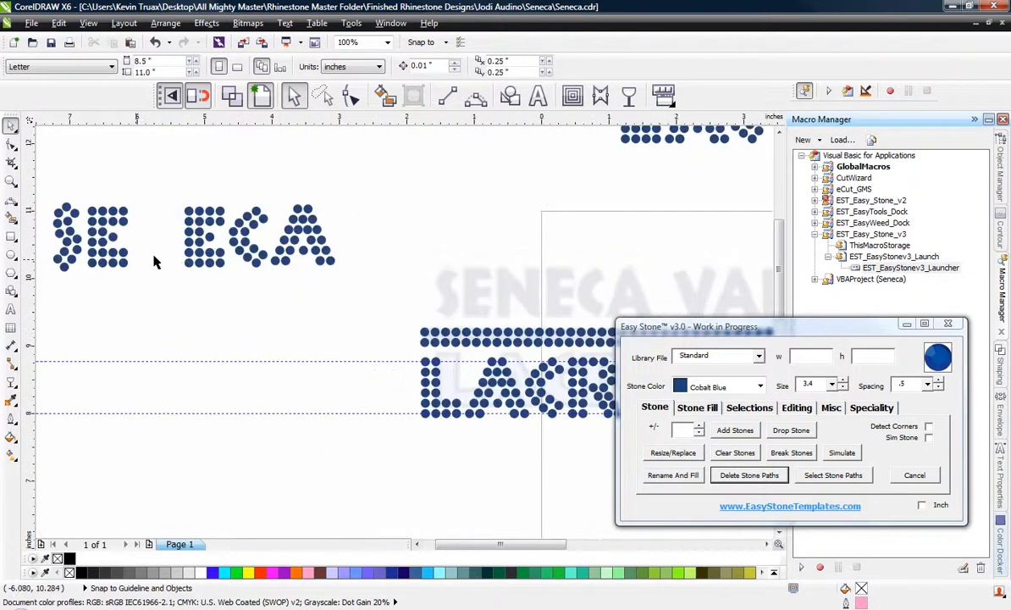
scroll(170, 251, down, 1)
scroll(252, 247, up, 1)
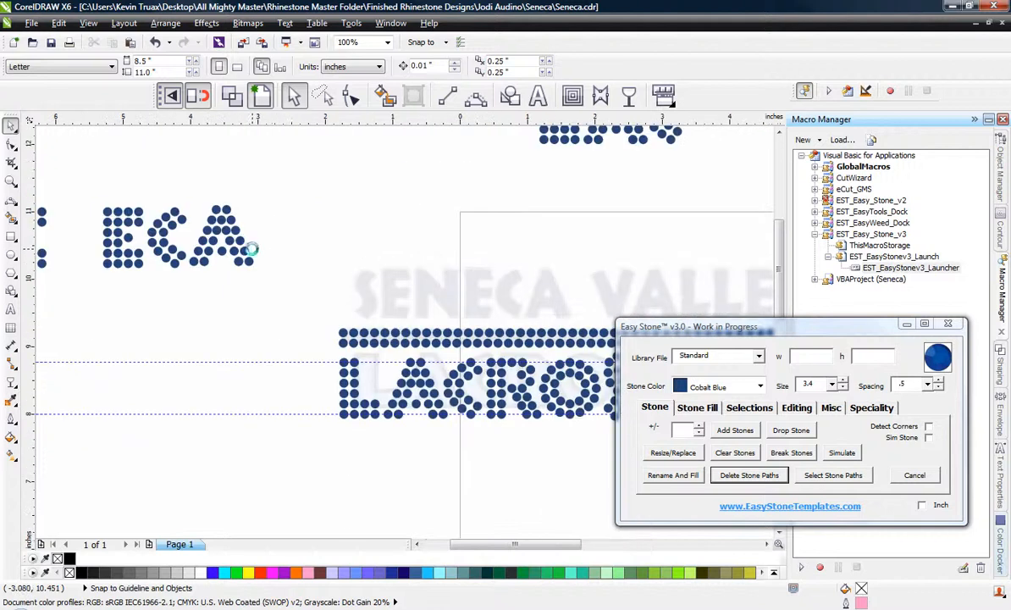
scroll(256, 254, down, 1)
scroll(260, 239, up, 1)
drag(260, 239, 397, 260)
right_click(397, 261)
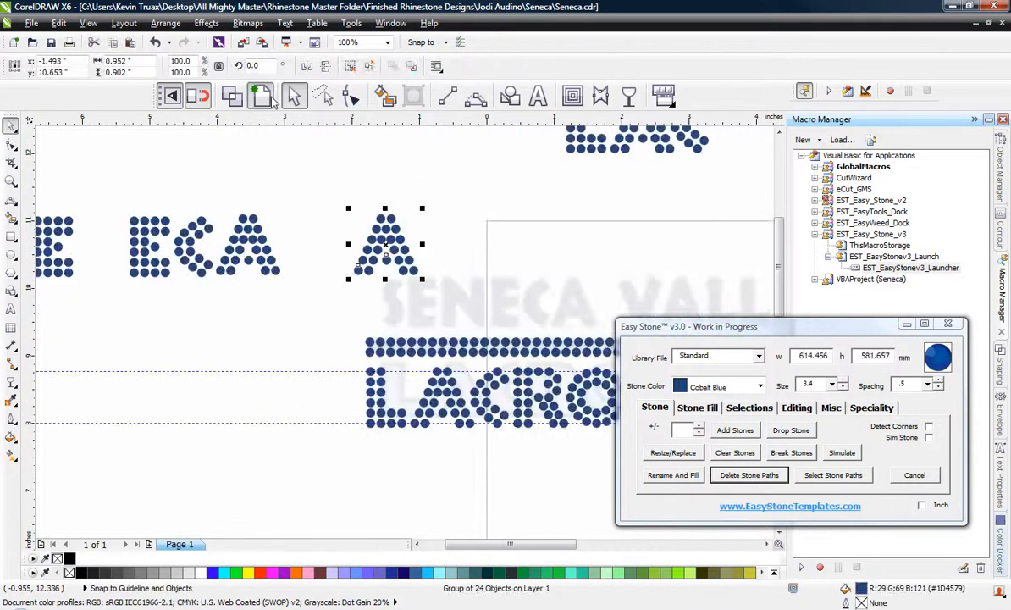
click(325, 66)
click(362, 214)
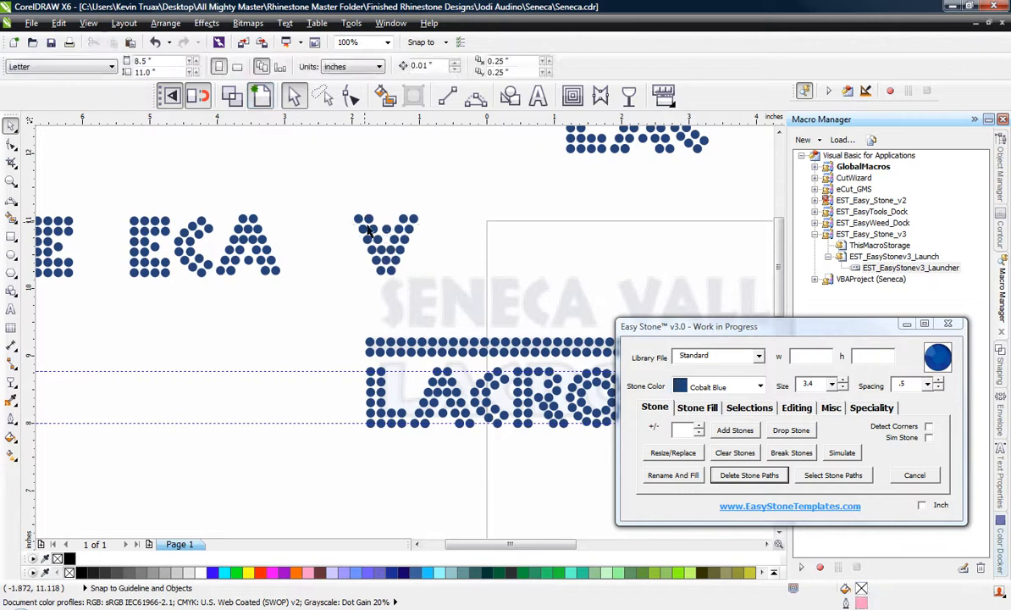
Copy the A from the spare LAC letters beside the V and align their bottoms.
scroll(343, 221, down, 1)
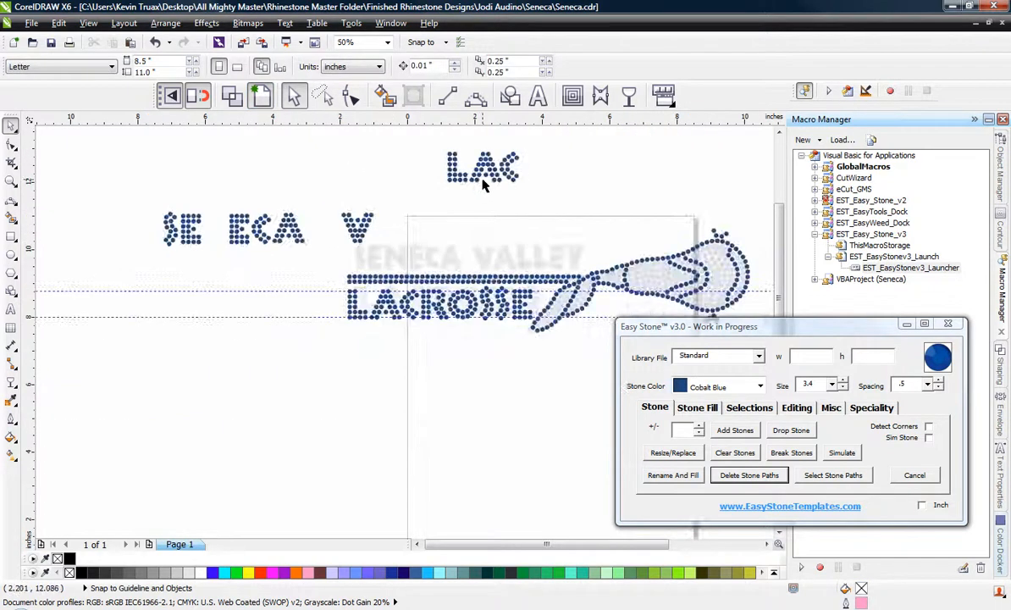
scroll(484, 186, up, 1)
drag(453, 161, 252, 262)
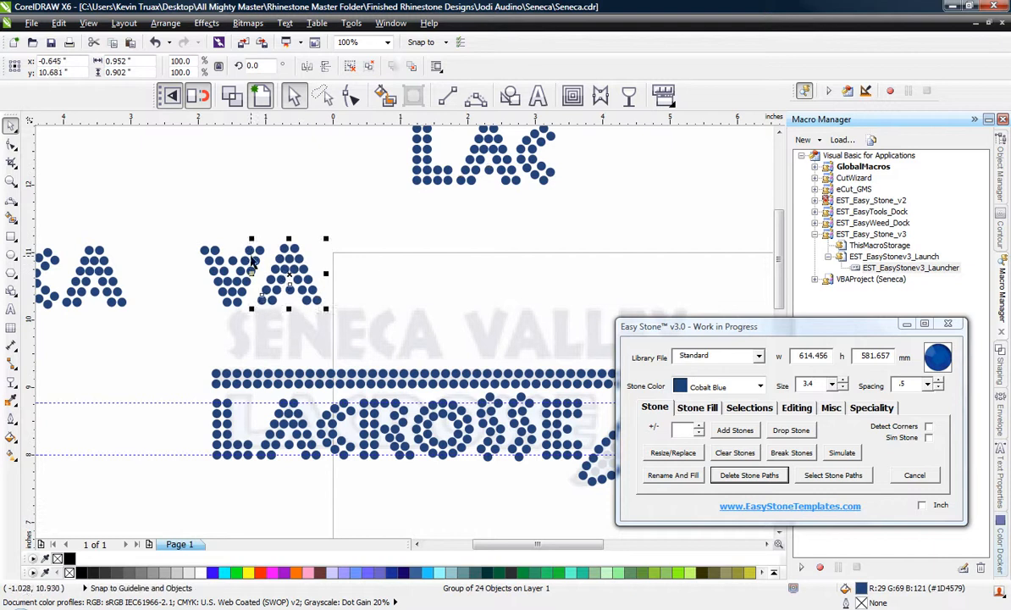
shift+click(252, 259)
key(b)
click(271, 217)
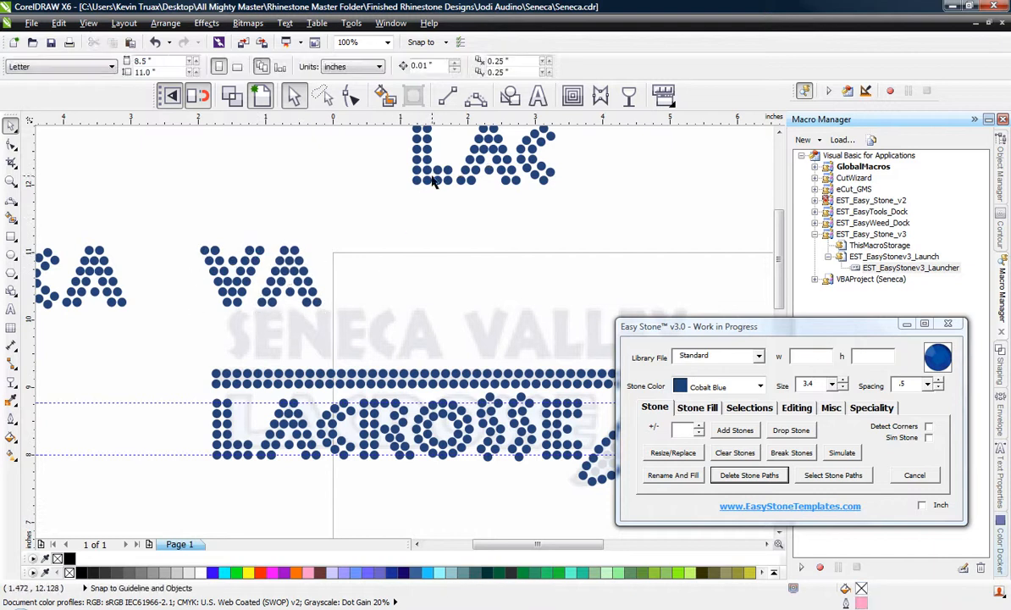
Place two copies of the spare L after VA and line up the four letters along their bottoms.
drag(426, 172, 386, 285)
right_click(385, 285)
drag(158, 225, 458, 349)
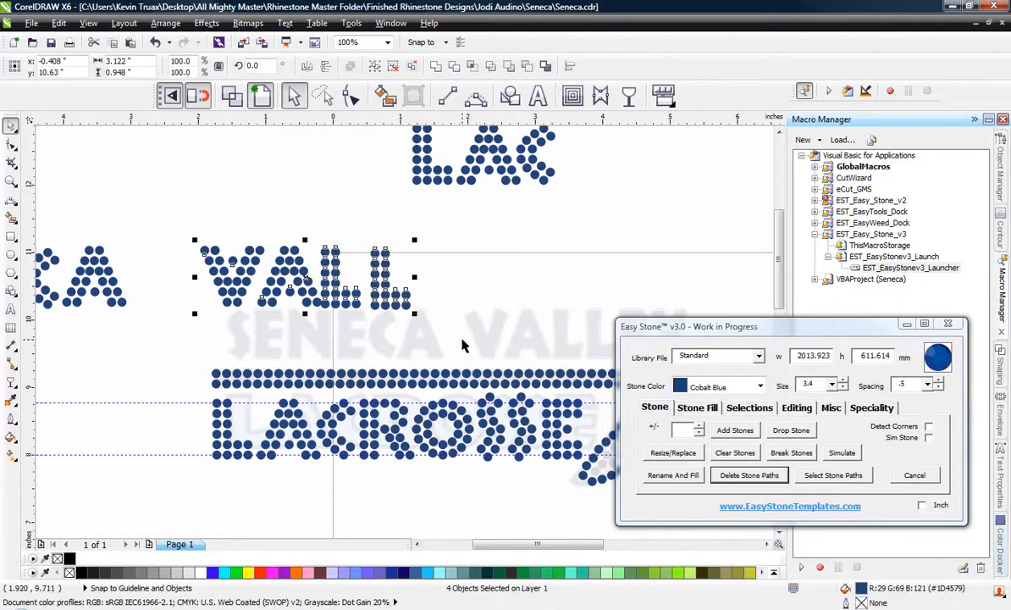
click(374, 221)
Copy an E from the SE ECA letters to the end of VALL.
scroll(424, 218, down, 2)
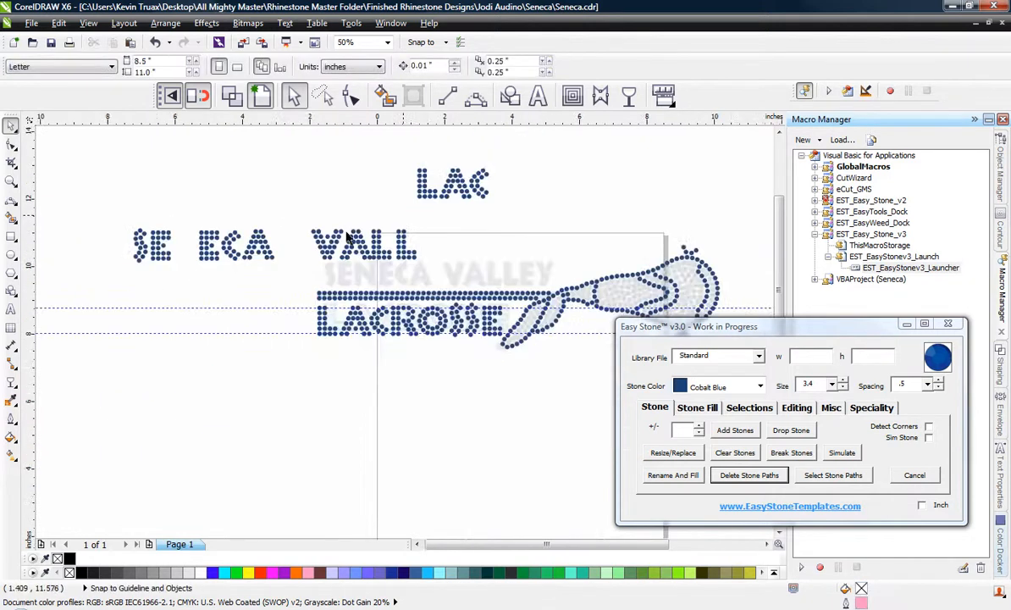
drag(203, 243, 415, 256)
click(407, 255)
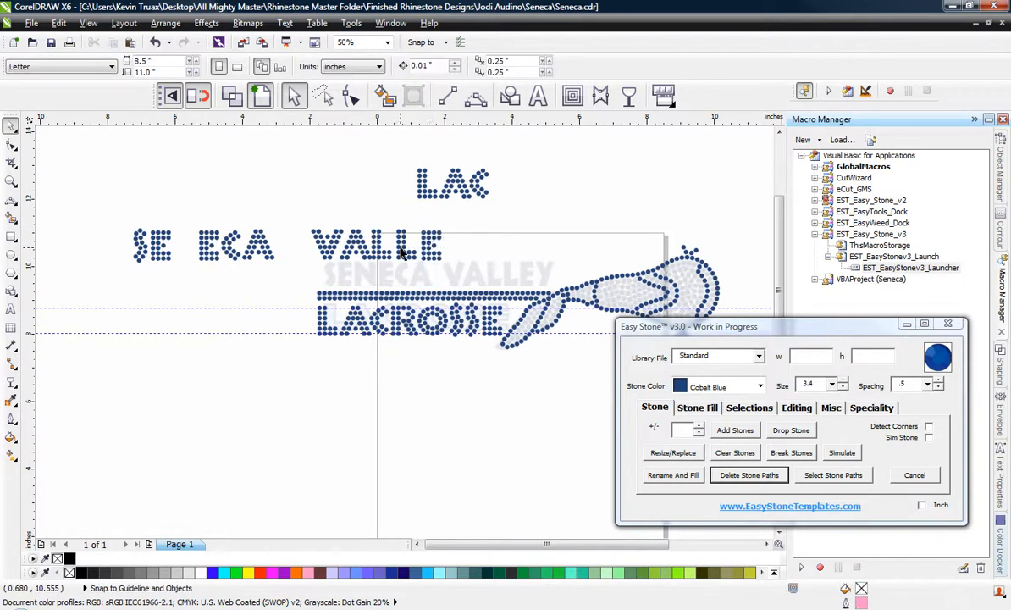
Try shifting the A of VALLE slightly down, and undo the move.
scroll(403, 254, up, 2)
scroll(305, 245, up, 2)
click(333, 252)
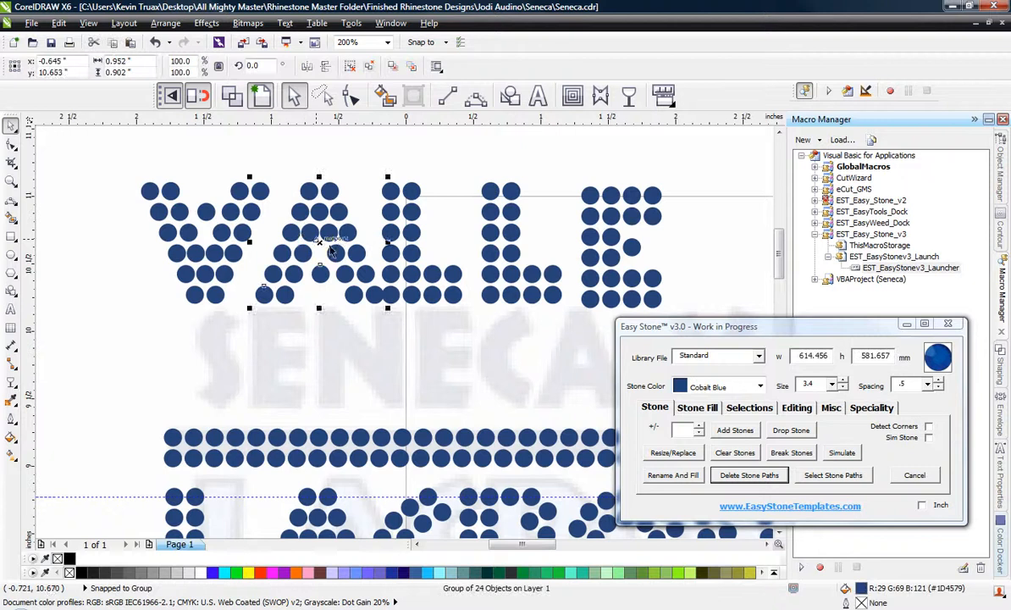
drag(319, 239, 319, 245)
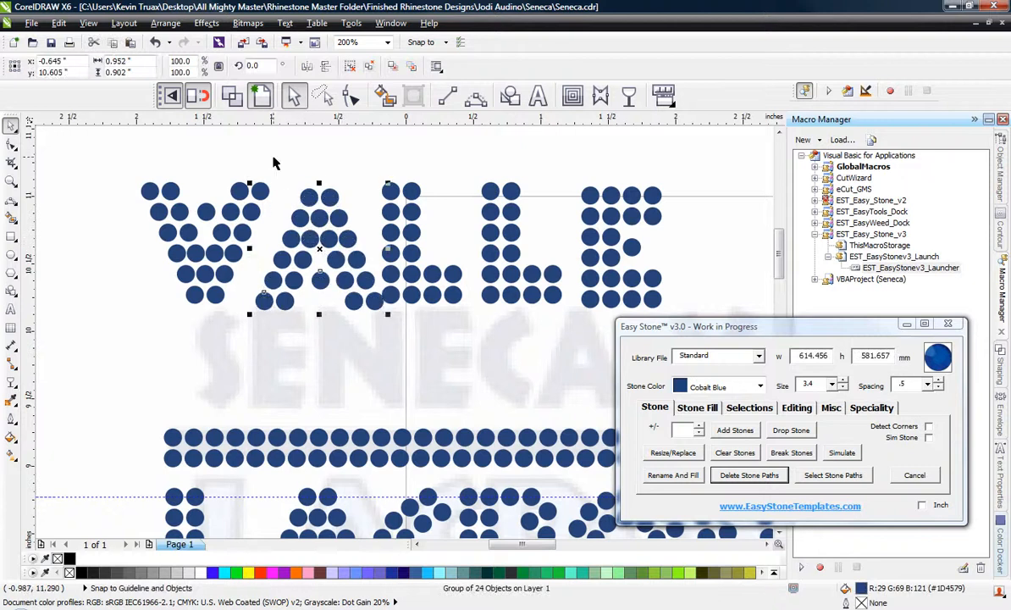
key(ctrl+z)
click(271, 203)
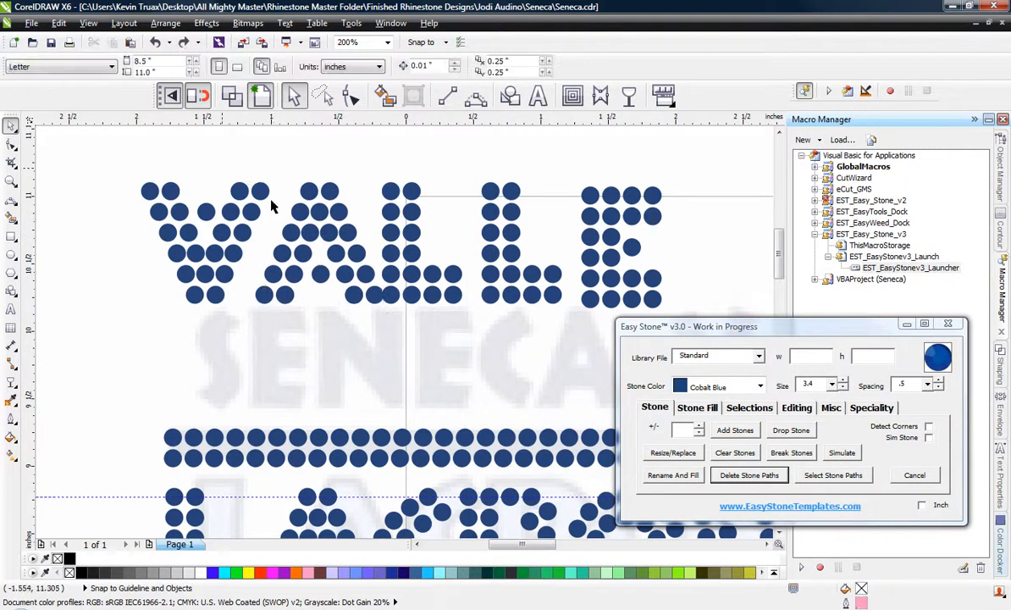
Move the A of VALLE horizontally to the left, closer to the V.
scroll(277, 210, up, 1)
mouse_move(311, 215)
mouse_down()
mouse_move(282, 212)
mouse_move(315, 218)
mouse_up()
scroll(315, 219, down, 1)
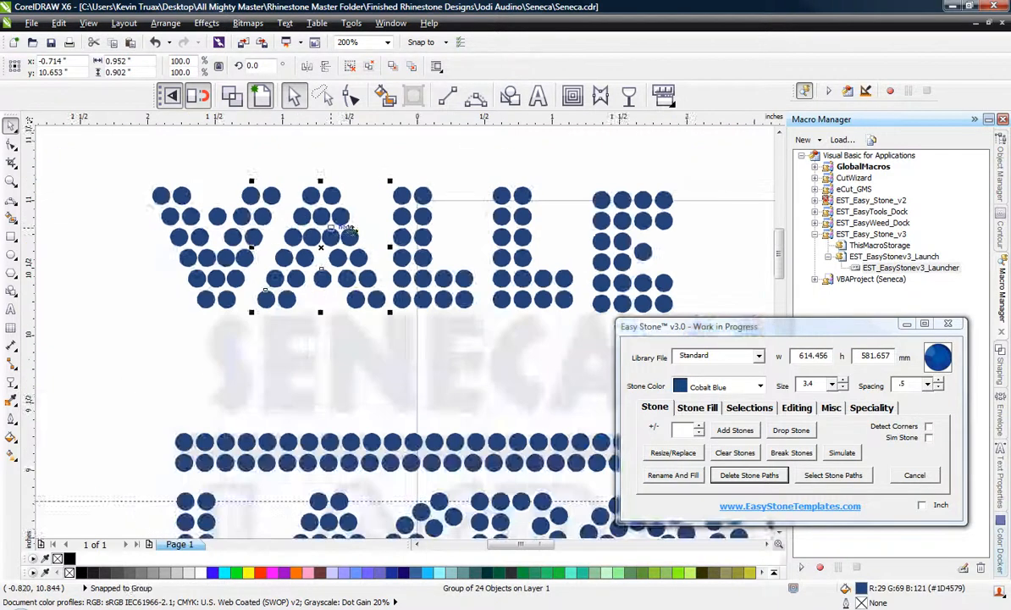
scroll(504, 273, up, 1)
click(363, 263)
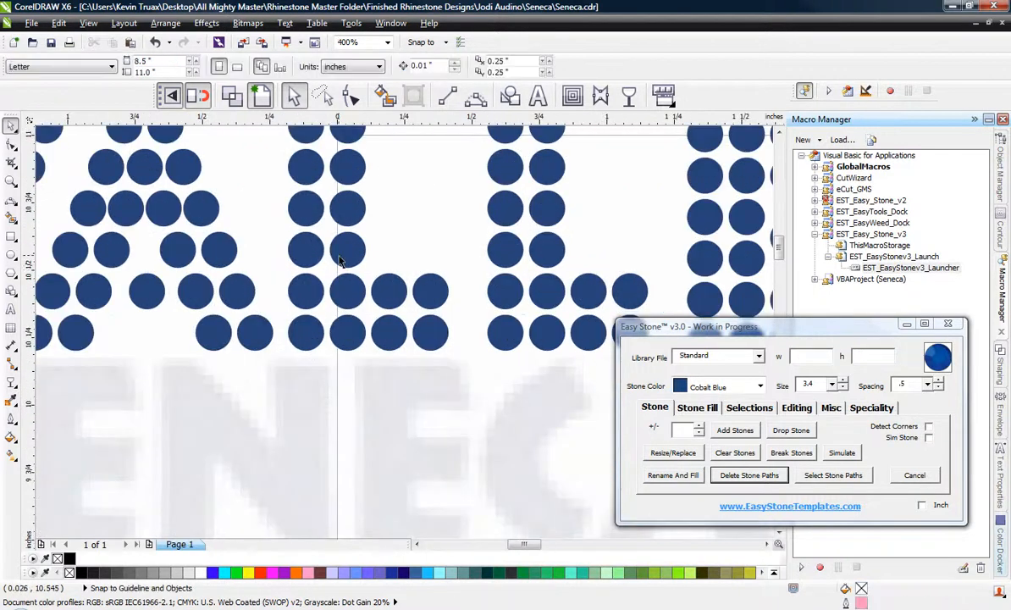
Even out the letter gaps in VALLE by nudging the first L slightly right and the second L and E left.
click(349, 258)
scroll(345, 259, up, 1)
drag(353, 261, 367, 263)
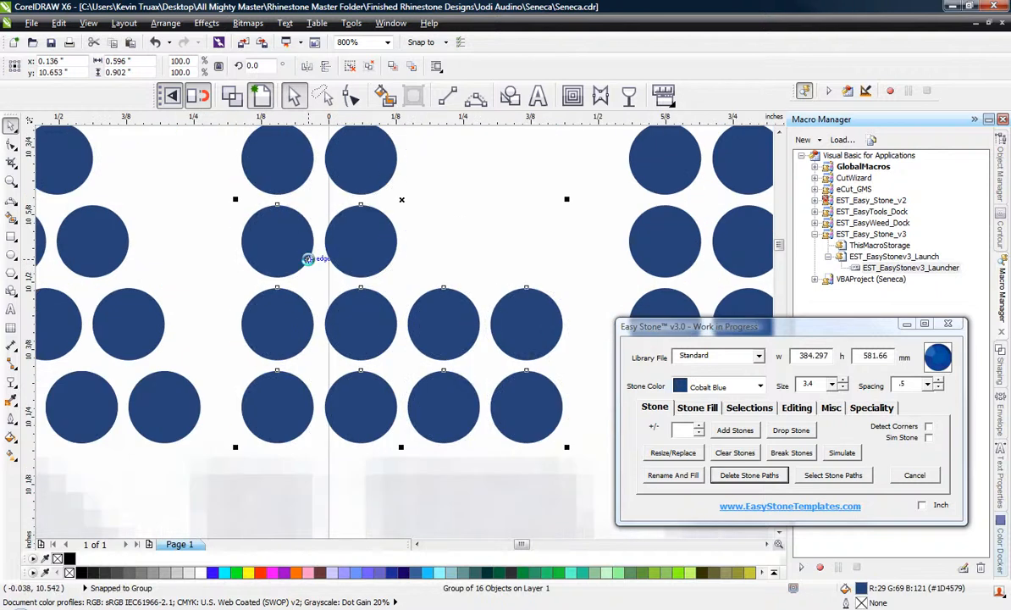
scroll(463, 282, down, 1)
scroll(495, 291, up, 1)
drag(466, 272, 436, 248)
scroll(351, 270, down, 2)
scroll(487, 268, up, 1)
Align the bottom of the E in VALLE with the bottom of the second L.
shift+click(389, 289)
key(b)
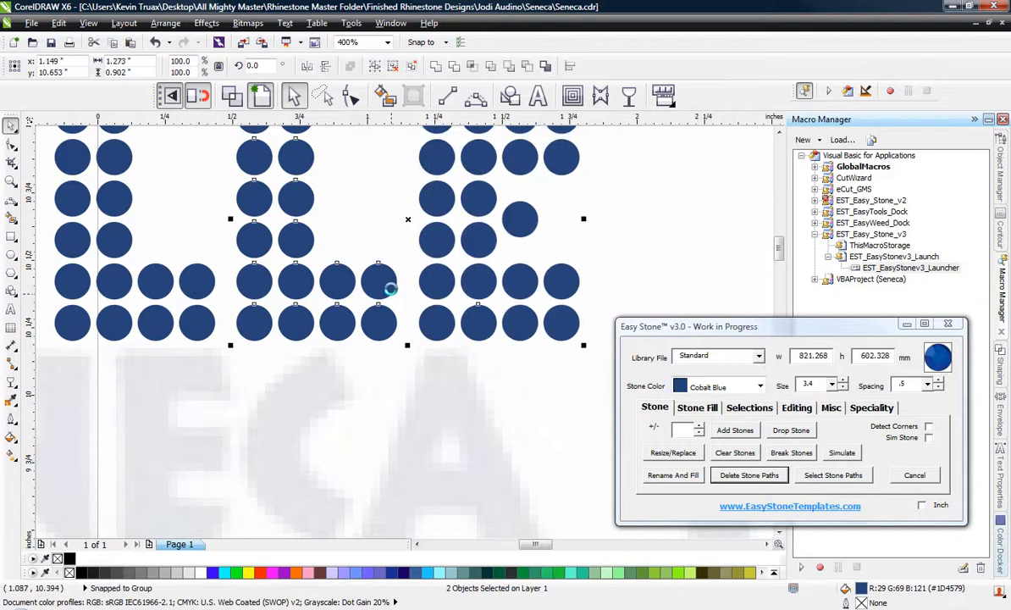
click(372, 239)
scroll(407, 287, down, 1)
scroll(474, 312, down, 1)
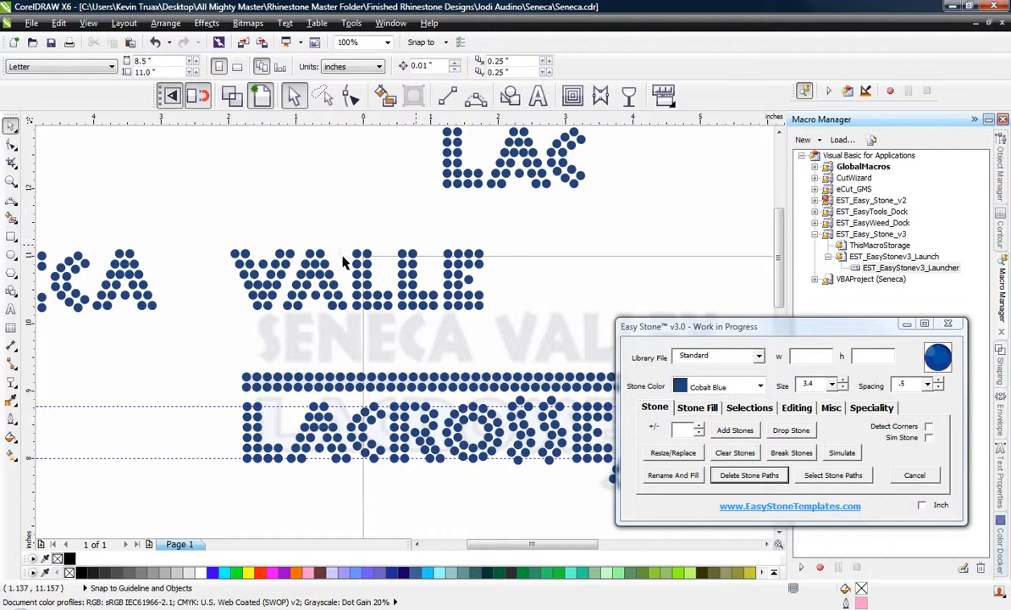
Place a copy of the V from VALLE after the E as the base for the Y.
scroll(303, 242, up, 2)
click(301, 233)
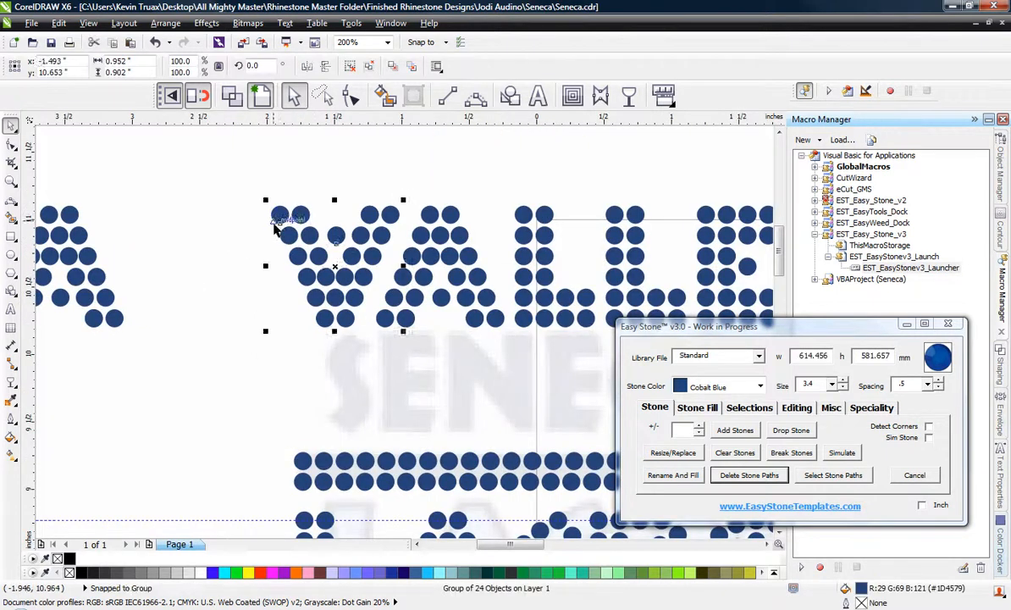
scroll(300, 231, down, 2)
drag(292, 231, 557, 267)
click(240, 205)
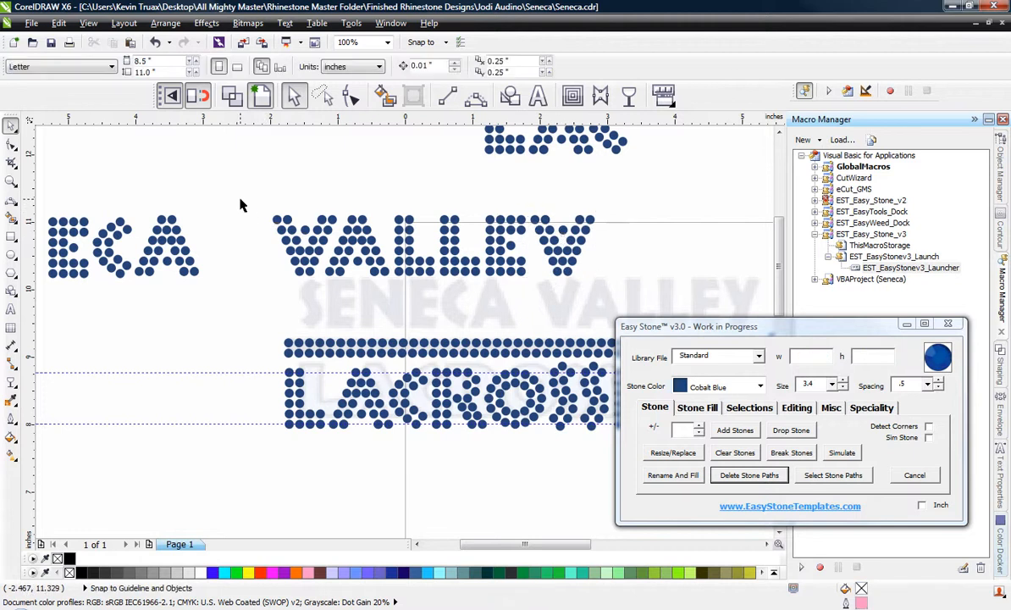
Place a horizontally aligned copy of the first E of SENECA in the gap for the N.
scroll(361, 243, down, 2)
scroll(191, 246, up, 2)
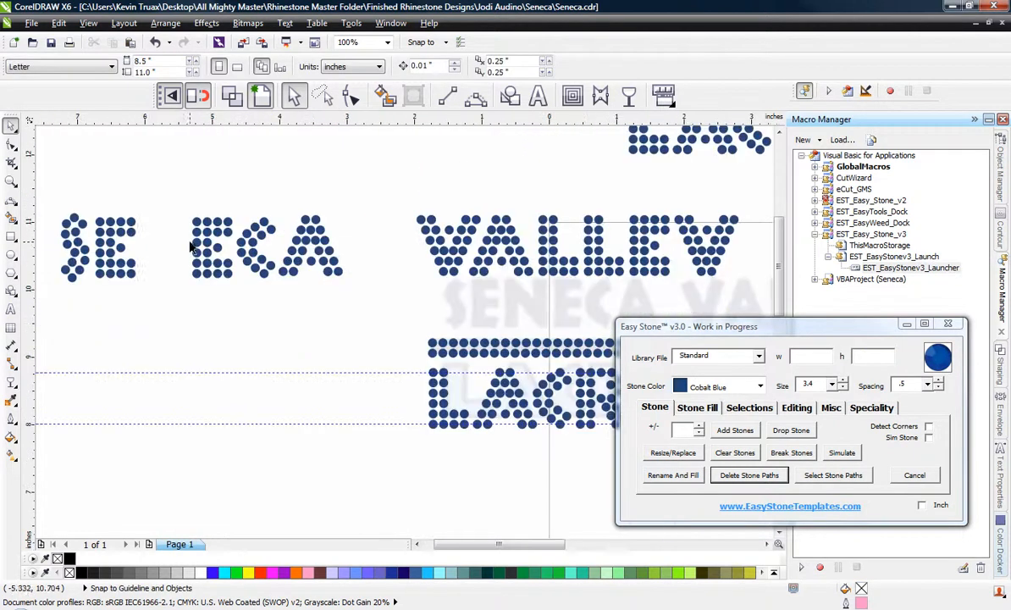
click(115, 225)
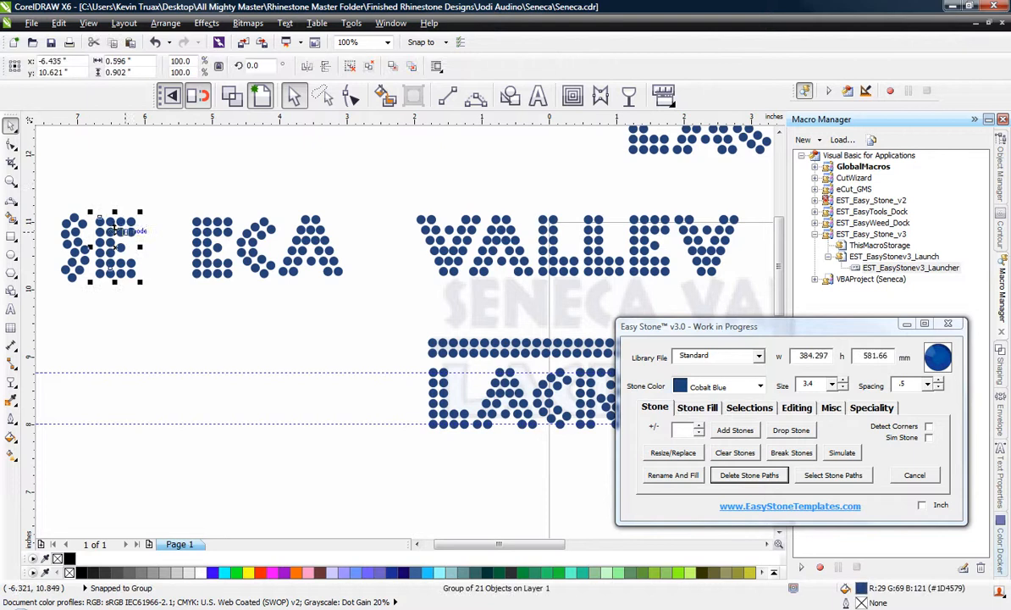
scroll(140, 244, up, 1)
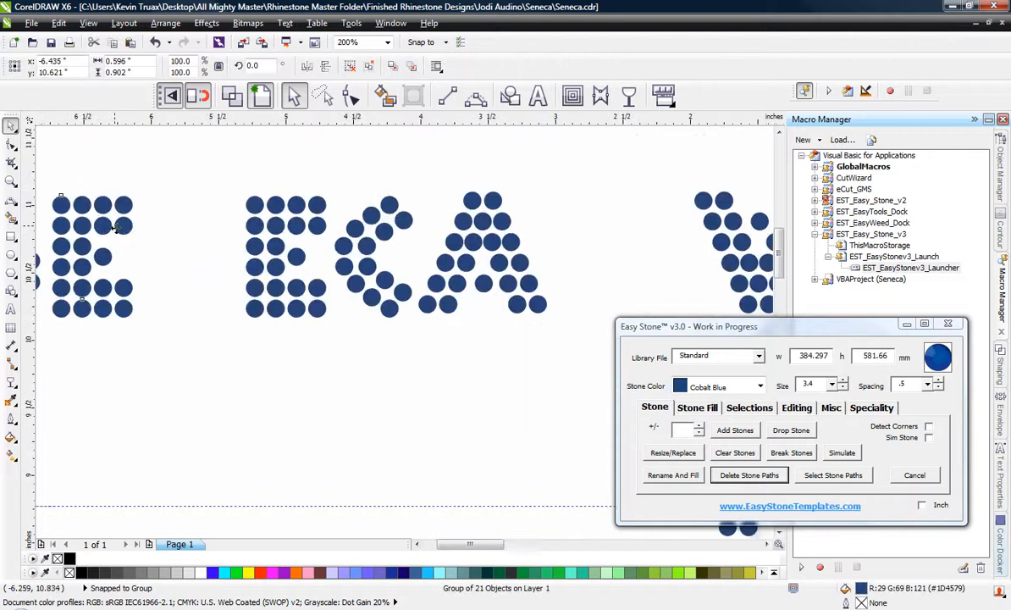
drag(117, 231, 216, 234)
right_click(216, 234)
scroll(305, 238, down, 1)
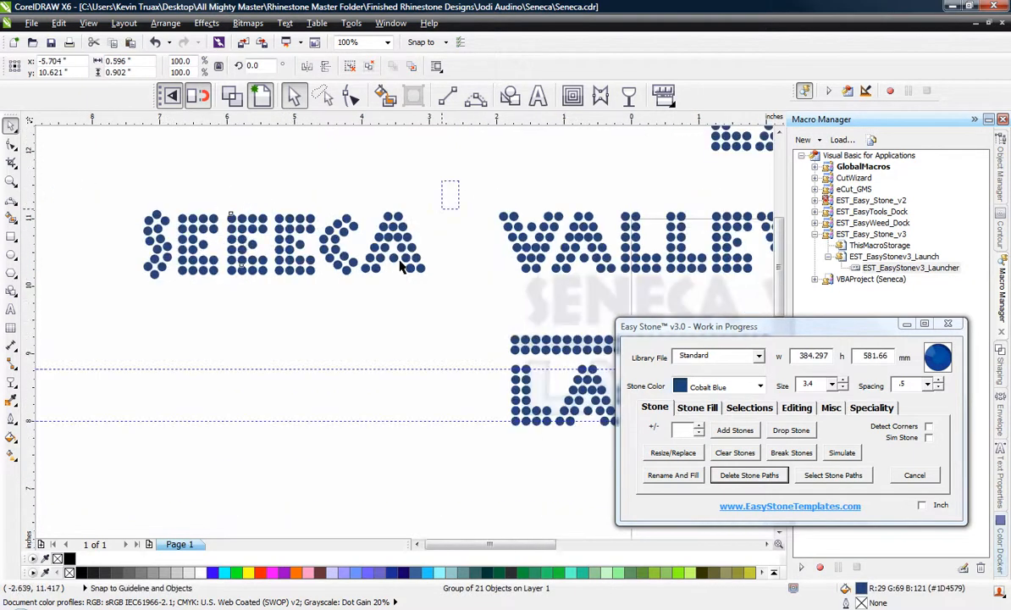
Move the E, C and A after the gap in SENECA together to the right to make room for the N.
drag(459, 181, 271, 300)
scroll(326, 233, up, 1)
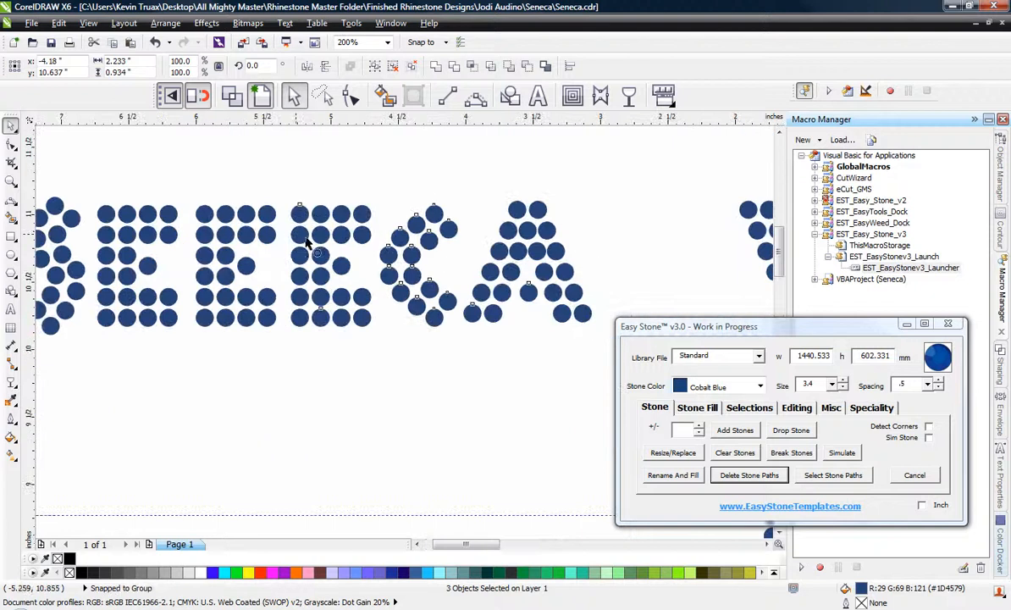
drag(306, 239, 349, 238)
click(225, 152)
Ungroup the copied E and remove its arm stones, keeping the two full columns as the N's first stem.
click(225, 217)
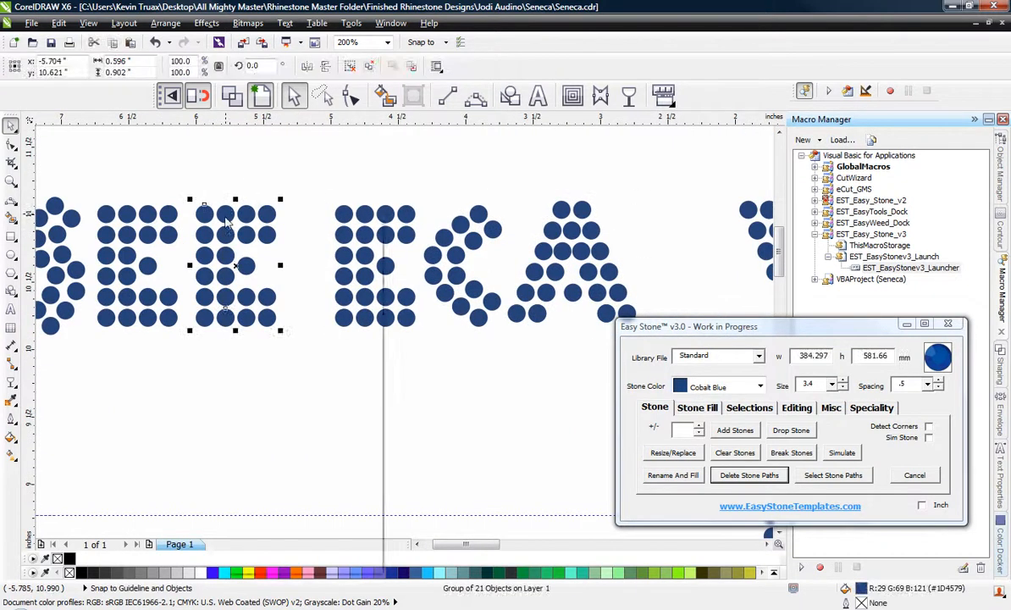
right_click(225, 217)
click(291, 277)
click(300, 171)
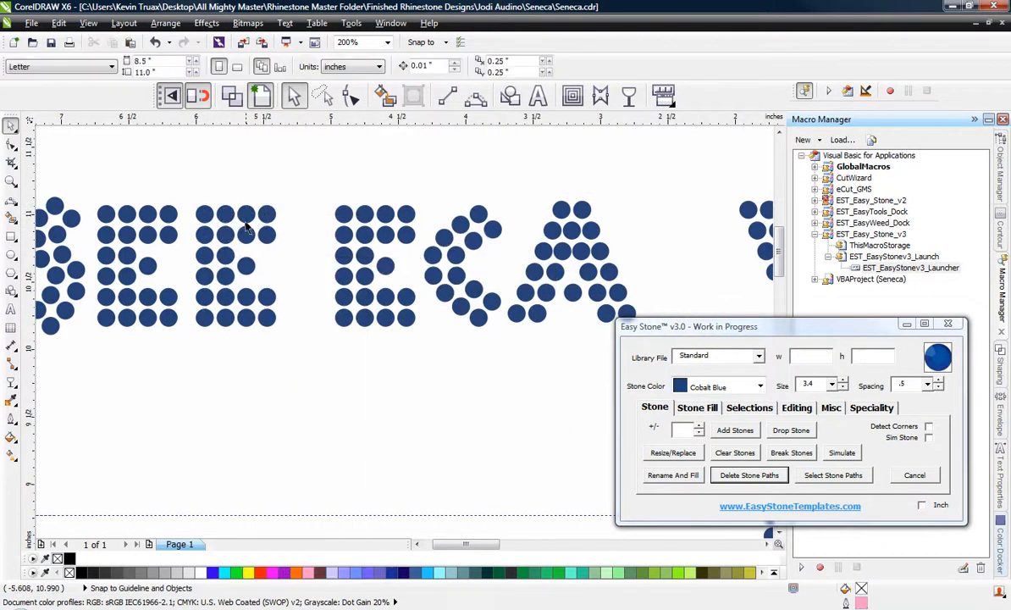
scroll(285, 240, up, 1)
drag(265, 319, 286, 447)
click(235, 347)
Copy the two-column stem horizontally to the right as the N's second stem.
scroll(190, 227, up, 1)
drag(261, 308, 426, 308)
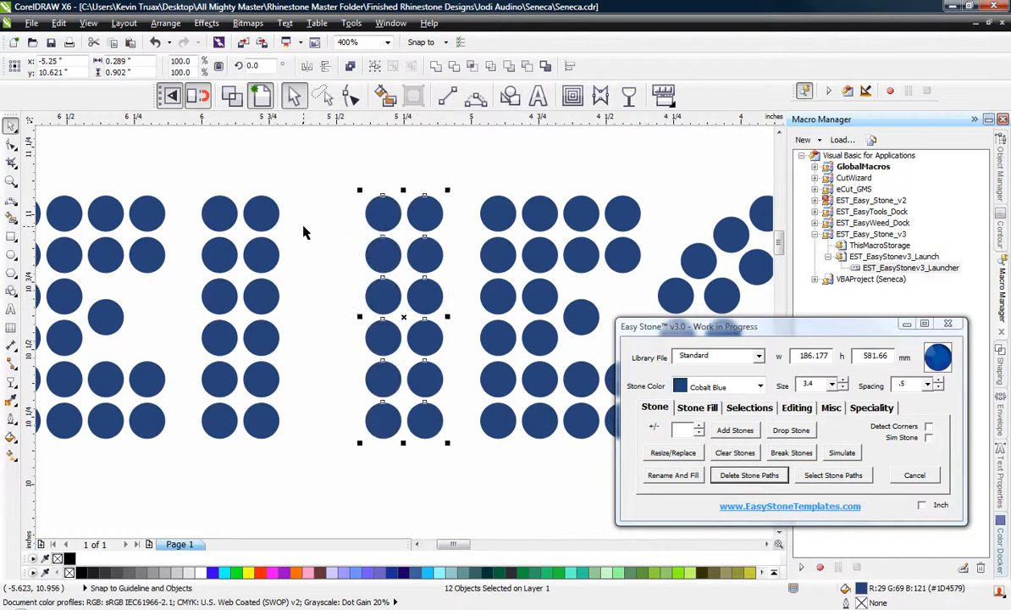
click(301, 241)
Build the N's diagonal from four single stones stepping down from the first stem toward the second.
scroll(301, 240, up, 1)
drag(238, 265, 327, 330)
scroll(323, 380, down, 1)
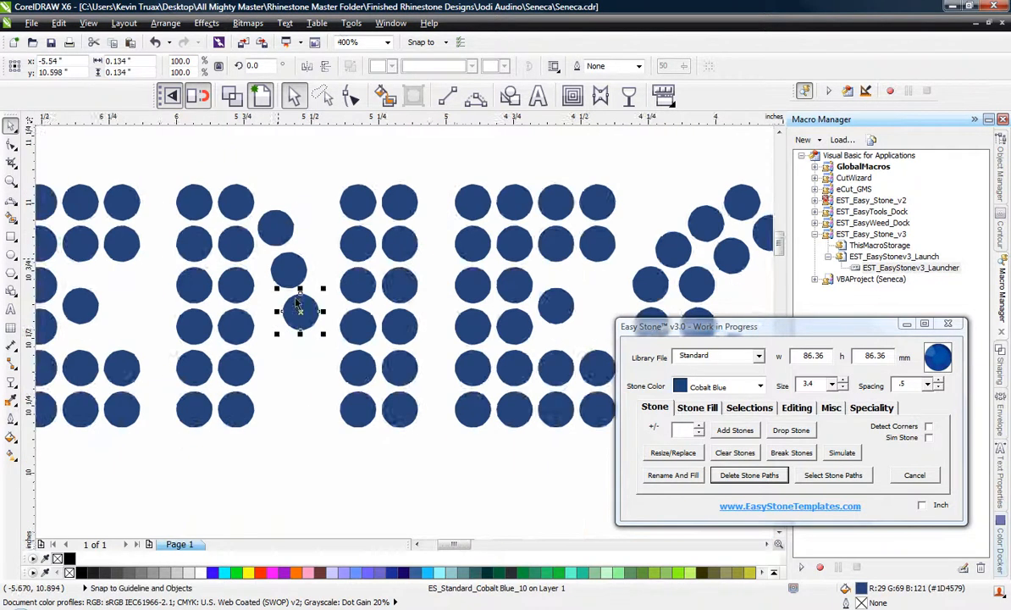
scroll(306, 347, up, 1)
drag(295, 297, 313, 377)
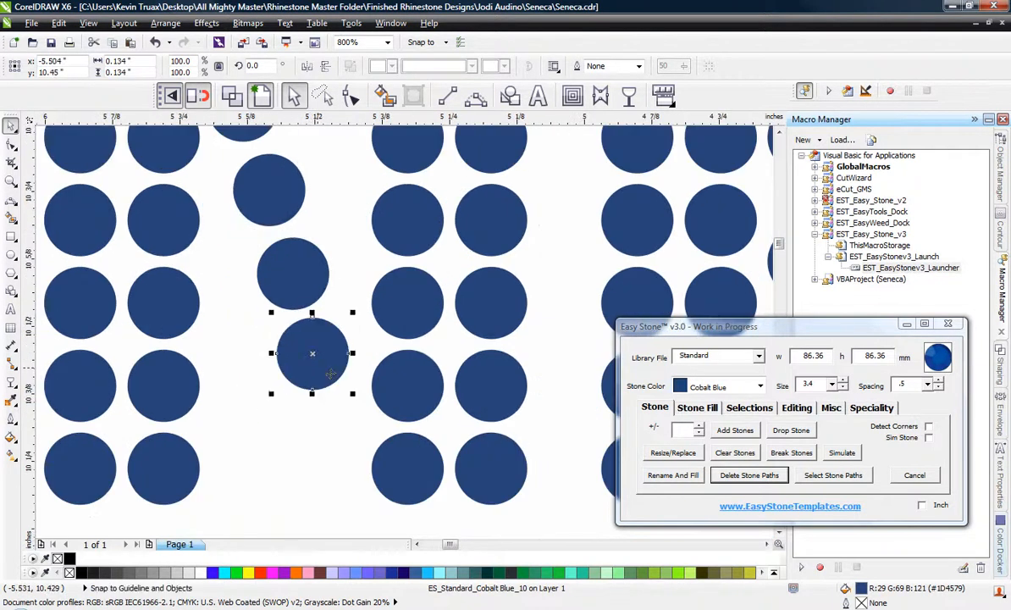
scroll(330, 377, down, 1)
click(328, 424)
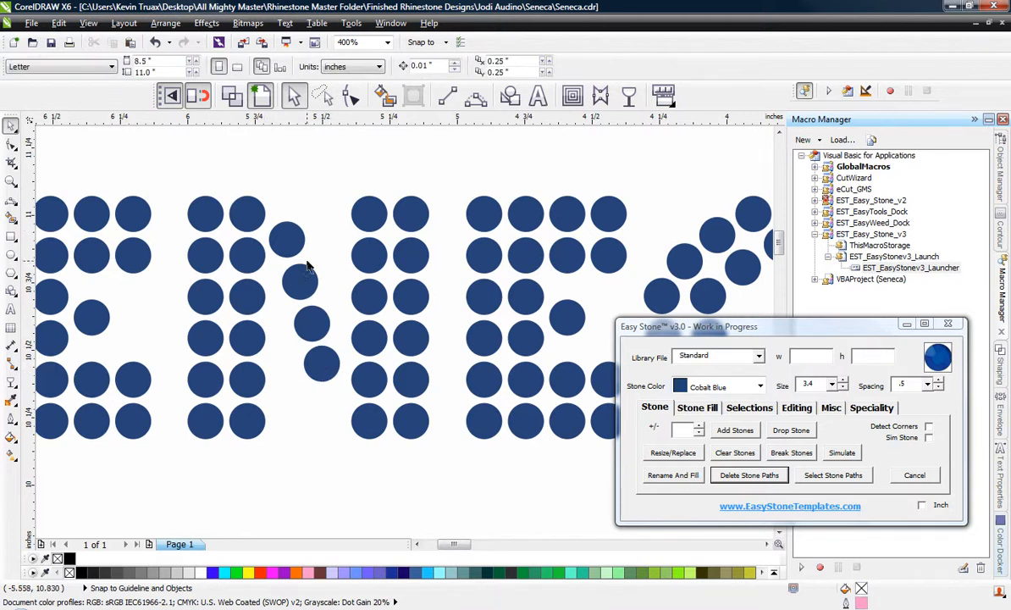
Even out the four diagonal stones of the N with Re-Space.
click(288, 242)
shift+click(299, 282)
shift+click(312, 323)
shift+click(322, 364)
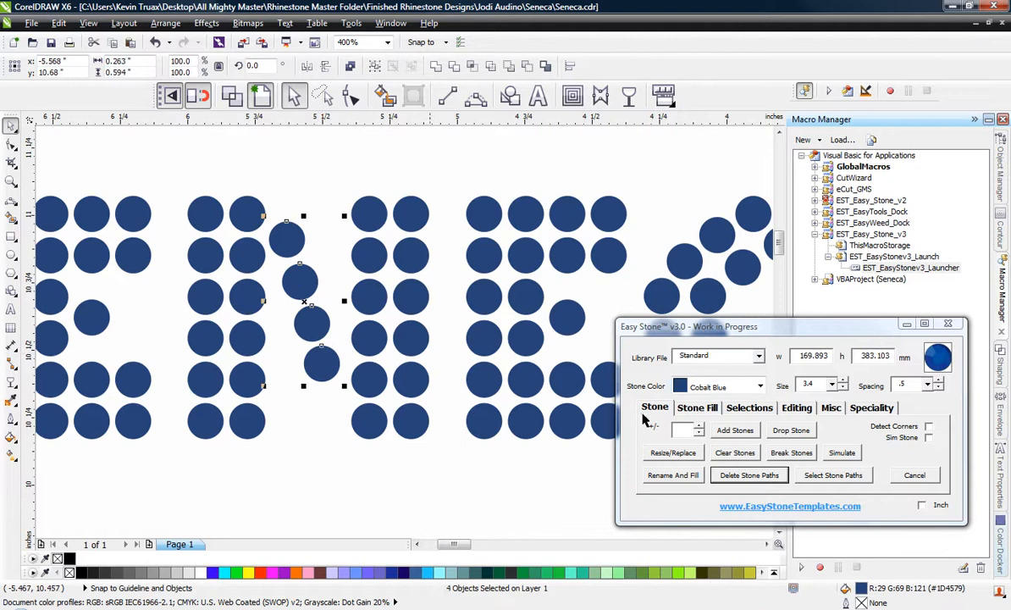
click(794, 407)
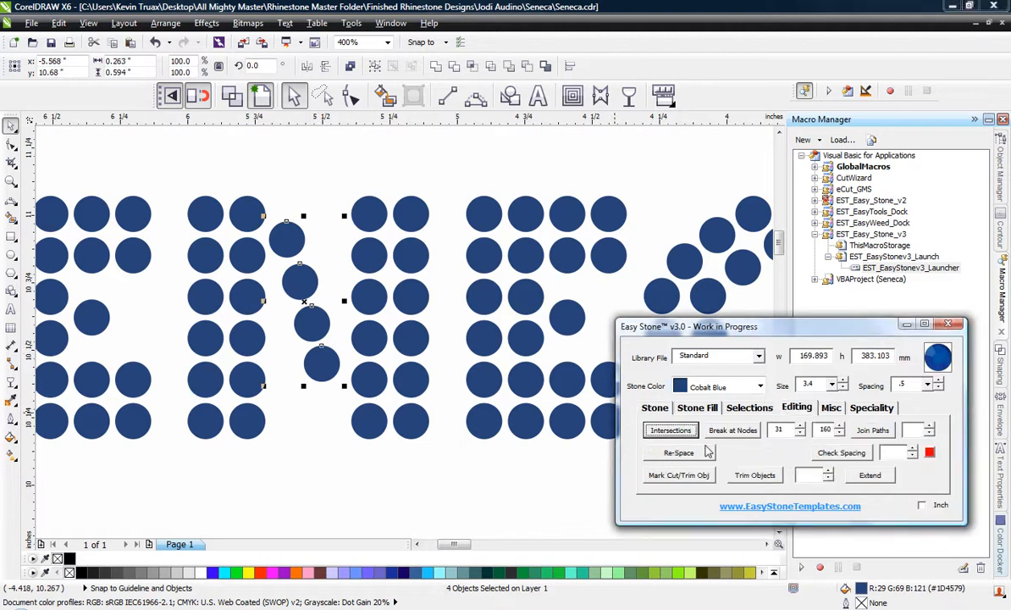
click(706, 452)
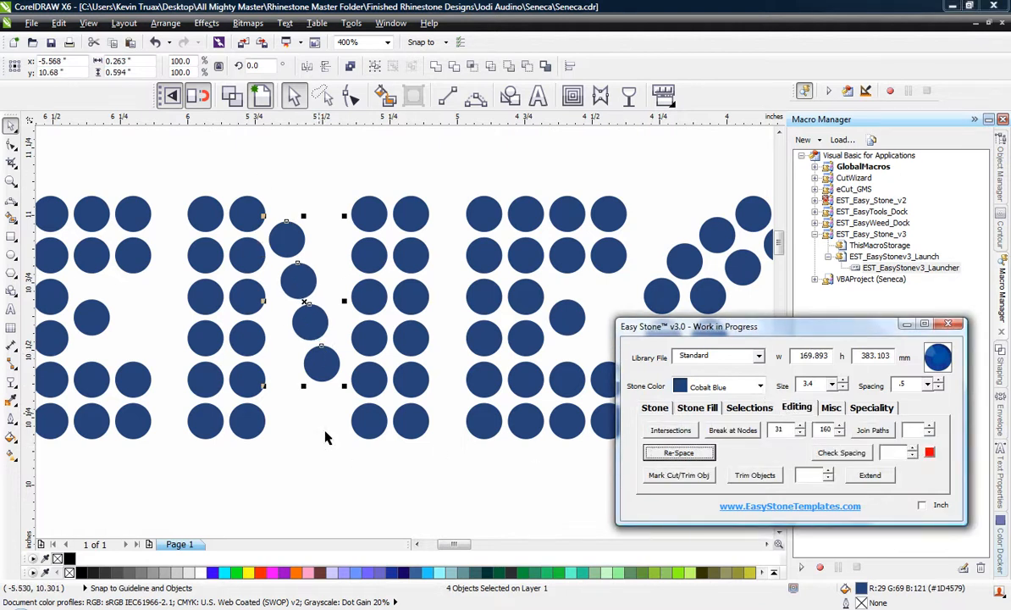
Move the N's second stem slightly left, closer to the diagonal stones.
drag(345, 165, 415, 481)
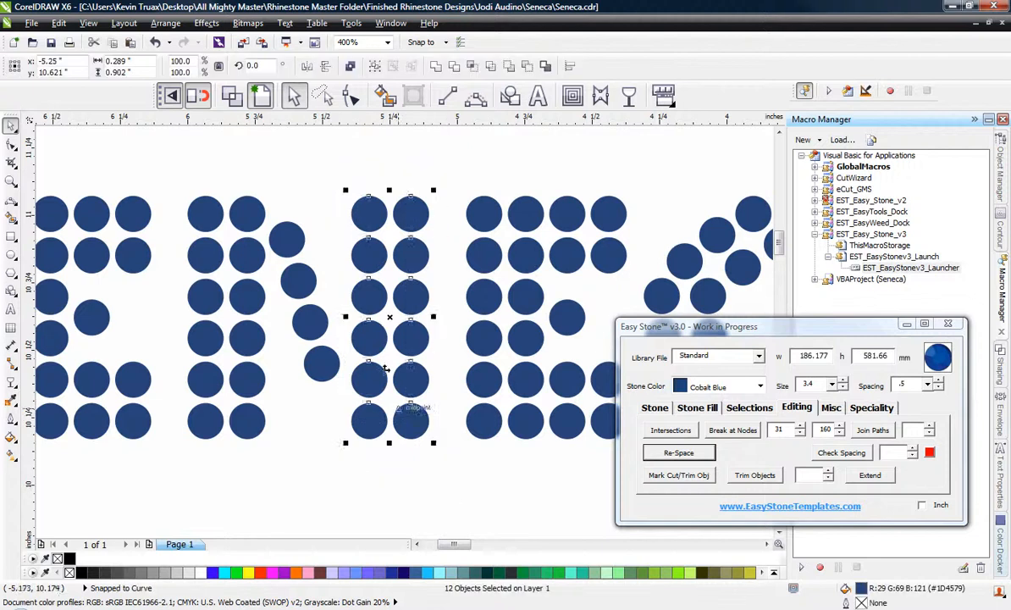
scroll(366, 385, up, 1)
drag(343, 388, 329, 388)
scroll(343, 413, down, 1)
click(305, 423)
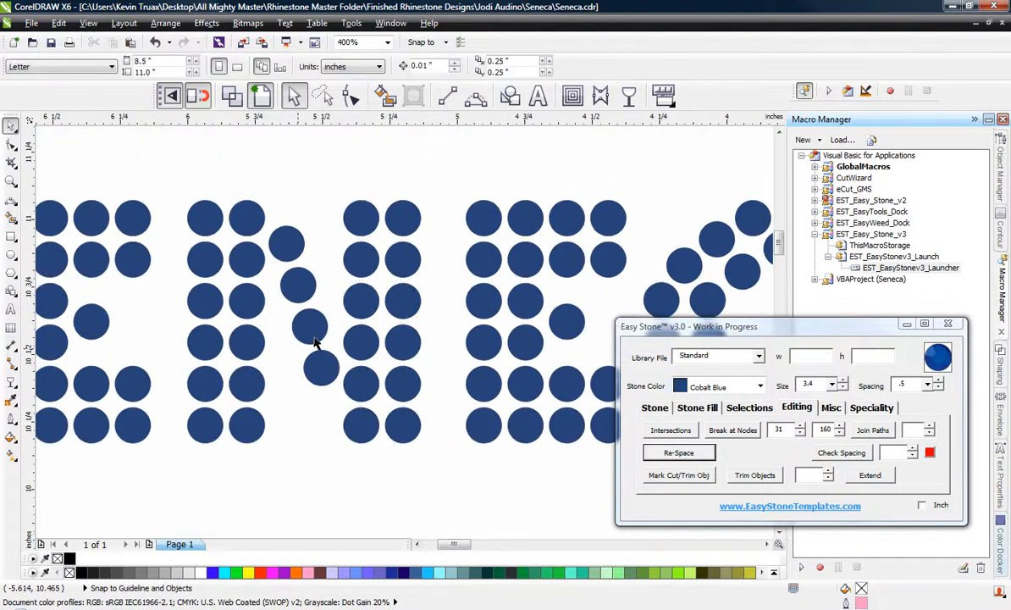
Move the second E of SENECA horizontally left, closer to the N.
scroll(316, 338, down, 1)
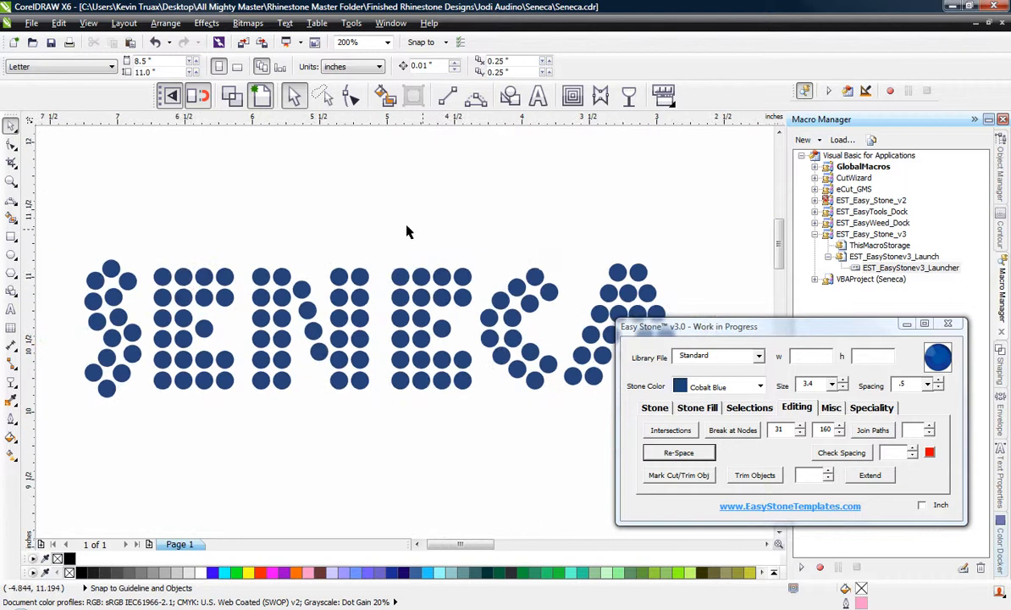
drag(383, 219, 474, 428)
scroll(398, 337, up, 2)
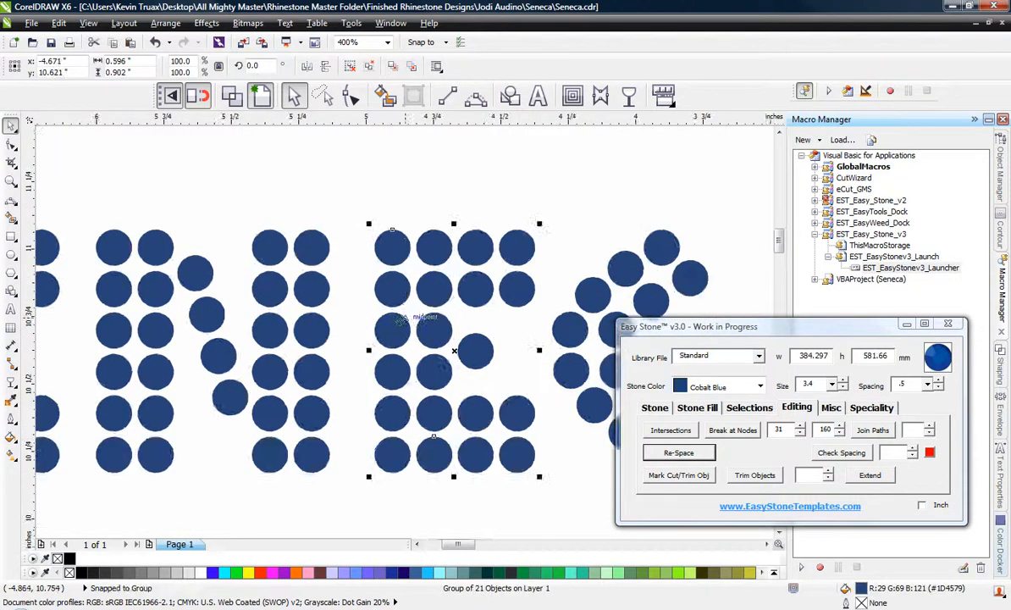
drag(398, 339, 370, 339)
scroll(81, 189, down, 1)
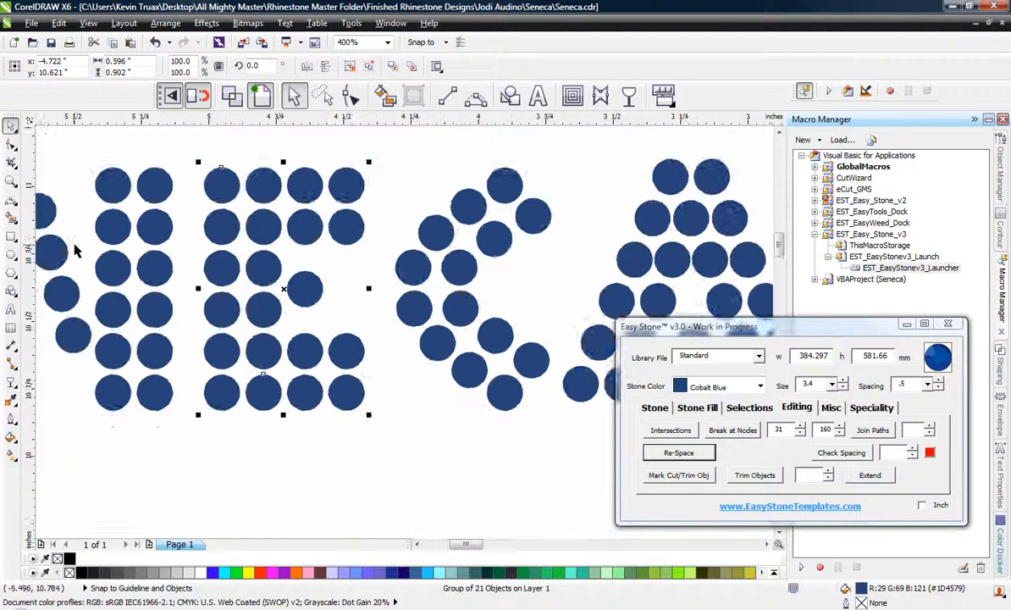
Move the C and the A of SENECA left to match the other letter gaps.
scroll(218, 292, down, 1)
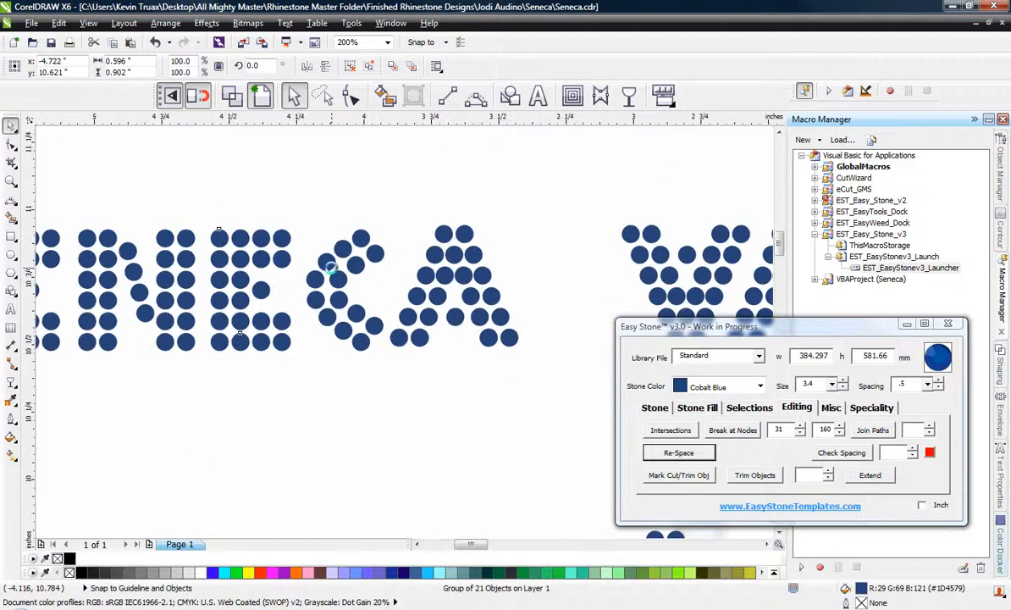
scroll(323, 267, up, 1)
click(309, 259)
scroll(318, 261, up, 1)
drag(323, 265, 269, 257)
scroll(270, 257, down, 1)
click(480, 276)
drag(480, 275, 463, 277)
scroll(398, 258, down, 1)
click(337, 212)
scroll(337, 212, down, 1)
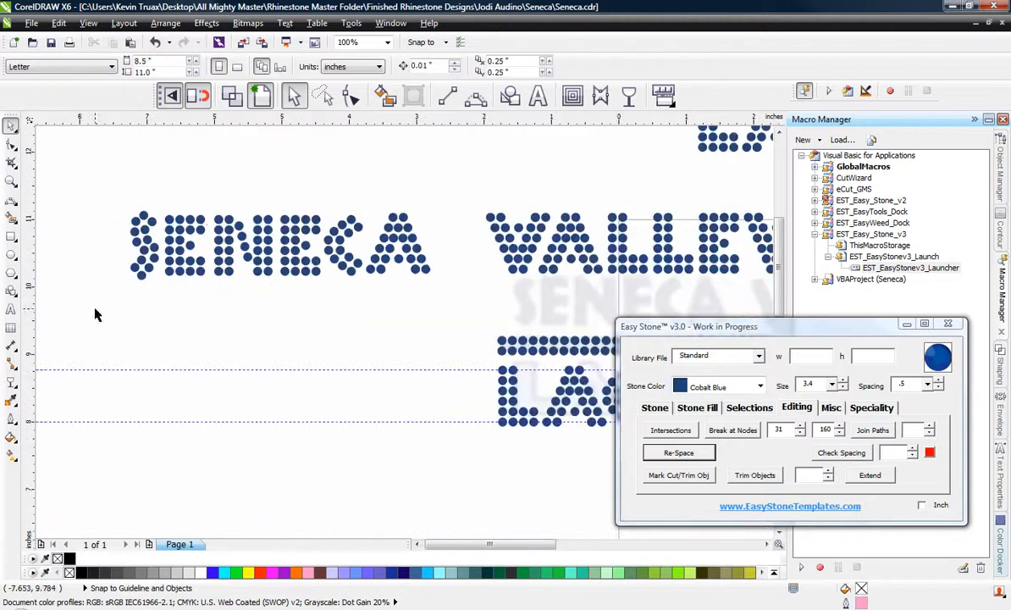
Ungroup the copied V at the end of VALLEY into single stones.
scroll(216, 230, down, 1)
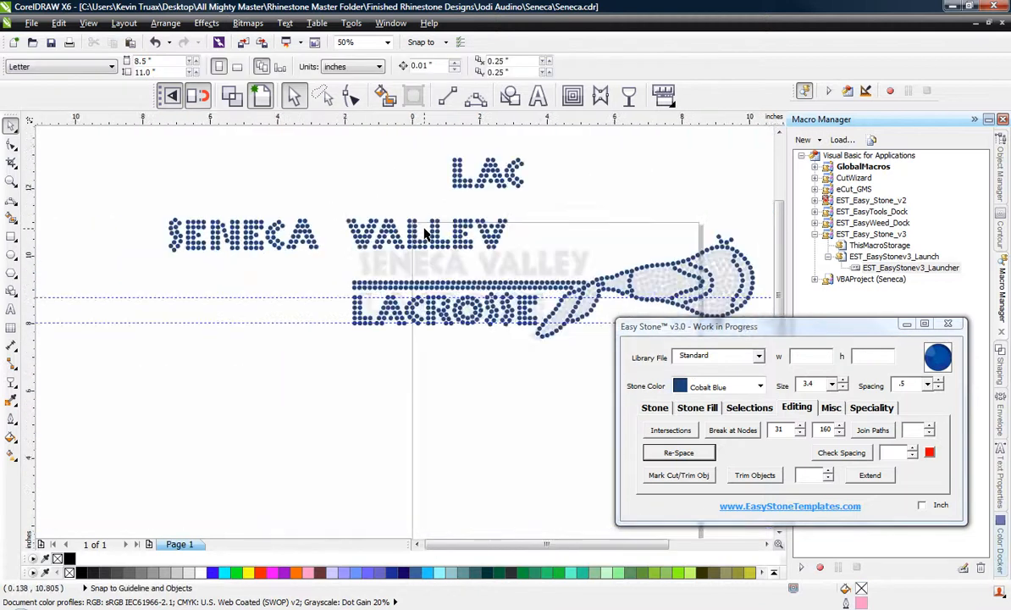
scroll(426, 234, up, 1)
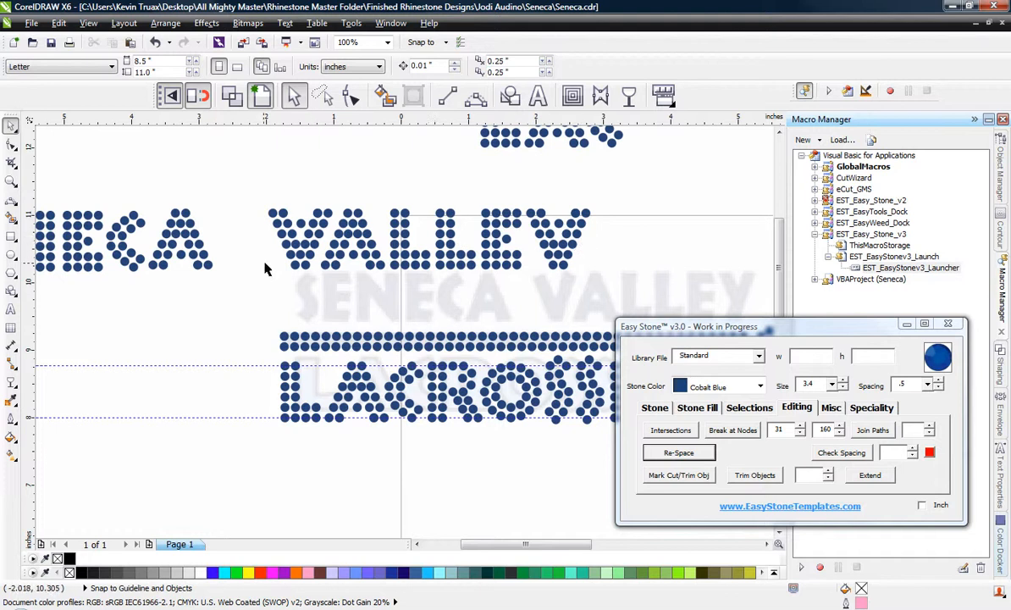
click(562, 250)
right_click(564, 250)
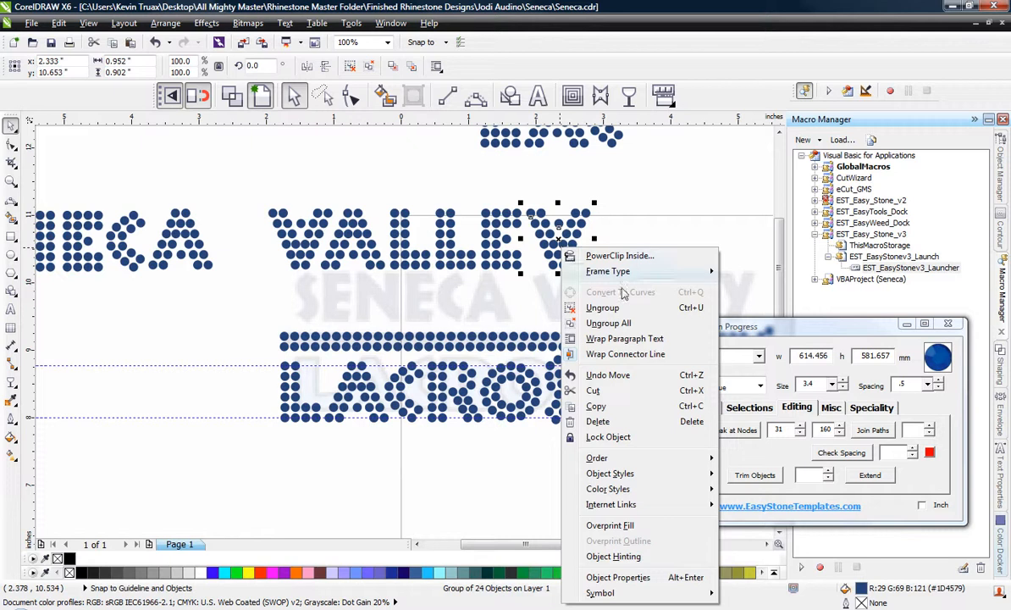
click(603, 308)
click(523, 222)
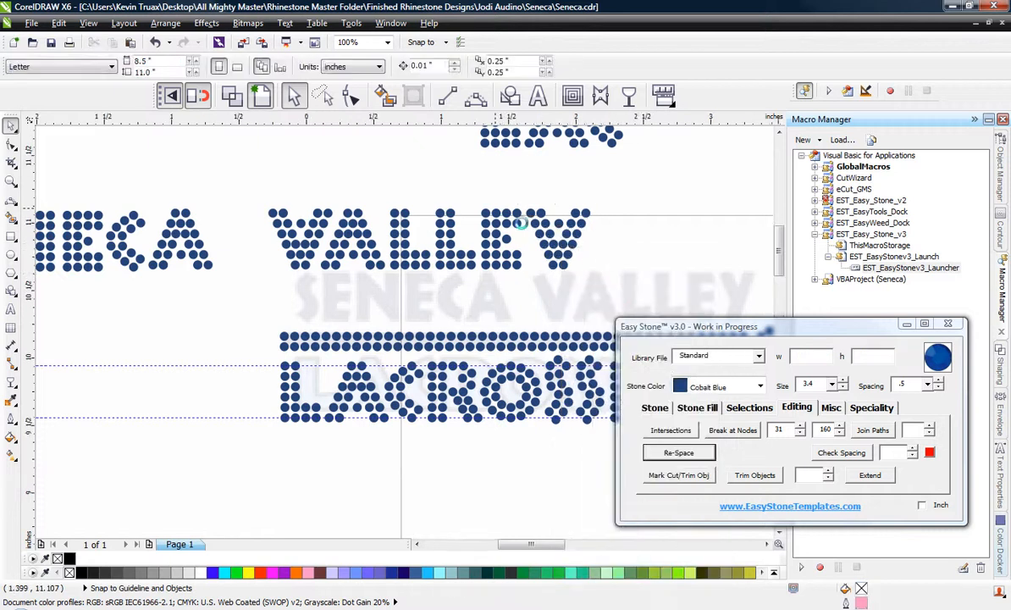
Delete the copied V's upper inner stone and the three lower stones of its left arm to shape a Y.
scroll(522, 222, up, 1)
scroll(319, 207, down, 1)
scroll(488, 236, up, 1)
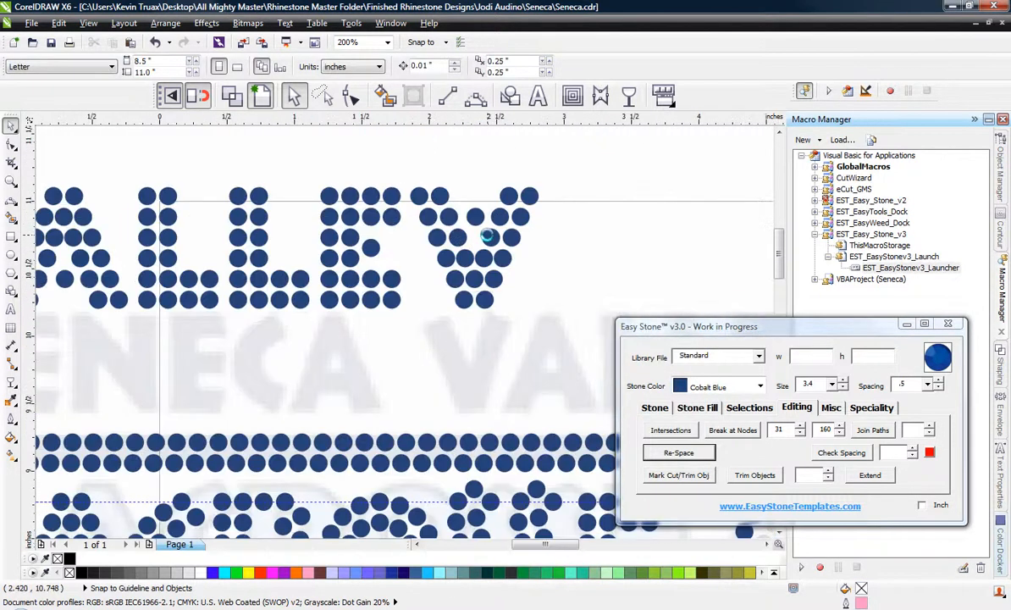
scroll(489, 236, up, 1)
click(413, 198)
click(475, 200)
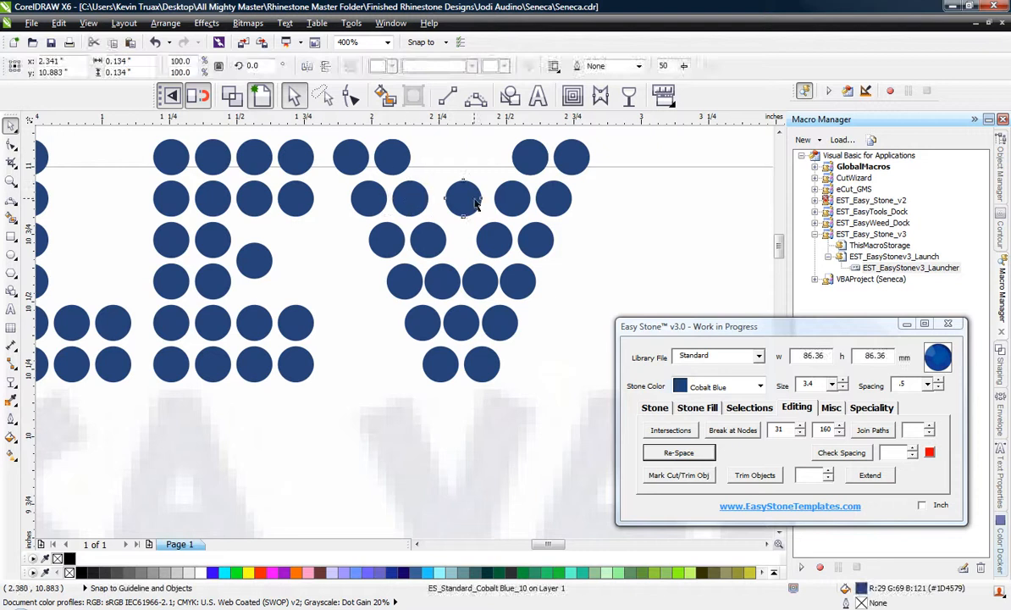
key(Delete)
click(440, 290)
key(Delete)
click(429, 320)
key(Delete)
click(415, 278)
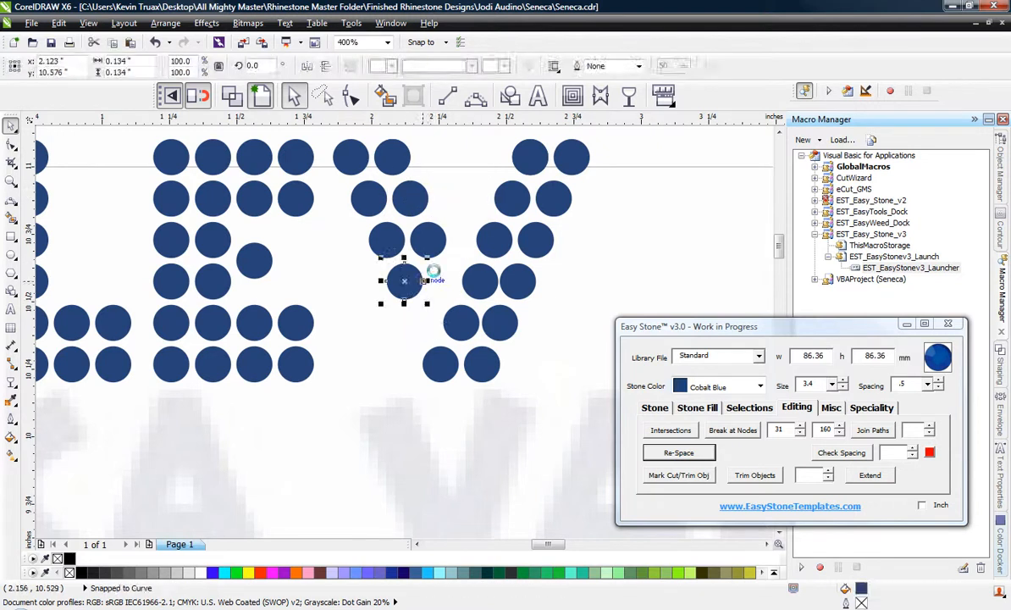
key(Delete)
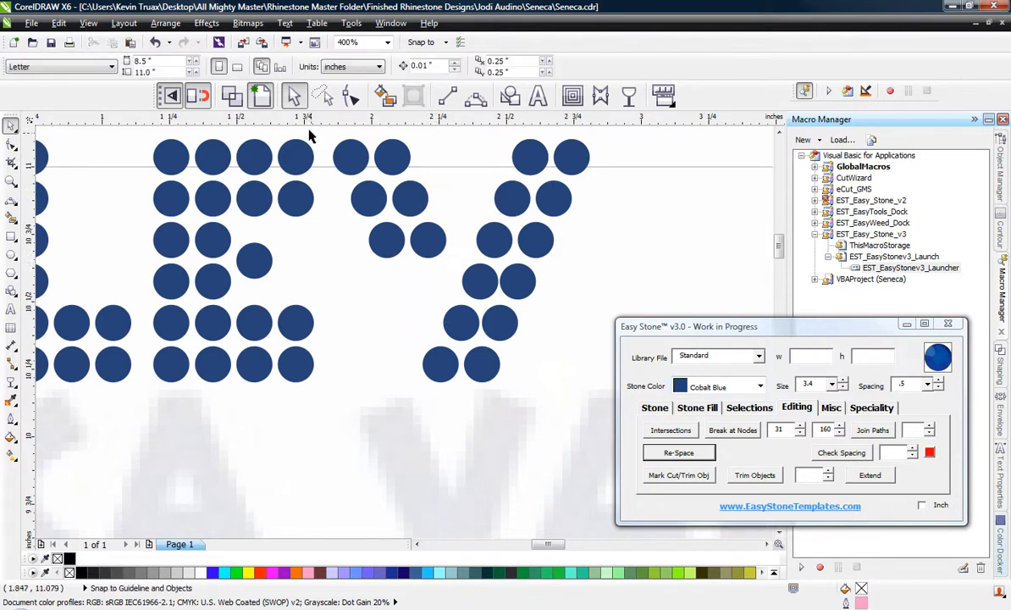
Try moving the Y's upper-left arm stones right toward the long diagonal, and undo the changes.
drag(428, 241, 532, 238)
scroll(431, 237, up, 1)
scroll(444, 243, down, 1)
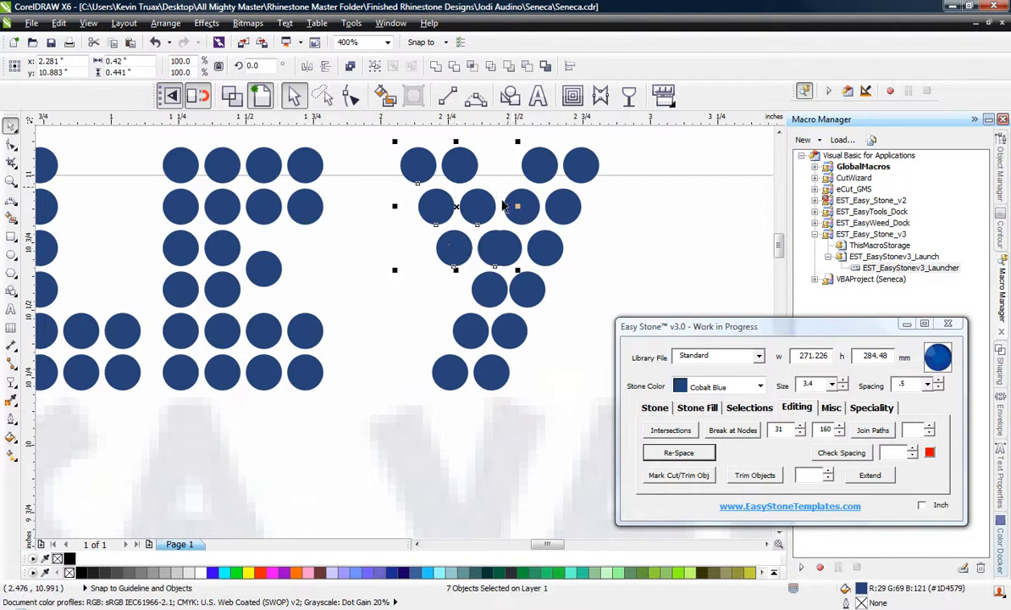
scroll(502, 206, up, 1)
click(490, 278)
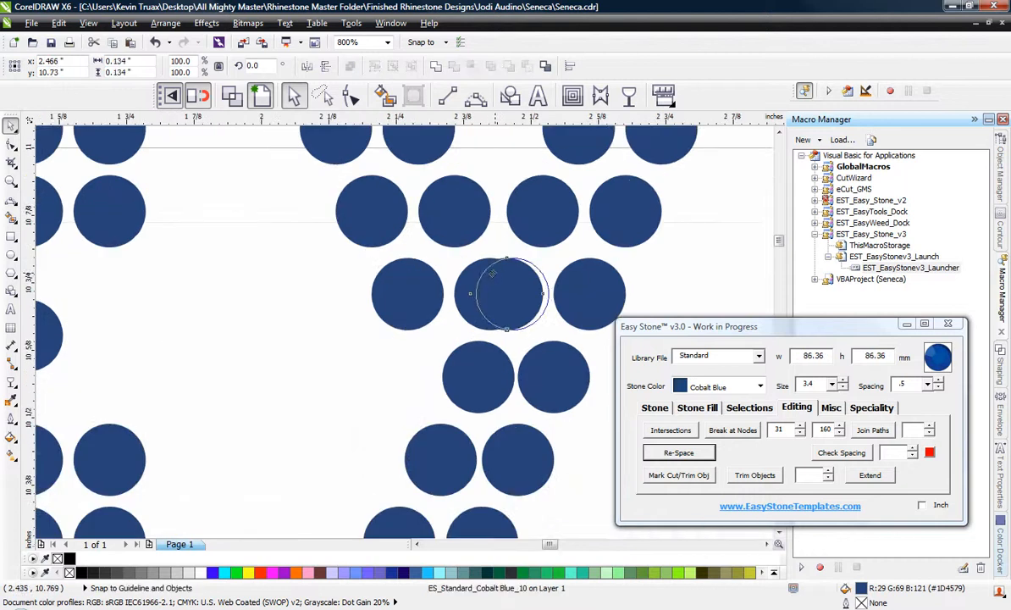
click(272, 286)
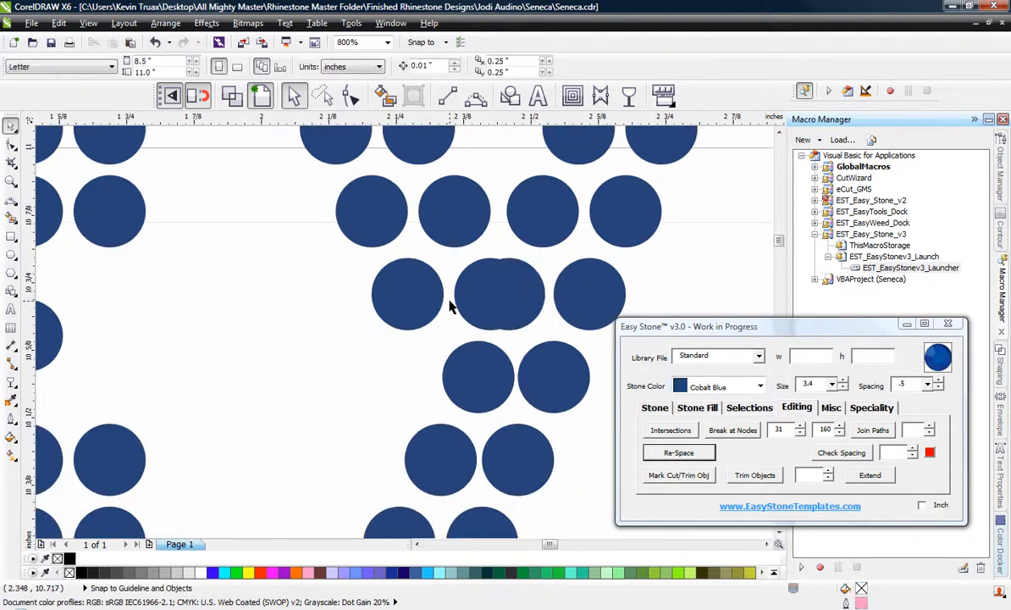
key(ctrl+z)
key(ctrl+z)
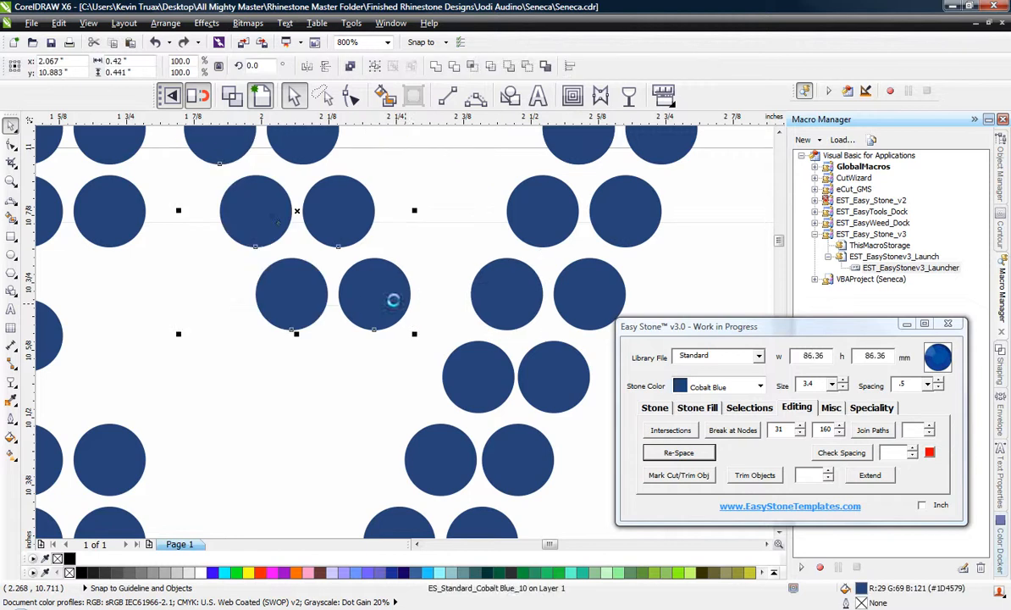
Shift the Y's upper-left arm stones right to meet the long diagonal and remove the overlapping stone in its third row.
drag(328, 210, 458, 211)
click(254, 326)
scroll(319, 318, down, 1)
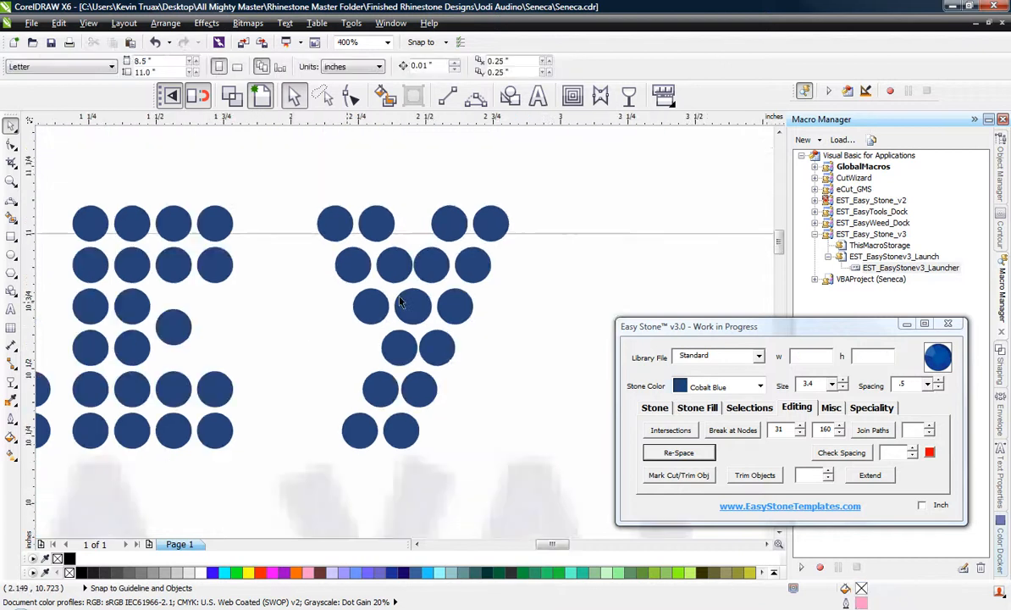
scroll(421, 298, up, 1)
click(432, 301)
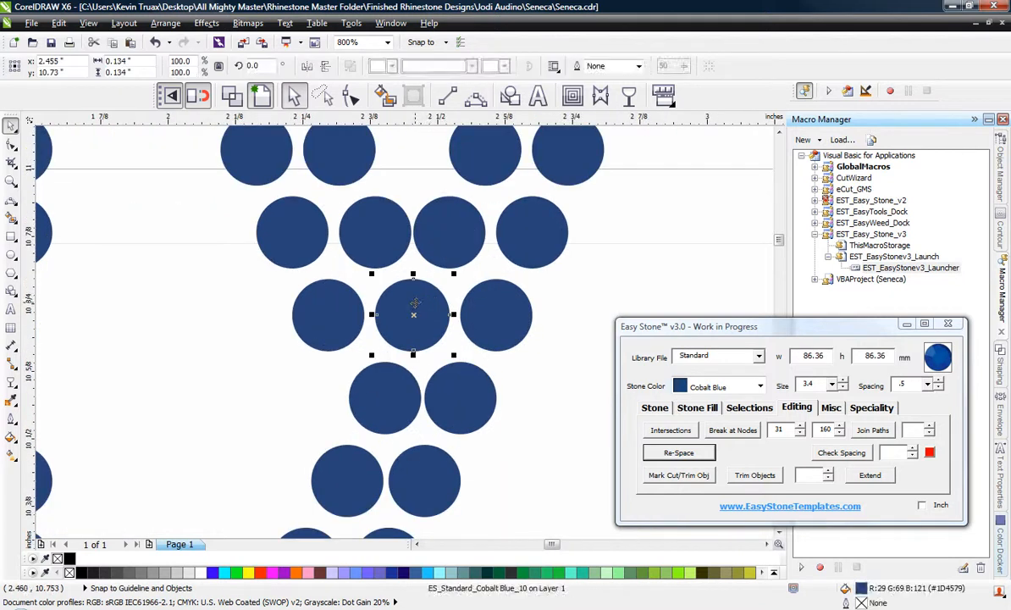
Distribute the four stones in the Y's second row evenly across the row.
click(197, 275)
drag(412, 251, 621, 287)
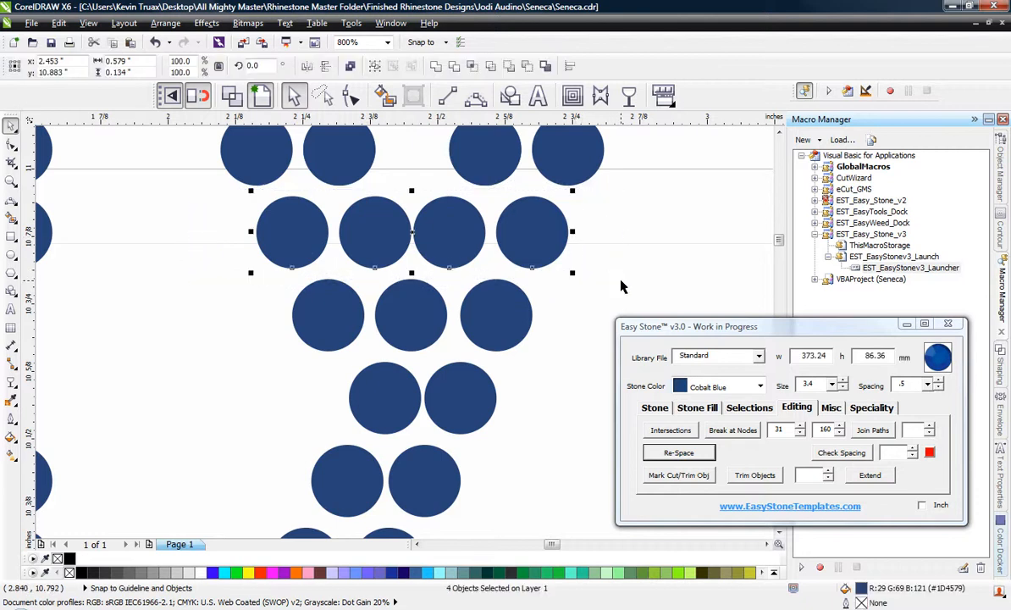
key(shift+e)
click(161, 336)
scroll(285, 330, down, 2)
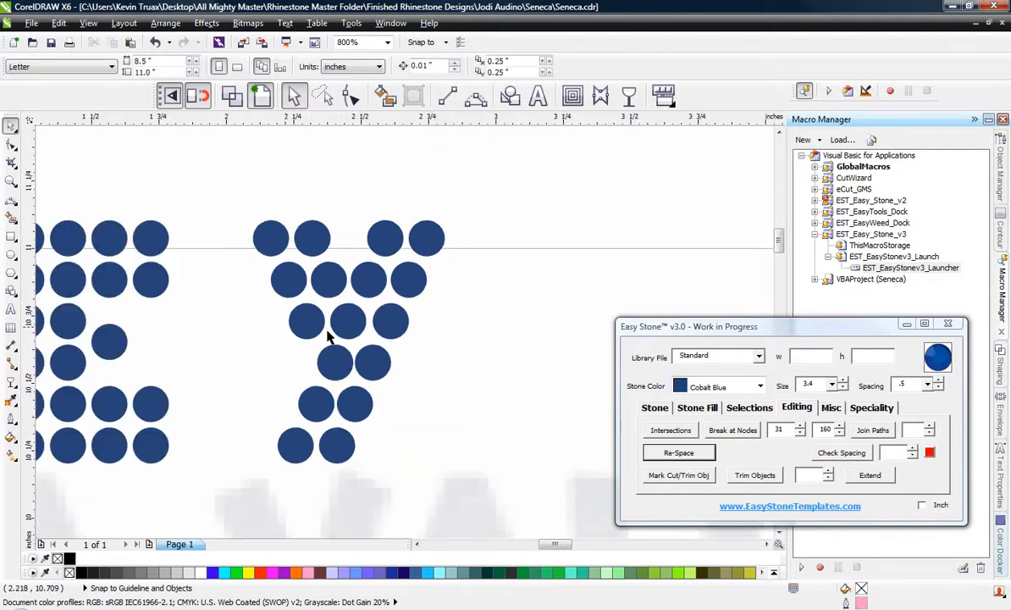
Move the whole Y left toward the E to match the gaps between the other VALLEY letters.
scroll(430, 328, down, 2)
drag(541, 233, 320, 413)
scroll(339, 326, up, 2)
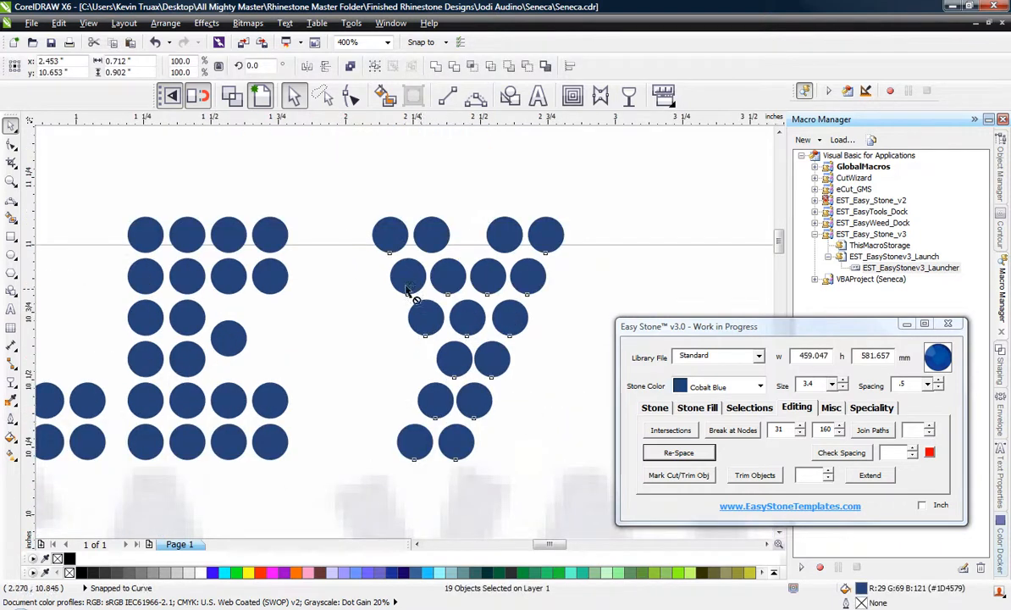
drag(411, 291, 356, 275)
scroll(425, 209, down, 4)
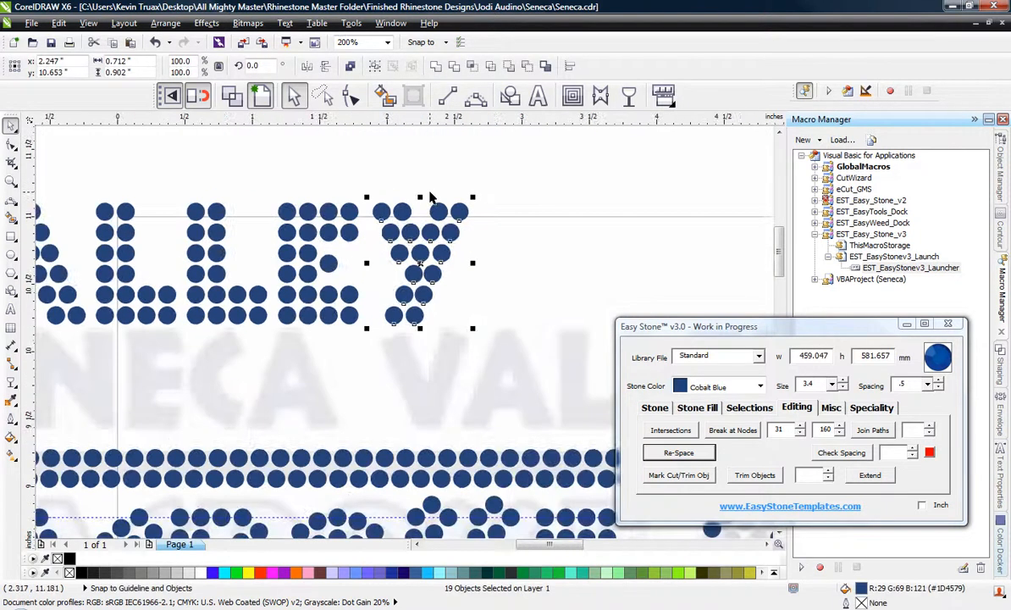
key(Escape)
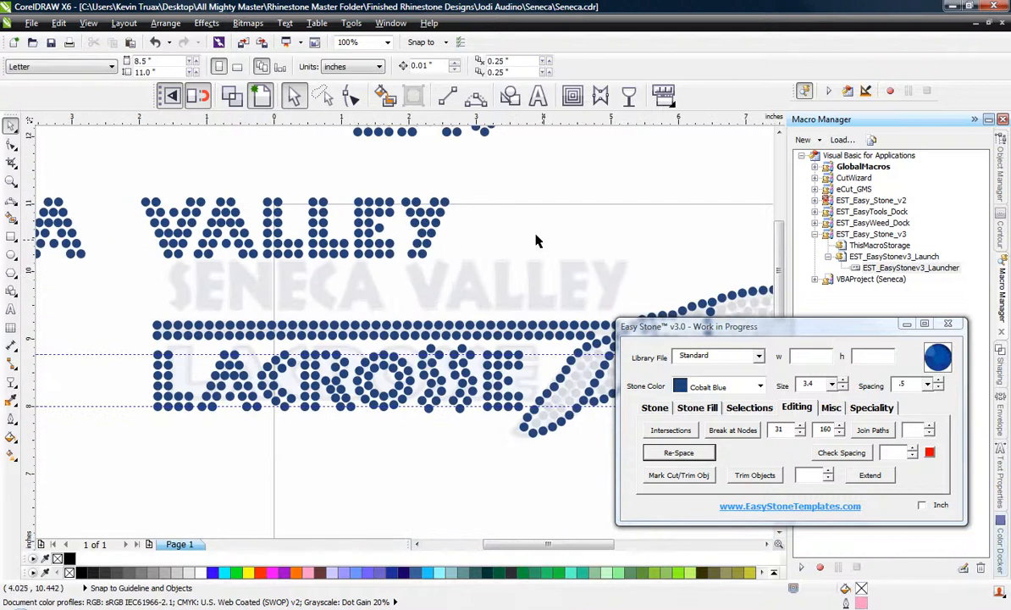
Ungroup the V at the start of VALLEY into single stones.
scroll(498, 233, down, 1)
scroll(312, 229, up, 1)
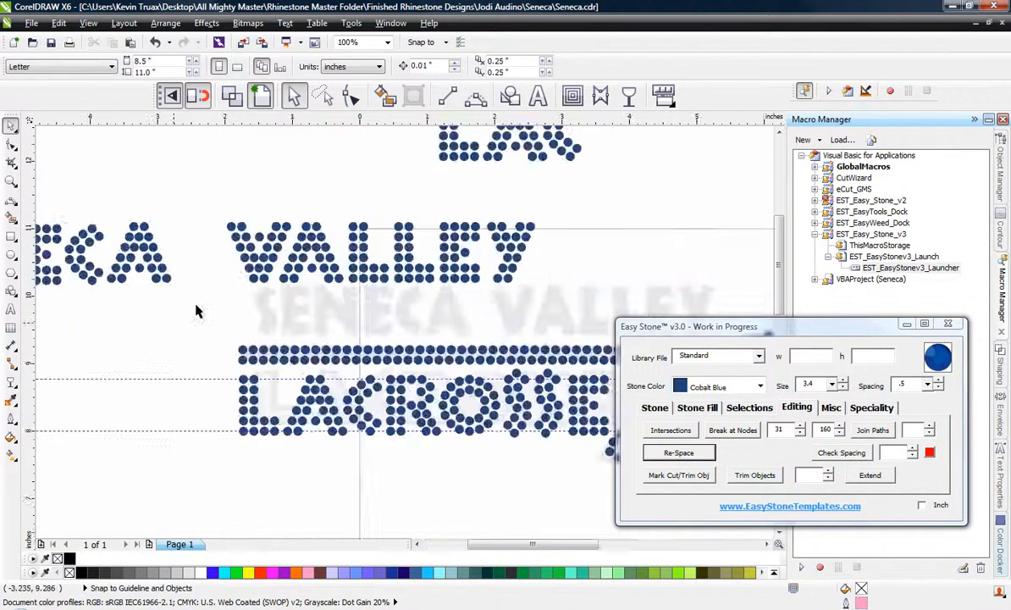
scroll(254, 292, up, 2)
scroll(296, 307, down, 2)
scroll(306, 288, up, 1)
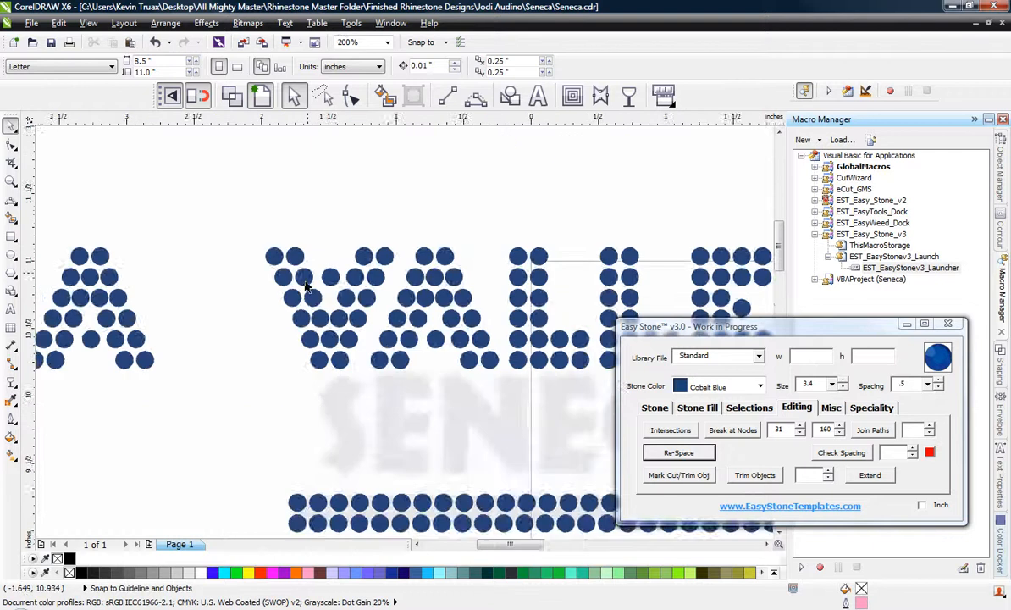
scroll(310, 306, up, 1)
click(354, 264)
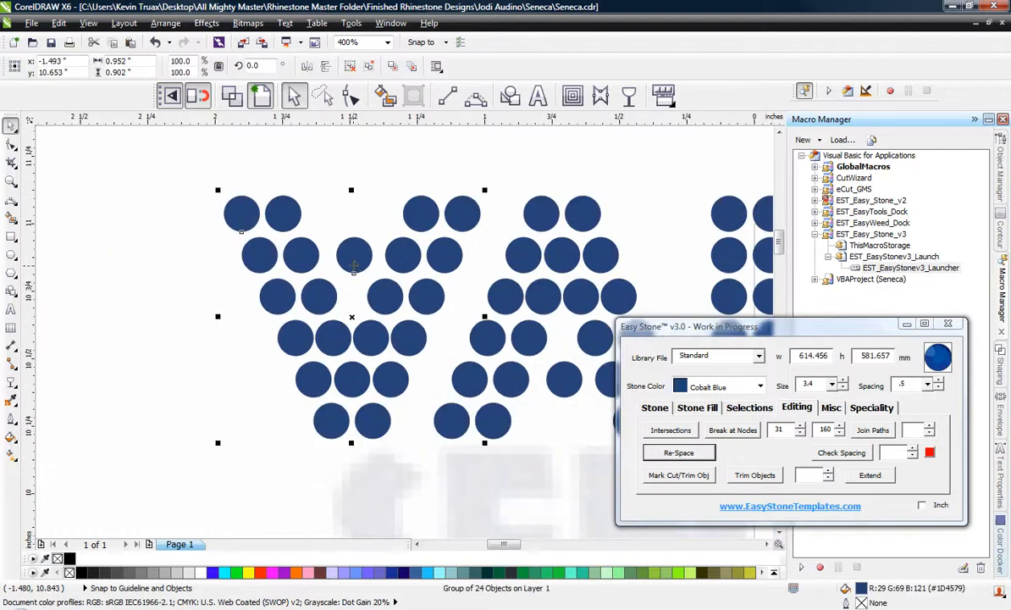
right_click(354, 265)
click(399, 74)
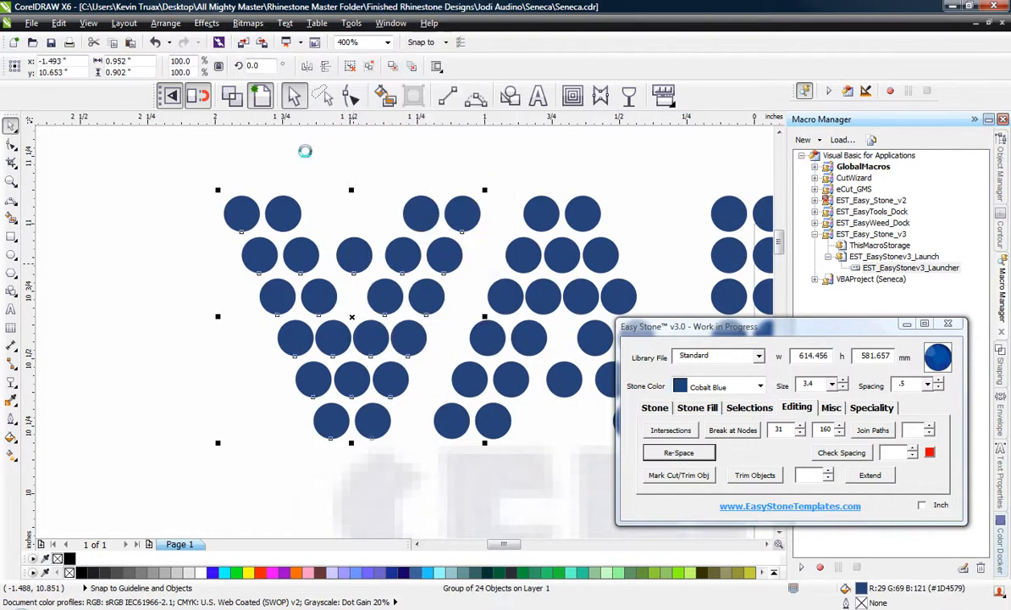
click(307, 170)
Delete the V's loose upper inner stone and the middle stone of its fifth row.
click(354, 254)
click(366, 392)
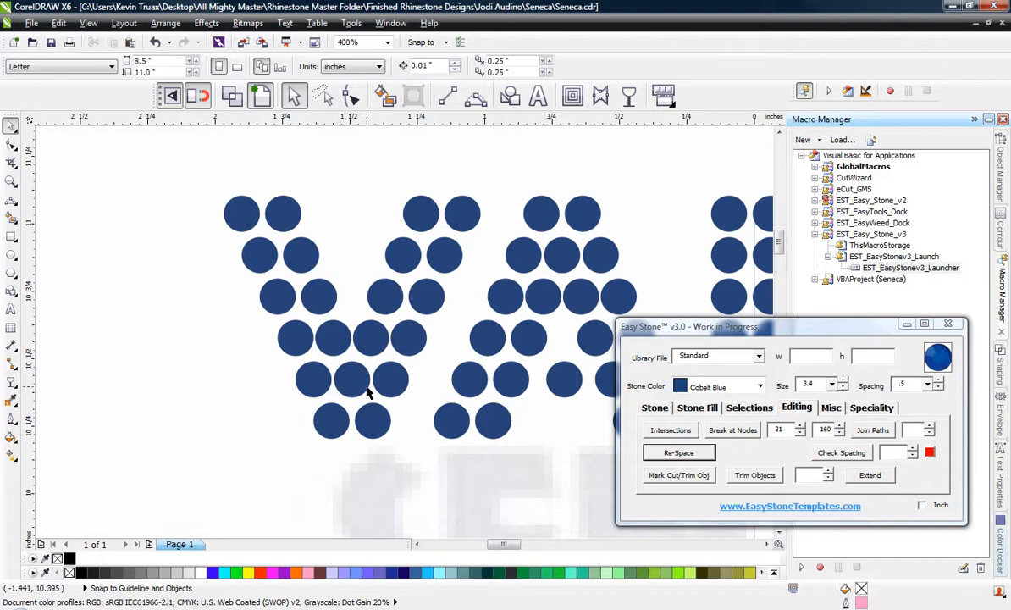
click(354, 381)
key(Delete)
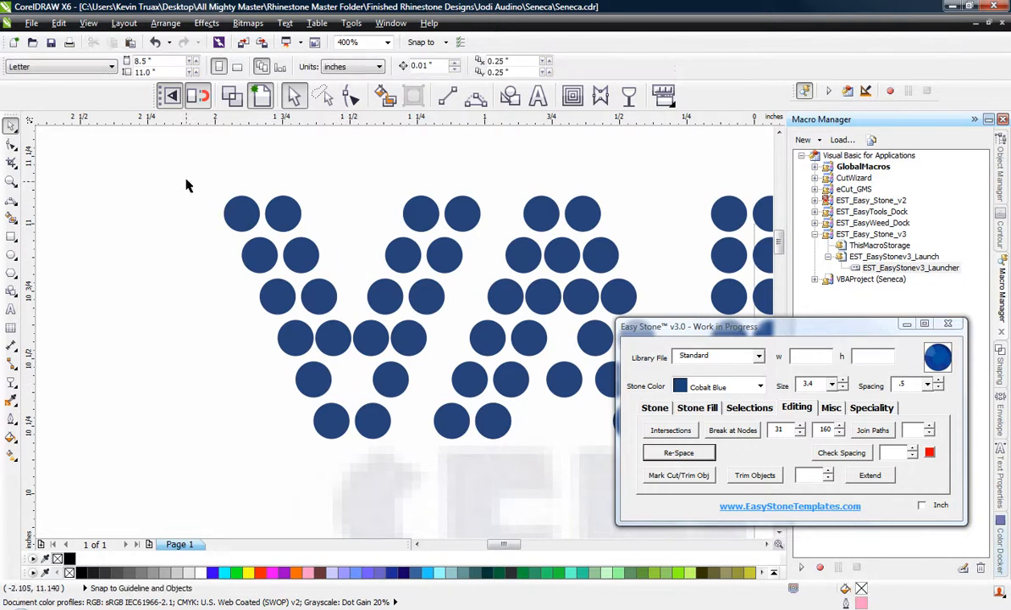
Move the V's entire left arm right to narrow the letter, letting its lower stones overlap the right arm.
drag(186, 178, 357, 458)
scroll(340, 338, up, 2)
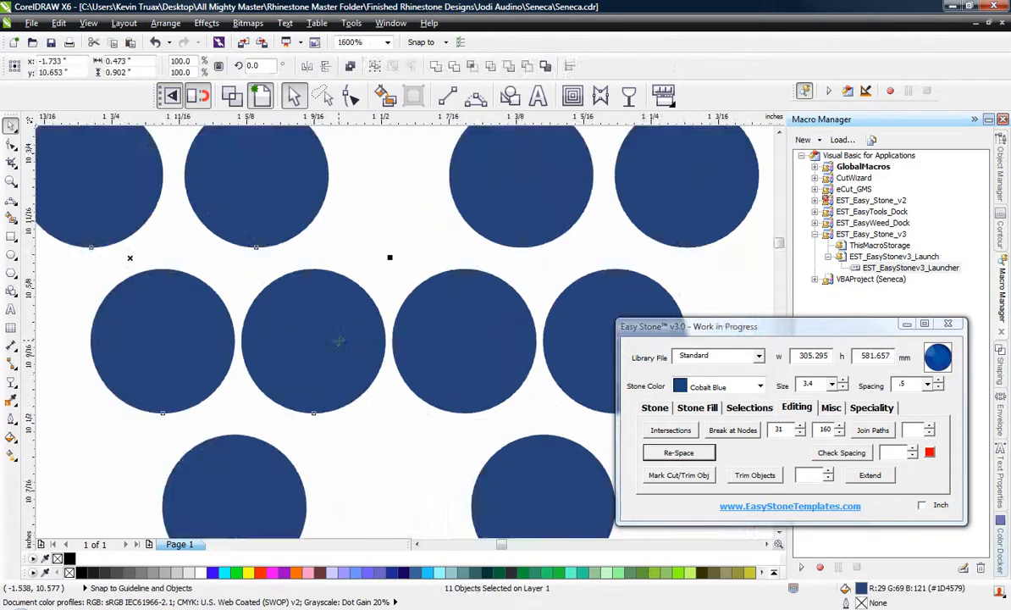
drag(329, 342, 398, 348)
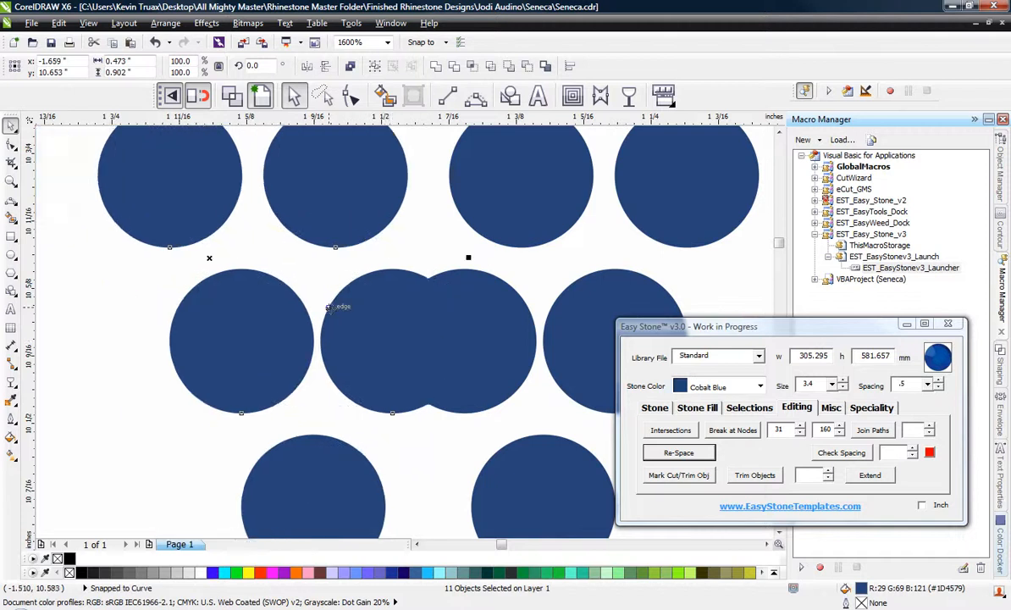
scroll(228, 348, down, 2)
click(209, 346)
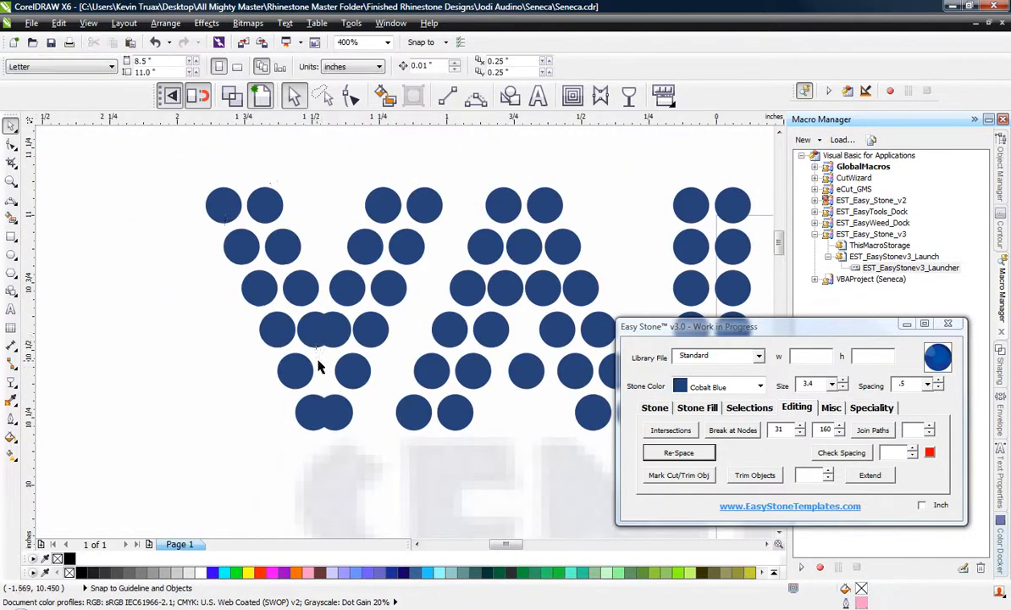
Delete one of the overlapping stones in the V's fourth row and distribute the remaining three evenly.
scroll(321, 359, up, 1)
click(353, 327)
key(Delete)
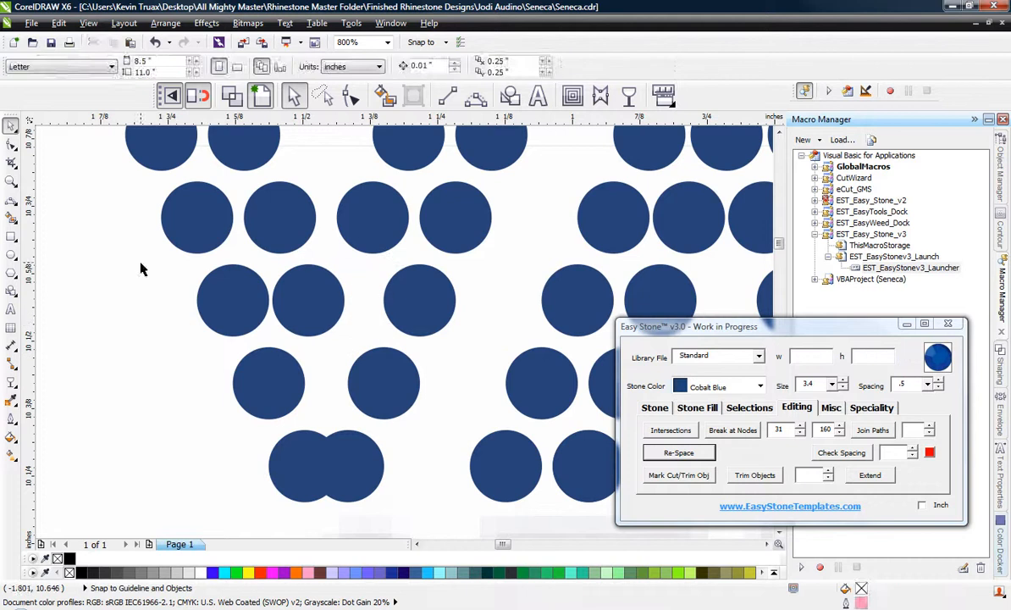
drag(143, 266, 479, 362)
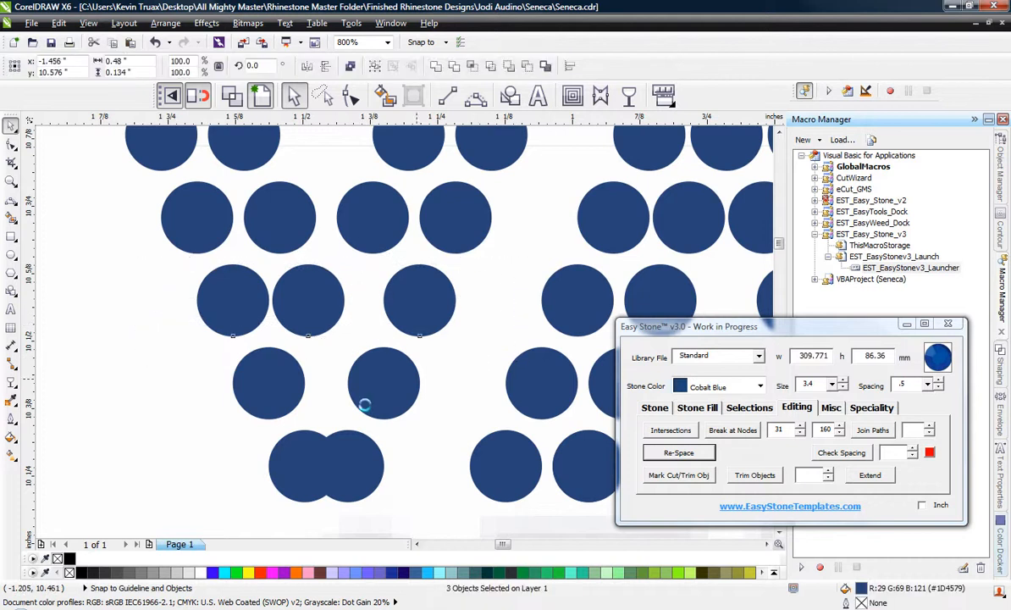
click(303, 451)
click(206, 476)
Pull the V's two overlapping bottom stones apart horizontally until a small gap separates them.
scroll(276, 477, up, 1)
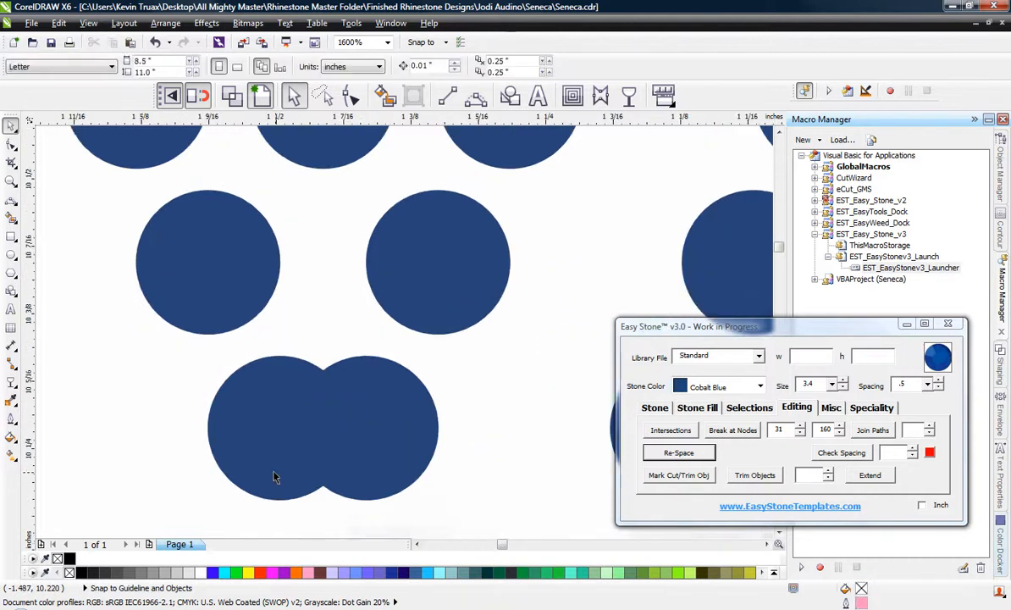
drag(274, 477, 256, 476)
drag(371, 415, 411, 415)
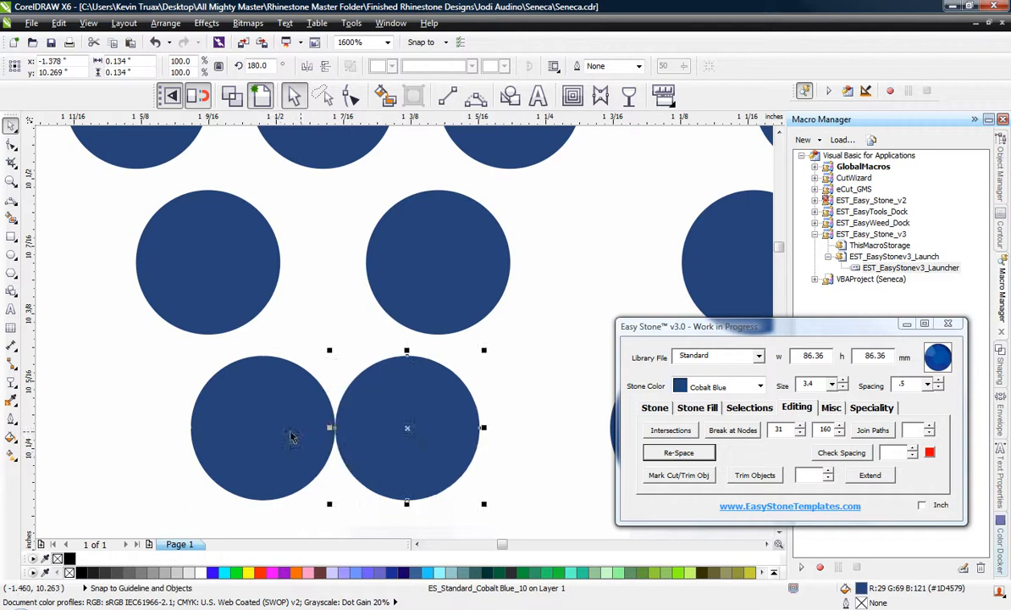
drag(291, 436, 276, 436)
Move the two stones of the V's fifth row slightly outward to follow the letter's slanted sides.
drag(212, 265, 191, 266)
drag(448, 286, 454, 285)
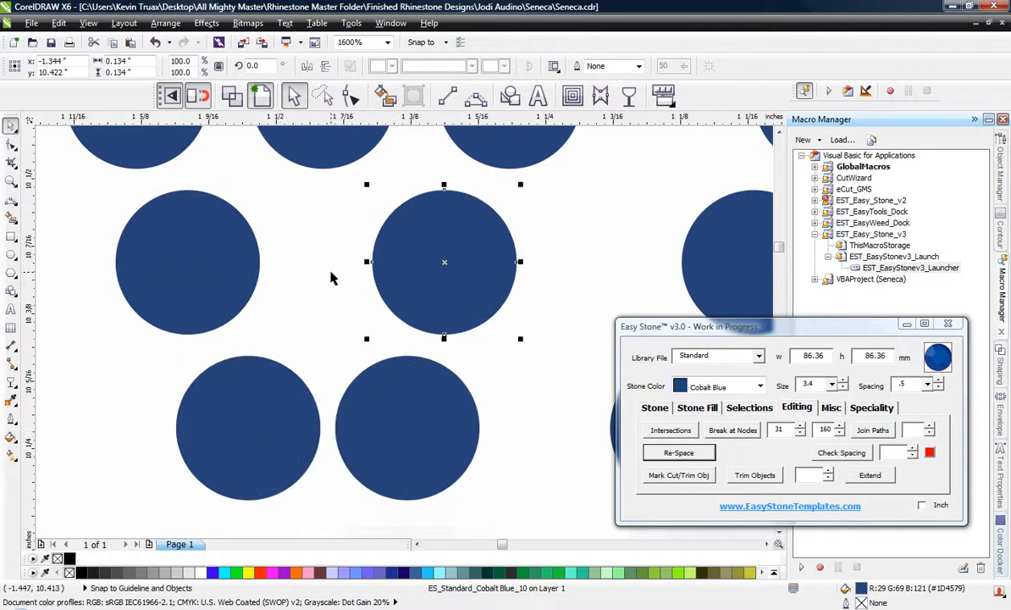
click(333, 283)
scroll(356, 359, down, 3)
scroll(364, 364, up, 1)
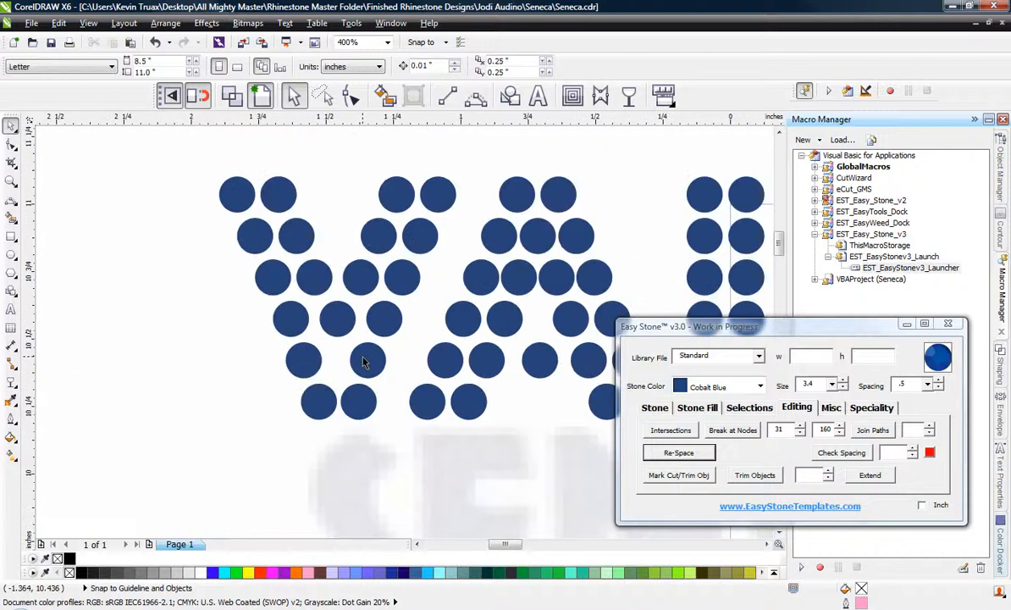
Try lowering the V's fourth-row middle stone and placing a copy above it, and undo both changes.
scroll(343, 339, up, 1)
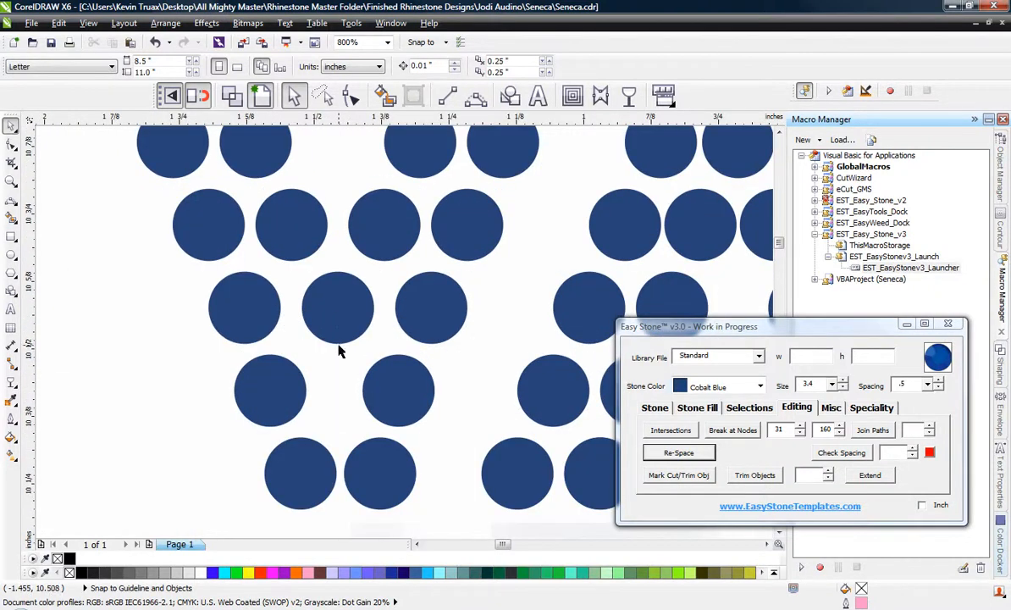
scroll(339, 351, up, 1)
drag(337, 343, 341, 350)
drag(337, 365, 330, 363)
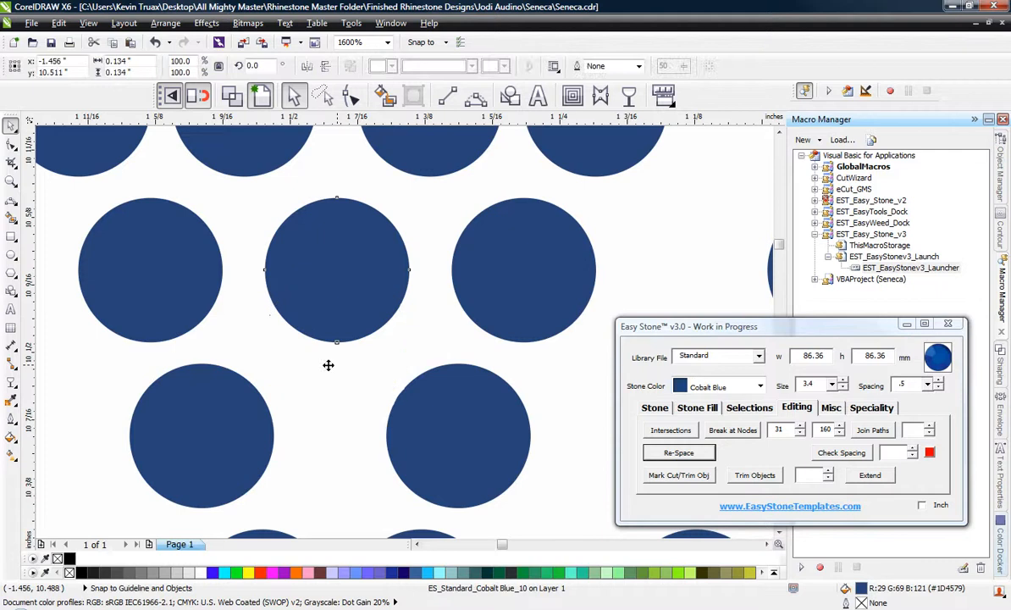
scroll(199, 316, down, 1)
scroll(254, 250, up, 1)
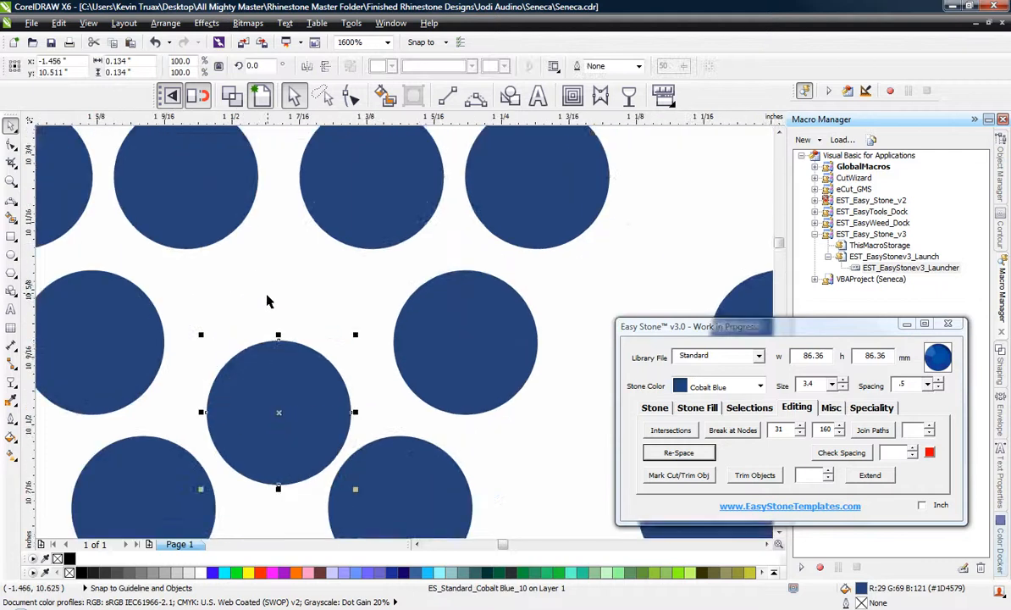
drag(265, 347, 260, 250)
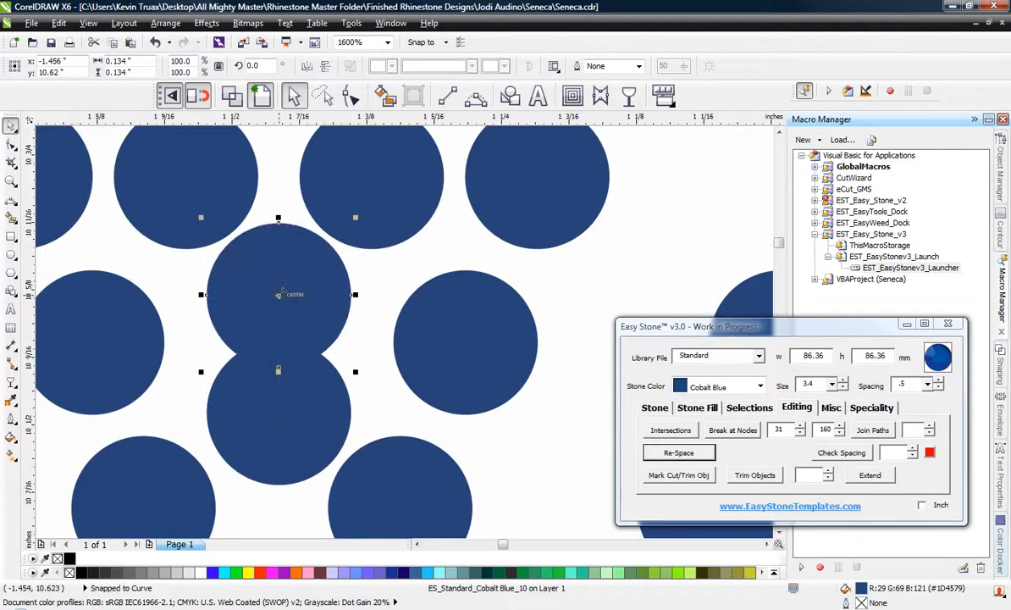
key(ctrl+z)
key(ctrl+z)
scroll(285, 309, down, 1)
click(299, 405)
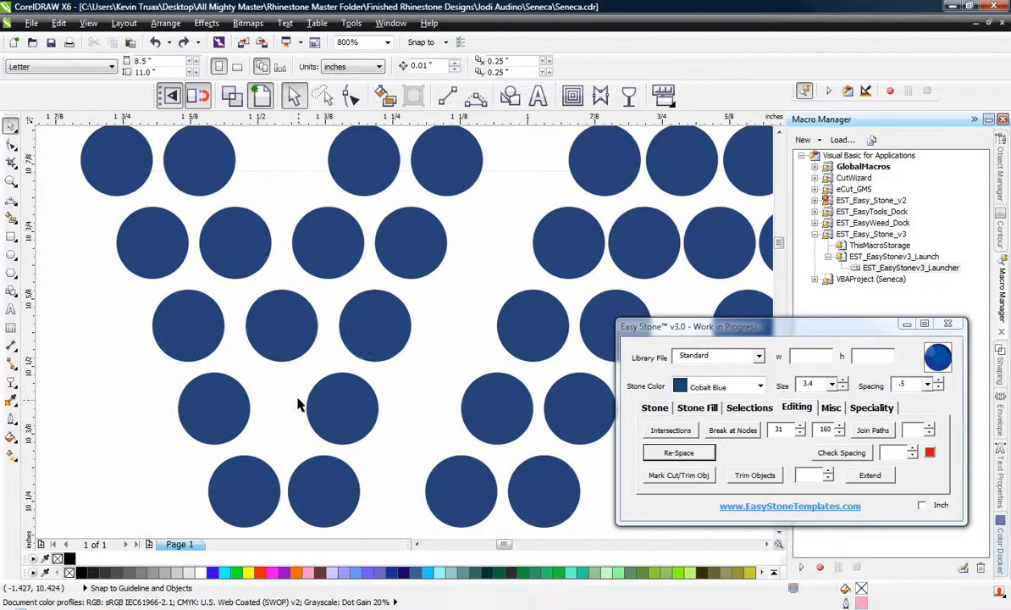
Nudge the two stones of the V's fifth row slightly inward, toward each other.
scroll(285, 410, up, 1)
click(212, 420)
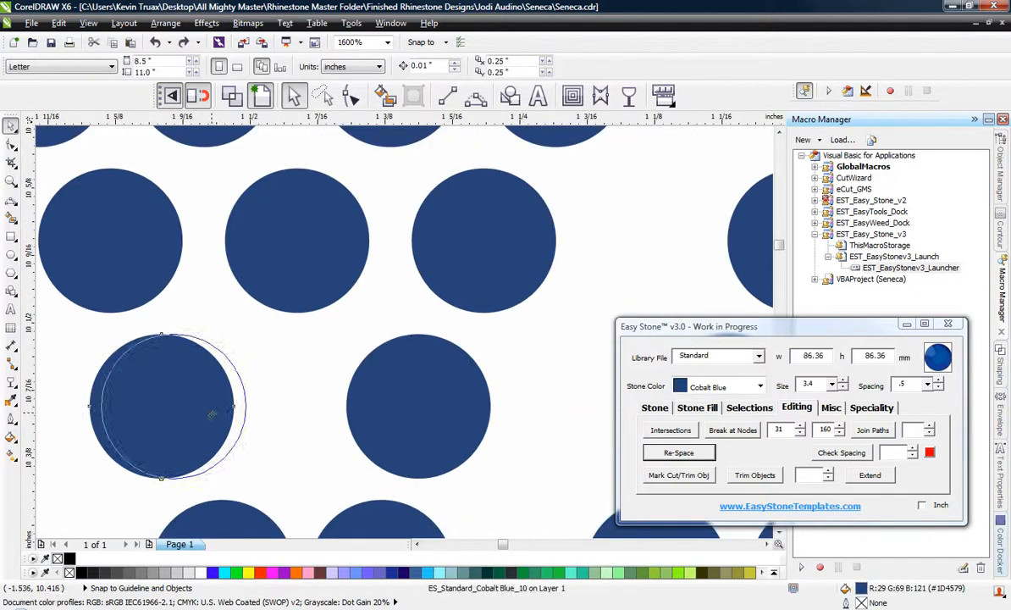
shift+click(468, 440)
click(515, 420)
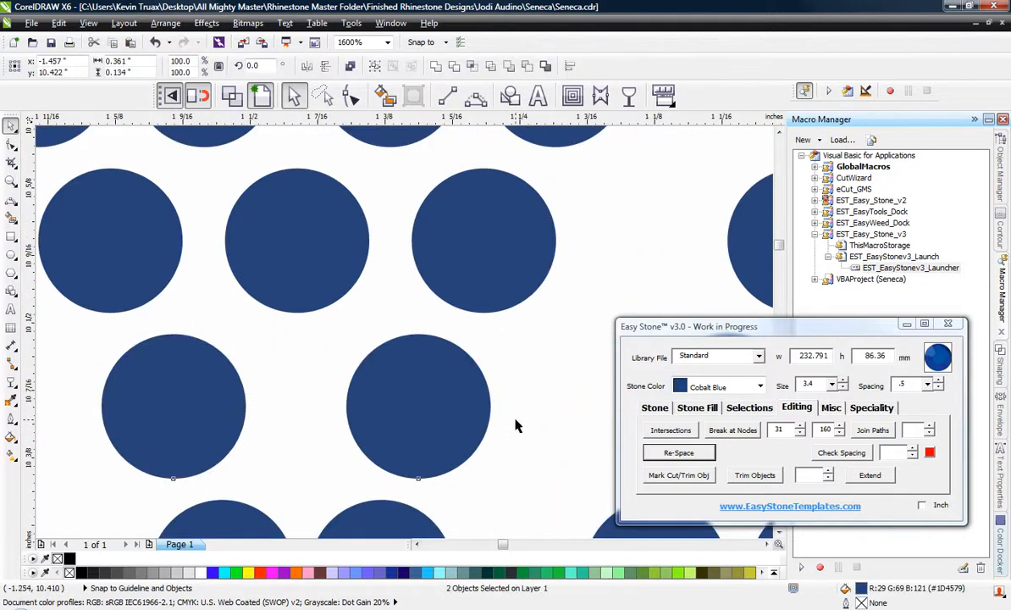
click(443, 416)
scroll(276, 325, down, 1)
scroll(253, 384, down, 1)
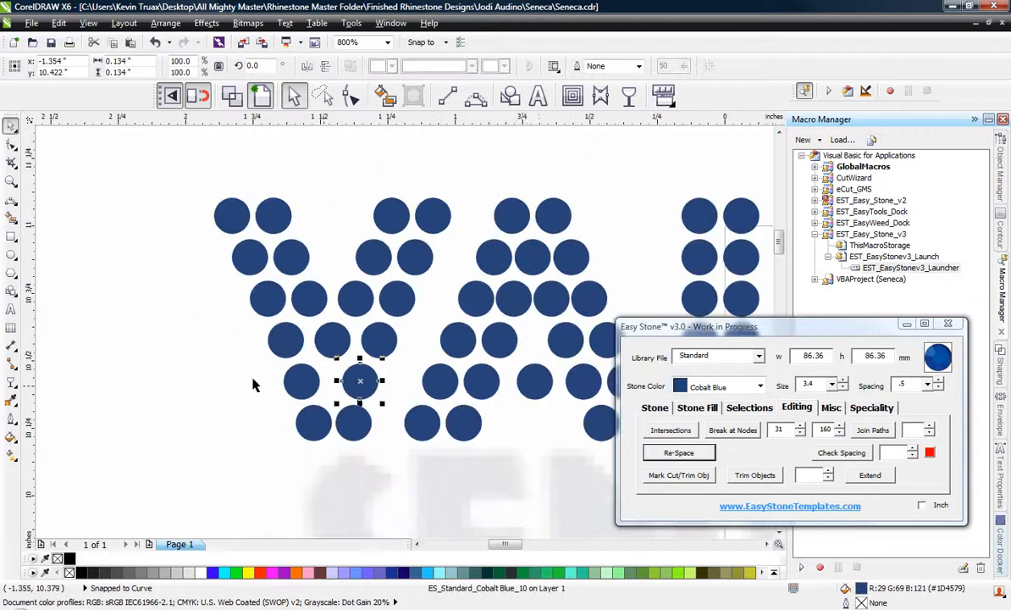
click(217, 393)
scroll(216, 393, down, 1)
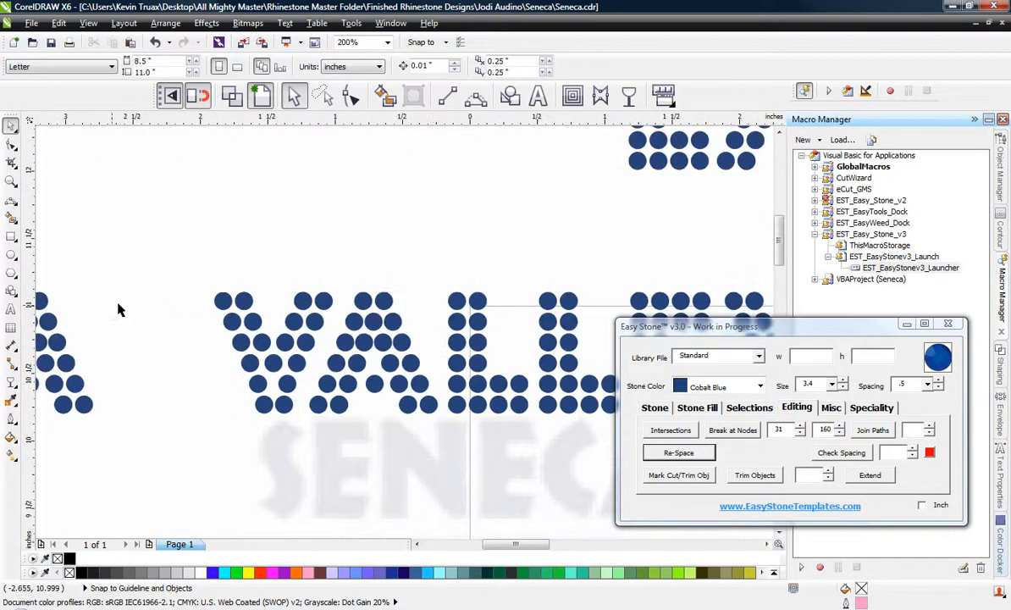
Select all the letters of VALLEY and move the word left, closer to SENECA.
scroll(175, 237, down, 1)
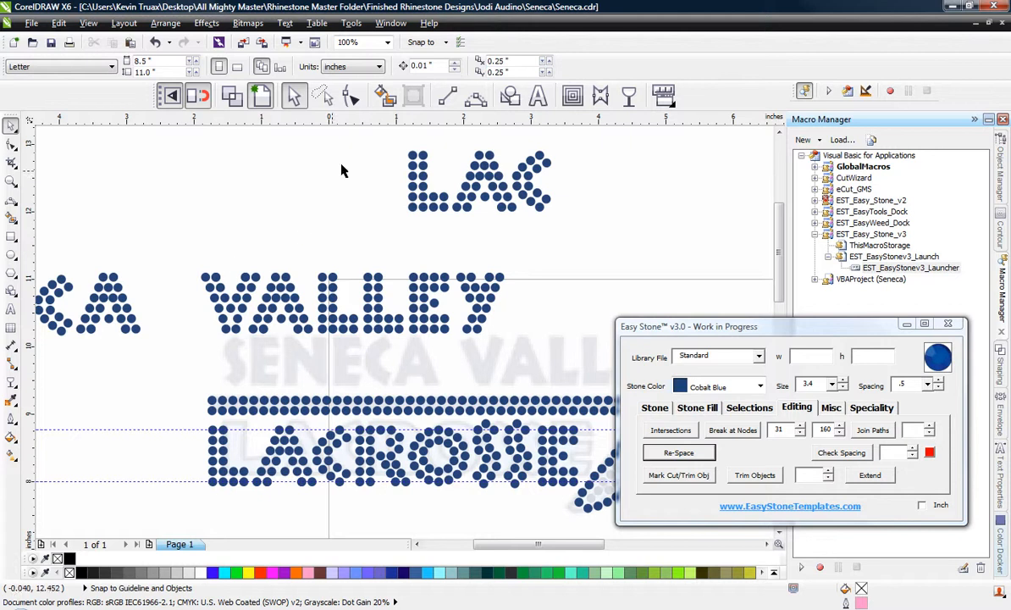
drag(364, 131, 589, 229)
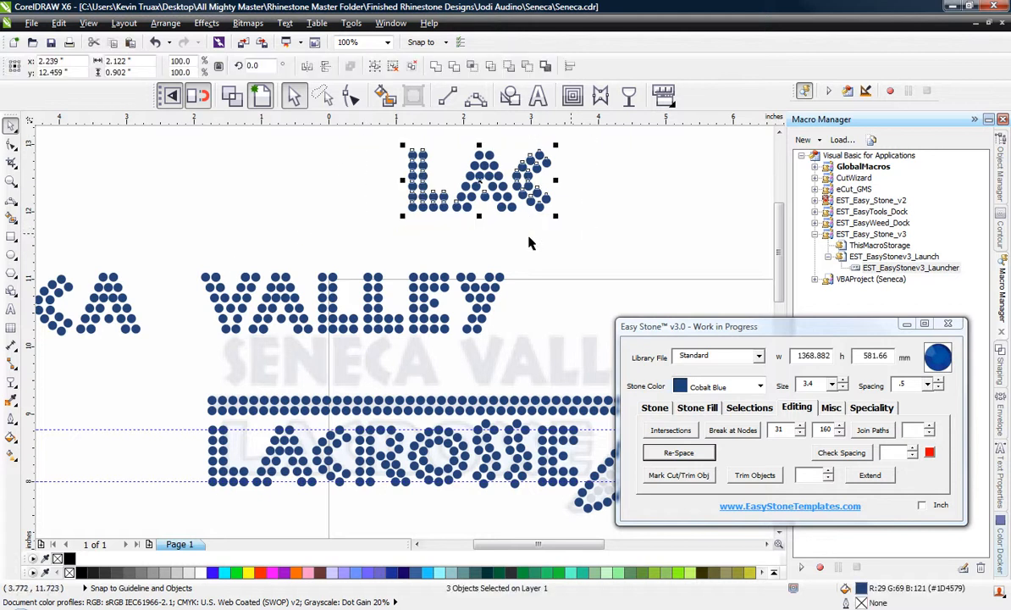
drag(261, 223, 622, 321)
scroll(259, 241, up, 1)
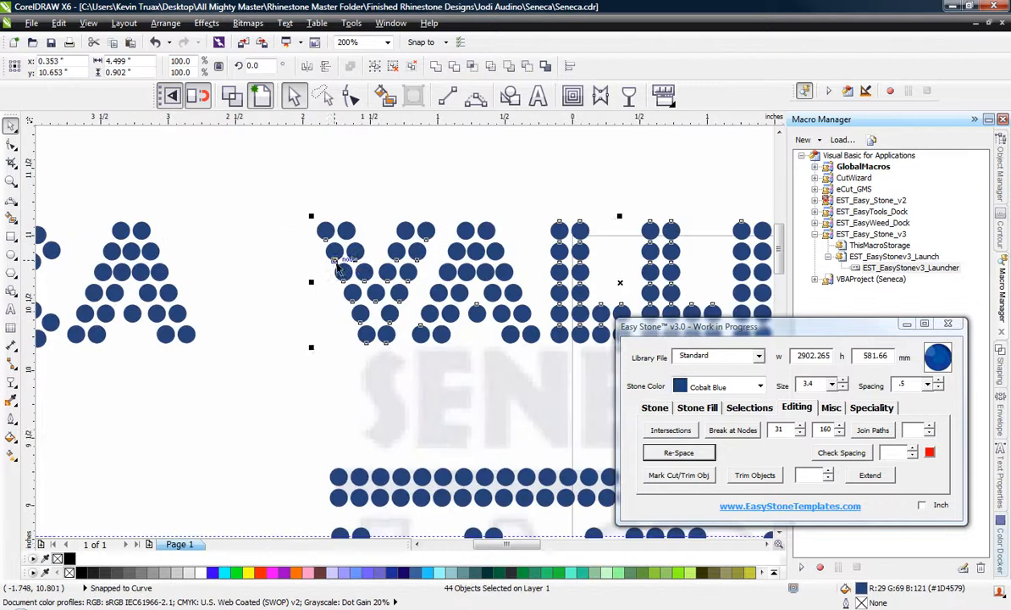
drag(358, 266, 262, 265)
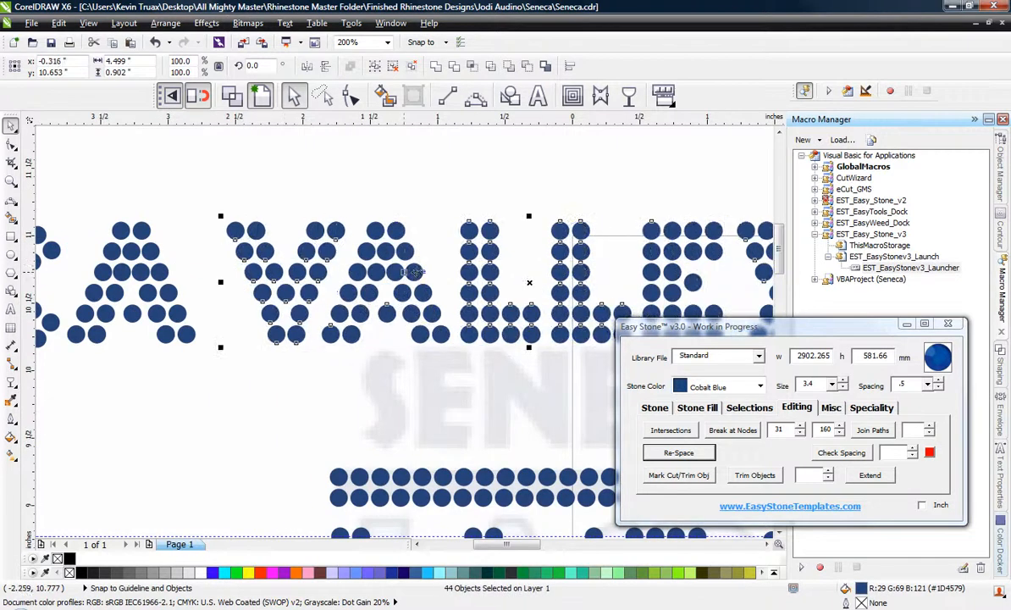
Select all the letters of SENECA VALLEY and move the text over the double line, lining up its start with LACROSSE.
scroll(412, 269, down, 1)
scroll(342, 258, up, 2)
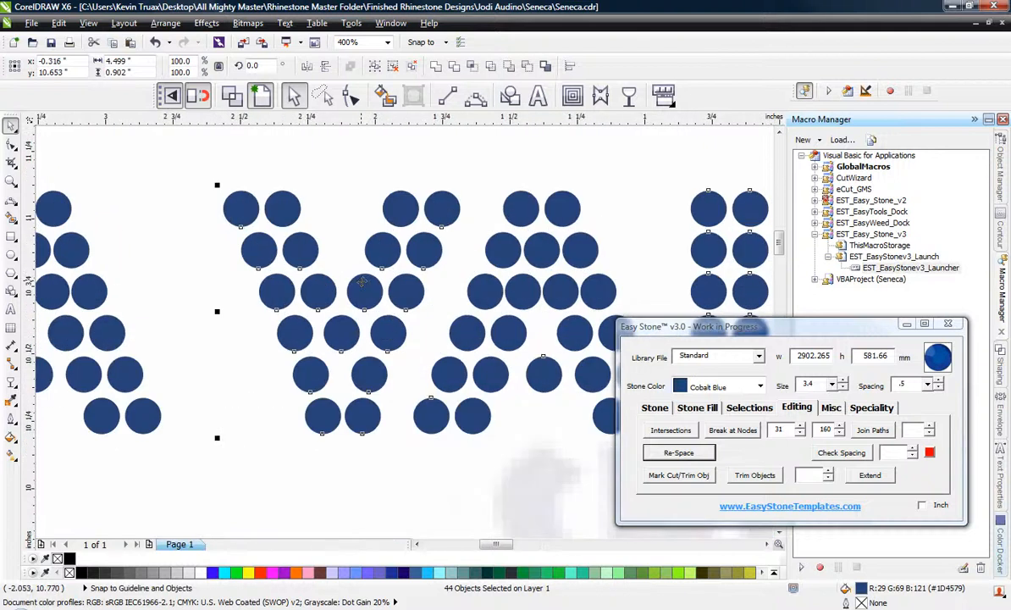
drag(363, 282, 373, 281)
scroll(373, 279, down, 3)
drag(119, 225, 525, 310)
scroll(141, 235, down, 1)
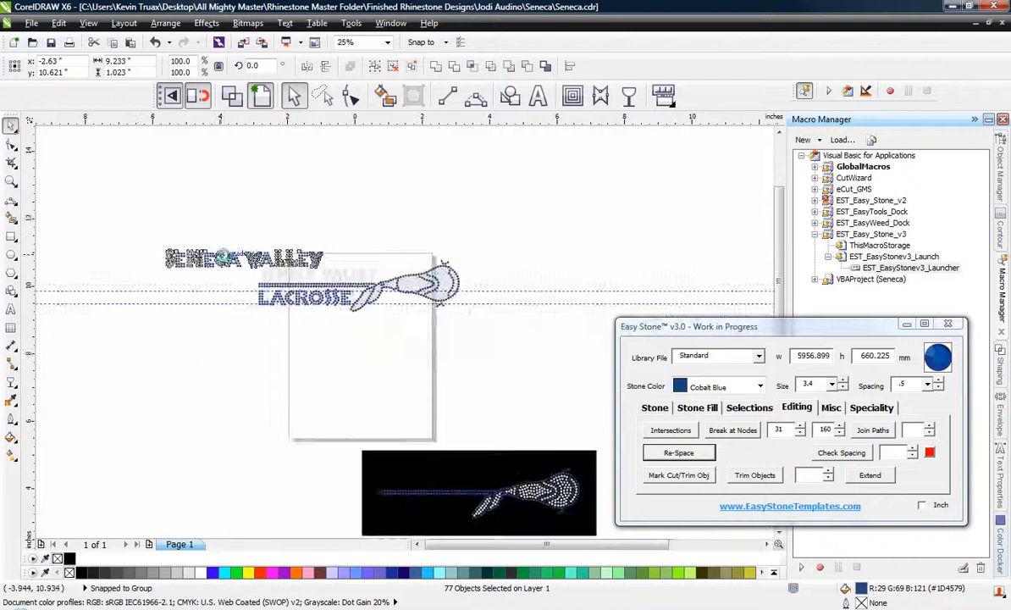
scroll(227, 252, up, 1)
drag(222, 259, 403, 277)
scroll(355, 301, up, 1)
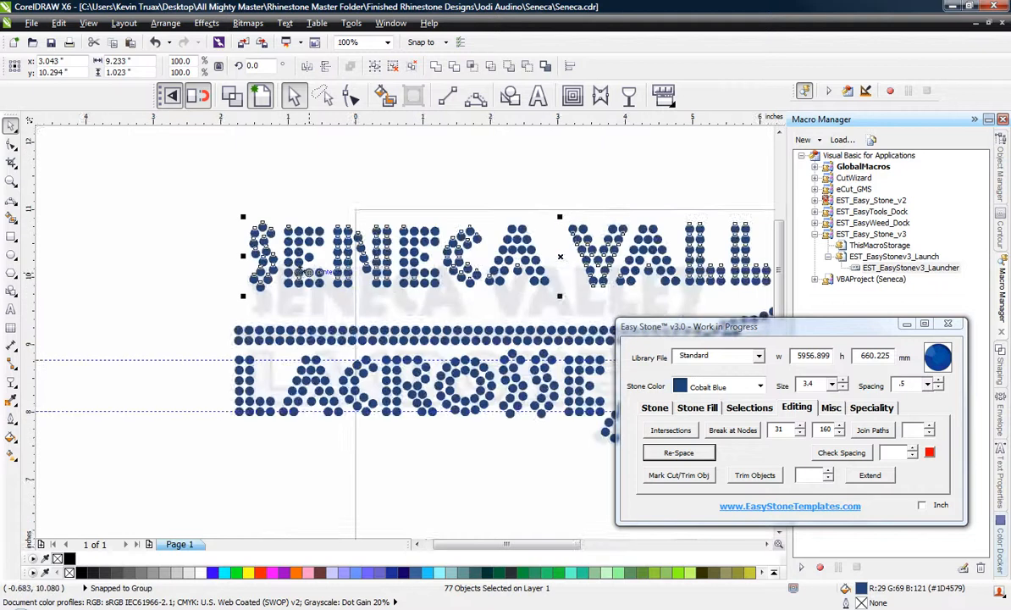
scroll(293, 280, up, 1)
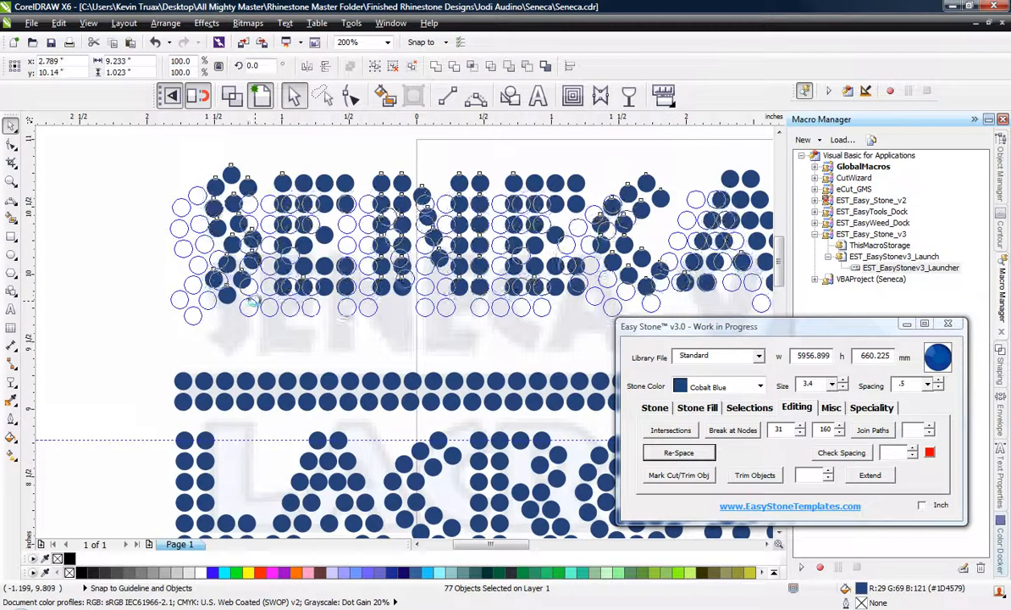
scroll(216, 269, down, 1)
scroll(113, 230, down, 1)
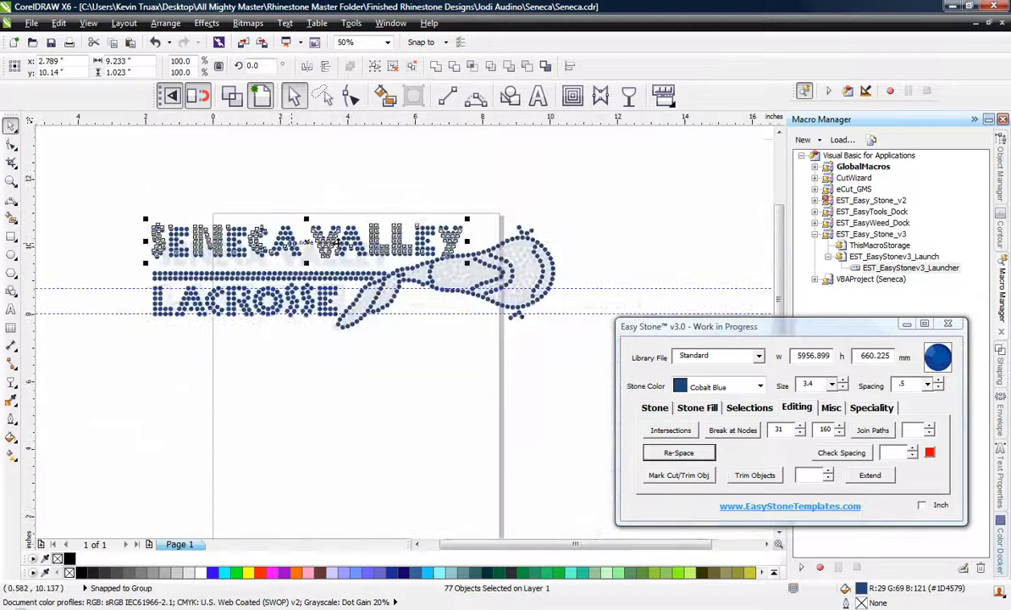
Nudge SENECA VALLEY up to a vertical position of 10.2" so the Y clears the lacrosse stick's outline, and deselect it.
scroll(370, 241, up, 1)
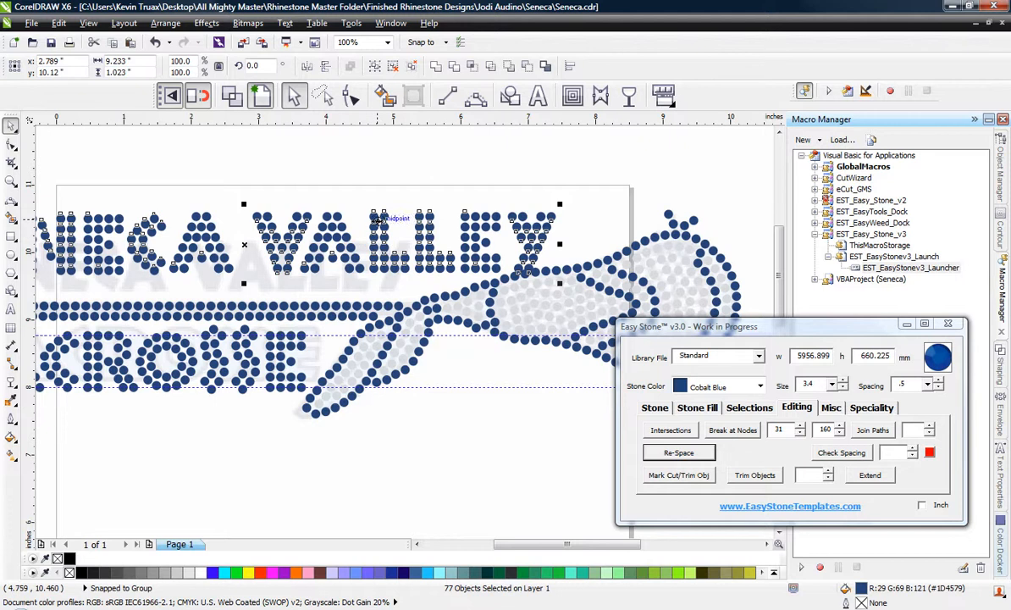
key(Up)
key(Up)
key(Up)
key(Up)
key(Up)
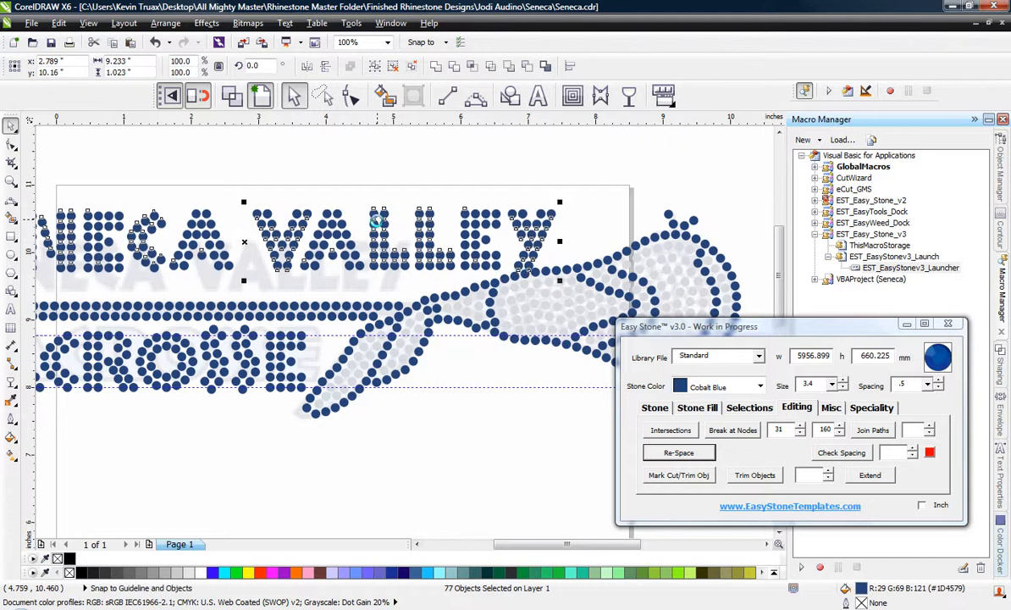
scroll(487, 287, up, 5)
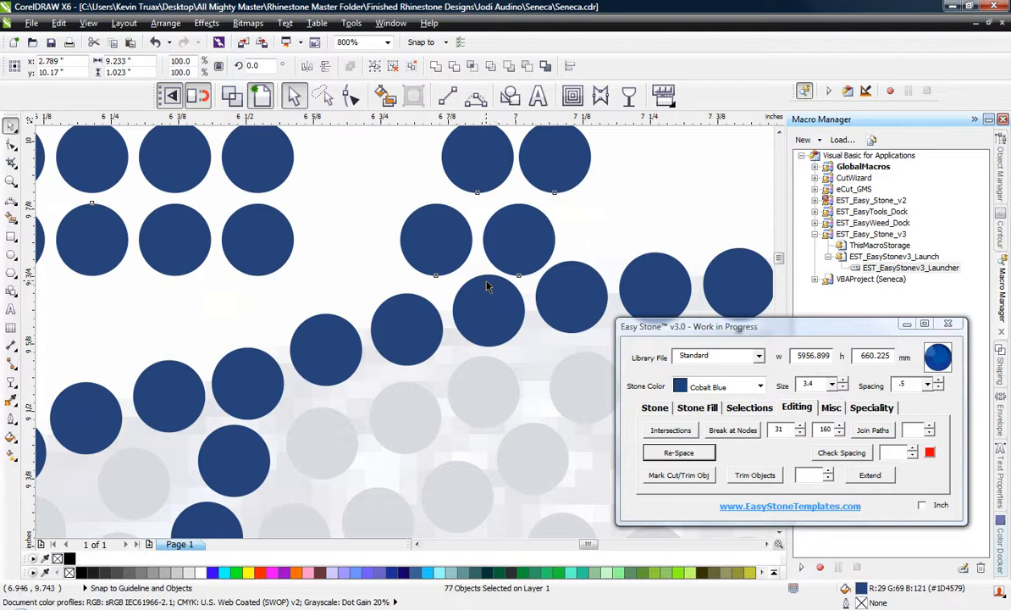
key(Up)
key(Up)
key(Up)
scroll(499, 284, down, 3)
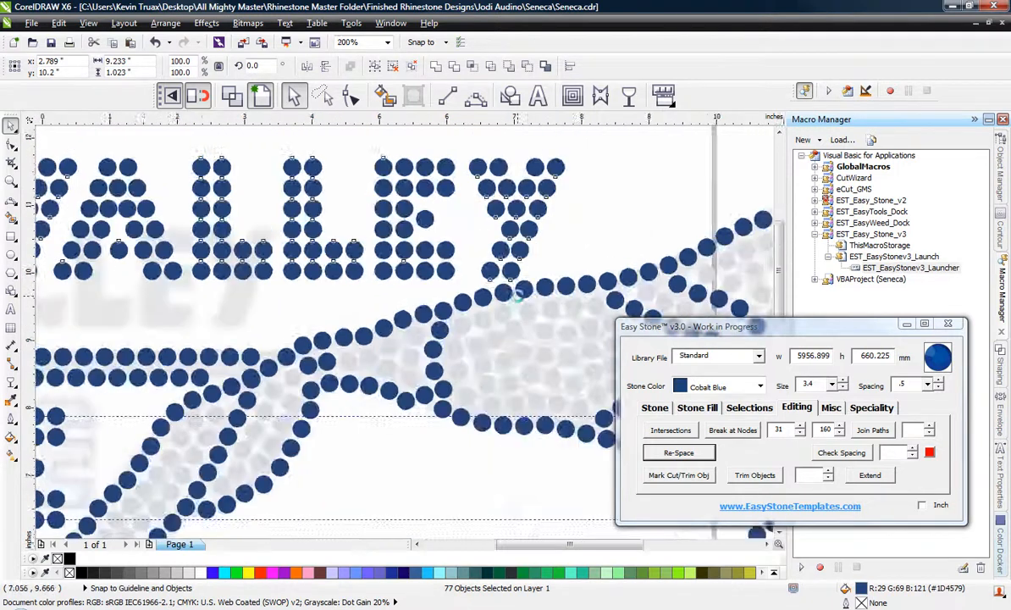
scroll(519, 292, down, 3)
click(345, 420)
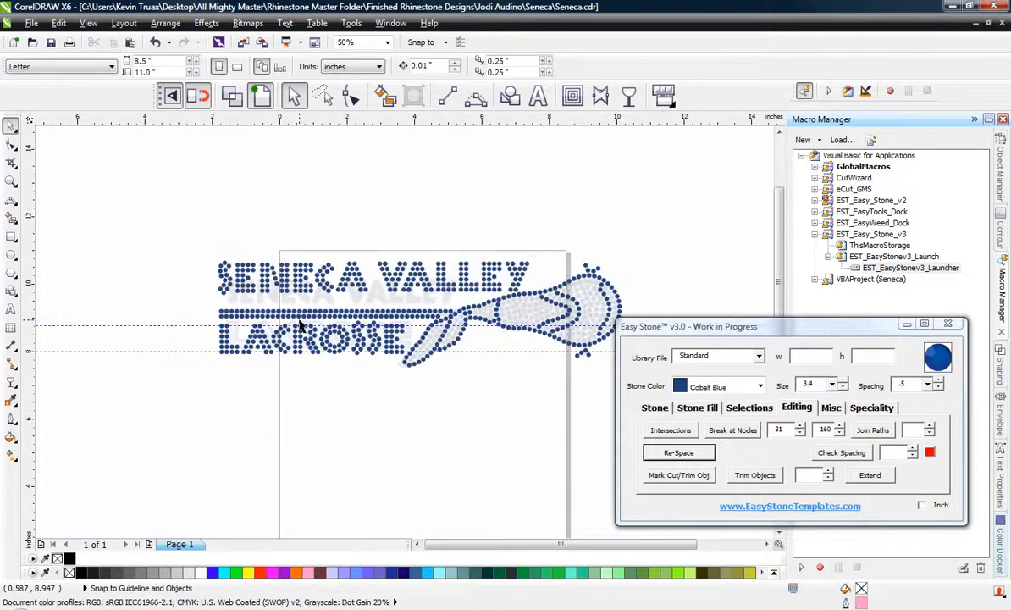
Select the stones of LACROSSE and convert them to Crystal with Rename And Fill.
scroll(303, 318, up, 2)
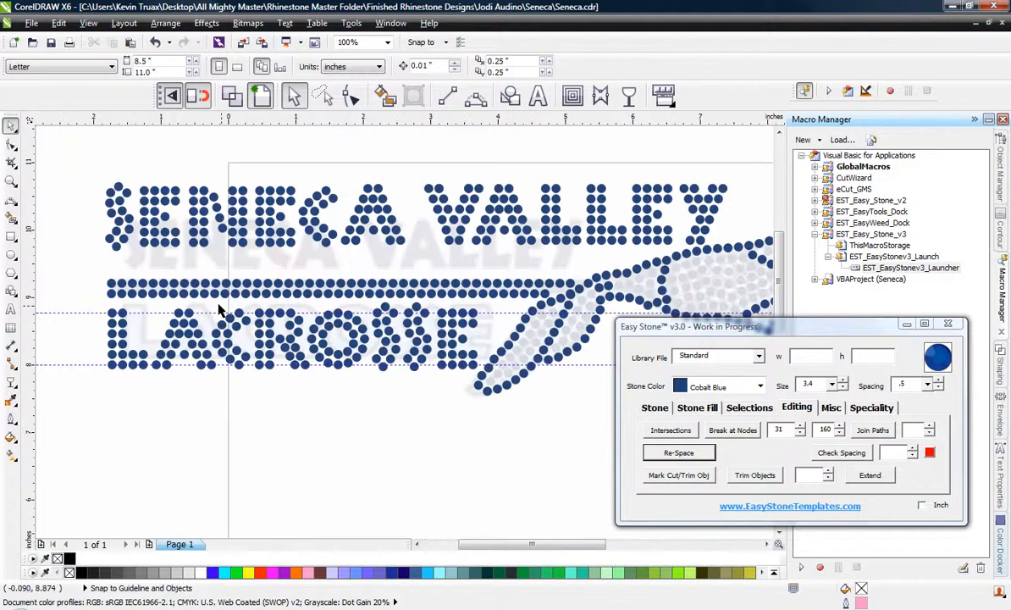
drag(83, 300, 481, 400)
right_click(298, 358)
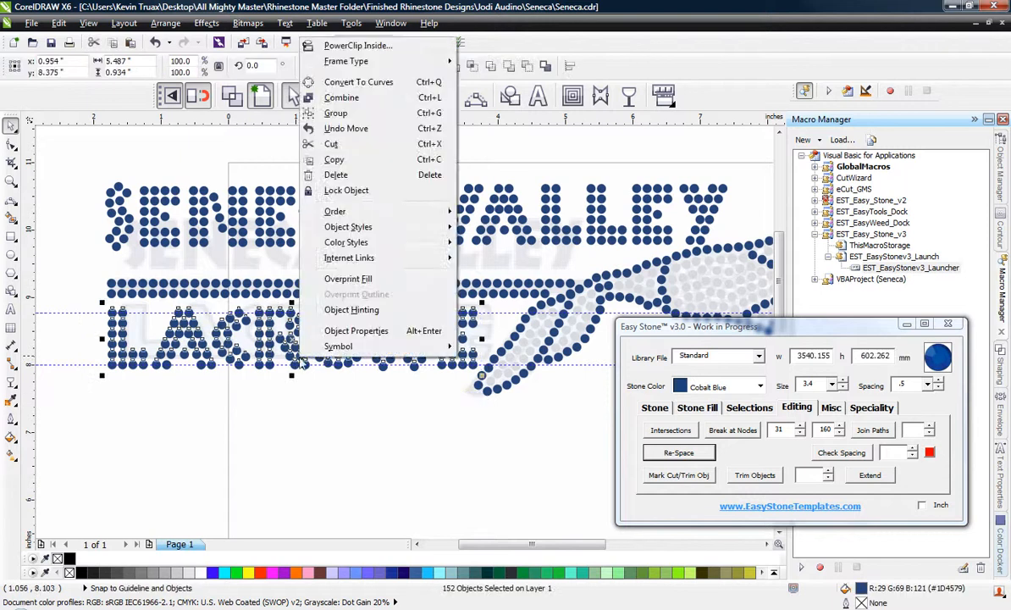
click(760, 386)
scroll(738, 418, up, 1)
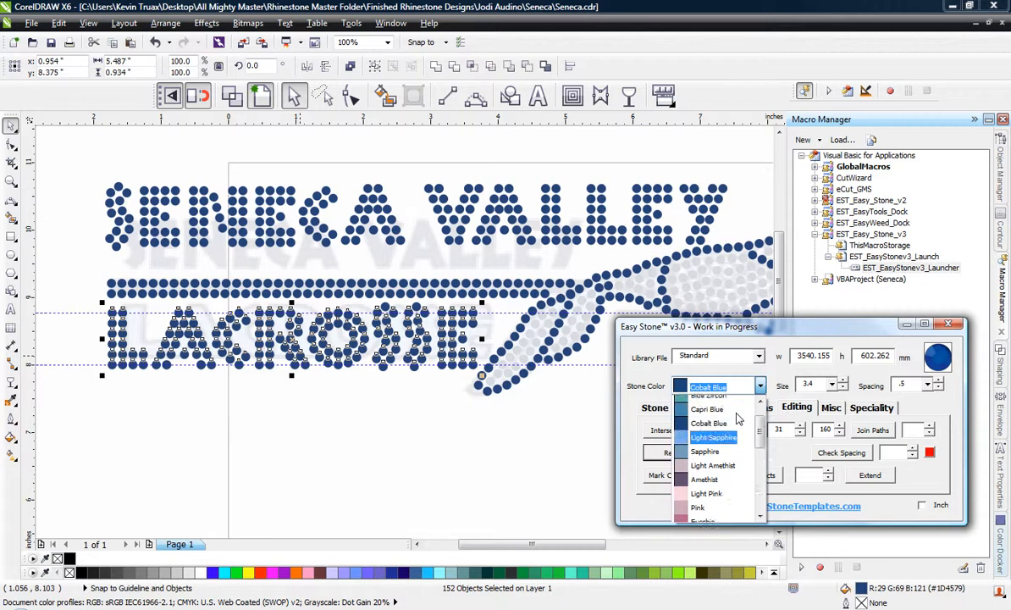
scroll(730, 449, up, 2)
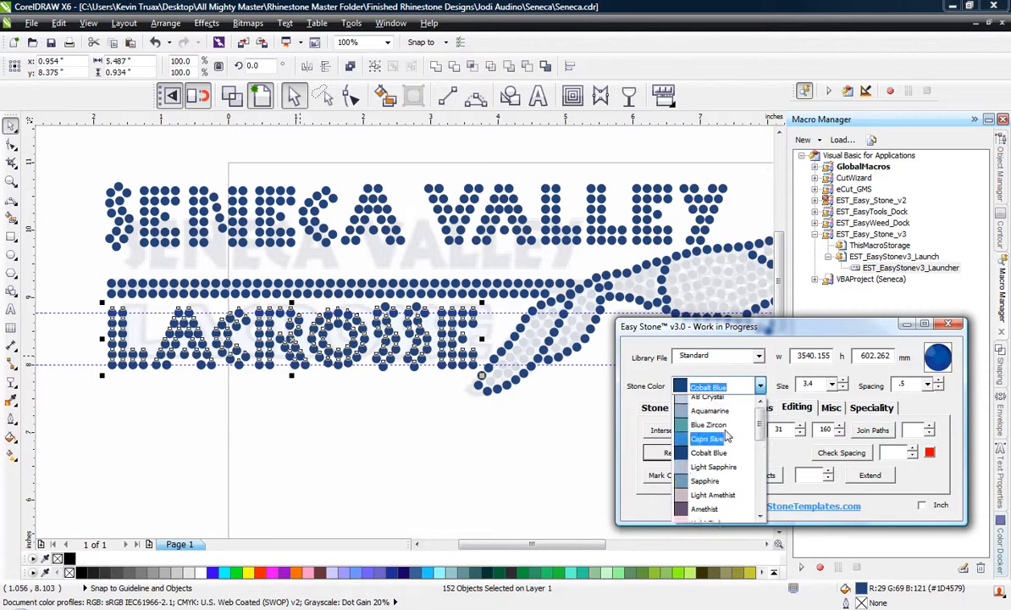
click(717, 406)
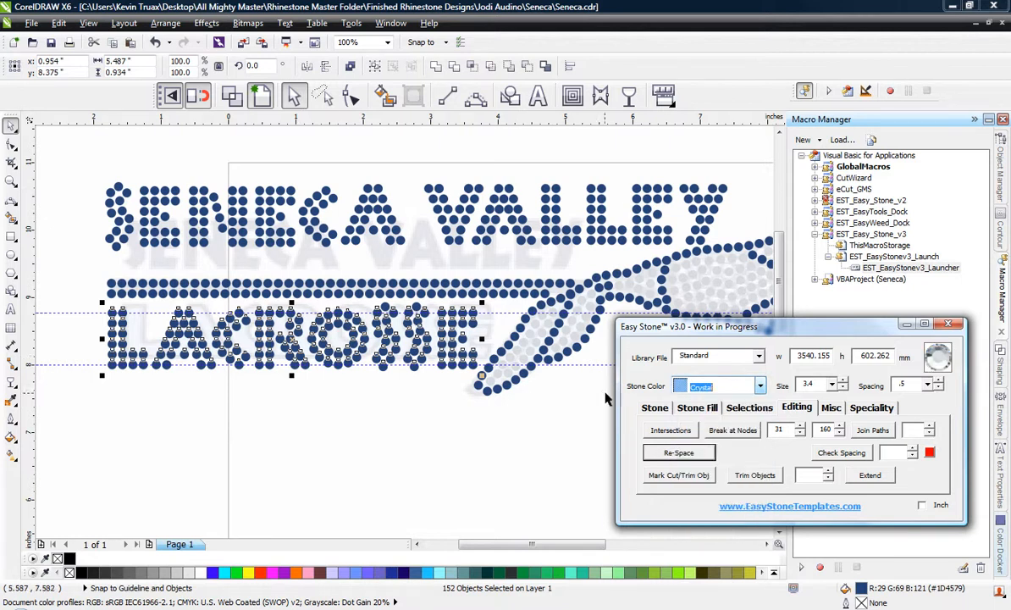
click(655, 408)
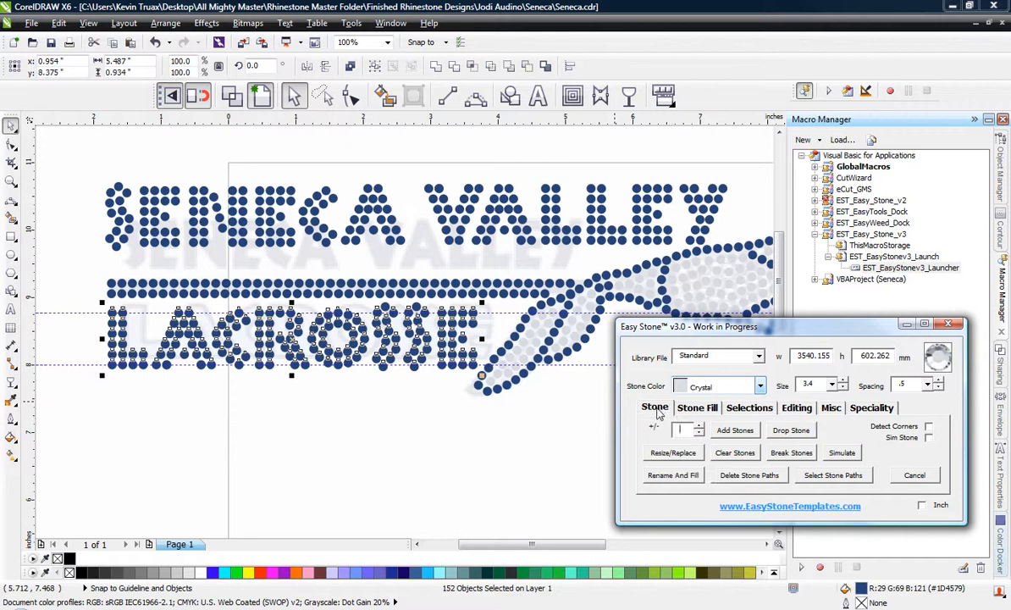
click(674, 475)
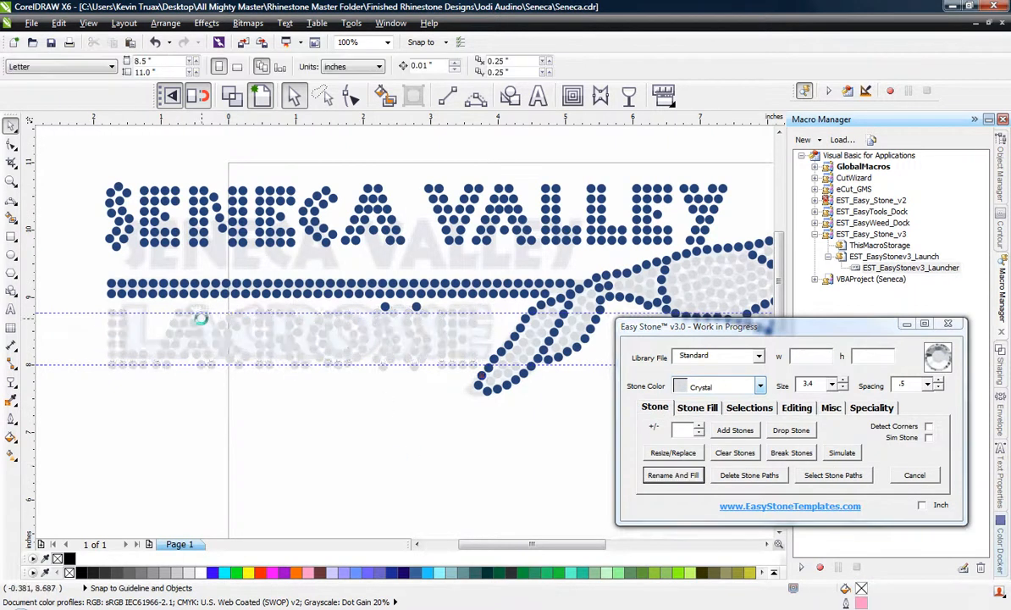
Convert the two remaining blue stones at the tops of the S letters in LACROSSE to Crystal with Rename And Fill.
scroll(167, 257, up, 2)
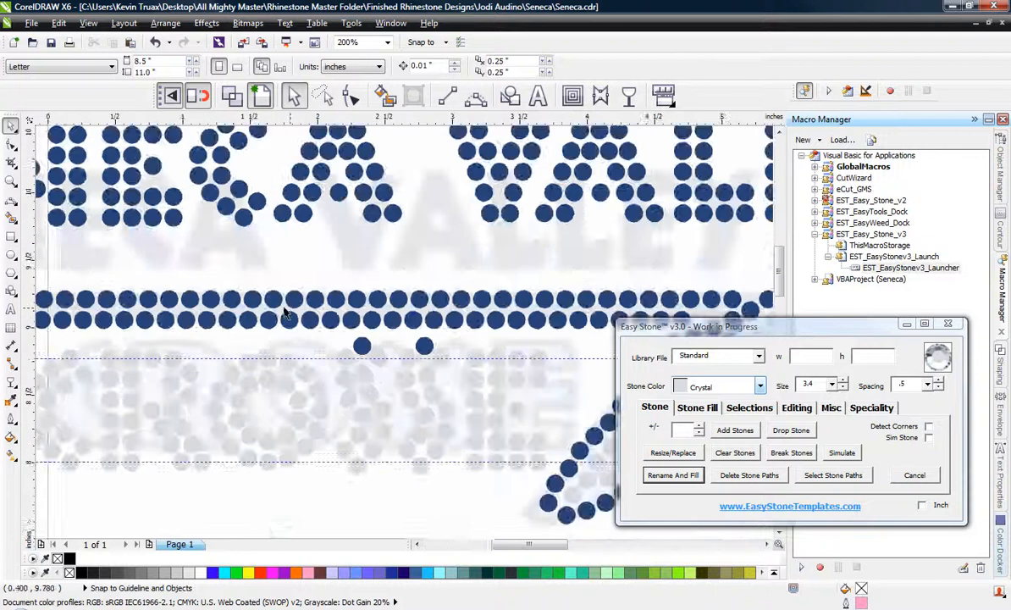
scroll(329, 354, up, 1)
click(389, 348)
shift+click(518, 338)
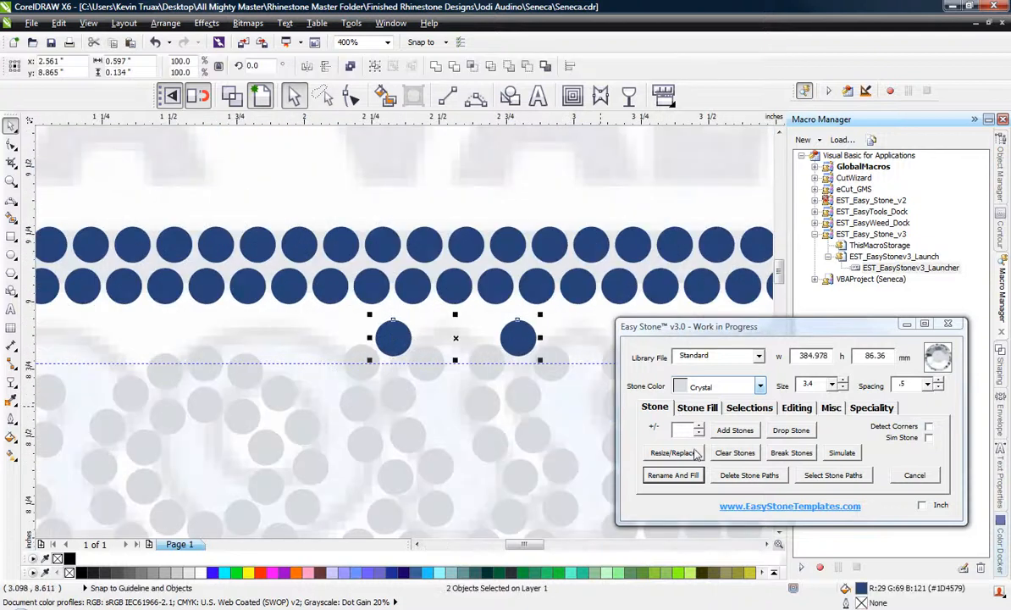
click(673, 475)
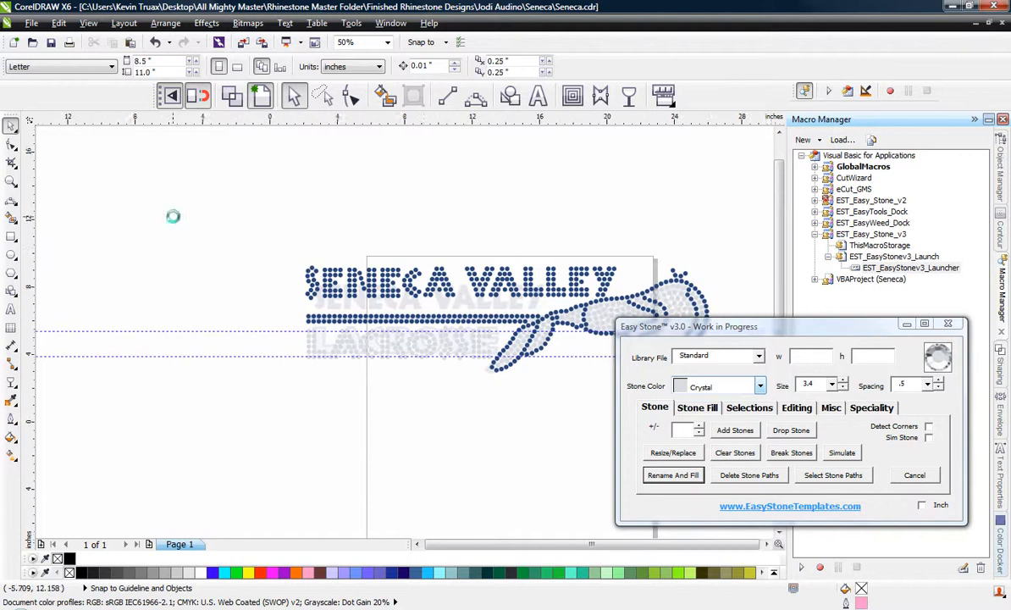
Place a copy of the complete rhinestone design on the empty area above and to the right of the page.
scroll(194, 219, down, 1)
drag(396, 260, 690, 186)
right_click(691, 186)
click(529, 248)
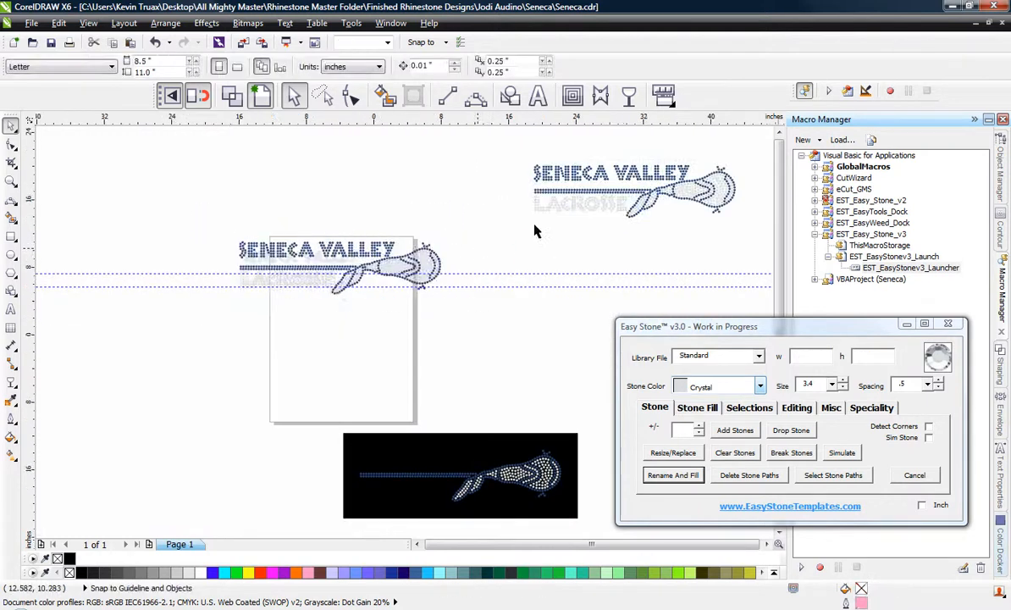
Select the whole copied design and add a weedbox around it with a weed margin of 25.
scroll(535, 231, down, 1)
scroll(606, 188, up, 1)
drag(327, 214, 648, 316)
scroll(602, 261, up, 2)
click(831, 409)
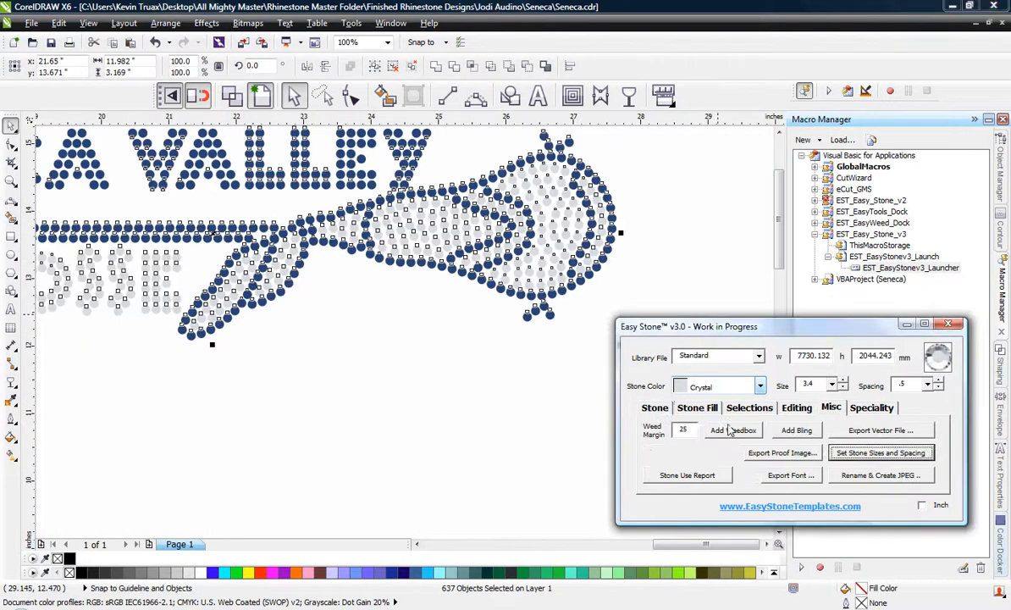
click(733, 430)
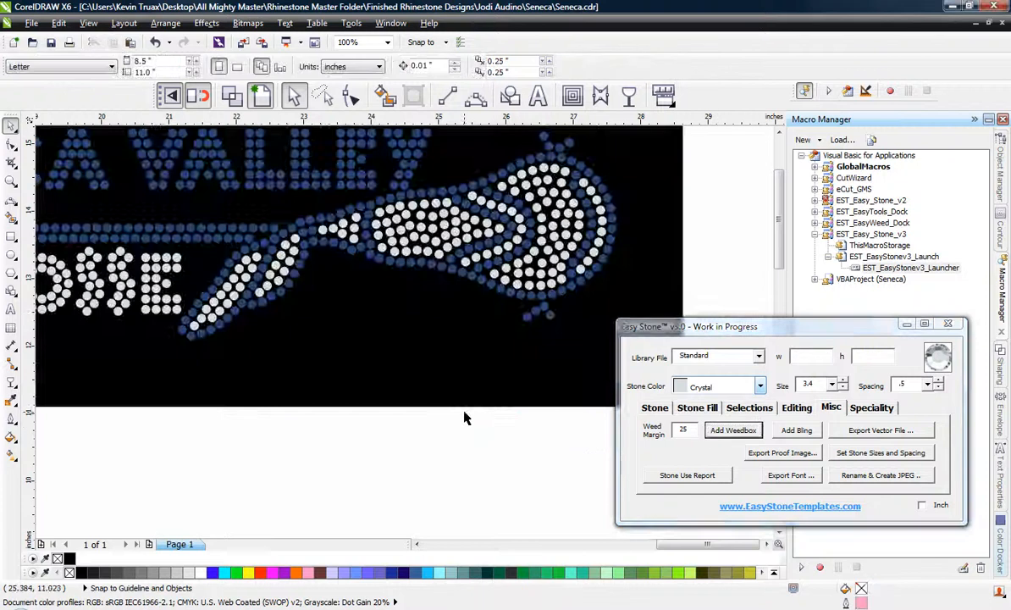
scroll(462, 410, down, 2)
scroll(483, 419, up, 1)
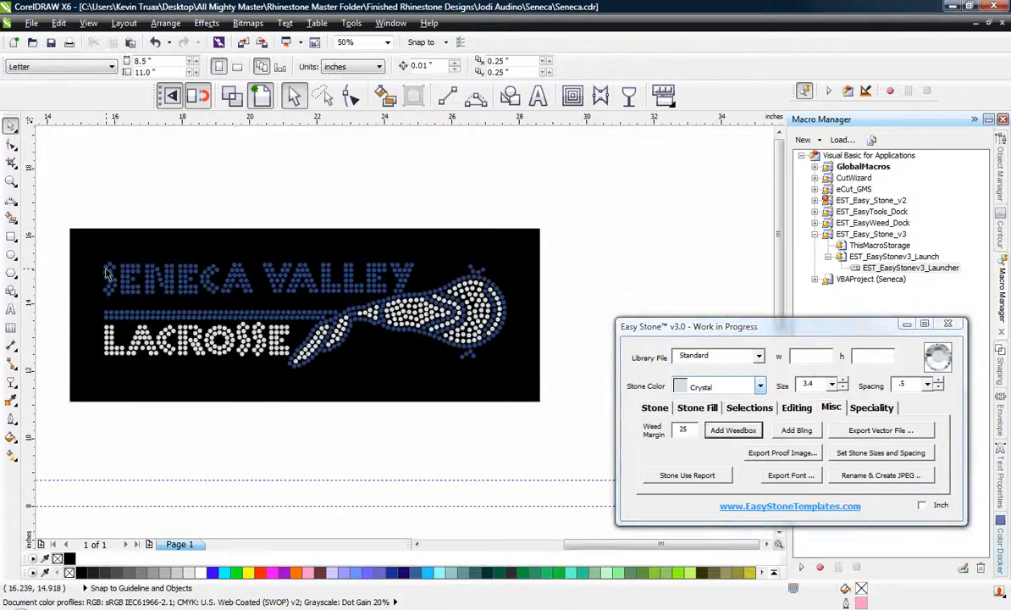
Select all stones of the copied design and run Check Spacing to delete overlapping stones.
drag(48, 244, 545, 392)
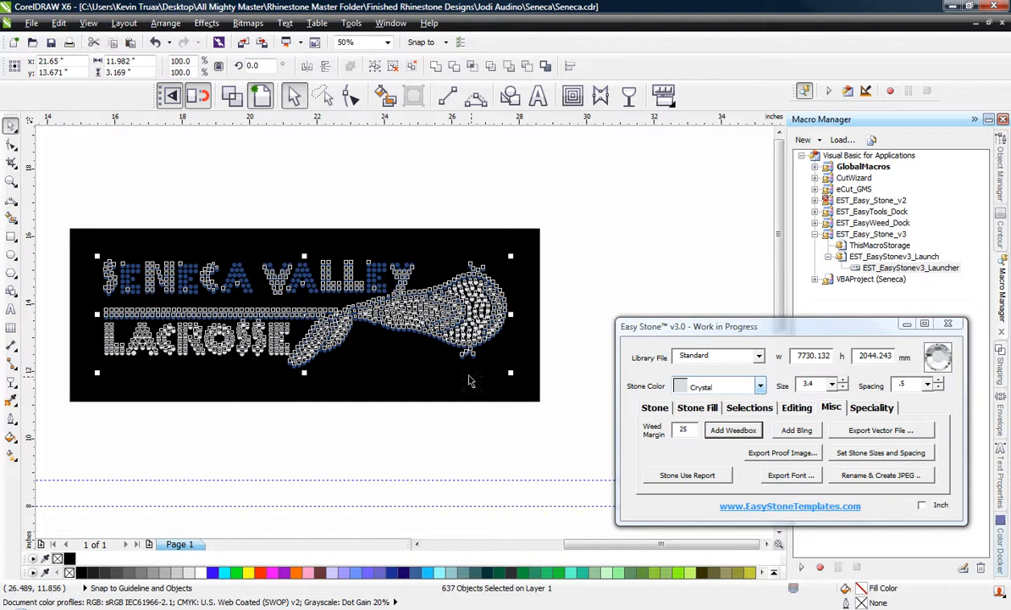
click(796, 408)
click(842, 453)
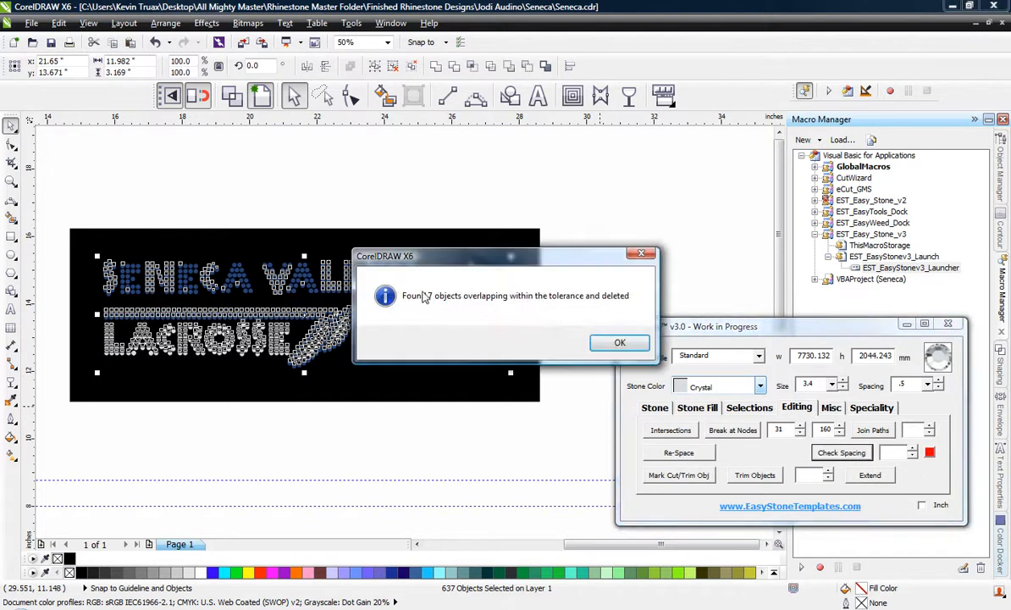
click(631, 343)
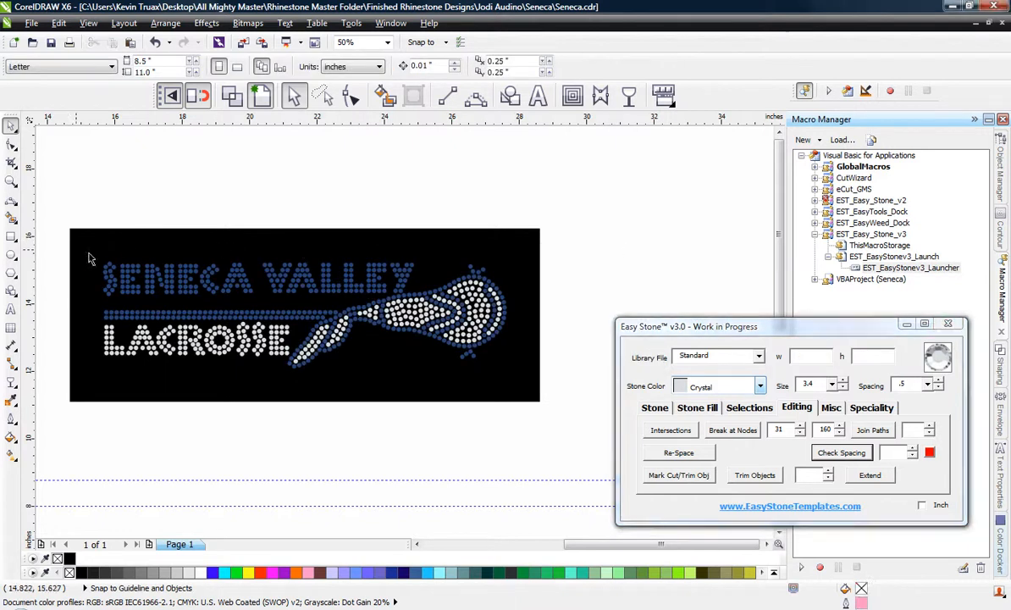
Run the Stone Use Report on the copied design, ungroup its grouped shapes when asked, and close the report.
drag(53, 248, 523, 398)
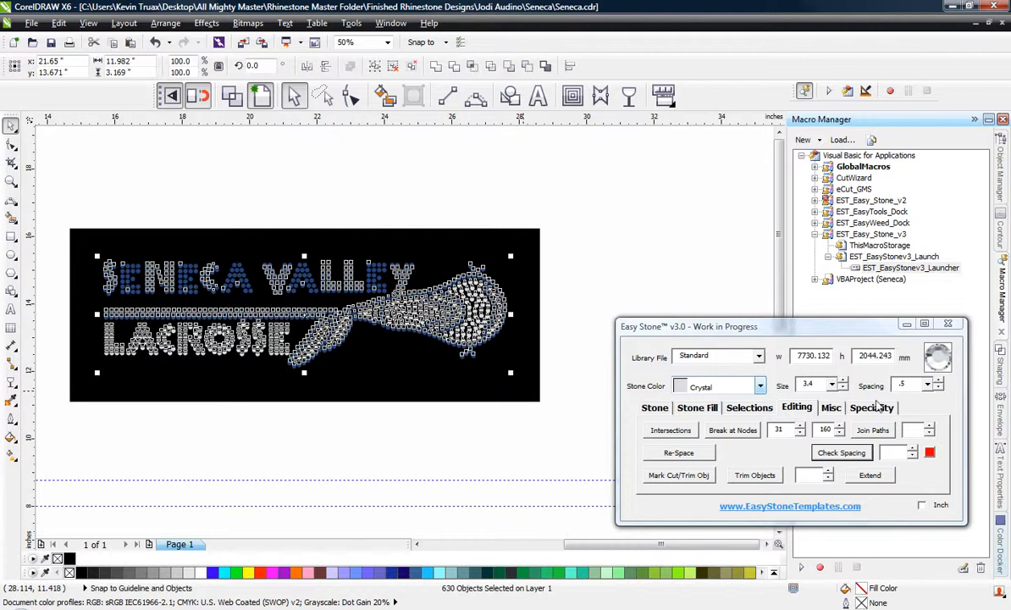
click(831, 408)
click(687, 475)
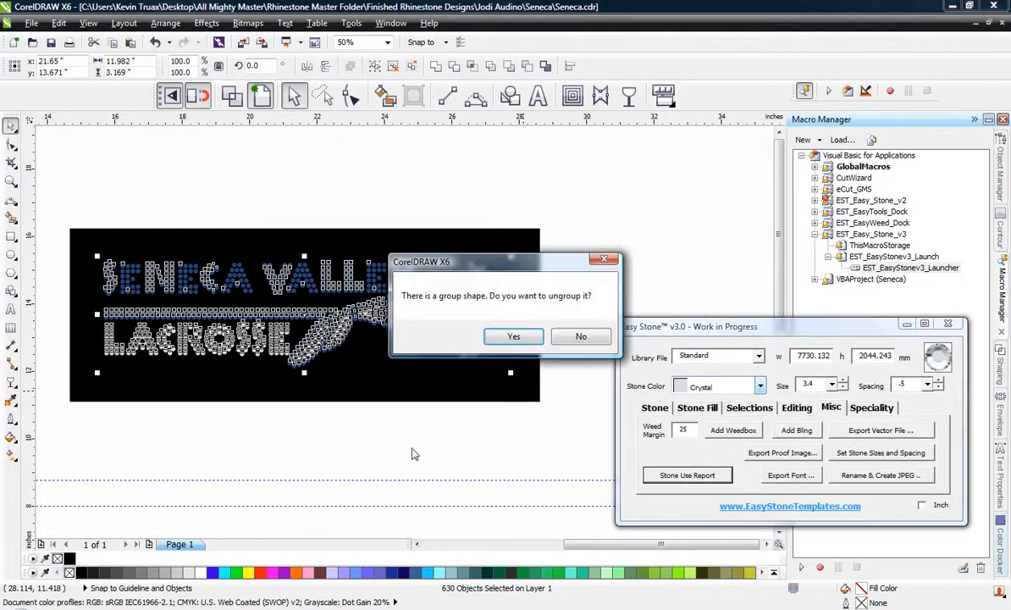
click(514, 337)
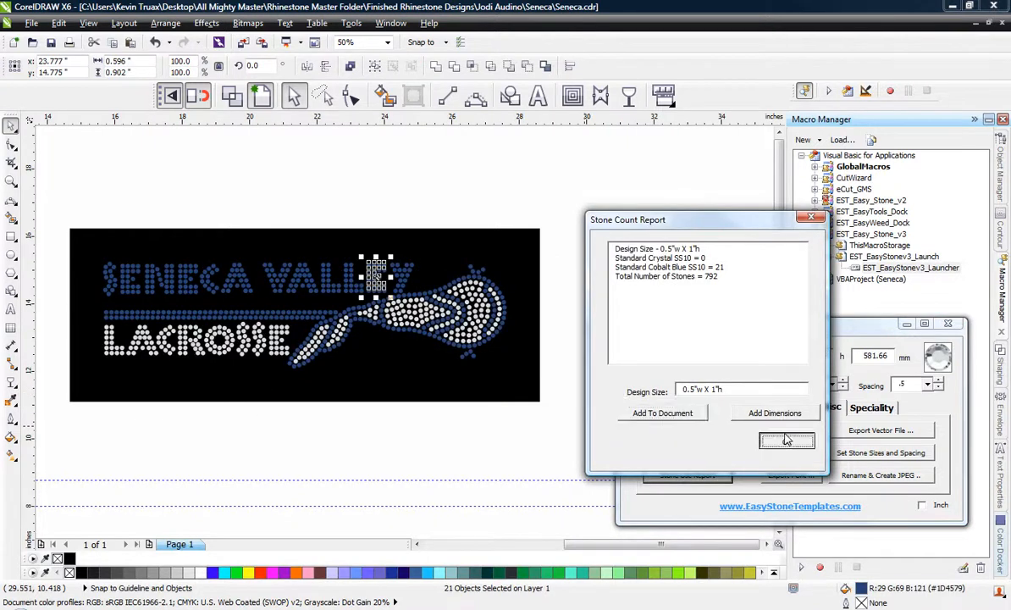
click(783, 441)
Reselect all stones of the copied design, rerun the Stone Use Report, and add the 12"w X 3.25"h dimensions text below the artwork.
click(75, 217)
drag(44, 235, 562, 393)
click(696, 475)
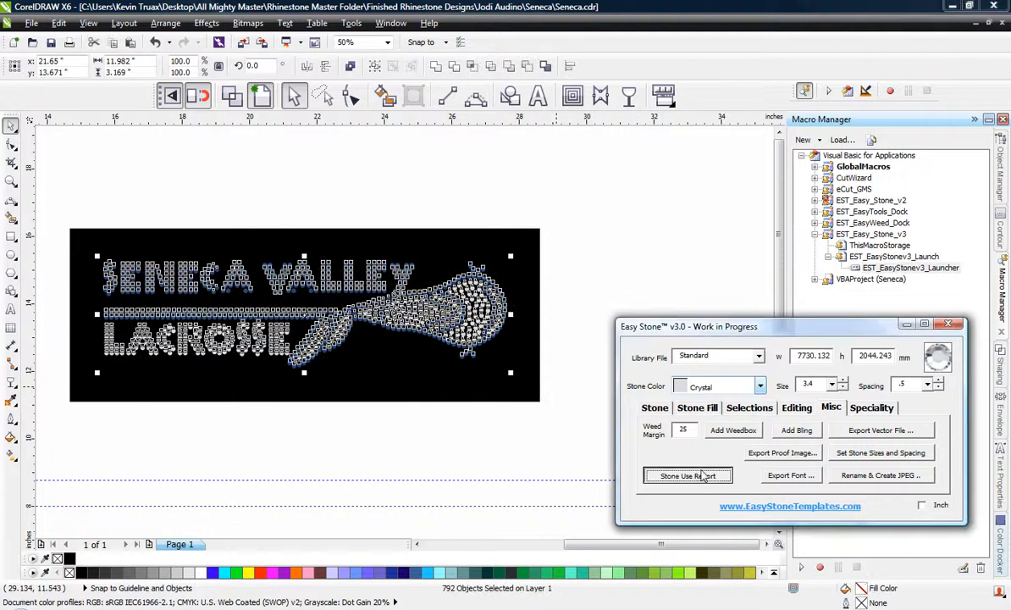
click(774, 414)
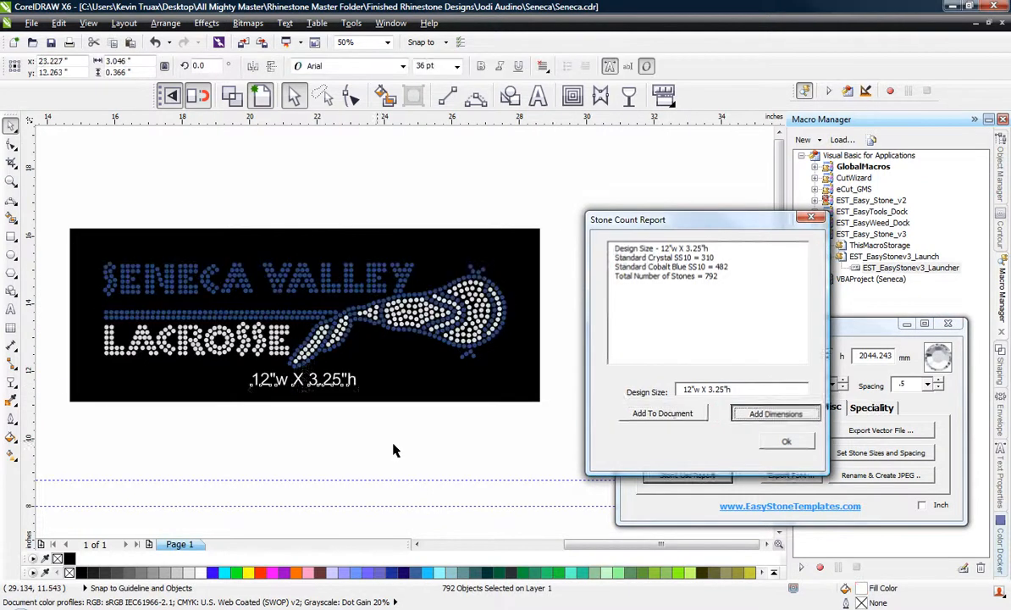
click(391, 453)
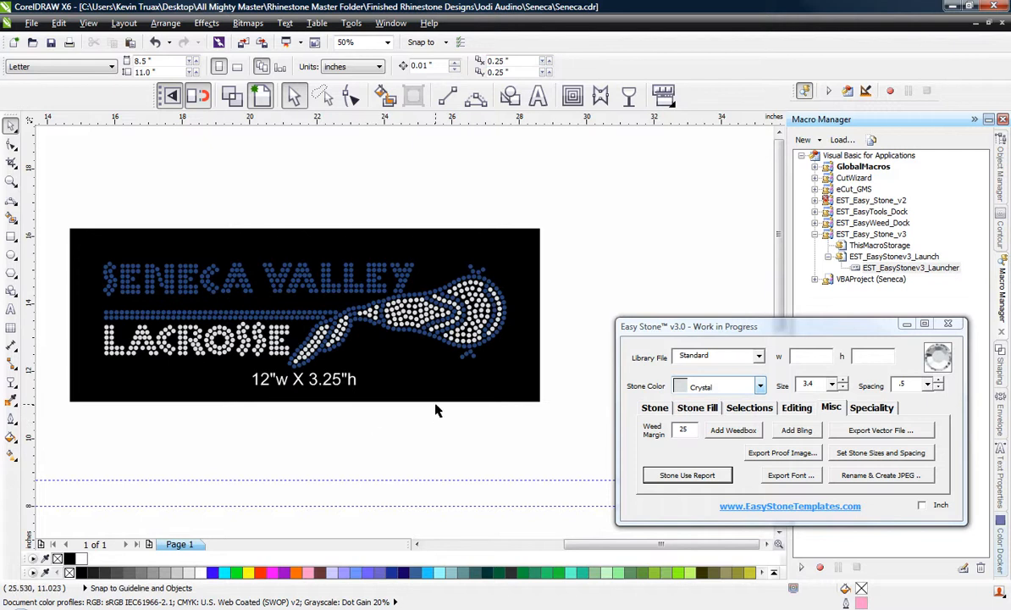
scroll(436, 405, down, 1)
scroll(414, 414, up, 1)
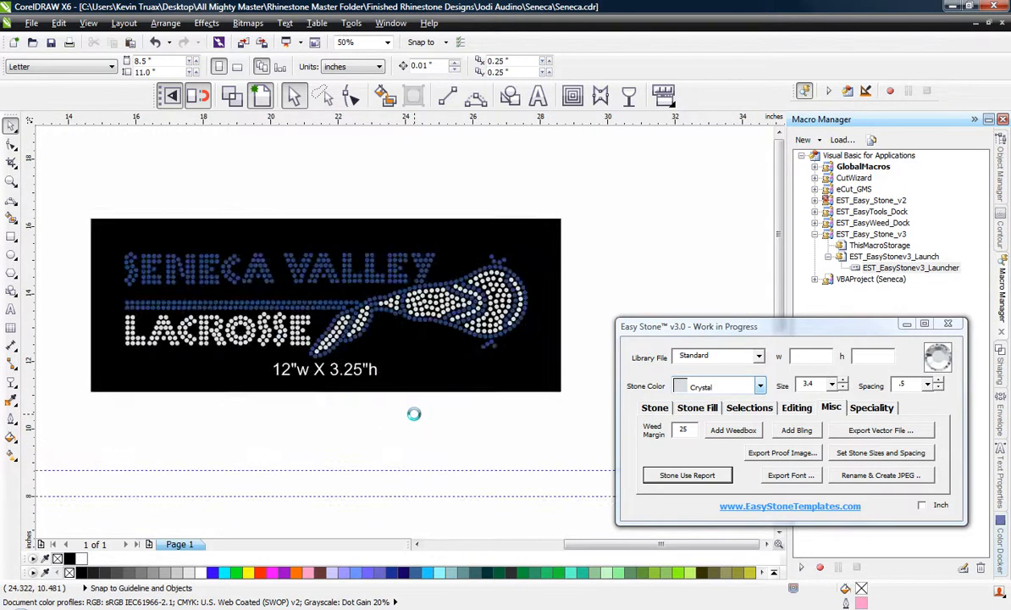